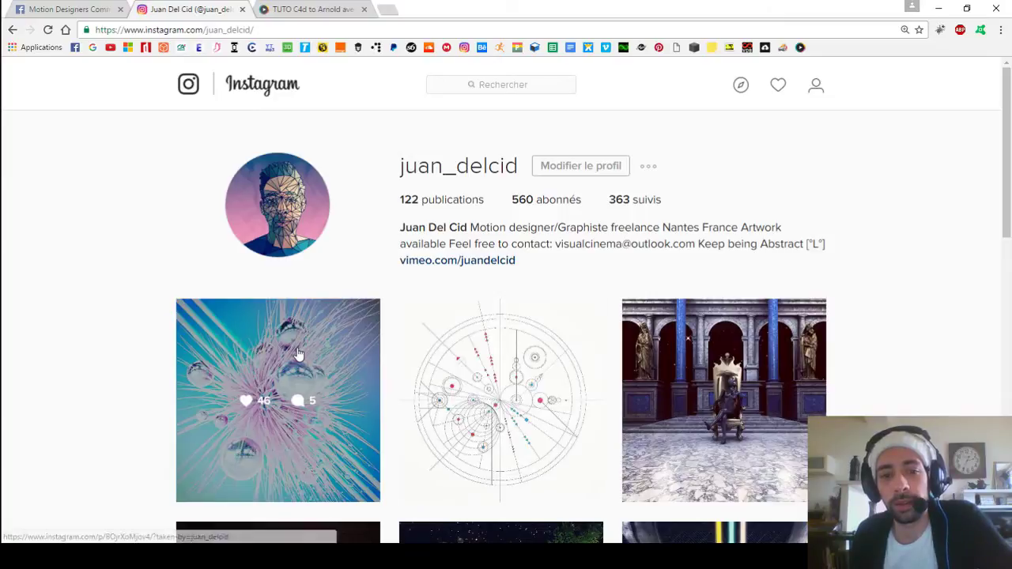
Step: View the Happiness Virus post on the Instagram profile, and return to the profile's post grid
left_click(313, 347)
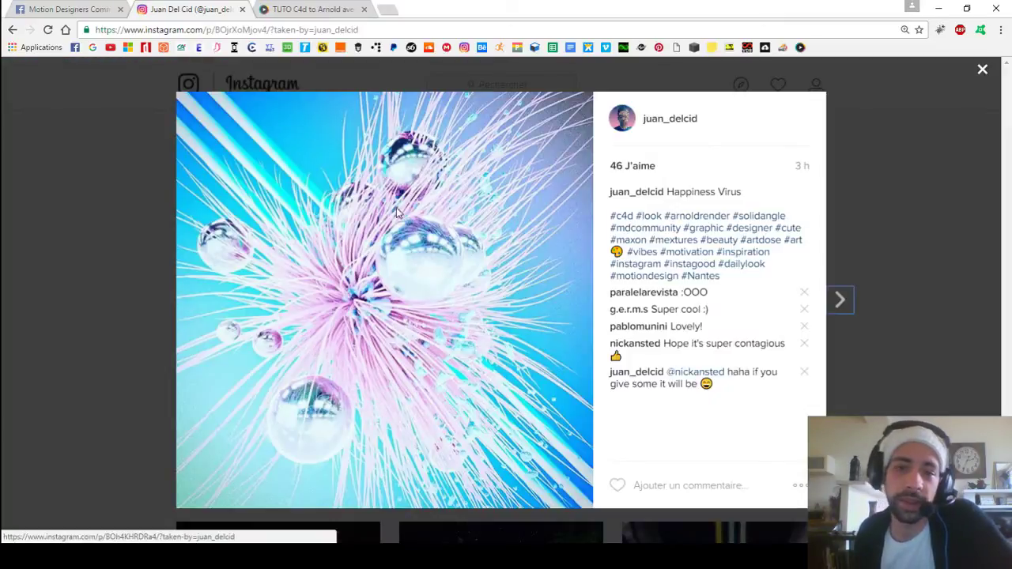
left_click(65, 265)
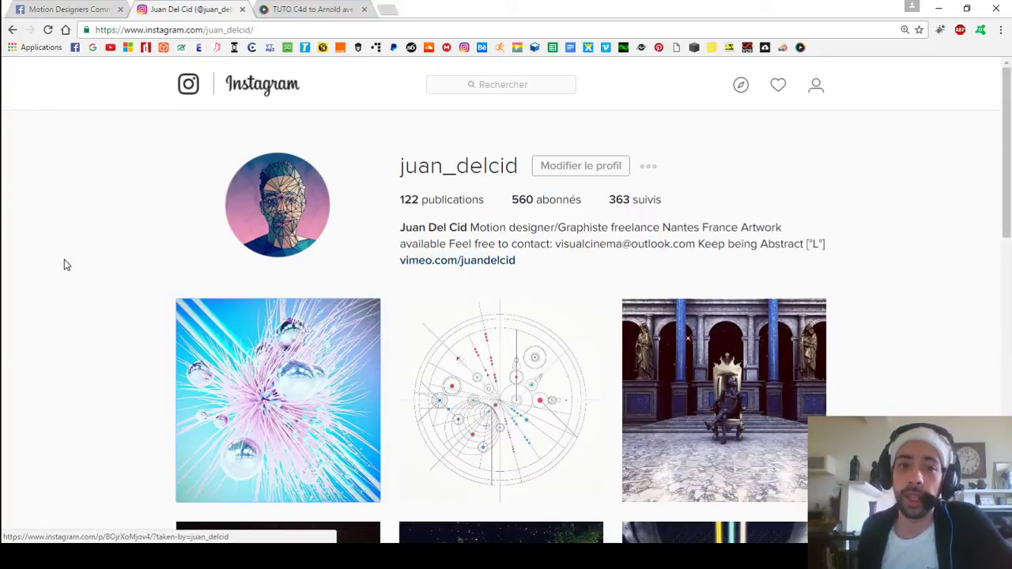
Step: Switch to the C4d to Arnold course page and review its description, launch price and table of contents
left_click(293, 10)
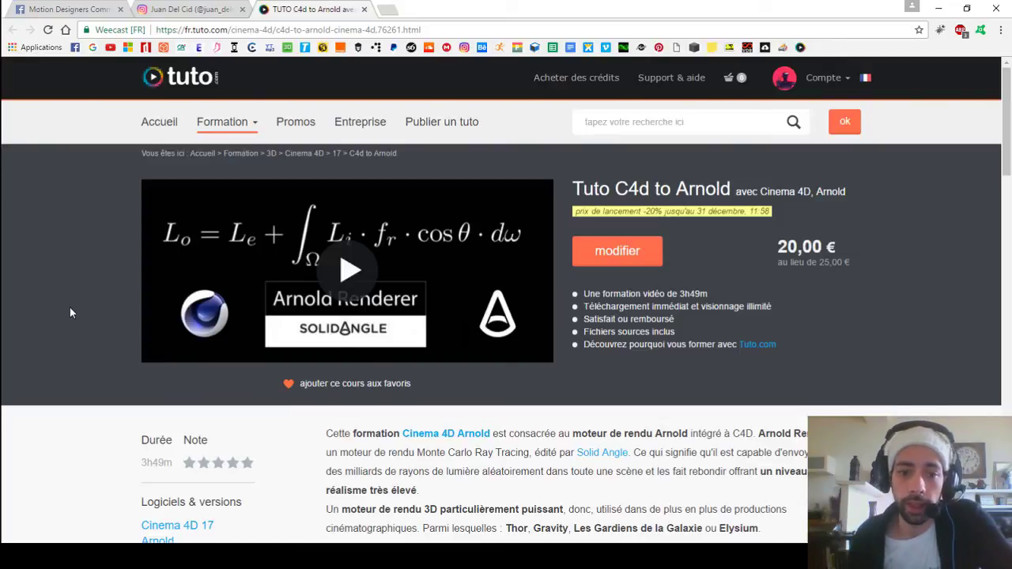
scroll(68, 304, "down", 7)
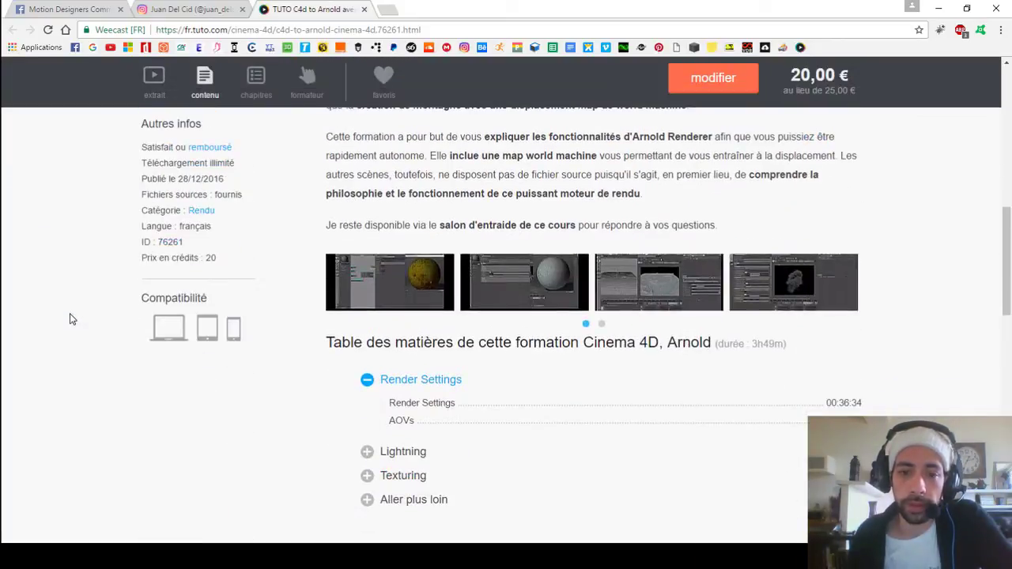
scroll(70, 314, "down", 2)
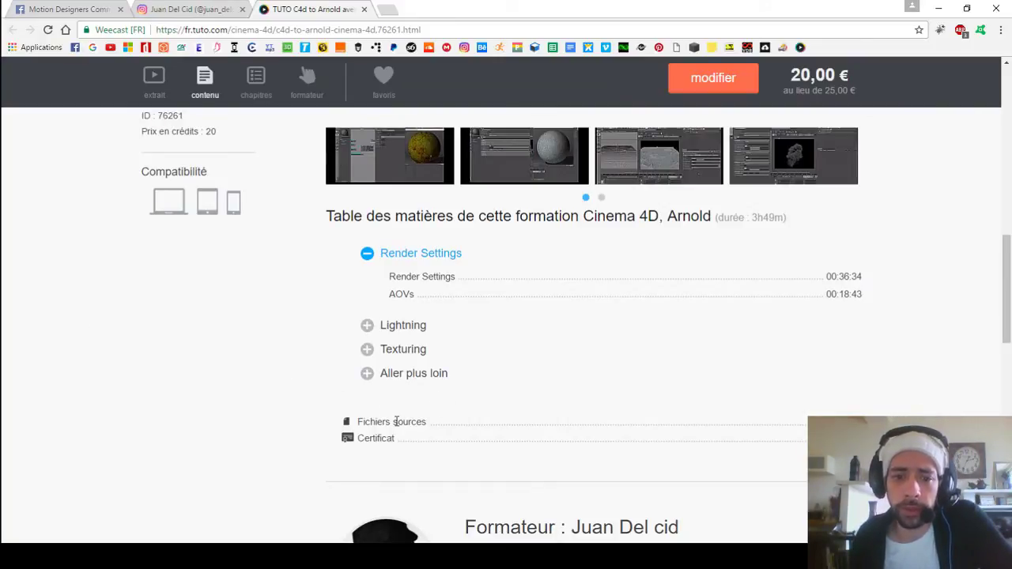
scroll(344, 399, "up", 2)
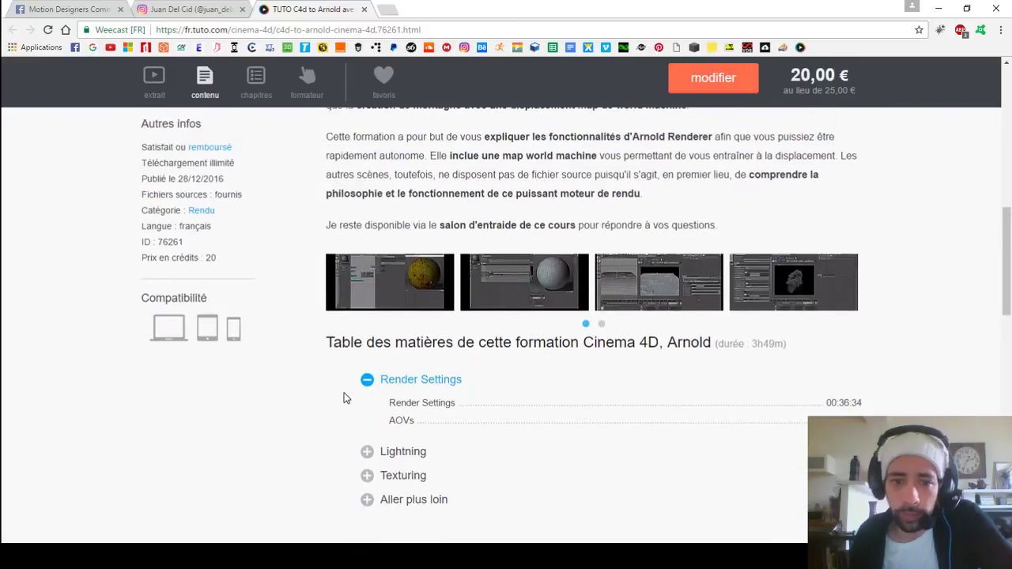
scroll(343, 400, "up", 8)
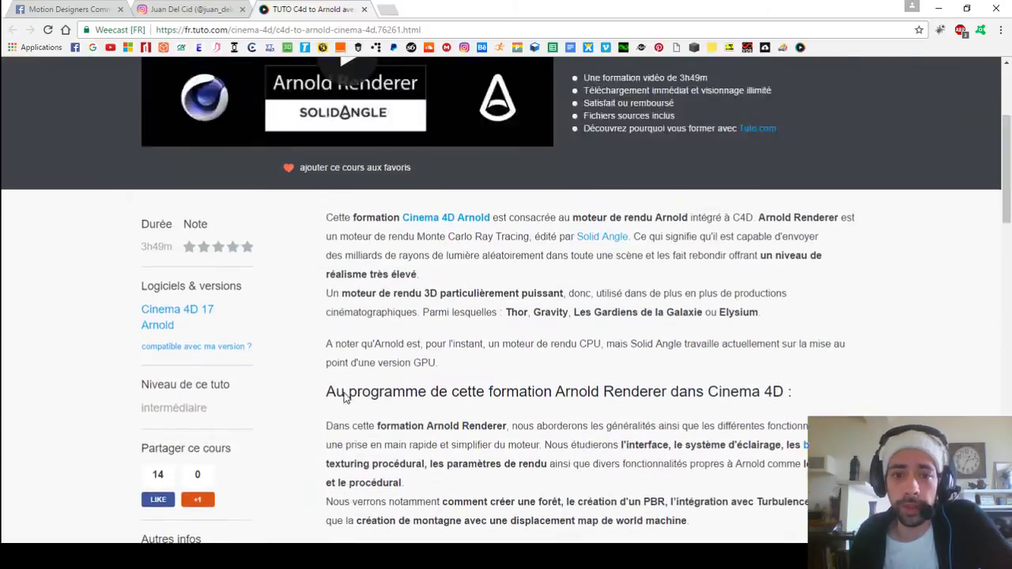
scroll(344, 399, "down", 2)
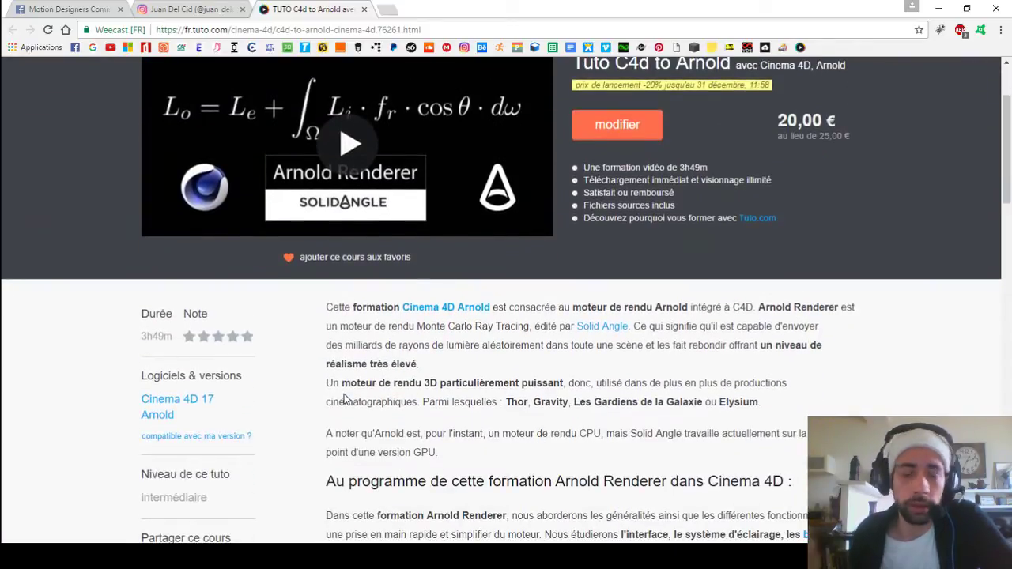
scroll(418, 411, "up", 2)
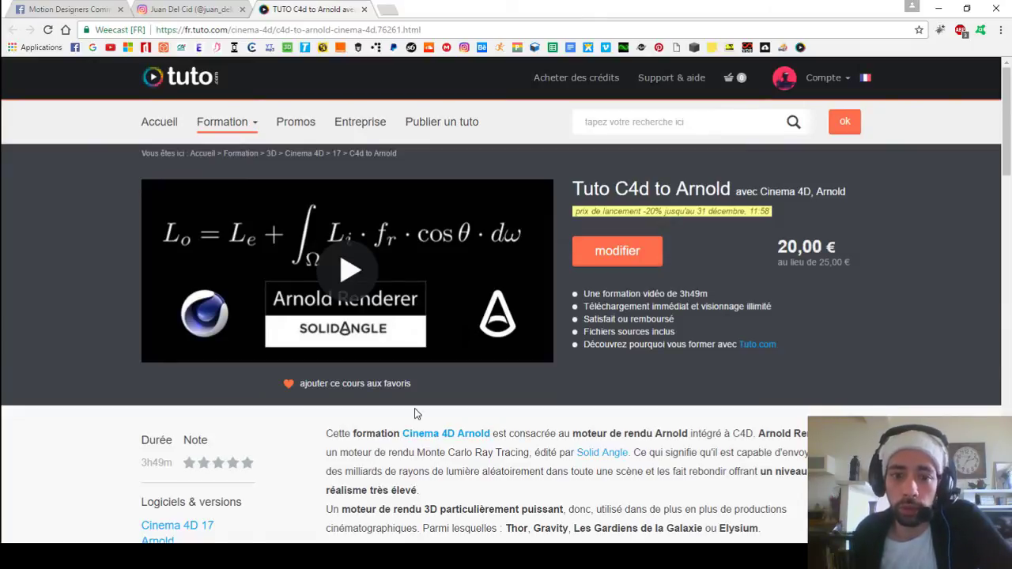
scroll(431, 406, "down", 9)
scroll(787, 290, "up", 2)
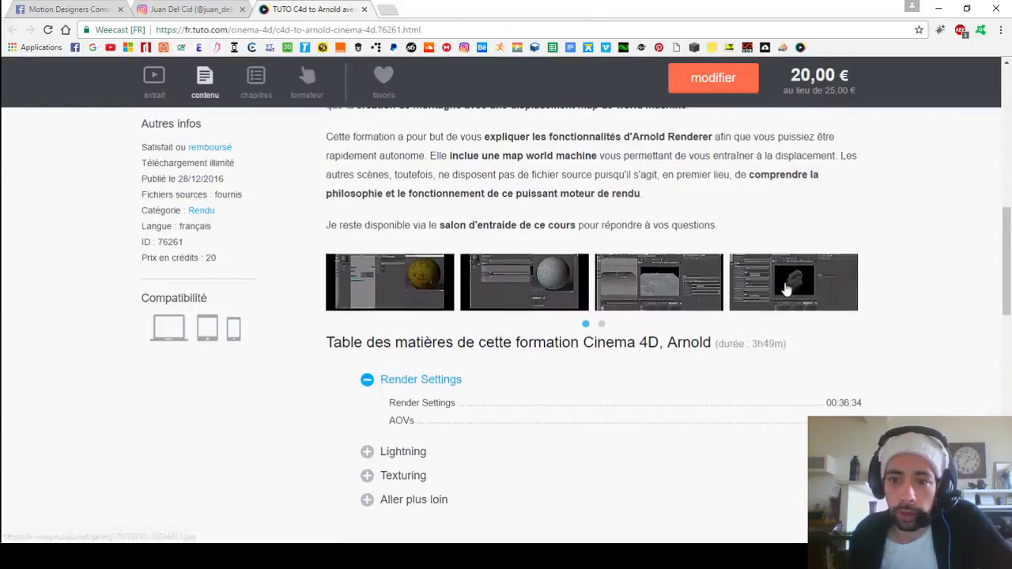
Step: View the smoke volume and cloned forest screenshots in the course gallery, closing each enlarged image
left_click(771, 289)
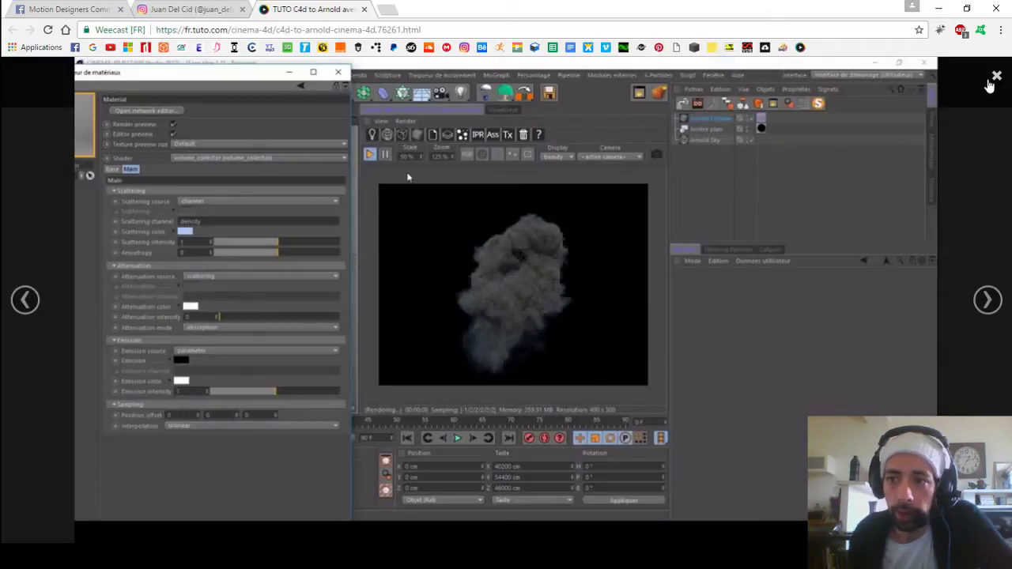
left_click(995, 78)
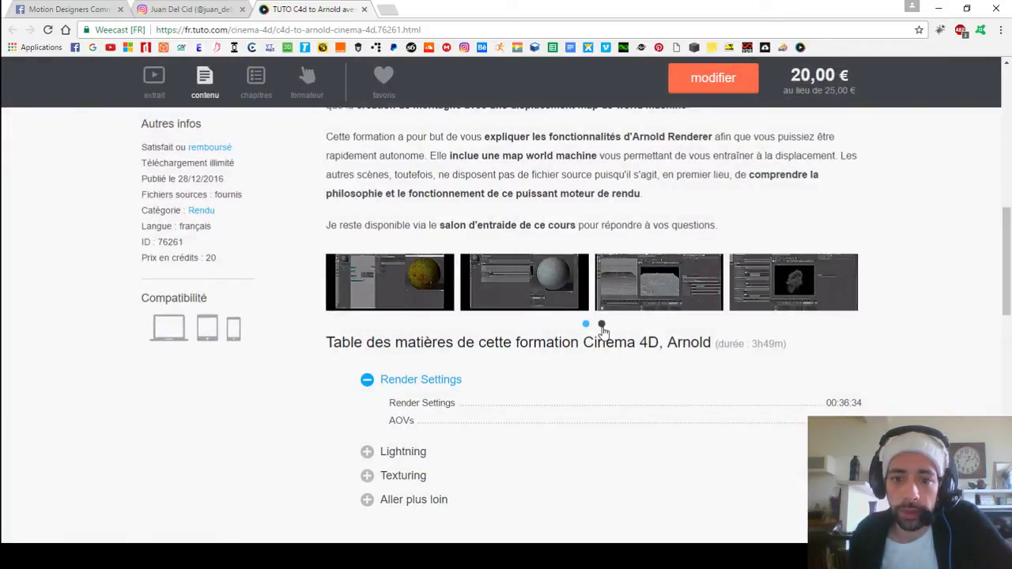
left_click(602, 324)
left_click(400, 291)
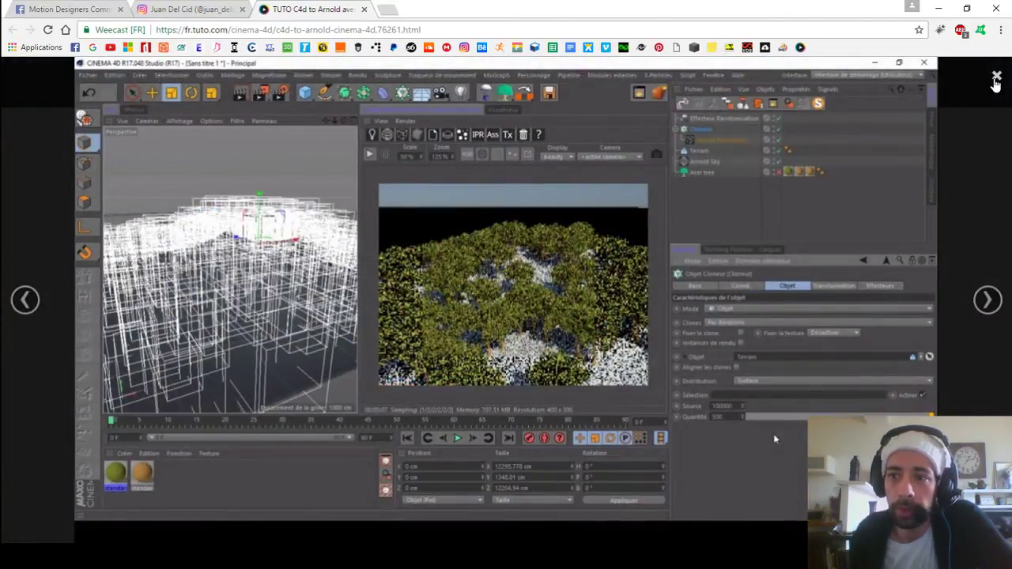
left_click(996, 79)
scroll(618, 278, "up", 8)
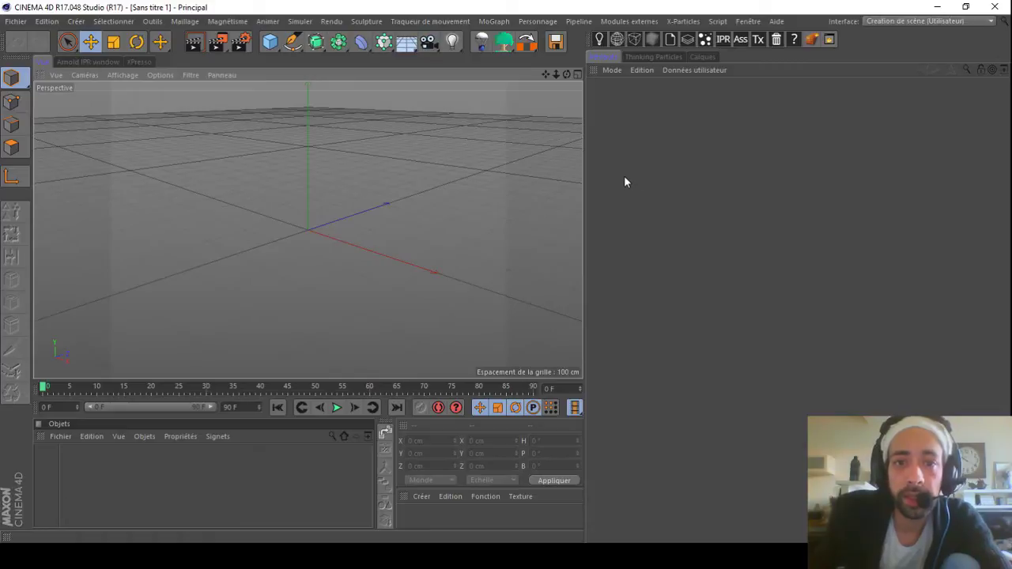
Step: Add an X-Particles Emitter to the scene and set its emitter shape to Sphere
left_click(681, 21)
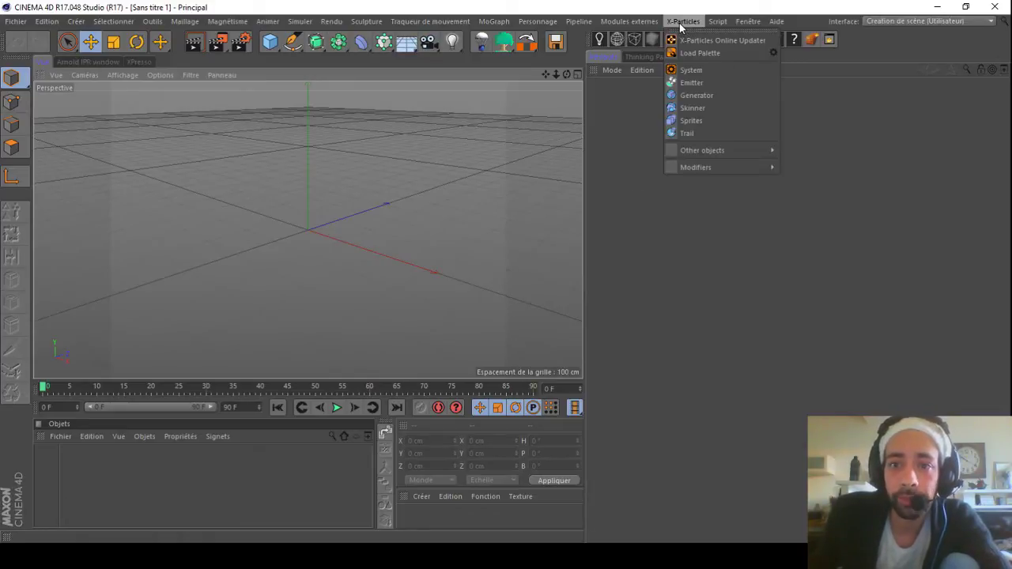
left_click(704, 82)
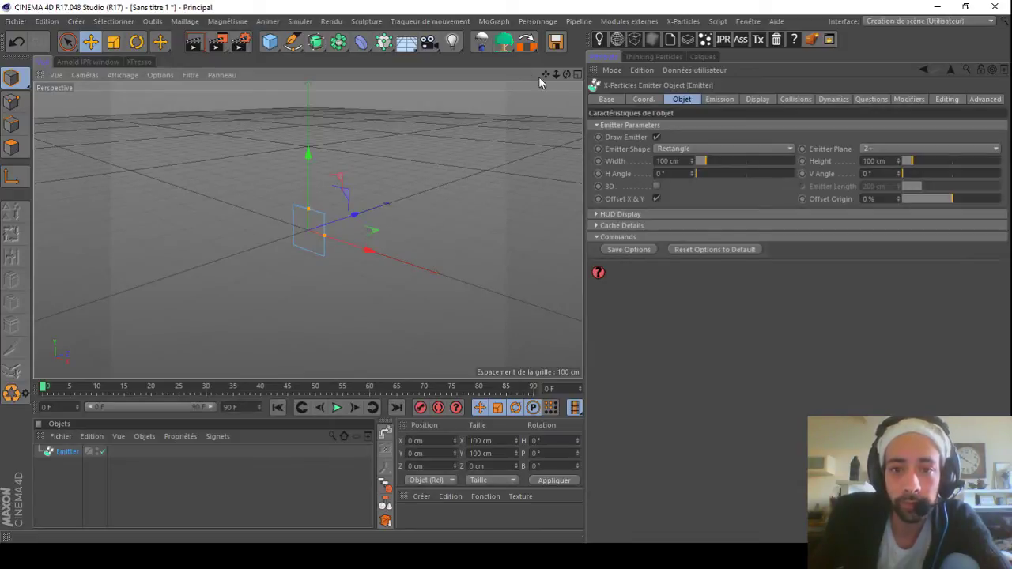
left_click_drag(567, 74, 553, 107)
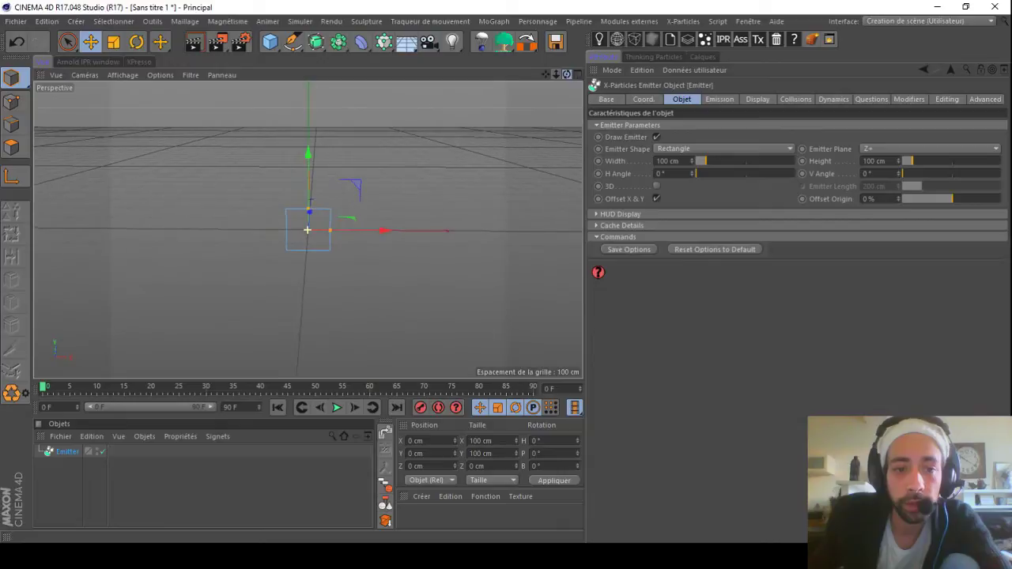
left_click(669, 149)
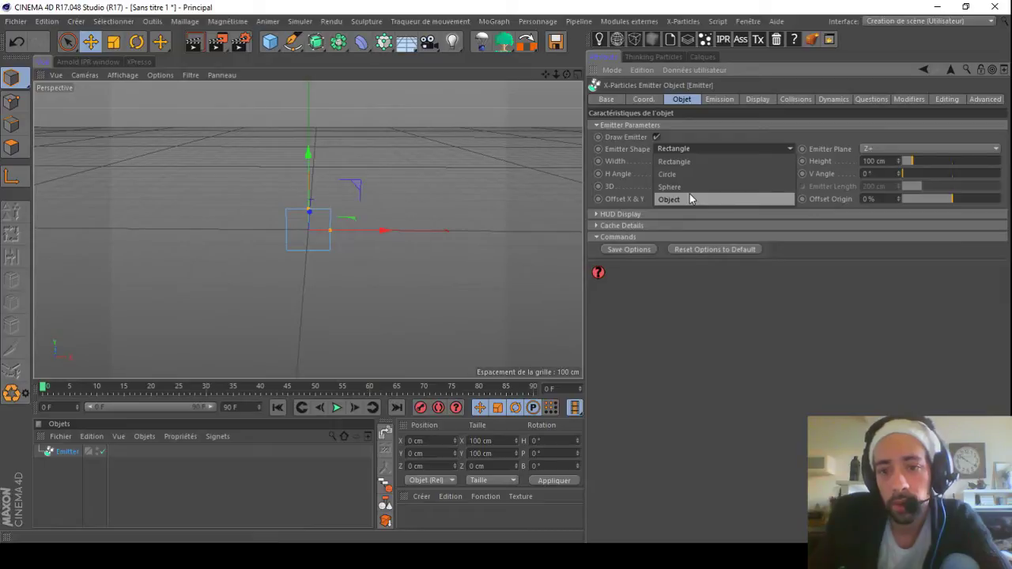
left_click(685, 186)
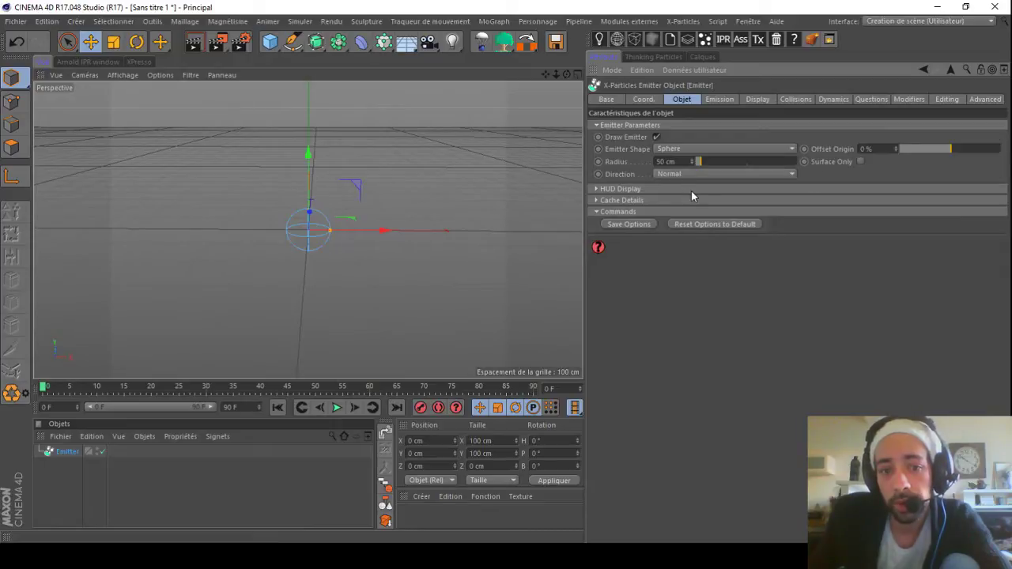
Step: Preview the spherical emitter's particles, set its radius to 22 cm, and replay the emission from the start
left_click(336, 407)
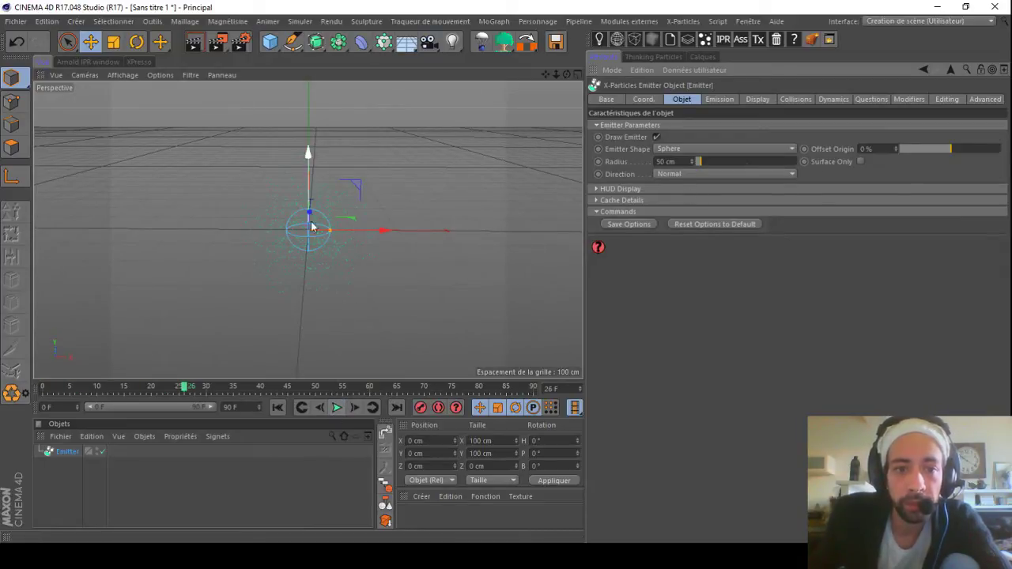
scroll(278, 239, "up", 5)
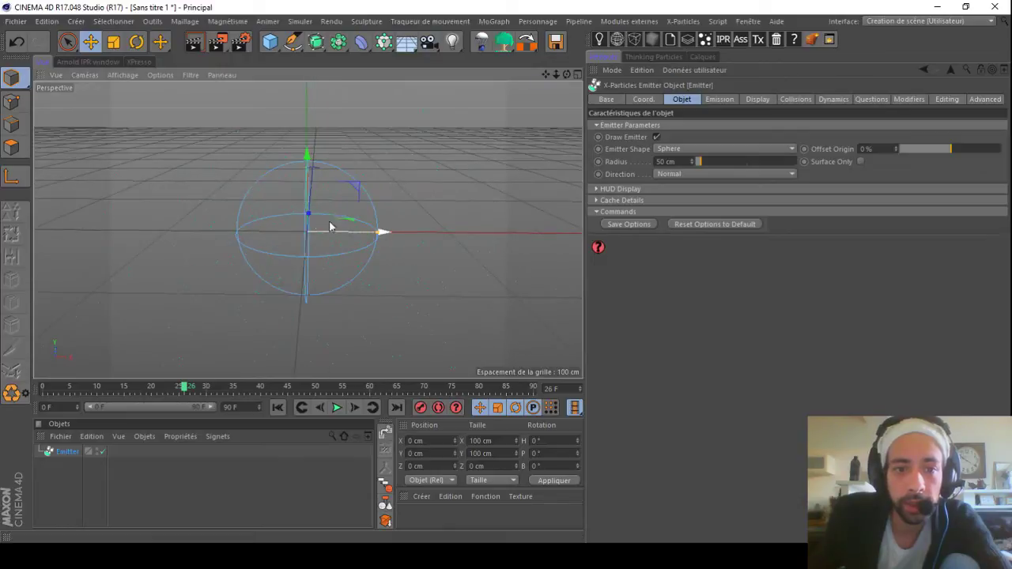
left_click_drag(555, 74, 553, 74)
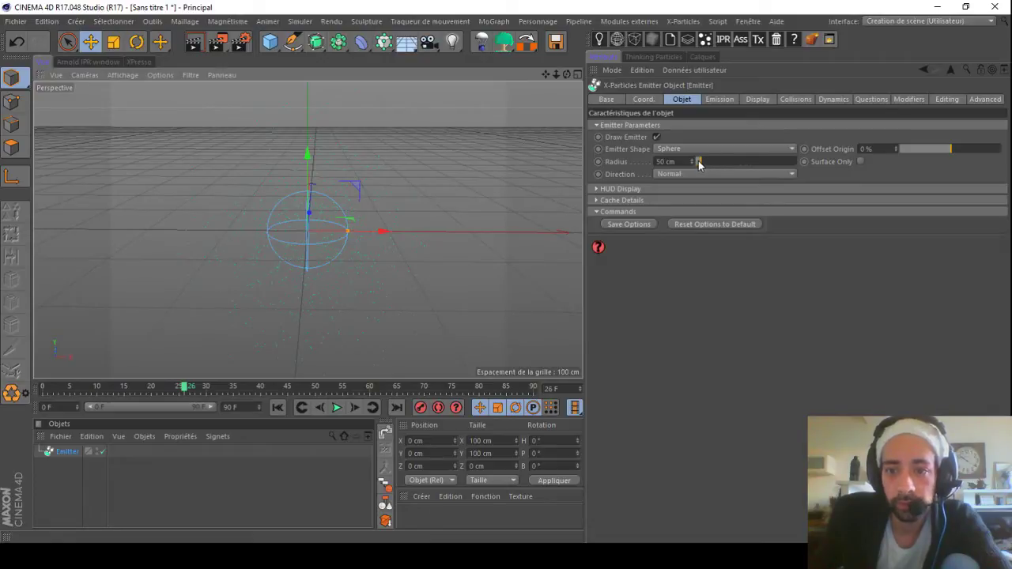
left_click_drag(699, 163, 698, 160)
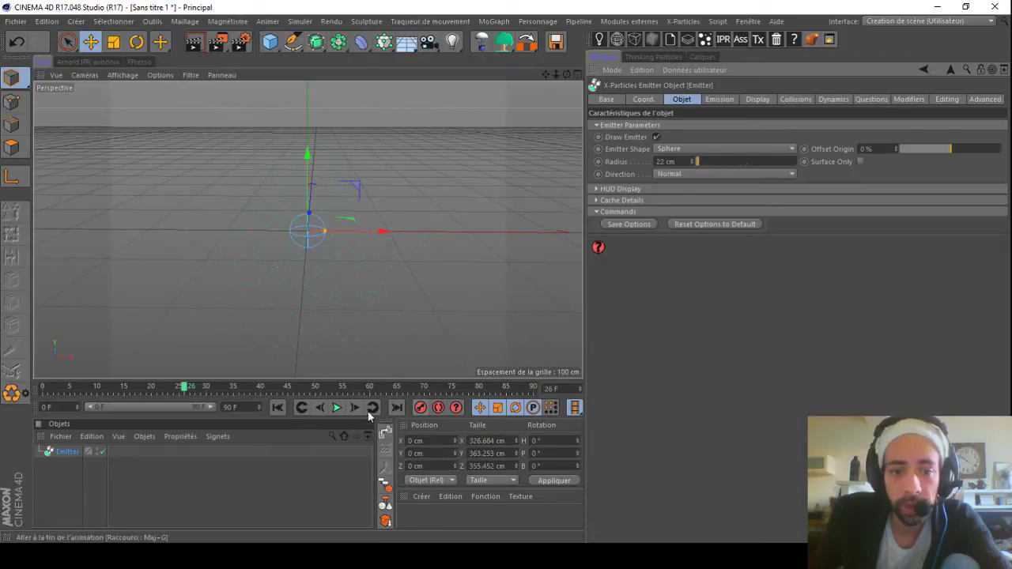
left_click(277, 407)
left_click(336, 407)
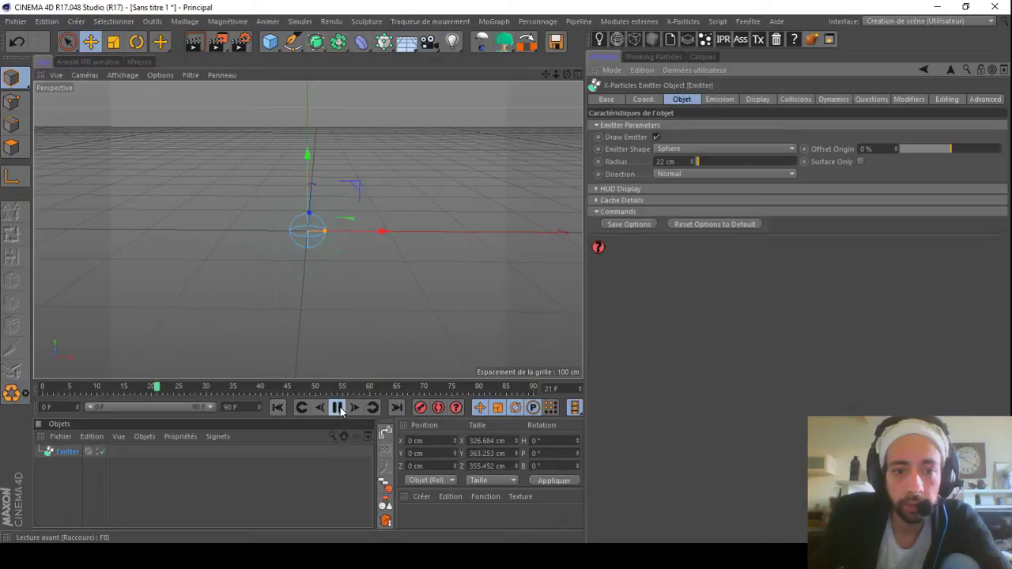
left_click(336, 407)
left_click_drag(356, 253, 328, 221, "alt")
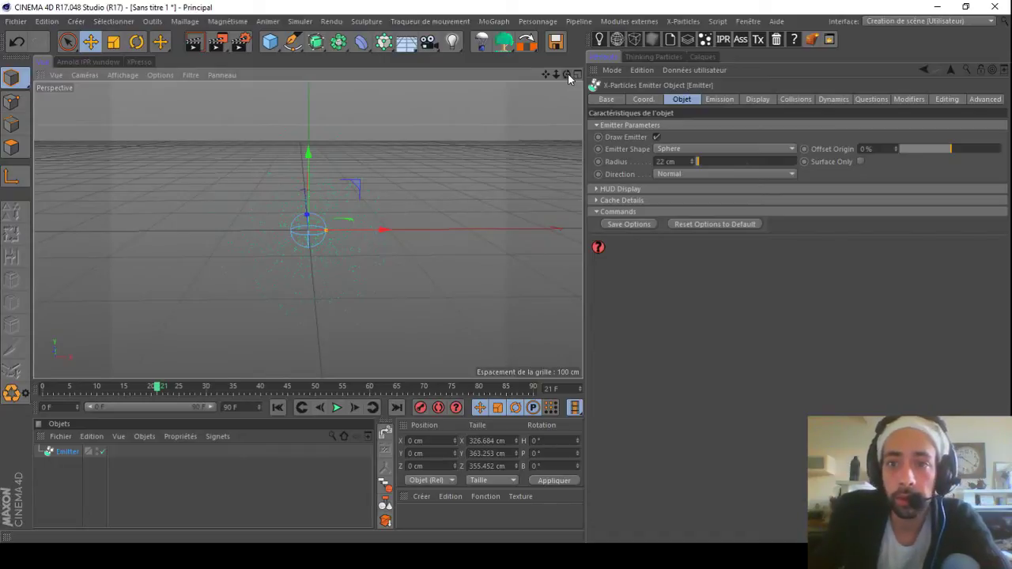
Step: Add an X-Particles Turbulence modifier with scale 169 % and strength 28, and replay the animation from the start
left_click(682, 22)
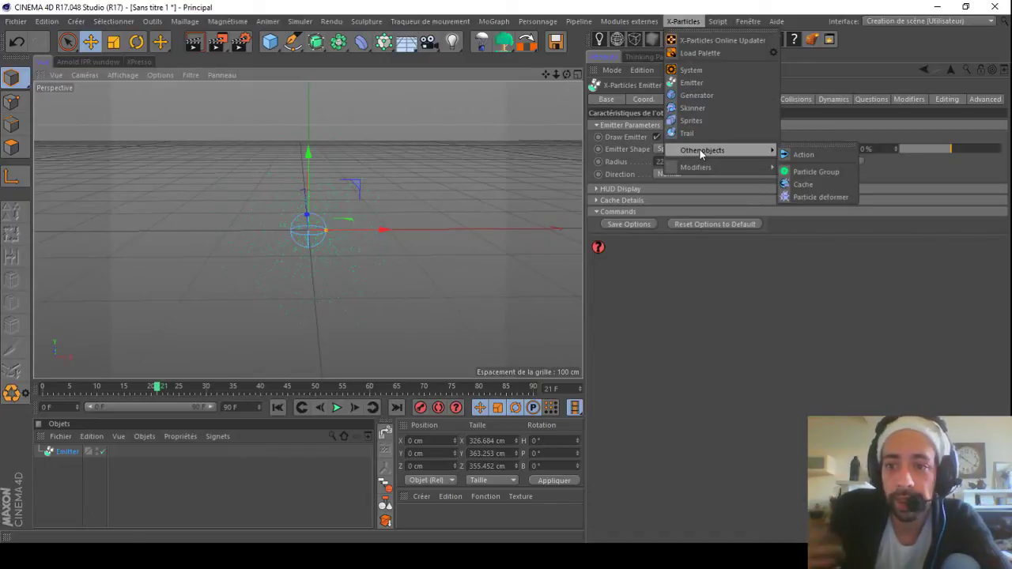
mouse_move(725, 166)
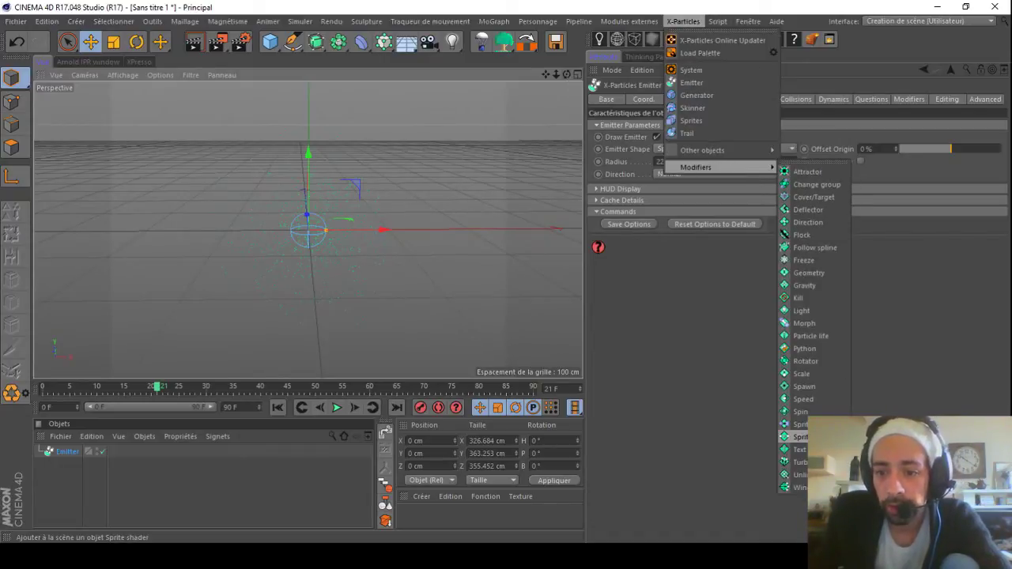
left_click(800, 462)
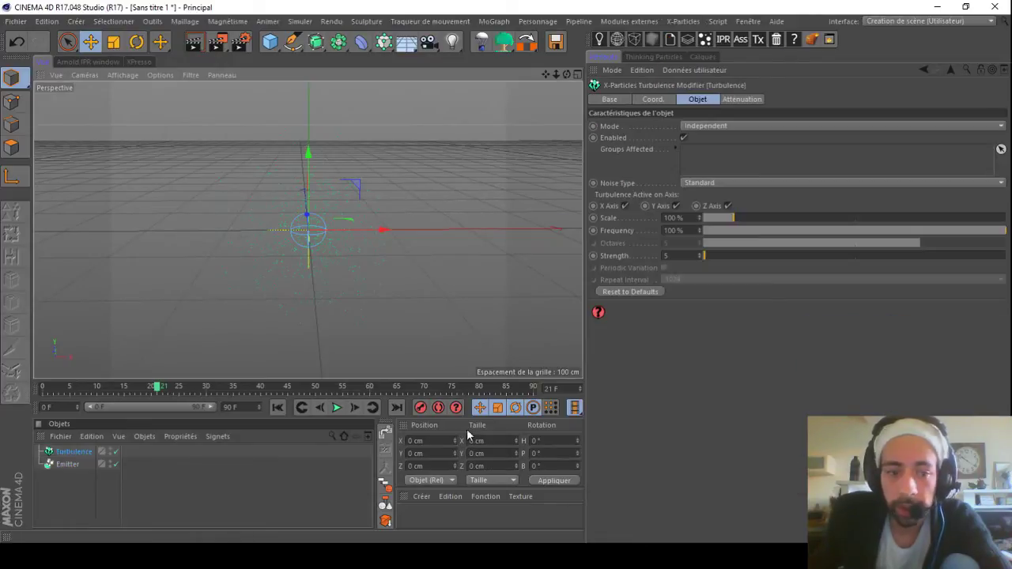
left_click_drag(742, 218, 756, 219)
left_click_drag(706, 256, 711, 258)
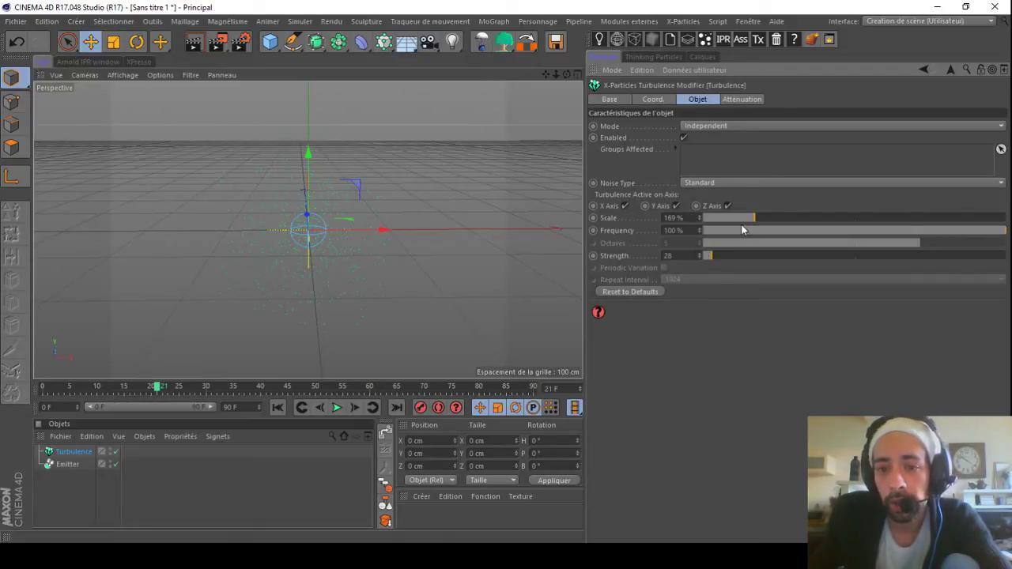
left_click(278, 407)
left_click(337, 408)
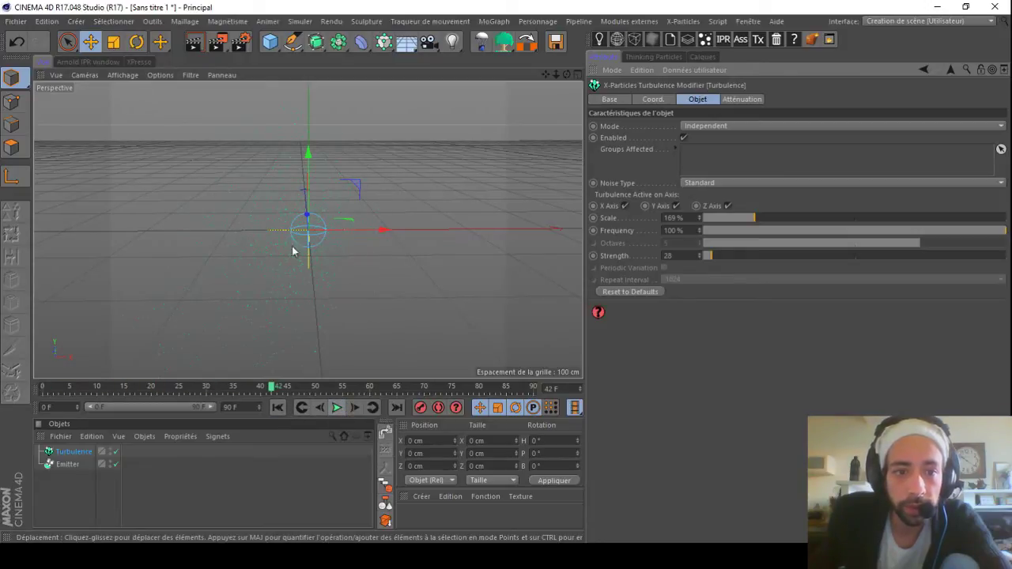
left_click_drag(564, 74, 457, 128)
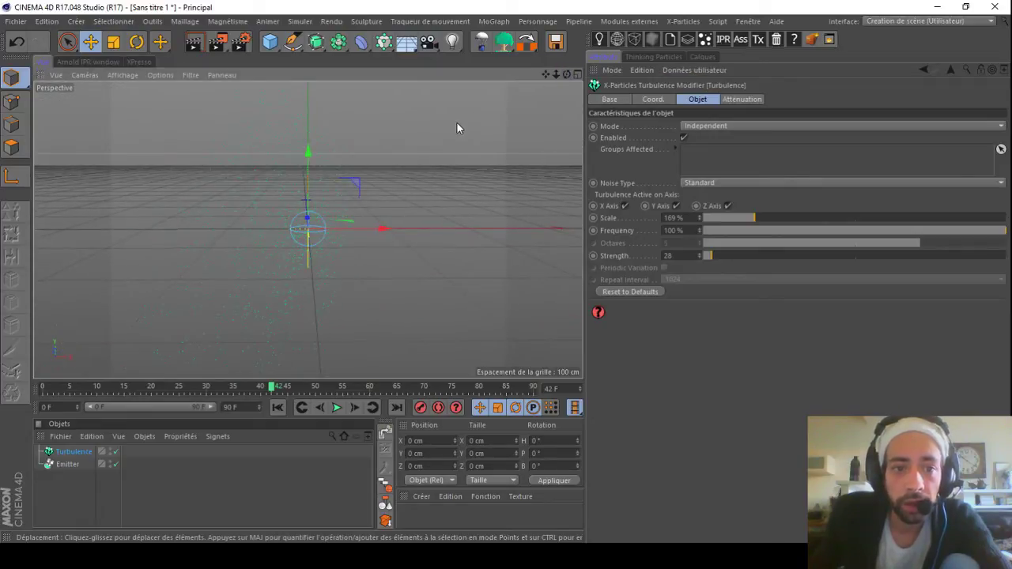
Step: Add an X-Particles Trail object and assign the scene's Emitter as its emitter
left_click(683, 22)
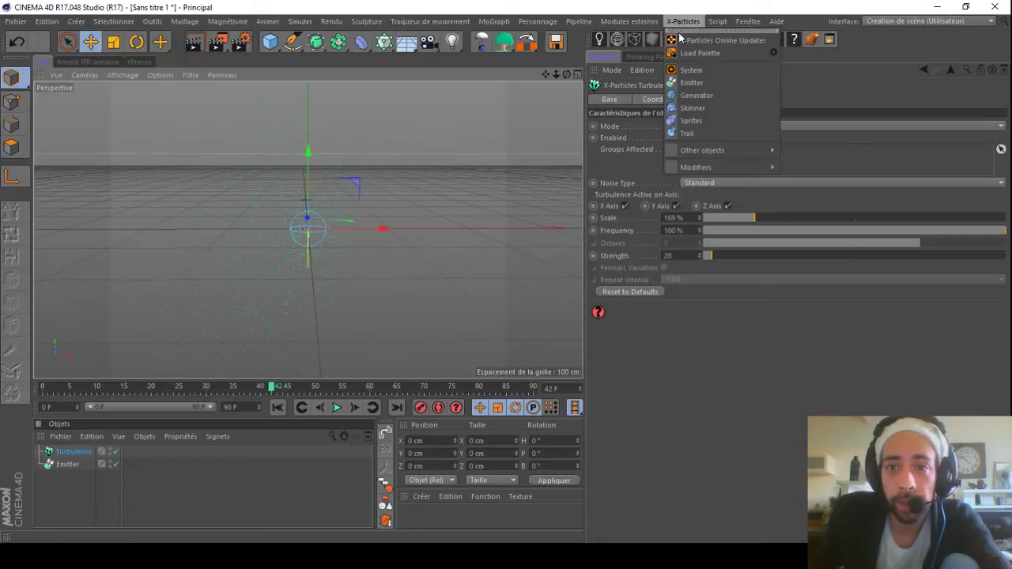
left_click(688, 133)
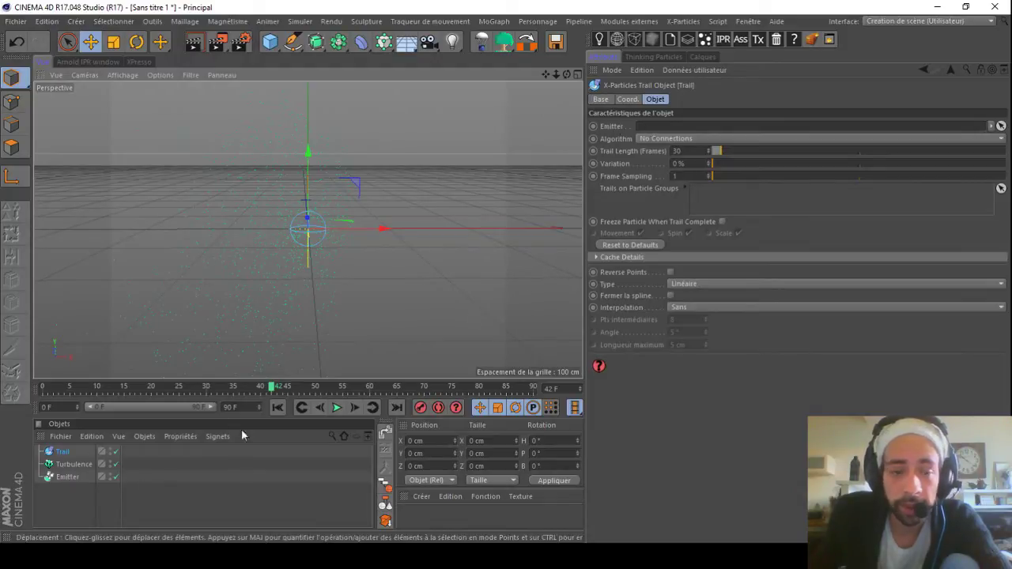
left_click_drag(69, 478, 699, 133)
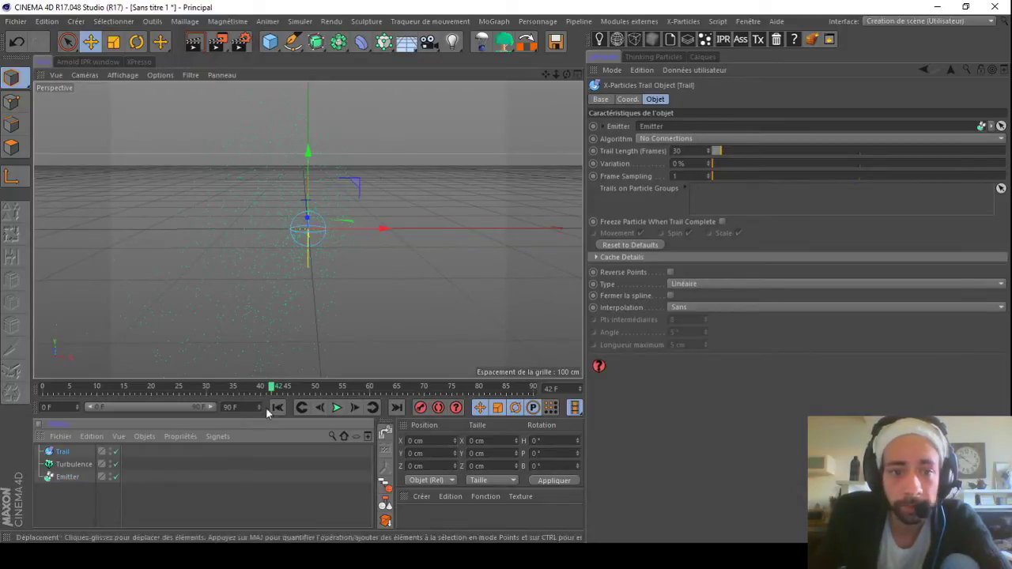
left_click(63, 451)
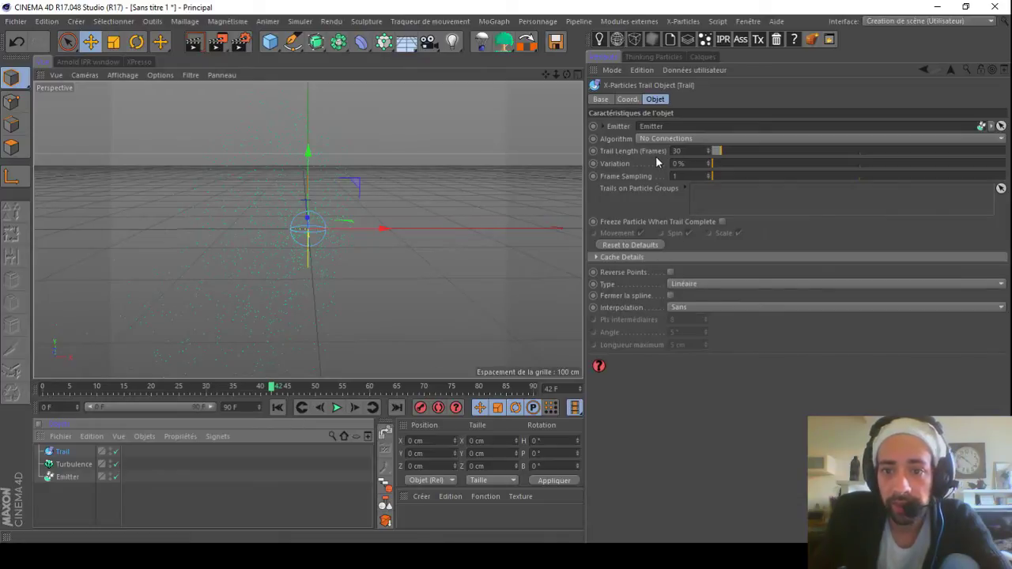
Step: Set the Trail object's trail length to 1000 frames, replay the animation from the start and inspect the trails
left_click_drag(723, 156, 1006, 160)
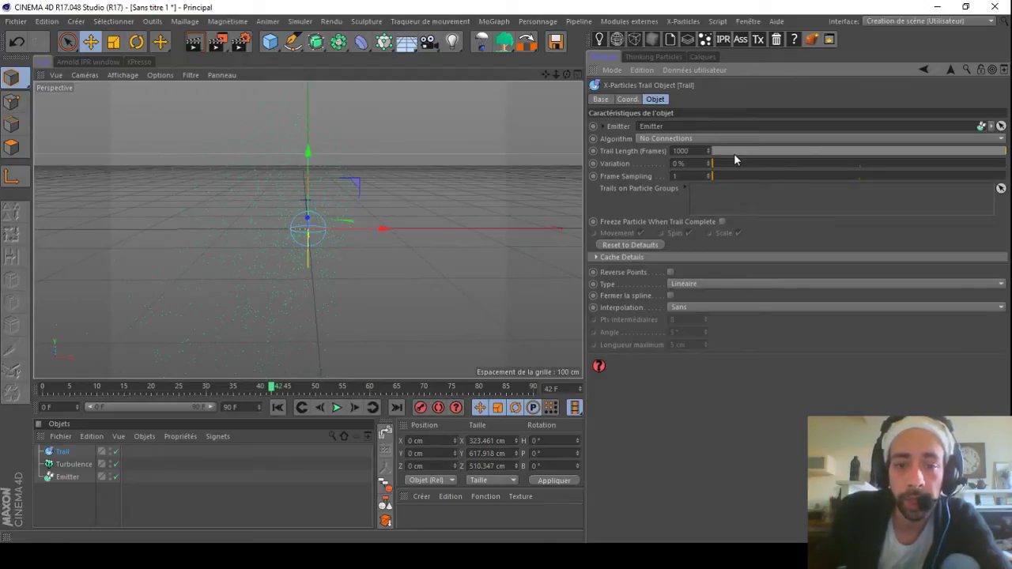
left_click(277, 410)
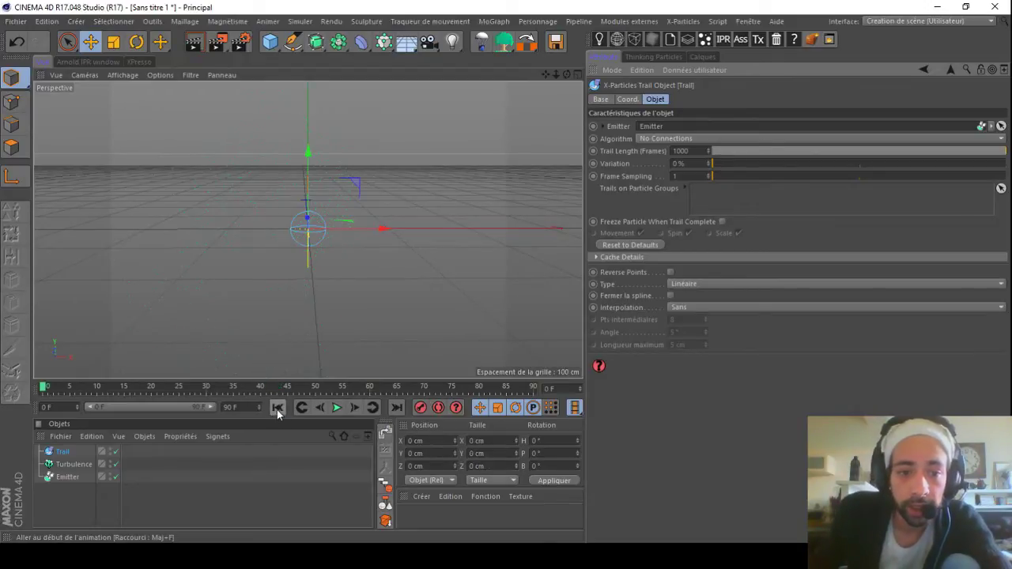
left_click(336, 407)
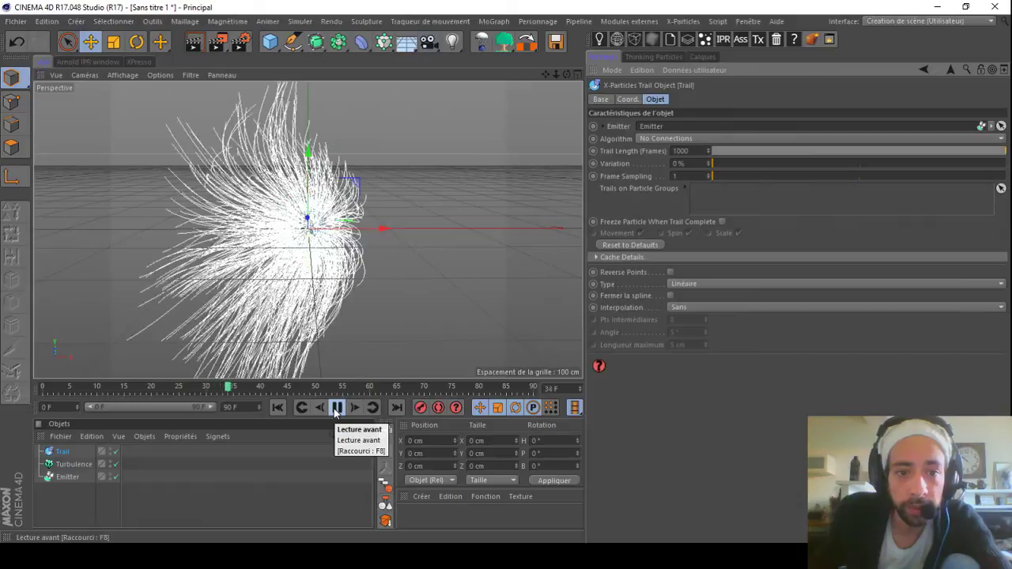
left_click(336, 408)
left_click_drag(566, 75, 542, 81)
left_click_drag(567, 74, 623, 74)
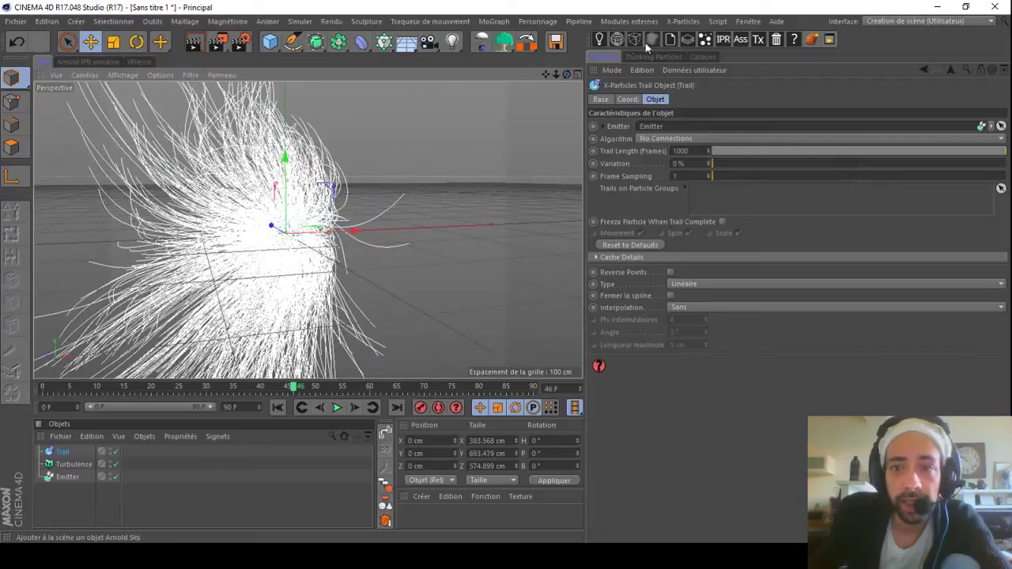
Step: Add an X-Particles Spin modifier to the scene and replay the animation from the start
left_click(696, 21)
mouse_move(727, 167)
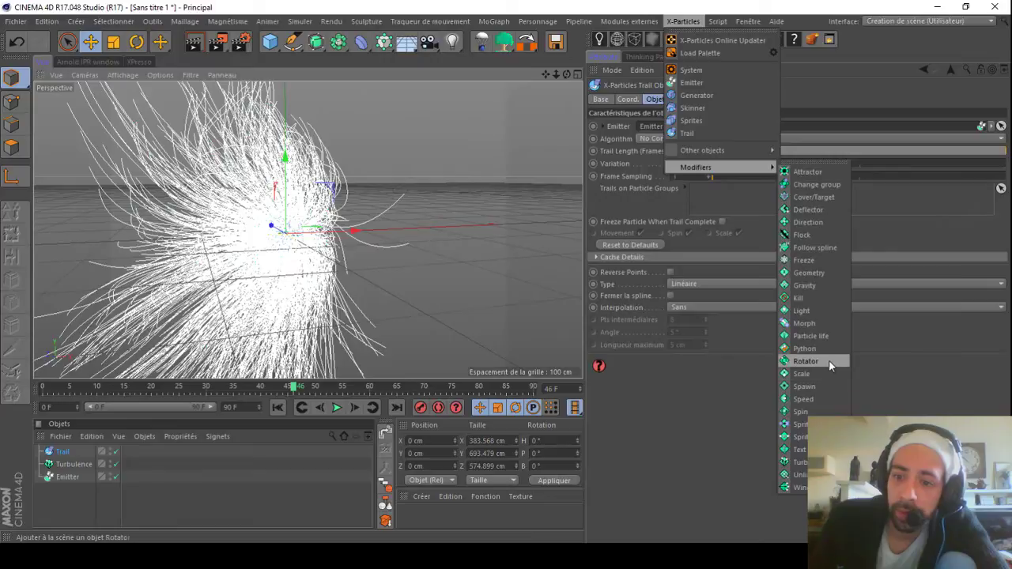
left_click(814, 412)
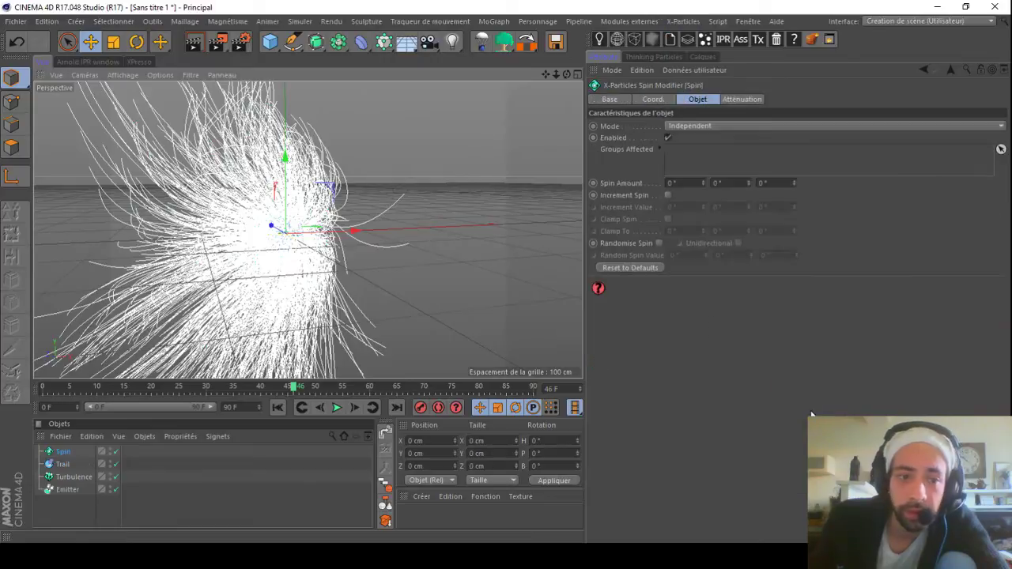
left_click(278, 407)
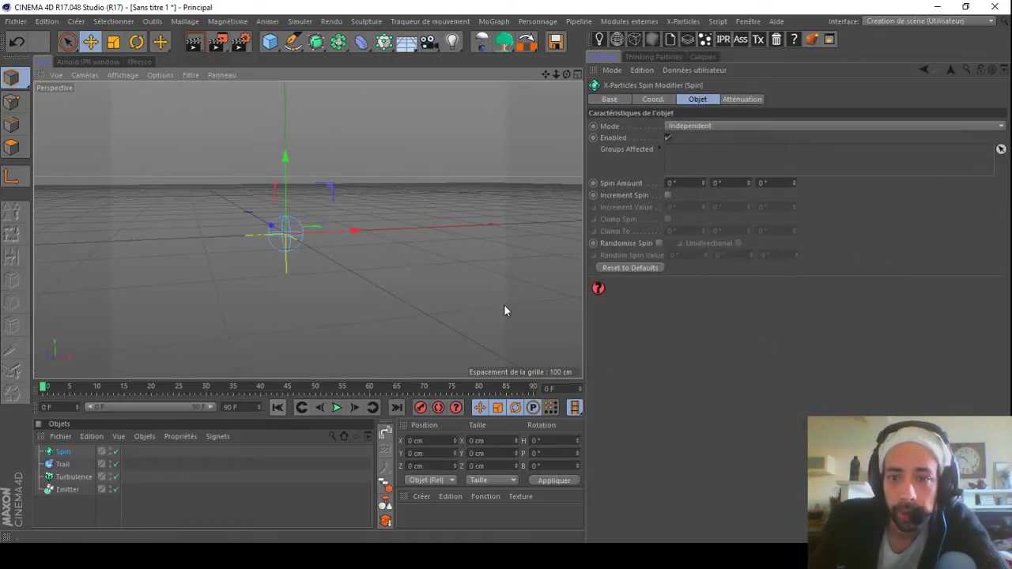
left_click(335, 408)
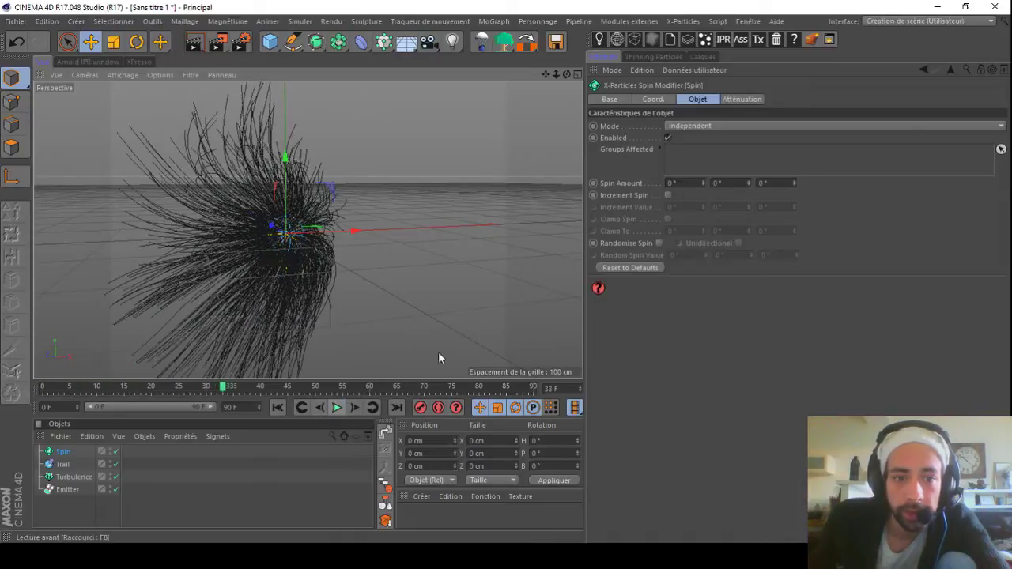
left_click(342, 413)
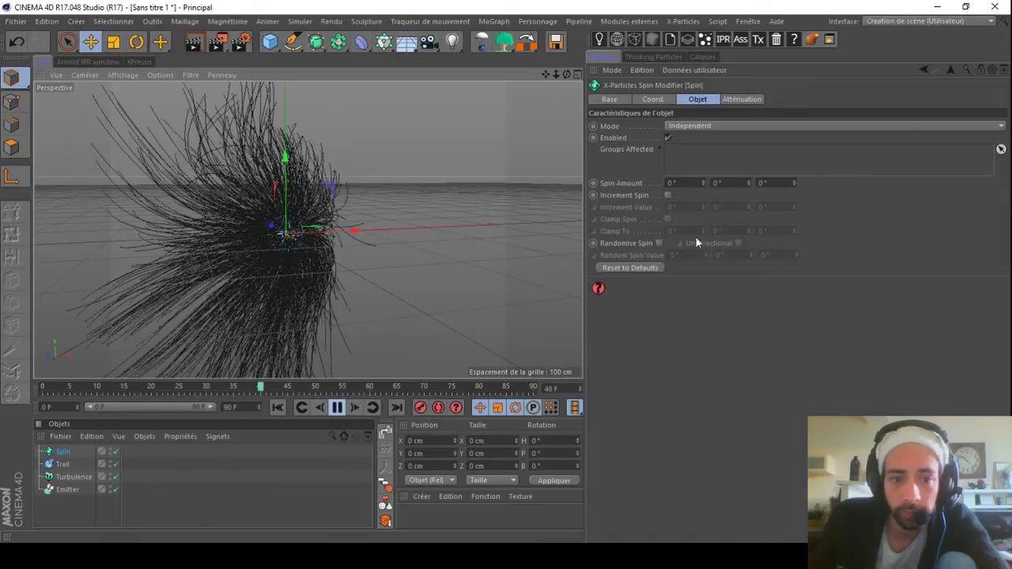
Step: Set the Spin modifier's spin amount to 45° on all three axes
type("45")
key("Return")
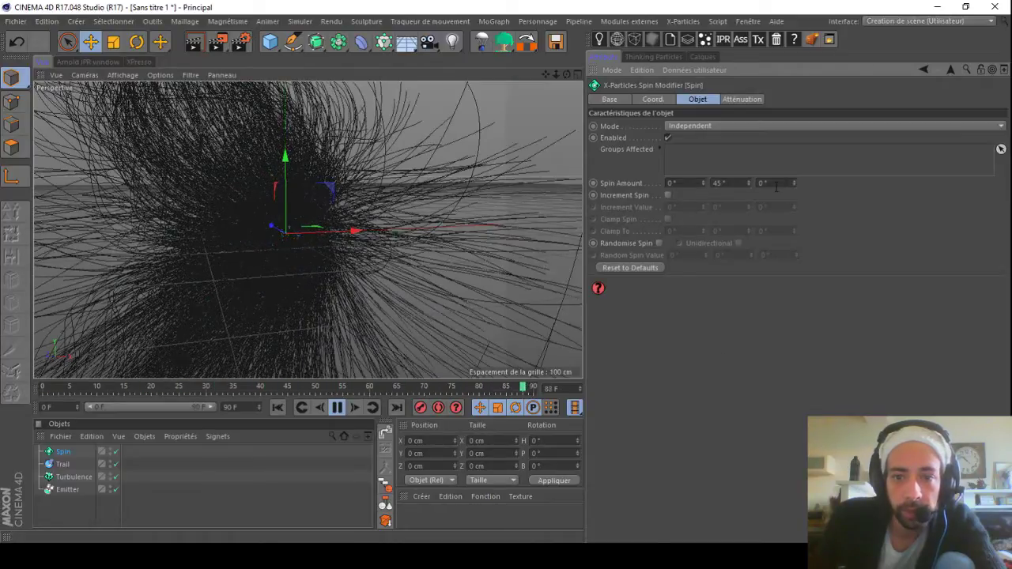
type("45")
double_click(683, 184)
type("45")
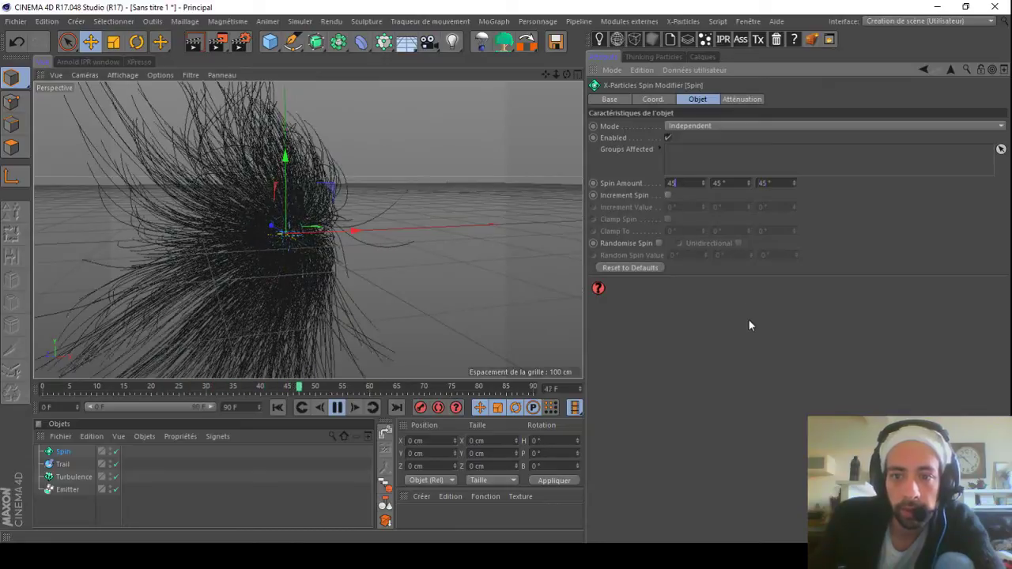
key("Return")
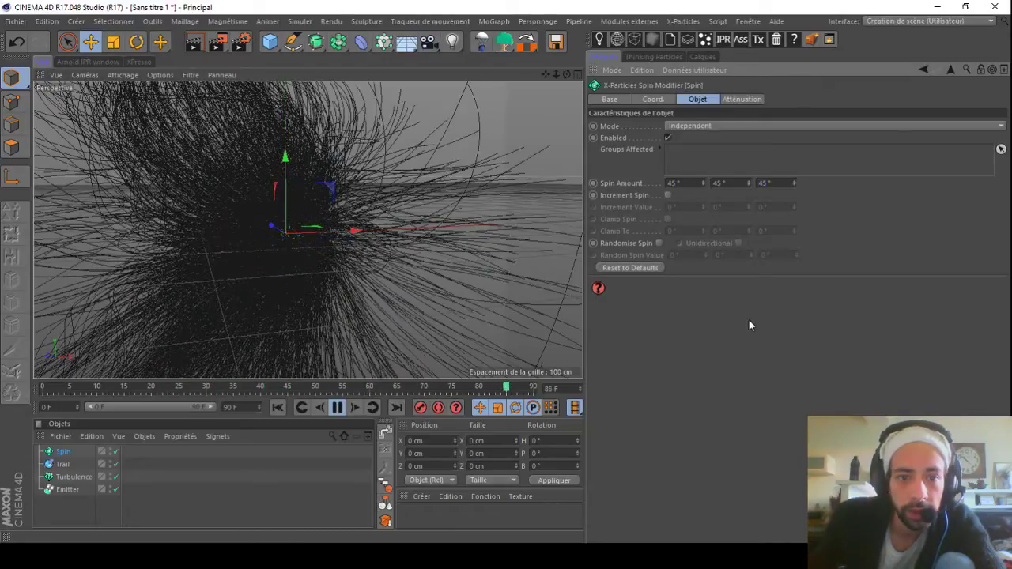
Step: Stop the playback, inspect the trails from another angle, and delete the Trail object
left_click(336, 408)
mouse_move(563, 74)
left_mouse_down()
mouse_move(547, 76)
mouse_move(596, 76)
mouse_move(576, 84)
mouse_move(538, 75)
mouse_move(587, 71)
mouse_move(576, 75)
left_mouse_up()
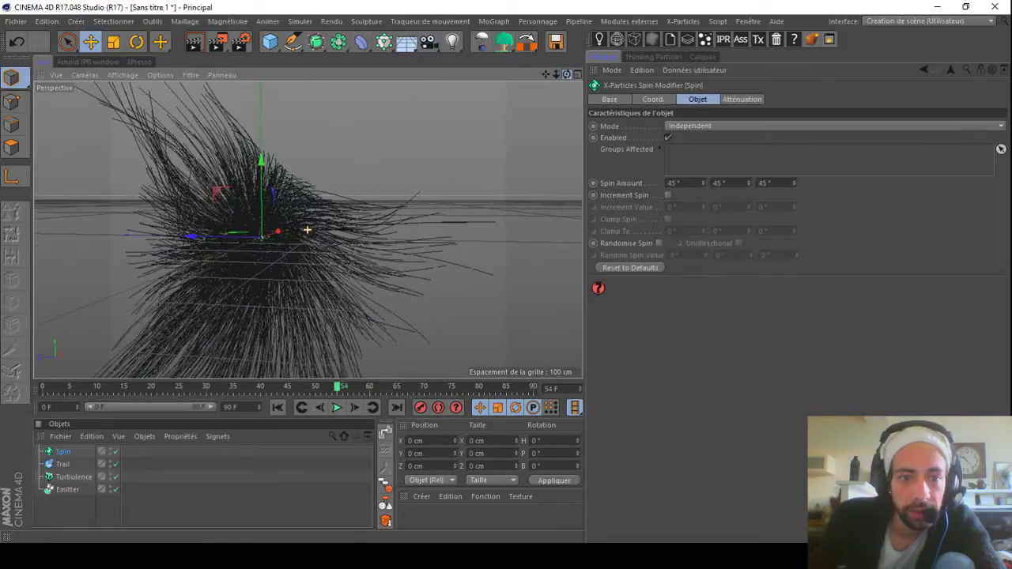
left_click(63, 465)
key("Delete")
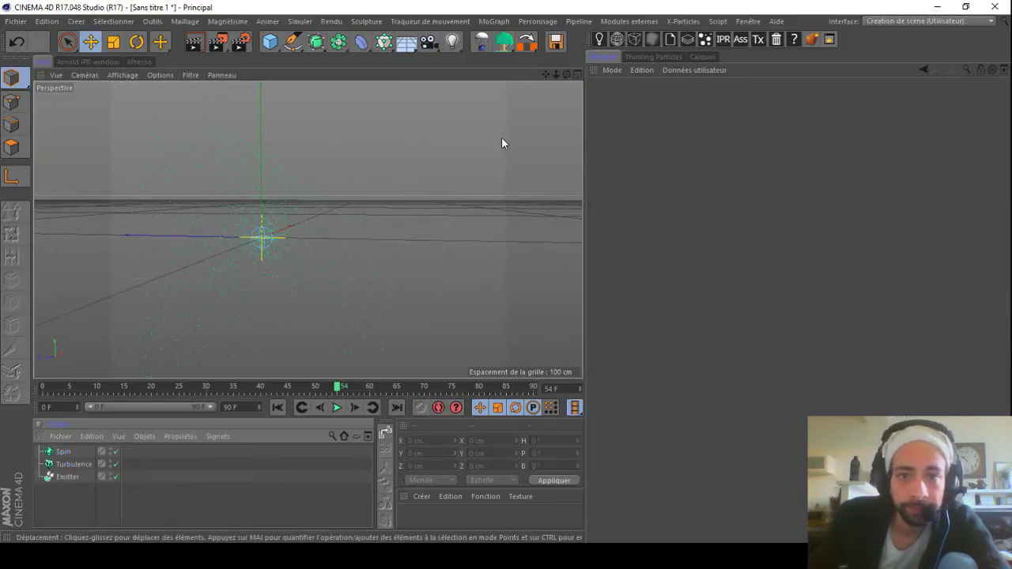
left_click(685, 22)
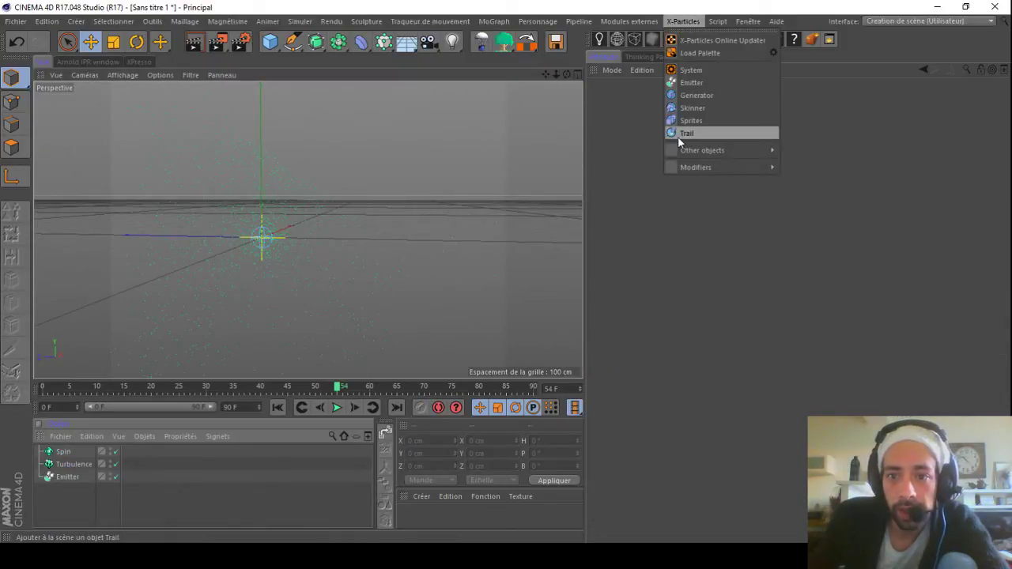
left_click(688, 120)
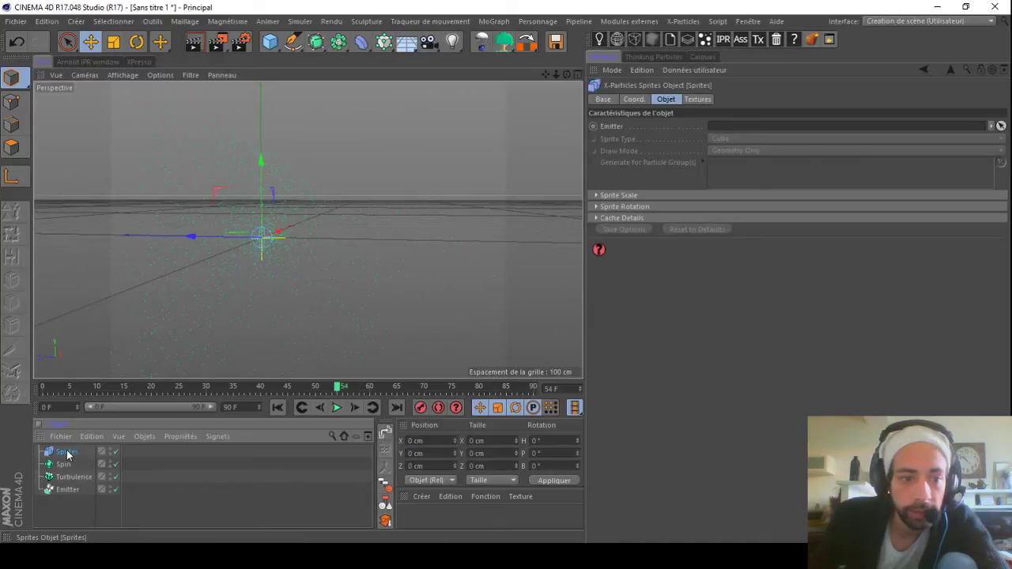
key("Delete")
Step: Add an X-Particles Skinner to the scene and assign the Emitter as its source object
left_click(683, 21)
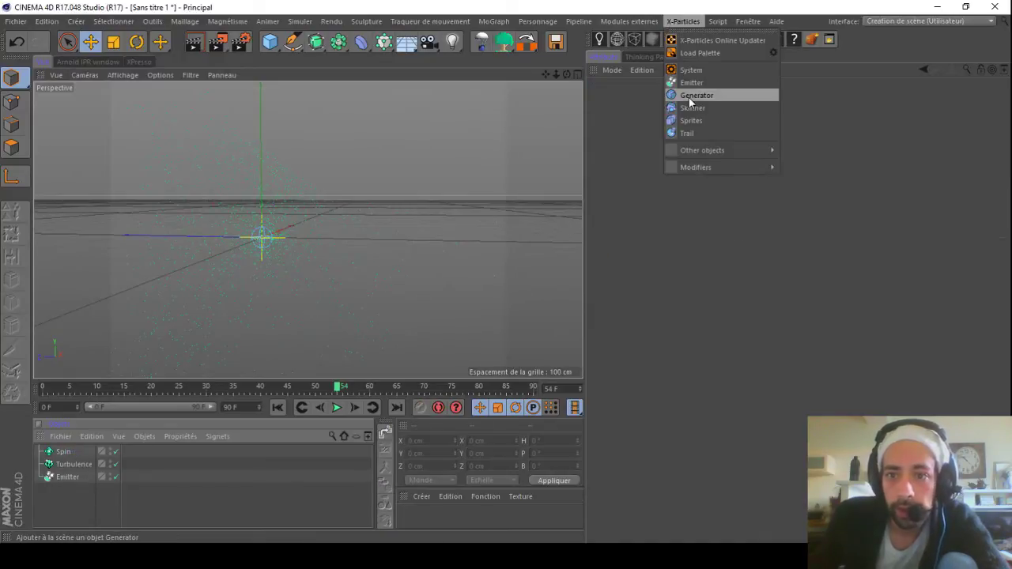
left_click(692, 109)
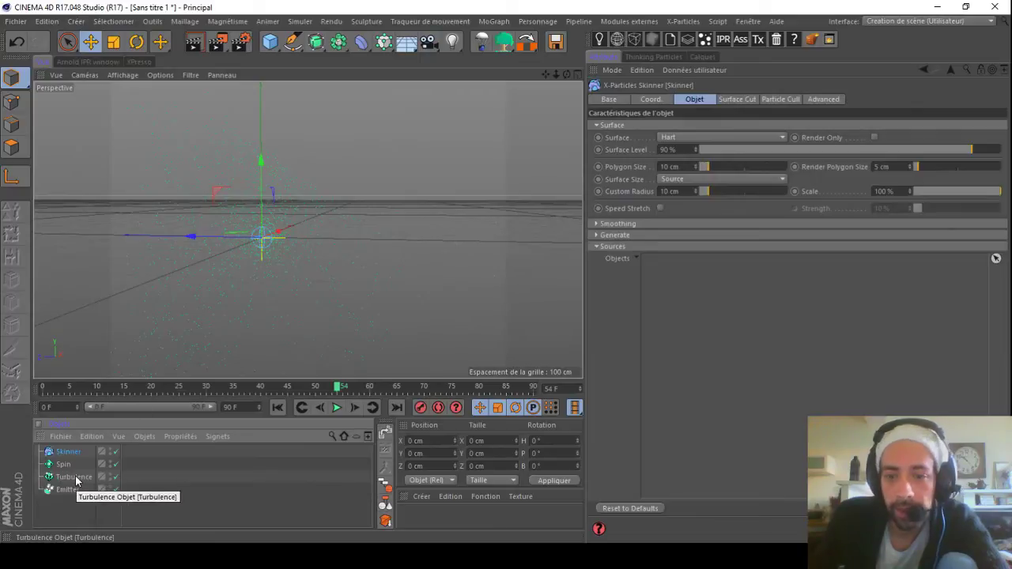
left_click_drag(546, 76, 627, 85)
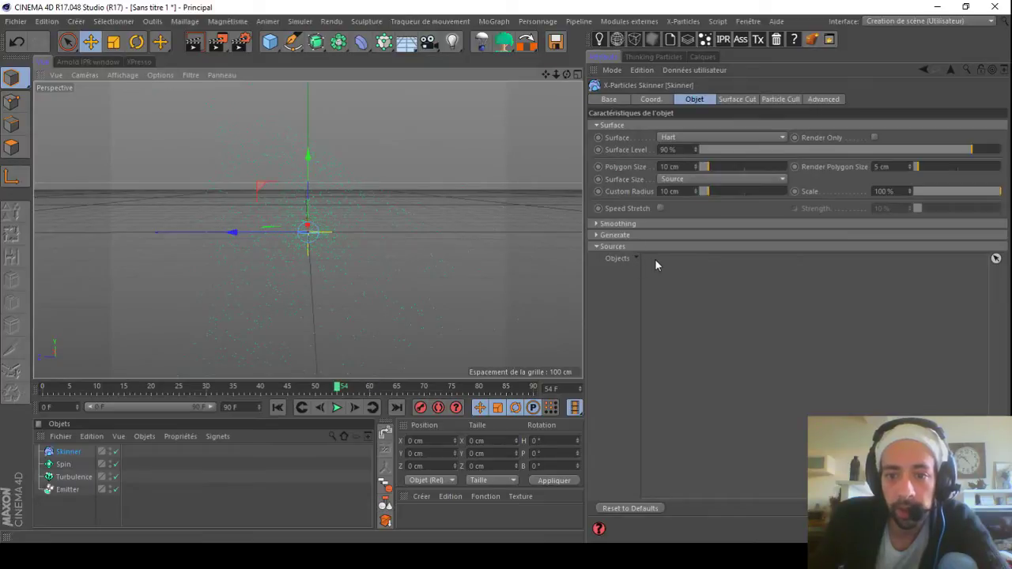
left_click_drag(72, 494, 772, 297)
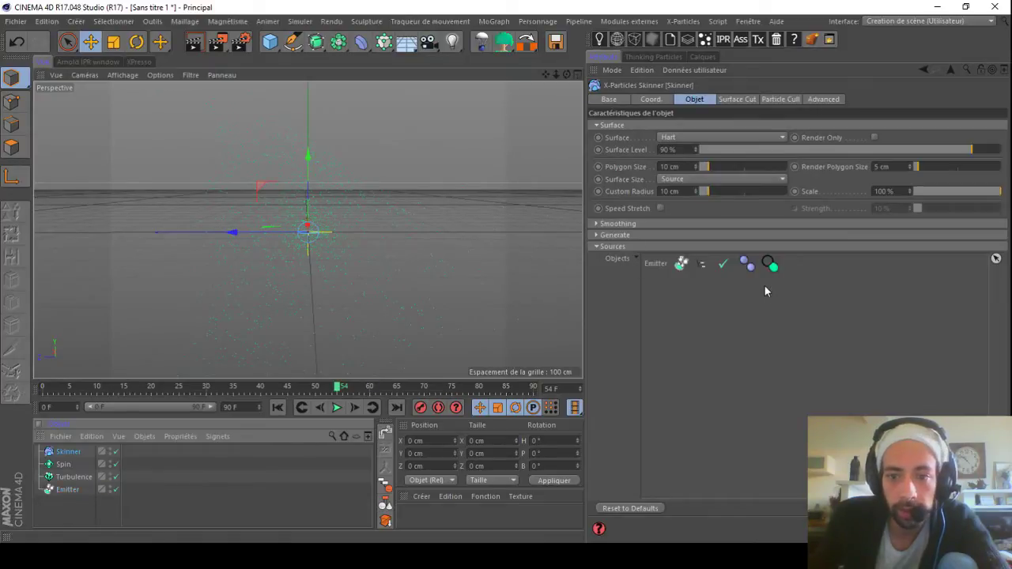
mouse_move(556, 74)
left_mouse_down()
mouse_move(486, 75)
mouse_move(556, 74)
left_mouse_up()
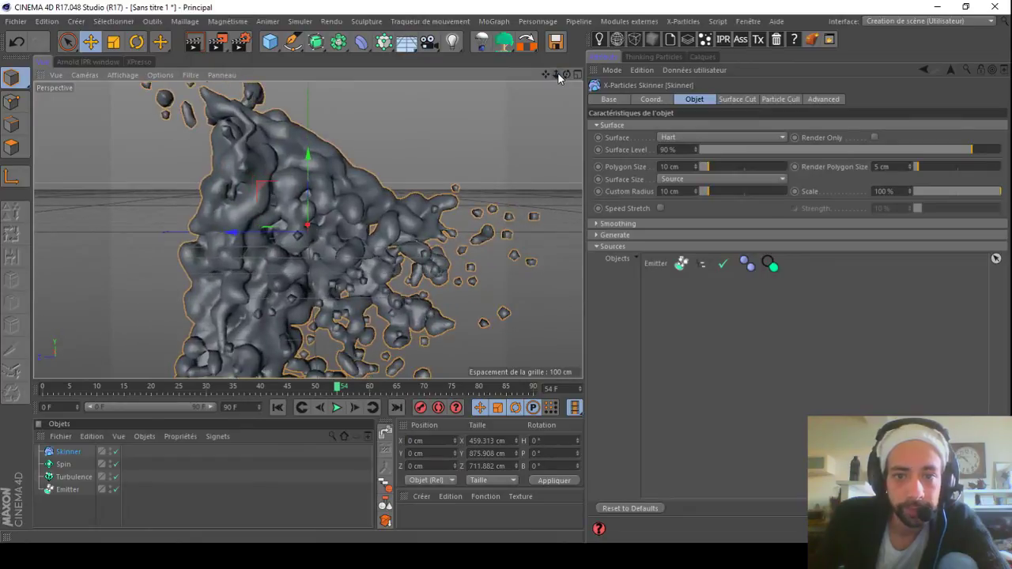
Step: Replay the animation from the start, stop it around frame 62, and examine the skinned particle mesh from several angles
left_click(278, 407)
left_click(336, 407)
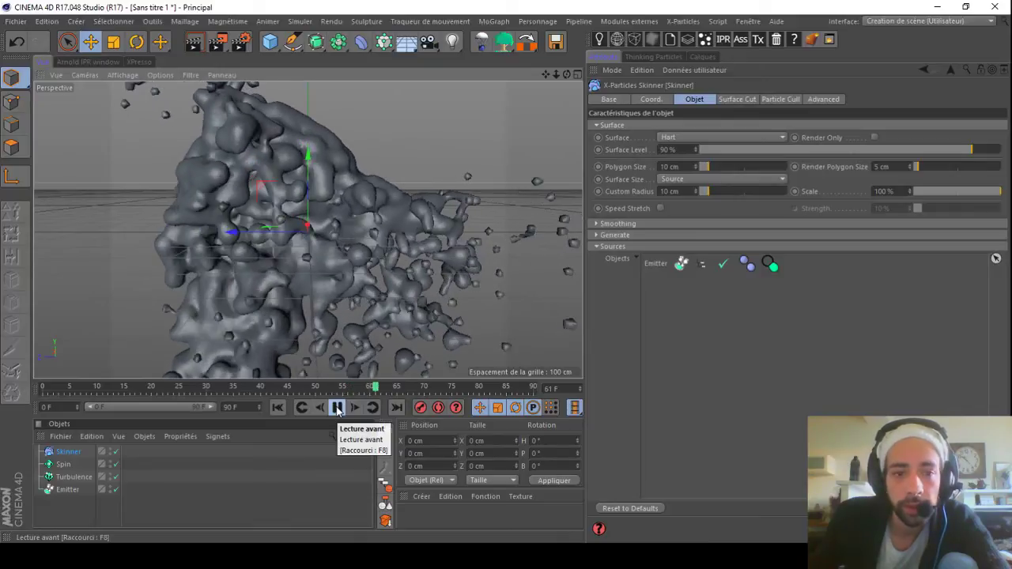
left_click(338, 407)
left_click_drag(563, 74, 567, 74)
scroll(309, 251, "up", 3)
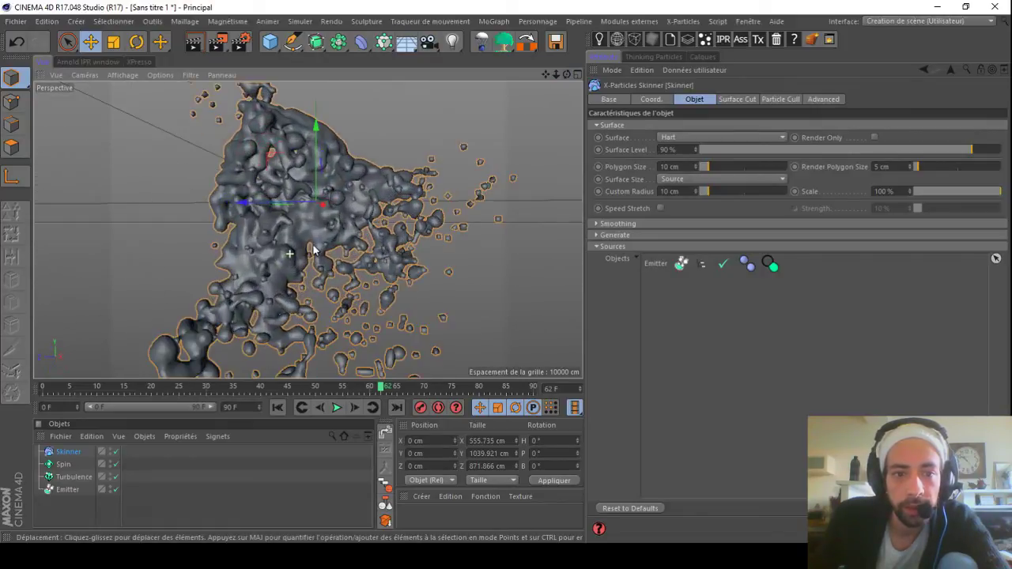
left_click_drag(566, 74, 490, 237)
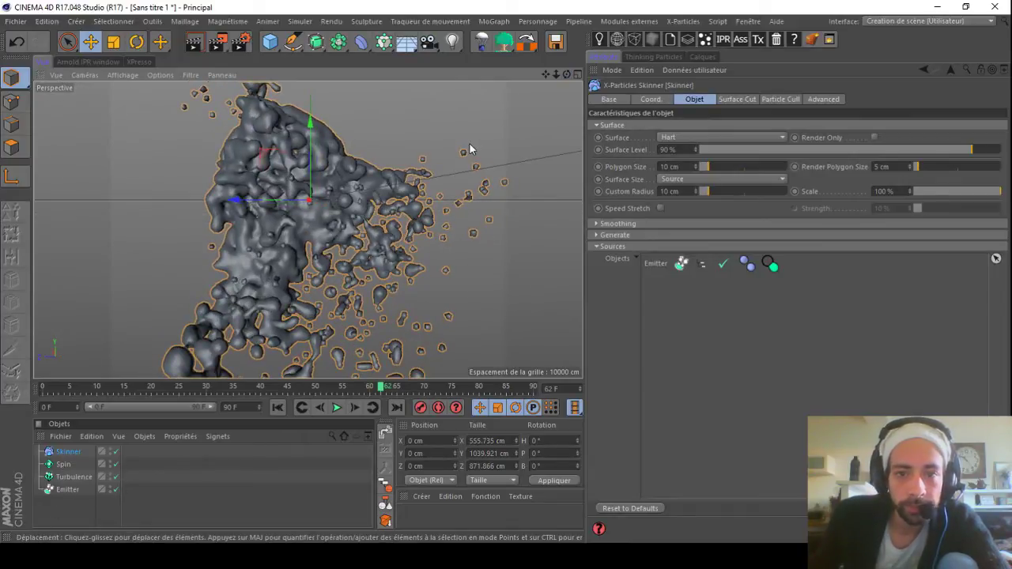
left_click_drag(566, 73, 427, 135)
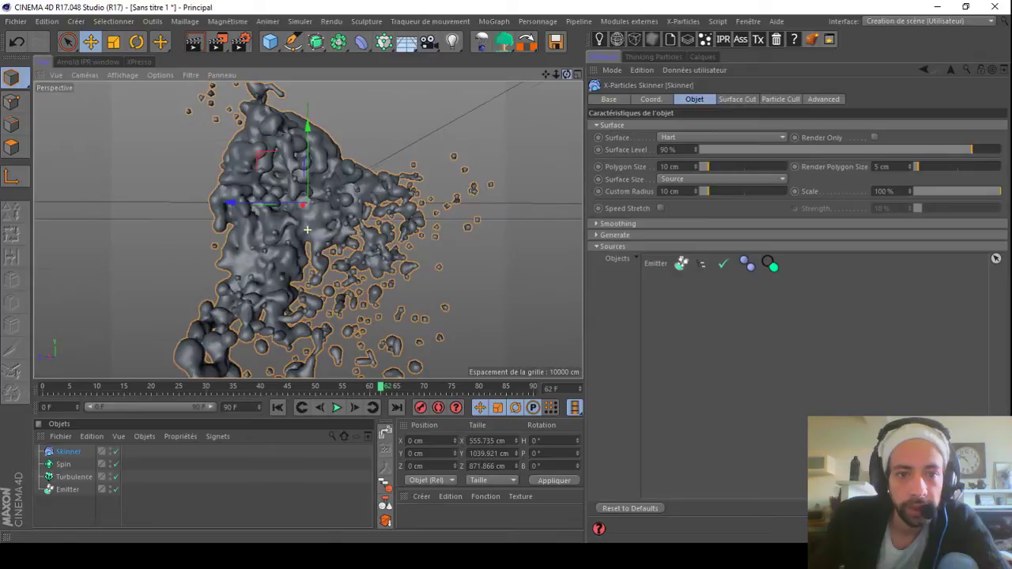
Step: Add a Sphere primitive and move it in front of the skinned mesh, to about X -145 cm and Z 13 cm
left_click_drag(272, 47, 614, 84)
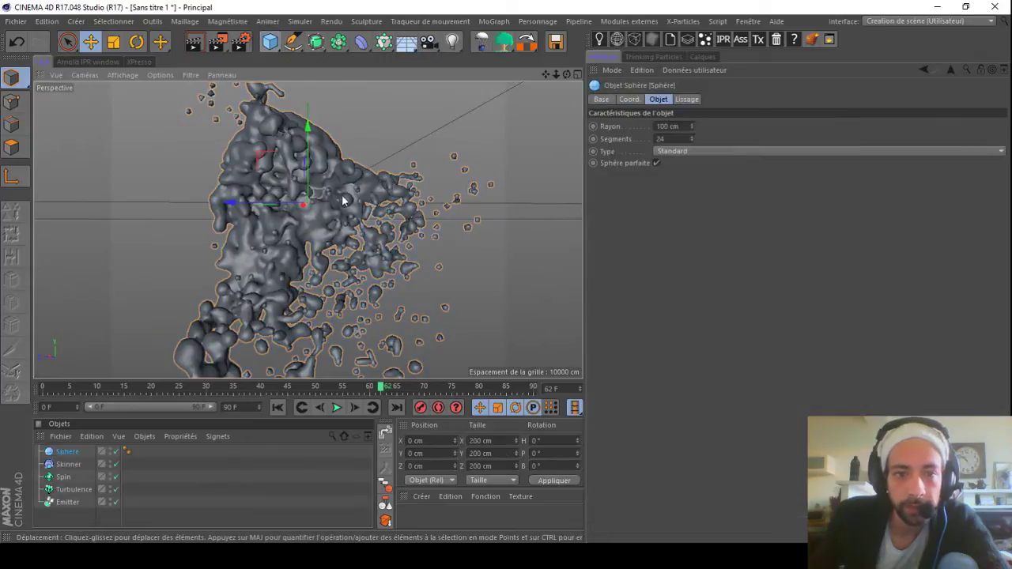
left_click_drag(566, 78, 288, 216)
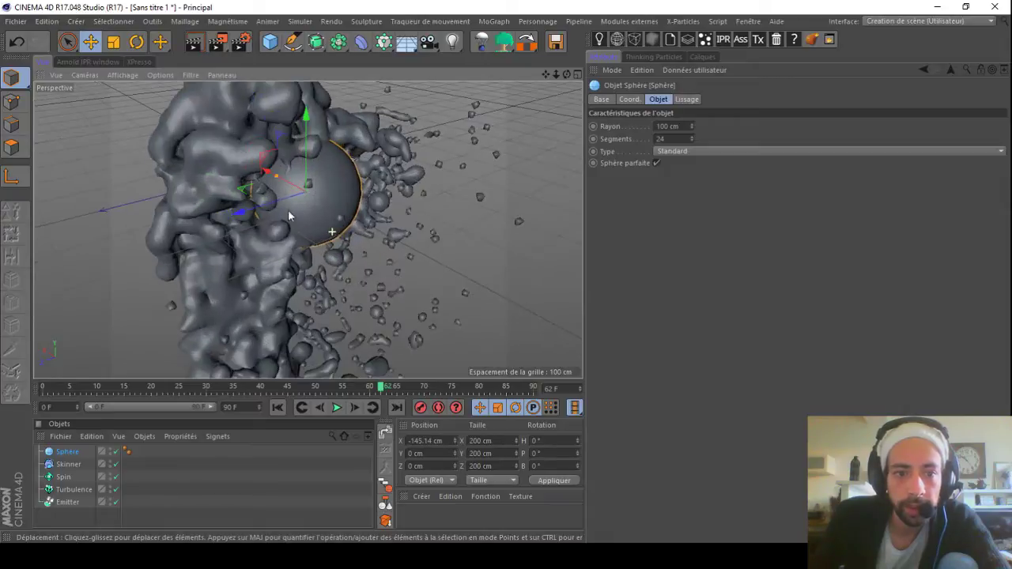
left_click_drag(566, 73, 486, 85)
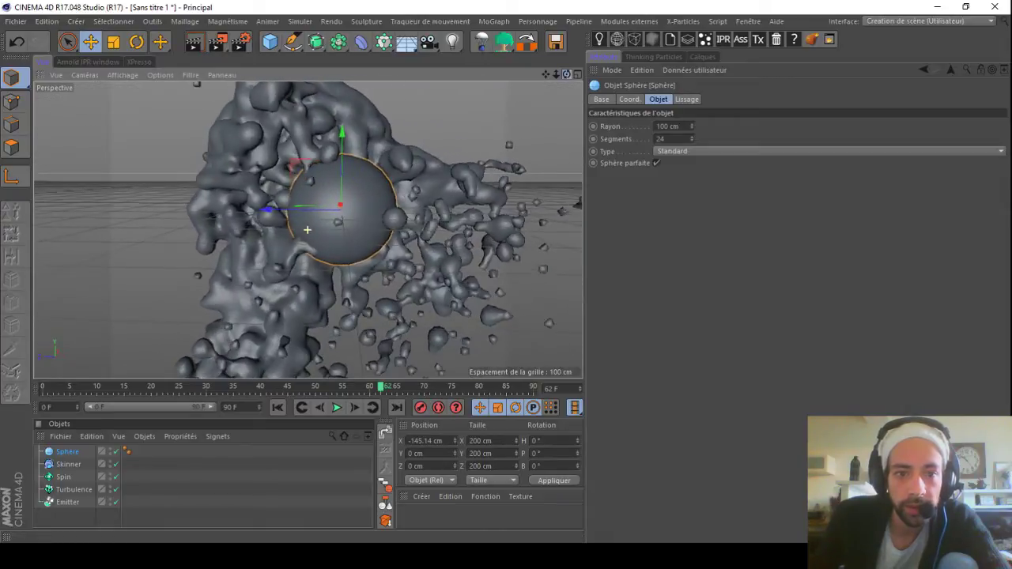
left_click_drag(272, 211, 262, 210)
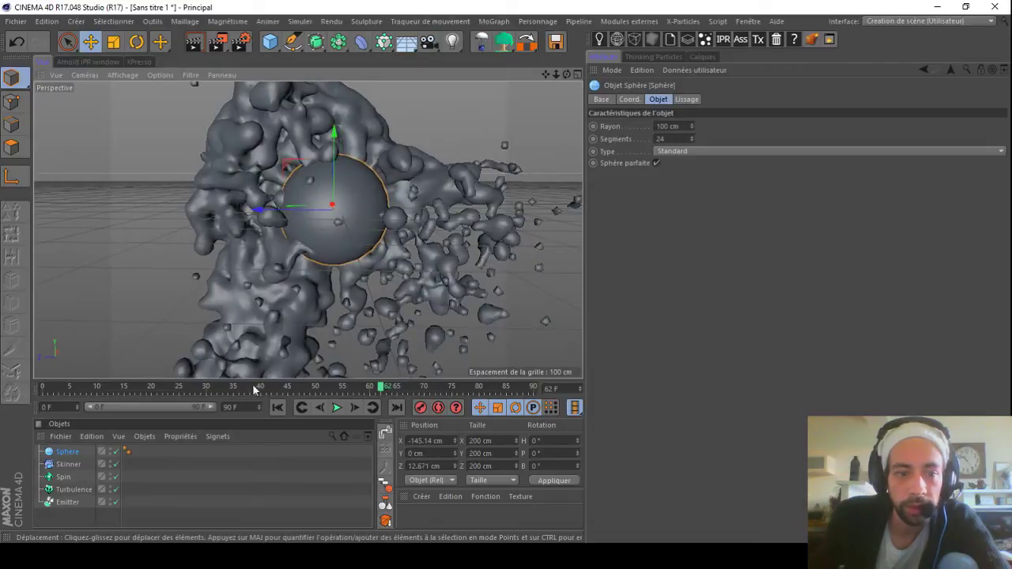
Step: Apply an X-Particles Collider tag to the Sphere and replay the animation from the start to check the collision
right_click(64, 457)
mouse_move(224, 142)
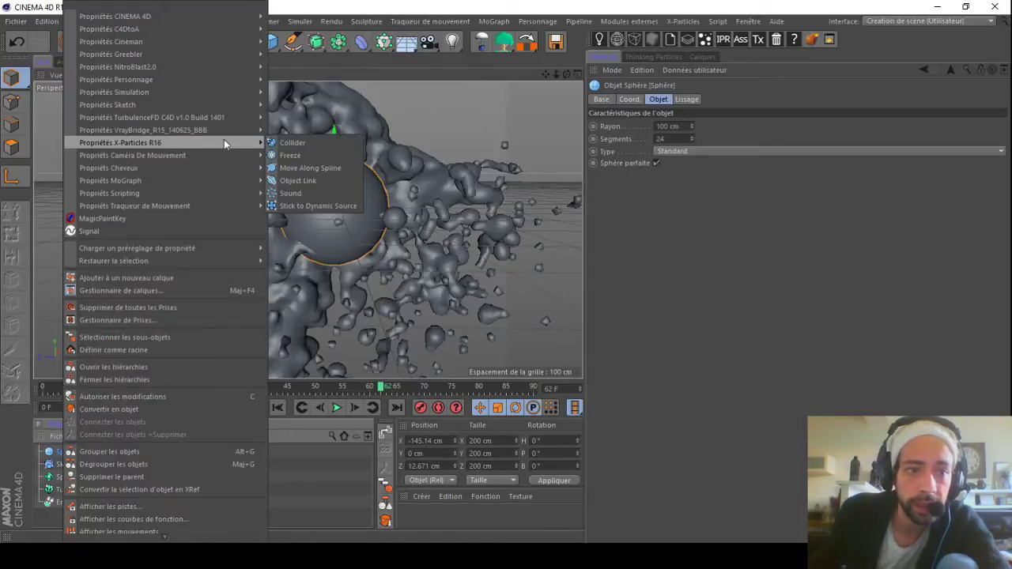
left_click(292, 143)
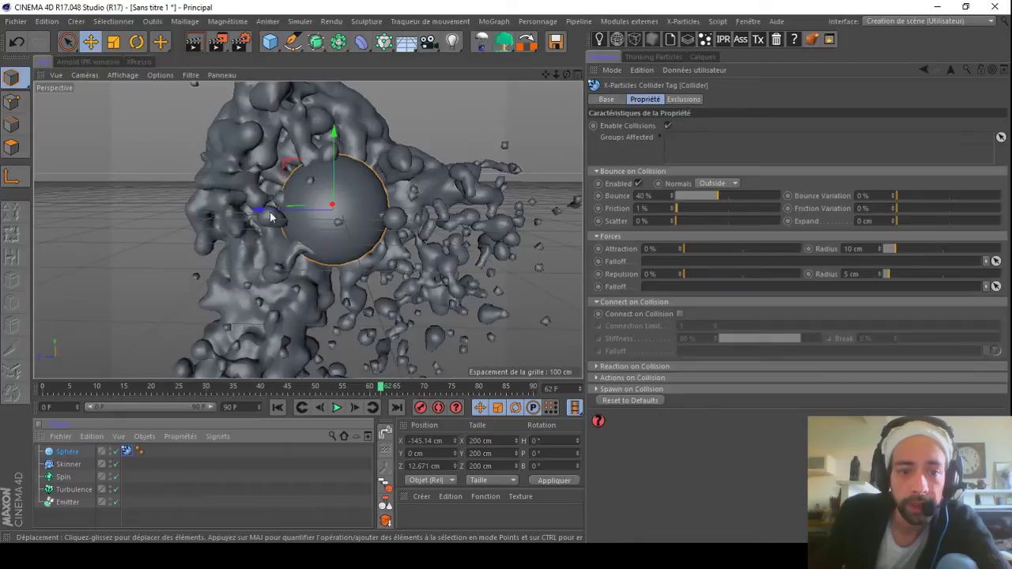
left_click(277, 407)
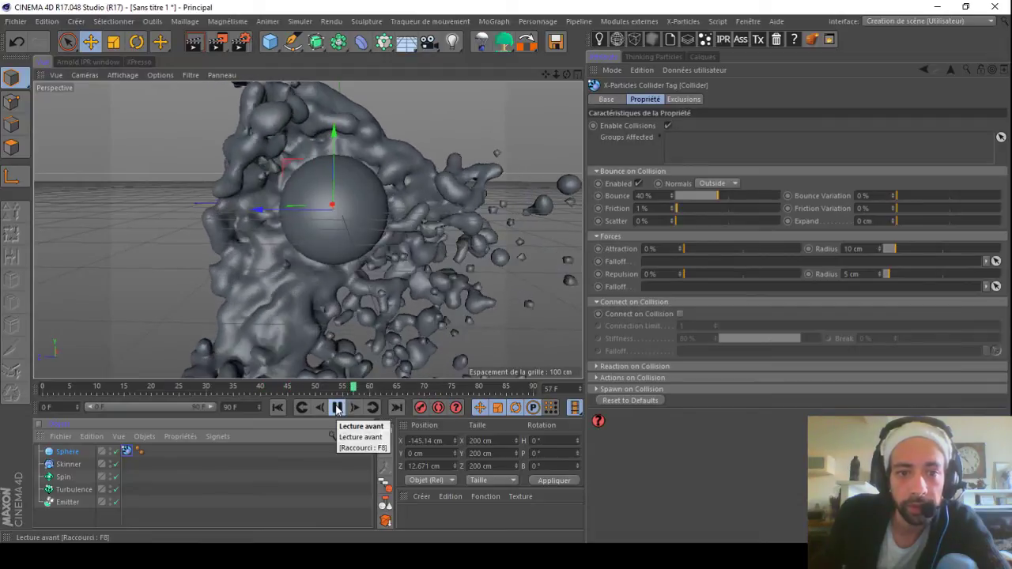
left_click(337, 408)
Step: Disable the Sphere object and examine the area of the skinned mesh where particles collided with it
left_click_drag(556, 80, 119, 457)
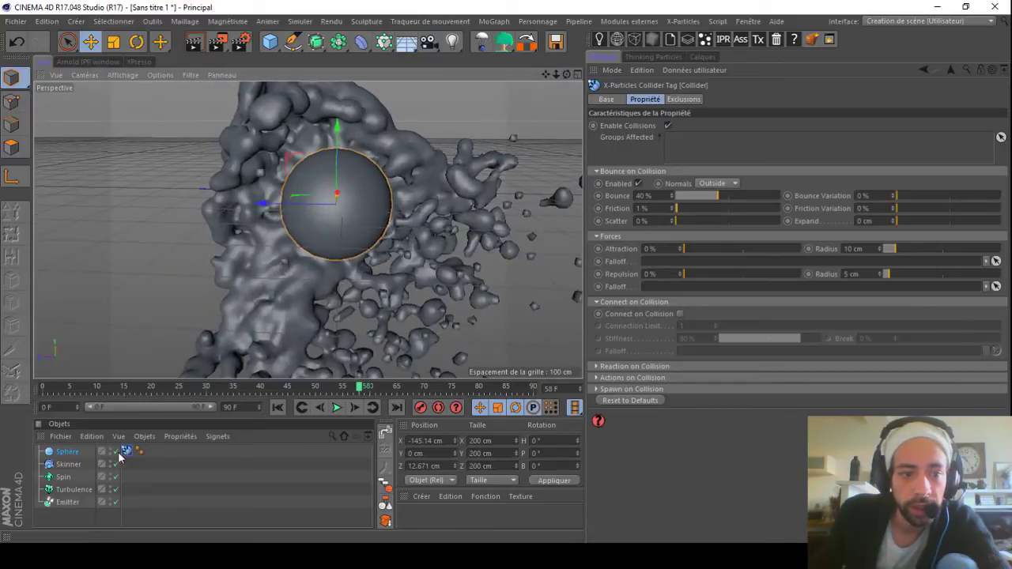
left_click(115, 452)
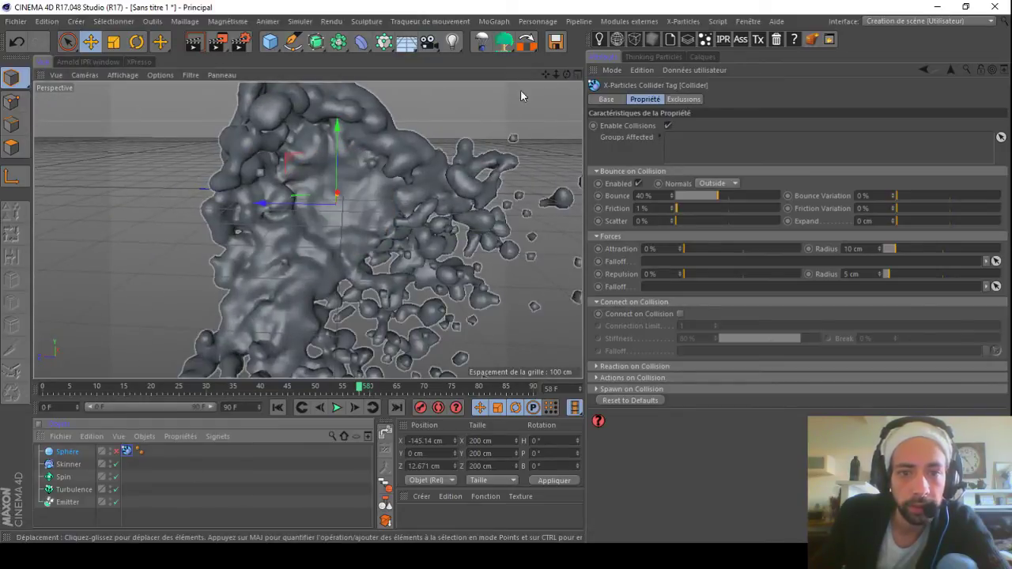
left_click_drag(566, 74, 308, 230)
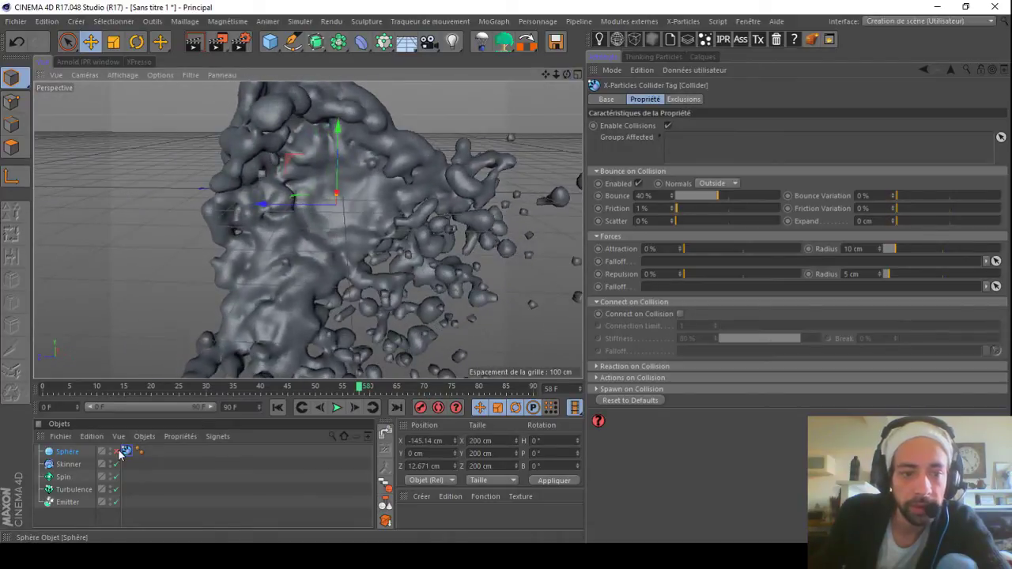
Step: Re-enable the Sphere, set its collider's Bounce to 6% and Friction to 34%, and replay the animation from the start
left_click(116, 451)
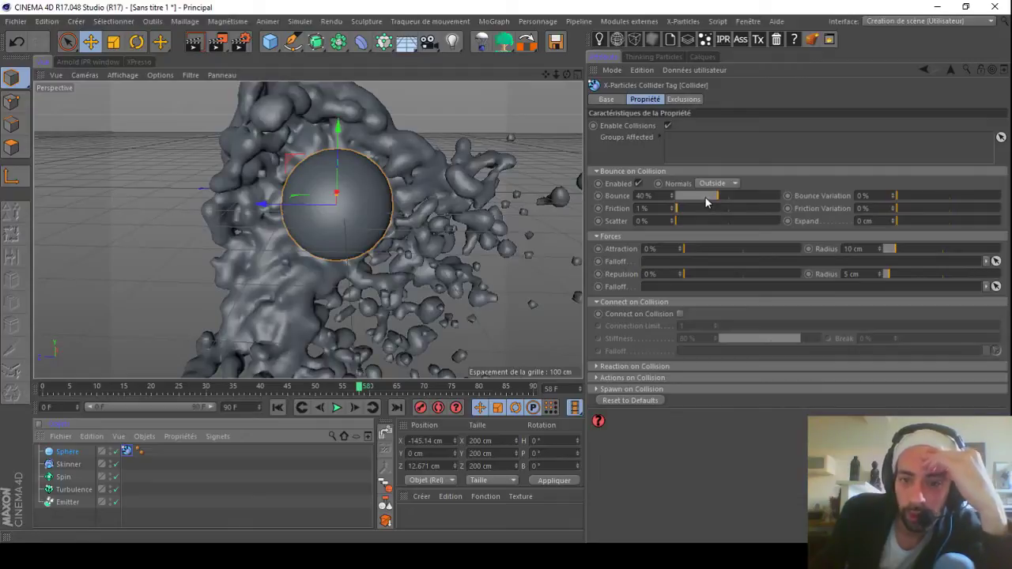
left_click_drag(704, 201, 687, 200)
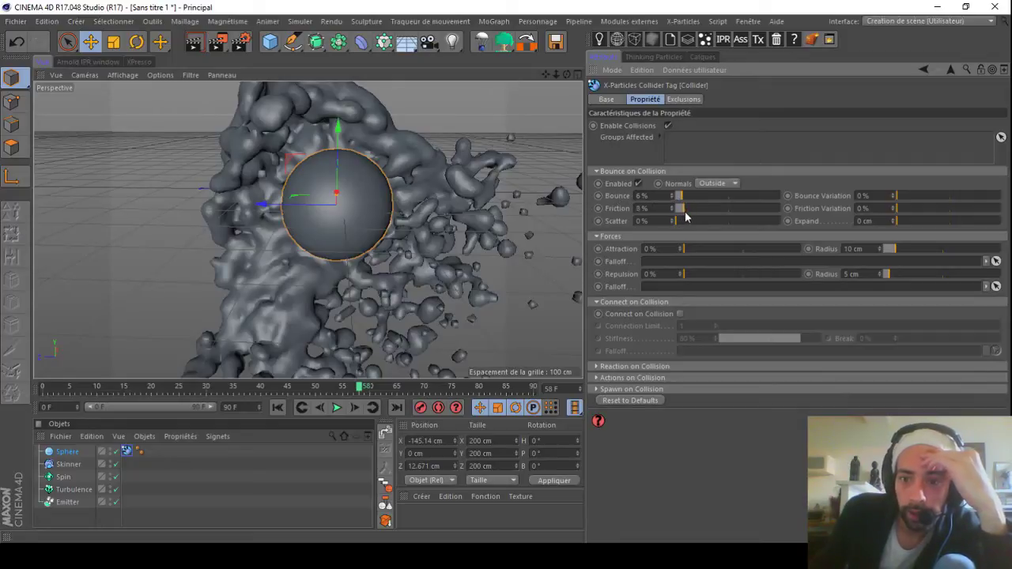
left_click(278, 408)
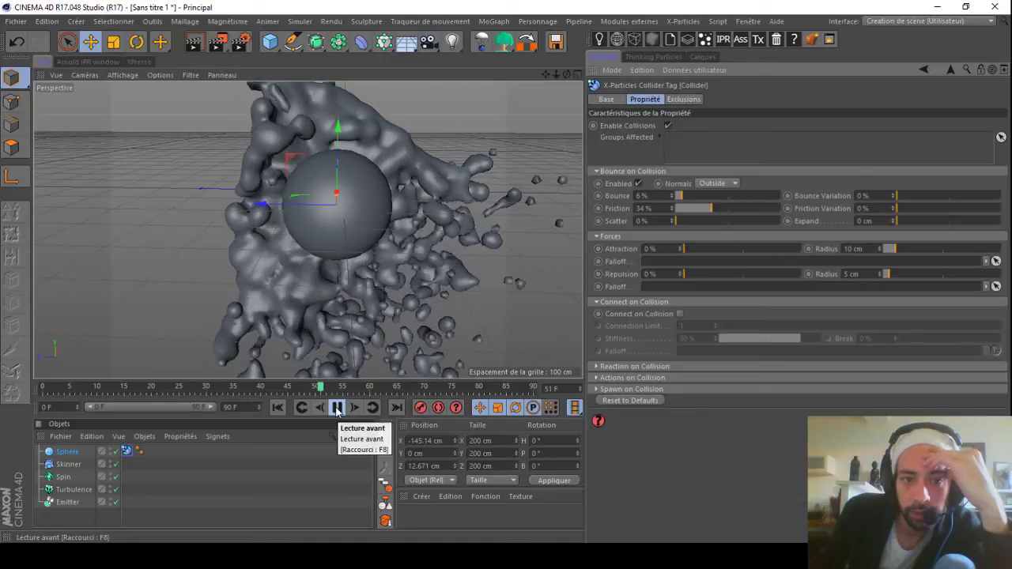
left_click(336, 407)
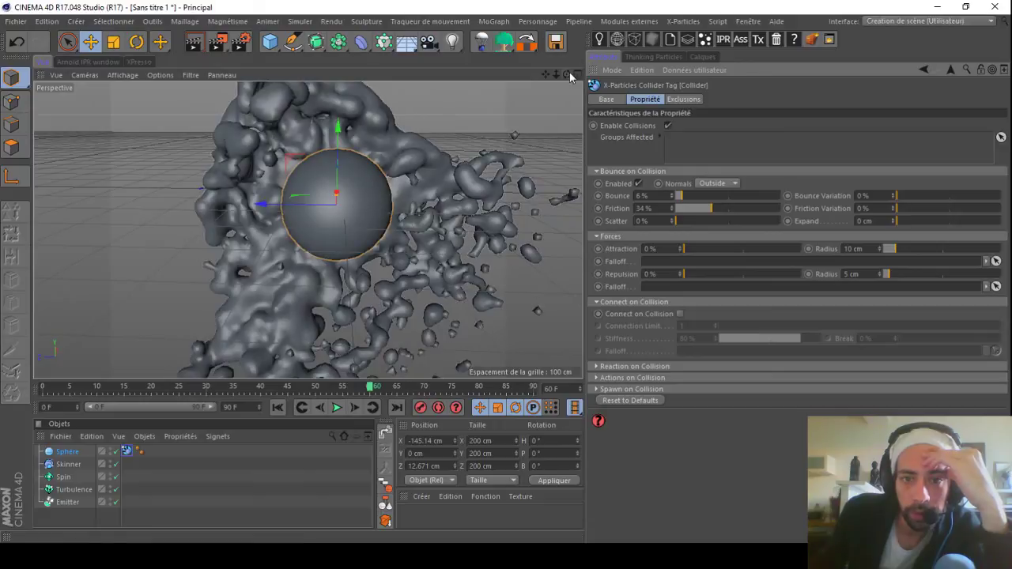
Step: Examine the whole skinned mesh around the Sphere, then replay the animation from the start and stop it around frame 53
left_click_drag(566, 74, 411, 82)
left_click_drag(307, 229, 306, 229)
left_click_drag(545, 76, 561, 74)
left_click_drag(546, 75, 308, 230)
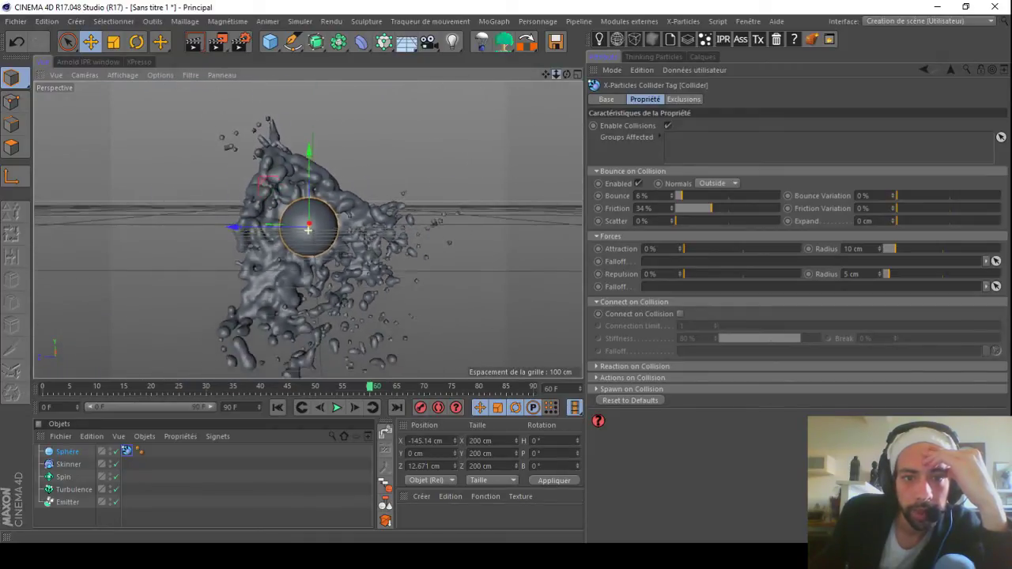
left_click_drag(546, 75, 308, 230)
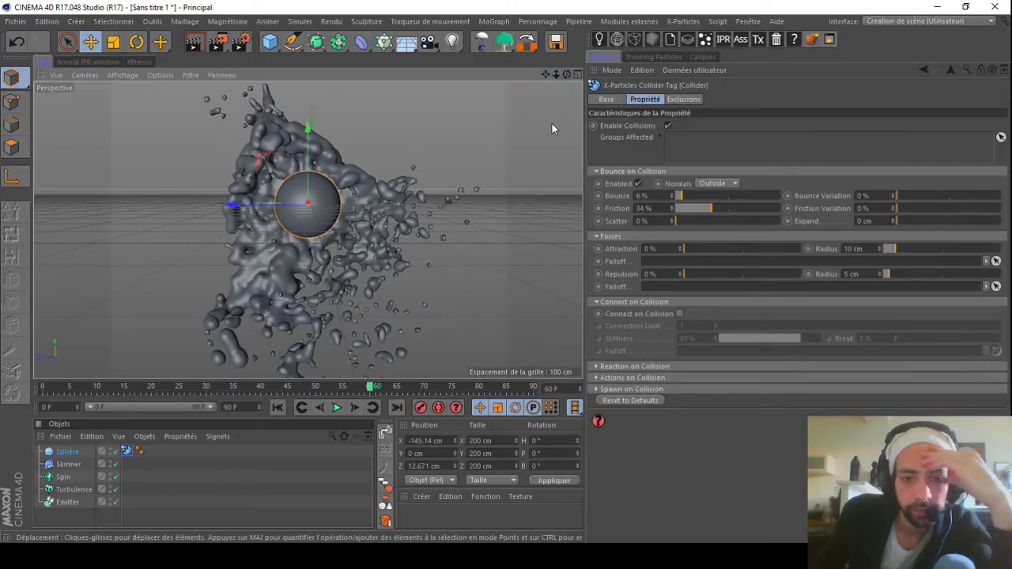
left_click(278, 407)
left_click(336, 407)
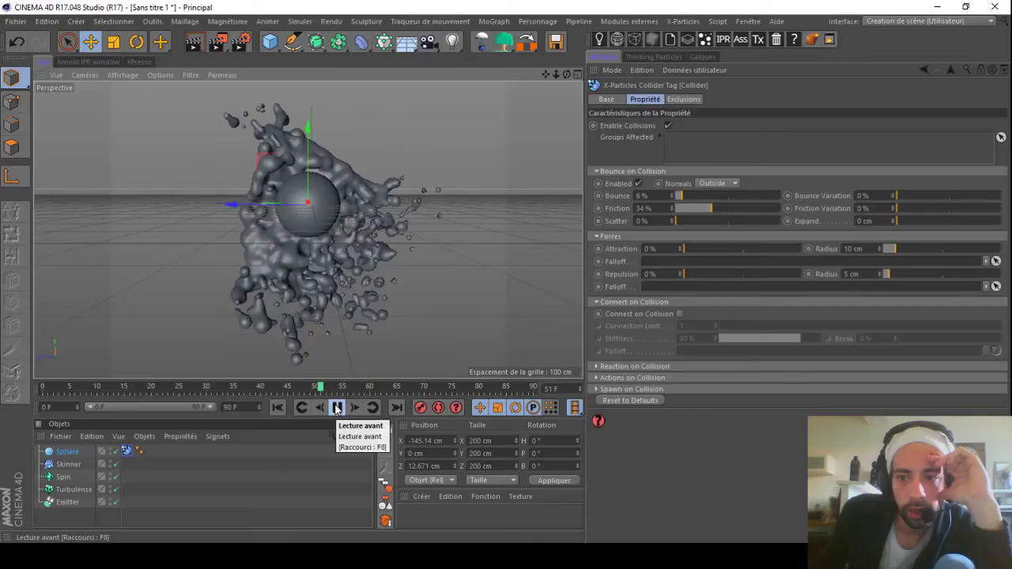
left_click(336, 407)
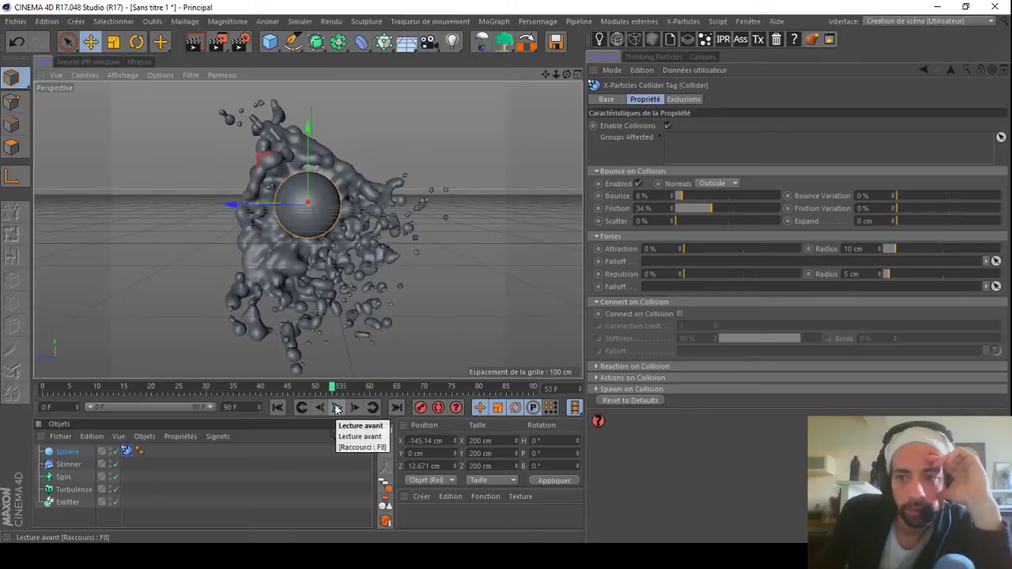
Step: Set the collider's Bounce Variation to 6%, Friction Variation to 27% and Scatter to 10%, then replay the animation to check the collision
left_click(900, 197)
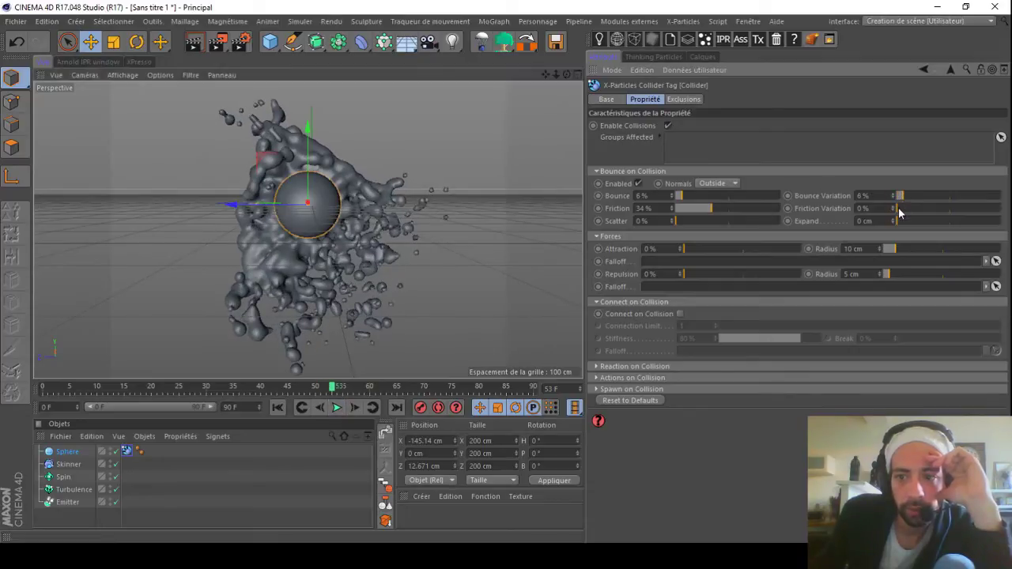
left_click_drag(907, 210, 924, 209)
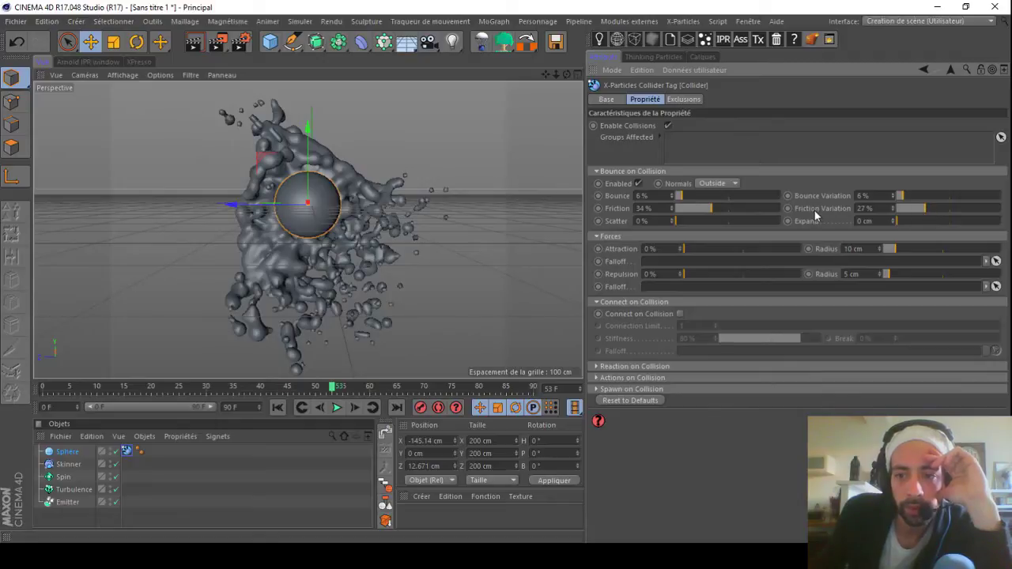
left_click_drag(678, 226, 684, 222)
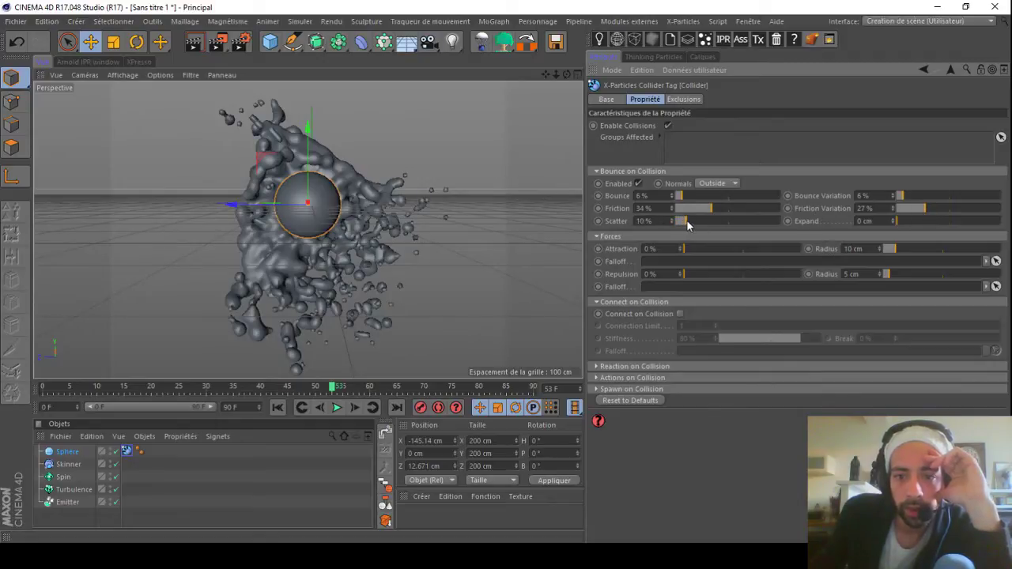
left_click(278, 407)
left_click(336, 407)
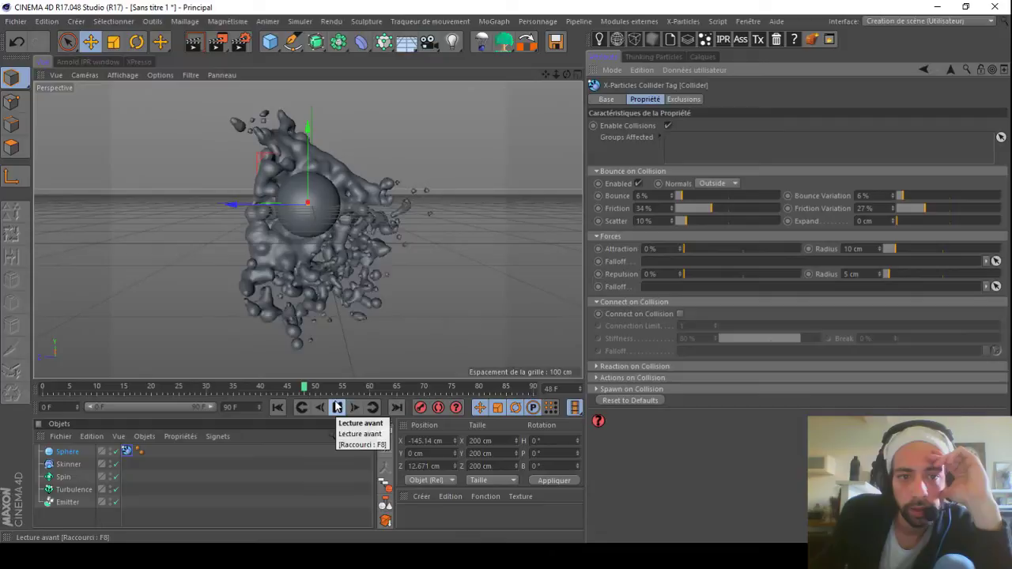
left_click(336, 407)
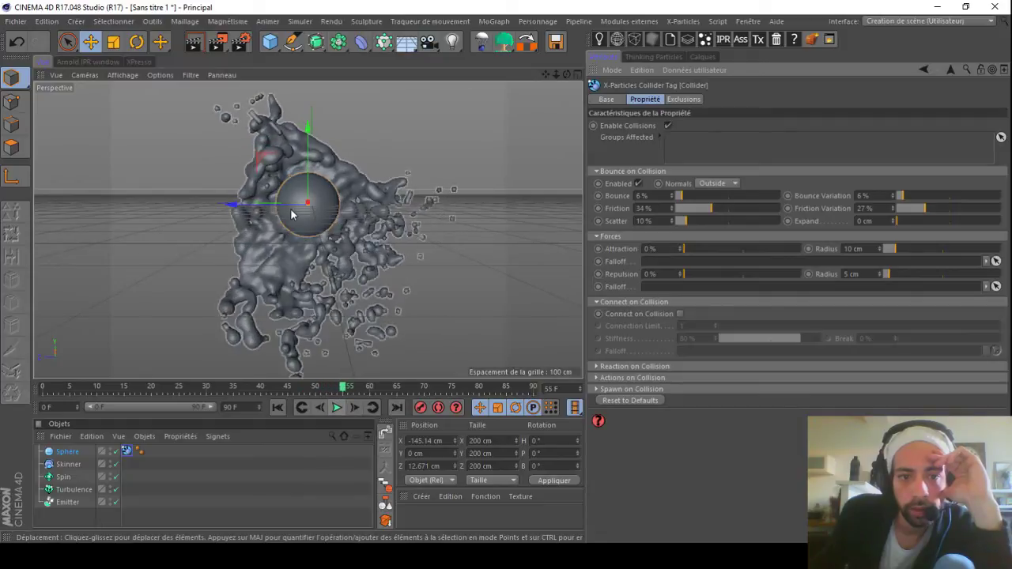
mouse_move(566, 74)
left_mouse_down()
mouse_move(766, 74)
mouse_move(458, 87)
mouse_move(300, 78)
mouse_move(574, 88)
mouse_move(573, 61)
mouse_move(568, 79)
mouse_move(547, 76)
left_mouse_up()
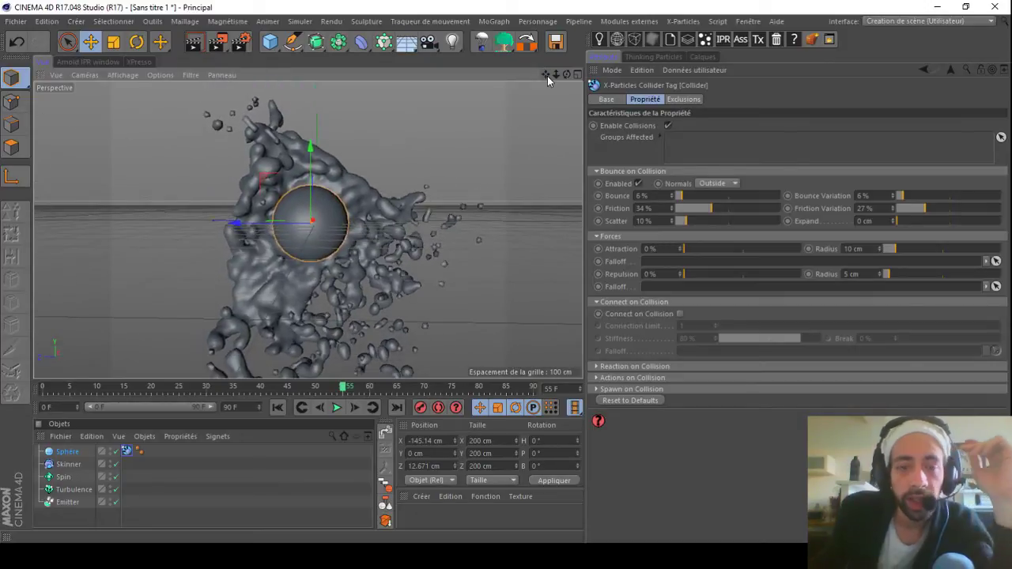
left_click(82, 515)
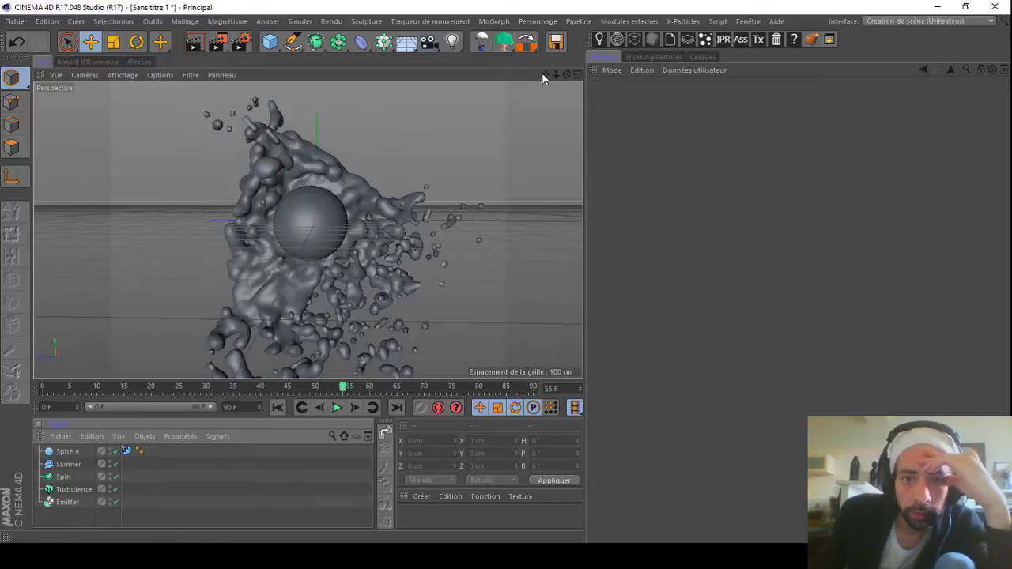
left_click_drag(546, 75, 567, 70)
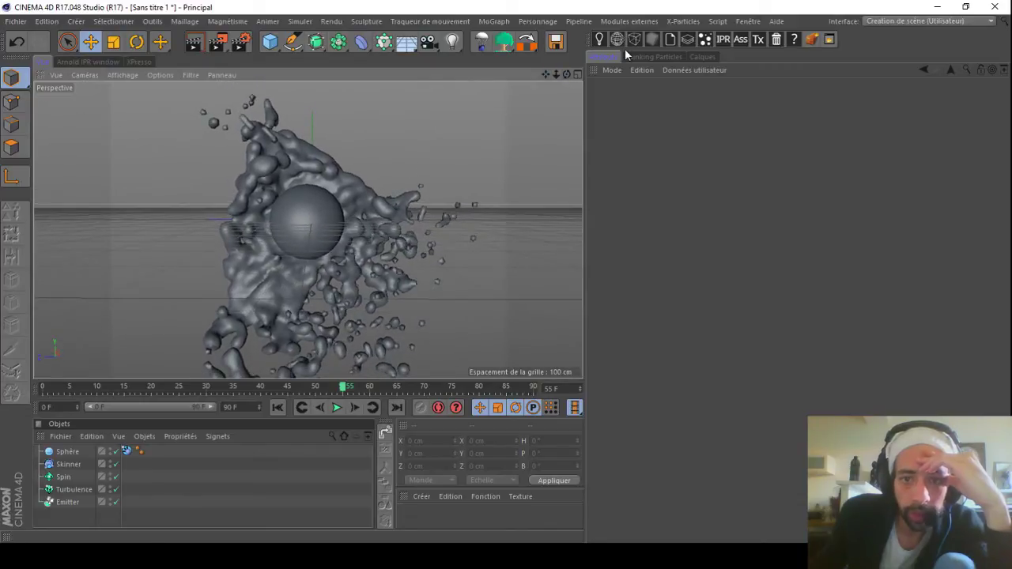
Step: Add a second X-Particles Emitter with a Sphere emitter shape and a 9 cm radius
left_click(688, 24)
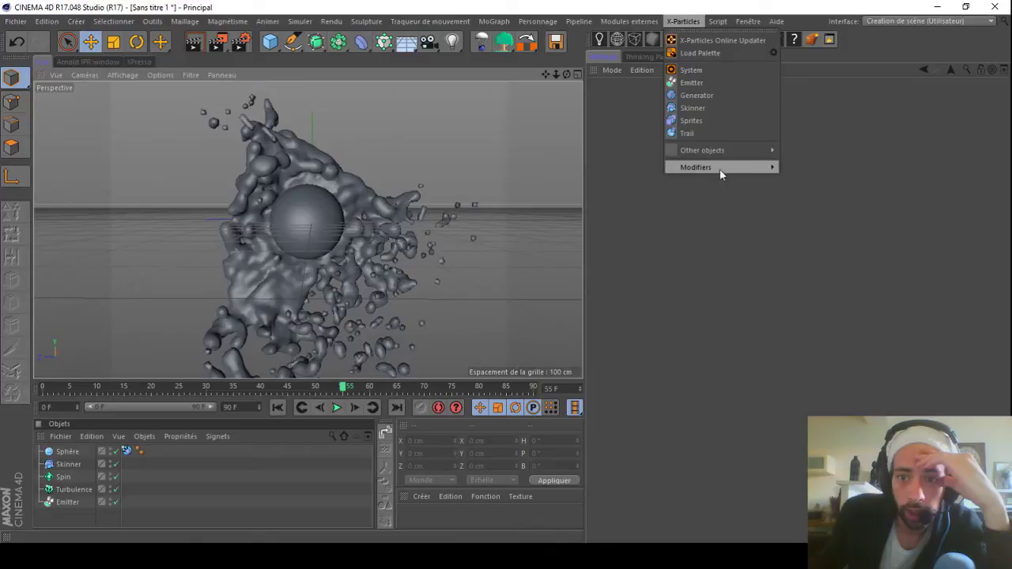
mouse_move(723, 166)
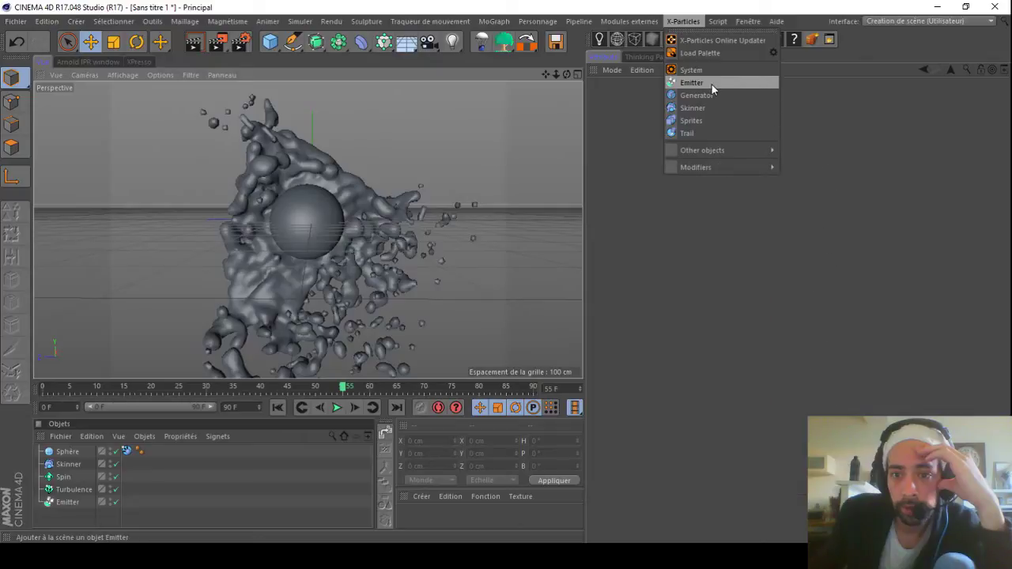
left_click(708, 83)
left_click(708, 149)
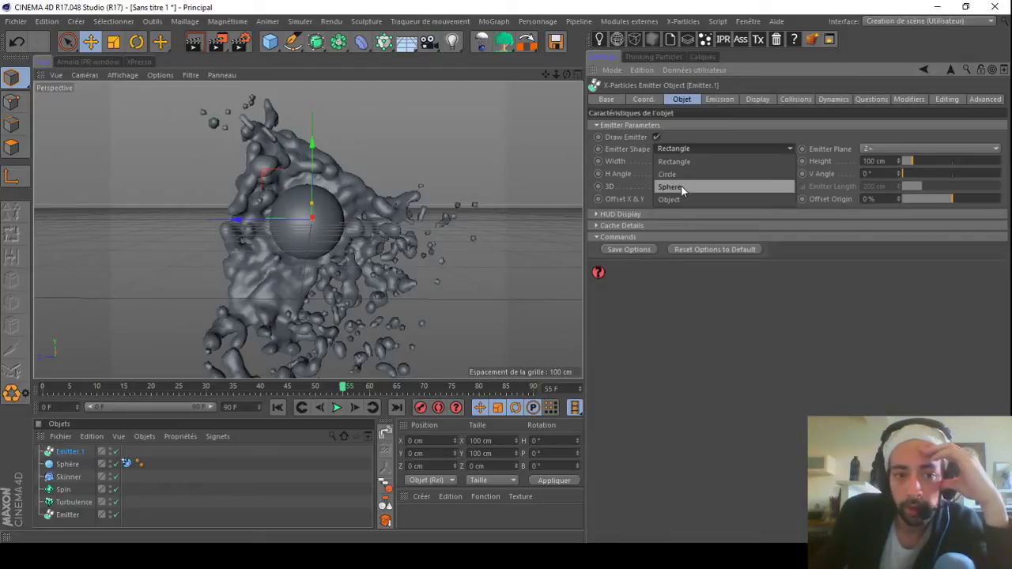
left_click(680, 186)
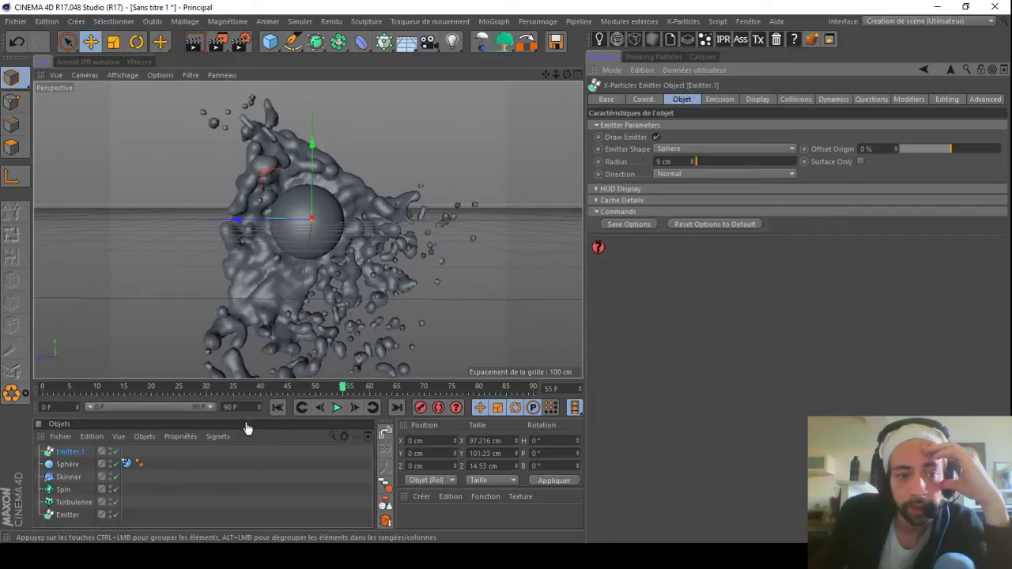
Step: Add an X-Particles Trail object and assign the second emitter, Emitter.1, as its source
left_click(684, 21)
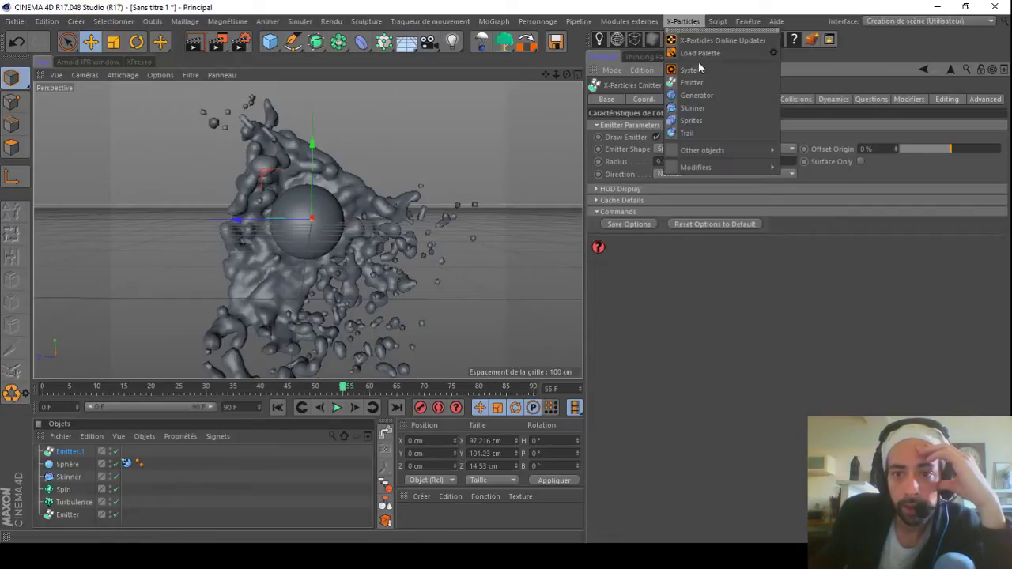
left_click(709, 134)
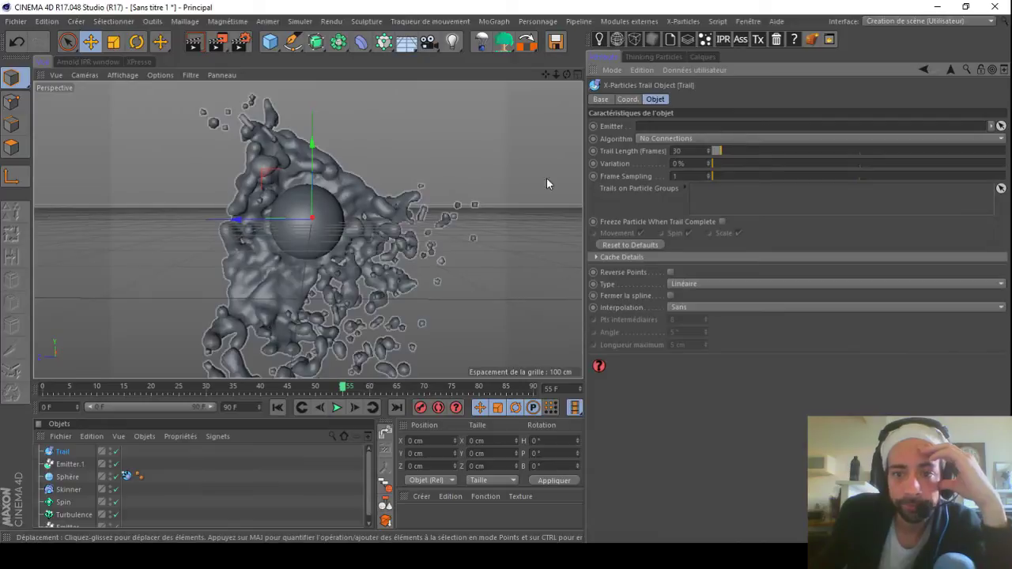
left_click_drag(68, 464, 664, 125)
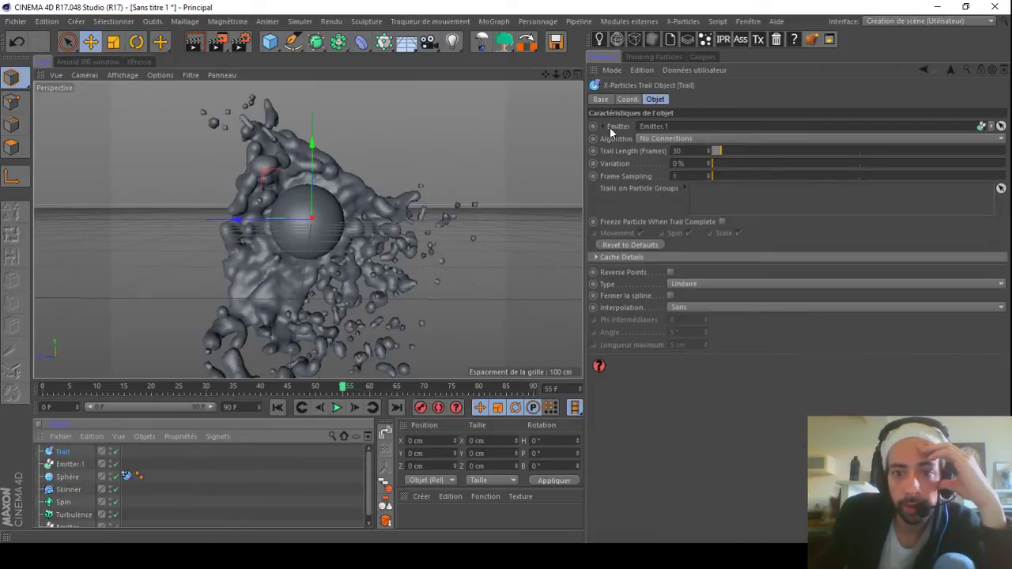
Step: Set the emission speed of Emitter.1 to 229 cm with 14% variation, and show its modifier settings
left_click(70, 464)
left_click(718, 99)
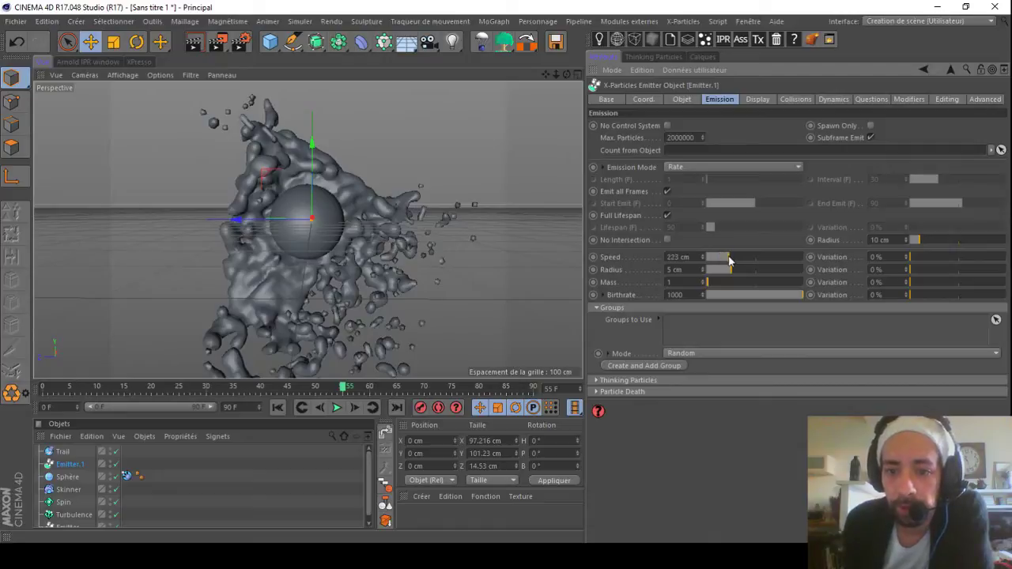
left_click(924, 259)
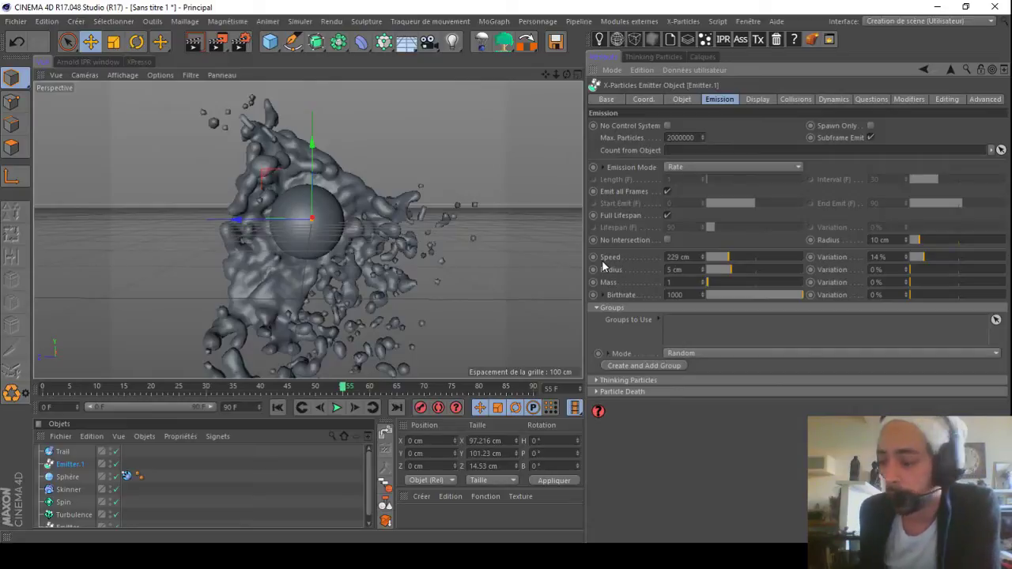
left_click(905, 99)
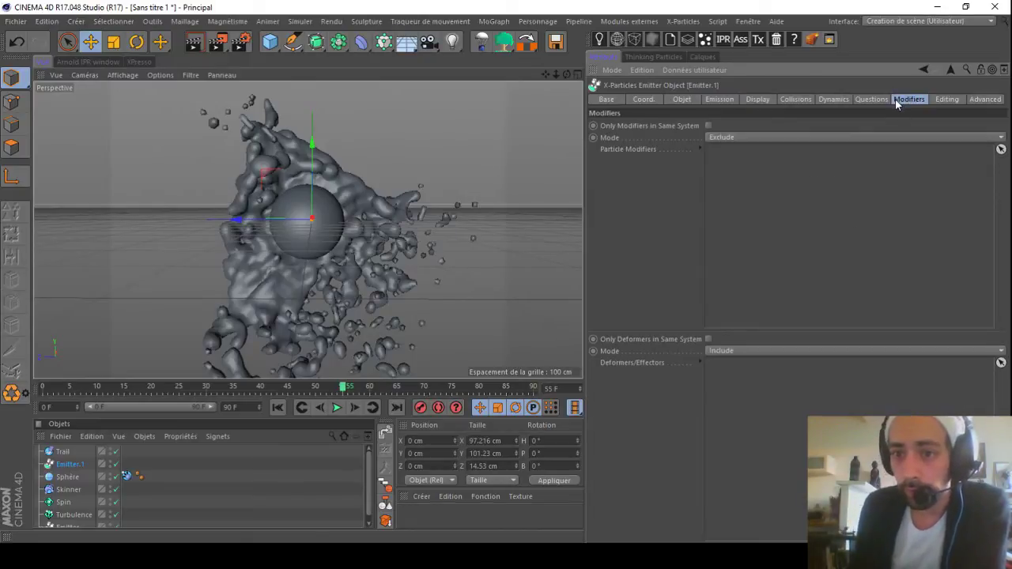
Step: Add an X-Particles Wind modifier and move it beside the mesh to about Z -515 cm
left_click(683, 21)
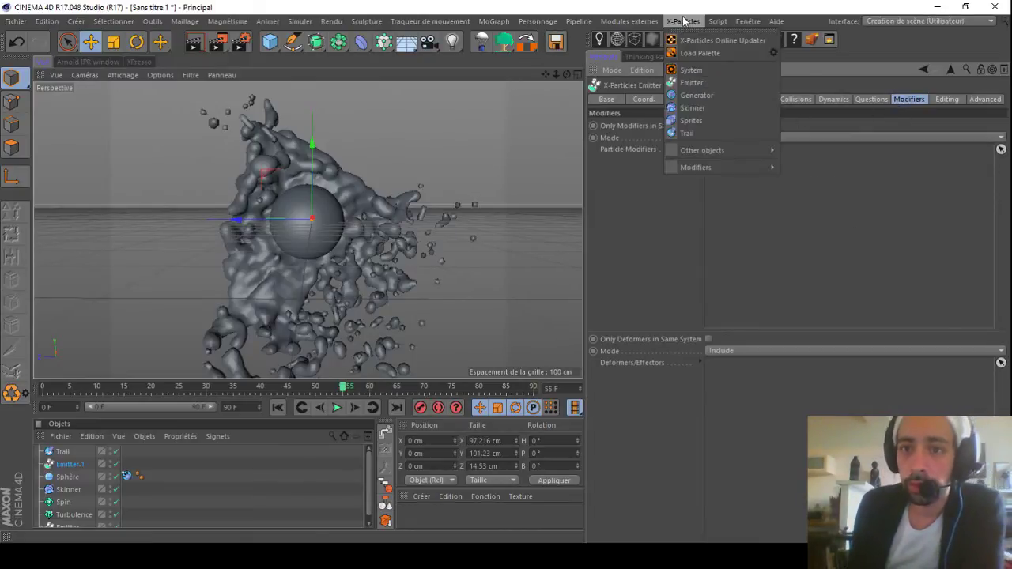
mouse_move(738, 167)
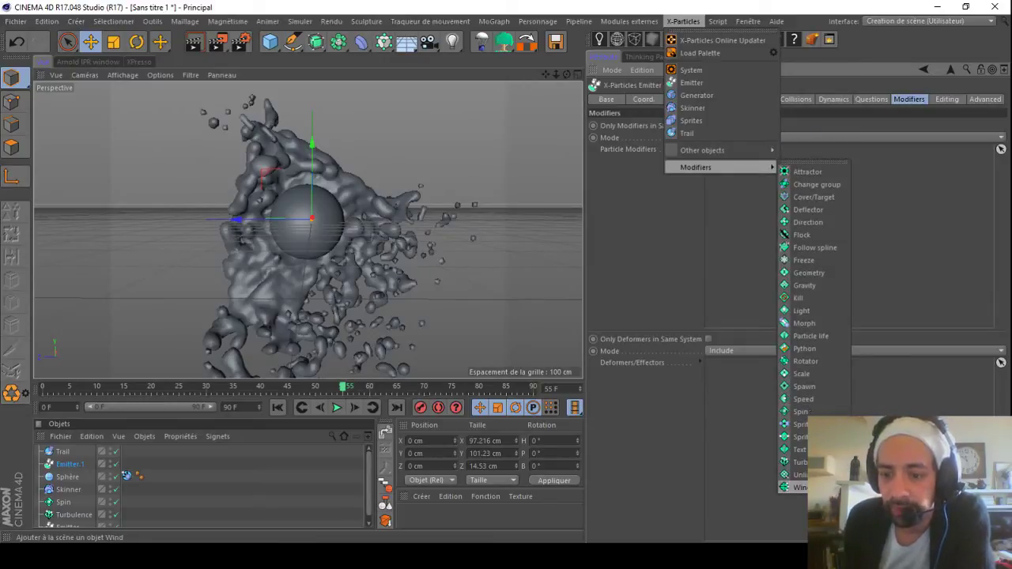
left_click(799, 487)
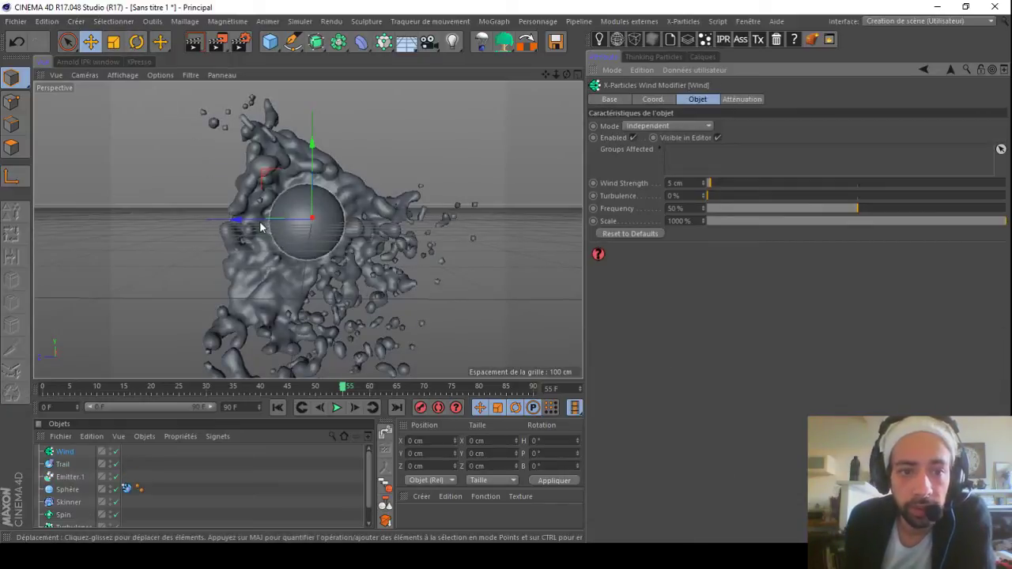
left_click_drag(247, 224, 434, 224)
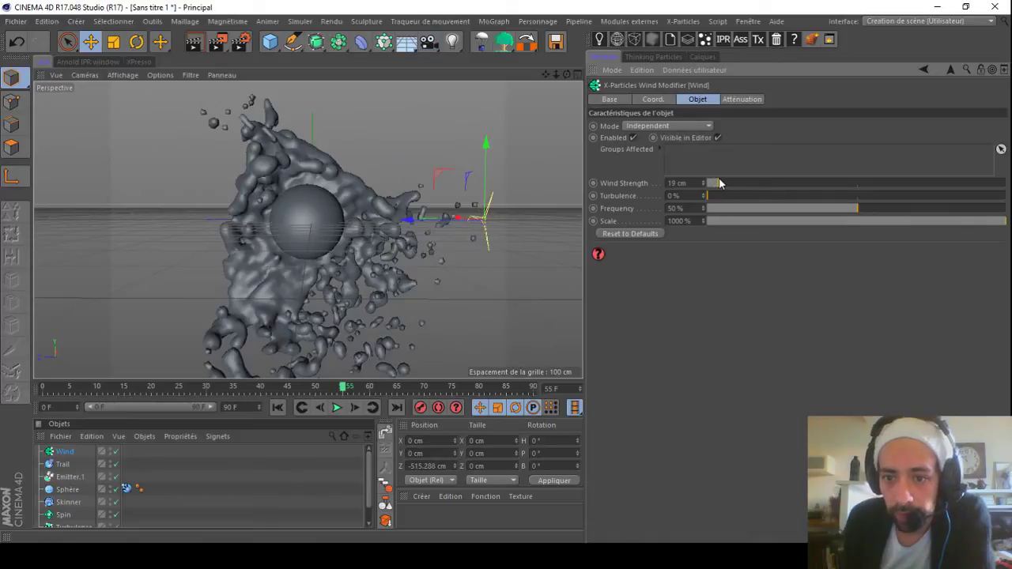
Step: Set the Wind Strength to 22 cm and Turbulence to 18%, then replay the animation to about frame 57 and examine the trails
left_click_drag(717, 183, 720, 183)
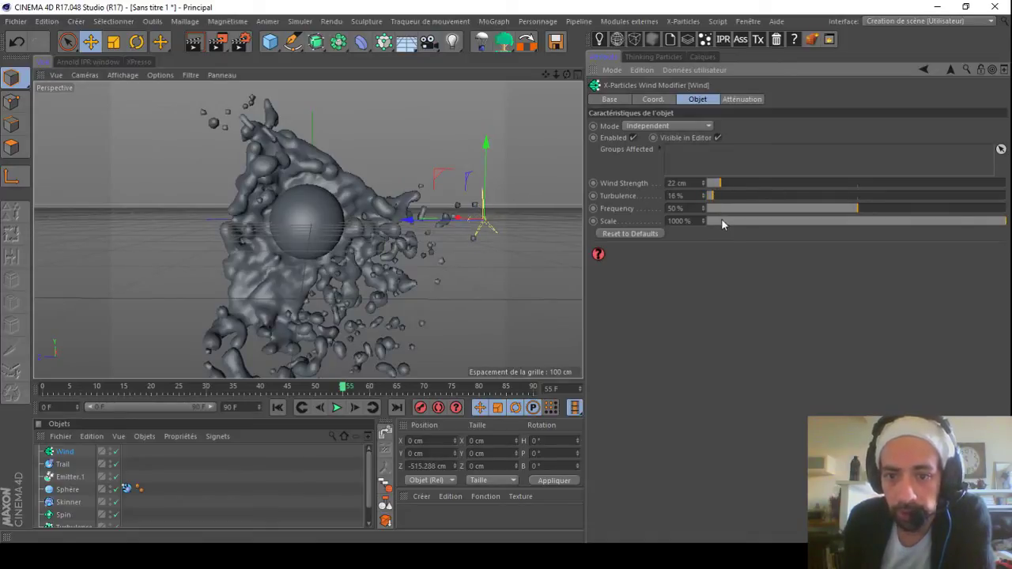
left_click(277, 407)
left_click(336, 407)
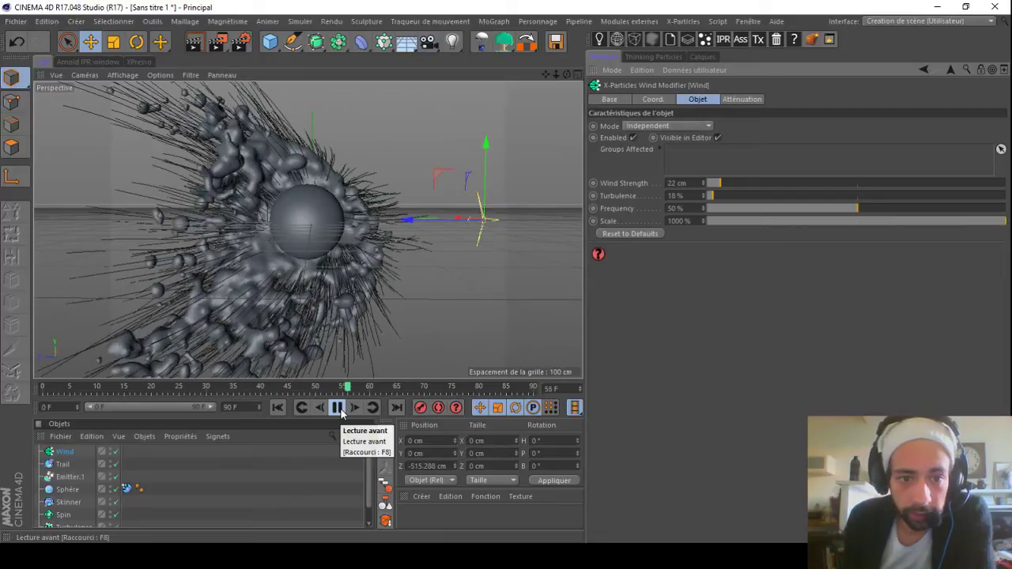
left_click(339, 408)
mouse_move(544, 77)
left_mouse_down()
mouse_move(553, 71)
mouse_move(545, 89)
mouse_move(545, 80)
mouse_move(522, 83)
mouse_move(554, 79)
mouse_move(522, 96)
mouse_move(534, 77)
left_mouse_up()
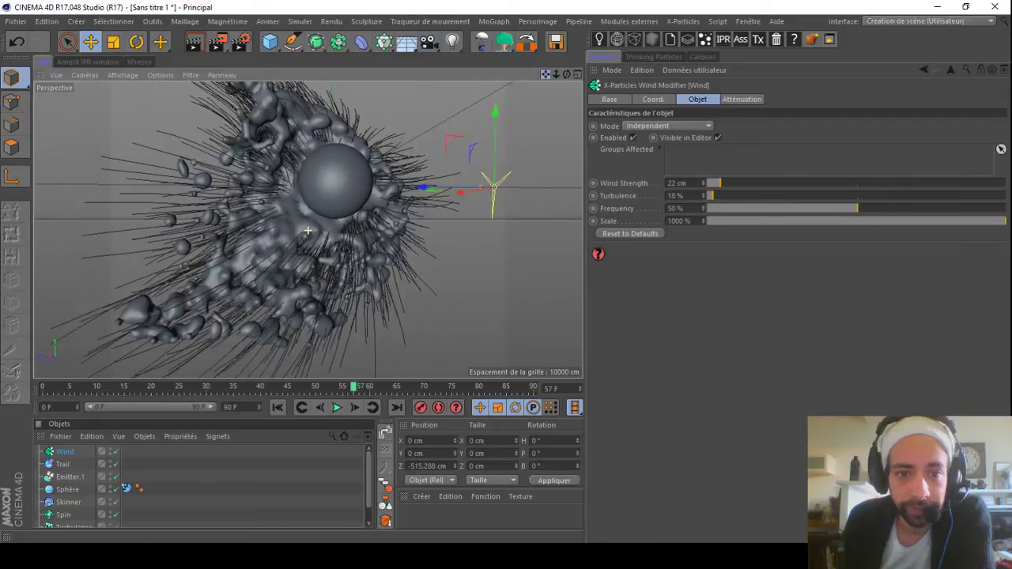
scroll(307, 230, "down", 2)
mouse_move(545, 77)
left_mouse_down()
mouse_move(557, 77)
mouse_move(546, 77)
left_mouse_up()
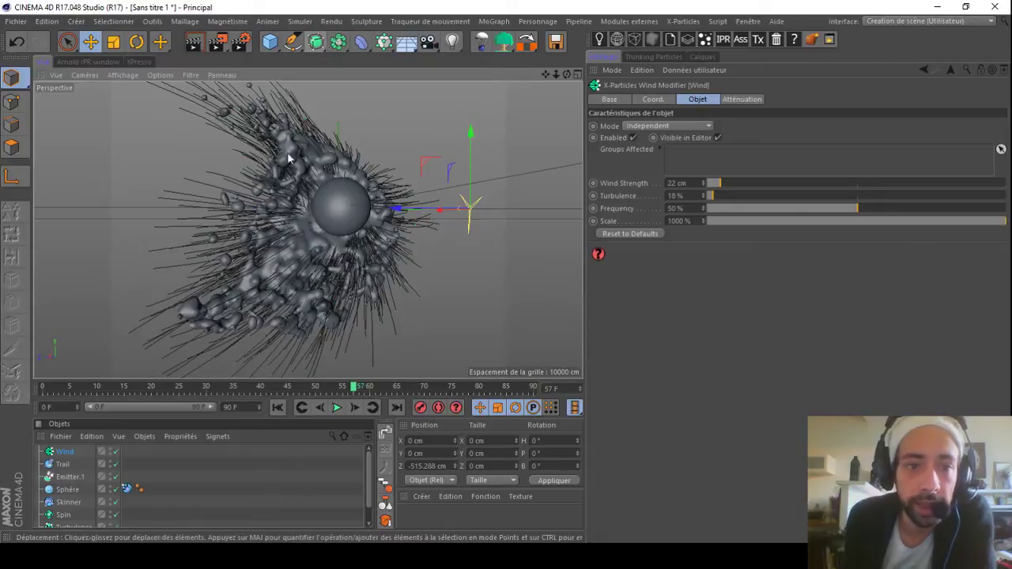
Step: Build an Extrusion contrôlée (Sweep) object with a new n côtés spline as its profile and the Trail as its path
left_click(321, 49)
left_click(320, 49)
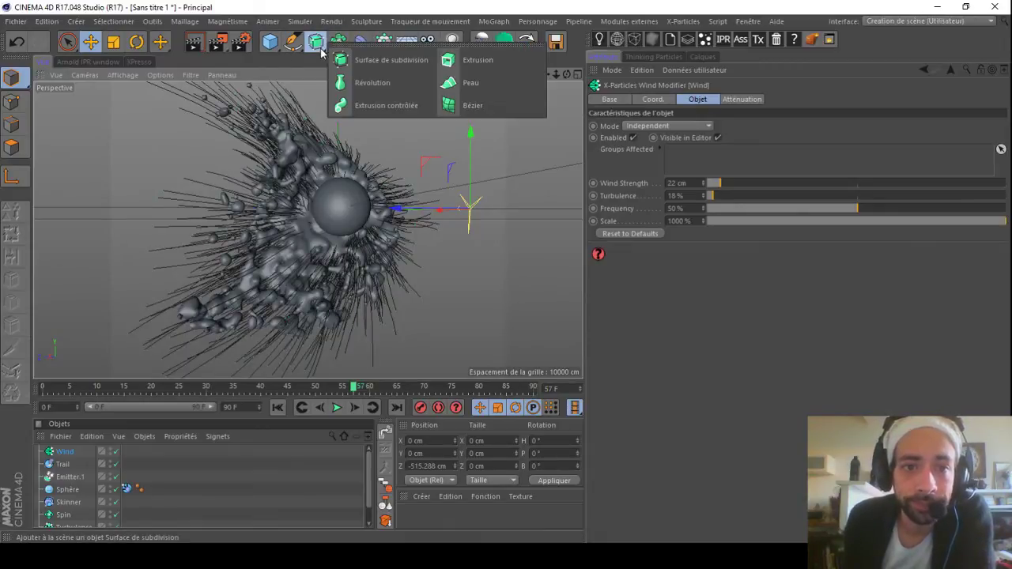
left_click(382, 107)
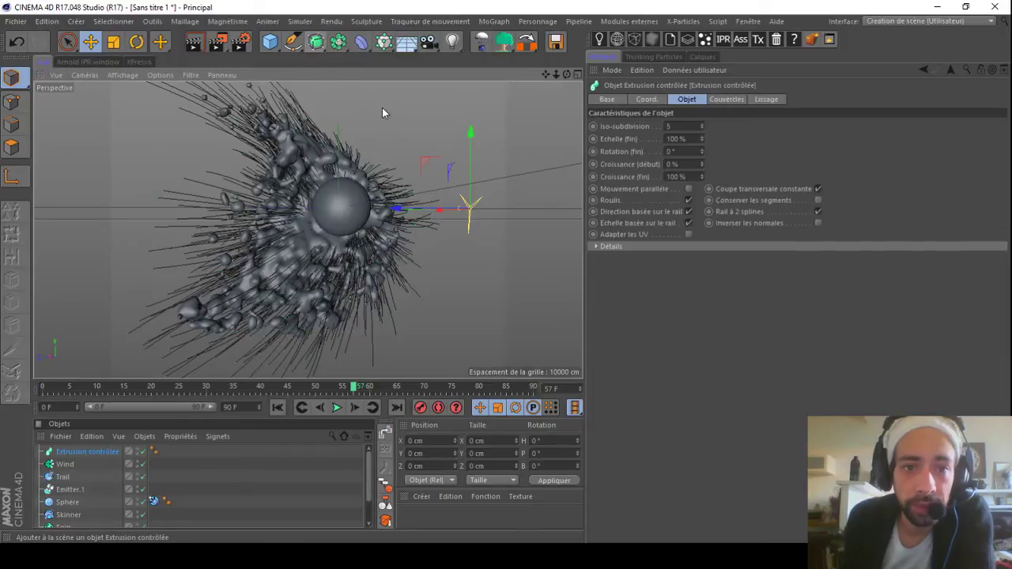
left_click(294, 46)
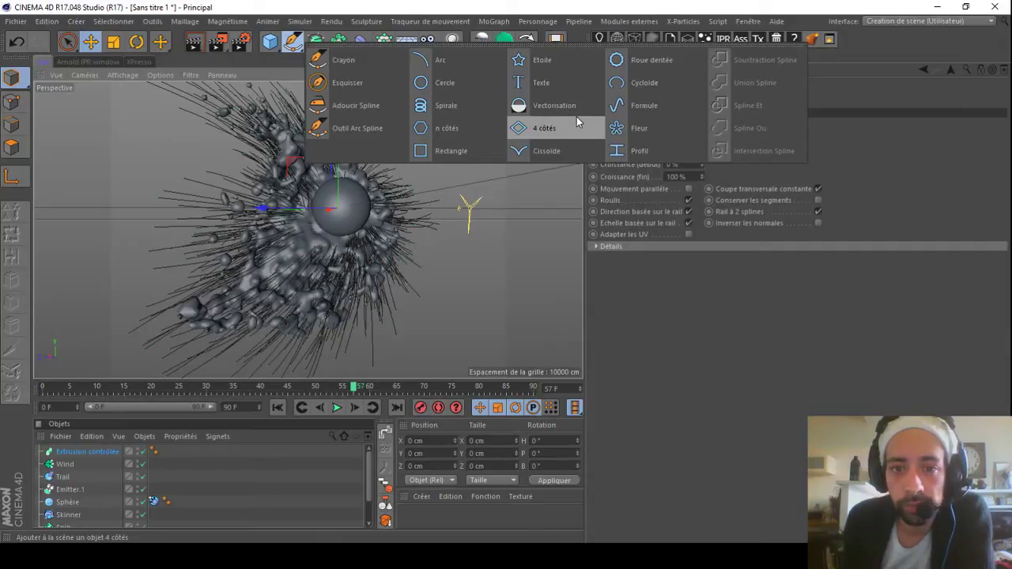
left_click(433, 131)
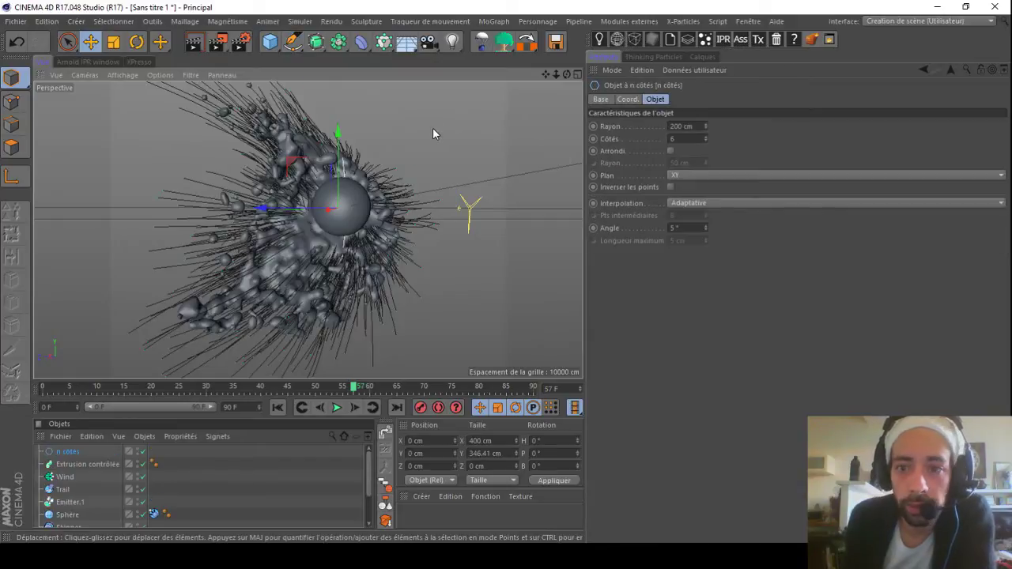
left_click_drag(68, 452, 76, 463)
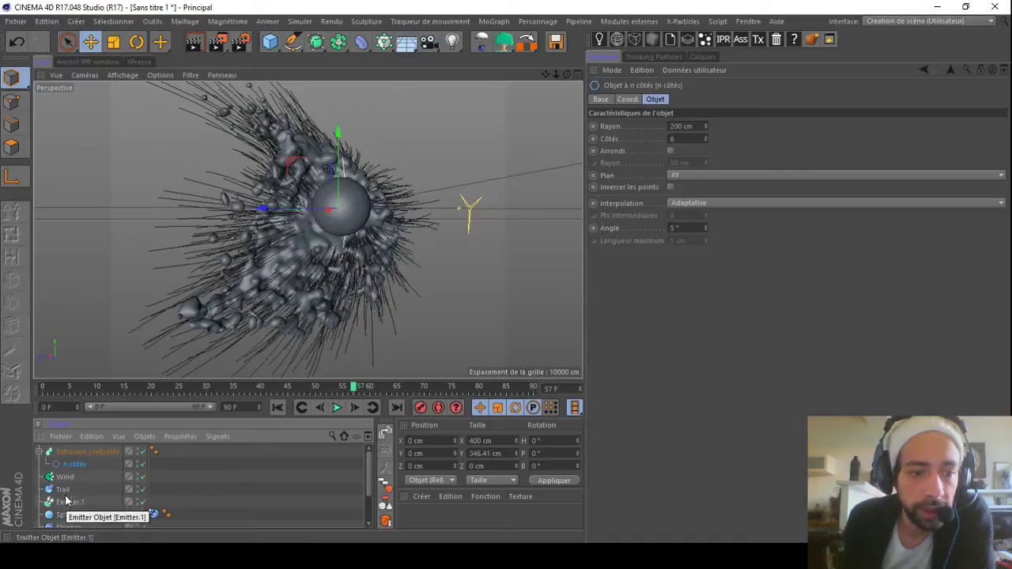
left_click_drag(66, 491, 76, 473)
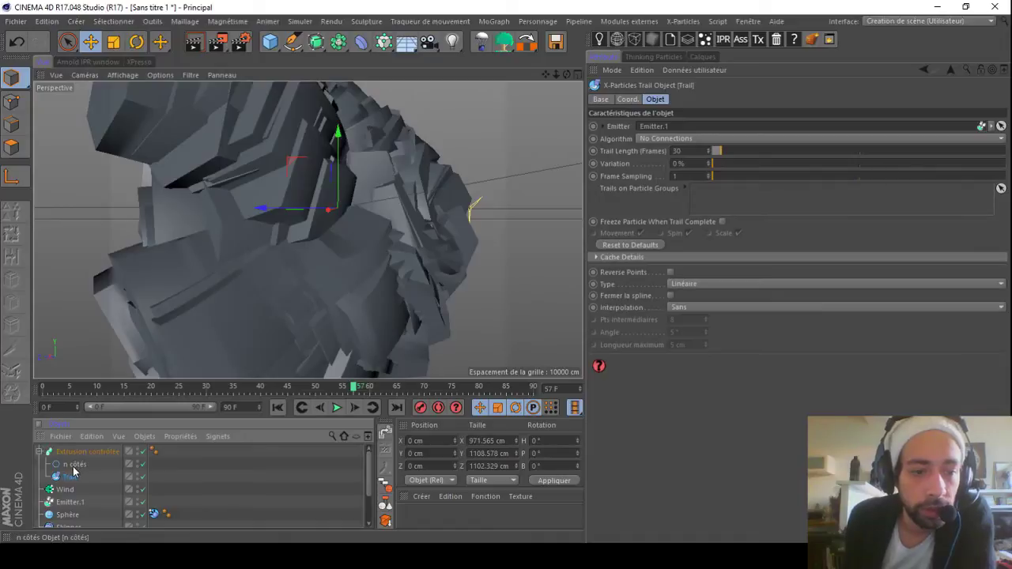
Step: Set the radius of the n côtés profile spline to 3 cm and inspect the swept trails up close
left_click(75, 465)
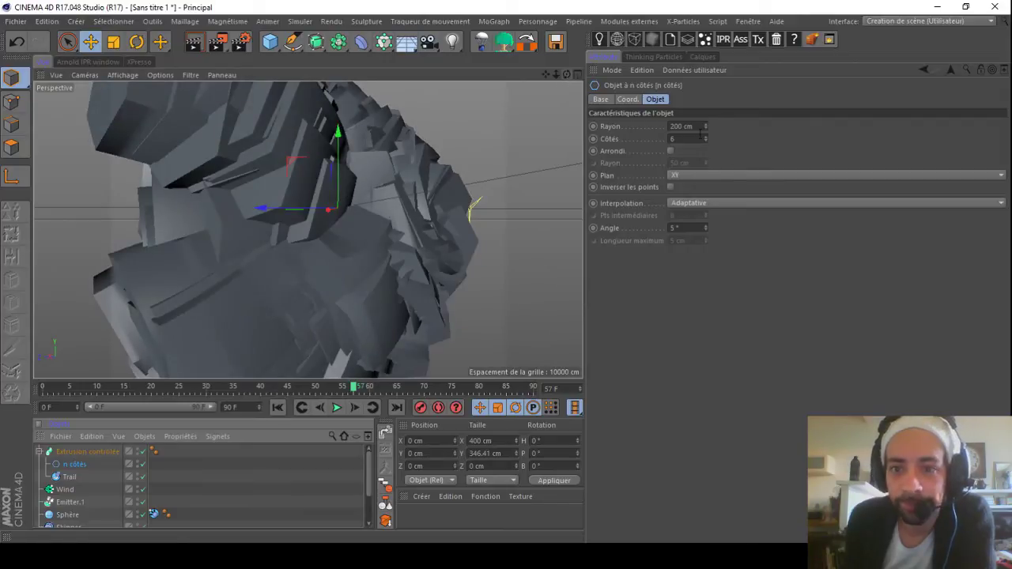
left_click(695, 127)
type("3")
key("Return")
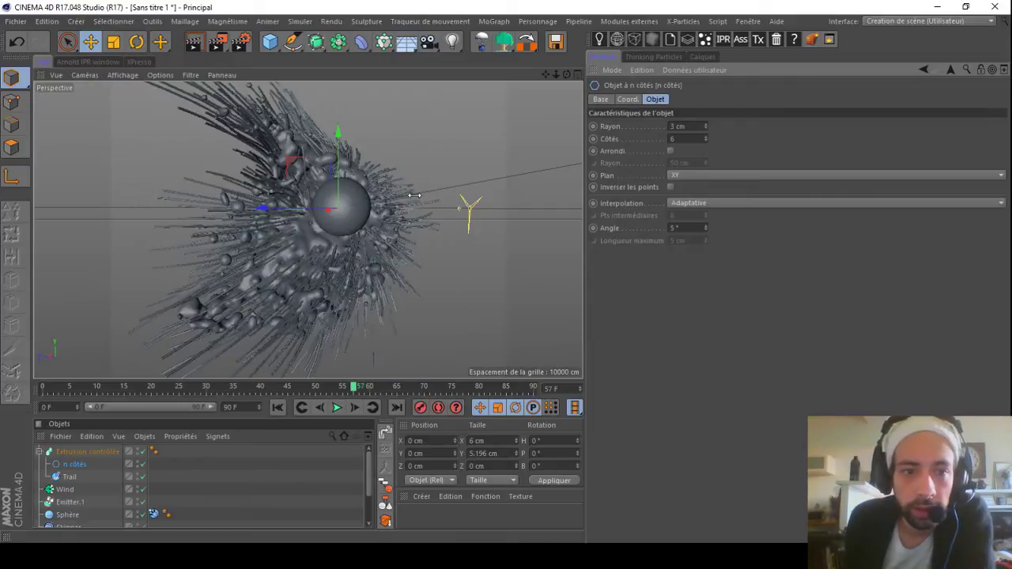
scroll(269, 195, "up", 2)
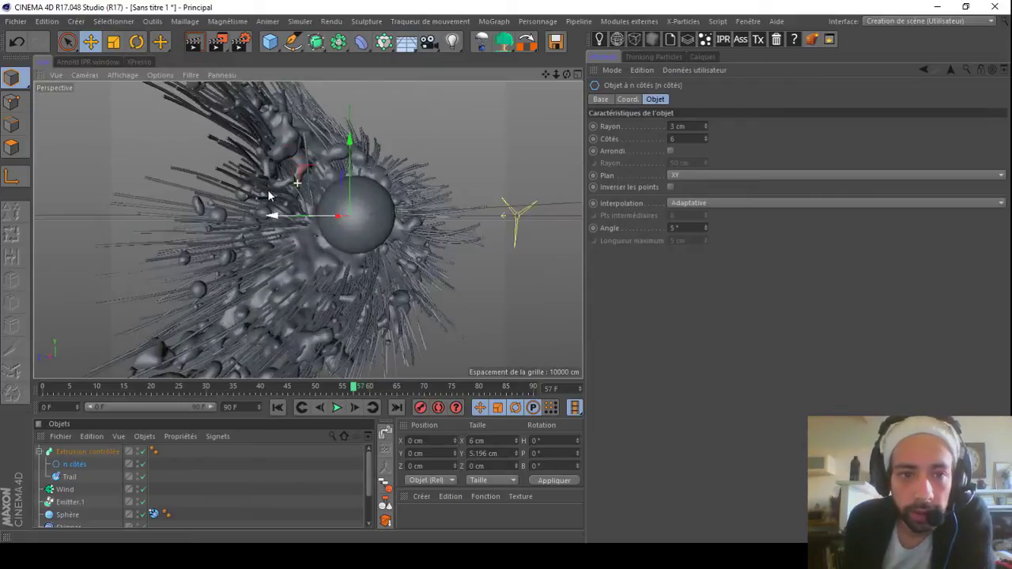
scroll(269, 195, "up", 5)
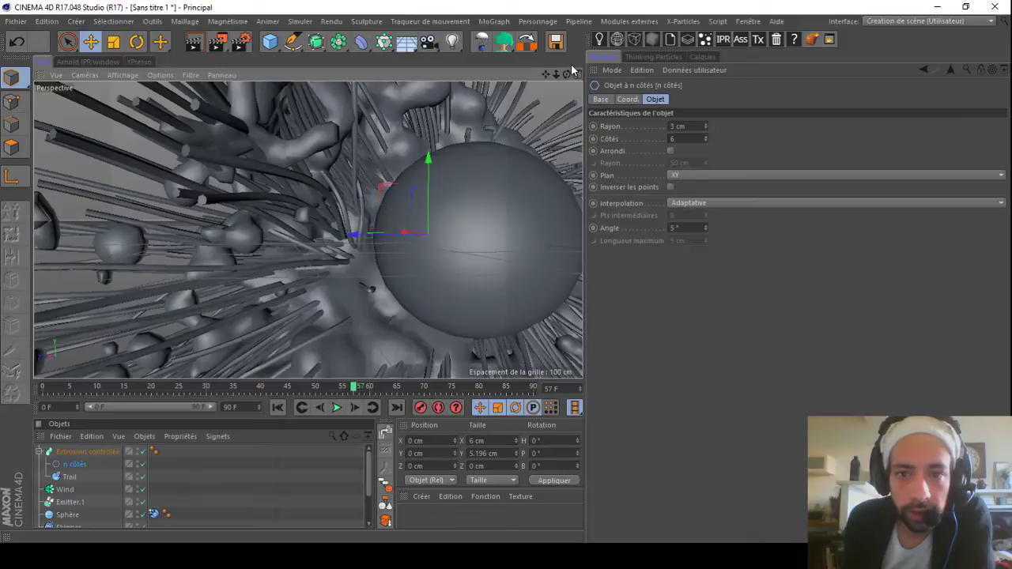
mouse_move(567, 74)
left_mouse_down()
mouse_move(610, 79)
mouse_move(533, 77)
left_mouse_up()
Step: Delete the Lissage (smoothing) tag from the Extrusion contrôlée object, reselect the n côtés profile and check the trails around the sphere
left_click(153, 450)
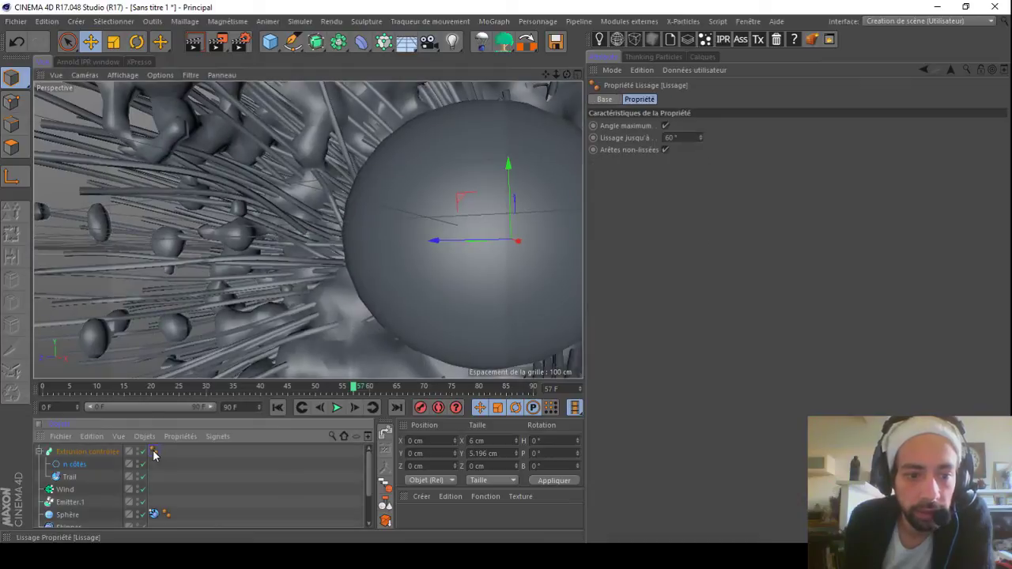
left_click(75, 465)
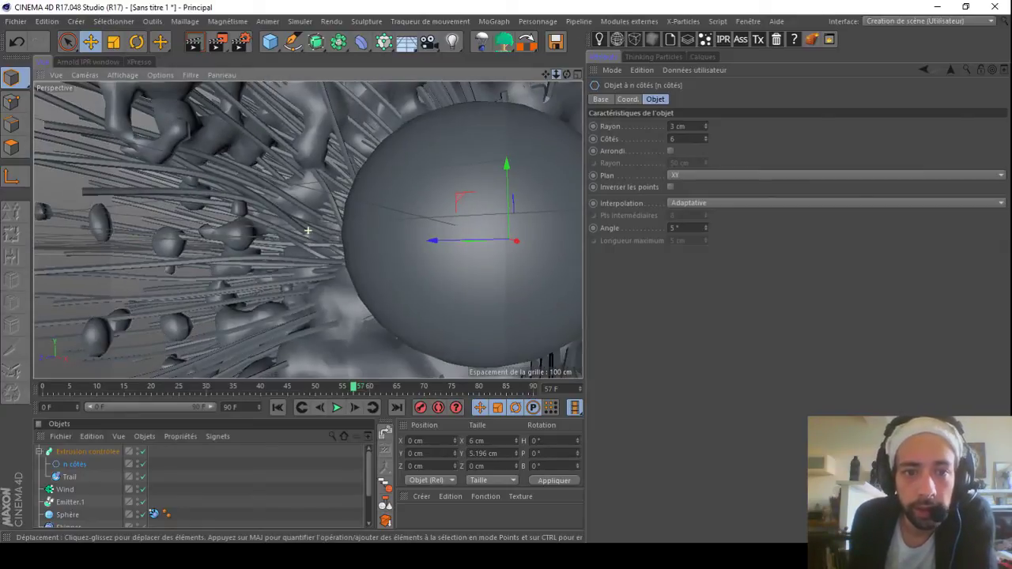
scroll(308, 231, "down", 5)
scroll(307, 230, "down", 2)
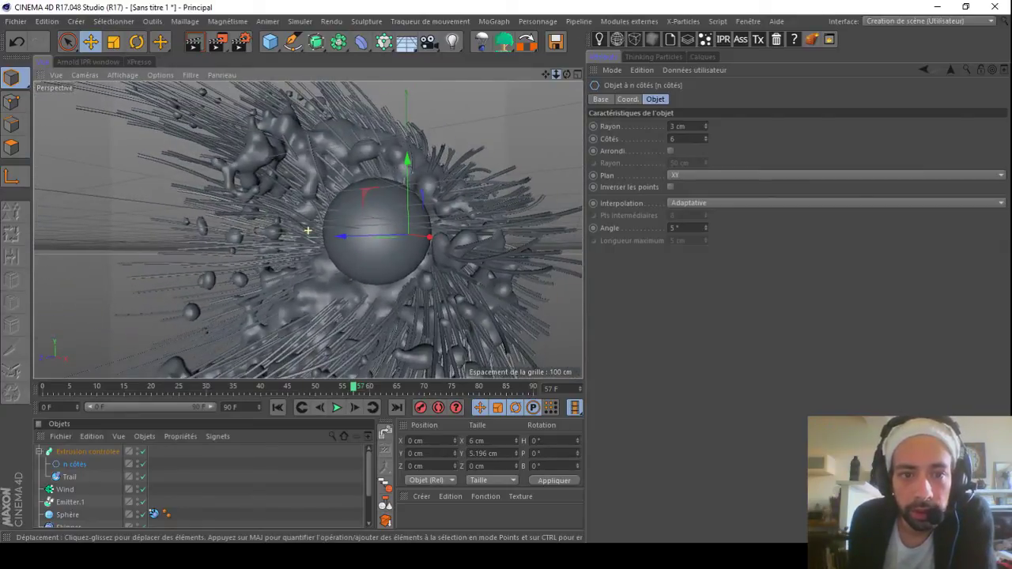
scroll(307, 230, "down", 3)
left_click_drag(546, 75, 503, 41)
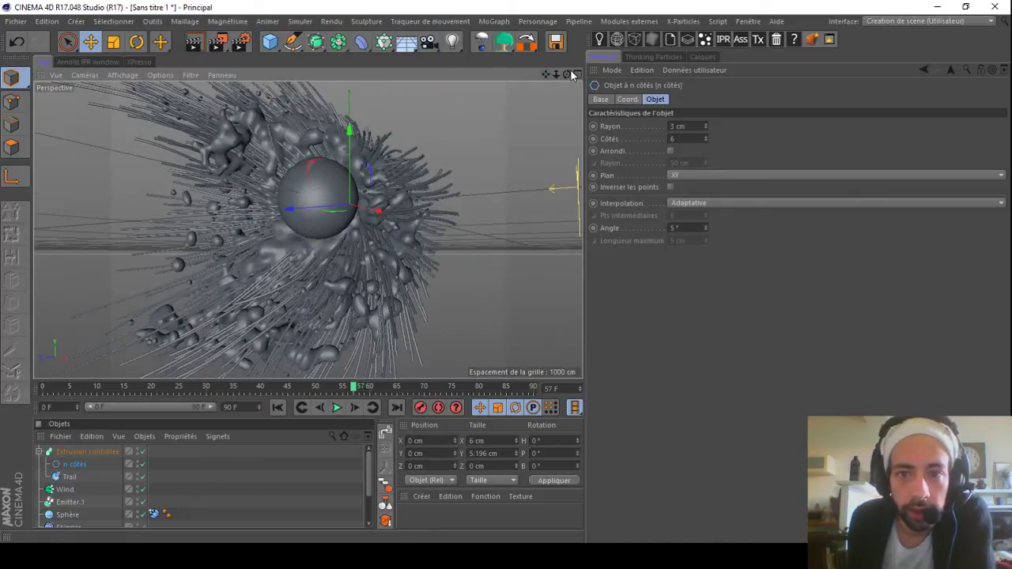
left_click_drag(567, 74, 554, 79)
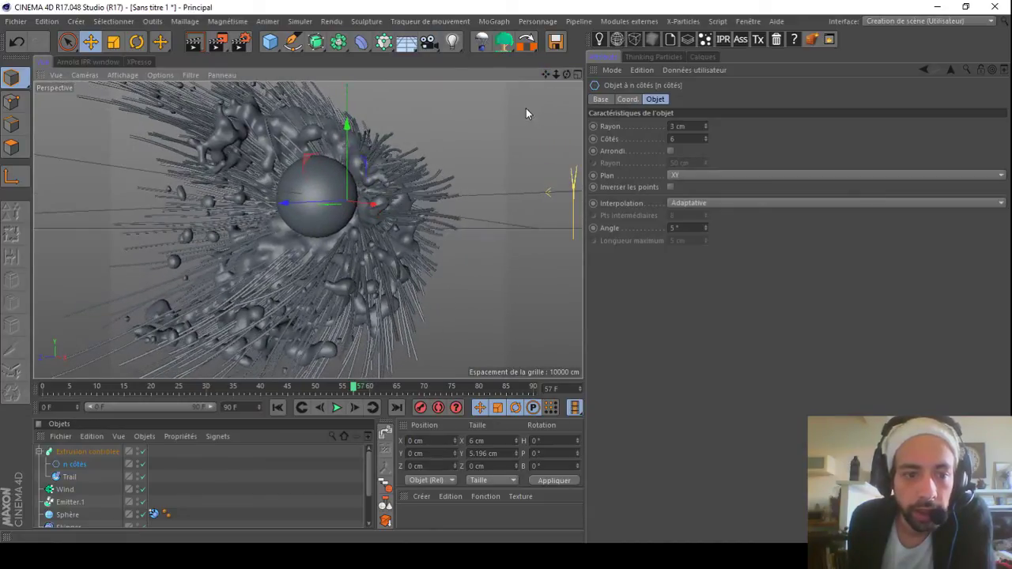
Step: Set the end scale, Echelle (fin), of the Extrusion contrôlée object to 50%
left_click(88, 453)
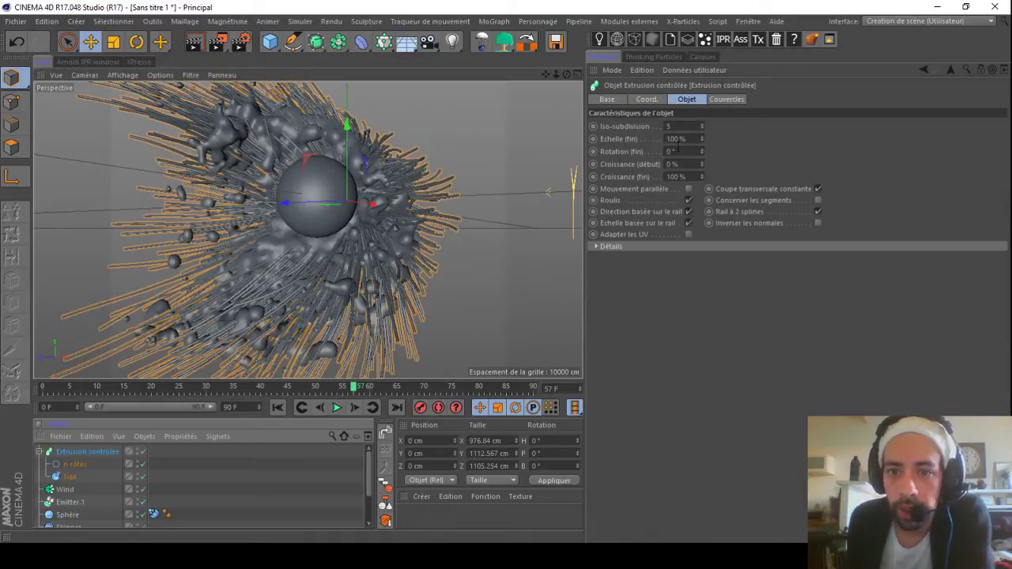
left_click(688, 139)
type("50")
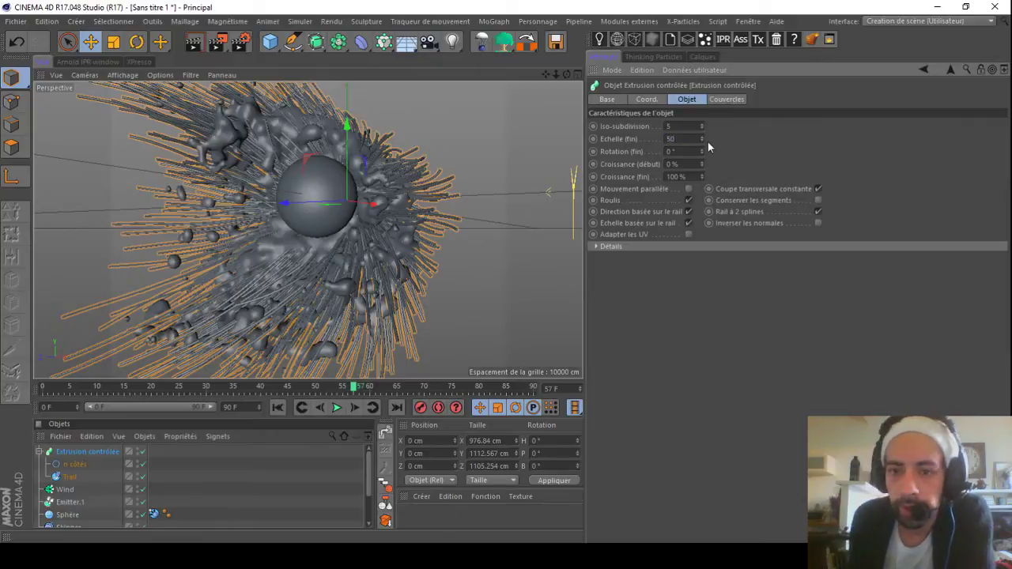
key("Return")
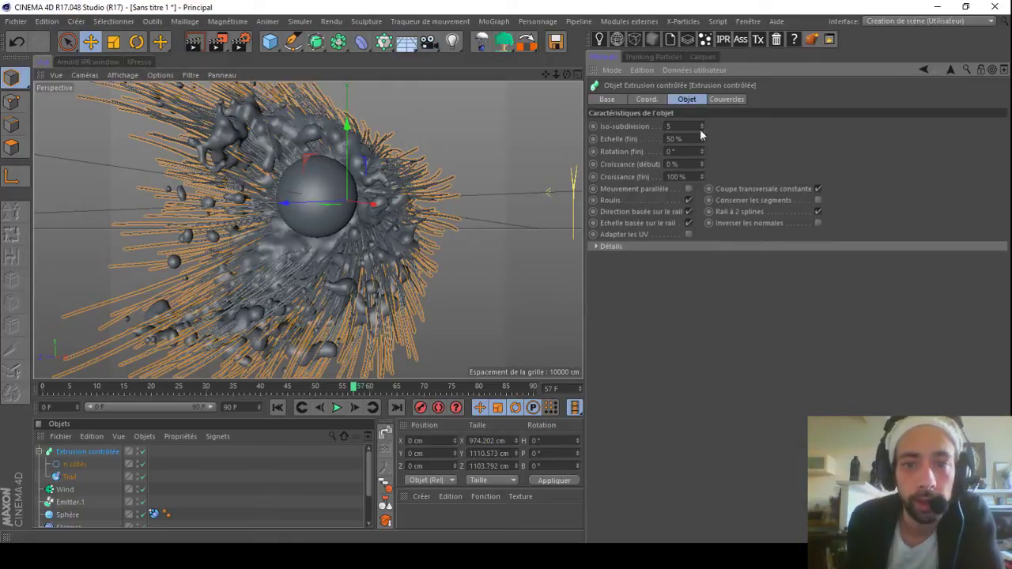
mouse_move(545, 74)
left_mouse_down()
mouse_move(562, 79)
mouse_move(546, 75)
left_mouse_up()
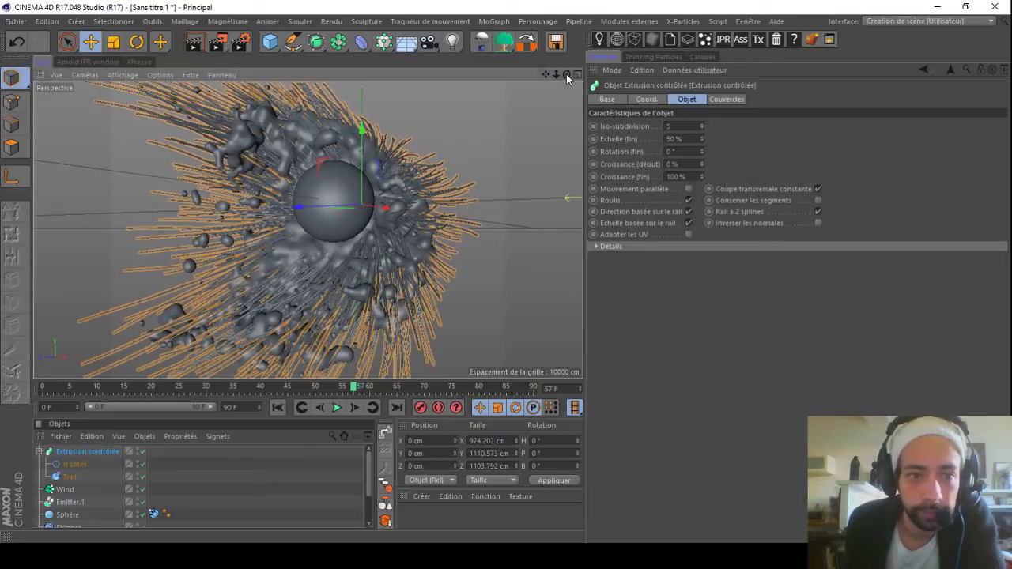
mouse_move(567, 75)
left_mouse_down()
mouse_move(547, 81)
mouse_move(566, 79)
left_mouse_up()
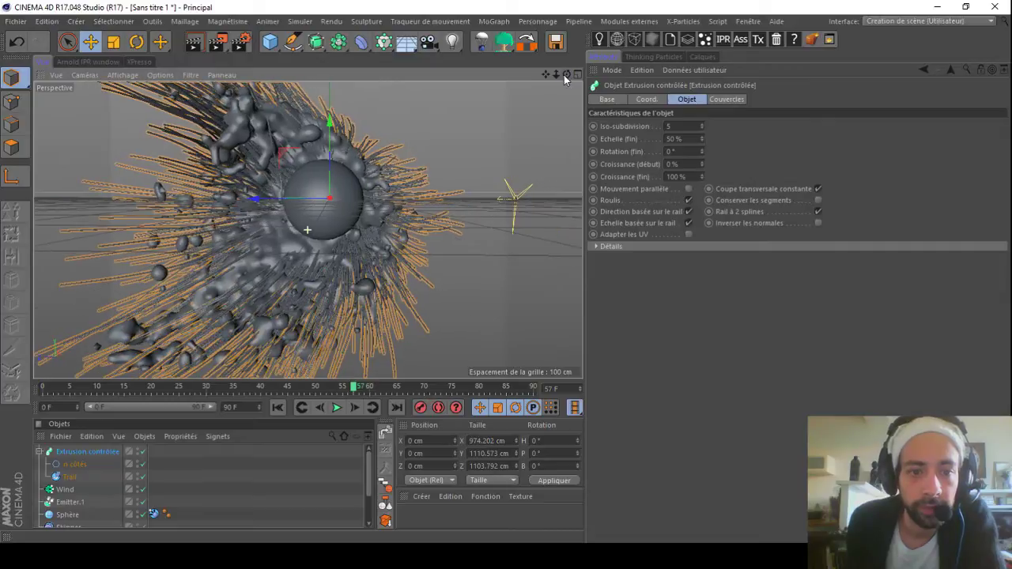
Step: Collapse the Extrusion contrôlée hierarchy and add a second sphere with a 35 cm radius
left_click(39, 452)
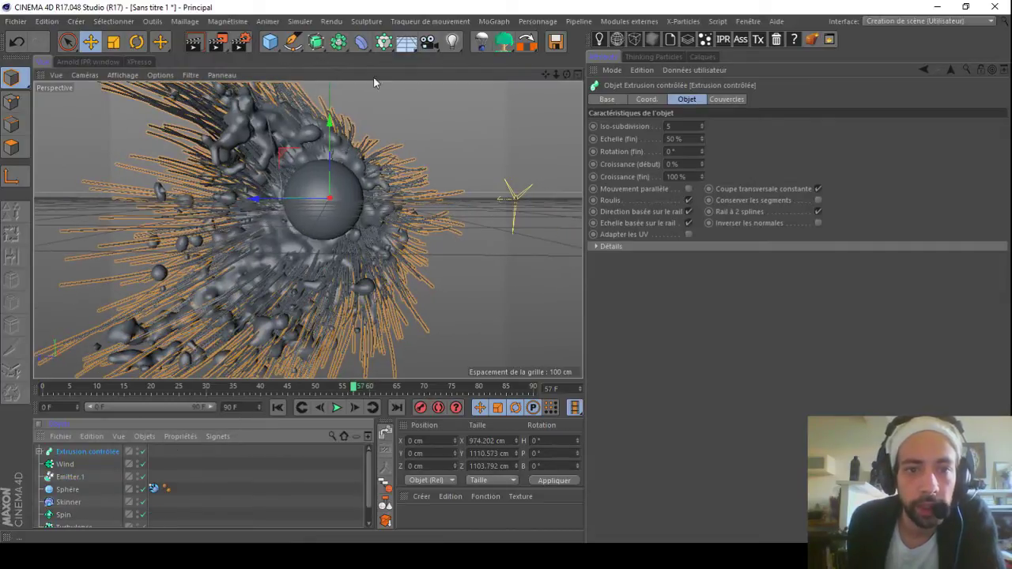
left_click(384, 48)
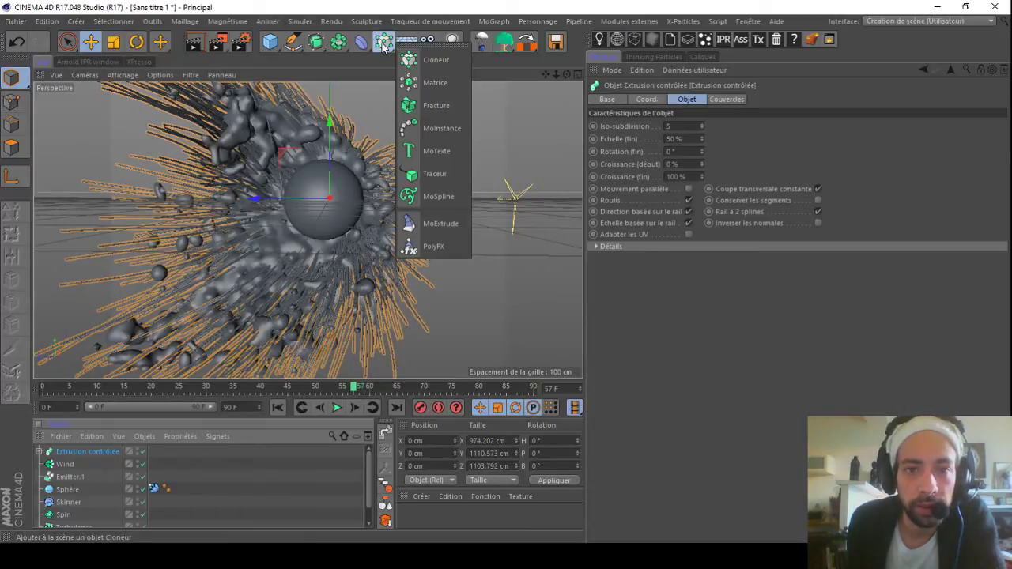
left_click(271, 41)
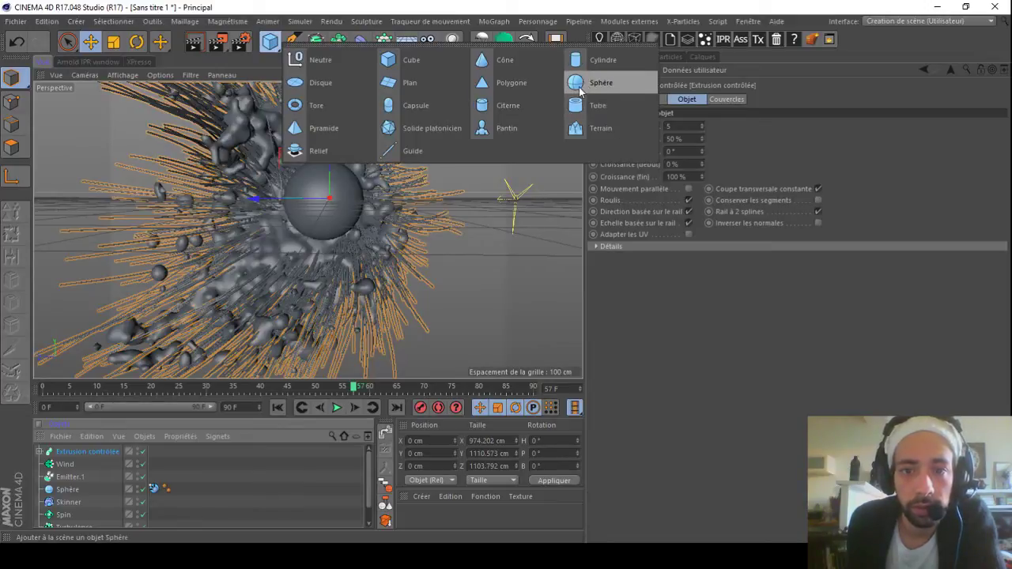
left_click(575, 82)
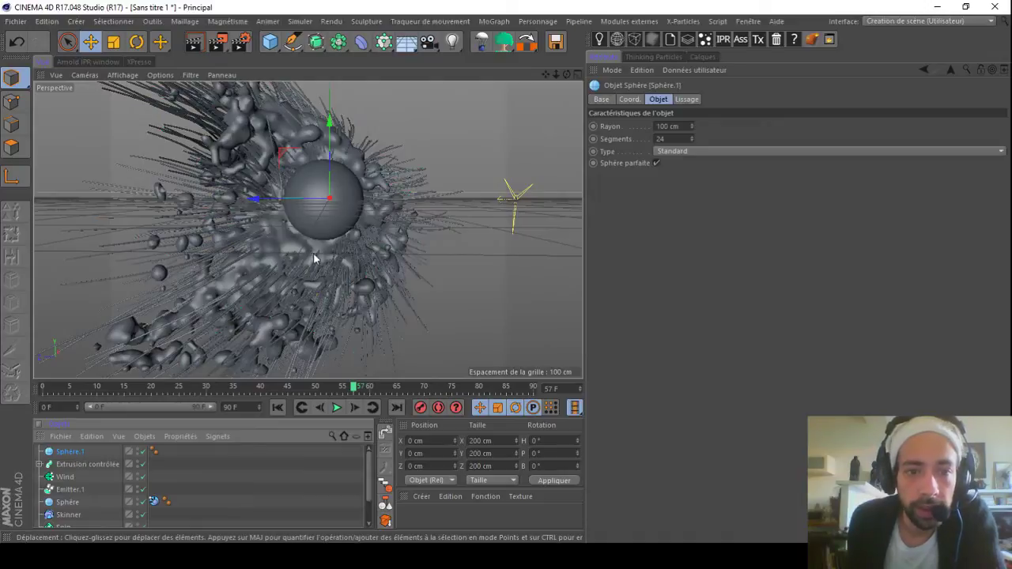
left_click(679, 126)
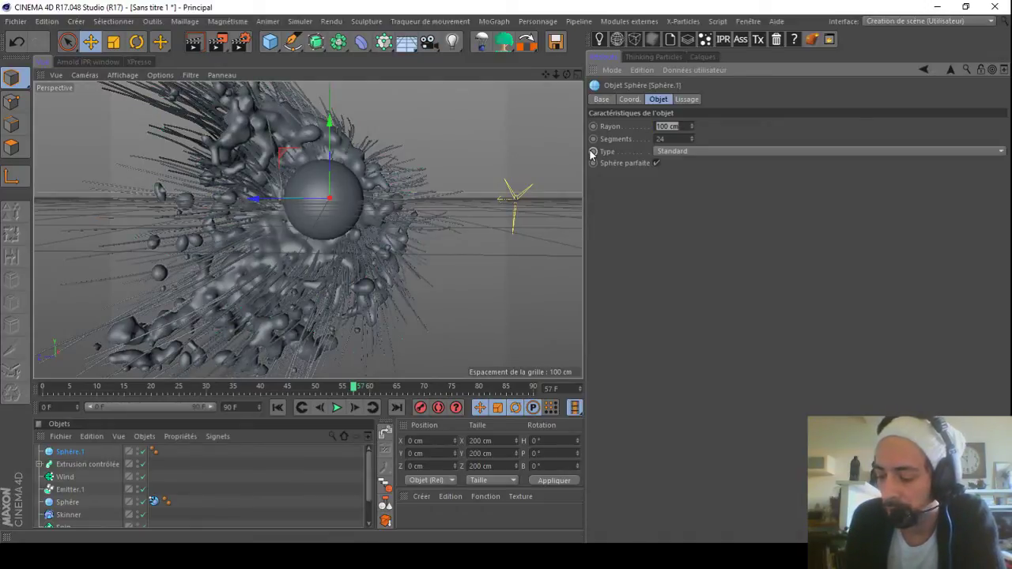
type("35")
key("Return")
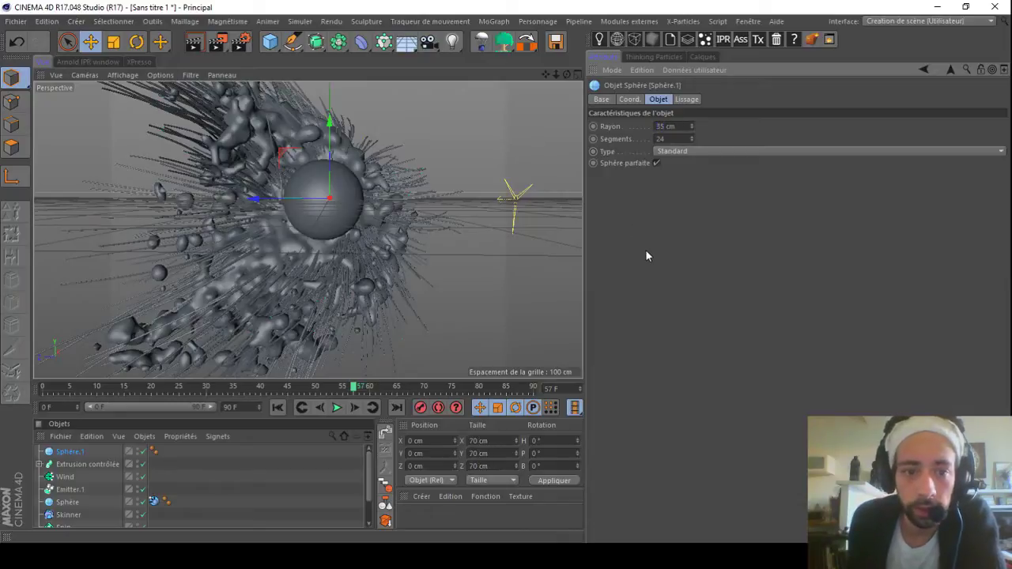
Step: Add a Cloner holding the new 35 cm sphere and set its mode to Répartition sur une grille
left_click(383, 42)
left_click_drag(68, 465, 76, 460)
left_click(71, 452)
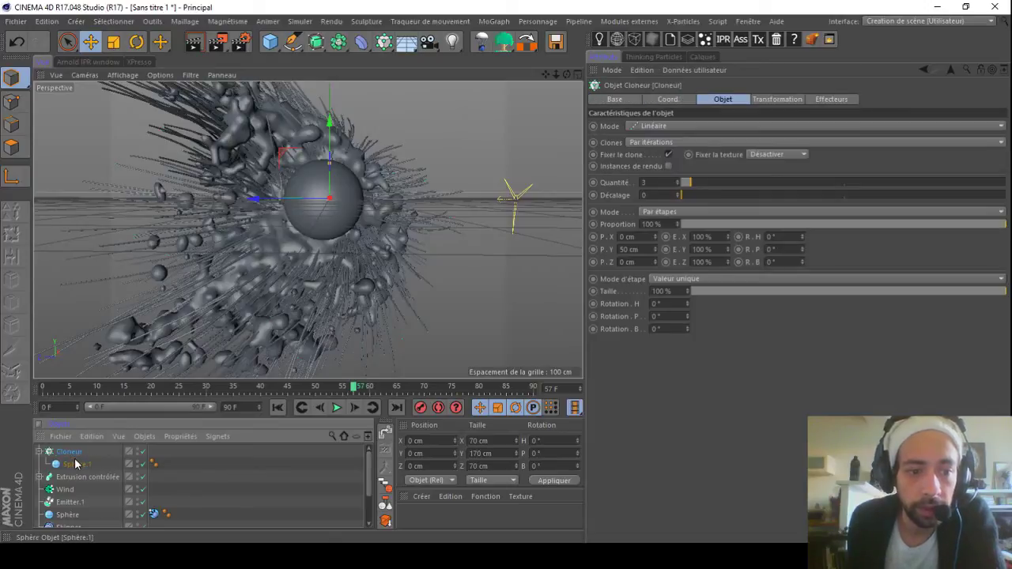
left_click(646, 126)
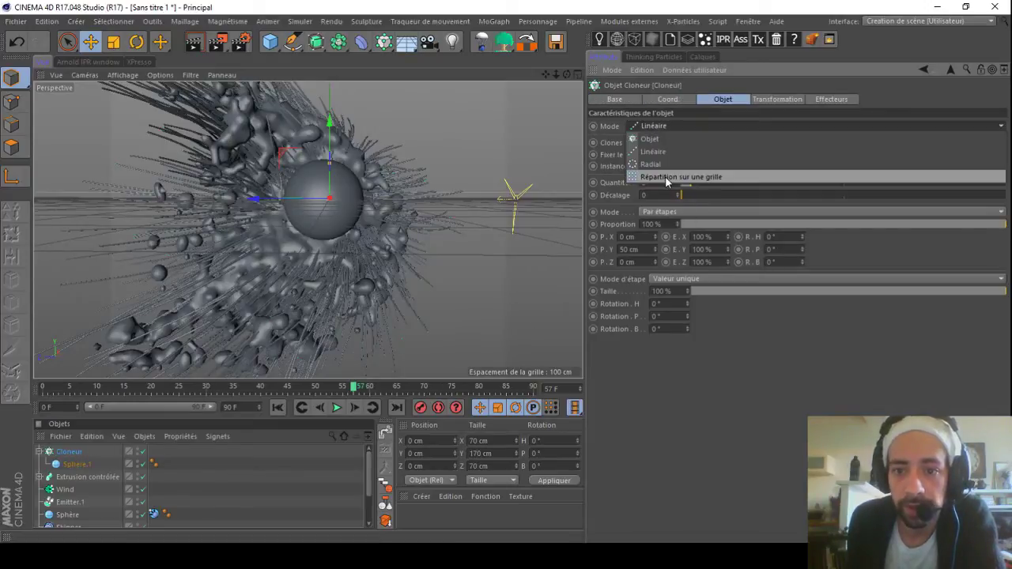
left_click(665, 176)
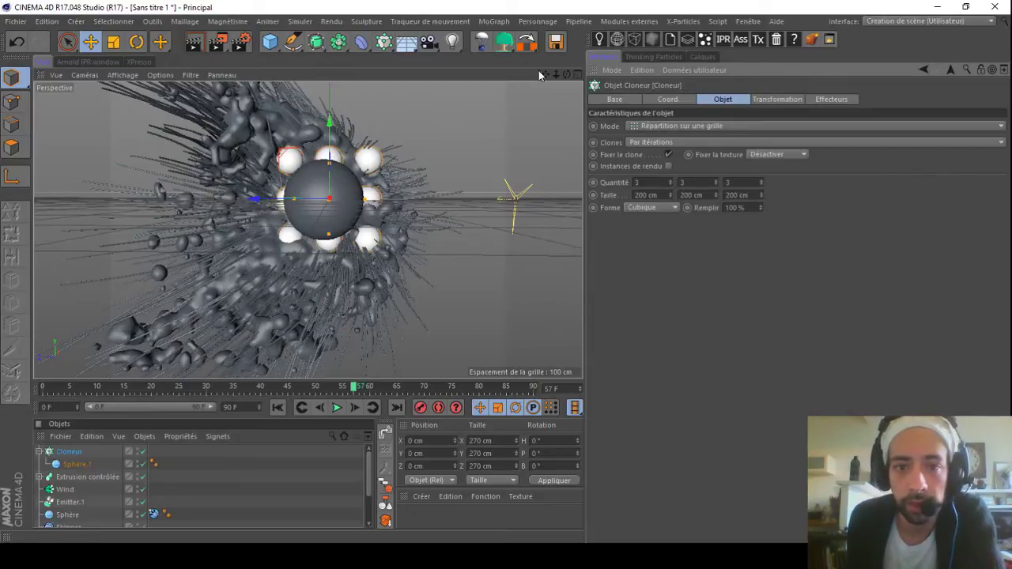
left_click_drag(566, 74, 743, 84)
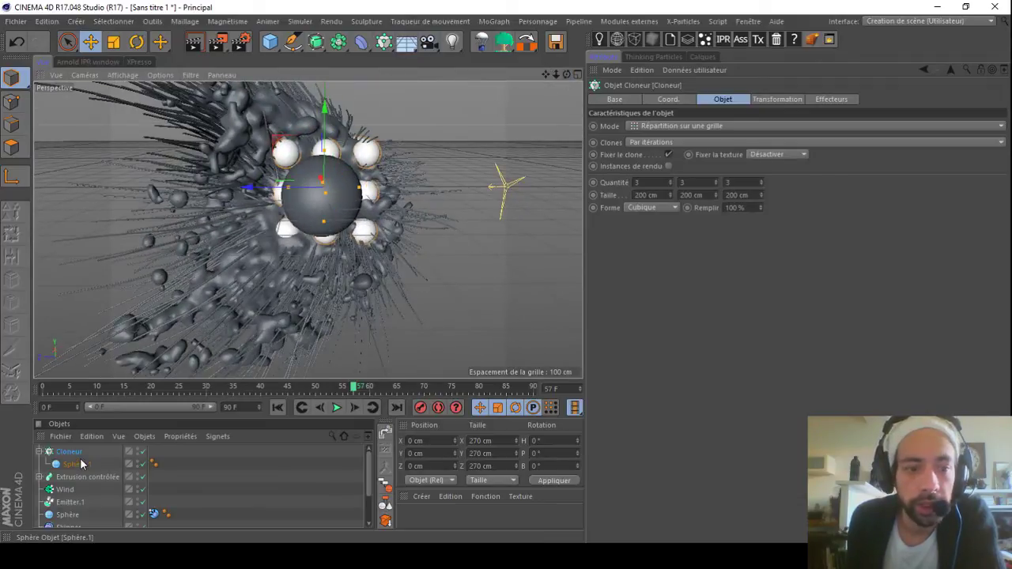
Step: Set the Cloner's grid size to 500 cm on all three axes
double_click(645, 194)
type("500")
double_click(688, 194)
type("500")
type("50")
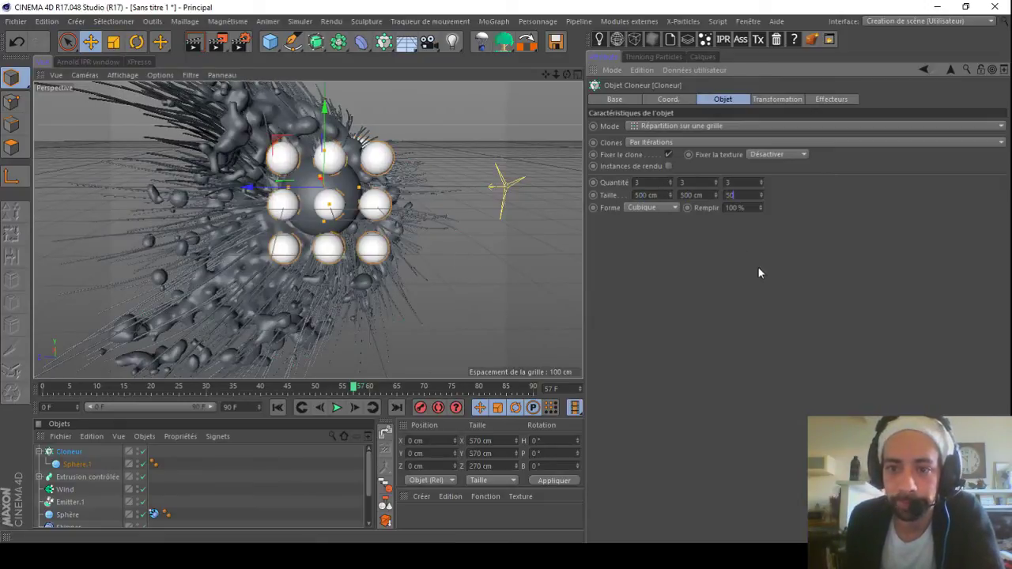
type("0")
key("Return")
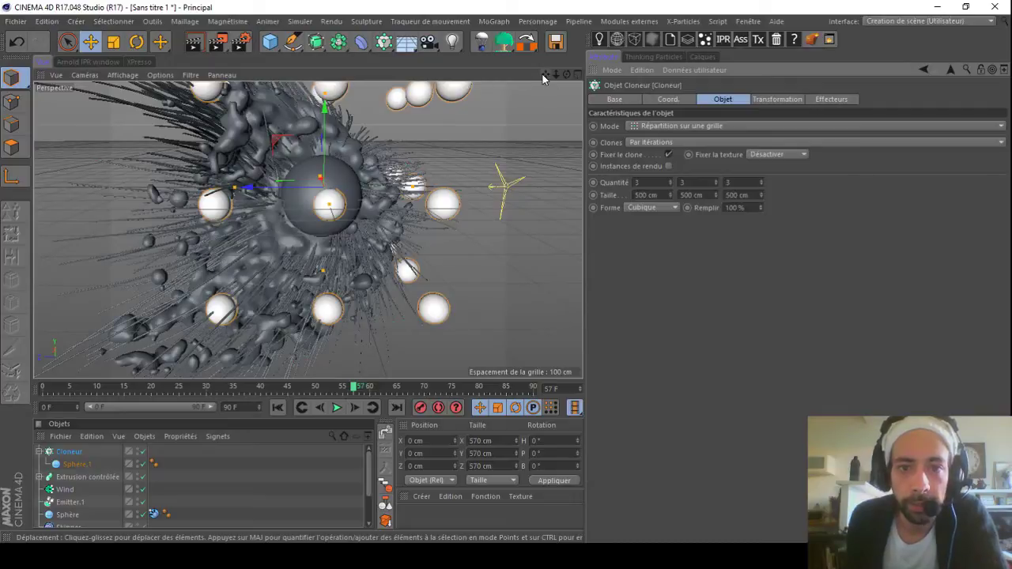
Step: Reduce the Cloner's grid size to 350 cm on all three axes
double_click(739, 195)
type("350")
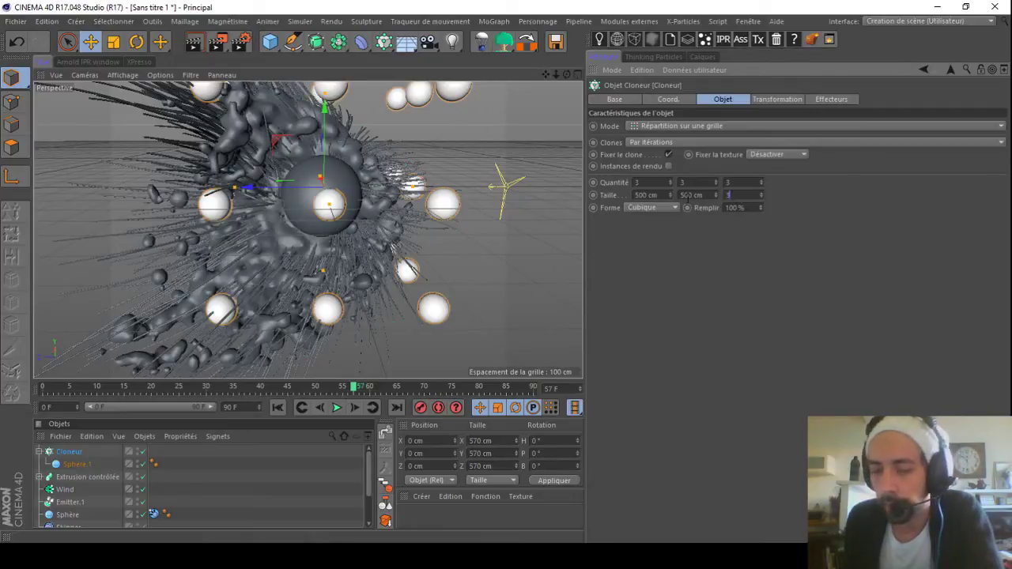
double_click(690, 194)
type("350")
key("Return")
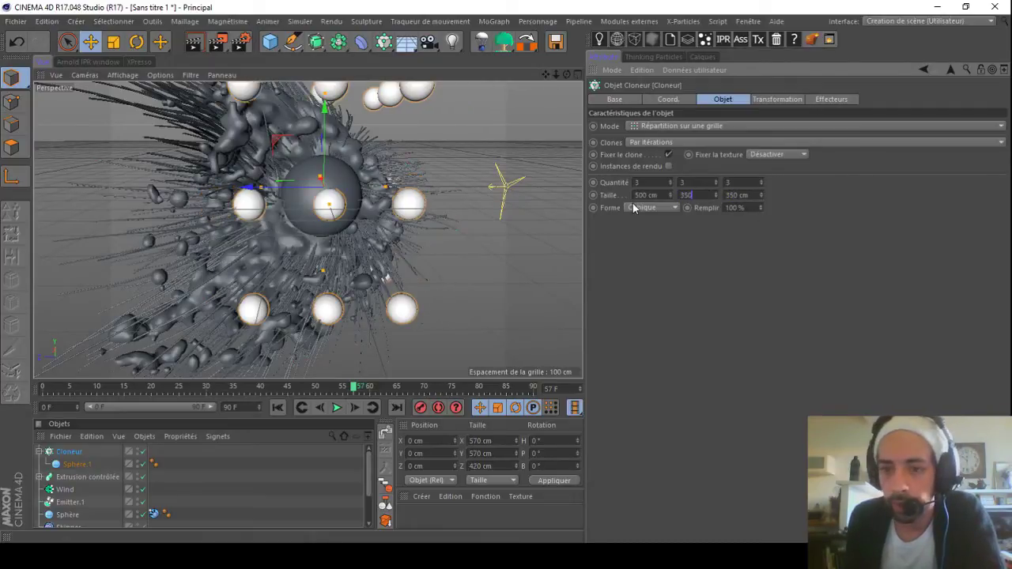
double_click(645, 195)
type("350")
key("Return")
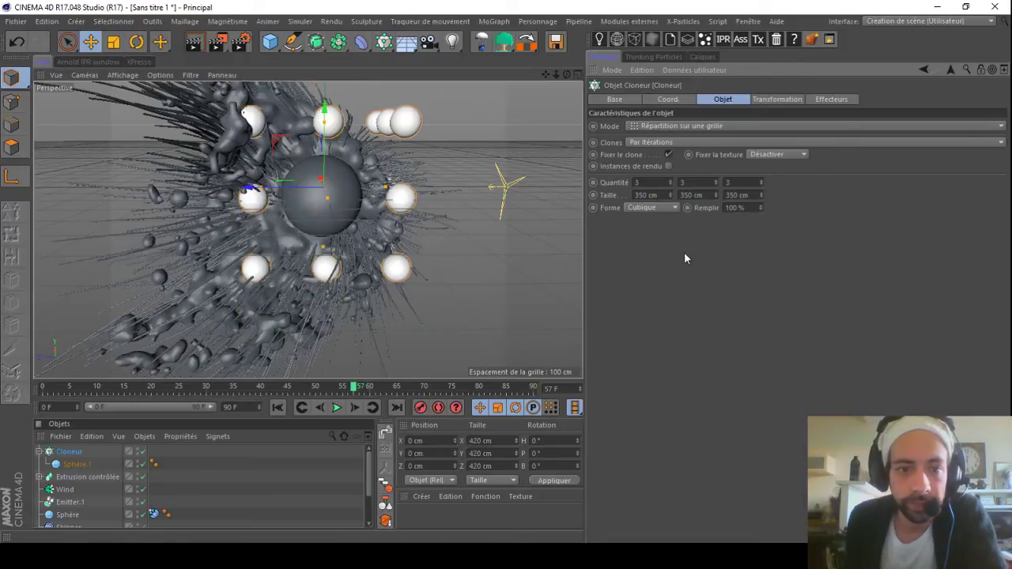
Step: Shift the Cloner to about -284 cm on X and apply a Randomisation effector to it
left_click_drag(548, 74, 484, 85)
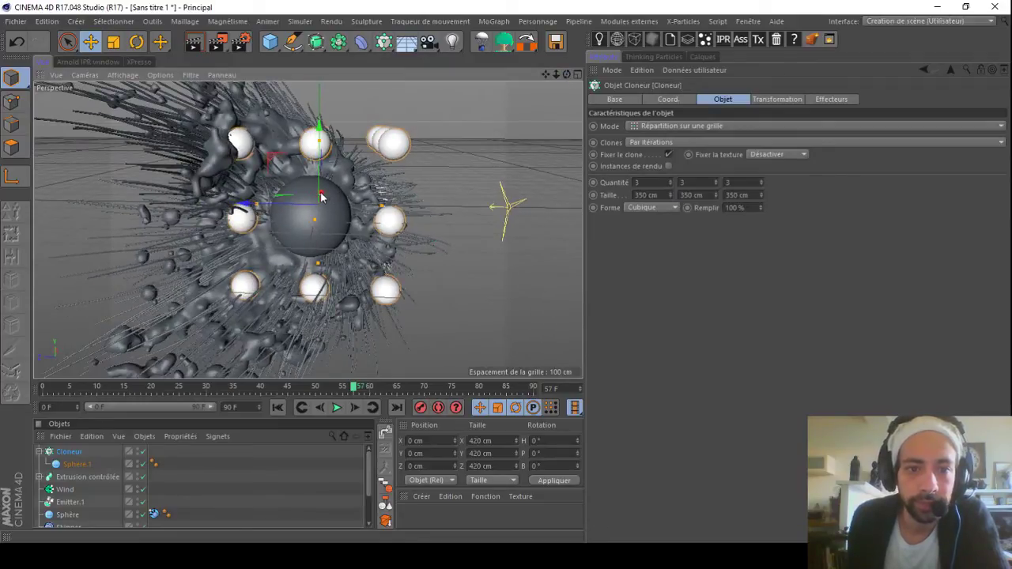
left_click_drag(564, 75, 158, 237)
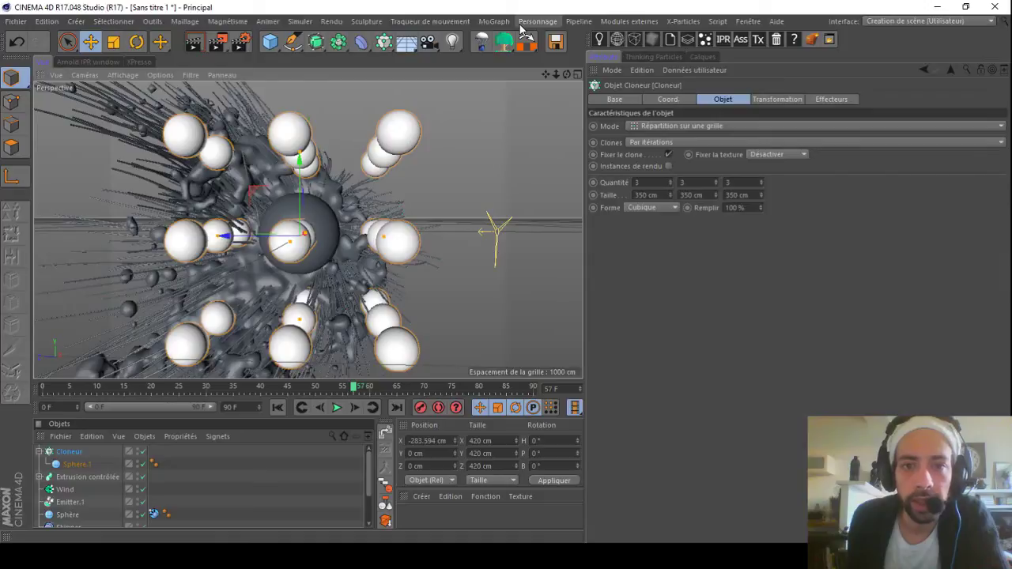
left_click(493, 22)
mouse_move(518, 39)
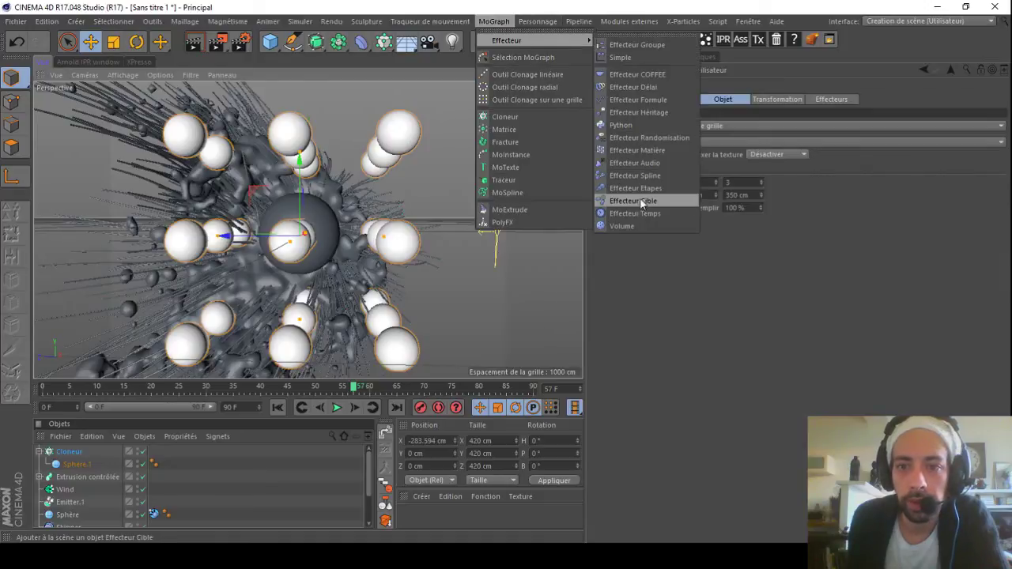
left_click(649, 138)
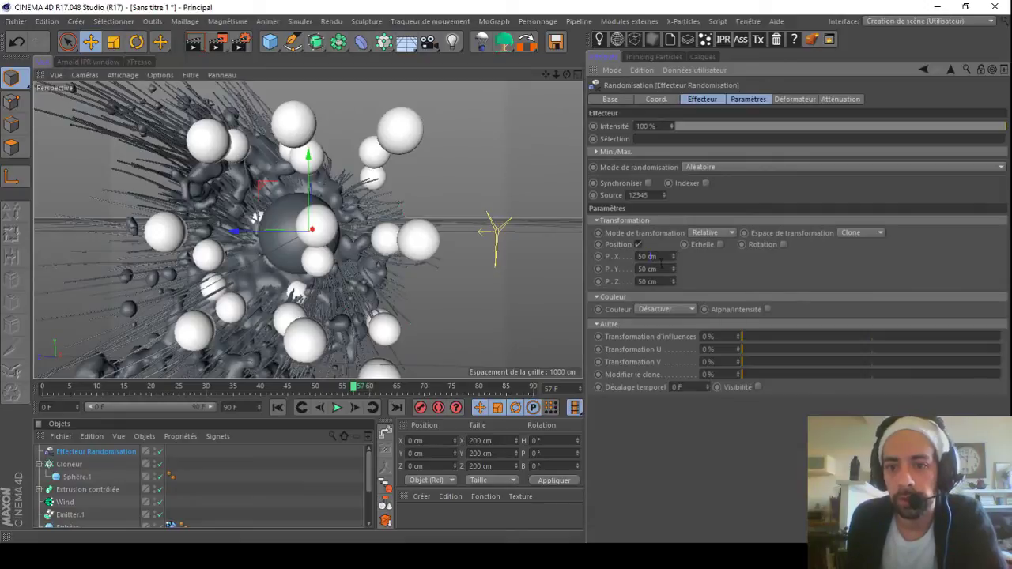
Step: Set the Randomisation effector's position variation to 200 cm on X, Y and Z
double_click(653, 256)
type("200")
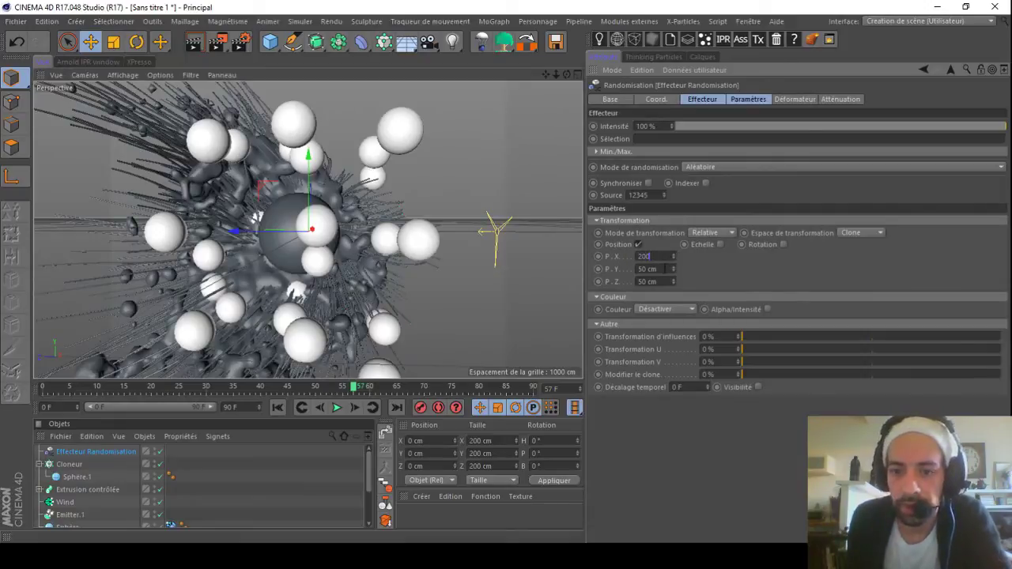
key("Tab")
type("200")
key("Tab")
type("2")
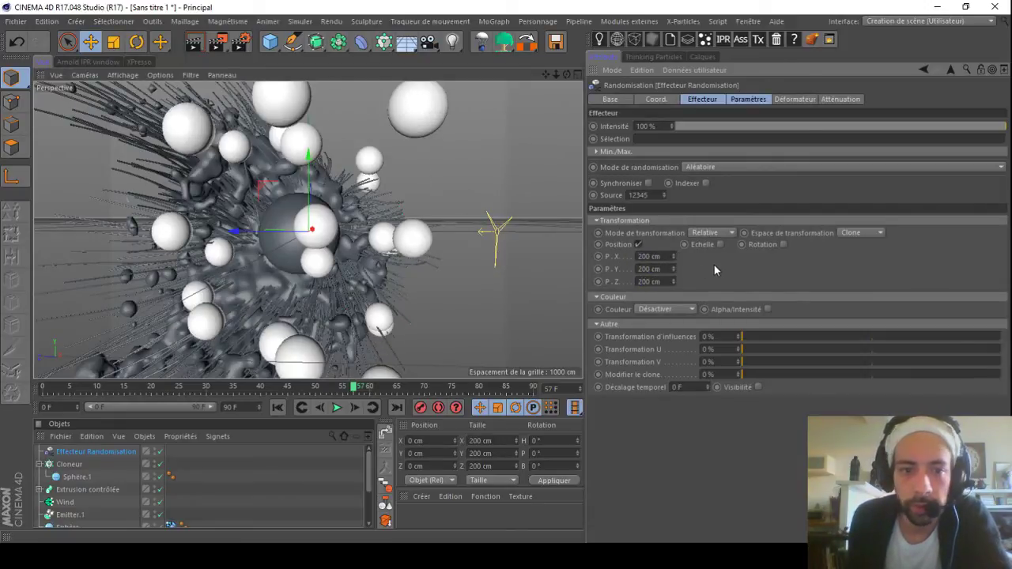
Step: Enable uniform scale variation on the Randomisation effector with a scale value of 1
left_click(720, 244)
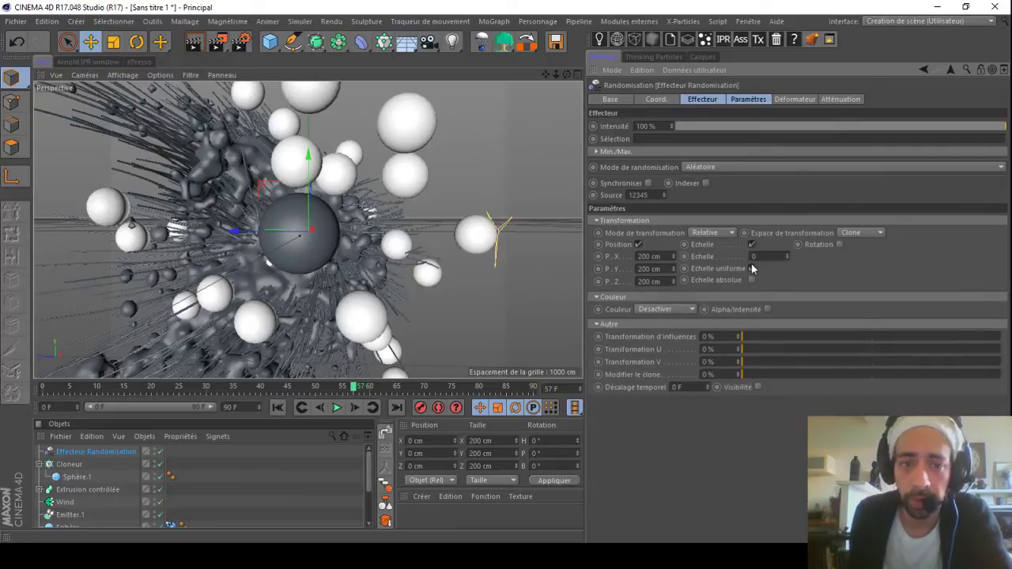
double_click(768, 256)
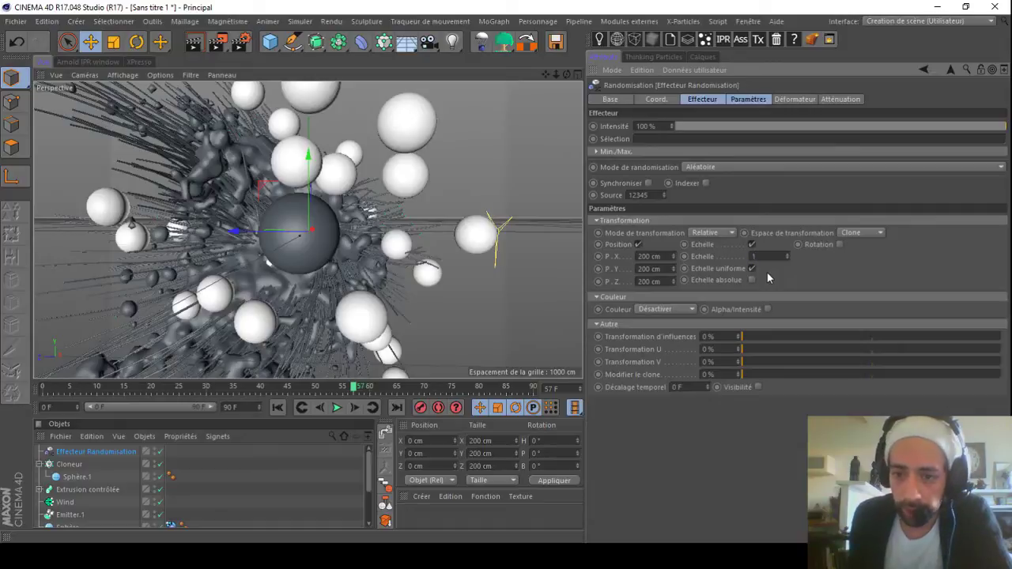
key("Return")
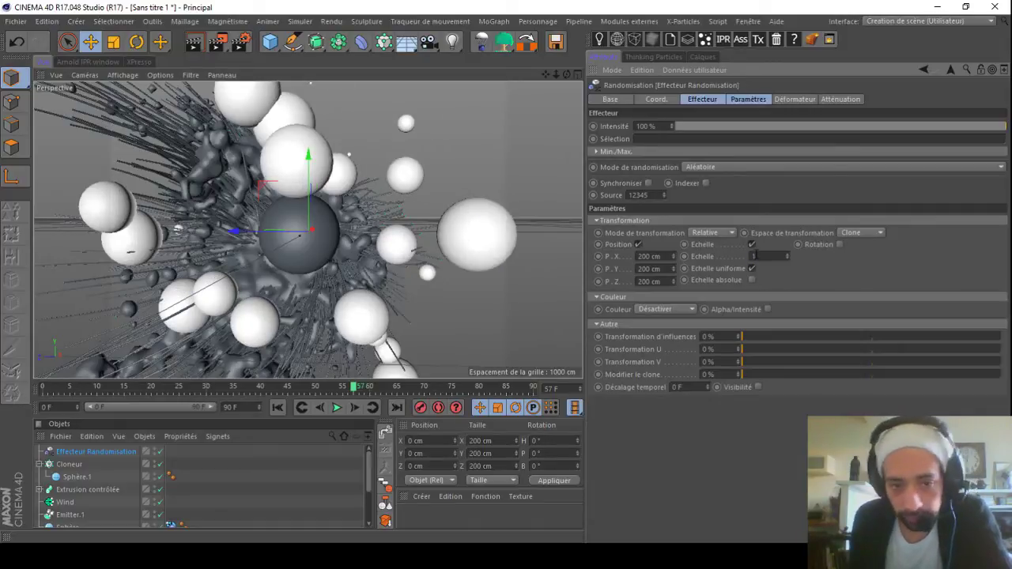
Step: Move the Cloner back around the central sphere, to about -32 cm on X, 9 cm on Y and 17 cm on Z
left_click(69, 464)
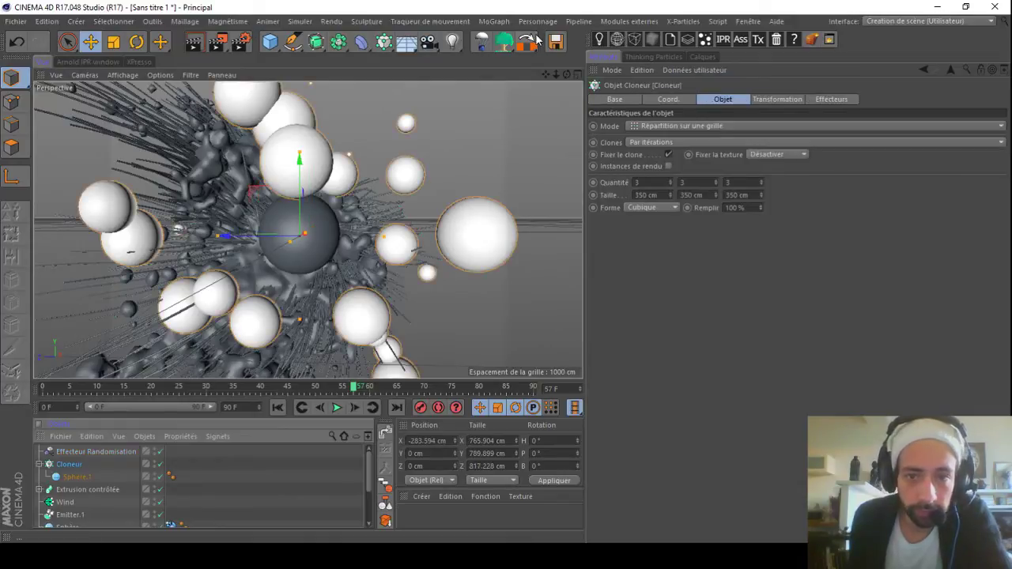
mouse_move(307, 230)
left_mouse_down("alt")
mouse_move(312, 241)
mouse_move(433, 190)
mouse_move(537, 219)
mouse_move(307, 228)
mouse_move(229, 212)
mouse_move(246, 196)
mouse_move(202, 212)
mouse_move(234, 188)
left_mouse_up("alt")
left_click_drag(248, 191, 254, 191)
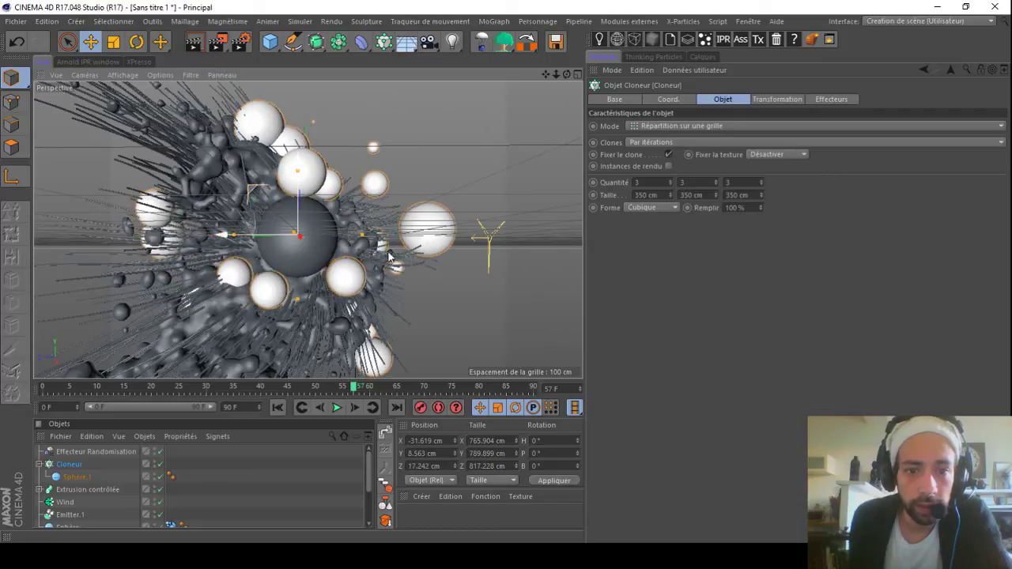
mouse_move(546, 73)
left_mouse_down()
mouse_move(557, 74)
mouse_move(558, 91)
mouse_move(544, 74)
left_mouse_up()
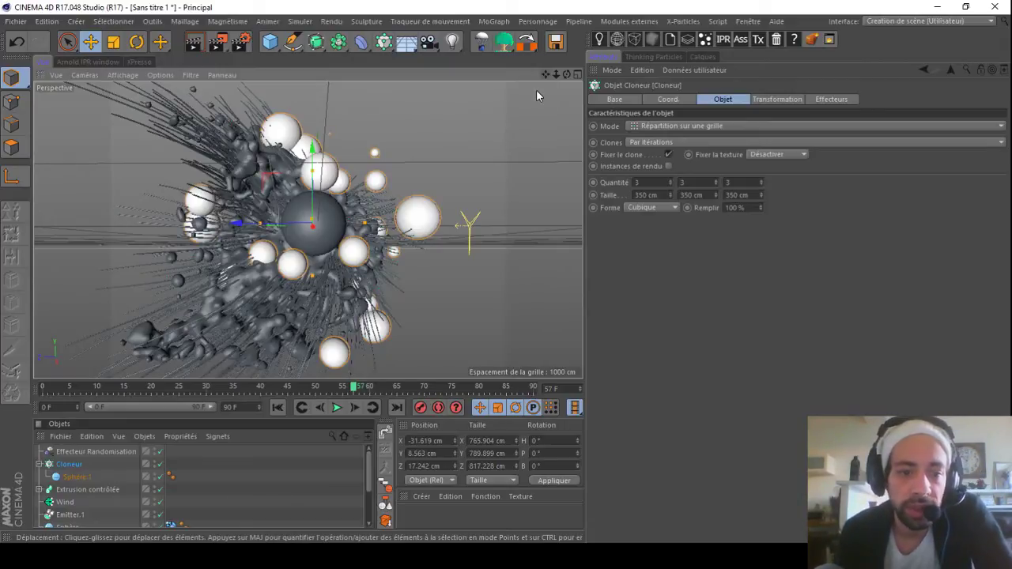
Step: Collapse the Cloner hierarchy and add an Arnold Parameters tag to the Skinner
left_click(39, 464)
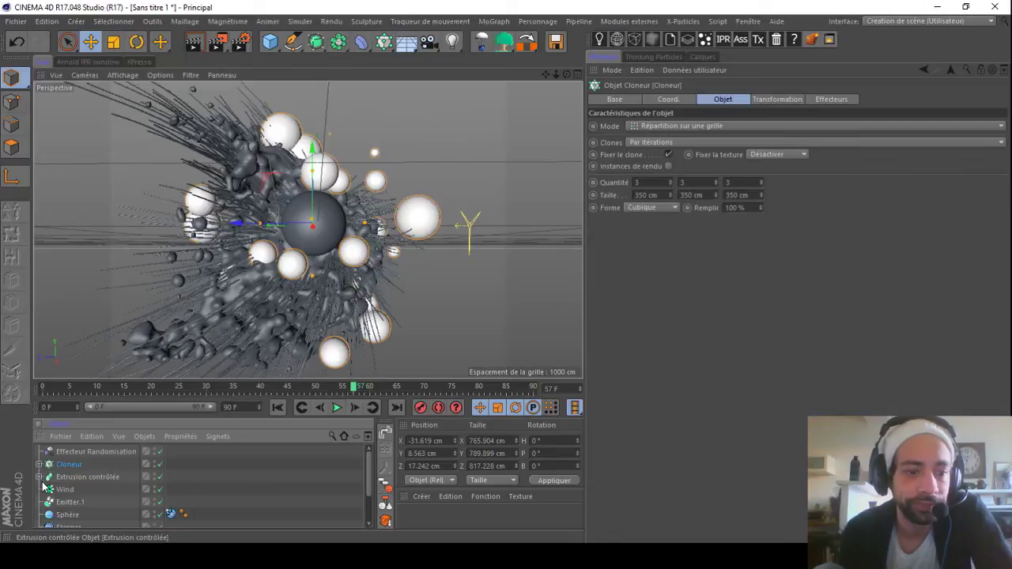
scroll(154, 473, "down", 3)
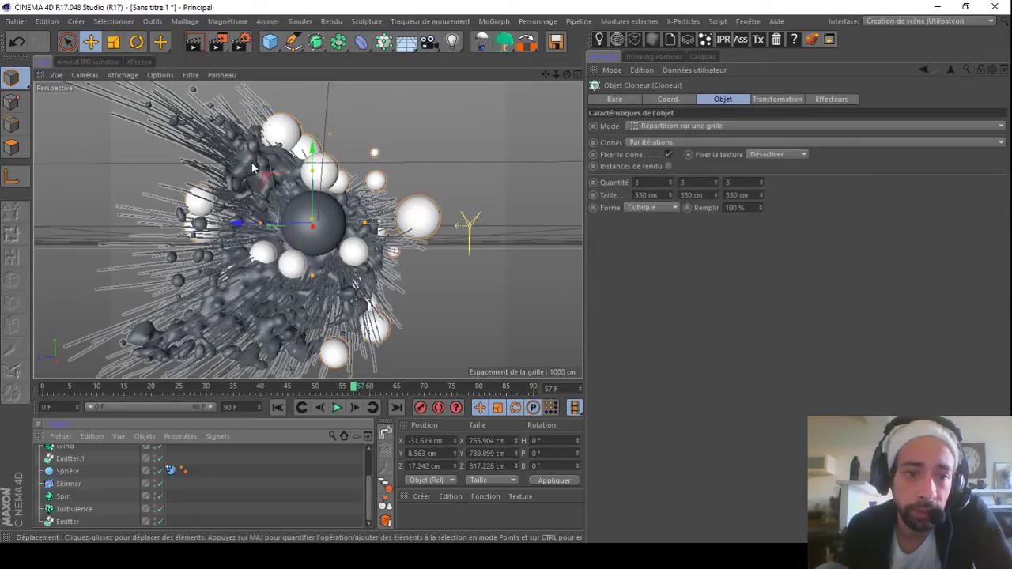
left_click(71, 484)
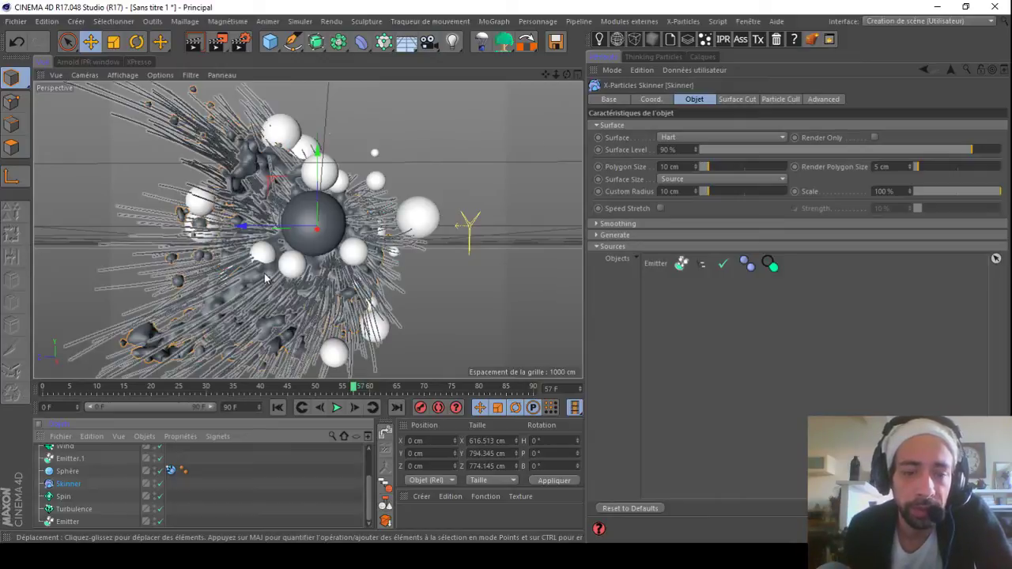
right_click(78, 485)
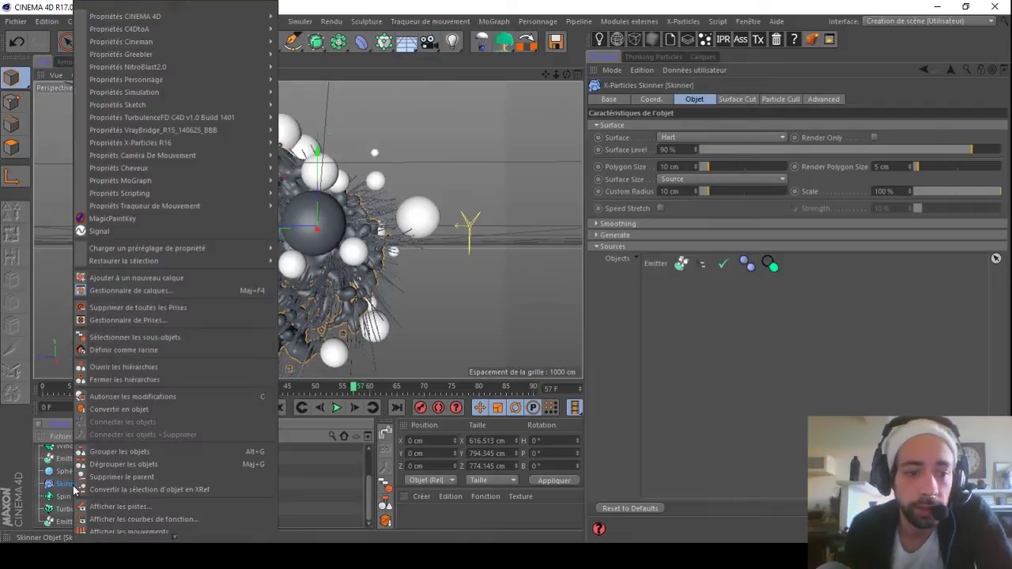
mouse_move(212, 30)
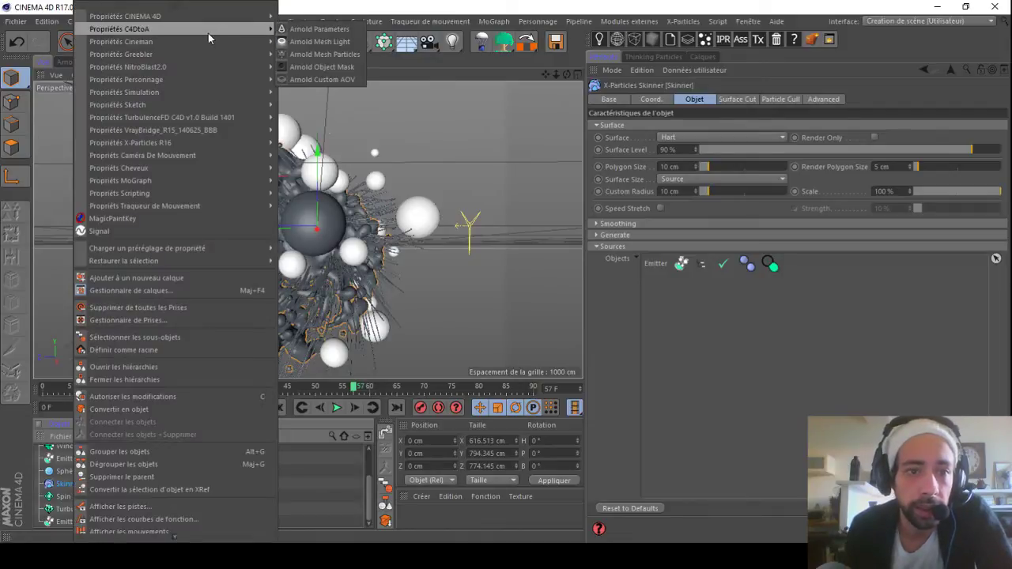
left_click(314, 30)
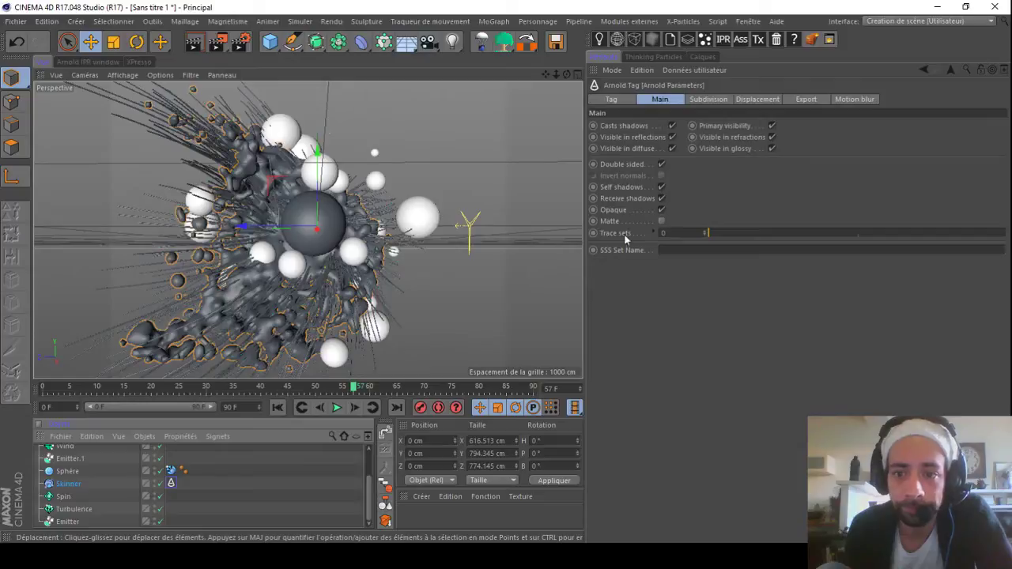
Step: Set the Skinner's Arnold subdivision type to catclark with 2 iterations
left_click(708, 101)
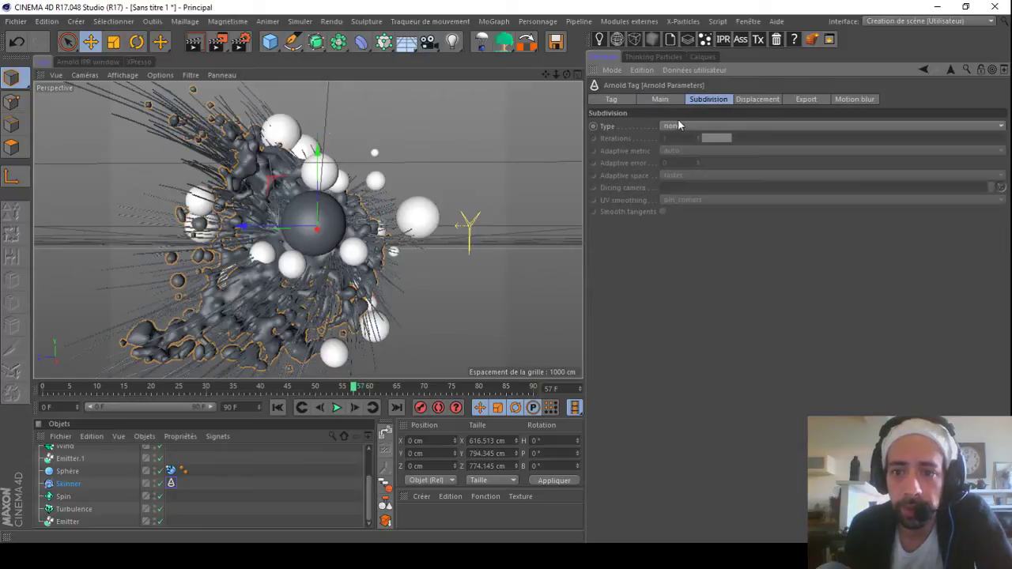
left_click(680, 125)
left_click(678, 151)
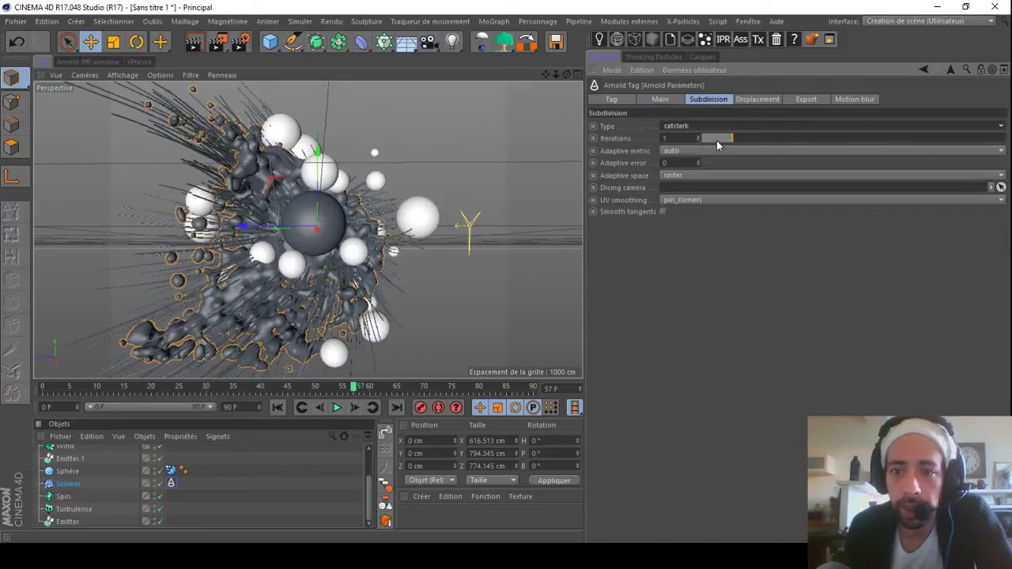
left_click_drag(745, 140, 763, 138)
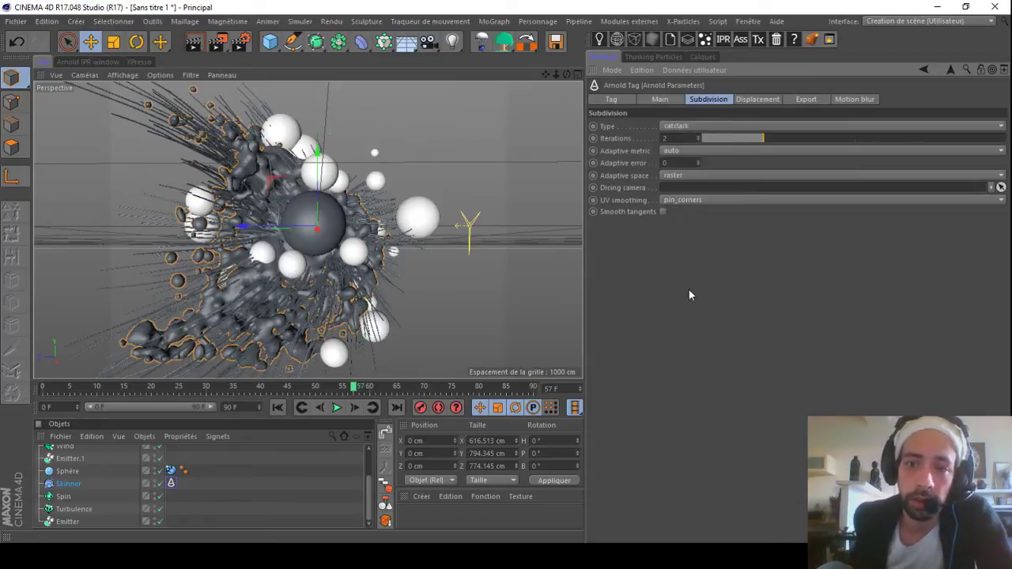
left_click(317, 42)
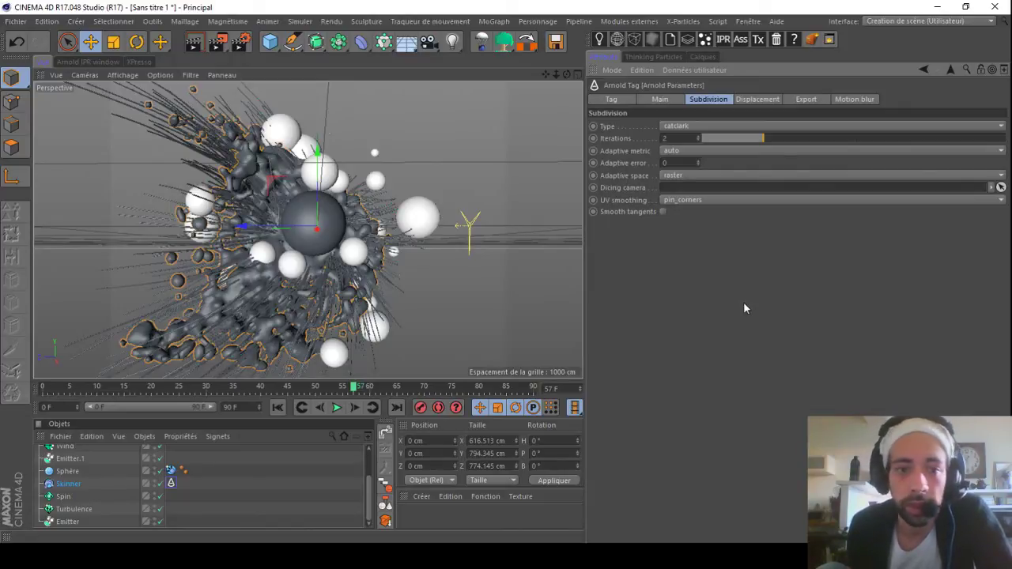
Step: Expand the Cloner hierarchy and place a new Formule deformer under the cloned sphere
left_click_drag(546, 75, 569, 75)
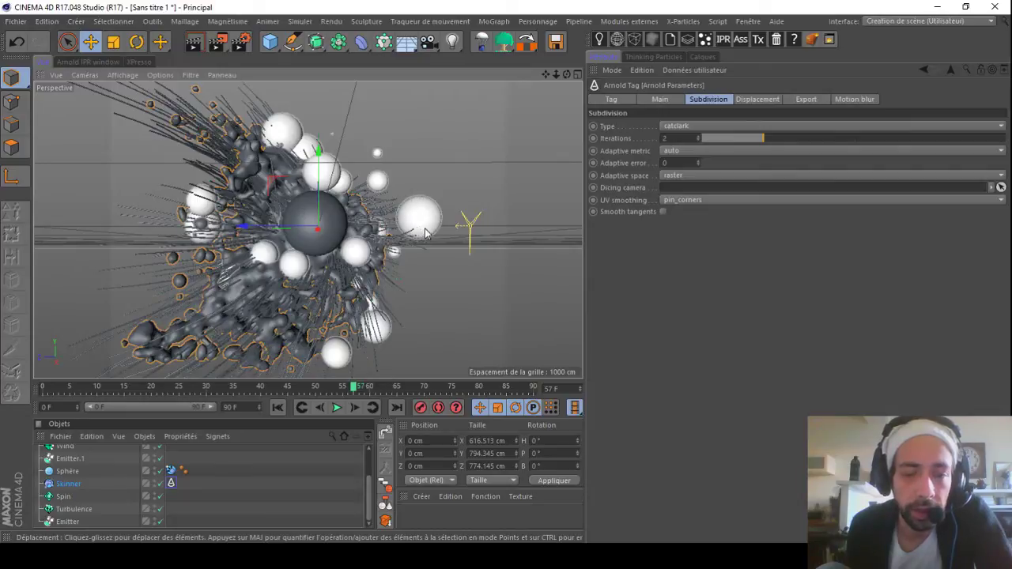
scroll(87, 482, "up", 3)
left_click(40, 464)
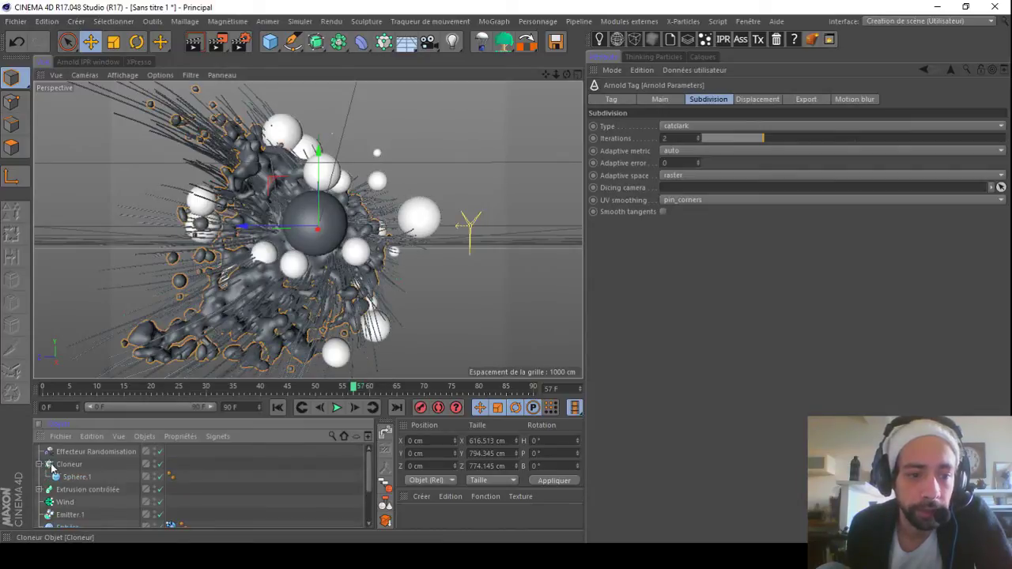
left_click(366, 45)
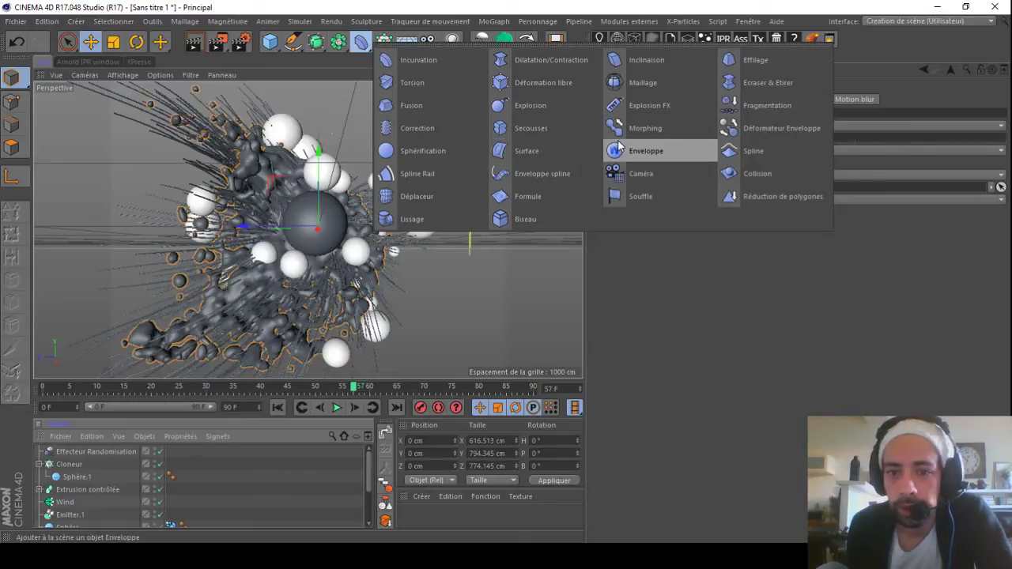
left_click(529, 197)
left_click_drag(68, 452, 78, 495)
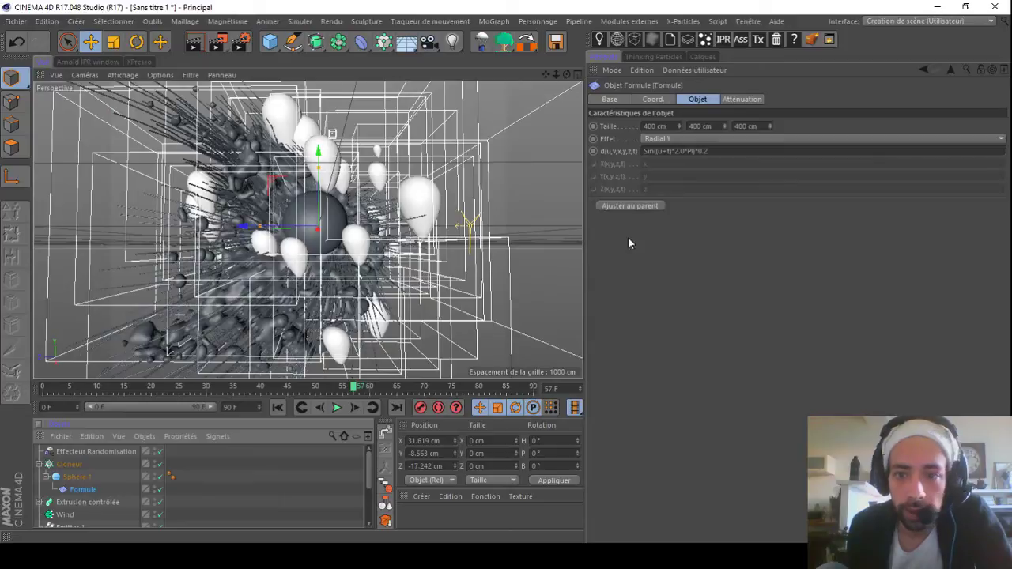
Step: Set the Formule deformer's size to 50 cm on all three axes
double_click(706, 126)
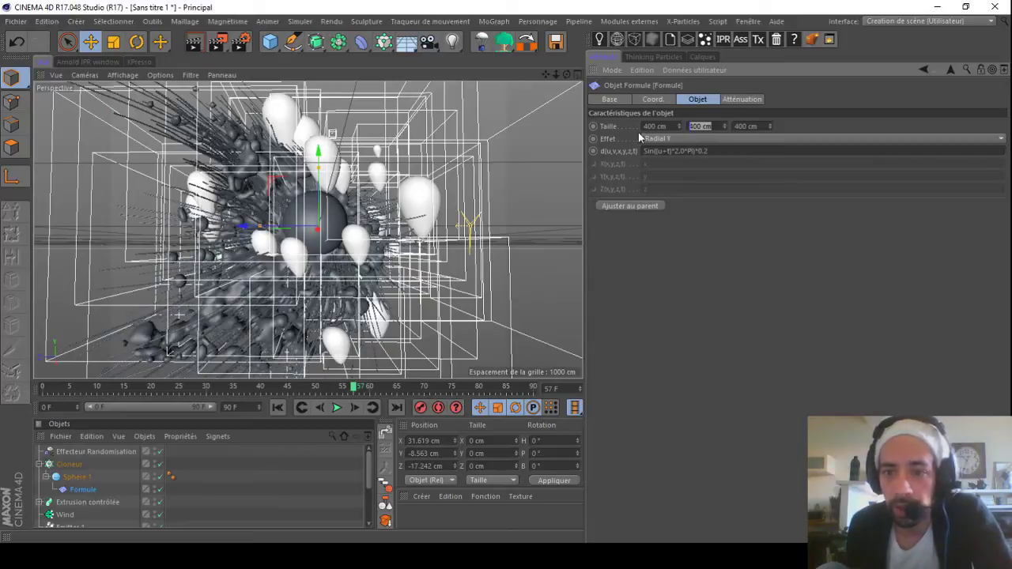
type("50")
key("Tab")
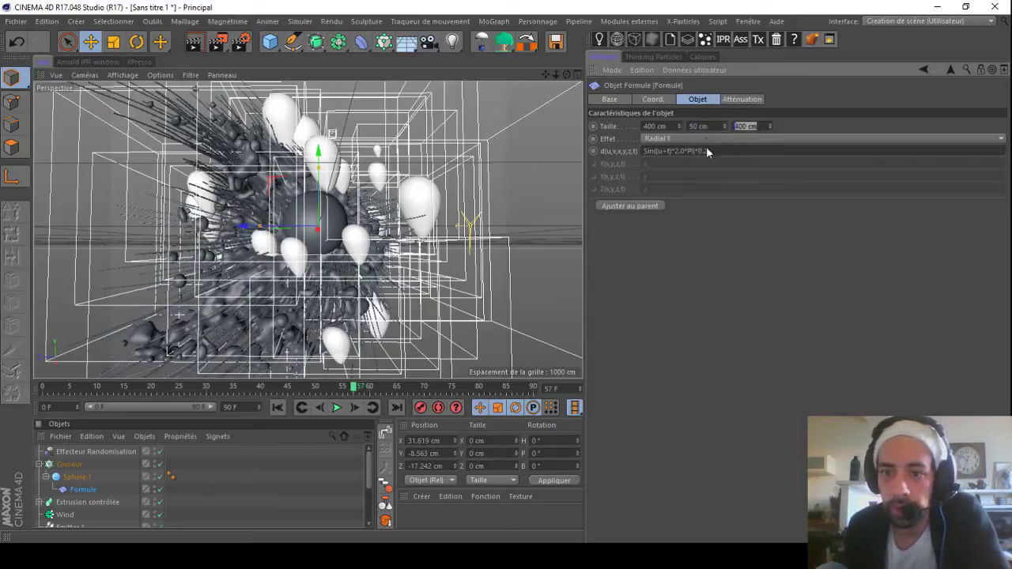
type("50")
key("Tab")
type("50")
key("Return")
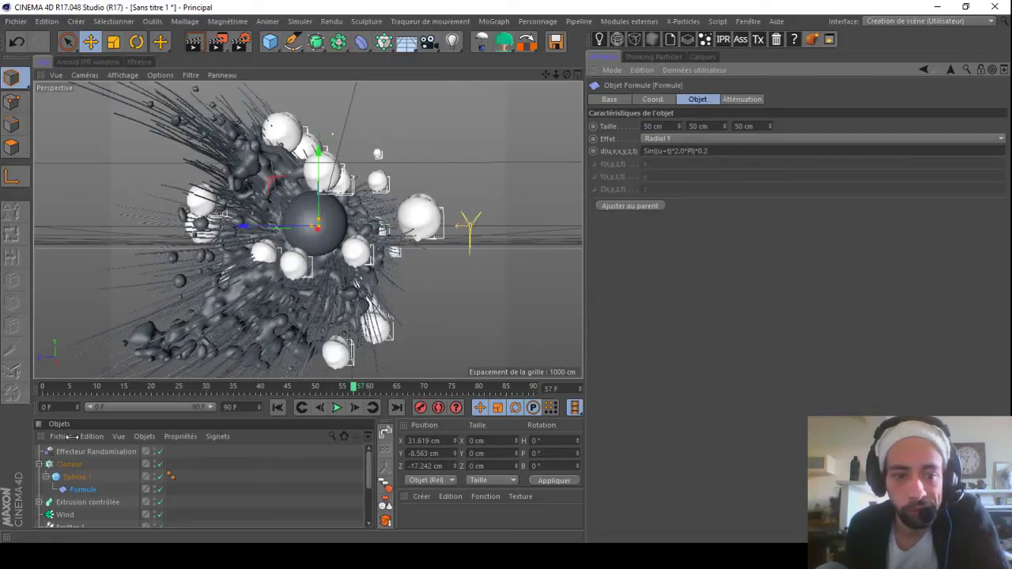
Step: Reduce the Formule deformer's size to 10 cm on all three axes
left_click(77, 478)
left_click(83, 490)
double_click(718, 127)
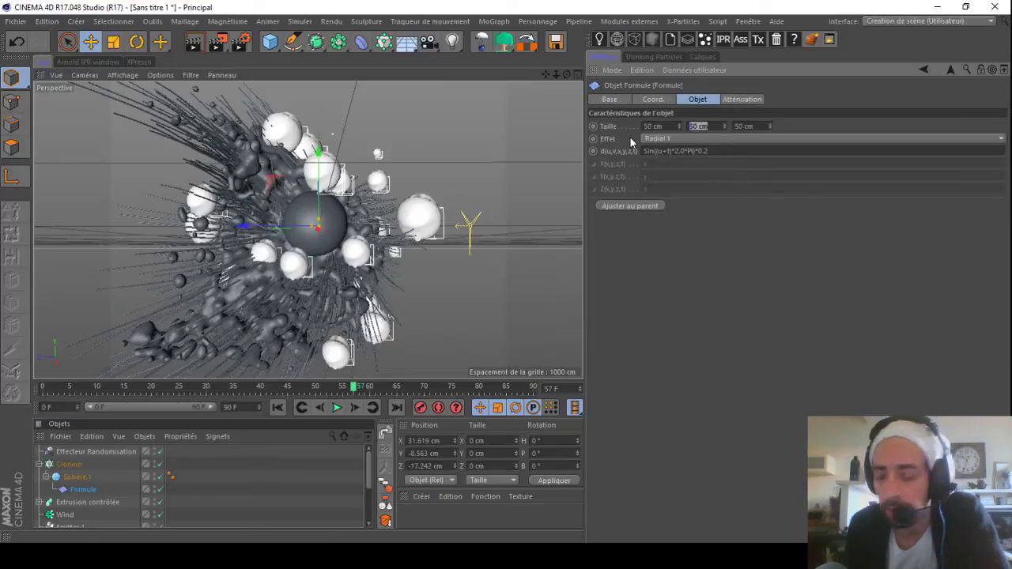
type("10")
key("Tab")
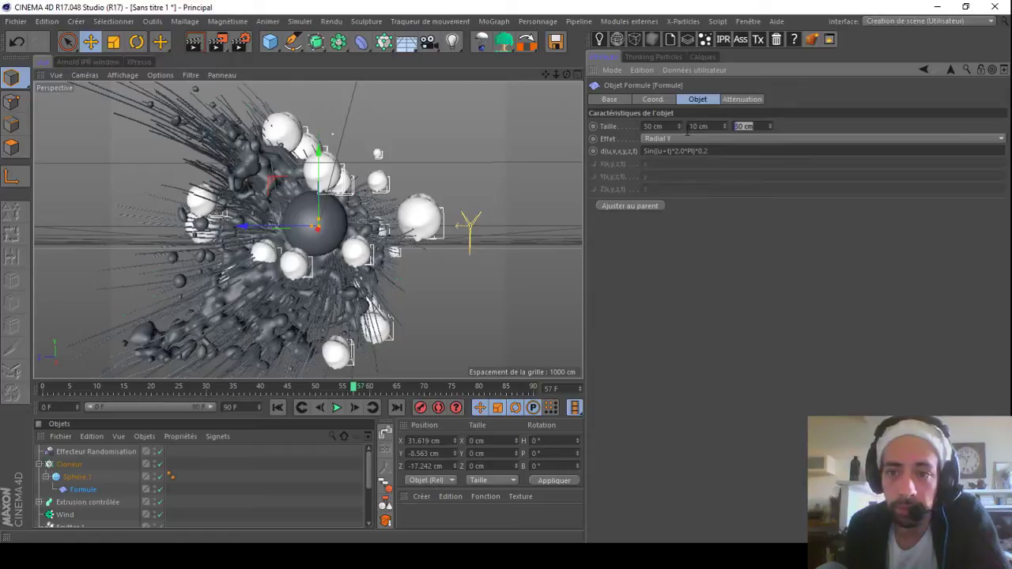
type("10")
key("Tab")
type("10")
key("Return")
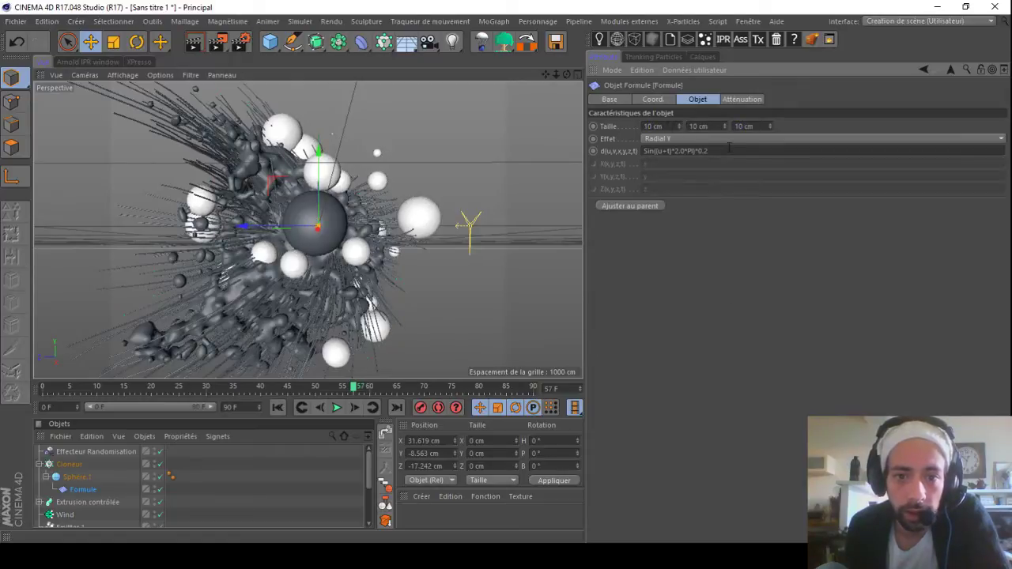
Step: Set the Formule deformer's size to 20 cm on all three axes
double_click(747, 126)
type("20")
key("shift+Tab")
type("20")
key("shift+Tab")
type("20")
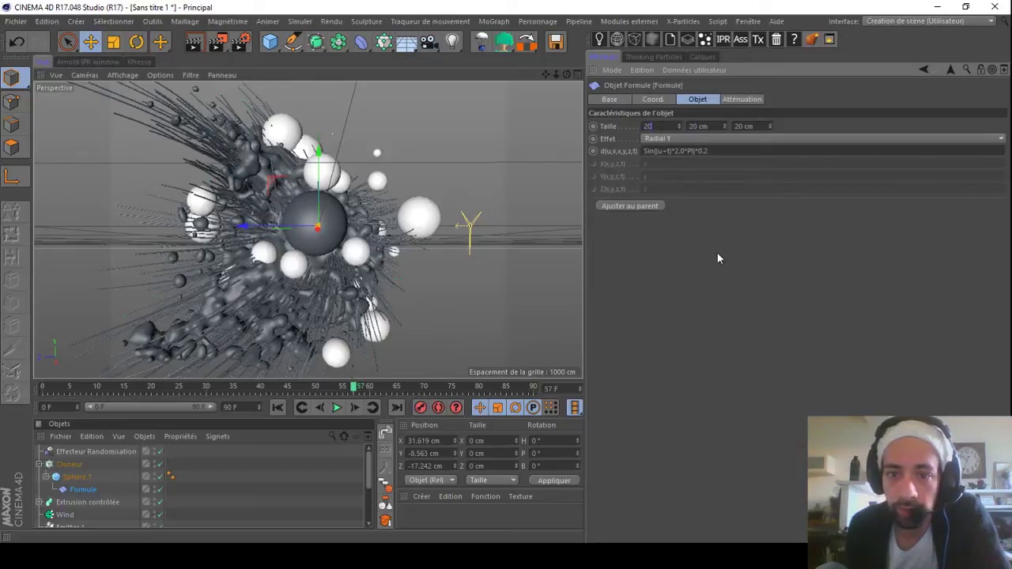
key("Return")
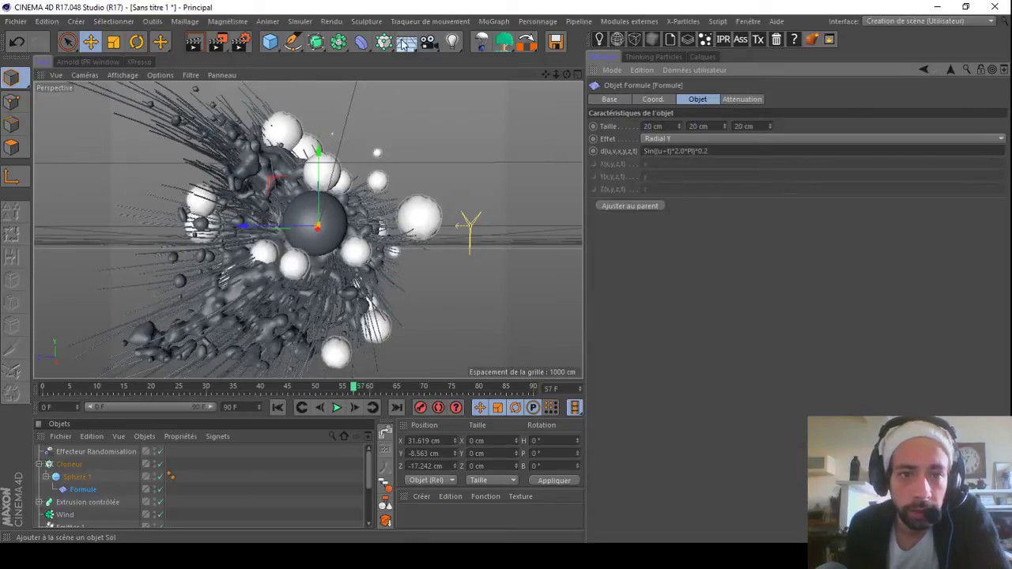
Step: Add a camera from the current view framing the whole burst
left_click(427, 43)
left_click(567, 74)
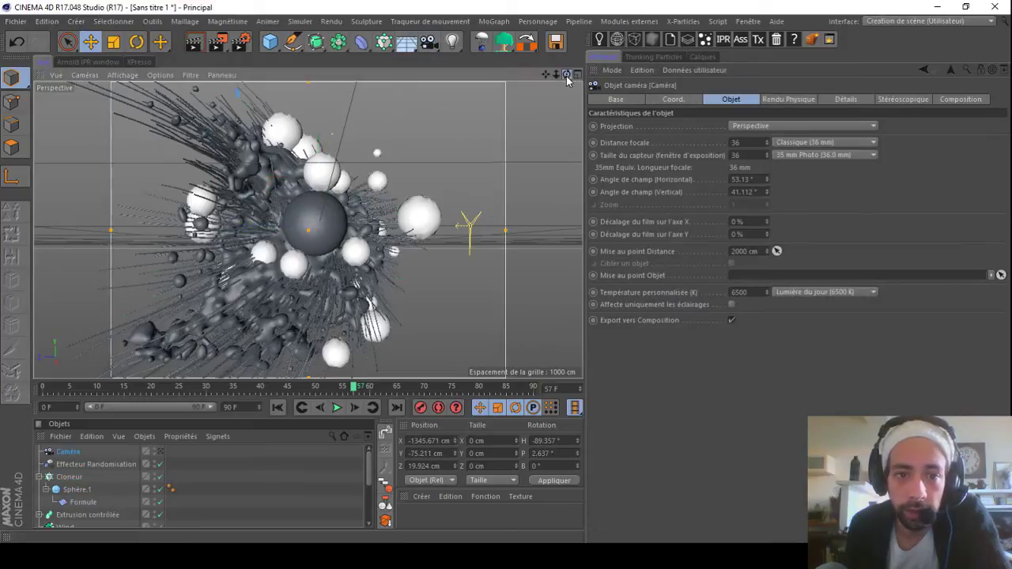
mouse_move(567, 74)
left_mouse_down()
mouse_move(514, 88)
mouse_move(430, 169)
left_mouse_up()
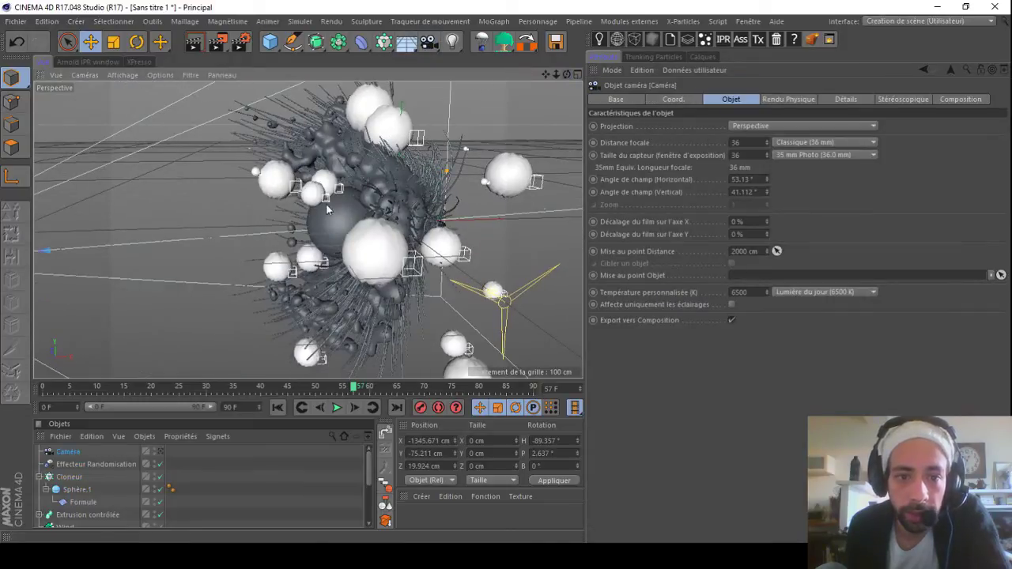
Step: Set the size of the Formule deformer under the cloned sphere to 15 cm on all three axes
left_click_drag(333, 203, 301, 192, "alt")
scroll(305, 194, "up", 10)
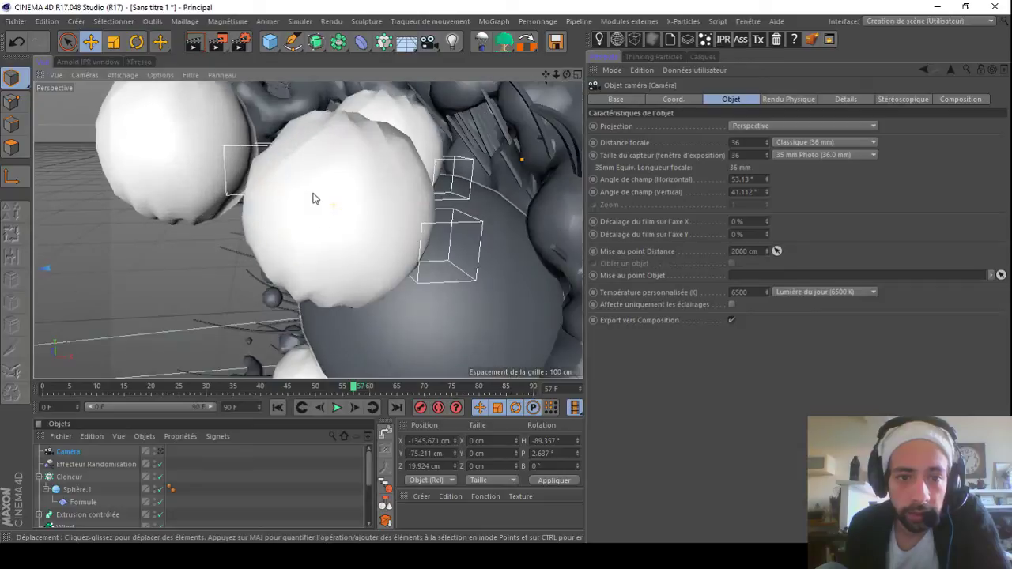
scroll(313, 199, "up", 1)
scroll(313, 198, "down", 3)
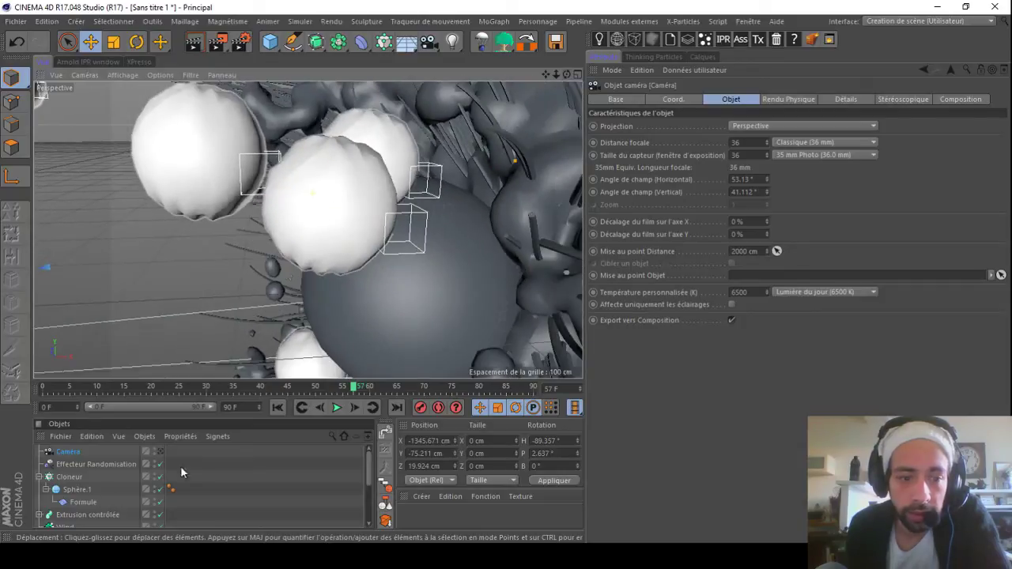
left_click(71, 502)
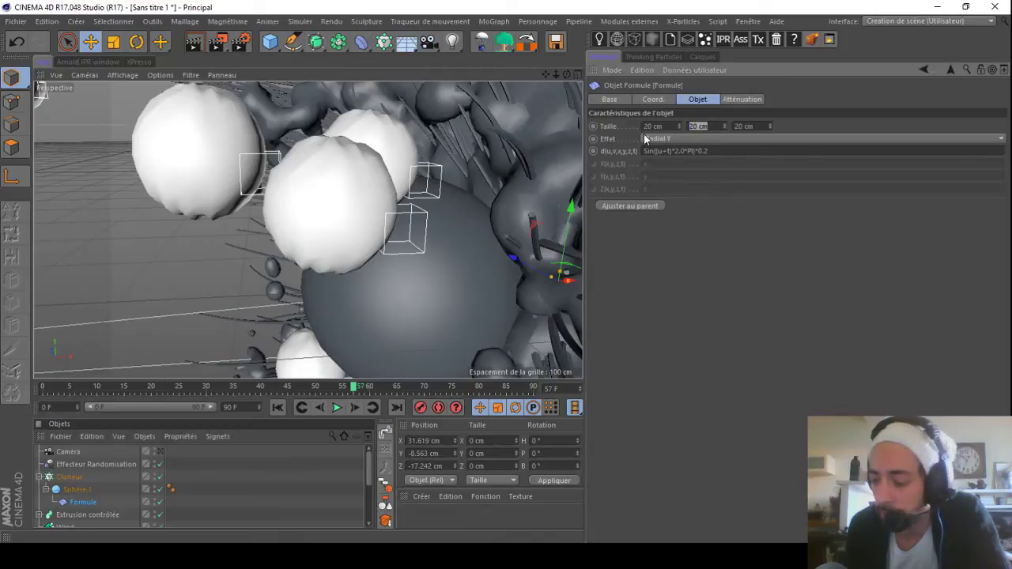
type("15")
left_click_drag(763, 128, 616, 137)
type("15")
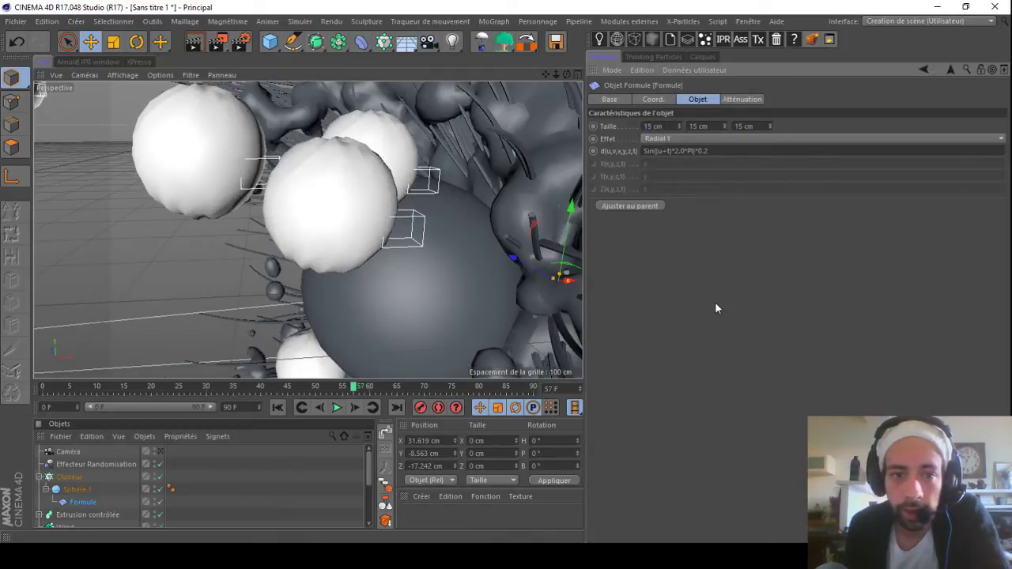
key("Return")
Step: Set the Formule deformer's size to 0 cm on Z and Y and 100 cm on X
type("0")
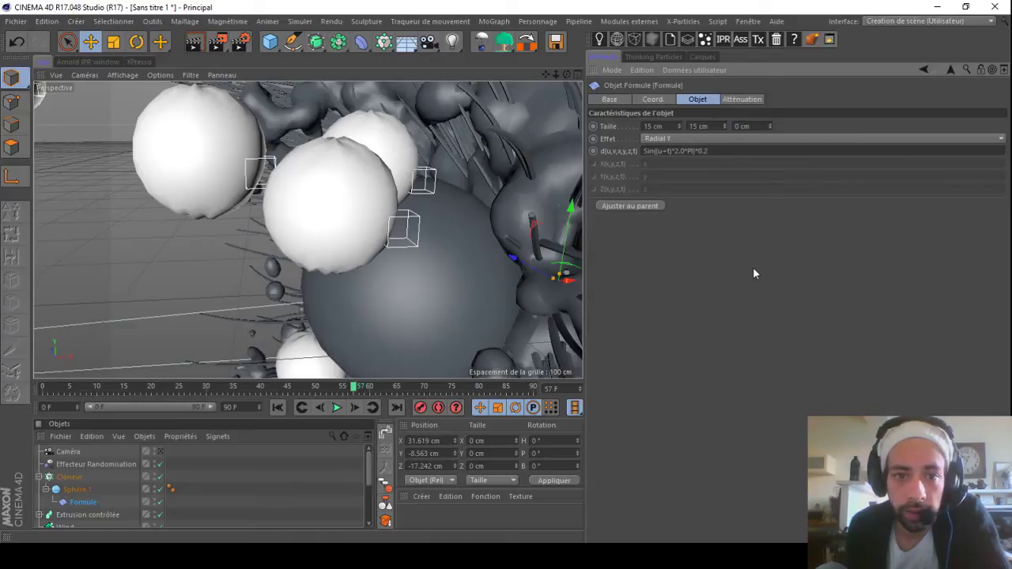
key("Return")
key("shift+Tab")
type("0")
key("Return")
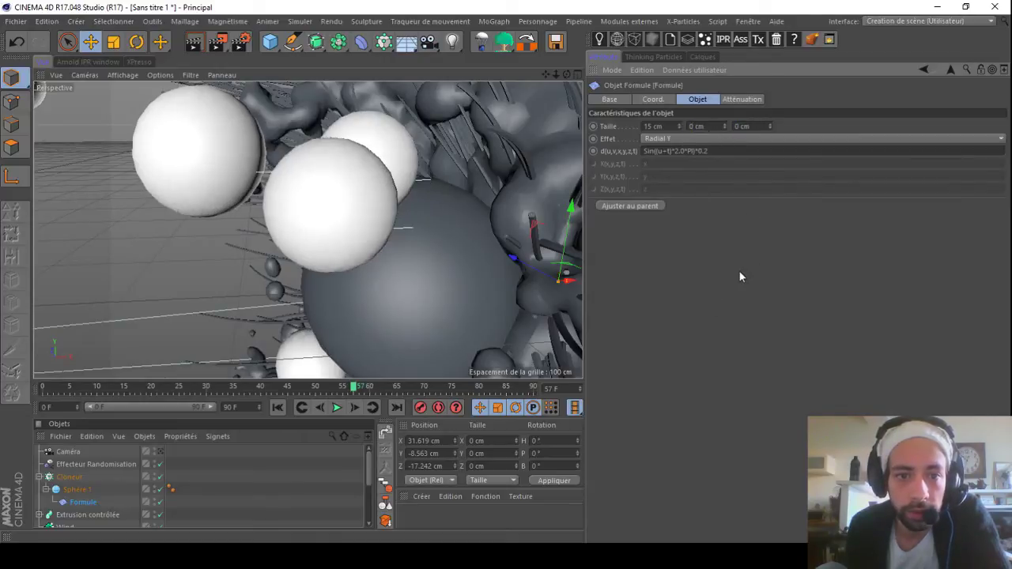
key("shift+Tab")
key("Return")
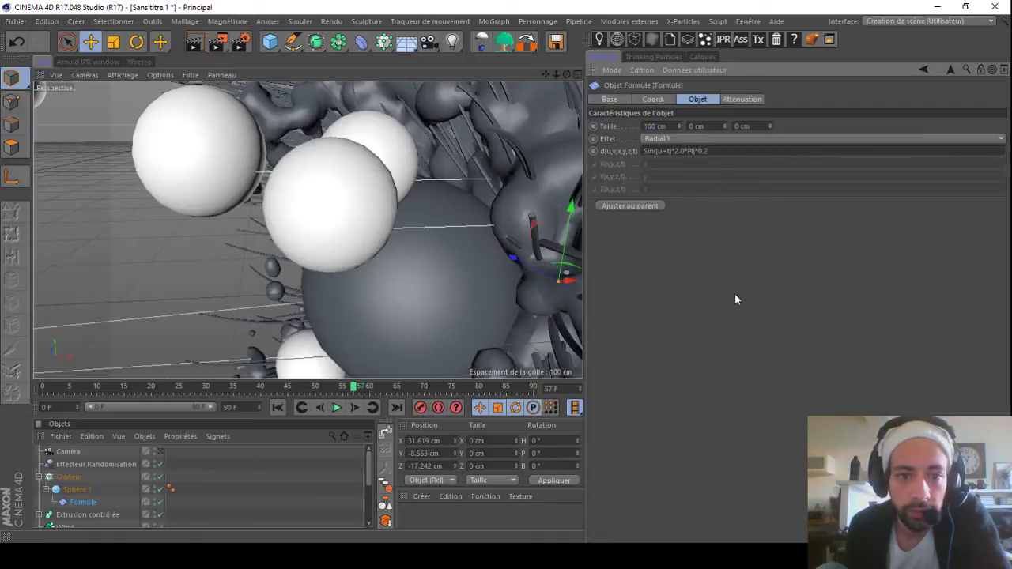
Step: Try a Y size of 100 cm on the Formule deformer, return it to 0 cm and set Z to 100 cm
left_click_drag(564, 76, 474, 143)
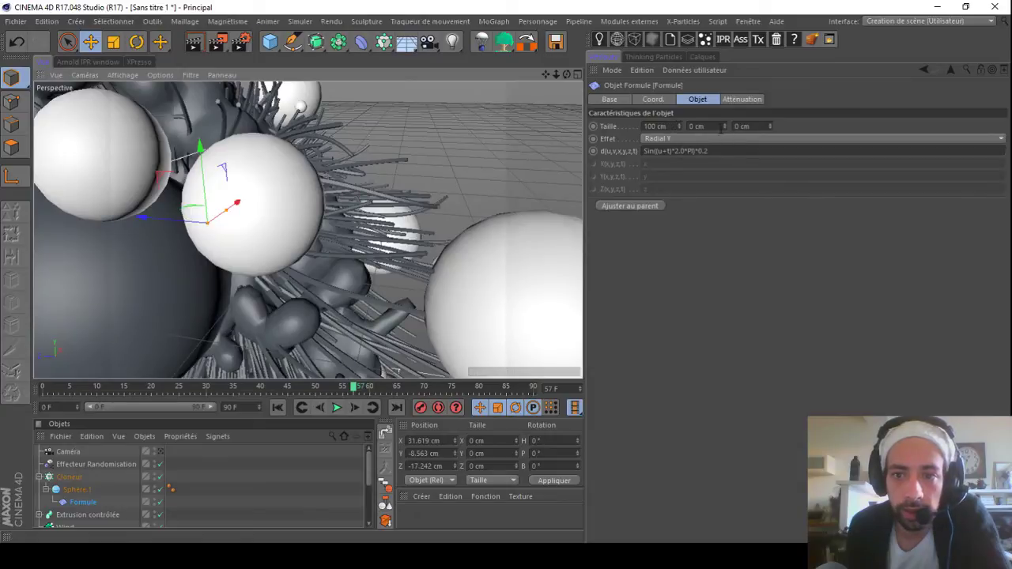
left_click(696, 125)
type("100")
key("Return")
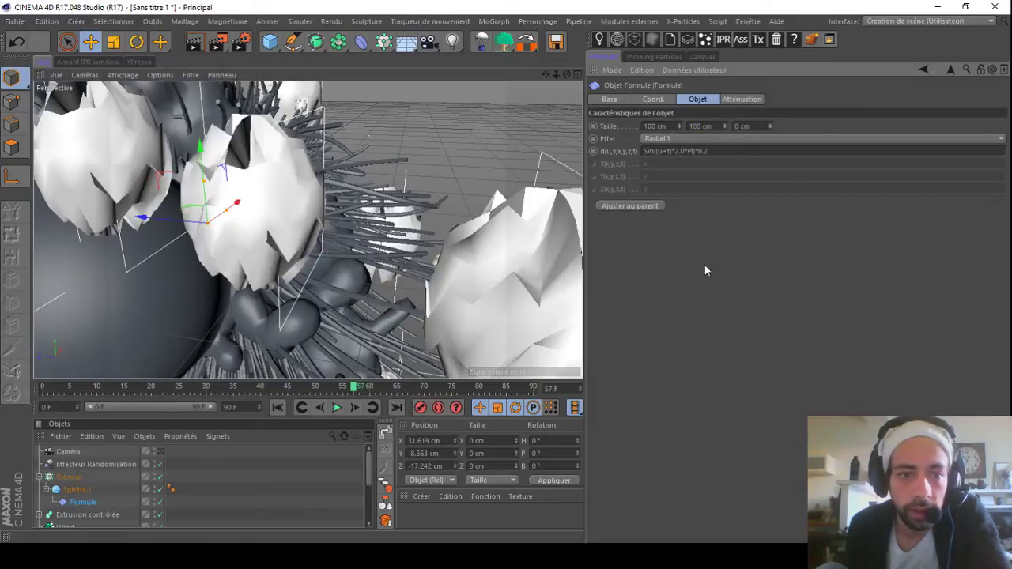
type("0")
key("Tab")
type("100")
key("Return")
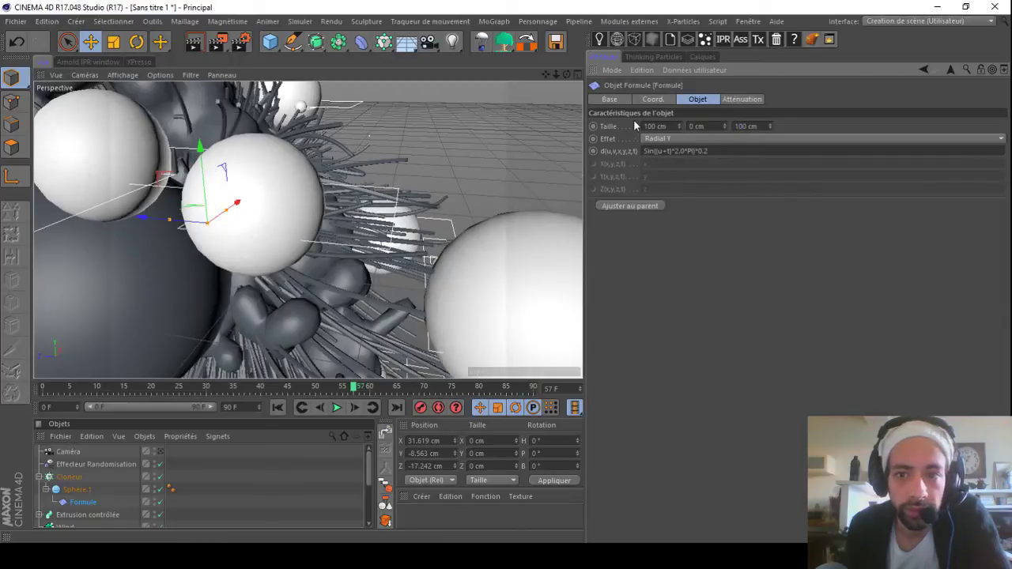
Step: Try a Y size of 10 cm on the Formule deformer, and settle on 15 cm
left_click_drag(705, 126, 658, 134)
type("10")
key("Return")
left_click_drag(554, 75, 601, 61)
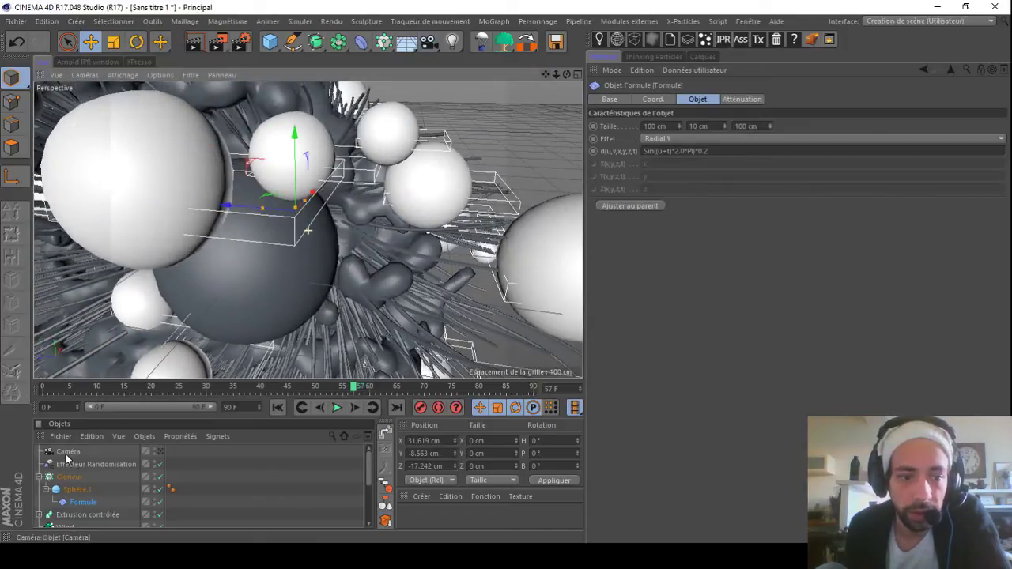
left_click(698, 125)
type("15")
key("Return")
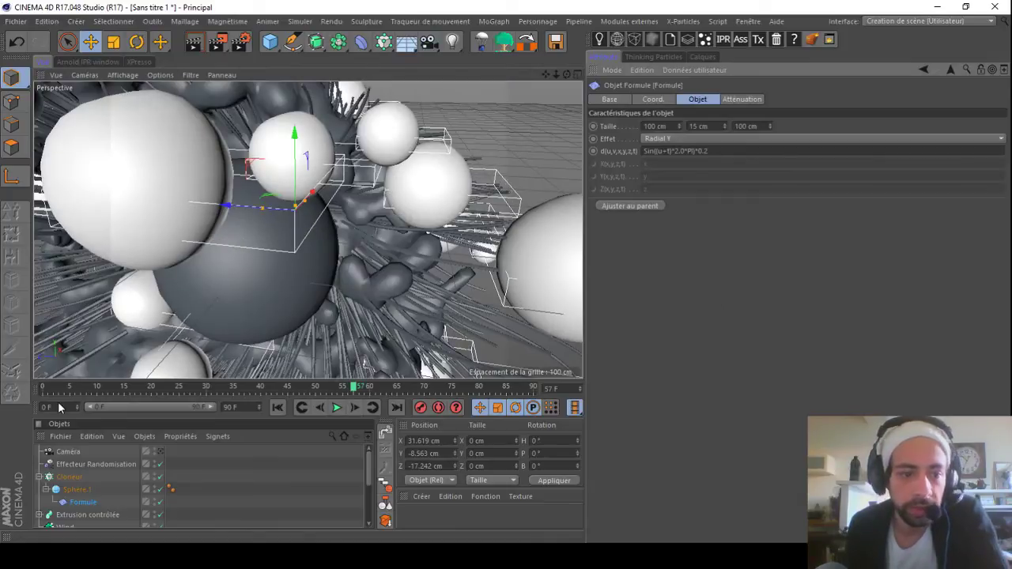
Step: Paste two copies of the cloned sphere, each with its Formule deformer, inside the Cloner
left_click(46, 490)
left_click(73, 490)
key("ctrl+v")
key("ctrl+v")
Step: Set the size of the Formule deformer under Sphère.2 to 90 cm on Z and 20 cm on Y
left_click(46, 489)
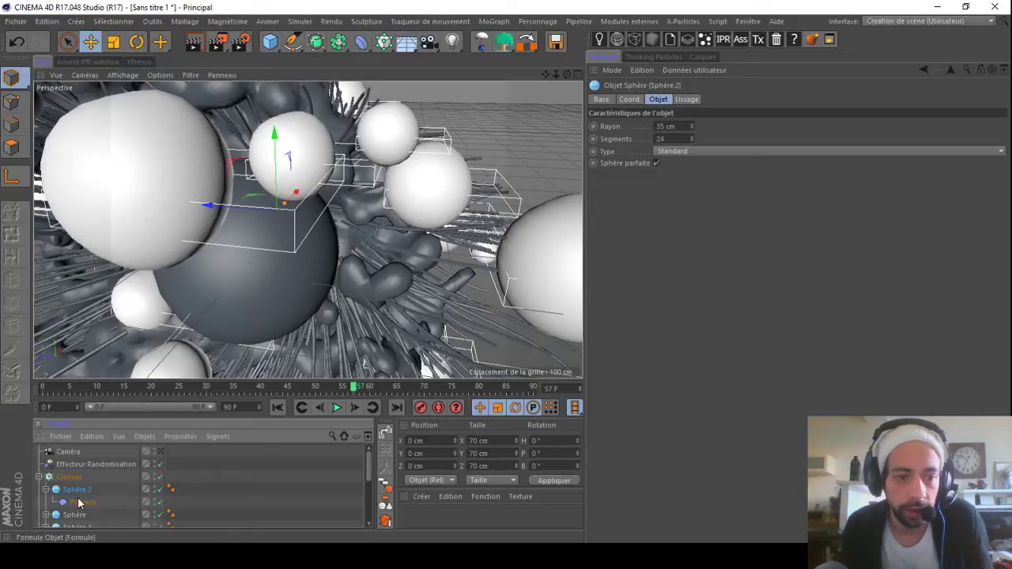
left_click(83, 502)
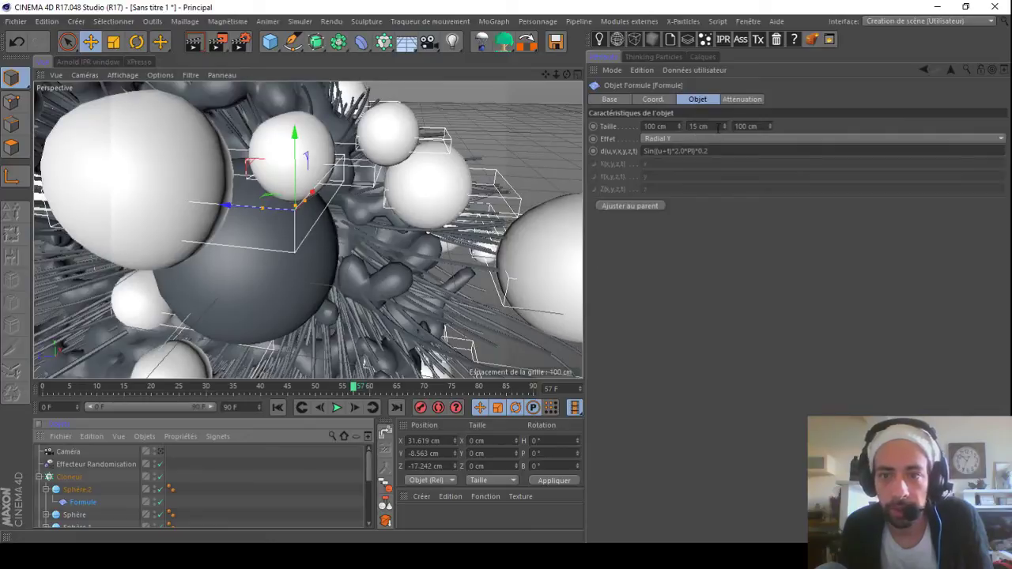
double_click(745, 126)
type("90")
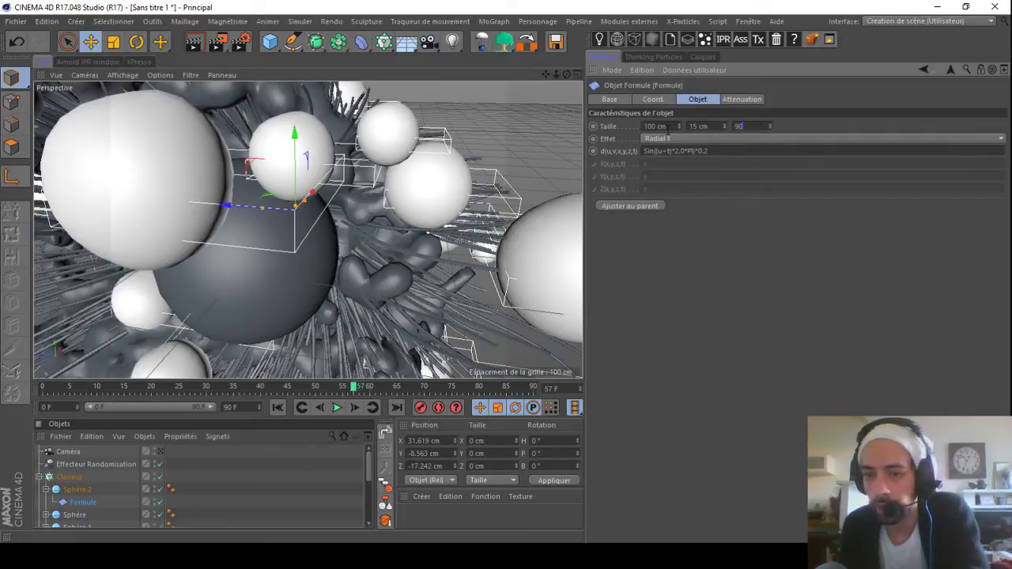
type("20")
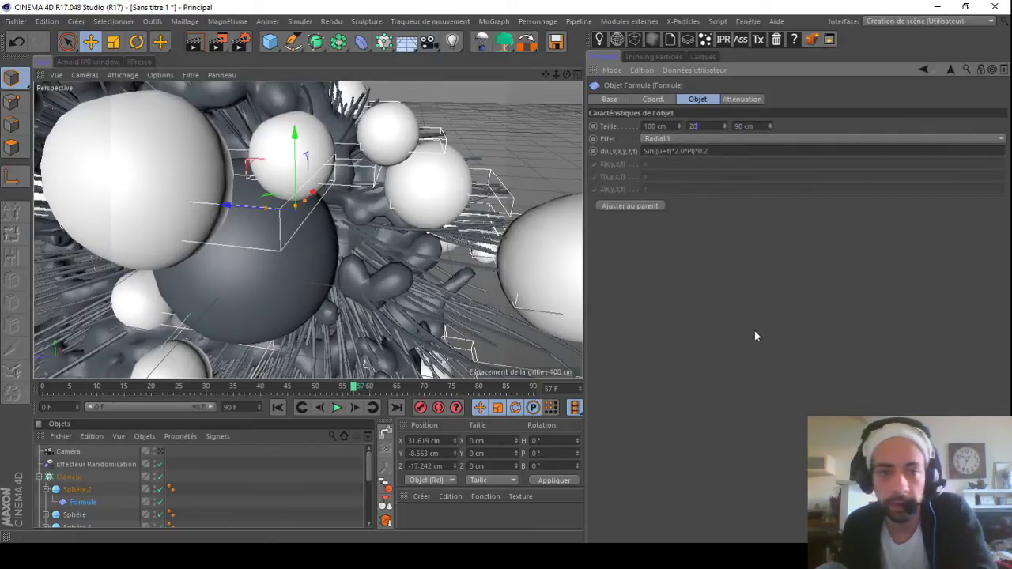
key("Return")
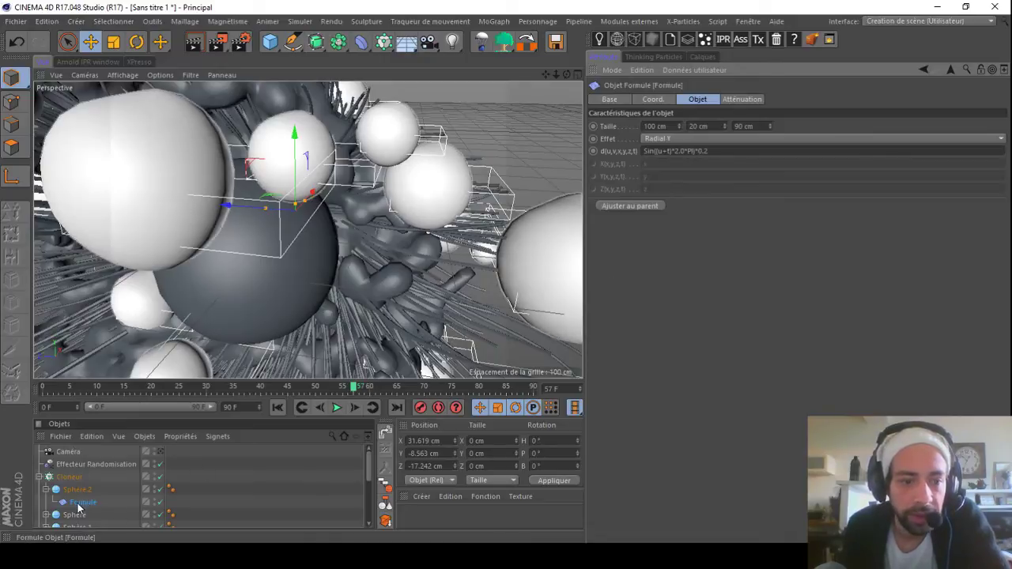
Step: Set the size of the Formule deformer under Sphère to 18 cm on Y and 85 cm on X
left_click(46, 489)
left_click(46, 502)
left_click(81, 515)
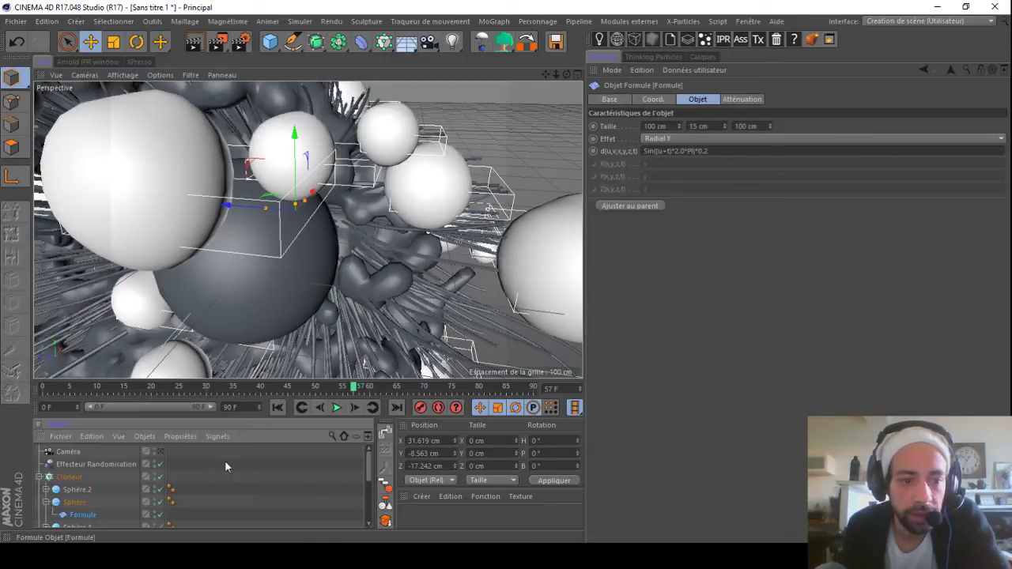
double_click(698, 126)
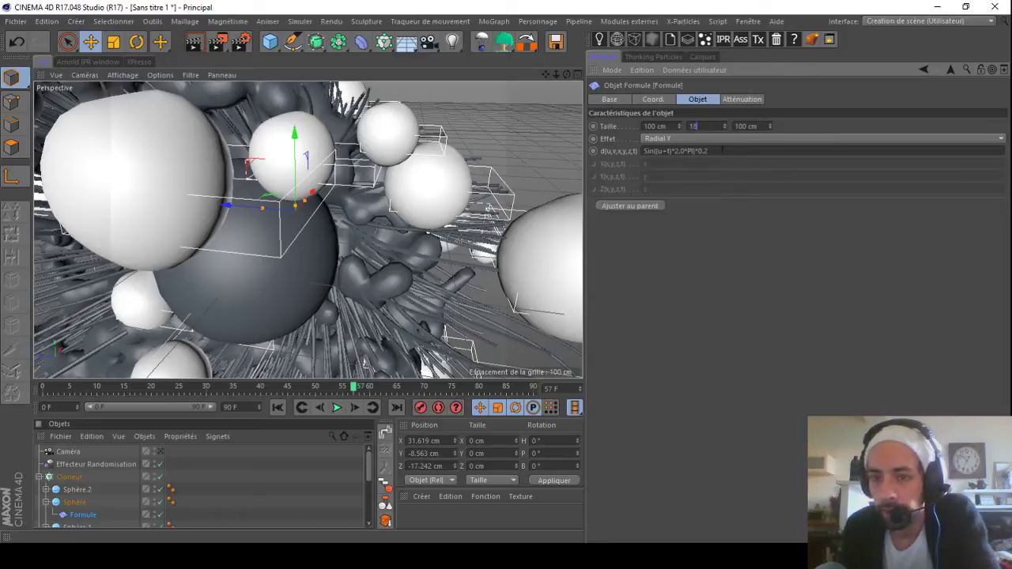
left_click_drag(671, 126, 591, 132)
type("85")
left_click(738, 354)
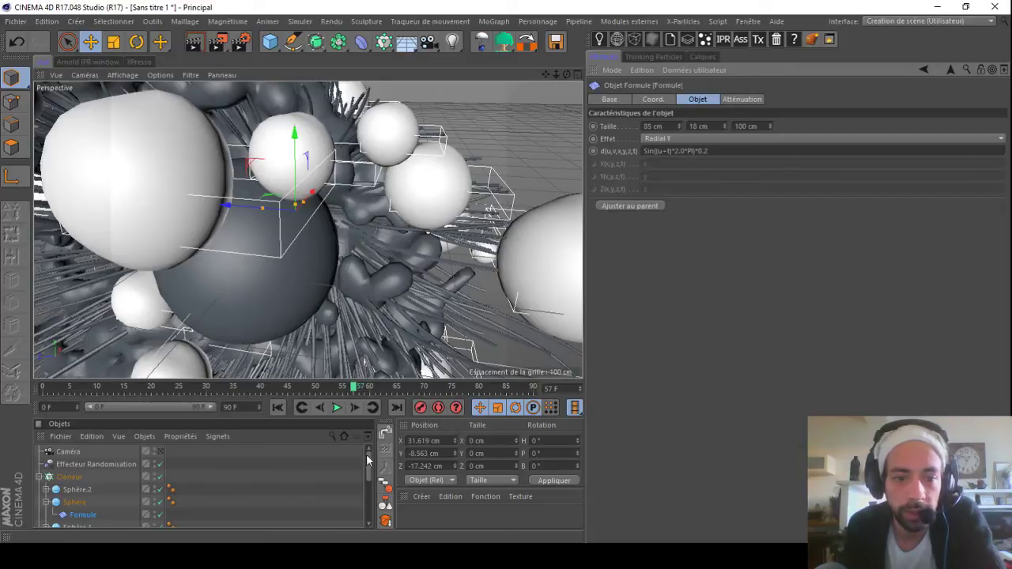
Step: Select the three spheres inside the Cloner and scale them down slightly together
key("h")
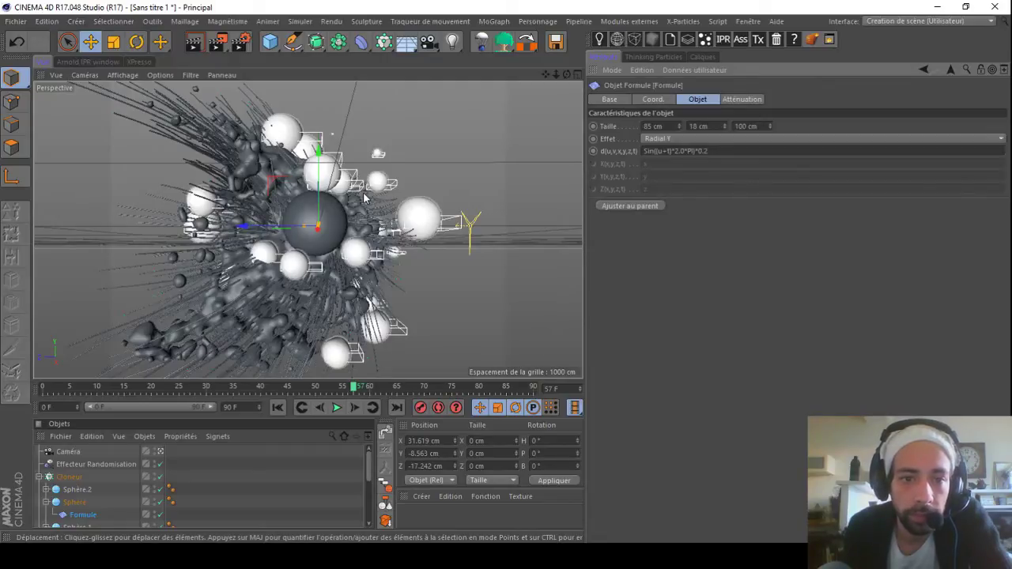
left_click(40, 478)
left_click(74, 478)
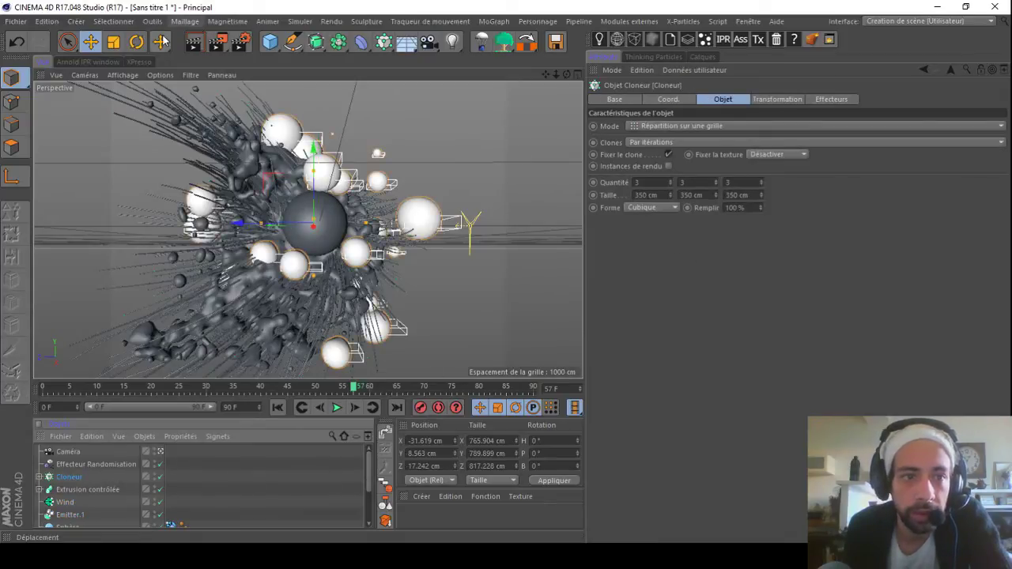
left_click(39, 478)
left_click(46, 503)
left_click(77, 491)
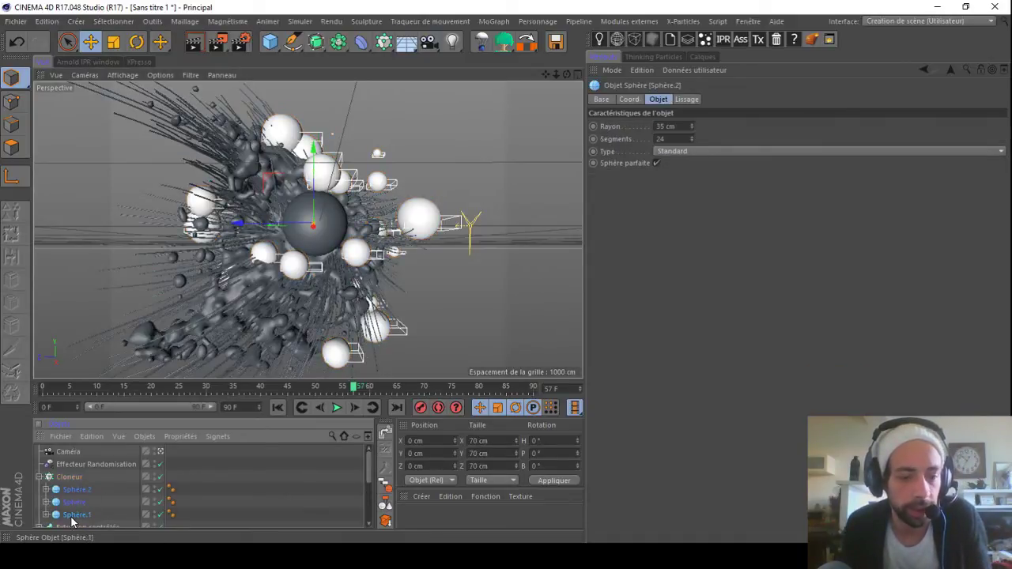
left_click(108, 45)
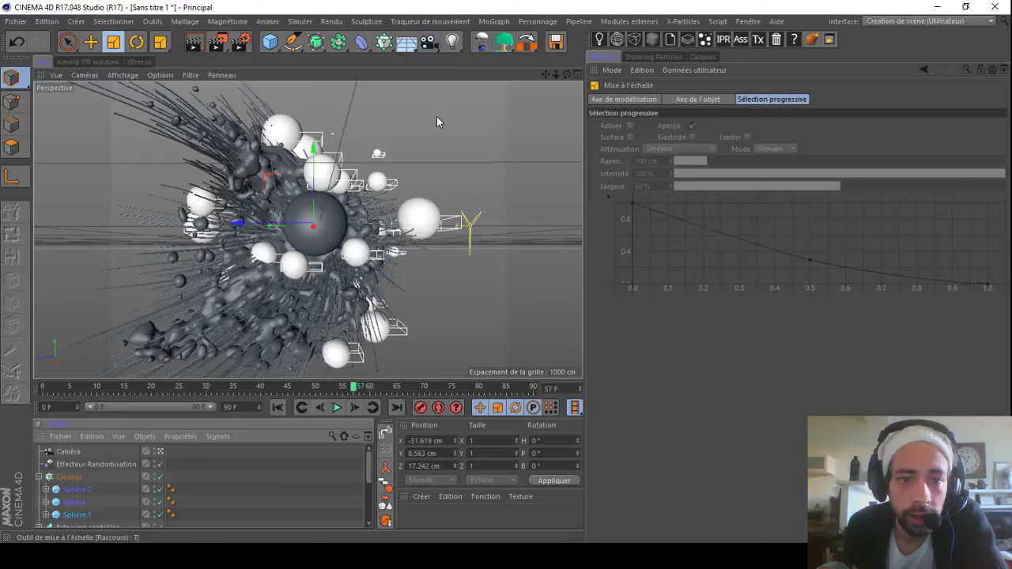
left_click_drag(435, 117, 352, 196)
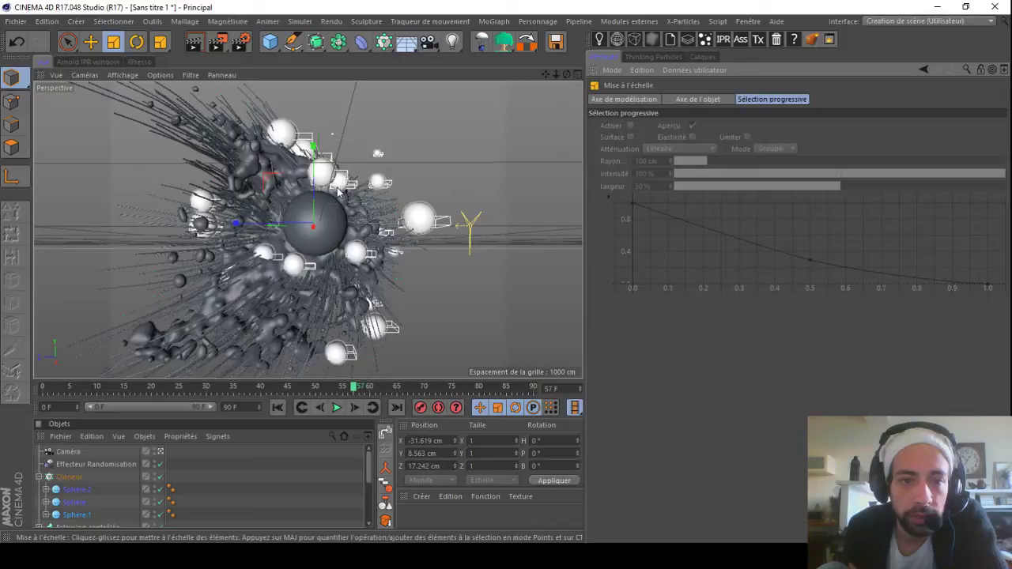
Step: Add a Platonic solid and move it beside the upper clones, to about X 114, Y 260, Z -214 cm
left_click(38, 478)
left_click_drag(270, 45, 419, 131)
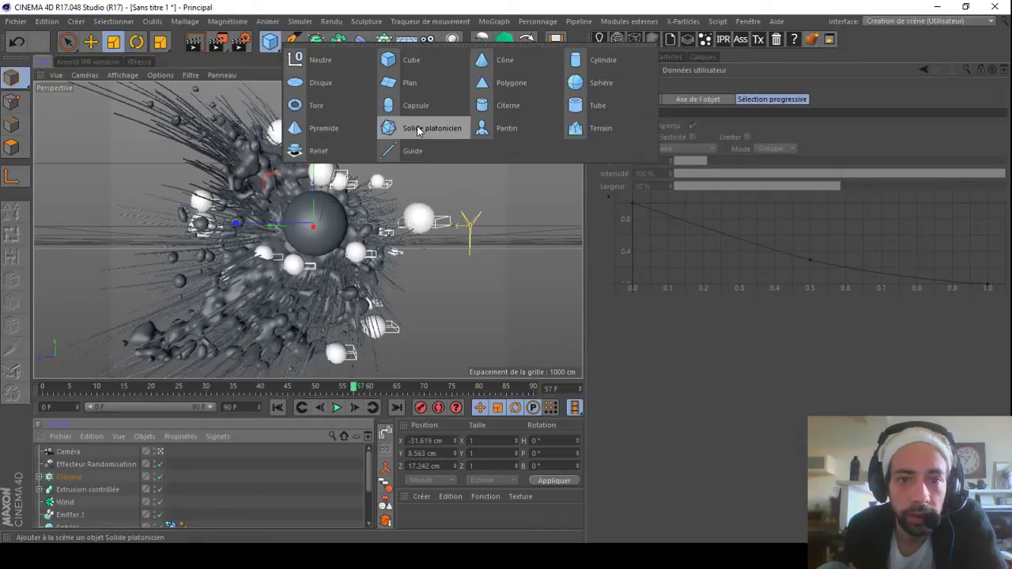
left_click(419, 131)
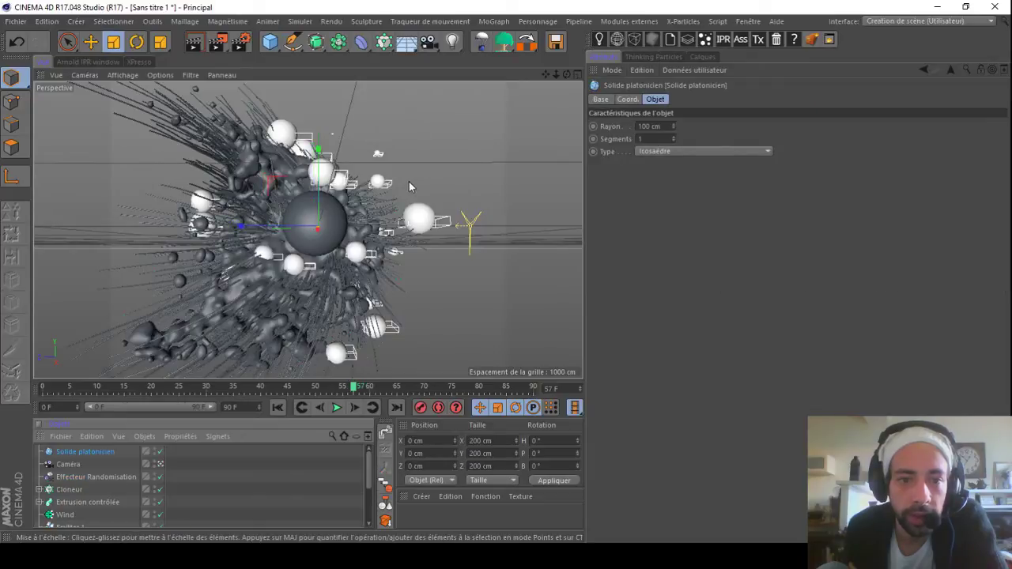
left_click(91, 42)
left_click_drag(281, 183, 338, 103)
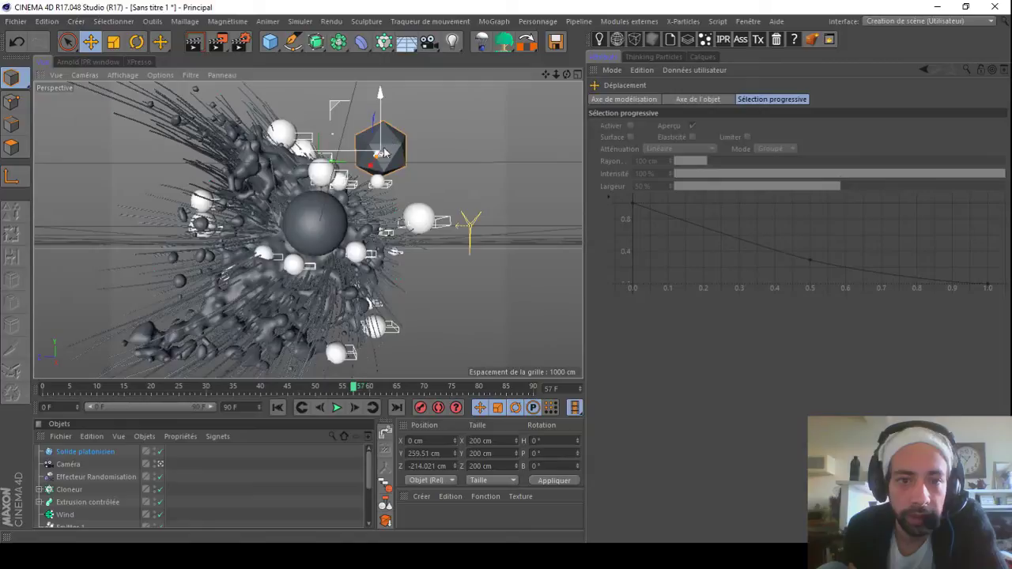
left_click_drag(371, 167, 365, 173)
Step: Scale the Platonic solid up to about 357 cm and rotate it to about H 26°, P 14°, B 33°
left_click(114, 42)
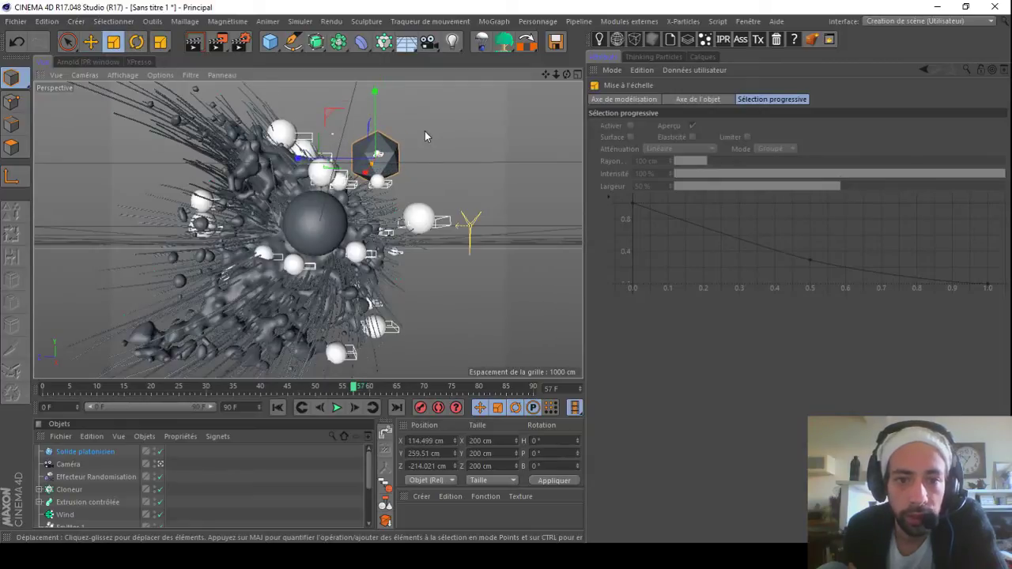
left_click_drag(425, 131, 729, 121)
left_click(137, 42)
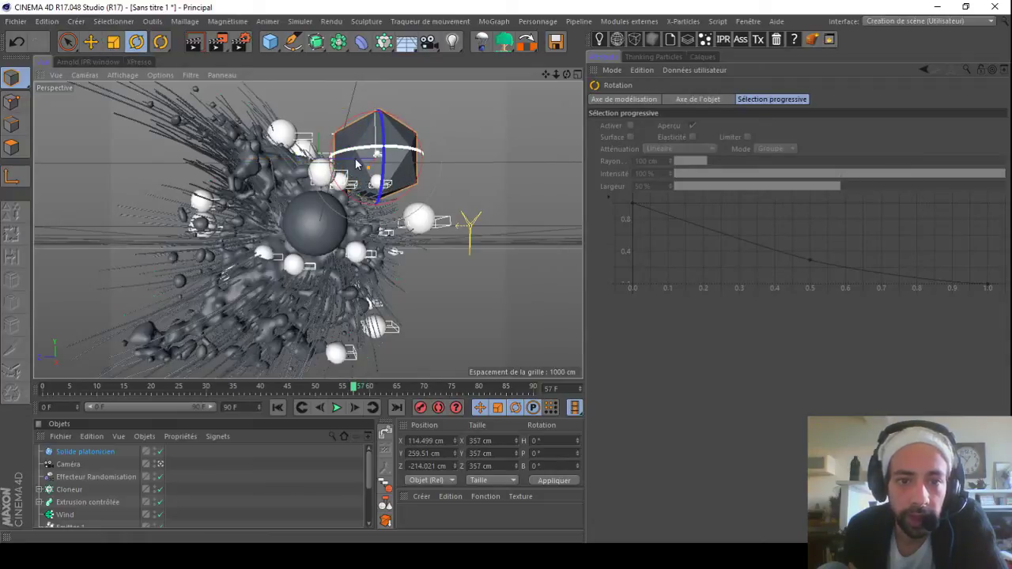
left_click_drag(375, 150, 395, 123)
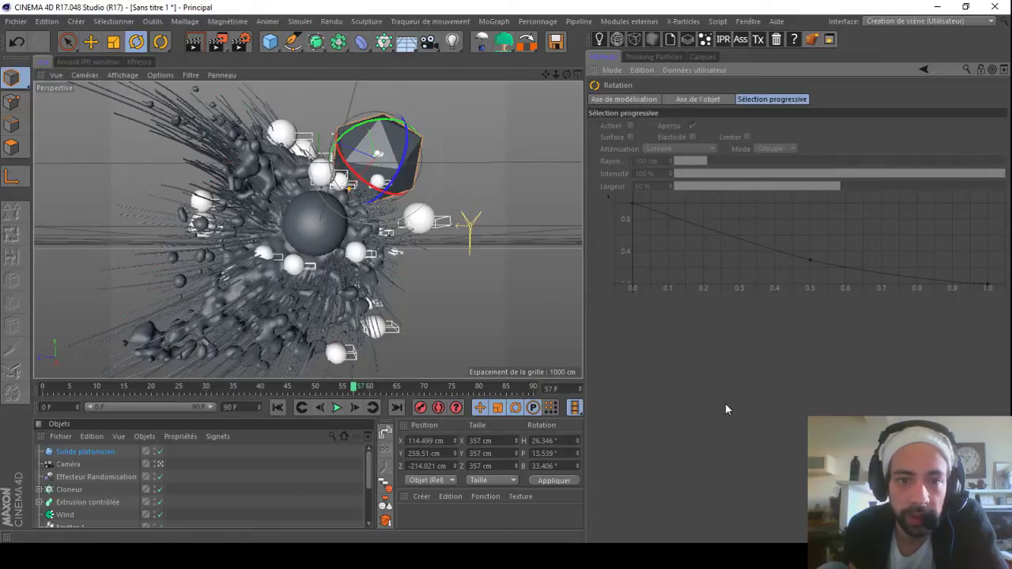
Step: Add an Atom Array (Réseau d'atomes) and make the Platonic solid its child
left_click_drag(335, 45, 481, 61)
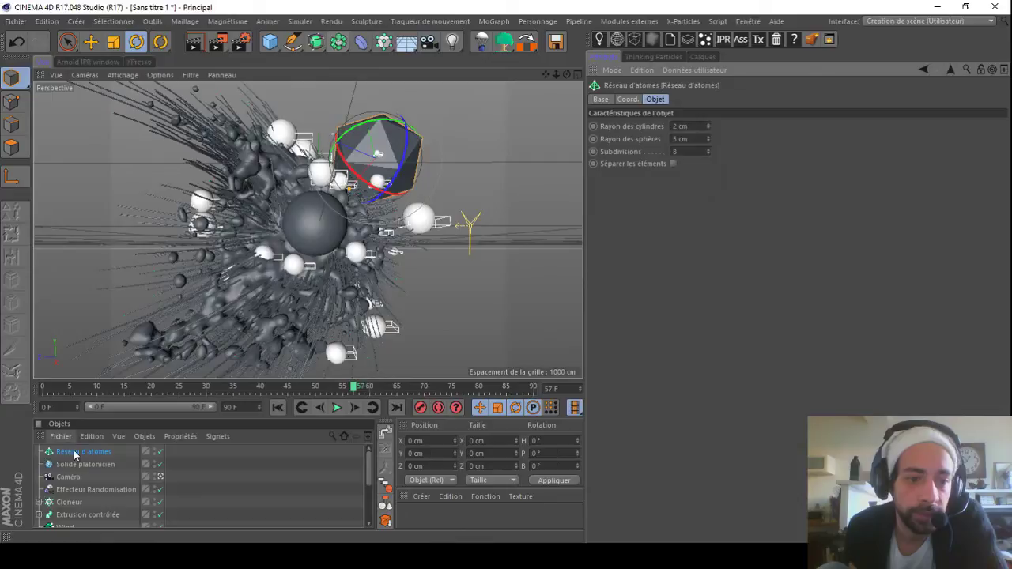
left_click_drag(84, 465, 84, 453)
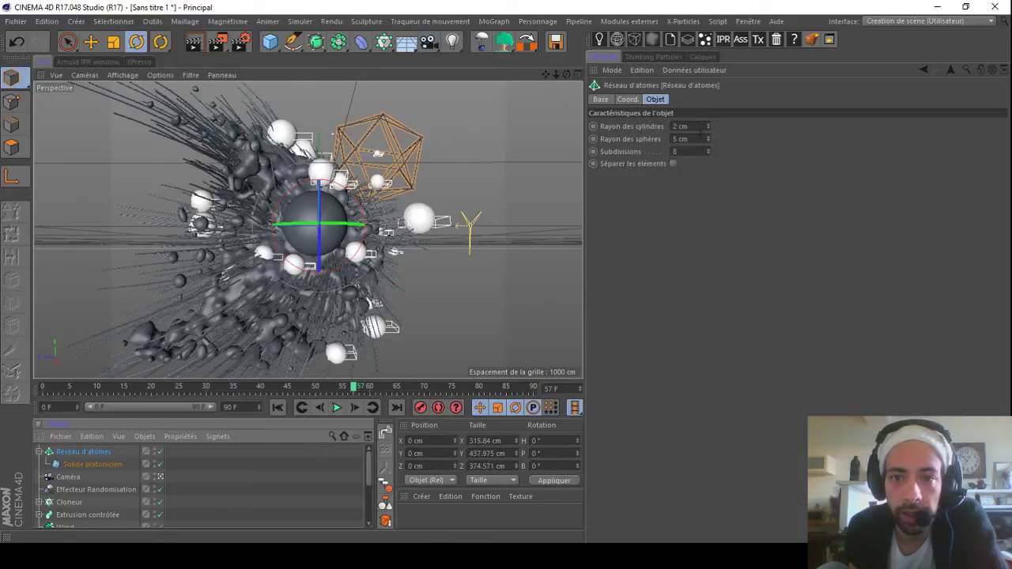
Step: Set the Atom Array's sphere radius to 10 cm
double_click(702, 140)
type("10")
key("Return")
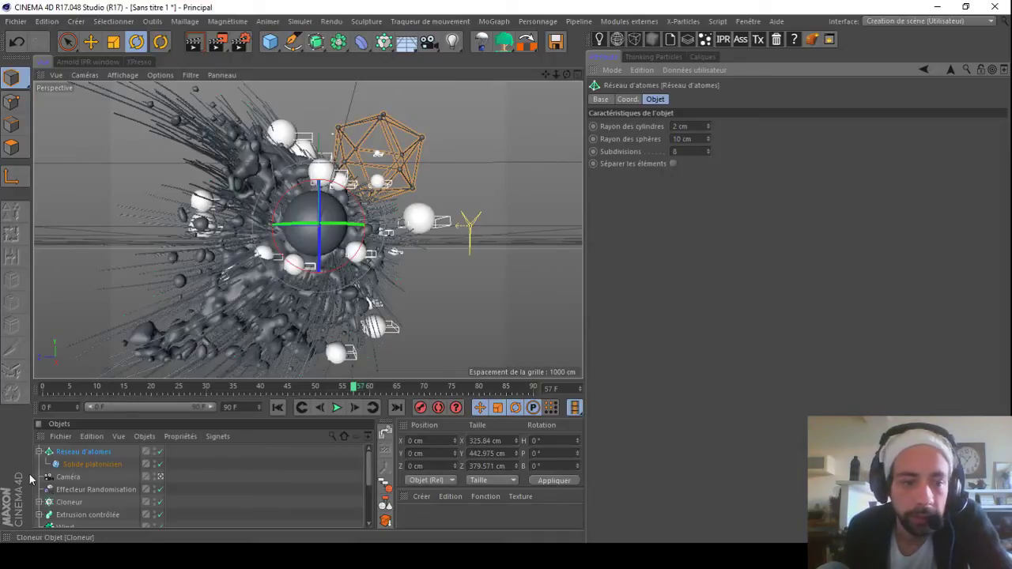
Step: Rotate the Platonic solid to about H 31°, P 22°, B 56° and scale it up to about 496 cm
left_click(89, 464)
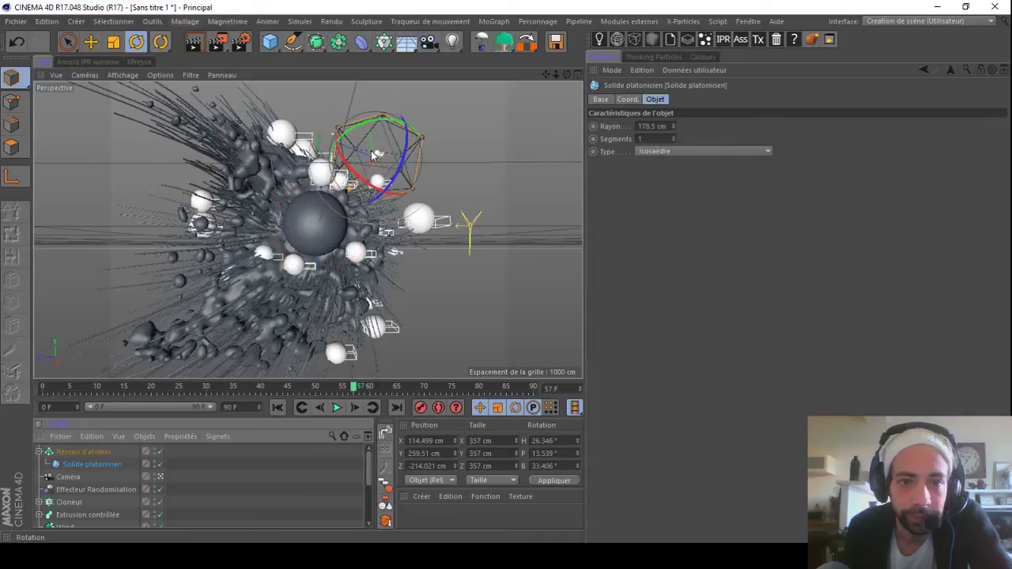
left_click_drag(382, 166, 396, 143)
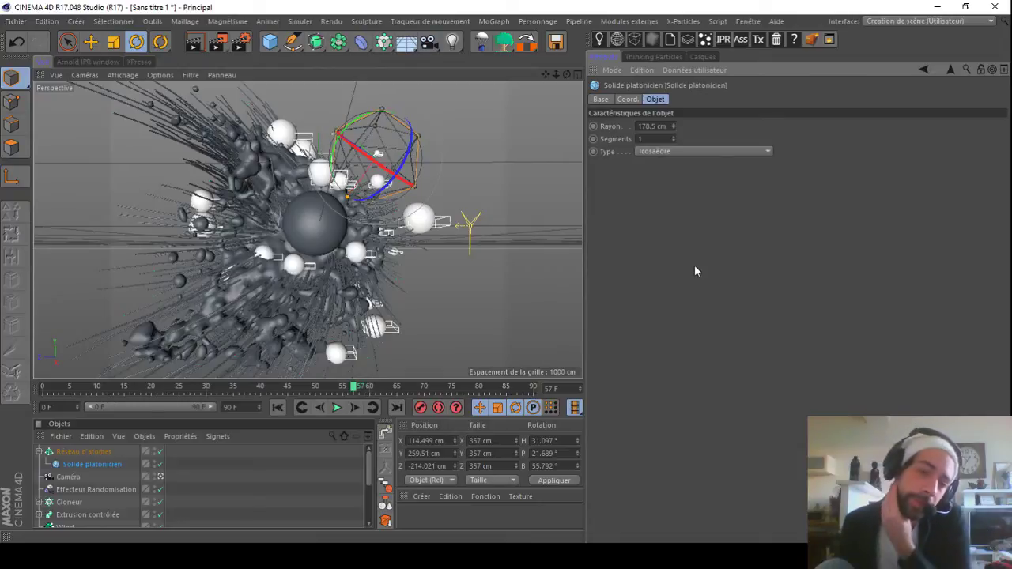
left_click(114, 43)
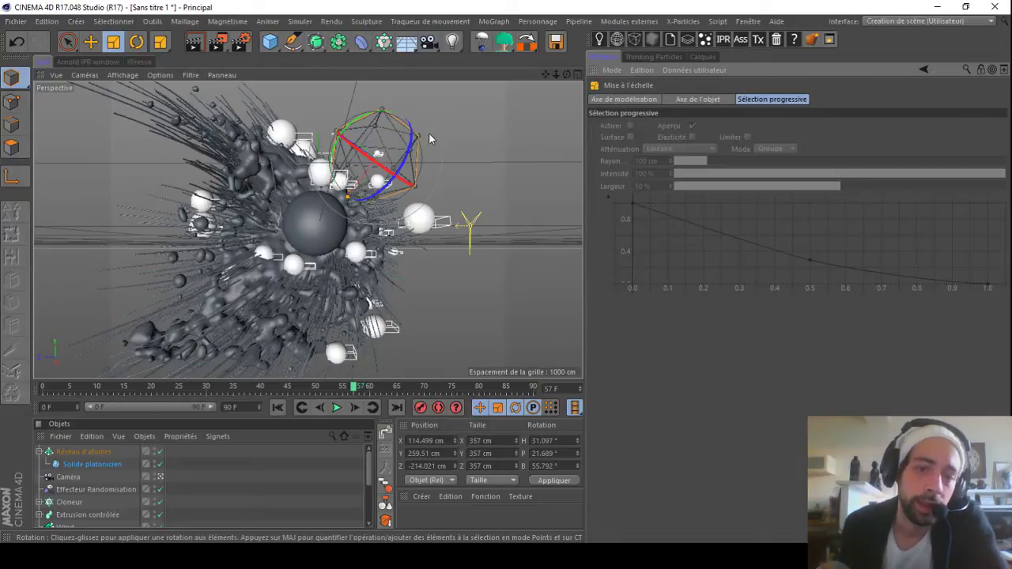
left_click_drag(468, 143, 584, 123)
left_click_drag(378, 150, 363, 126)
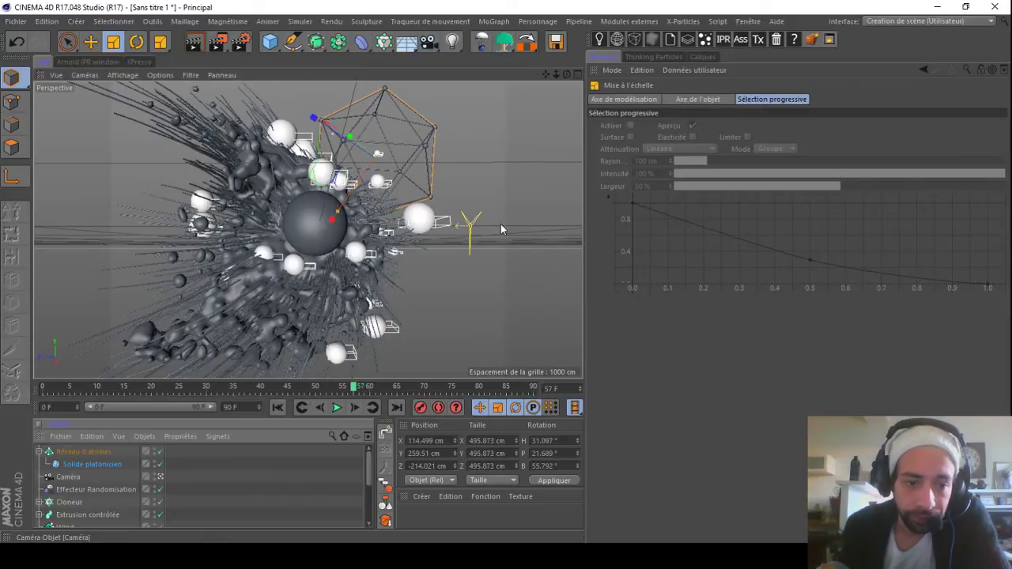
Step: Reposition the enlarged Platonic solid nearer the central burst, to about X 22, Y 205, Z -162 cm
scroll(409, 309, "up", 5)
left_click_drag(556, 73, 574, 77)
left_click(91, 42)
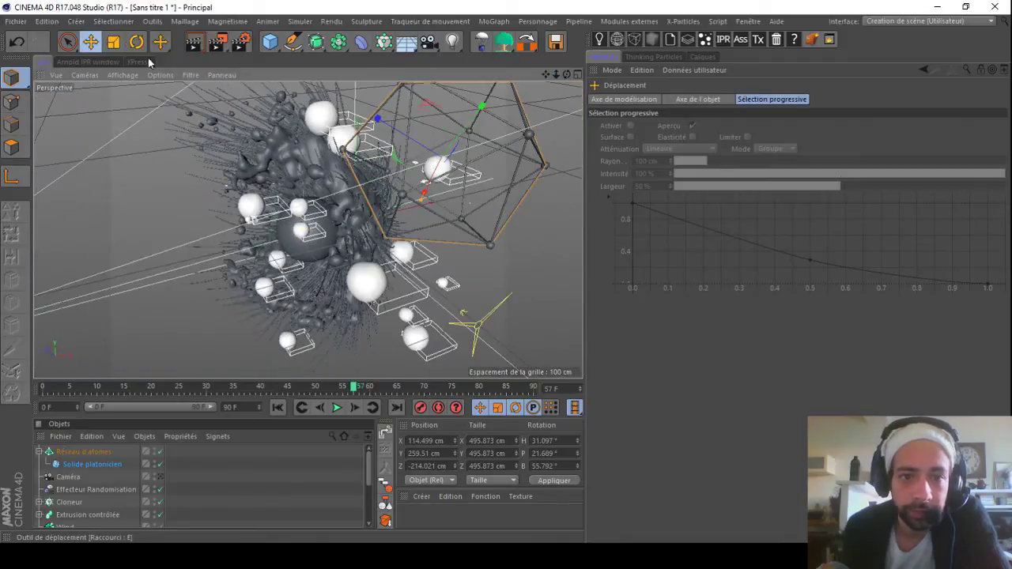
left_click_drag(426, 110, 380, 120)
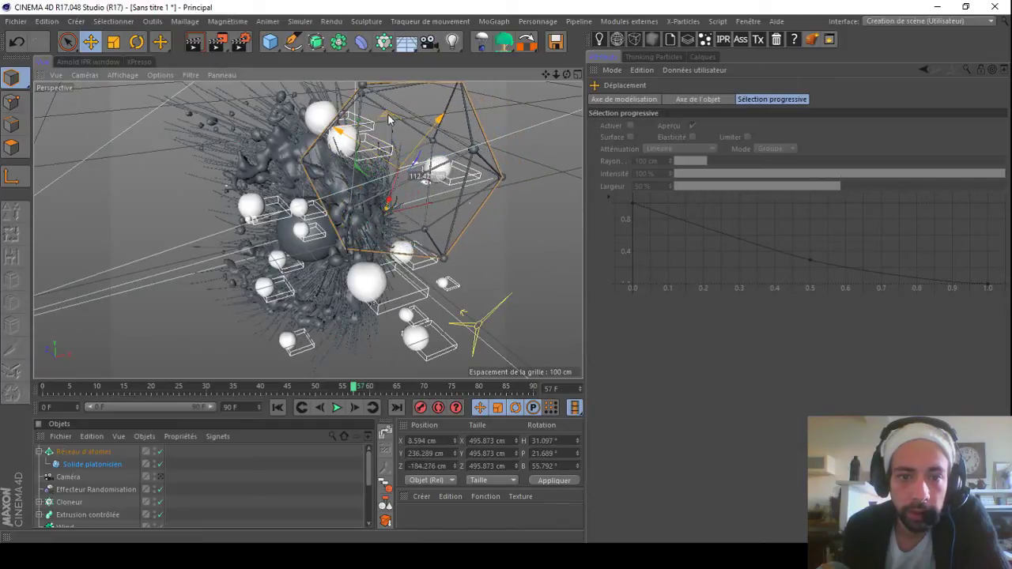
left_click(159, 478)
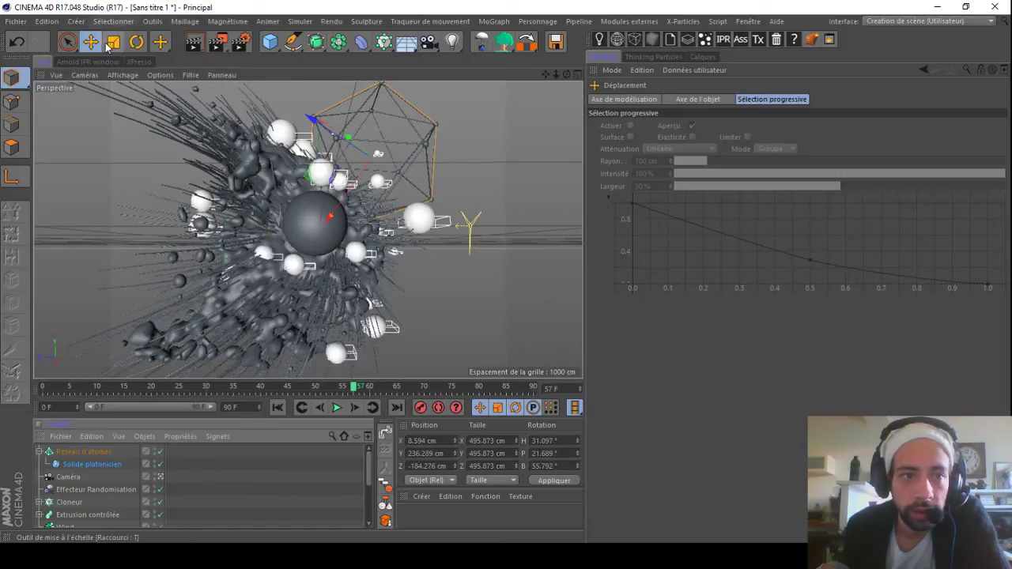
left_click_drag(352, 192, 343, 200)
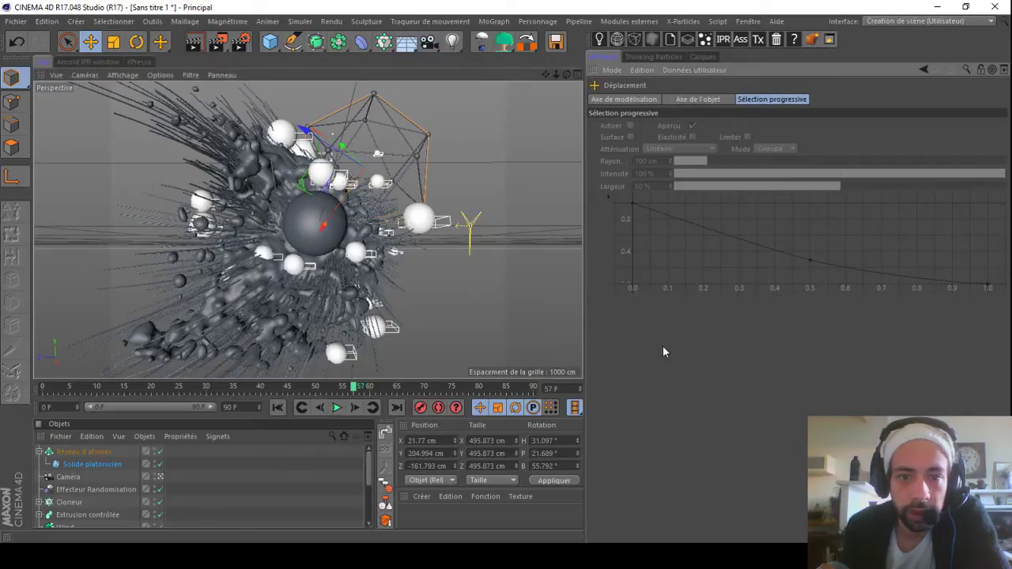
Step: Duplicate the Atom Array with its Platonic solid and scale the copy down to about 227 × 223 × 233 cm
left_click(54, 452)
left_click(39, 451)
left_click_drag(69, 451, 69, 449, "ctrl")
left_click(114, 42)
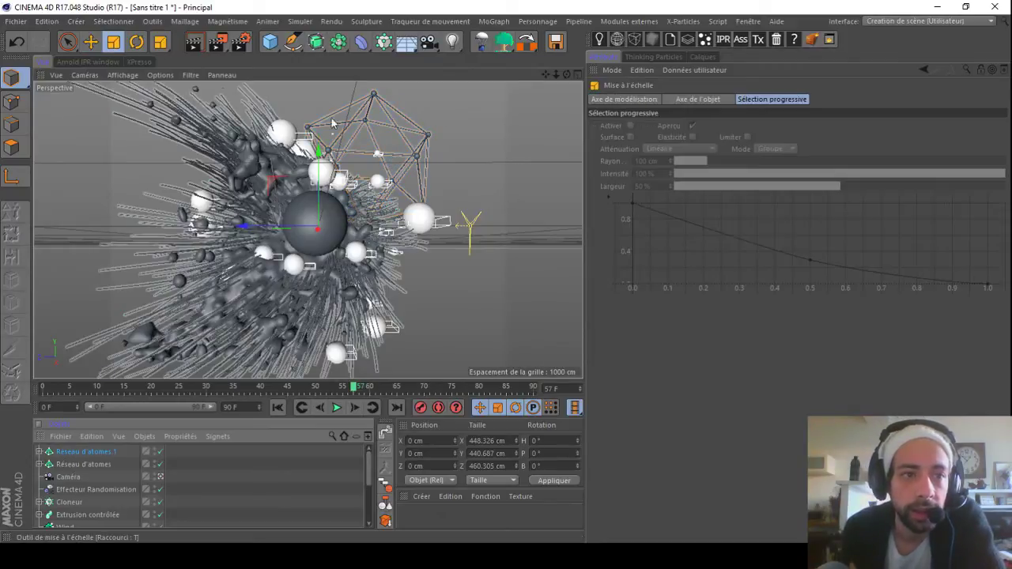
left_click_drag(444, 112, 356, 174)
key("e")
left_click_drag(271, 183, 229, 155)
key("t")
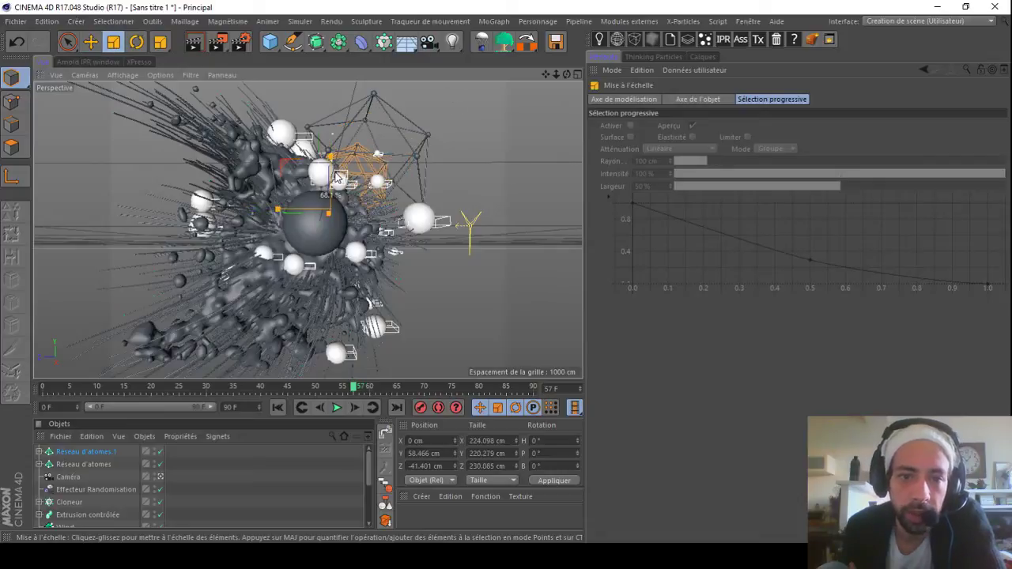
Step: Place the smaller Atom Array inside the larger one at about X -13, Y 148, Z -103 cm, rotated to about H 40°, P 16°, B -2°
key("e")
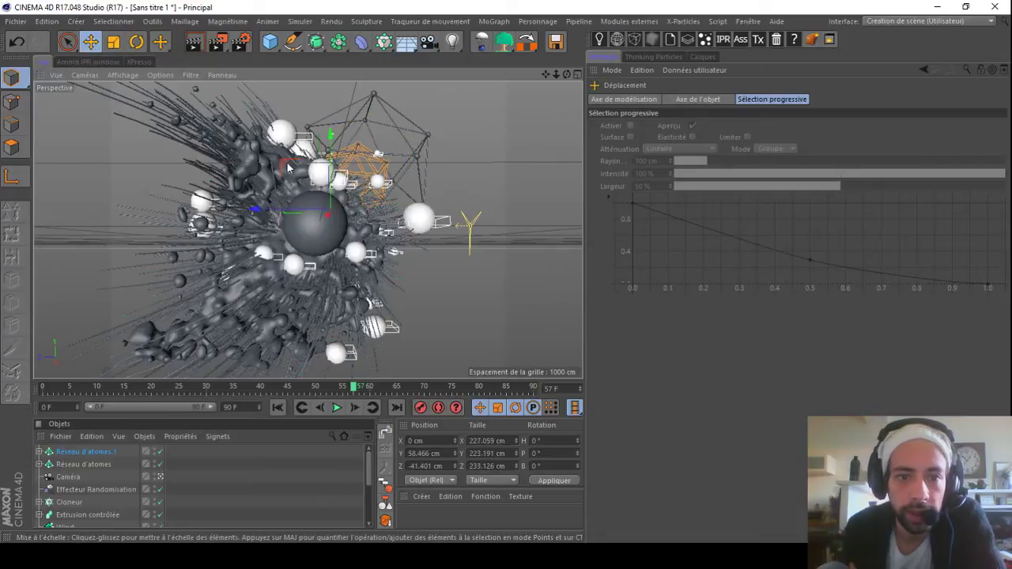
left_click_drag(285, 168, 332, 156)
key("r")
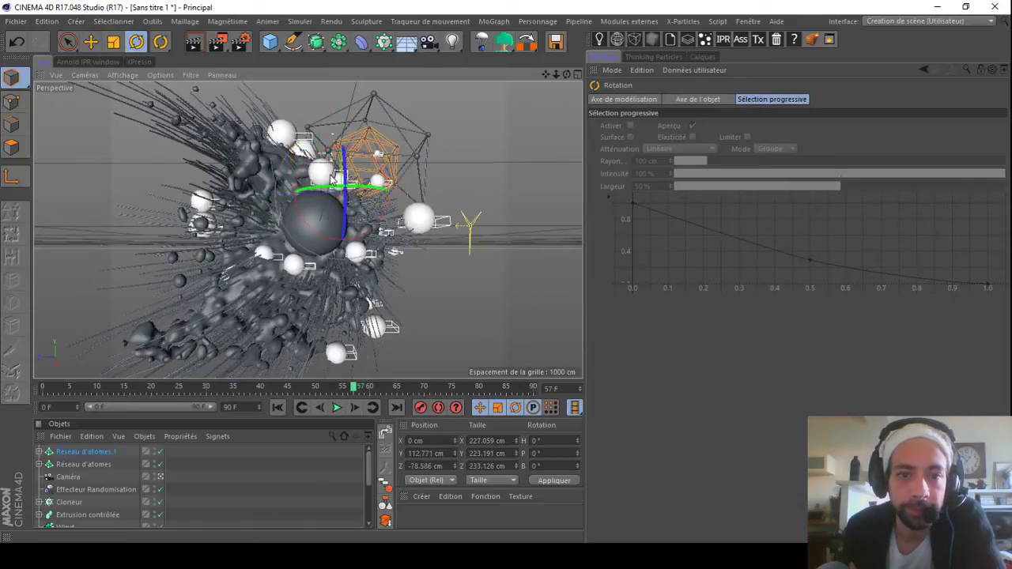
left_click_drag(355, 164, 379, 190)
left_click(91, 42)
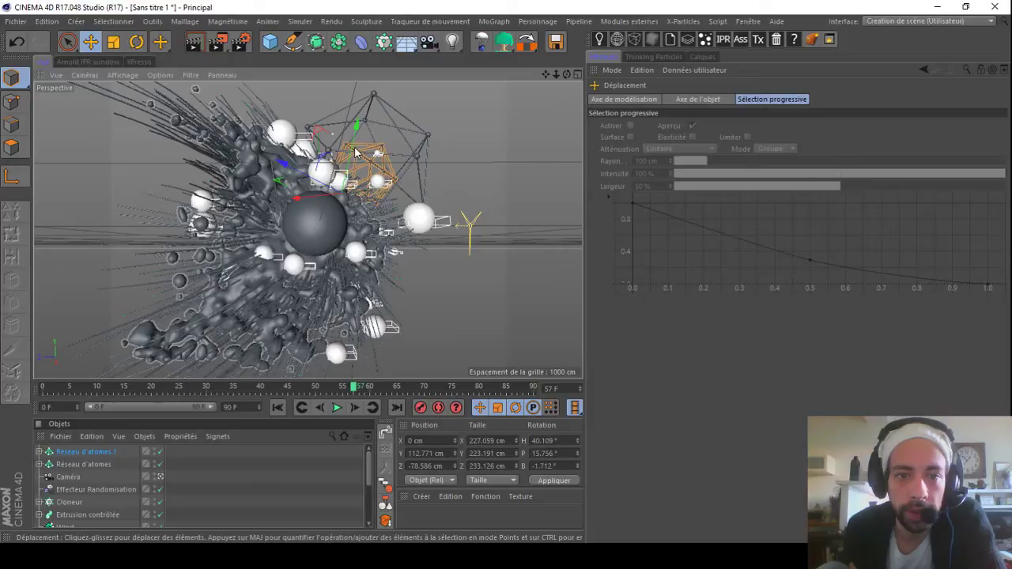
left_click_drag(356, 154, 359, 141)
left_click_drag(315, 184, 367, 132)
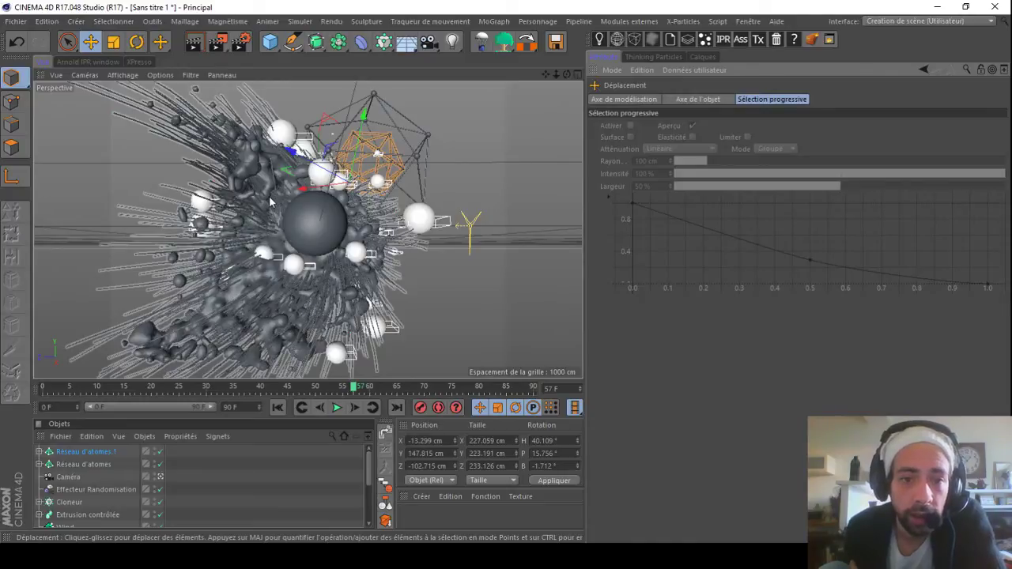
Step: Add a cube and scale it up to about 2517 cm so it encloses the whole scene and the camera
left_click(159, 477)
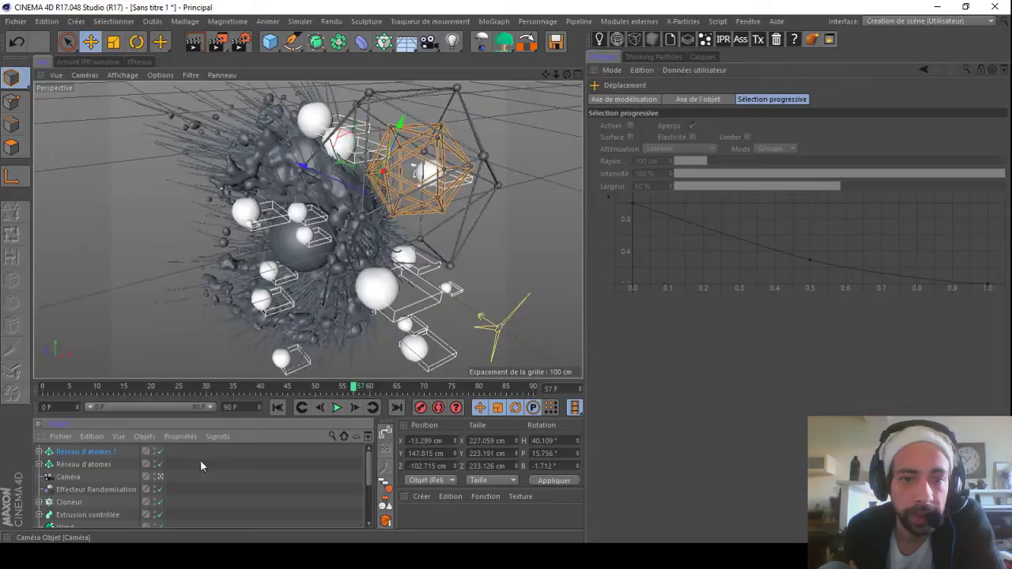
left_click_drag(559, 80, 378, 70)
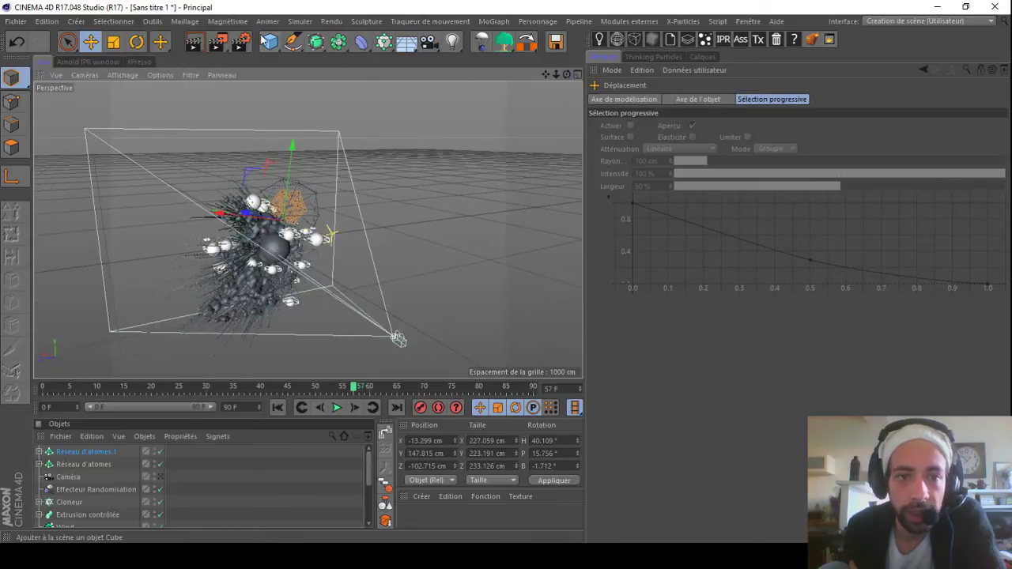
left_click(270, 43)
key("t")
left_click_drag(458, 188, 1011, 190)
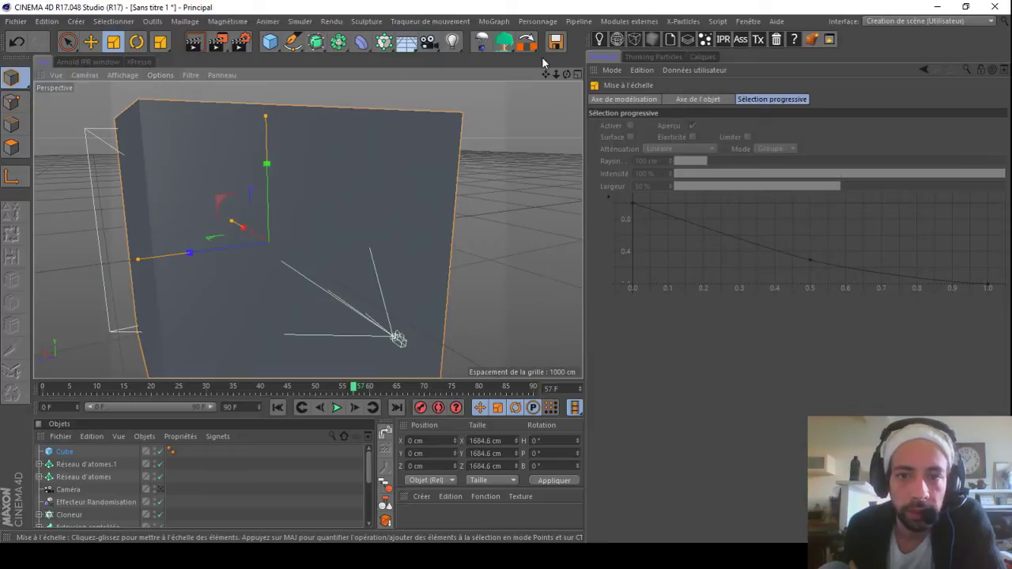
left_click_drag(545, 74, 522, 95)
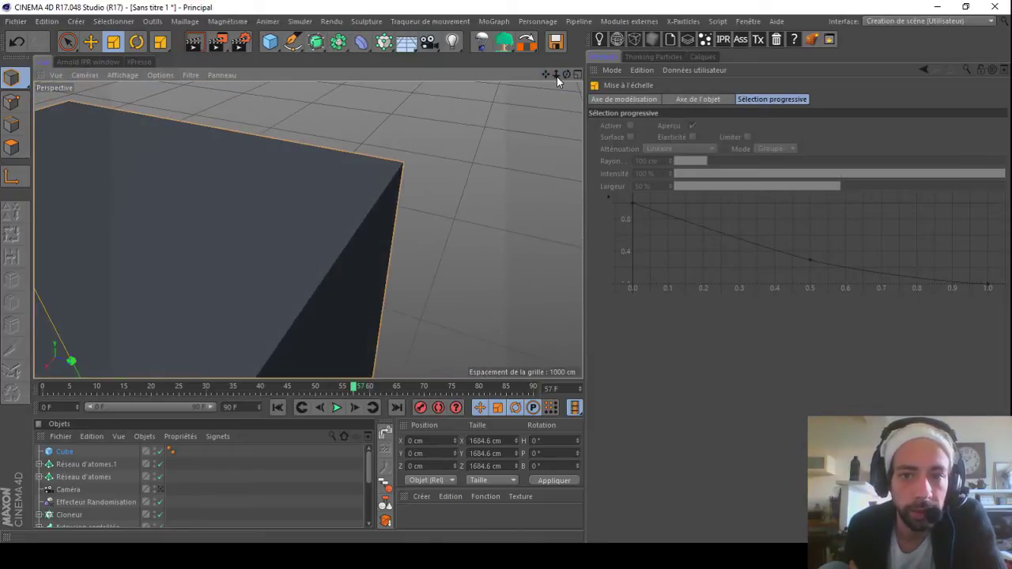
mouse_move(557, 76)
left_mouse_down()
mouse_move(536, 77)
mouse_move(548, 72)
left_mouse_up()
mouse_move(506, 186)
left_mouse_down()
mouse_move(564, 186)
mouse_move(488, 192)
left_mouse_up()
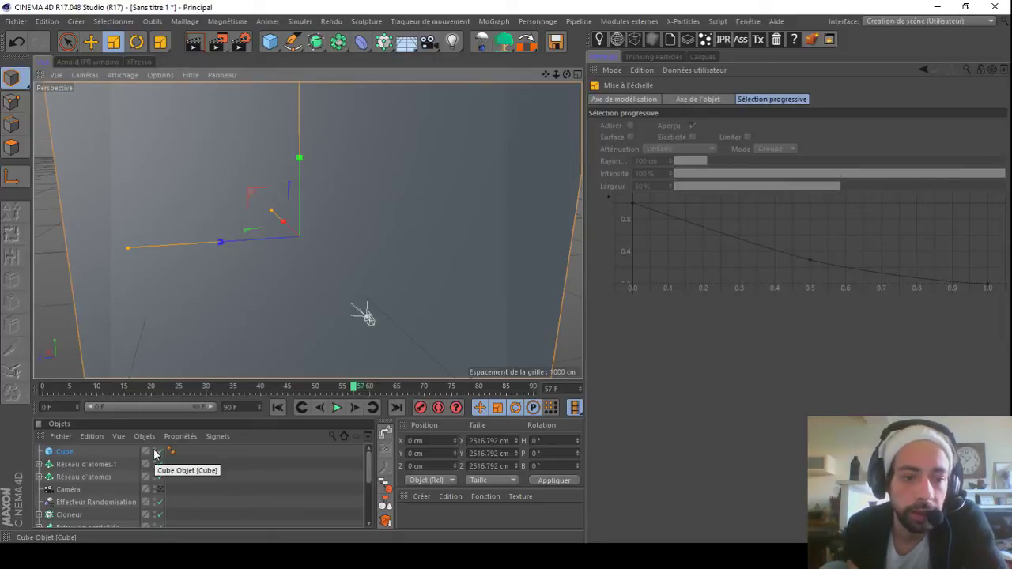
Step: Give the cube an Arnold Parameters tag and turn off its Primary visibility
right_click(68, 456)
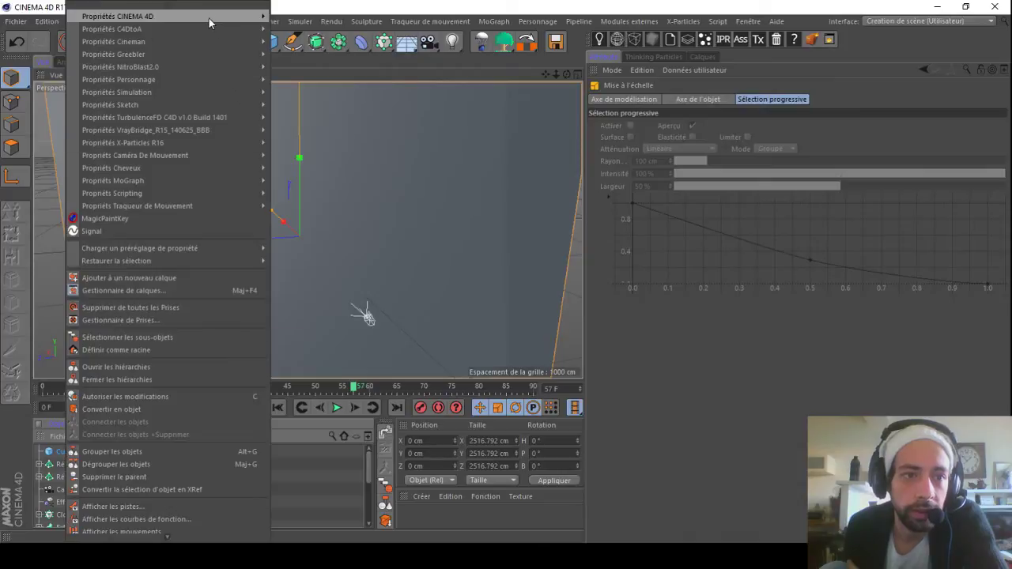
mouse_move(158, 22)
left_click(312, 29)
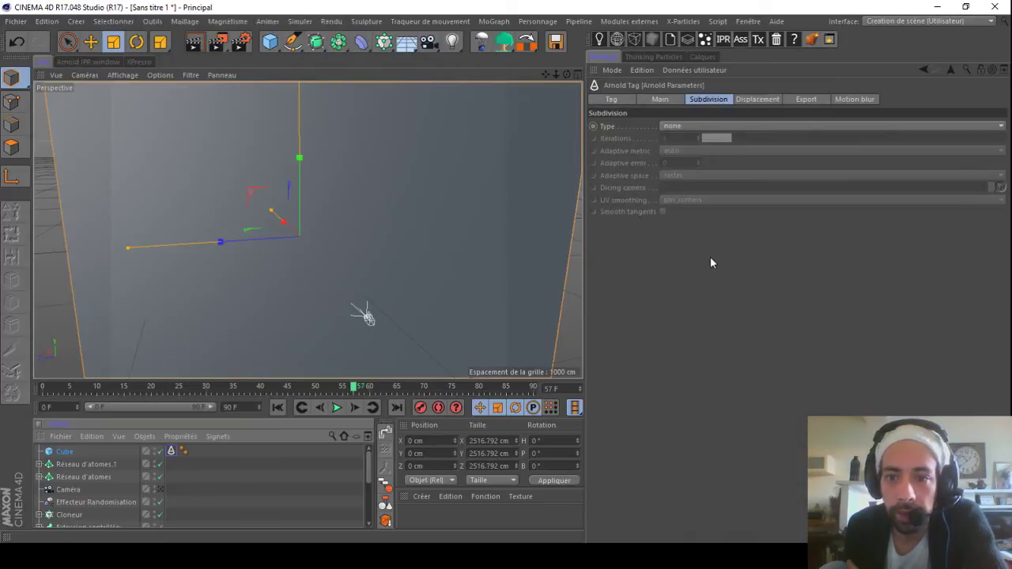
left_click(661, 100)
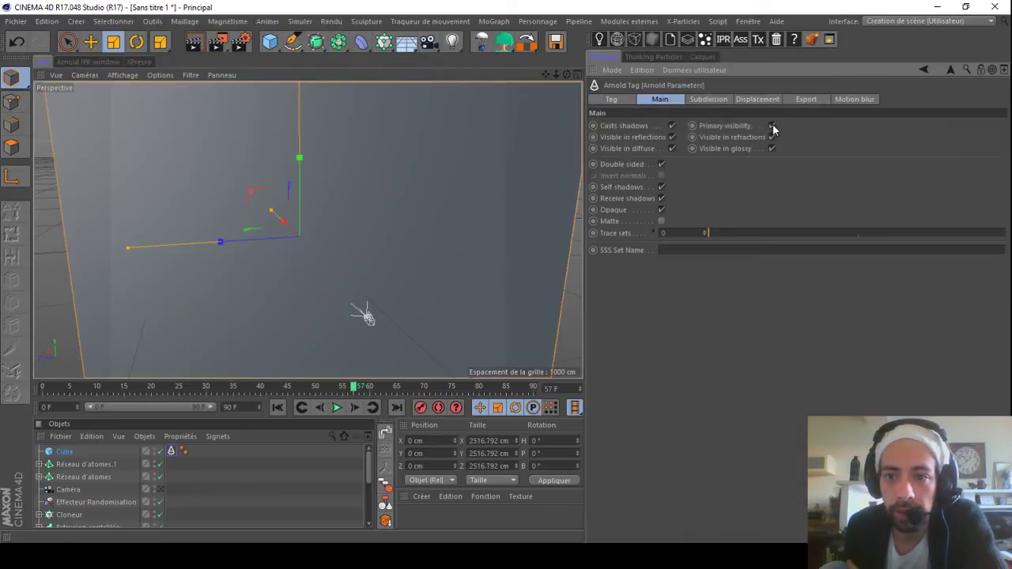
left_click(661, 164)
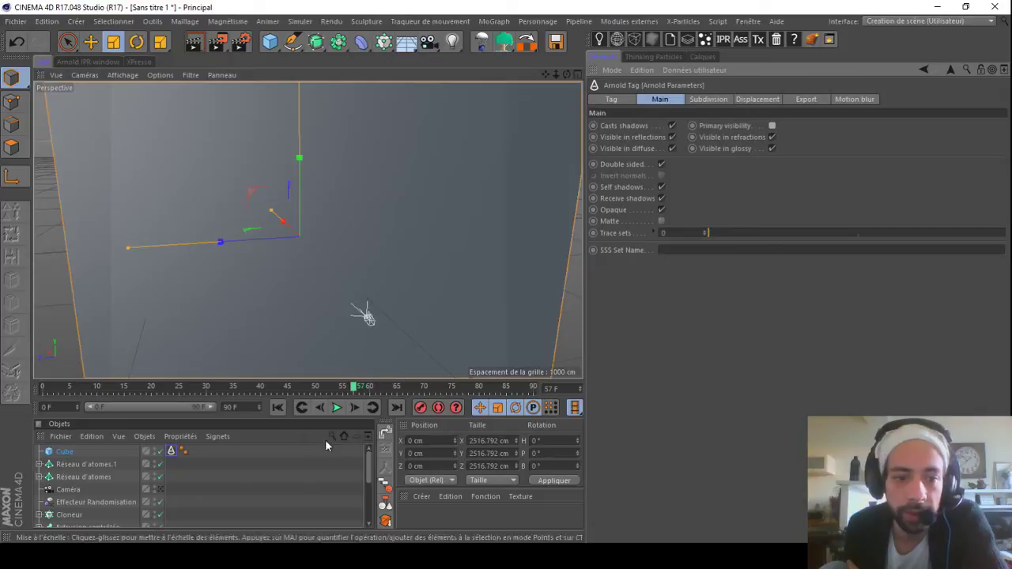
Step: Return to the scene camera's view and hide the cube in the viewport
left_click(160, 490)
left_click(162, 490)
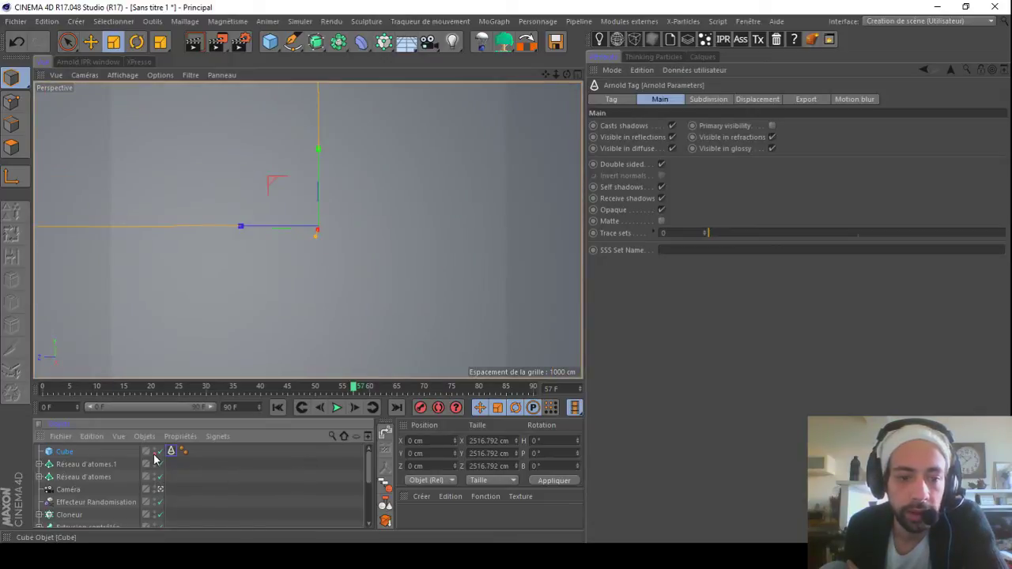
left_click(156, 452)
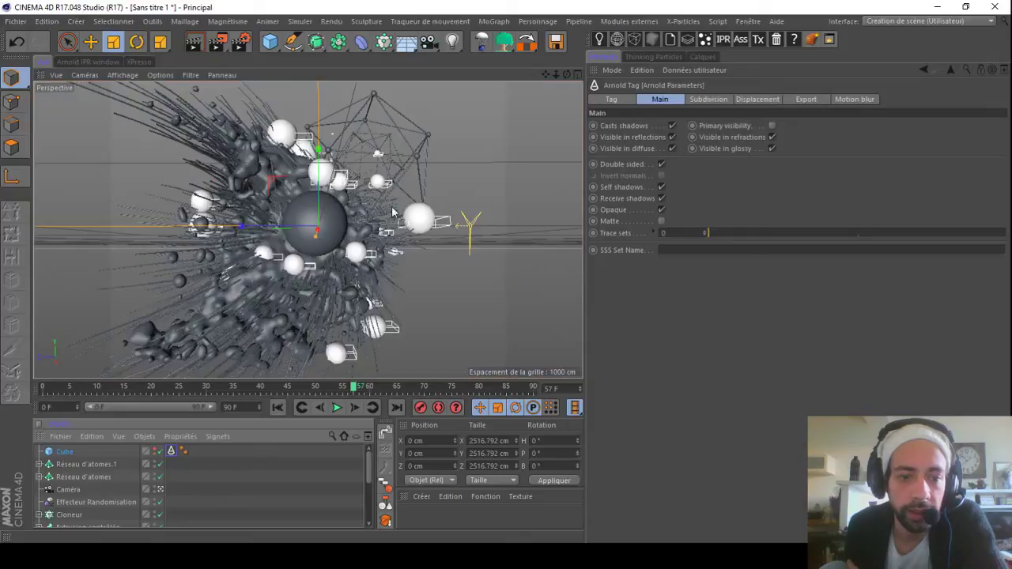
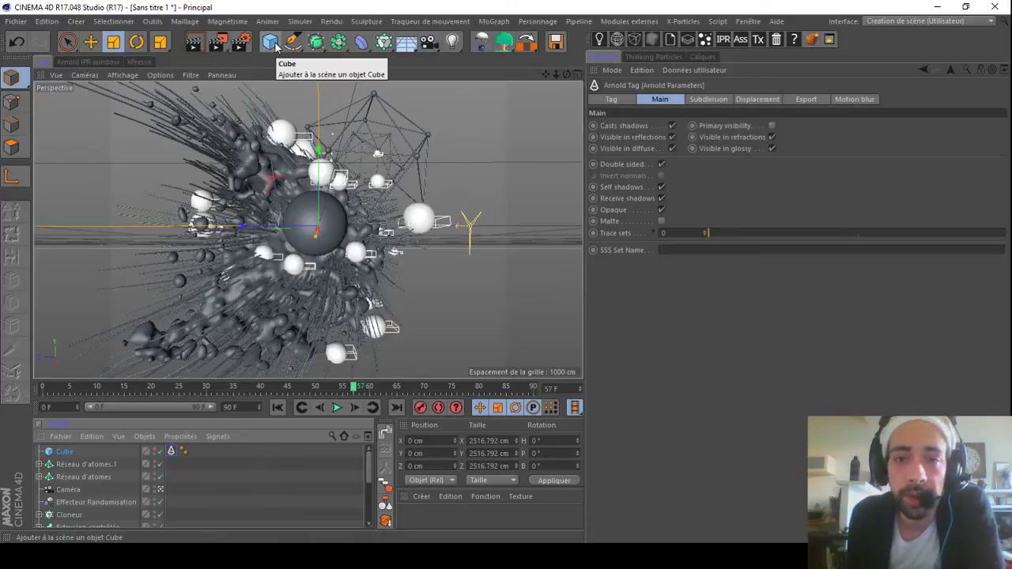
Step: Add an Arnold quad light to the scene
left_click(599, 40)
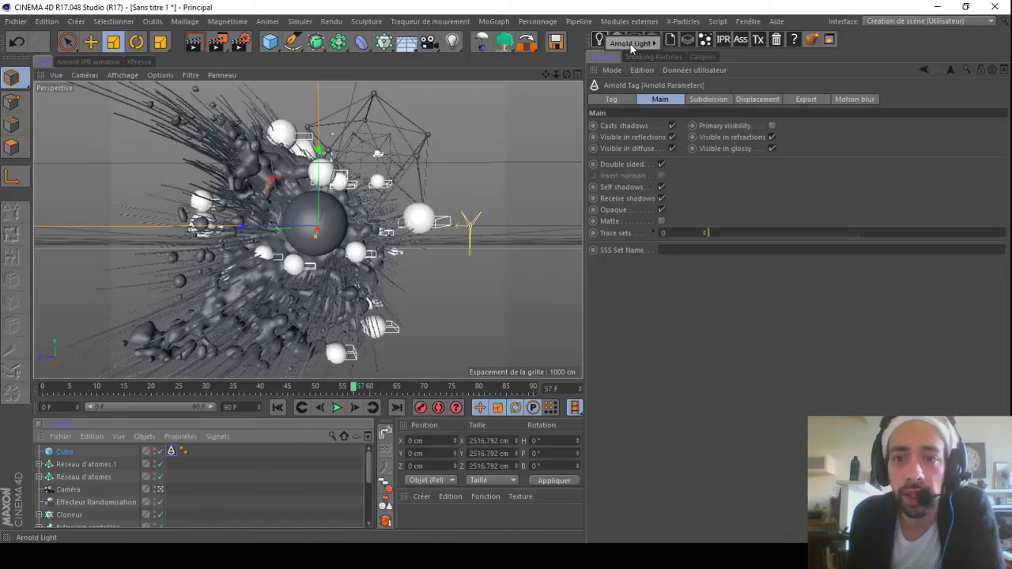
mouse_move(632, 43)
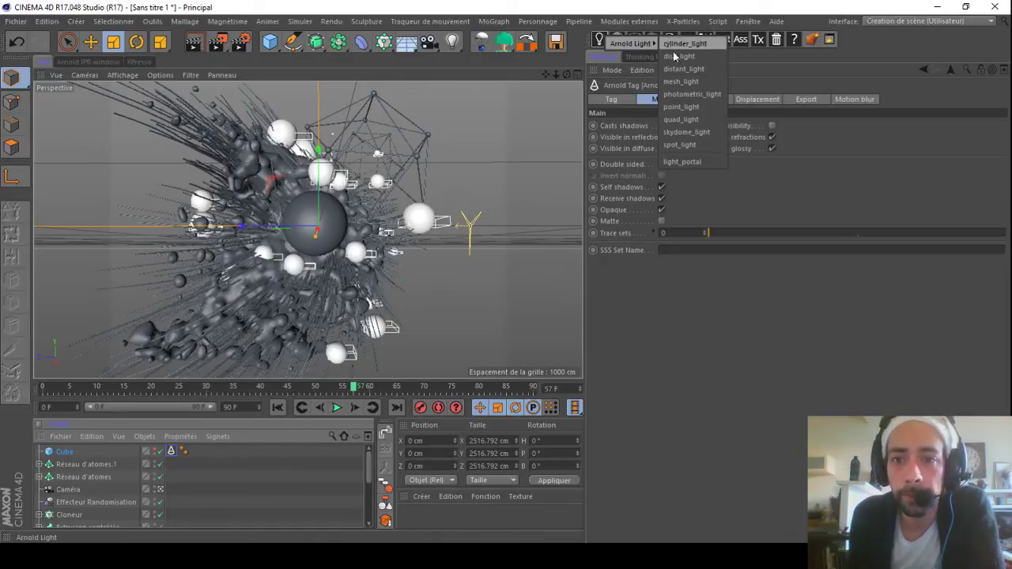
left_click(688, 118)
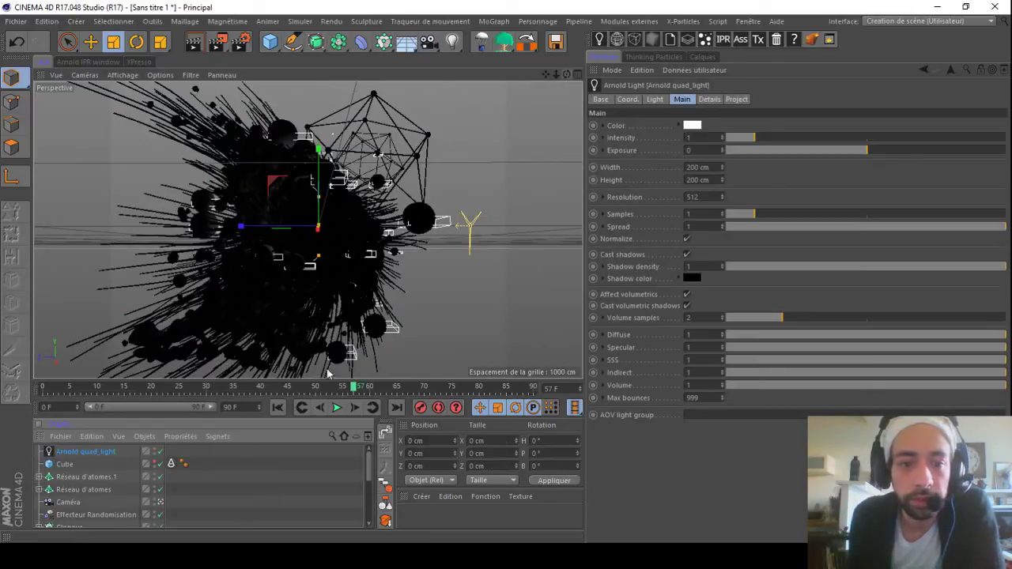
Step: Leave the scene camera view, move the quad light to about Z 571 cm and rotate its heading to about 163°
left_click(160, 502)
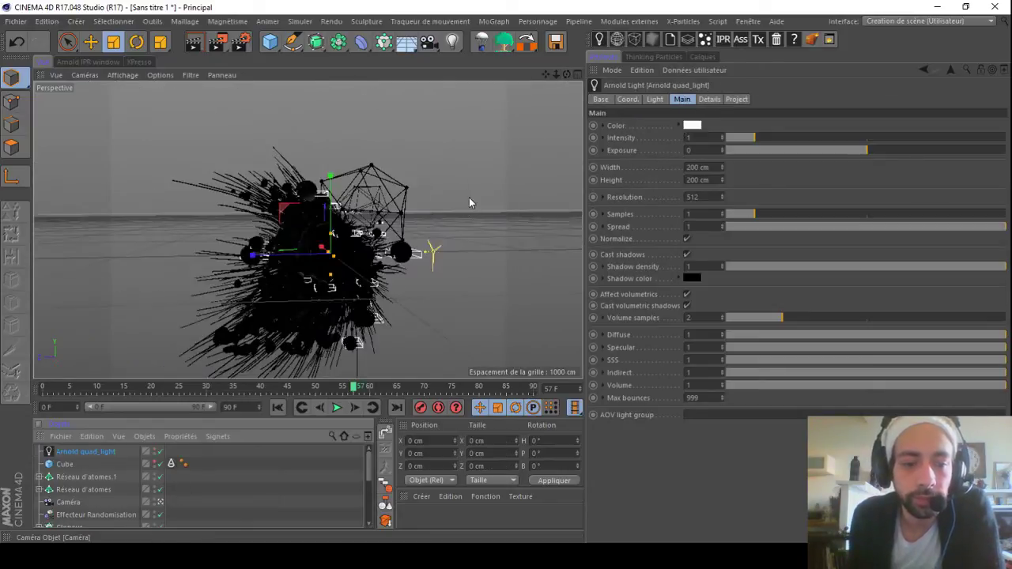
left_click_drag(469, 196, 518, 117, "alt")
scroll(518, 117, "down", 4)
left_click(92, 43)
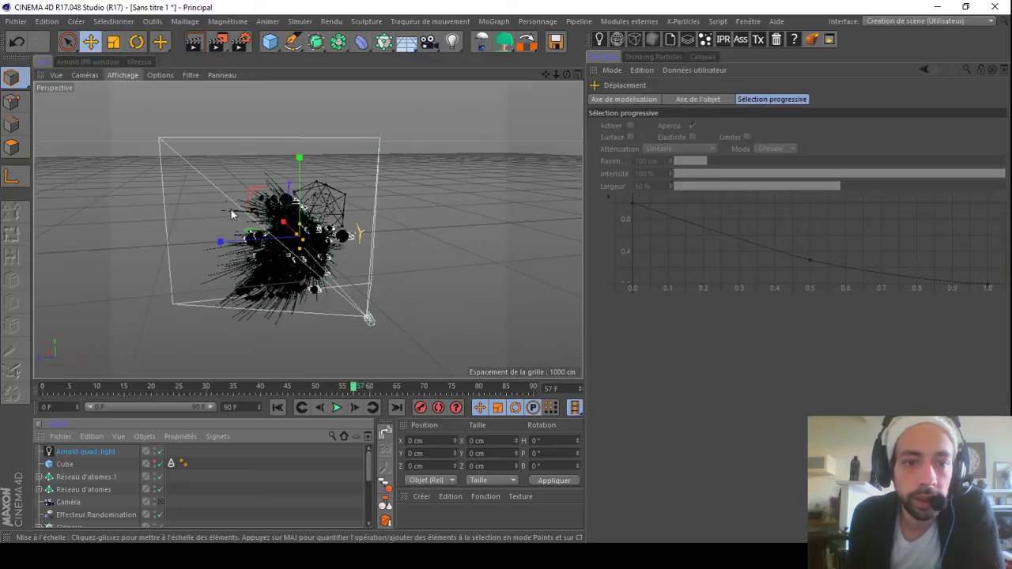
left_click_drag(250, 249, 180, 250)
key("r")
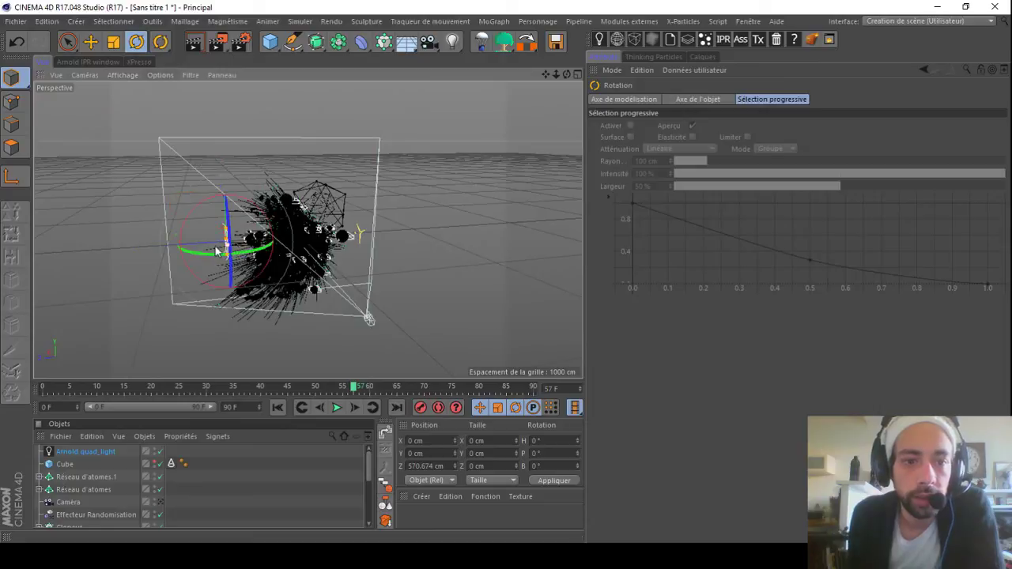
left_click_drag(214, 257, 368, 190)
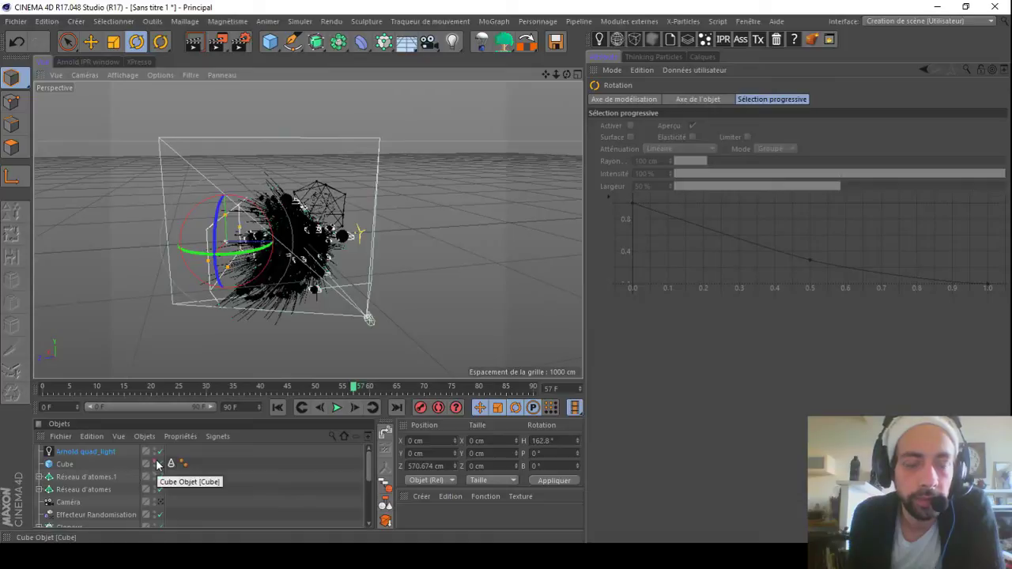
Step: Raise the quad light to about X 82, Y 360, Z 836 cm and tilt it to about H 183°, P -22°, B 8°
left_click(91, 42)
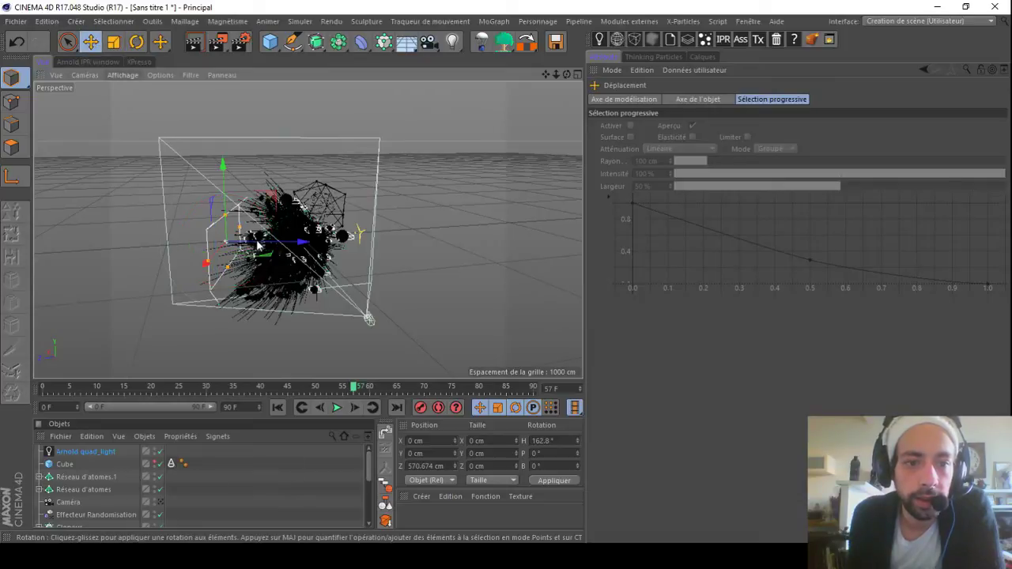
left_click_drag(258, 245, 198, 127)
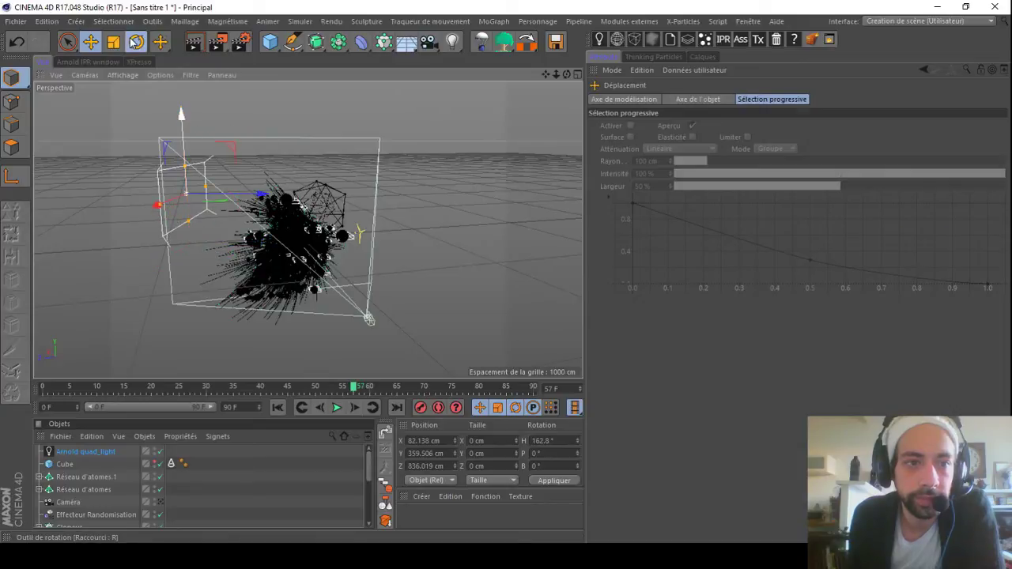
left_click(136, 42)
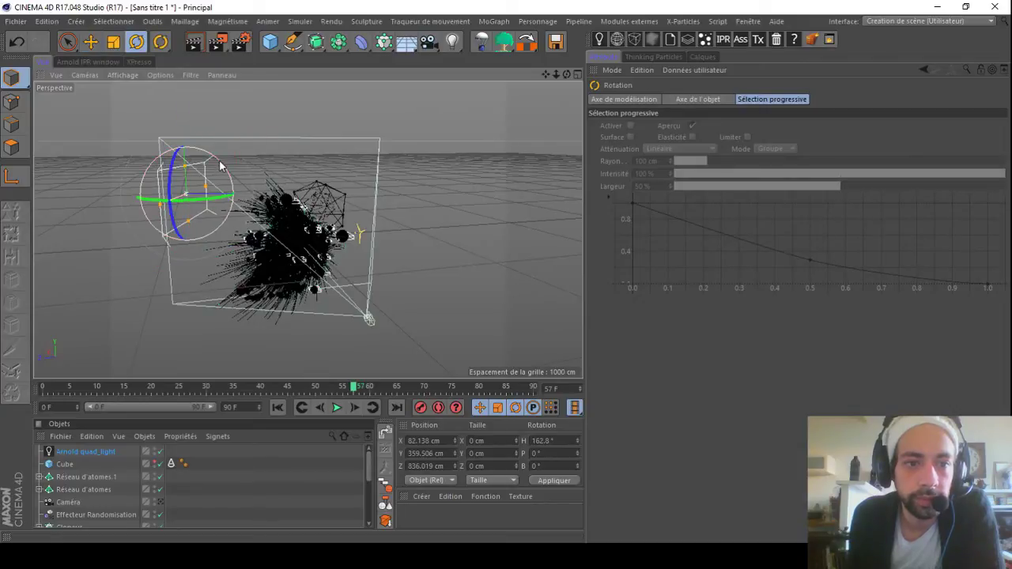
left_click_drag(225, 172, 202, 214)
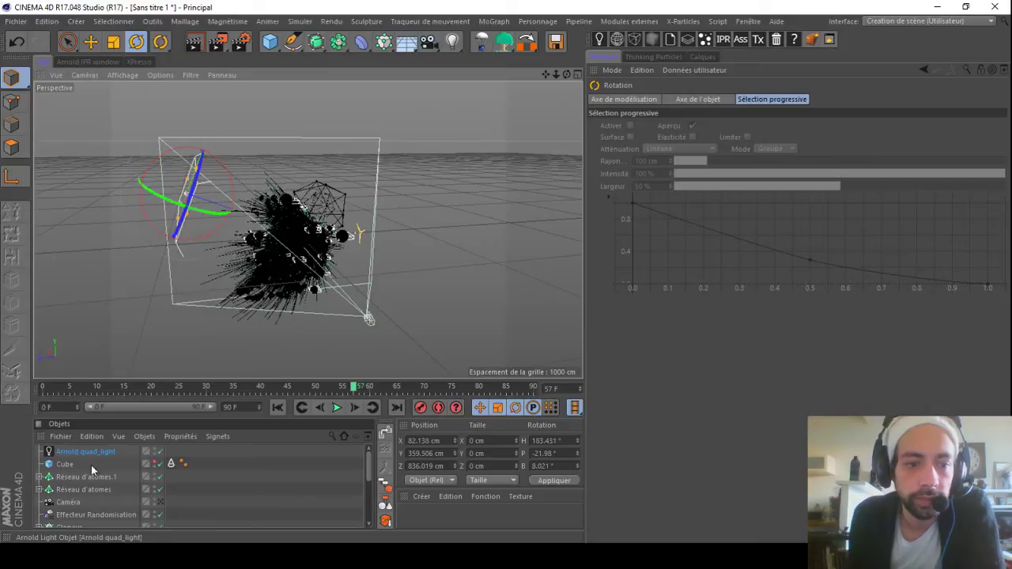
Step: Show the enclosing cube in the viewport, scale it up to about 4477 cm and hide it again
left_click(155, 462)
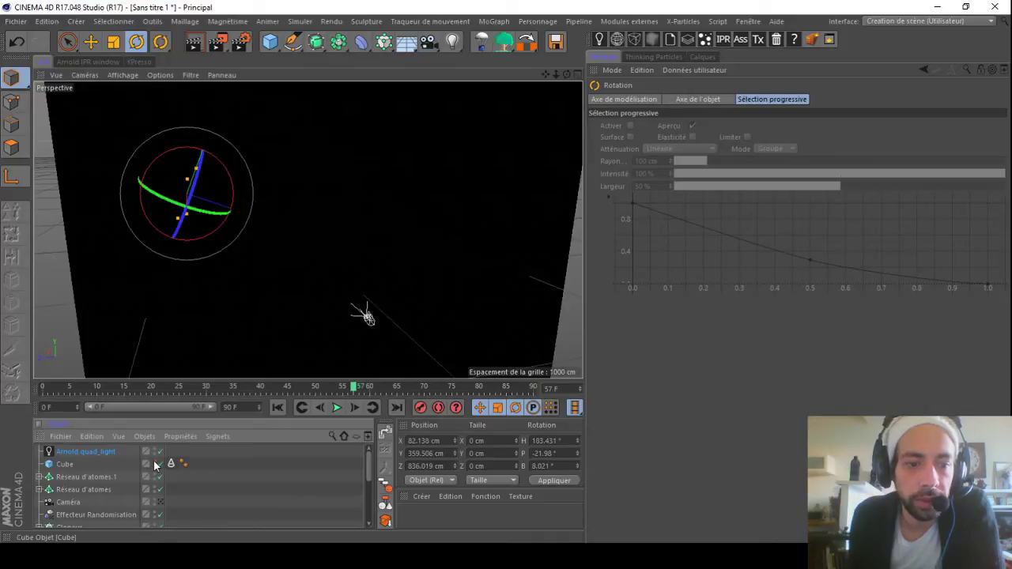
left_click(65, 464)
key("t")
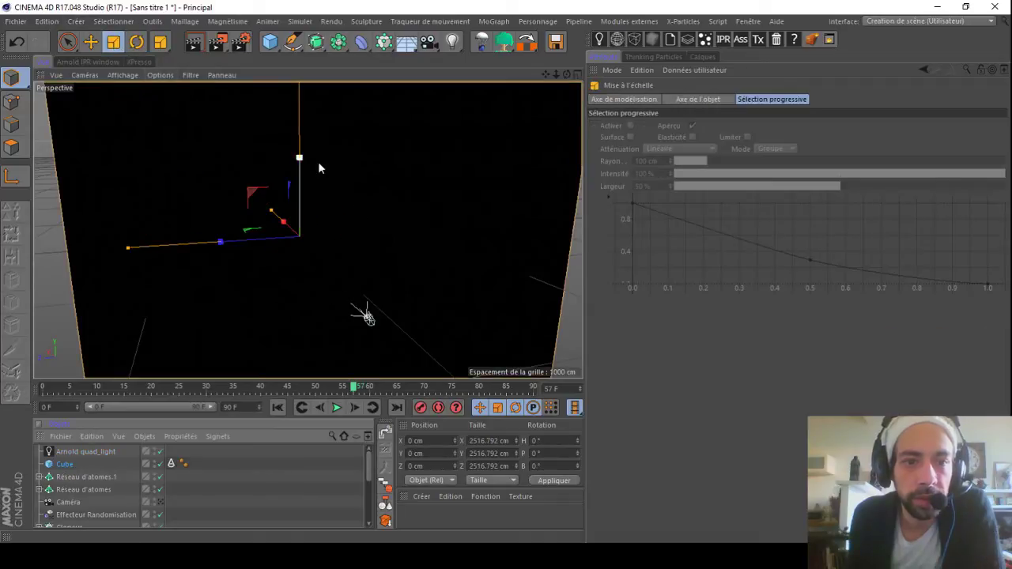
left_click_drag(418, 176, 131, 368)
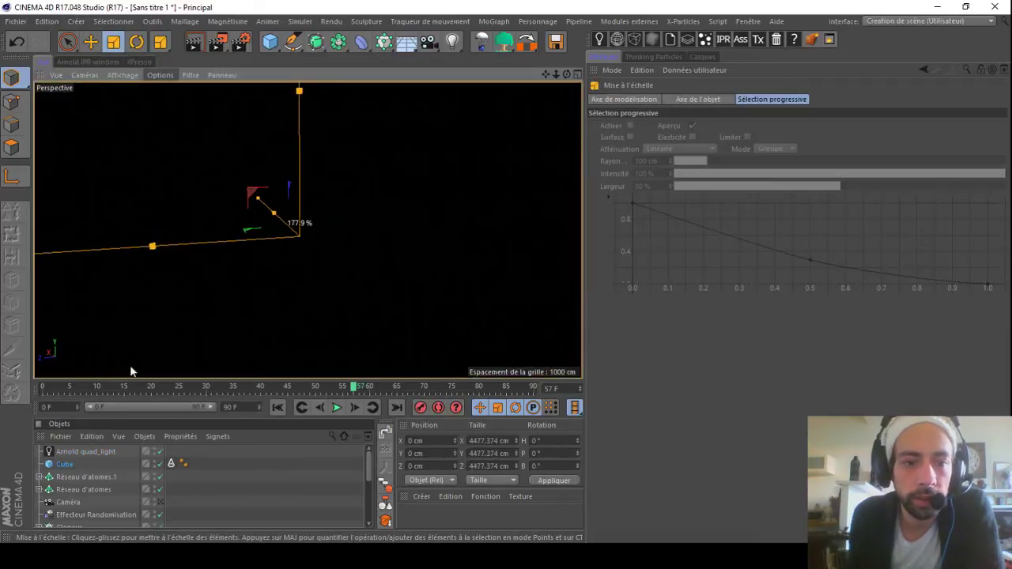
left_click(71, 454)
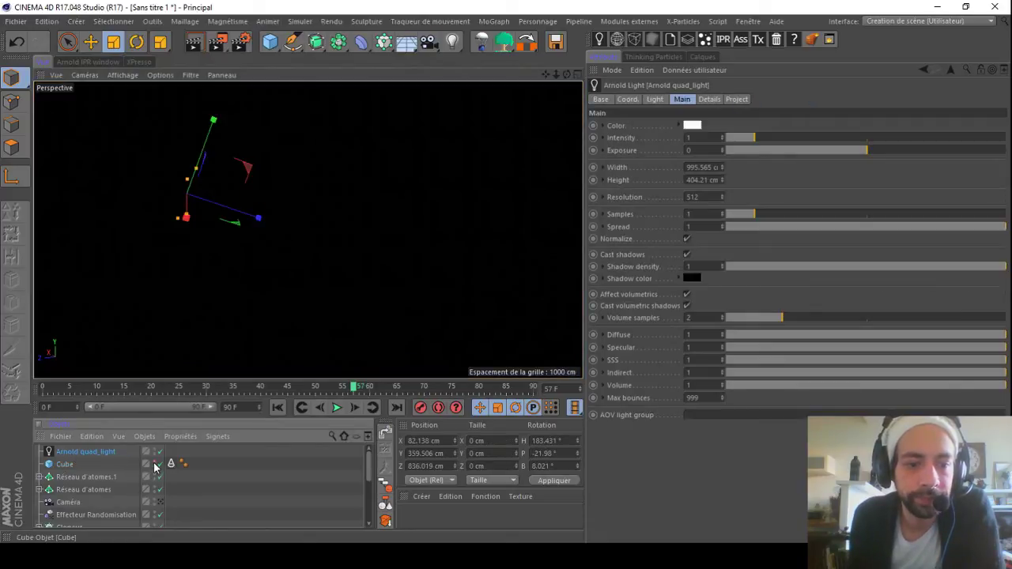
Step: Rotate the quad light to about H 159°, P -23°, B -1° and resize it to about 799 by 534 cm
left_click_drag(284, 229, 292, 198, "alt")
key("r")
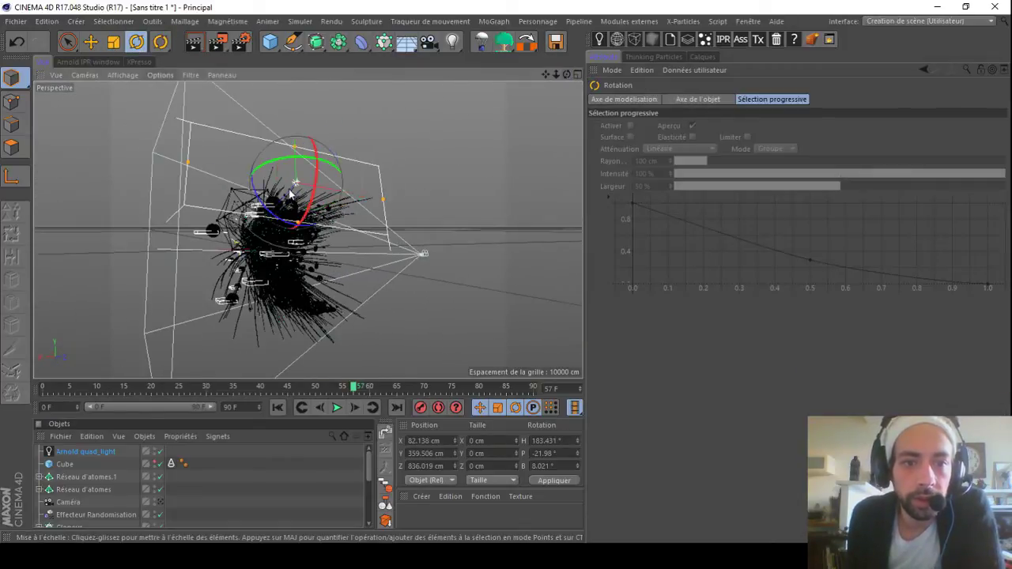
left_click_drag(271, 163, 261, 165)
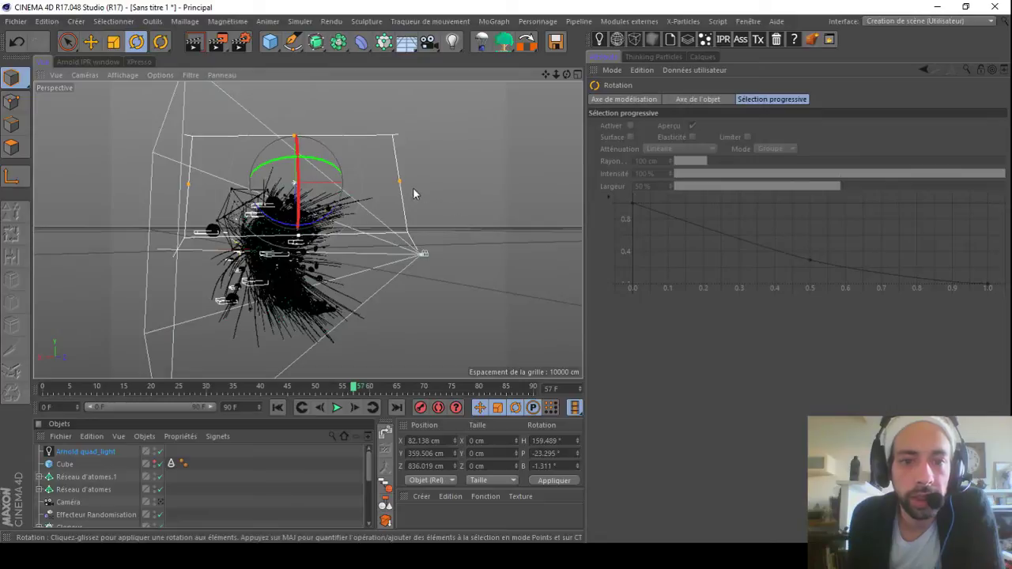
left_click_drag(384, 188, 380, 188)
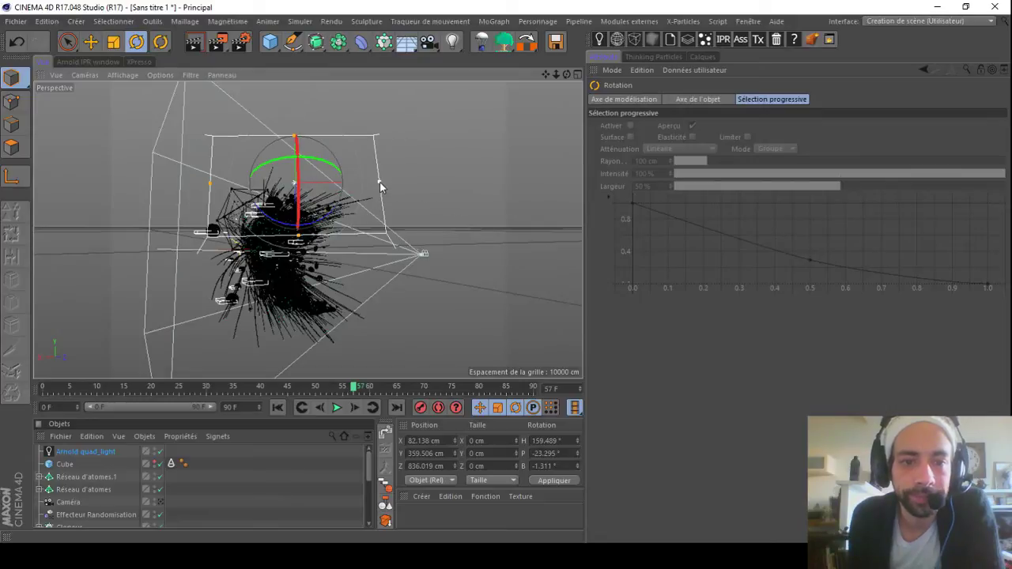
Step: Move the quad light to about X 270, Y 355, Z 768 cm and adjust its pitch to about -26°
left_click(90, 42)
left_click_drag(330, 187, 308, 230)
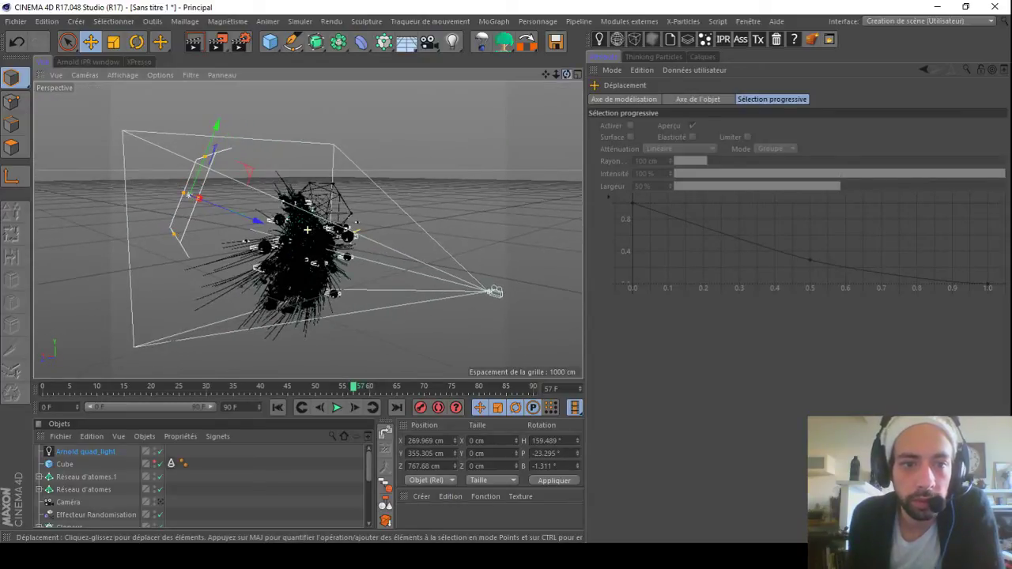
left_click(137, 42)
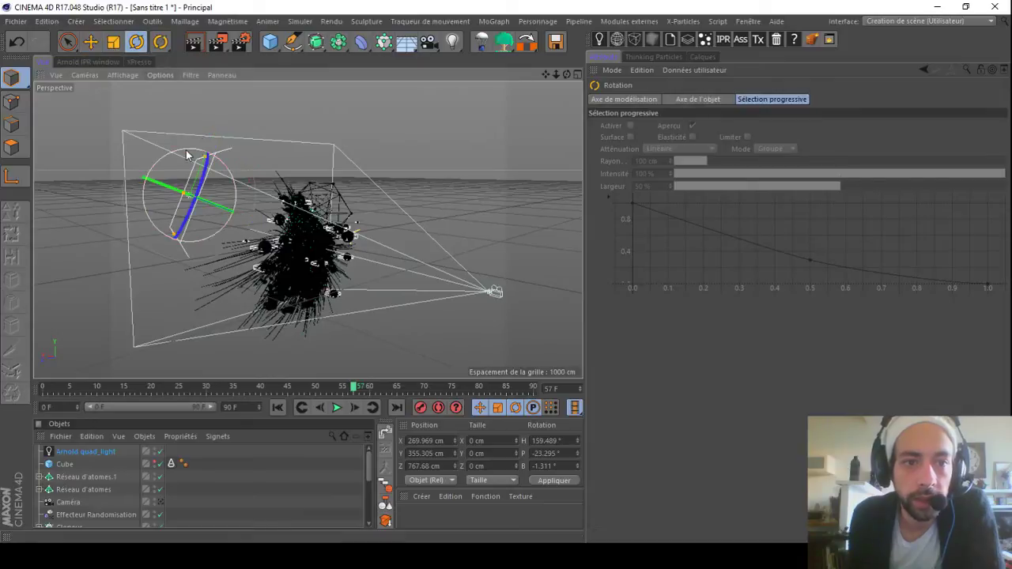
left_click_drag(187, 155, 189, 163)
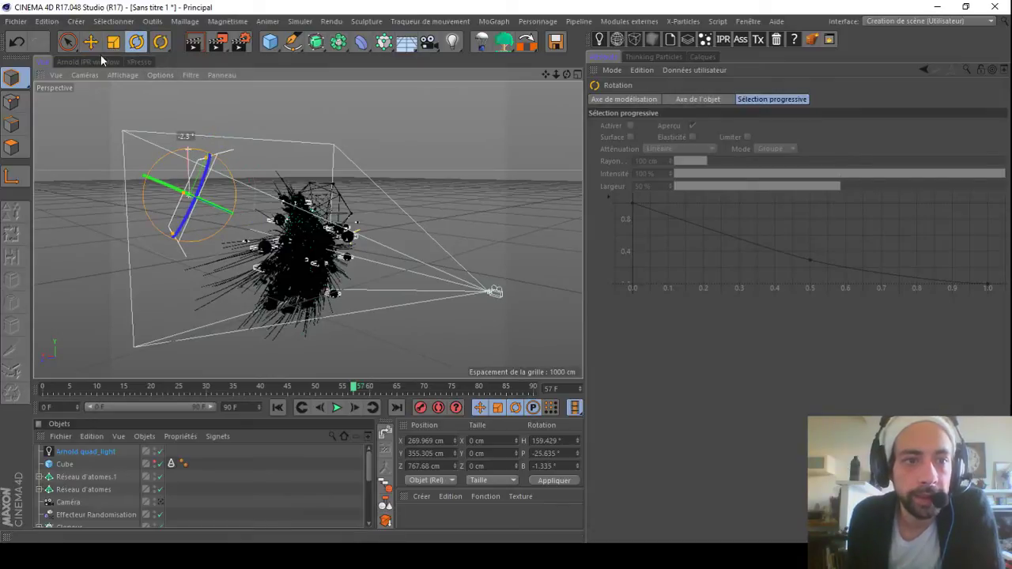
left_click(91, 42)
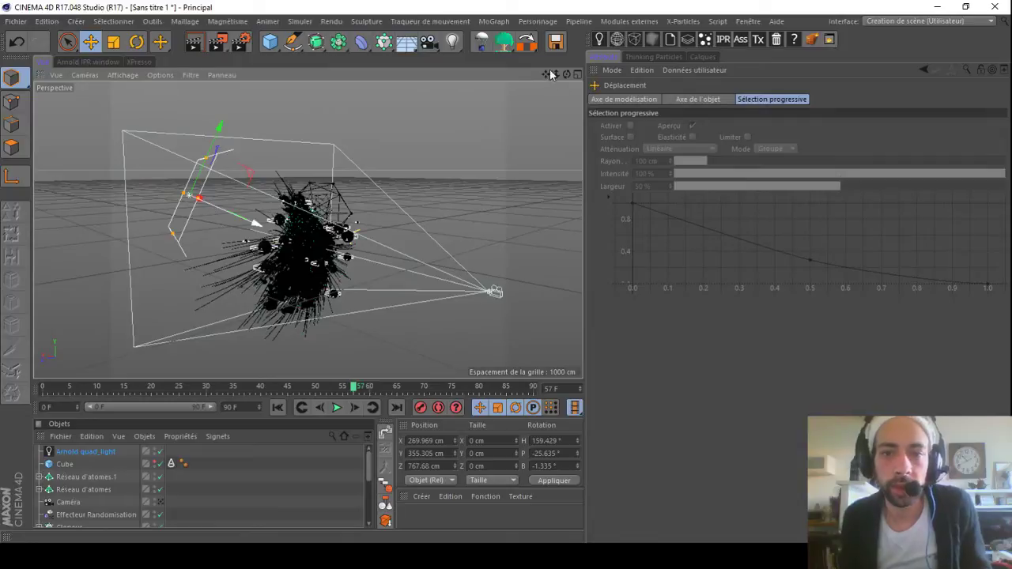
Step: Set the quad light's intensity to 1.72, exposure to 0.65 and samples to 3
left_click_drag(567, 76, 538, 76)
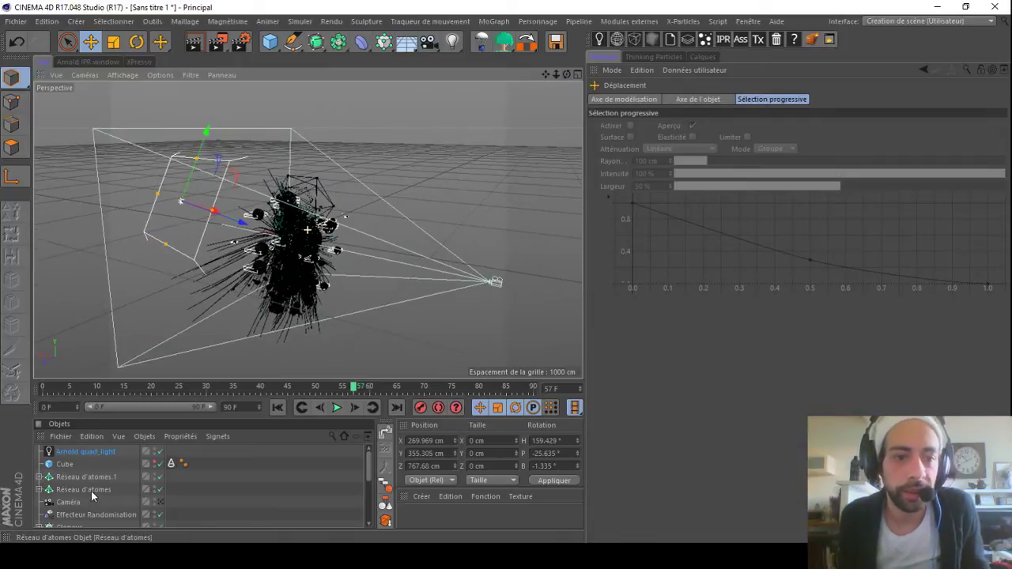
left_click(90, 453)
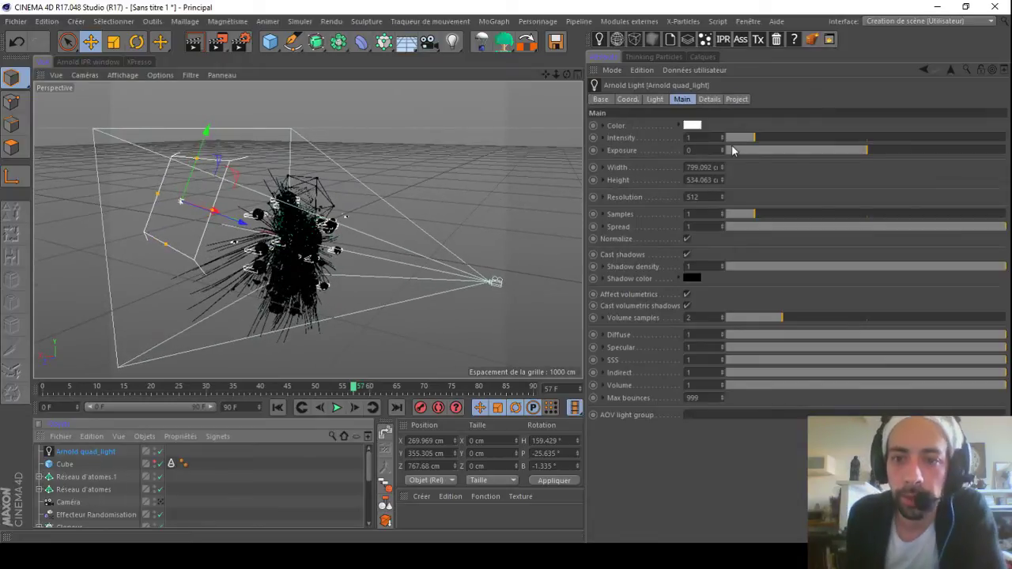
left_click_drag(752, 139, 775, 143)
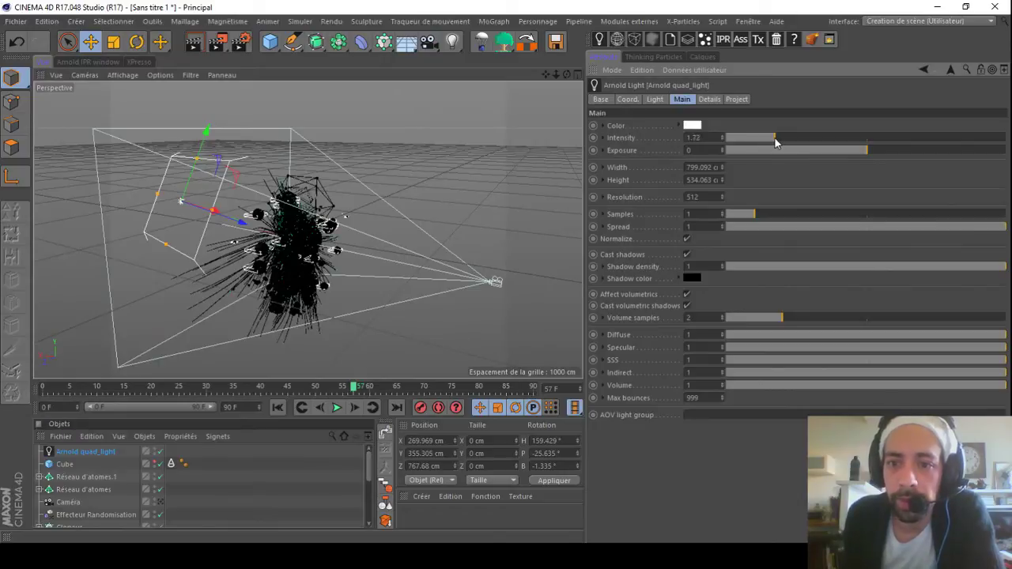
left_click(883, 151)
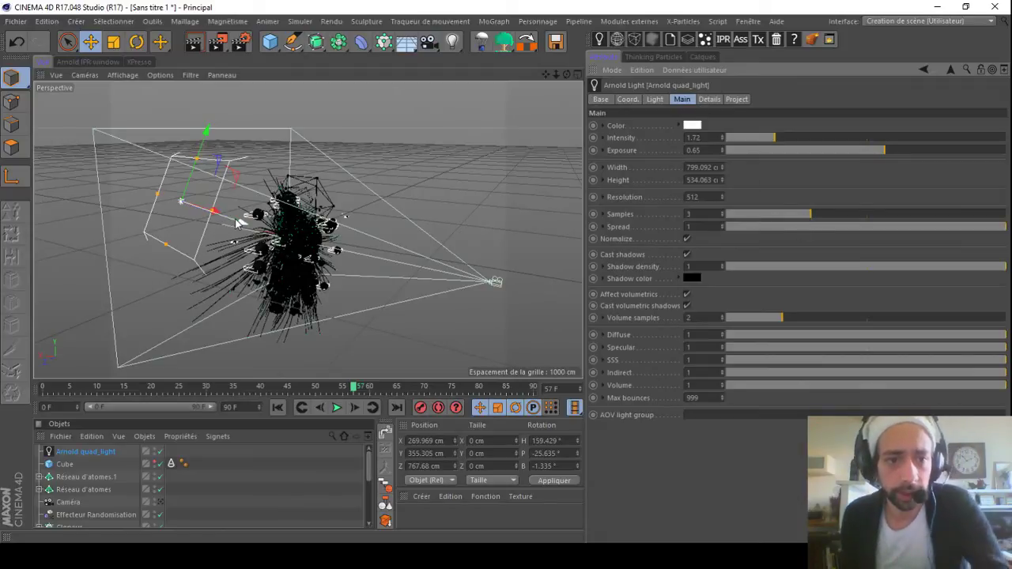
Step: Duplicate the quad light, turning the copy to about H 209°, P -18°, B 18° and placing it near X -732, Y 240, Z 832 cm
left_click_drag(237, 223, 307, 237, "ctrl")
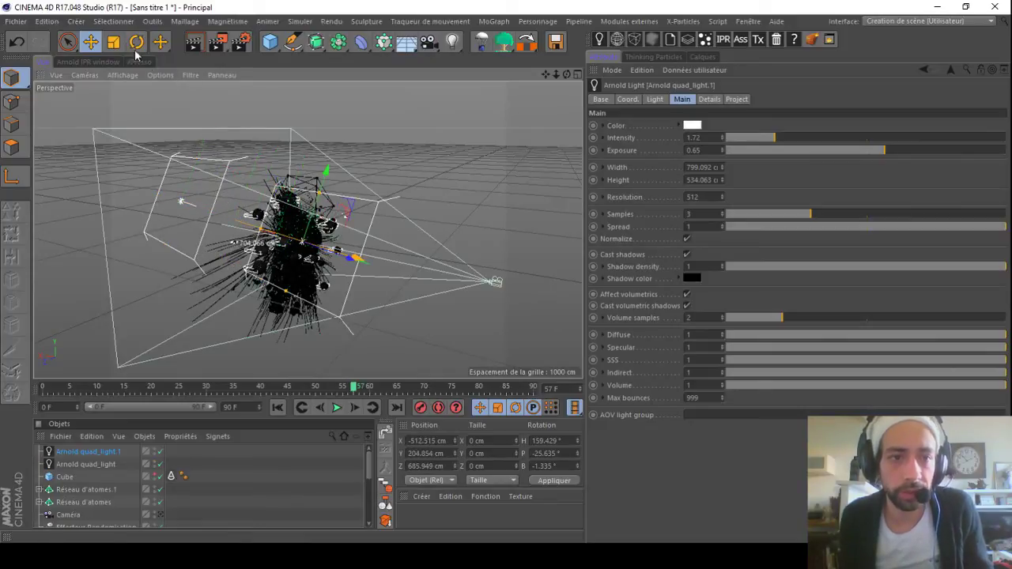
left_click(136, 42)
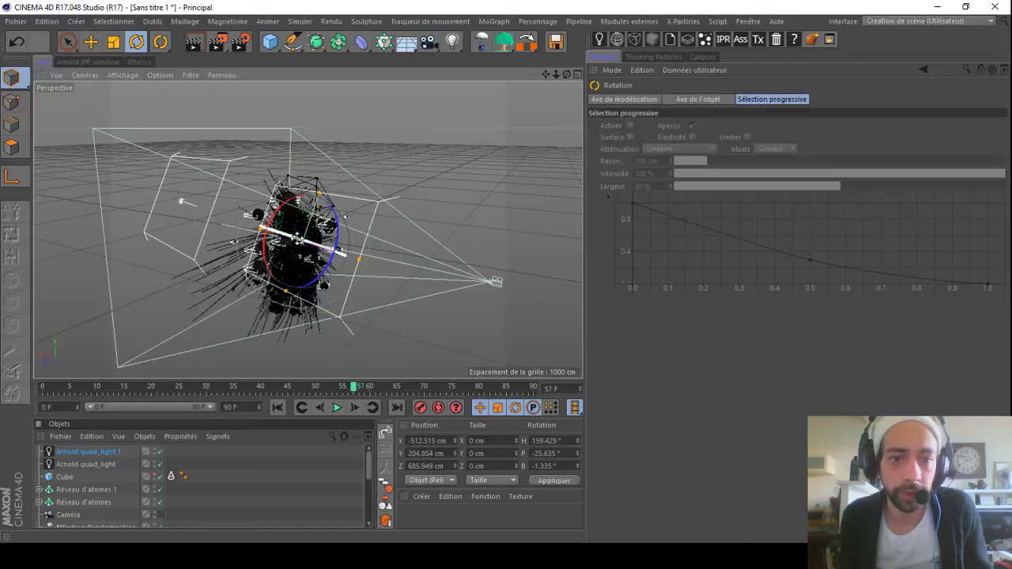
left_click_drag(319, 243, 367, 264)
key("e")
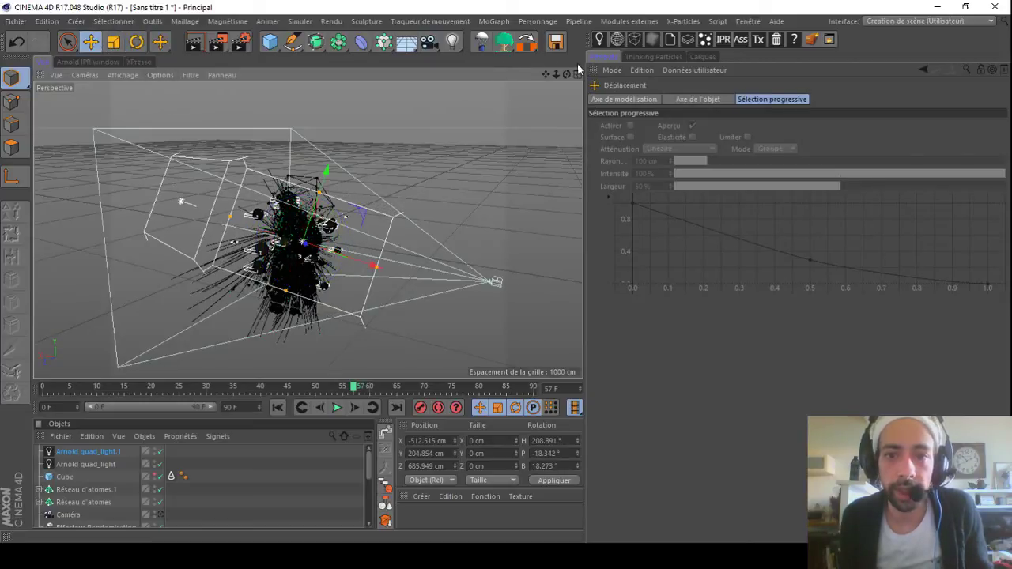
mouse_move(566, 74)
left_mouse_down()
mouse_move(558, 75)
mouse_move(571, 79)
left_mouse_up()
left_click_drag(269, 234, 175, 234)
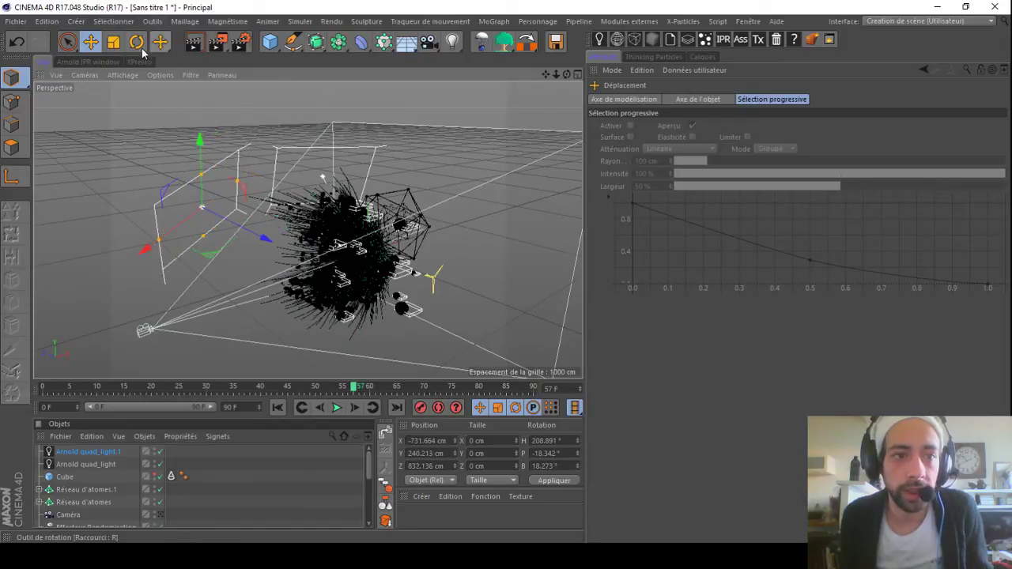
Step: Rotate the duplicated quad light to about H 289°, P 4°, B 19°
left_click(136, 42)
left_click_drag(180, 195, 213, 228)
left_click_drag(567, 73, 506, 126)
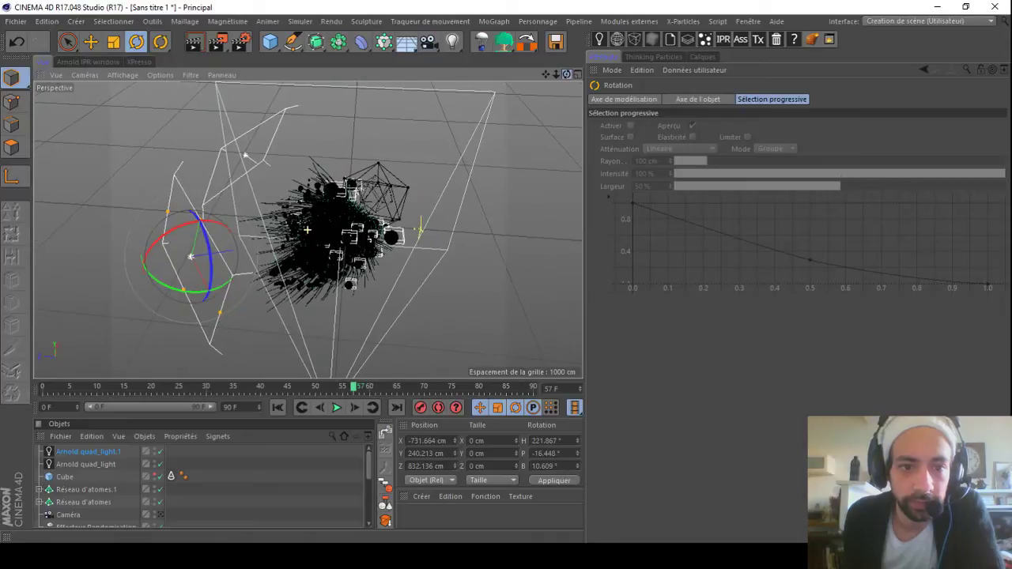
left_click_drag(567, 74, 567, 48)
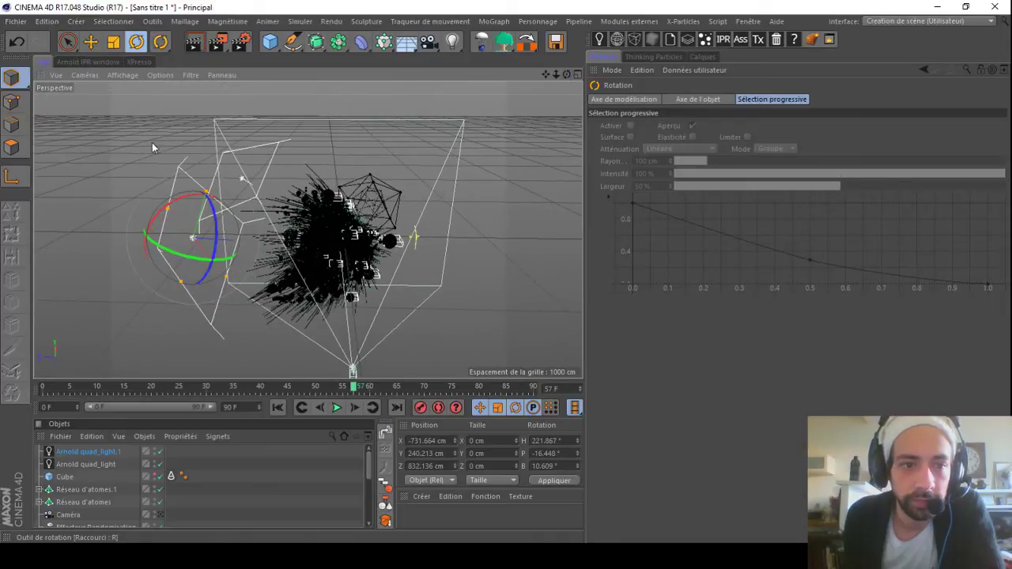
left_click_drag(175, 255, 177, 199)
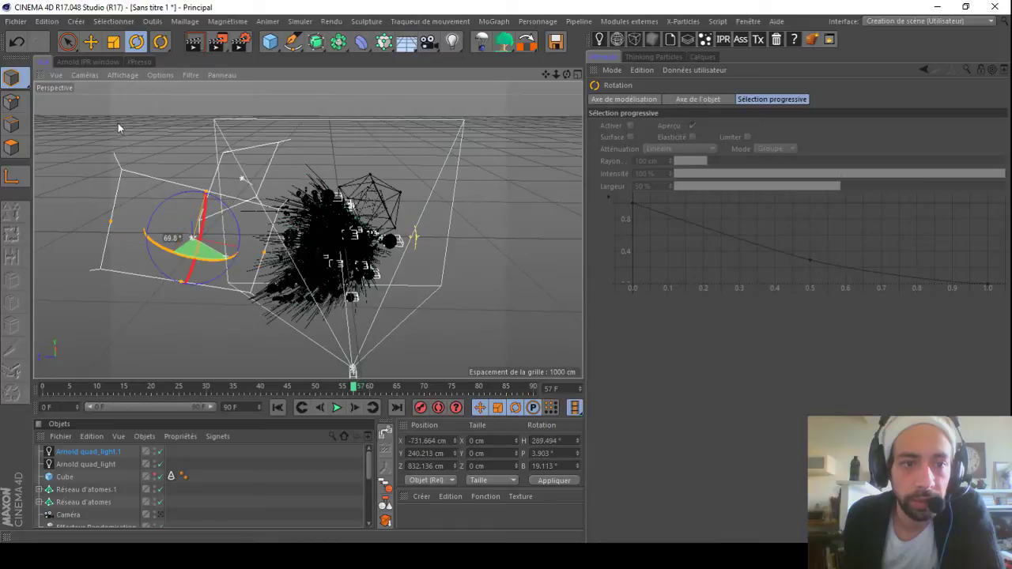
Step: Move the duplicated light to about X -334, Y -57, Z -231 cm and rotate it to about H 324°, P 27°, B 14°
key("e")
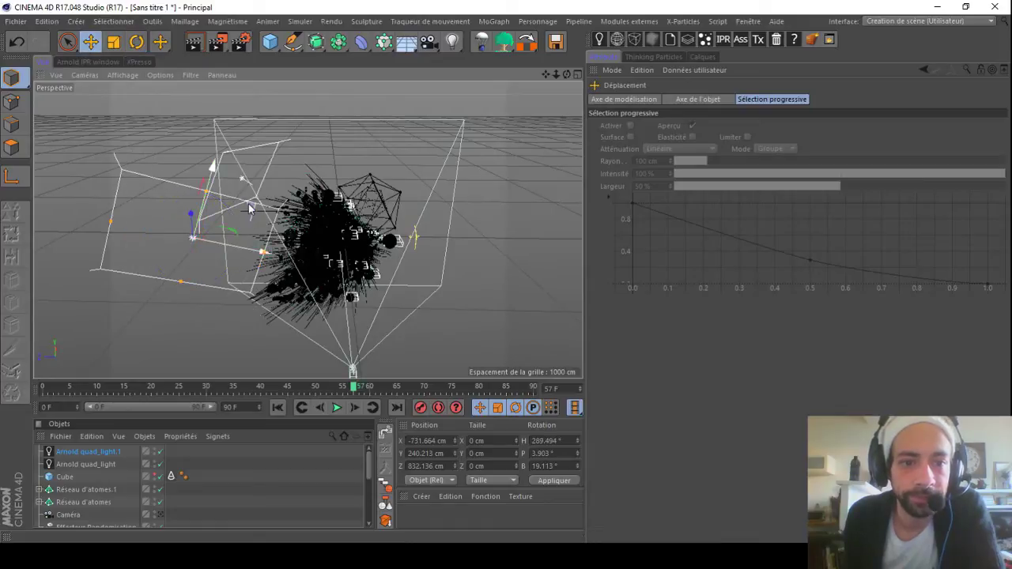
left_click_drag(434, 222, 434, 227)
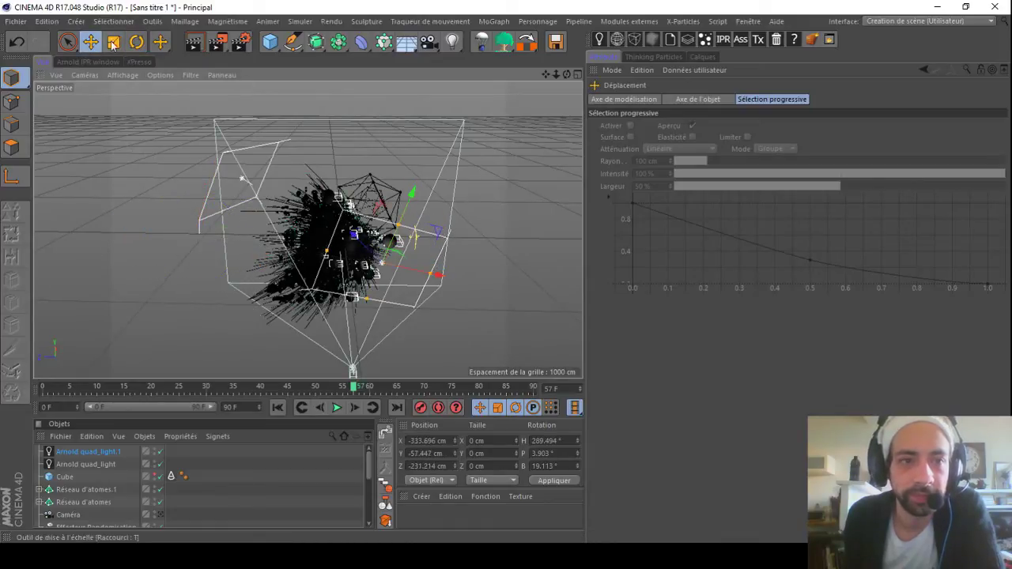
left_click(142, 48)
left_click_drag(370, 279, 400, 283)
left_click_drag(425, 248, 428, 253)
Step: Pull the duplicated quad light away from the cluster to about X -557, Y -435, Z -455 cm
key("e")
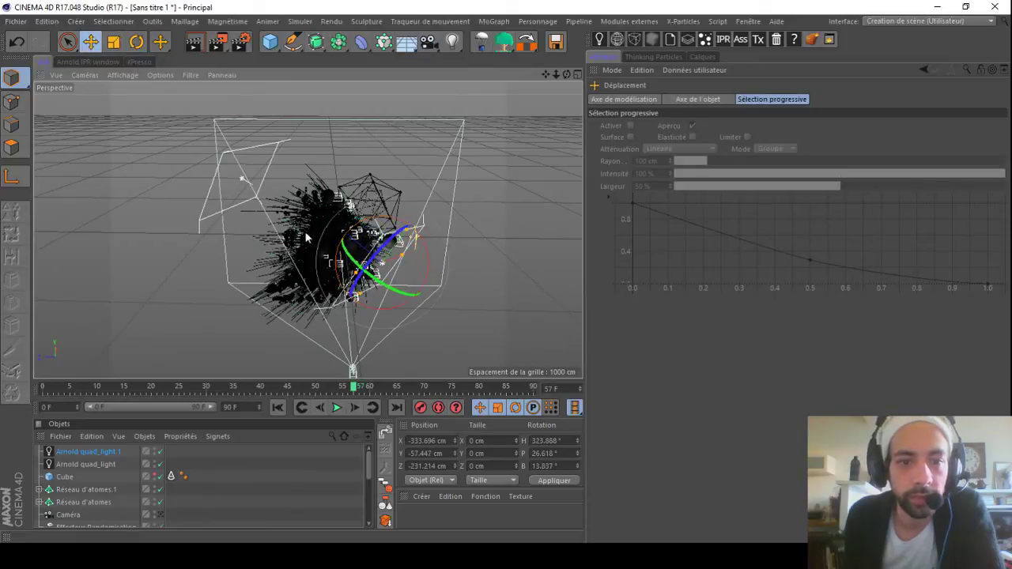
left_click_drag(344, 234, 394, 281)
left_click_drag(491, 251, 478, 266)
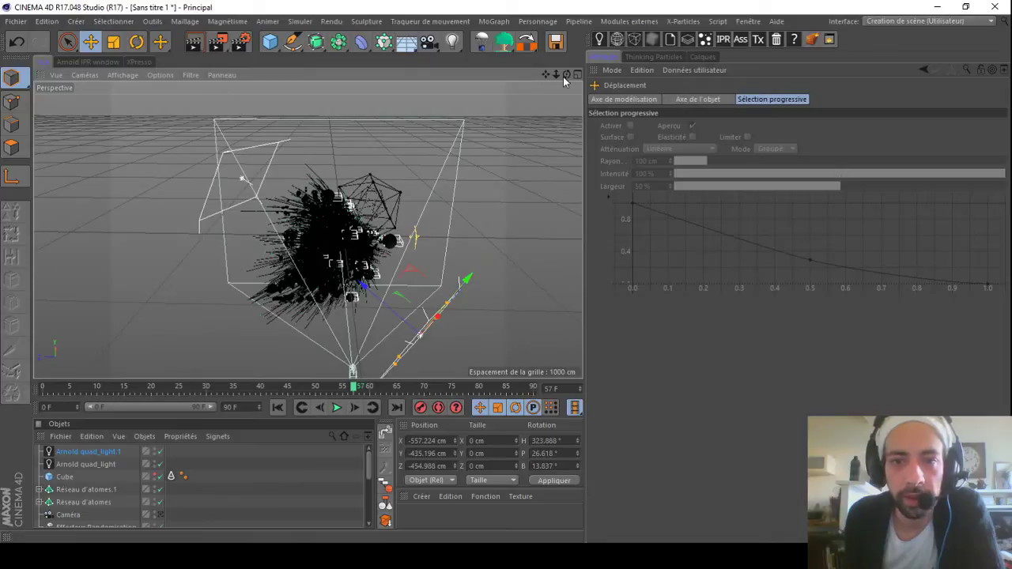
Step: Rotate the second quad light to about H 319°, P 42°, B 17° and move it to about X -507, Y -606, Z -293 cm
left_click_drag(567, 74, 567, 75)
left_click(136, 42)
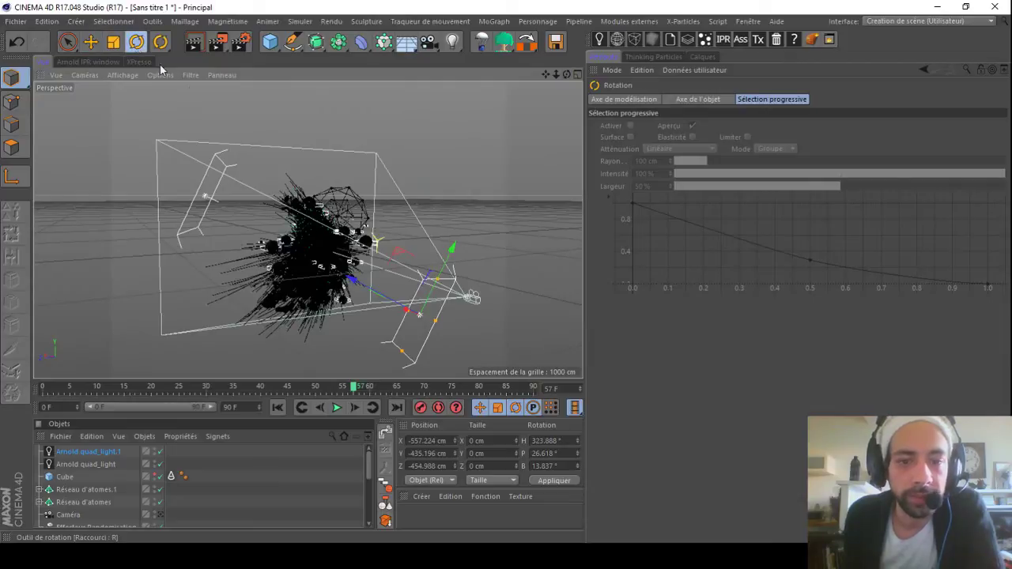
left_click_drag(436, 363, 424, 357)
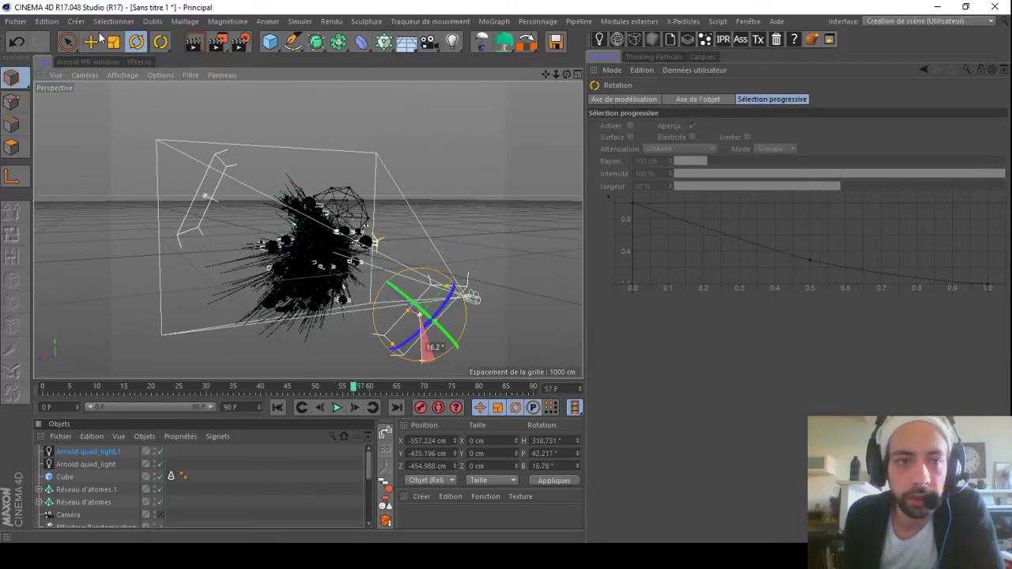
key("e")
left_click_drag(468, 266, 262, 204)
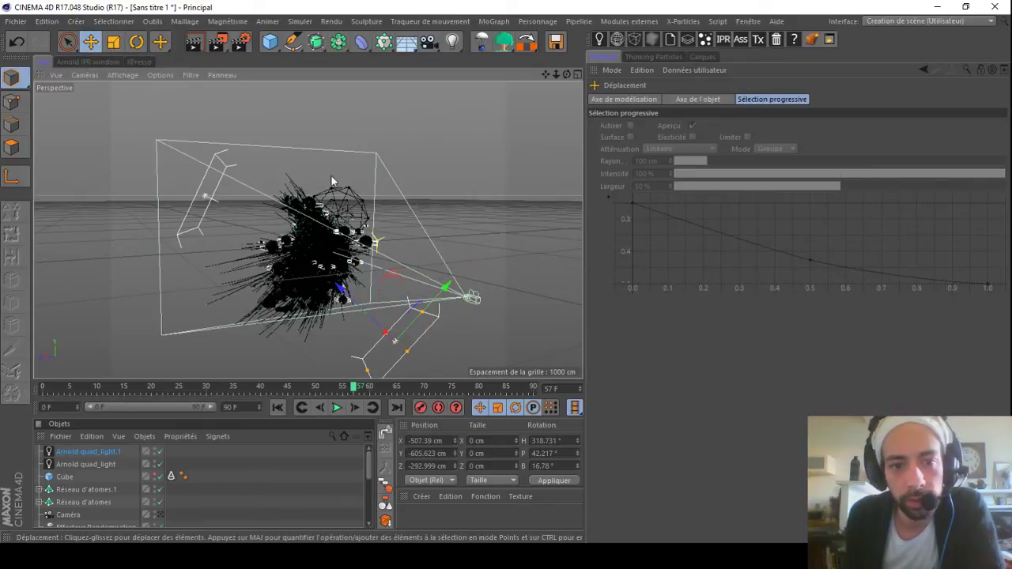
Step: Duplicate the second quad light and place the copy above the camera at about X -460, Y 242, Z -583 cm
left_click_drag(567, 75, 486, 82)
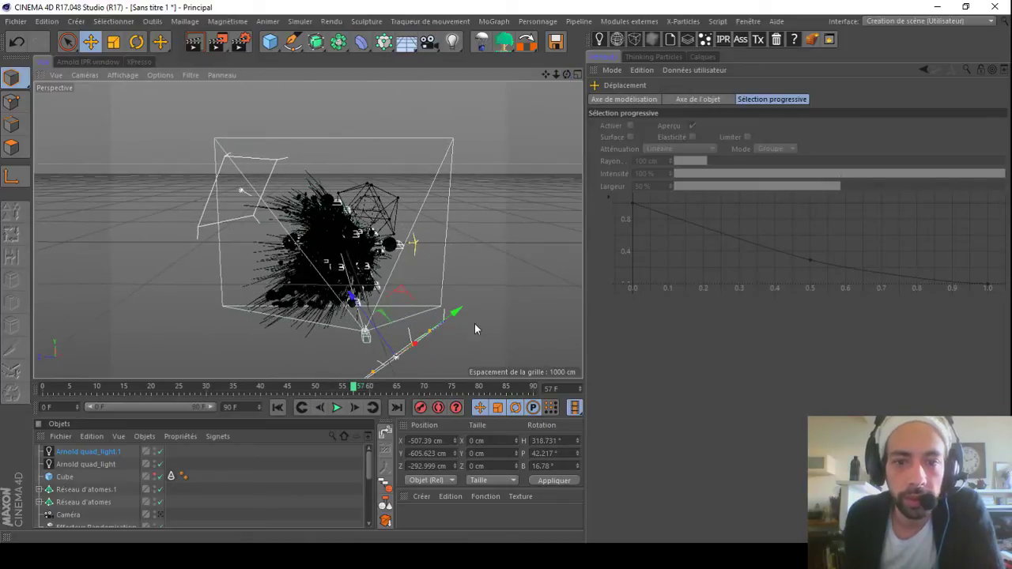
left_click_drag(453, 321, 494, 272, "ctrl")
left_click_drag(398, 268, 502, 151)
Step: Rotate the third quad light to about H 336°, P -14°, B -3°
left_click(136, 42)
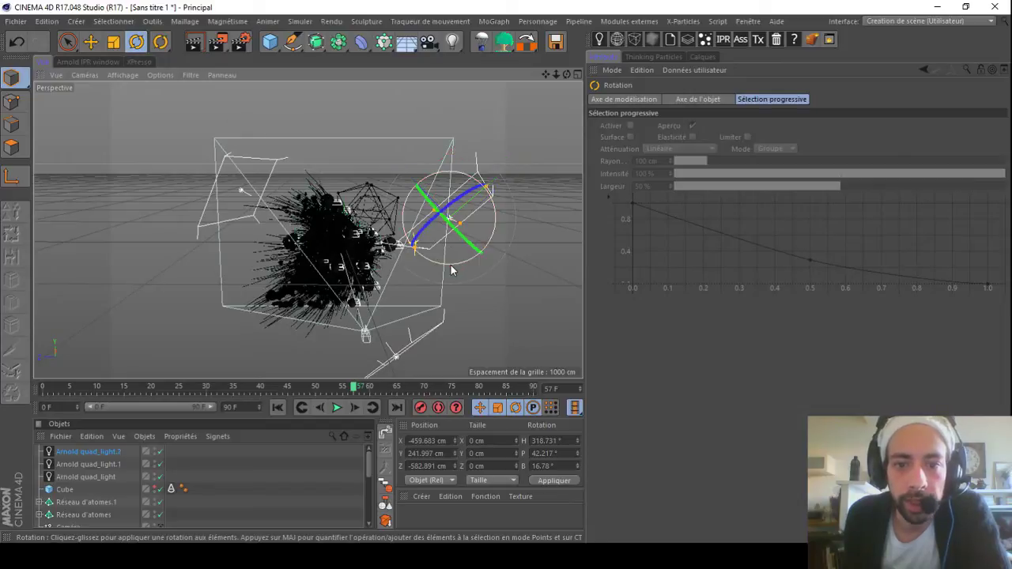
left_click_drag(476, 267, 494, 244)
left_click_drag(463, 209, 466, 207)
left_click_drag(567, 74, 537, 23)
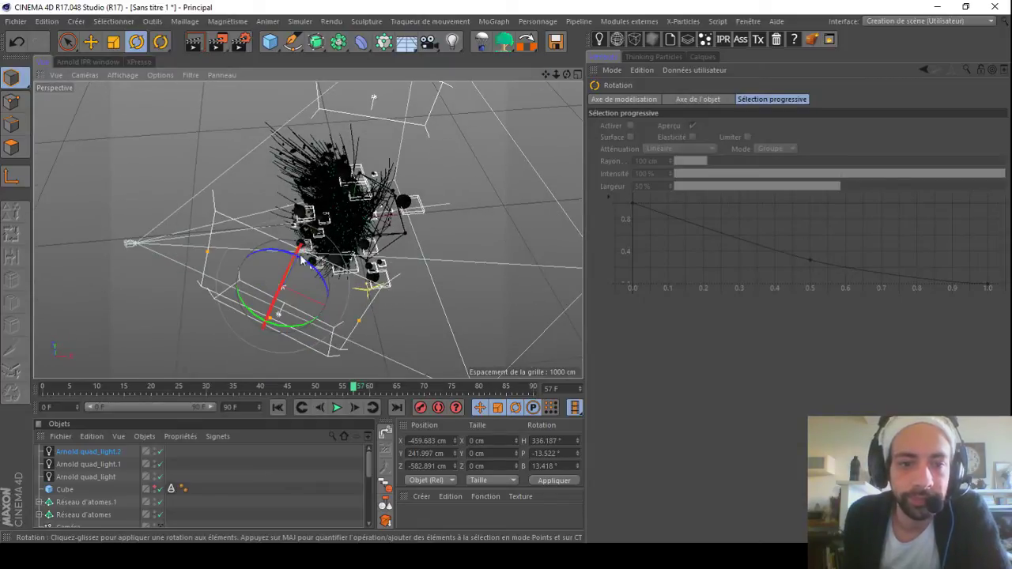
left_click_drag(291, 264, 294, 258)
Step: Move the third quad light to about X -239, Y 471, Z -620 cm and rotate it to about H 345°, P -44°, B 4°
left_click(92, 43)
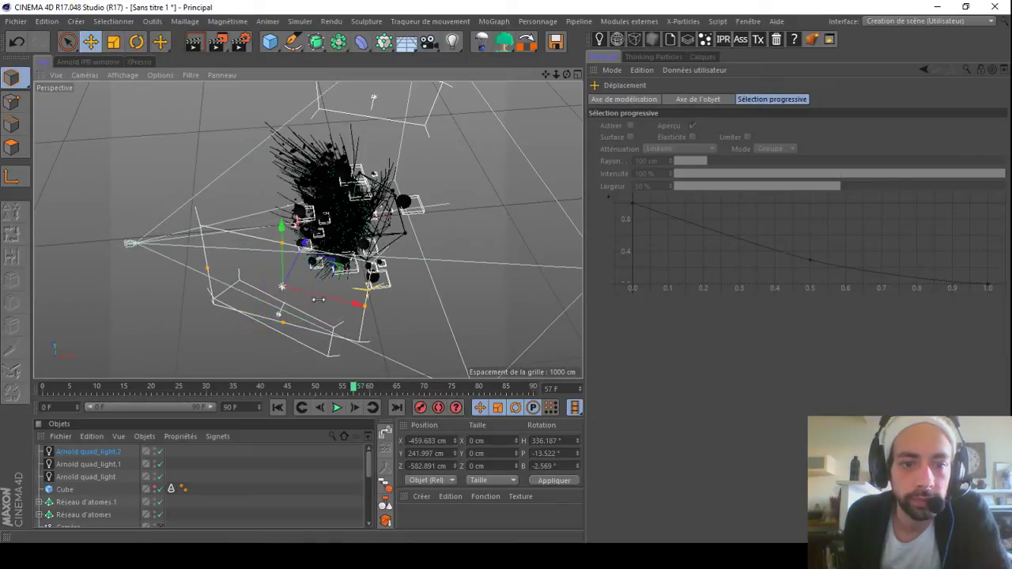
left_click_drag(324, 302, 371, 315)
left_click_drag(326, 256, 336, 213)
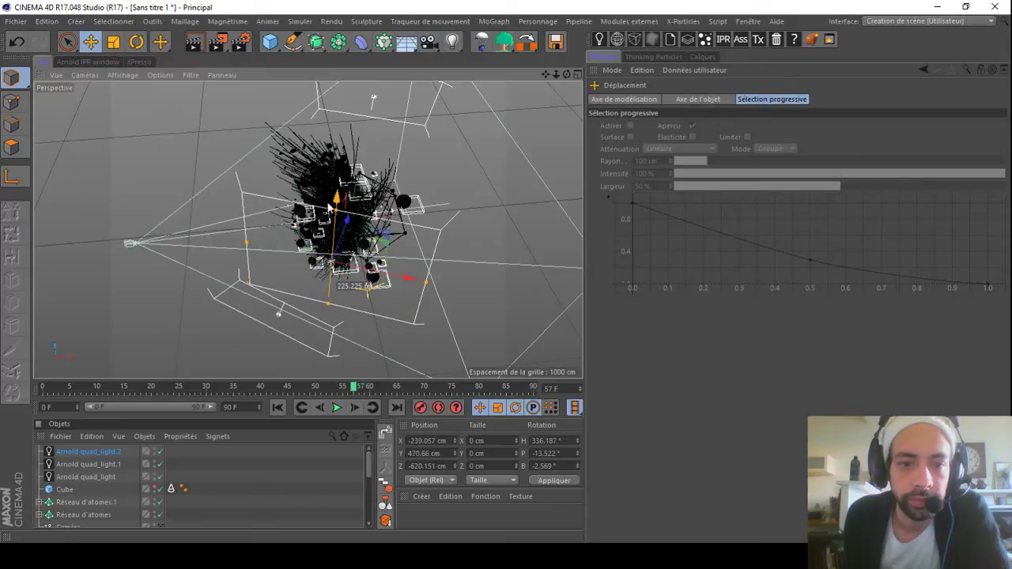
left_click(137, 42)
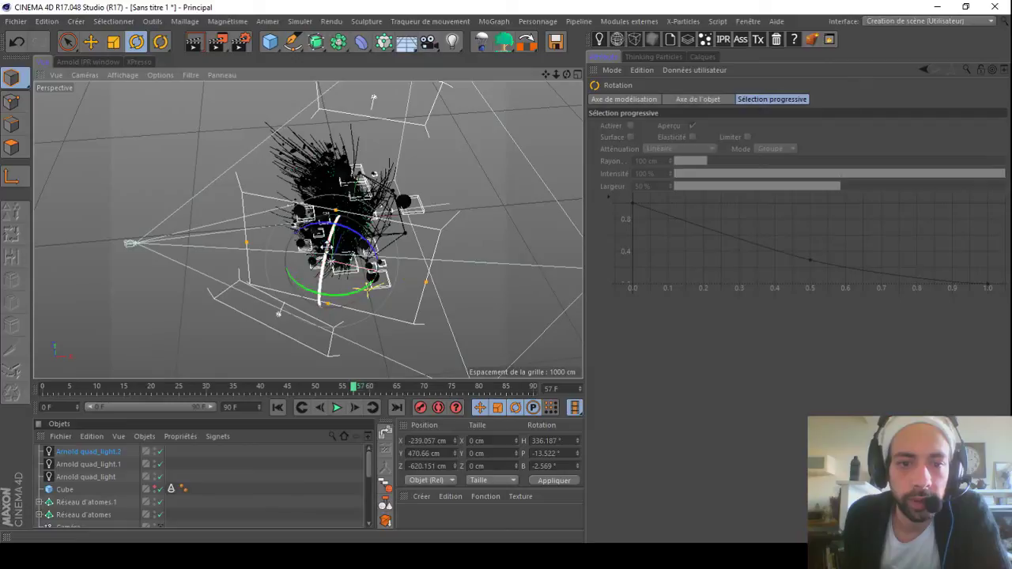
left_click_drag(329, 225, 332, 203)
left_click_drag(566, 75, 310, 162)
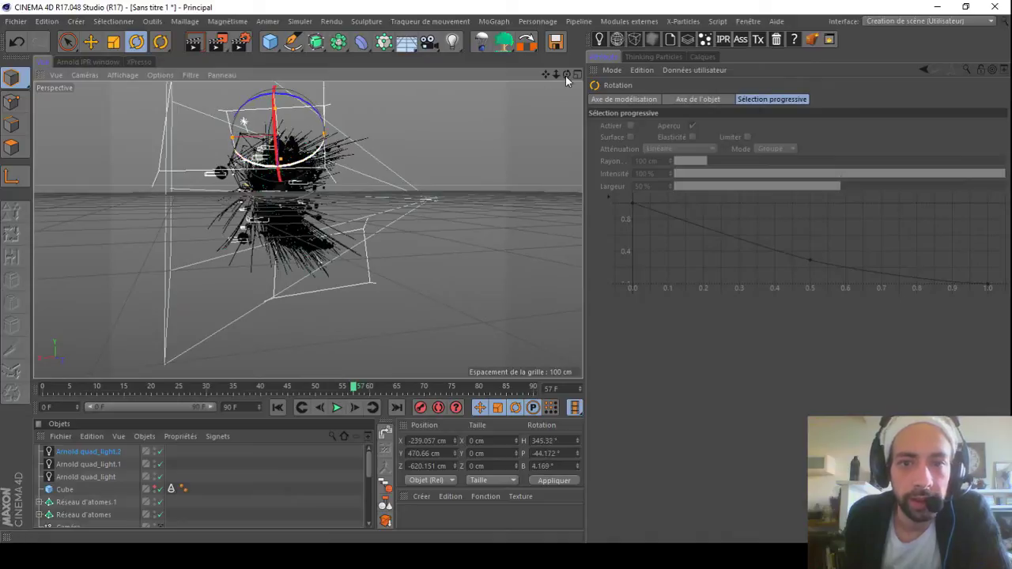
Step: Frame the particle cluster closely, then start and stop a test render in the Arnold IPR window
left_click_drag(567, 74, 396, 198)
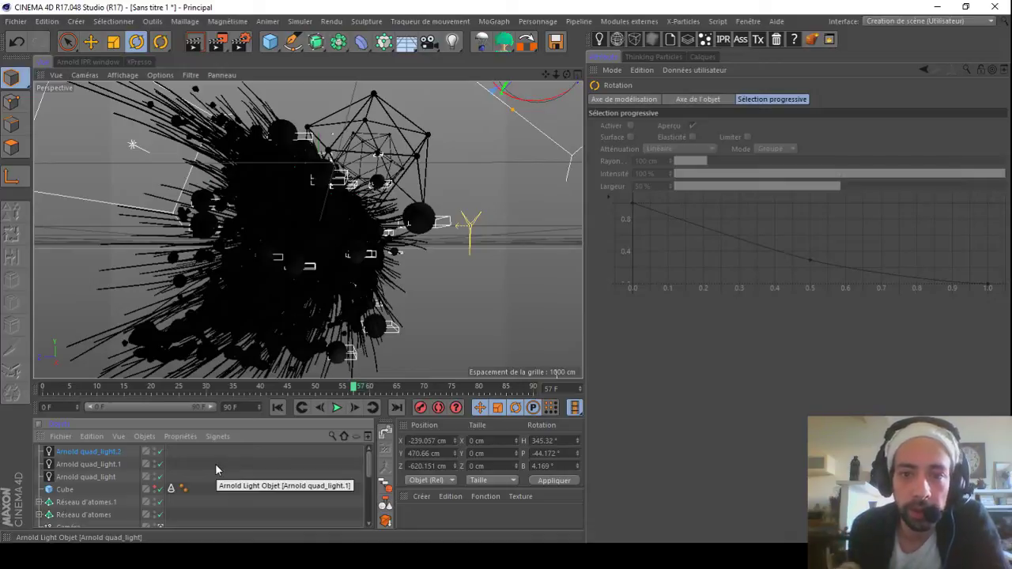
left_click(91, 62)
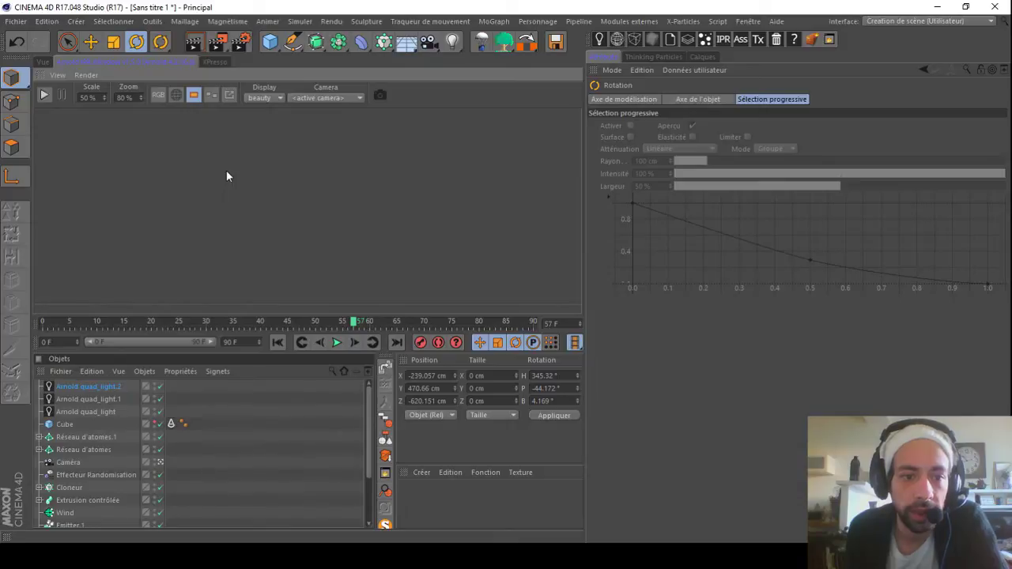
left_click(45, 94)
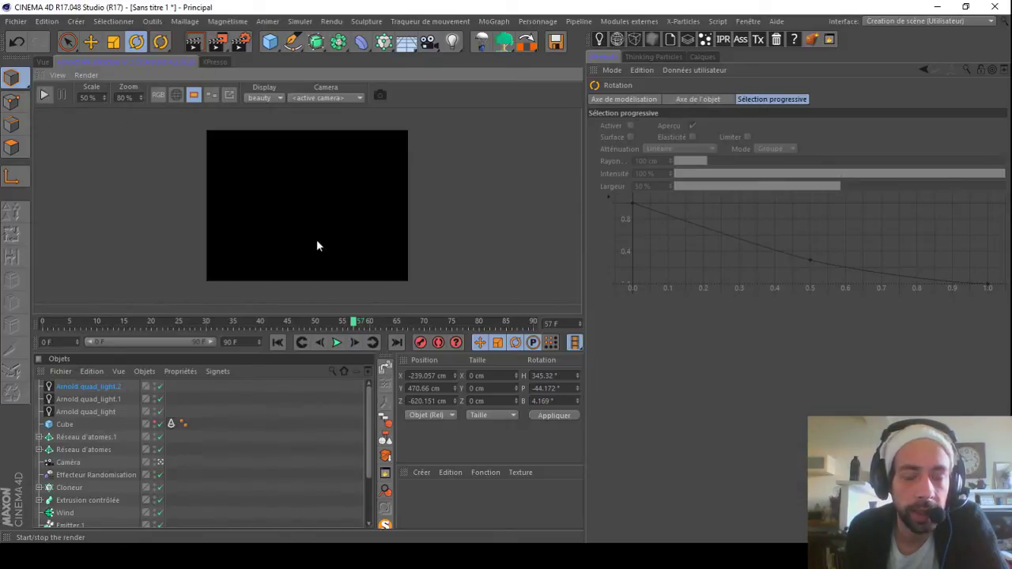
left_click(45, 95)
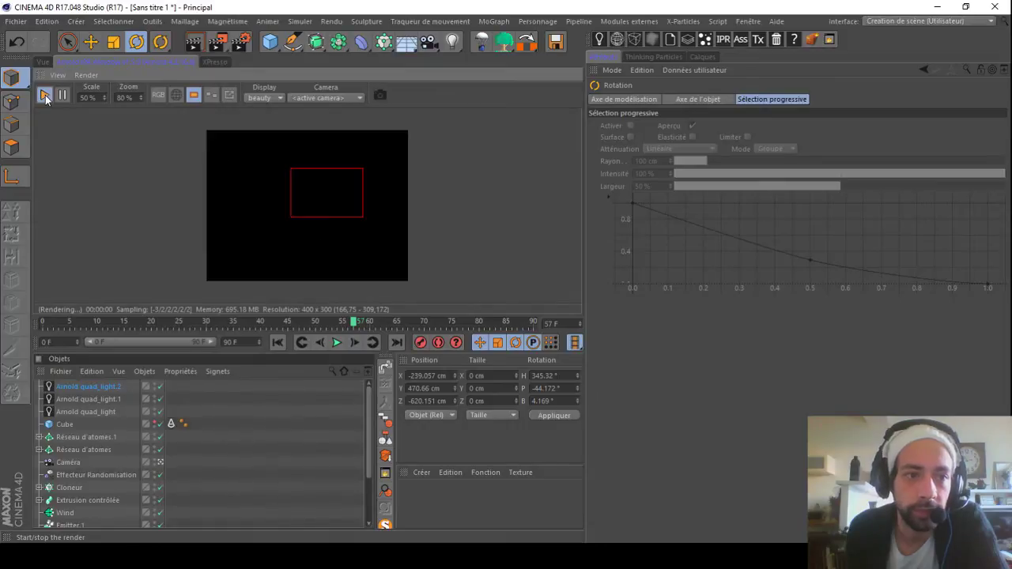
Step: Set the render engine to Arnold Renderer and the output size to 1000 x 1000 pixels
left_click(240, 41)
left_click(178, 40)
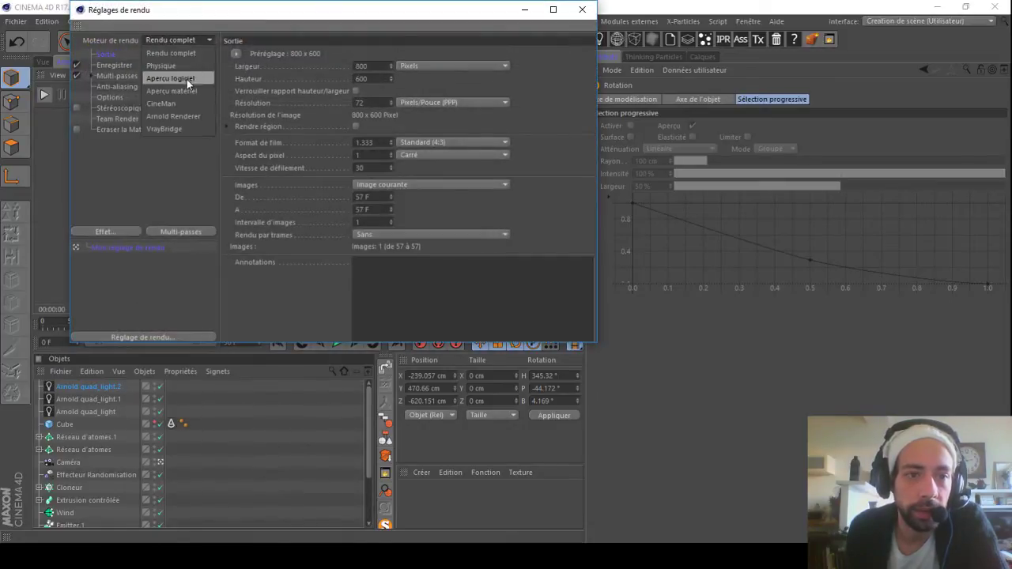
left_click(184, 117)
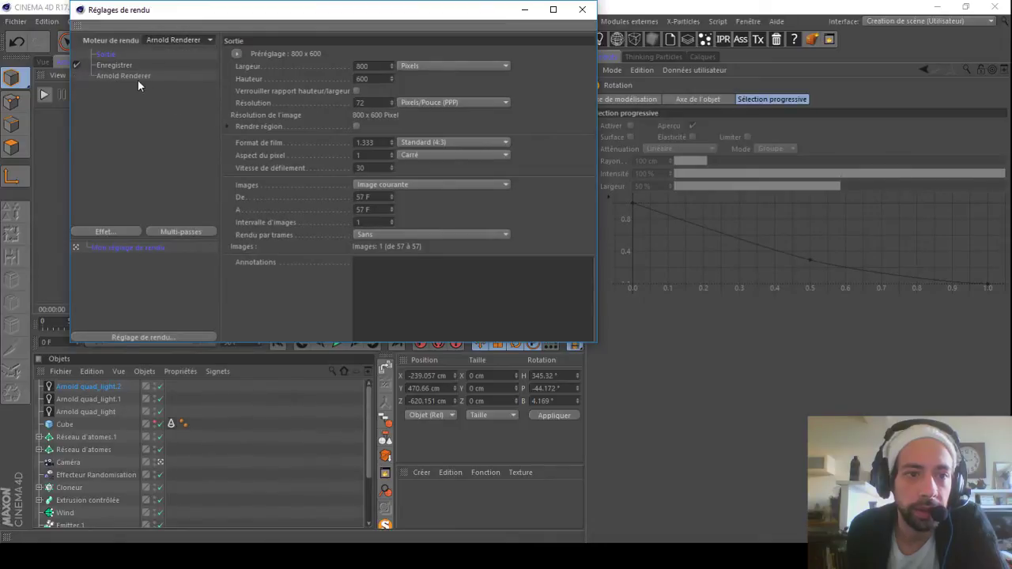
double_click(369, 66)
type("1000")
key("Tab")
type("1000")
key("Return")
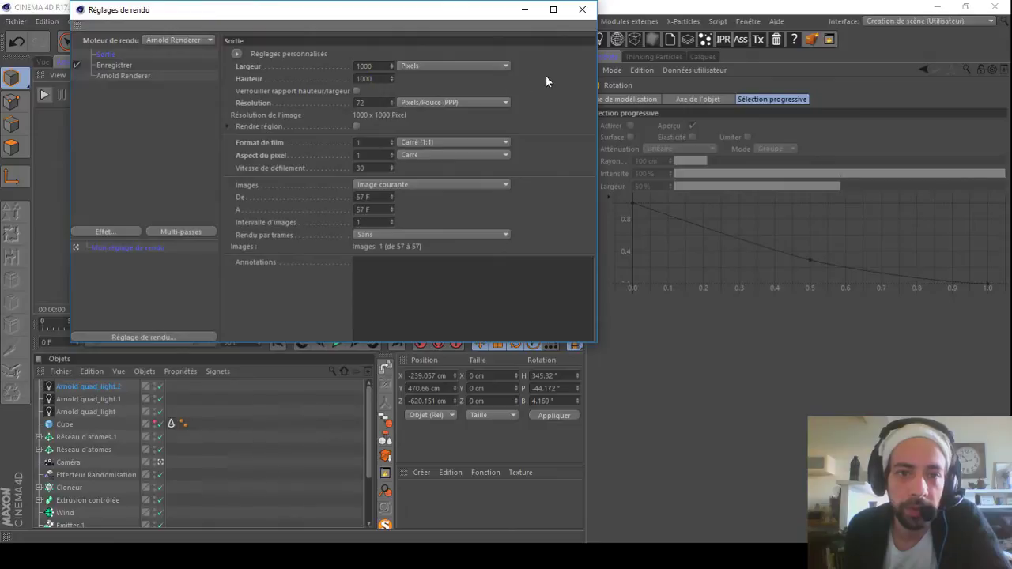
Step: Set the Arnold diffuse ray depth to 2 and close the render settings
left_click(110, 76)
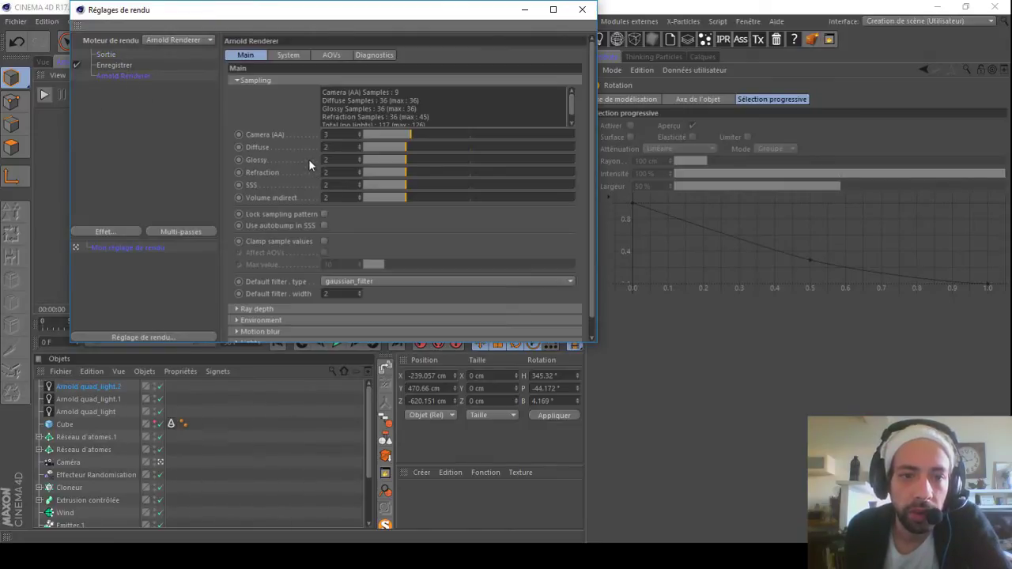
left_click(236, 80)
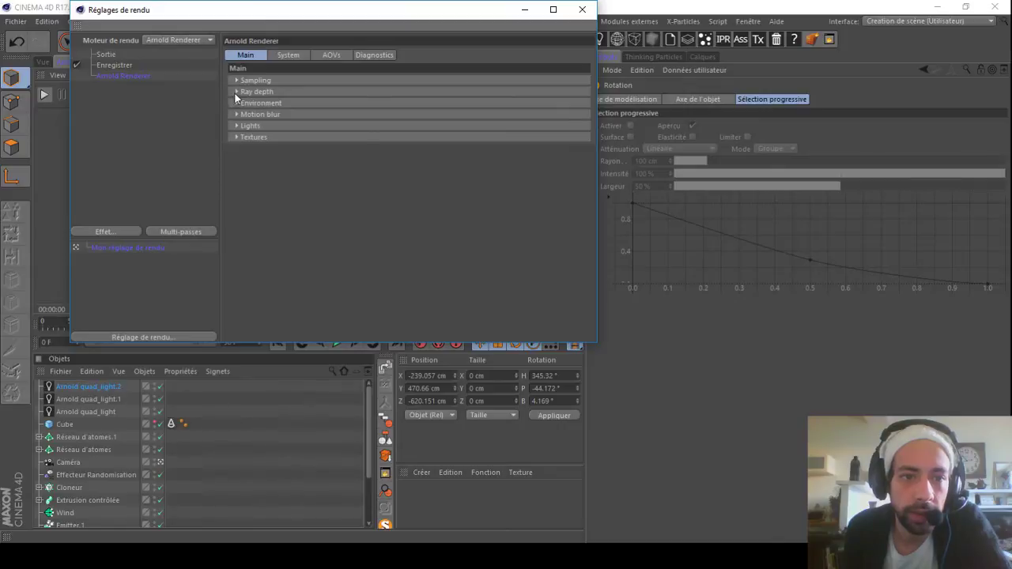
left_click(235, 91)
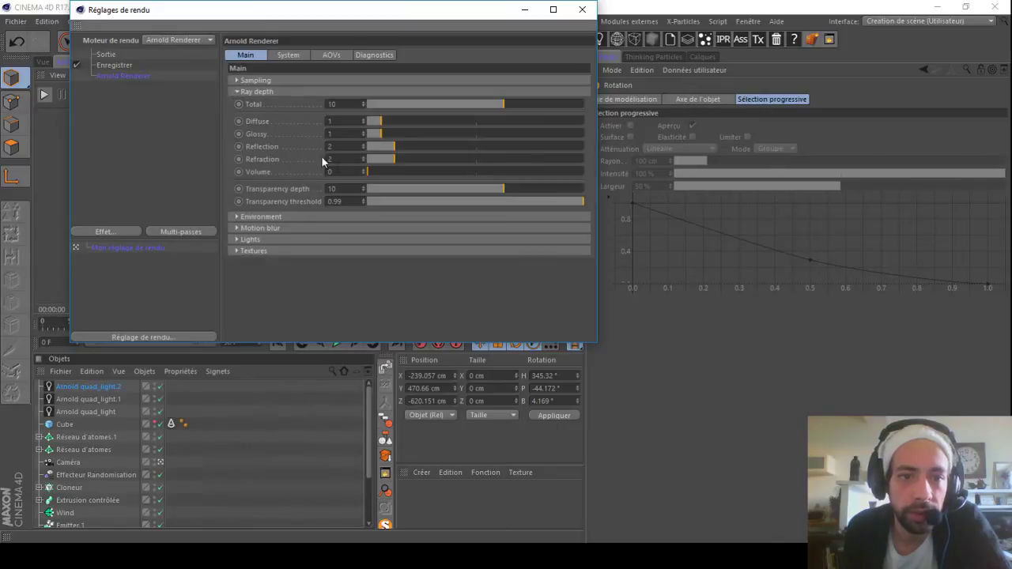
left_click(396, 122)
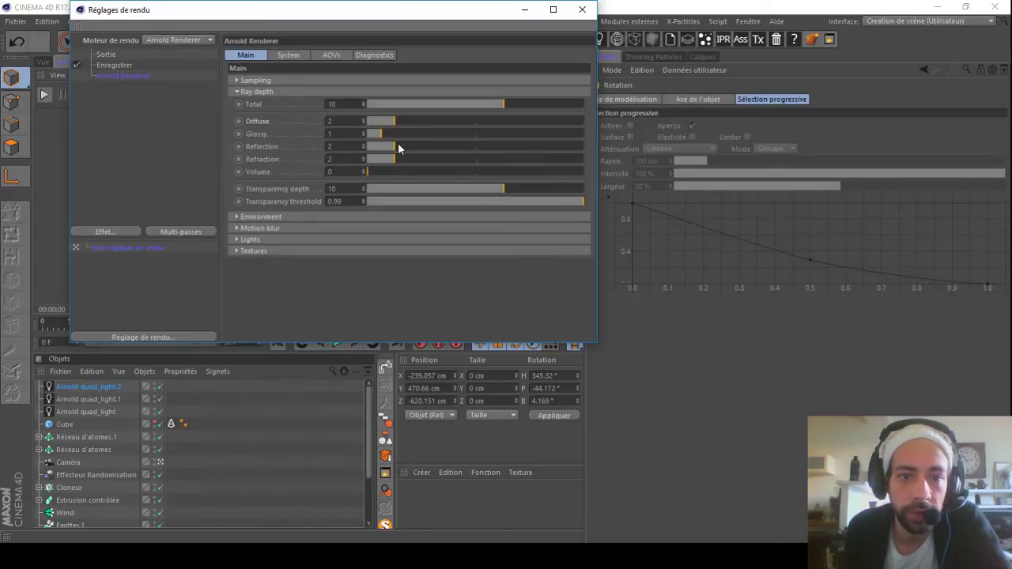
left_click(582, 10)
Step: Restart the Arnold IPR render and enlarge its window so the square image fits at 80% zoom
left_click(44, 95)
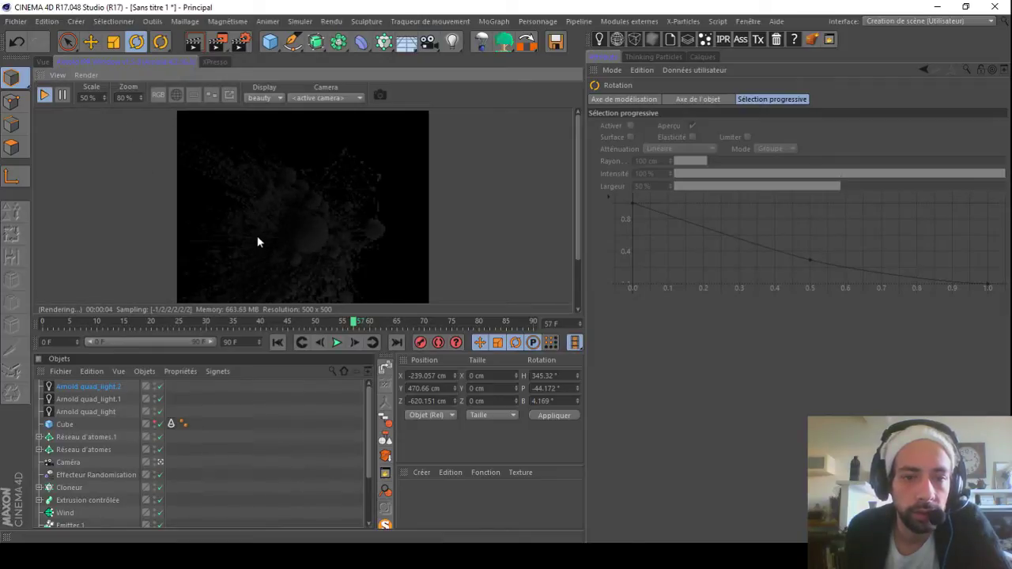
scroll(257, 235, "down", 2)
scroll(255, 230, "up", 1)
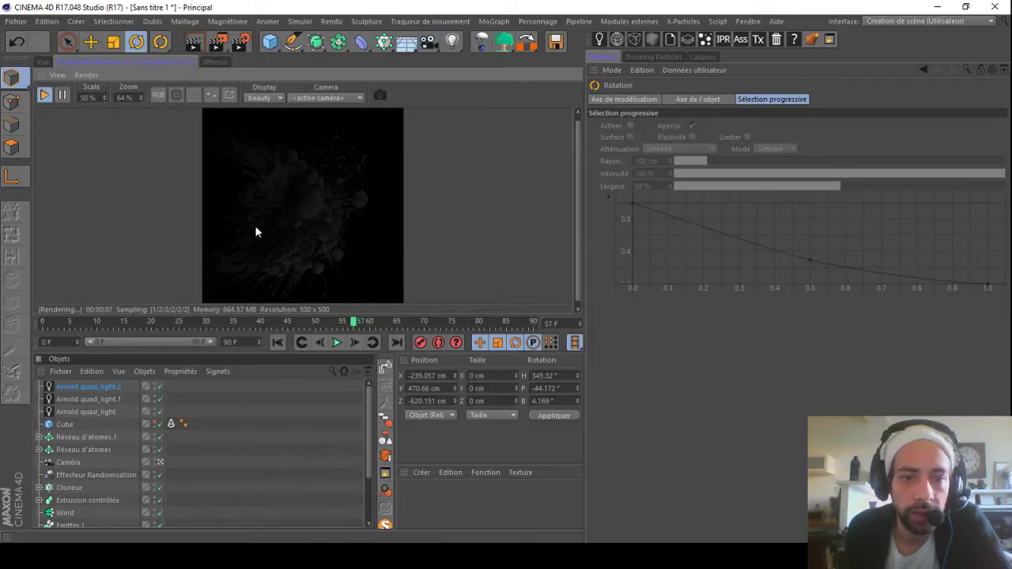
left_click_drag(284, 309, 257, 413)
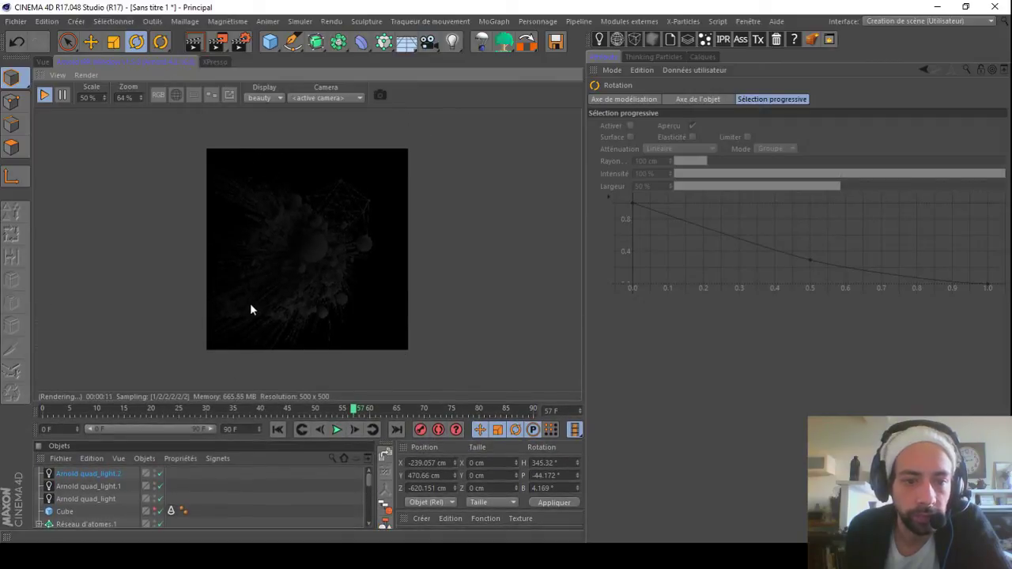
scroll(251, 309, "up", 1)
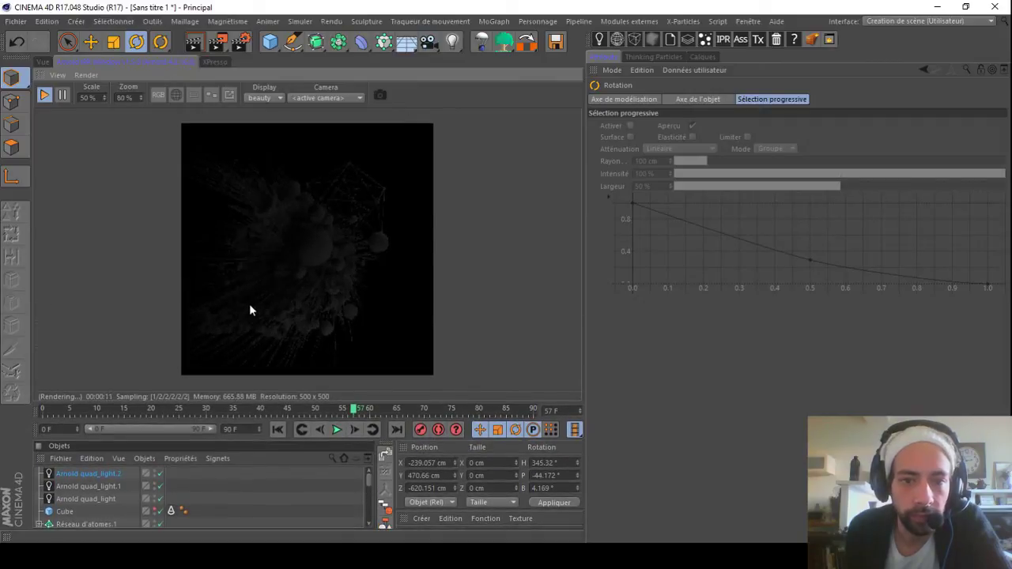
Step: Raise the original quad light's intensity to 3.97 and its exposure to 2.29
left_click(86, 499)
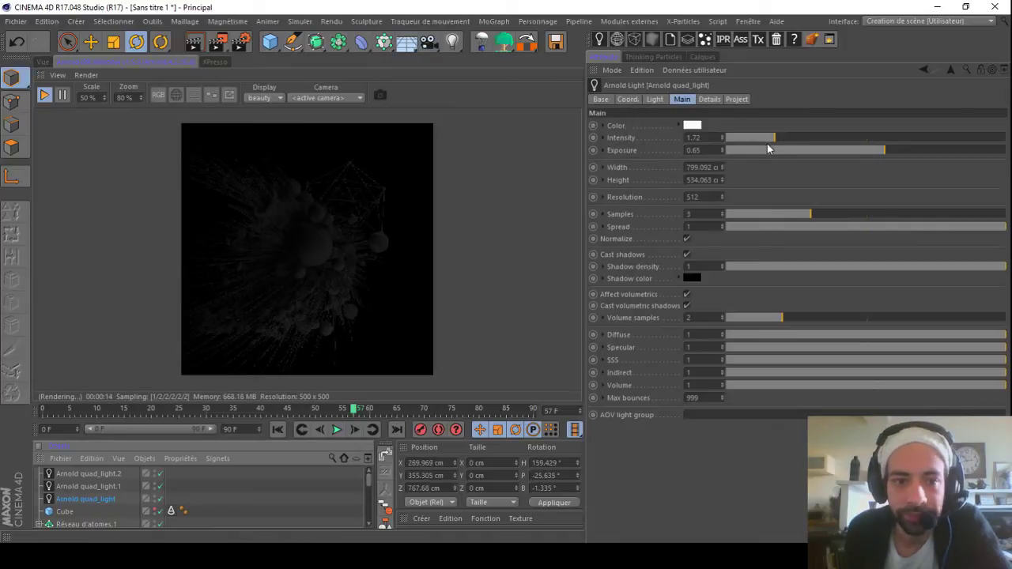
left_click(801, 138)
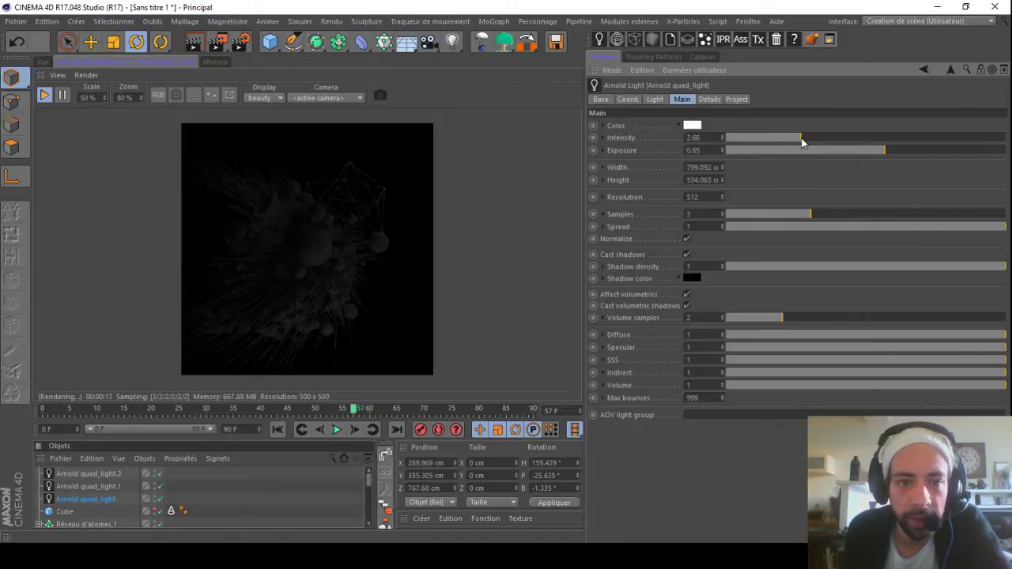
left_click(838, 139)
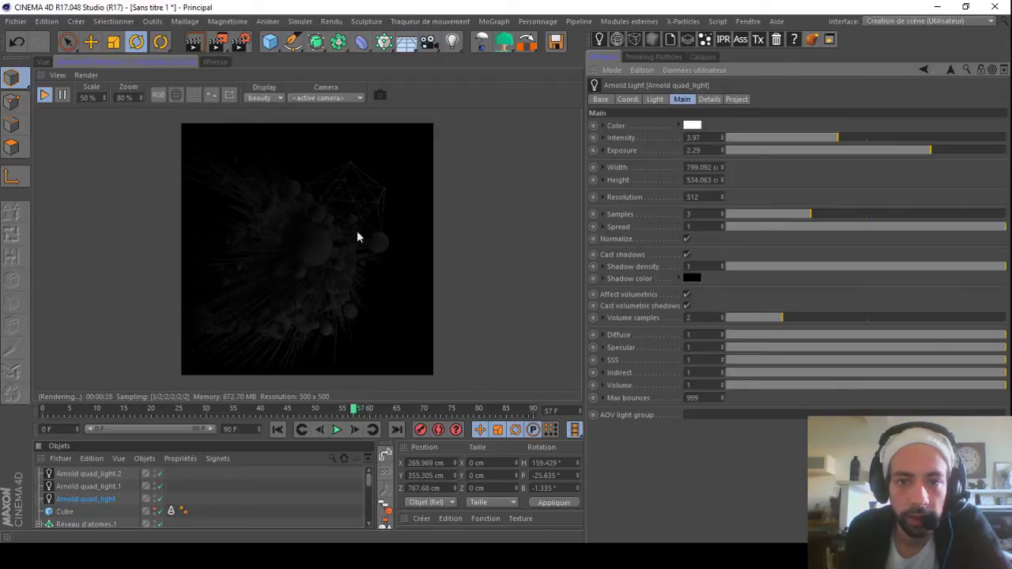
Step: Enable color temperature on the original quad light and set it to a cool 13641
left_click(702, 101)
left_click(679, 126)
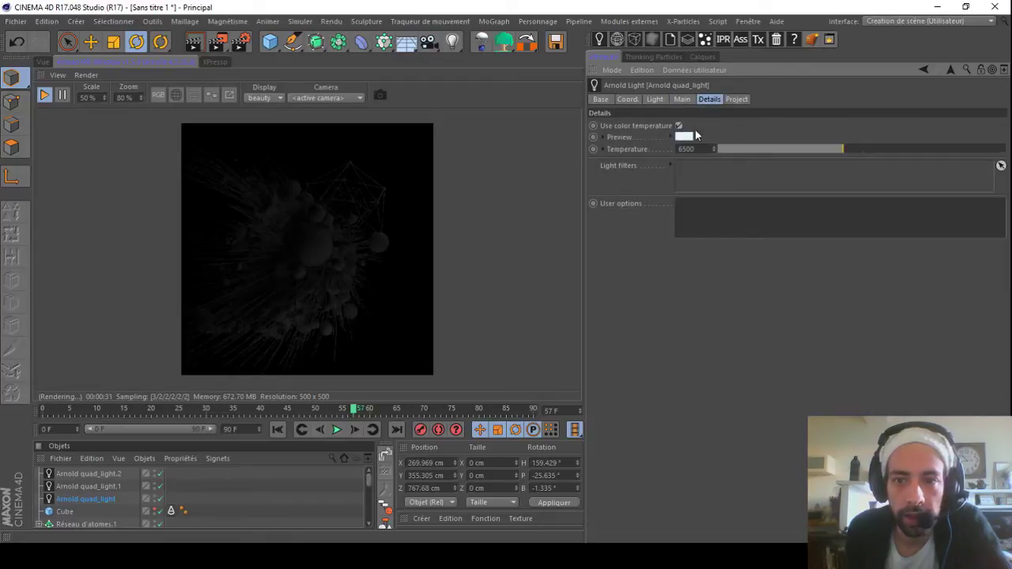
left_click_drag(962, 150, 979, 150)
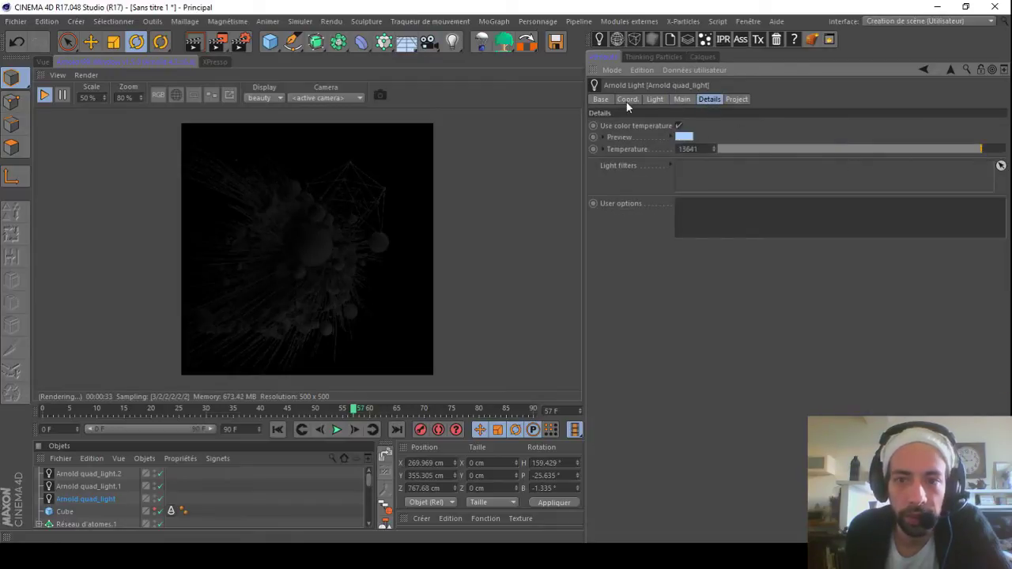
Step: Set the original quad light's intensity to 8.64 and its exposure to 4.09
left_click(682, 100)
left_click(969, 138)
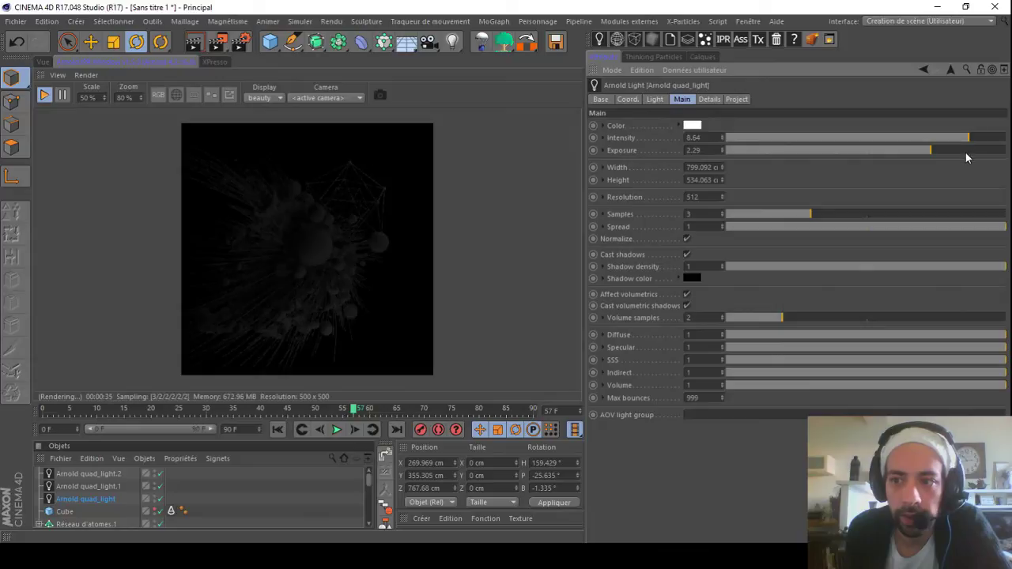
left_click(982, 151)
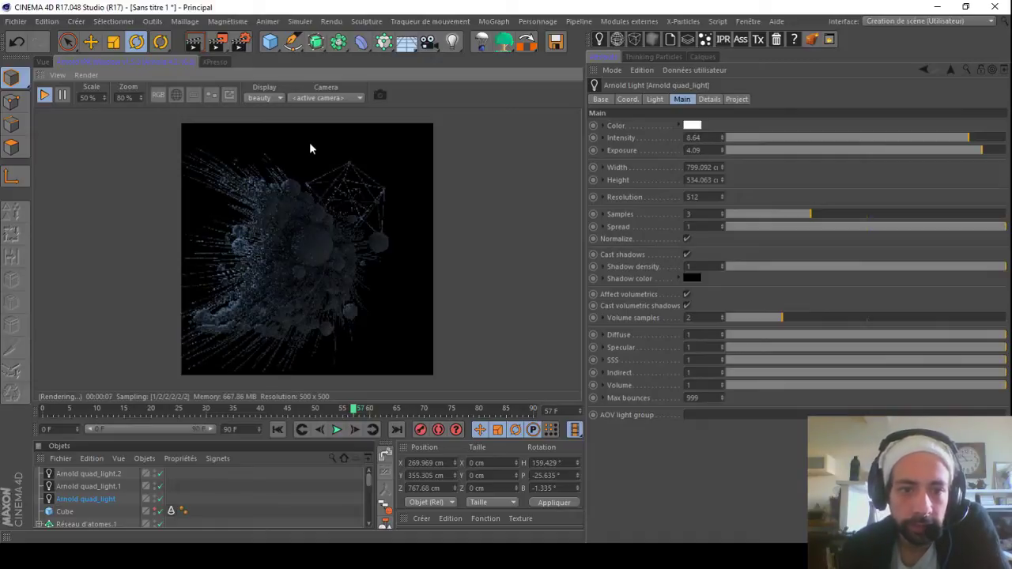
Step: Return to the perspective view and pan it to recenter the particle cluster in the frame
left_click(45, 62)
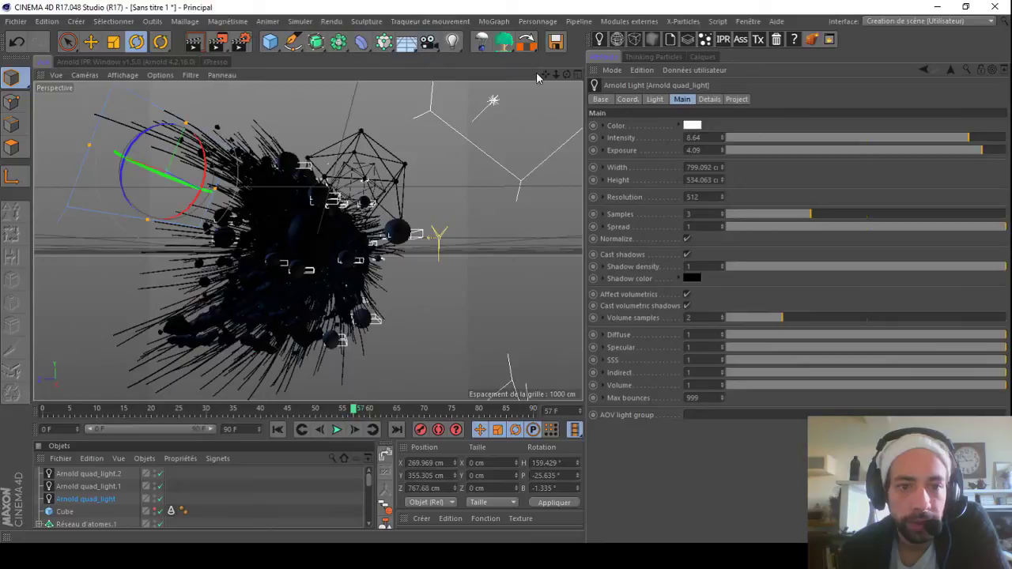
mouse_move(546, 74)
left_mouse_down()
mouse_move(562, 67)
mouse_move(545, 84)
left_mouse_up()
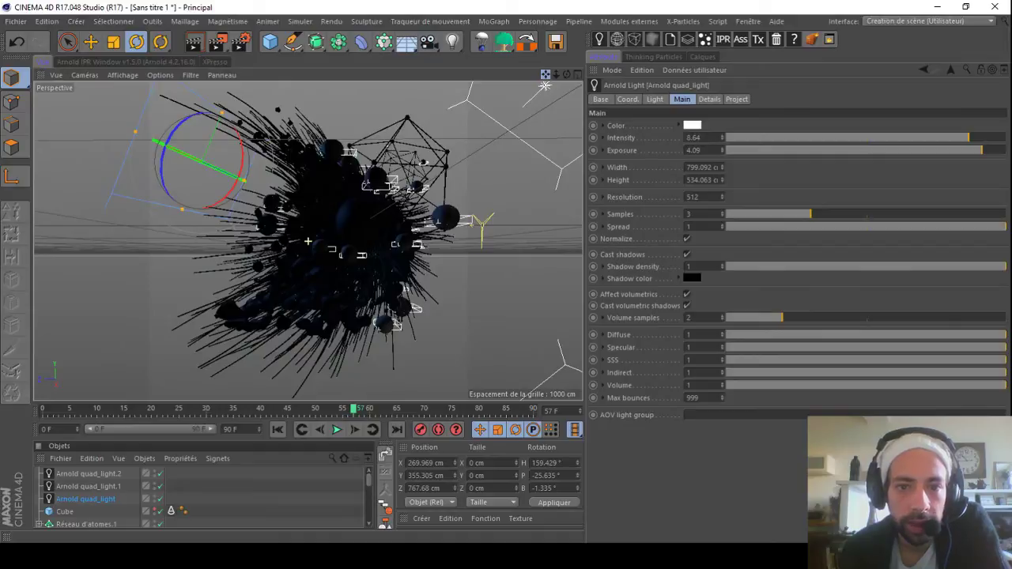
left_click_drag(545, 85, 542, 89)
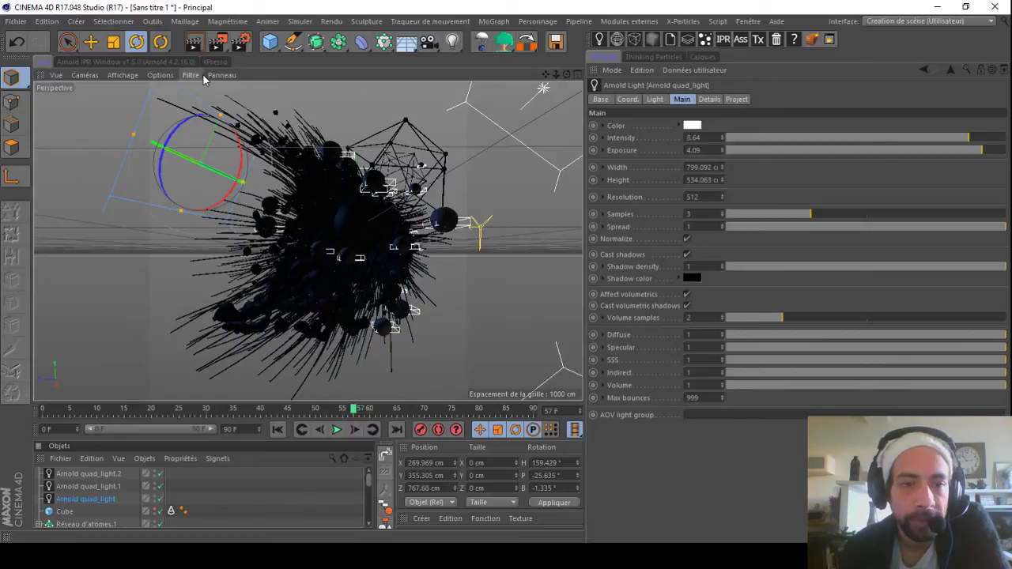
Step: Show the Arnold IPR preview, then enable color temperature on Arnold quad_light.1 and set it to a warm 1916
left_click(170, 61)
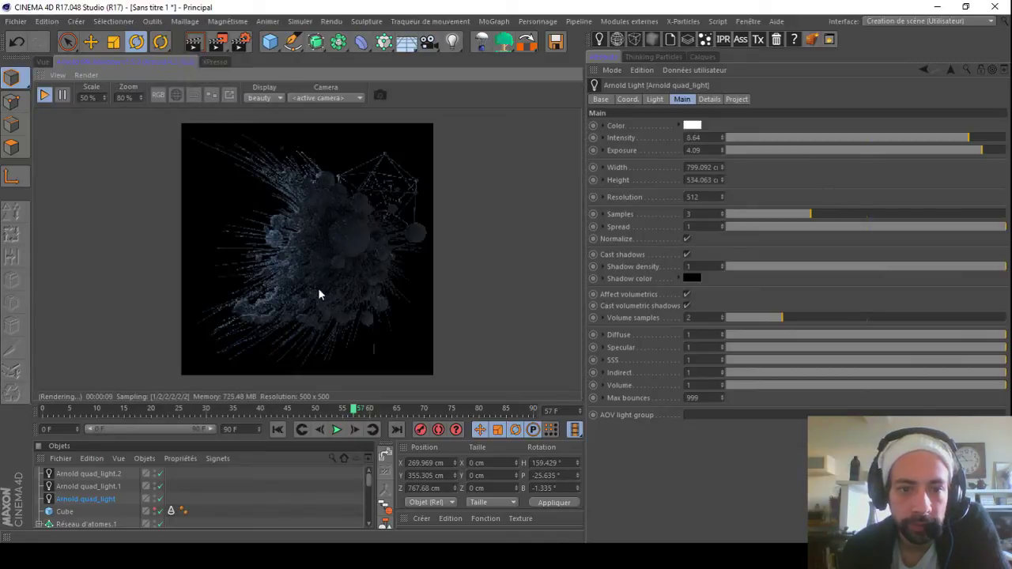
left_click(92, 485)
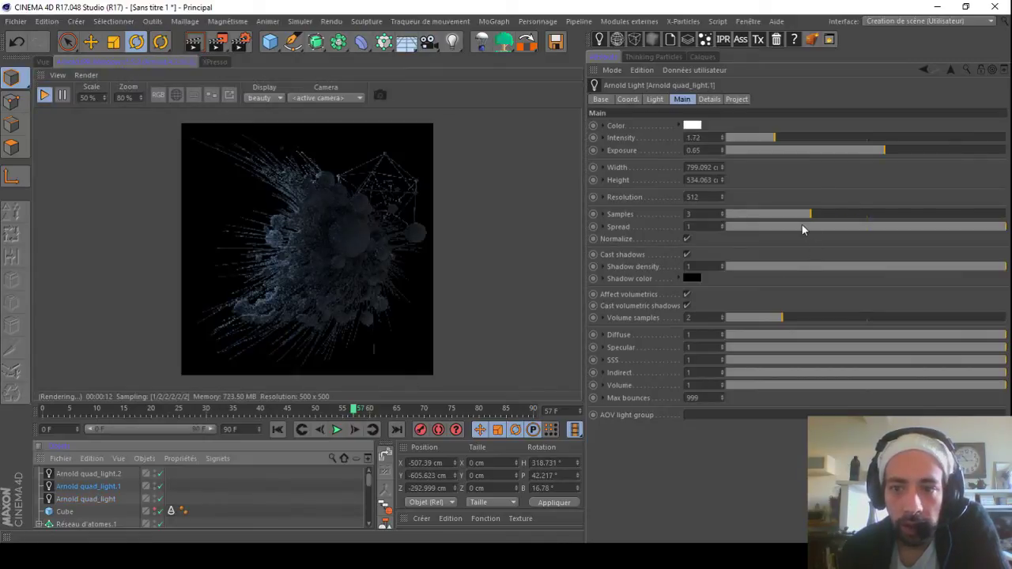
left_click(709, 98)
left_click(678, 126)
mouse_move(757, 151)
left_mouse_down()
mouse_move(765, 147)
mouse_move(725, 142)
mouse_move(756, 147)
left_mouse_up()
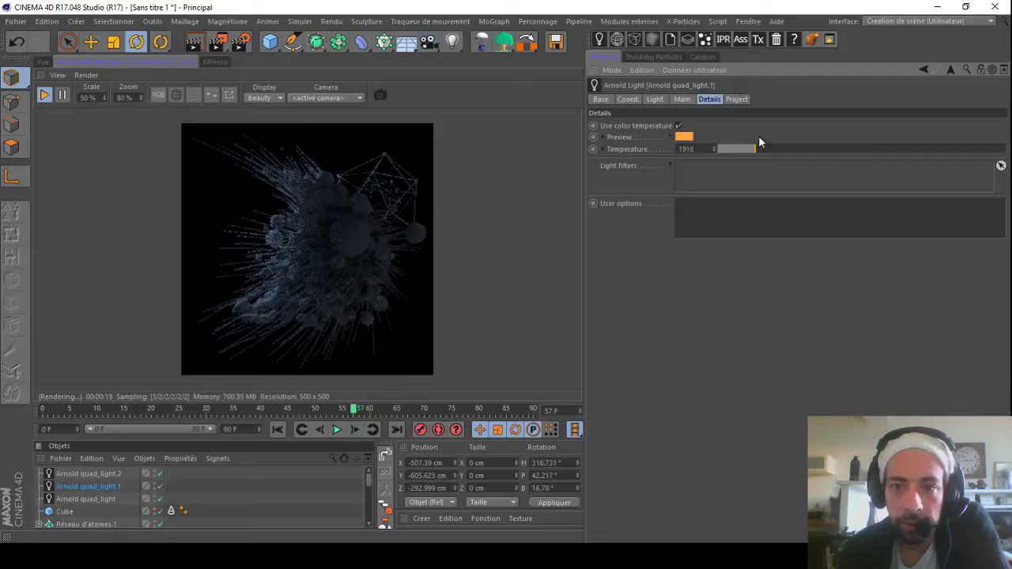
Step: Set Arnold quad_light.1's intensity to 2.35 and exposure to 1.57, and restart the IPR render
left_click(682, 99)
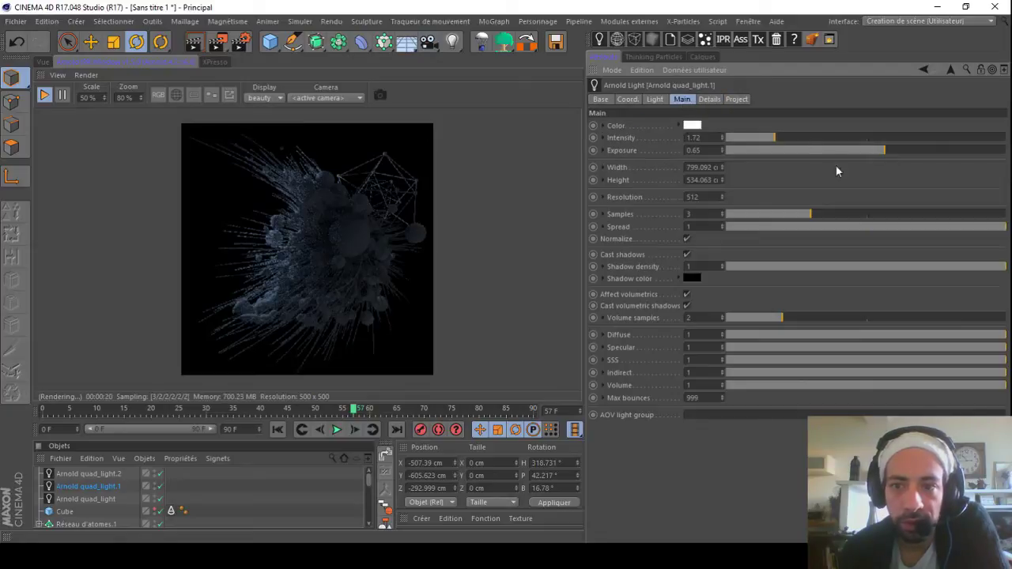
left_click(793, 139)
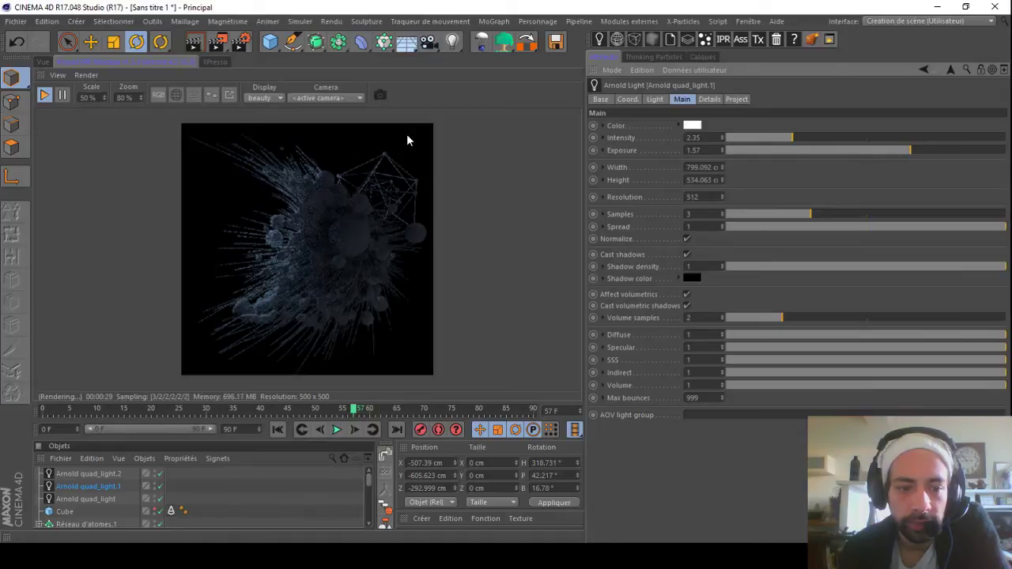
left_click(171, 510)
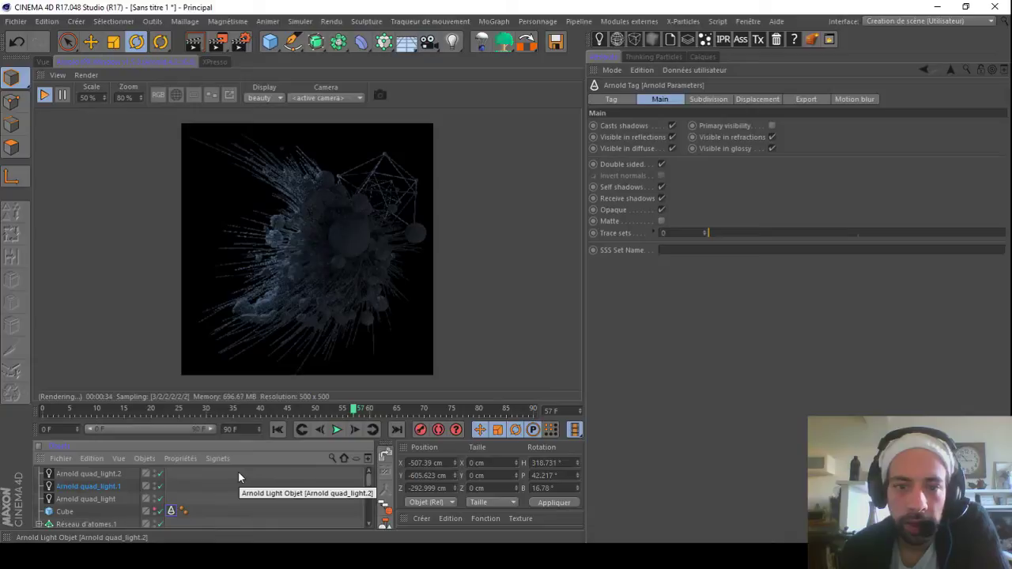
left_click(44, 96)
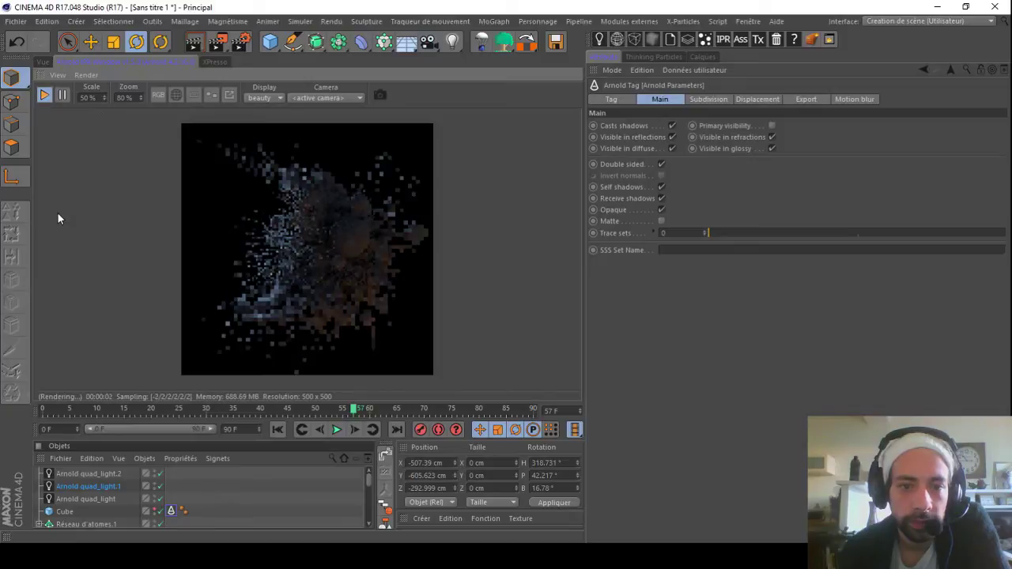
Step: Raise Arnold quad_light.2's intensity to 5 and its exposure to 2.11, restarting the IPR render to check the lighting
left_click(96, 486)
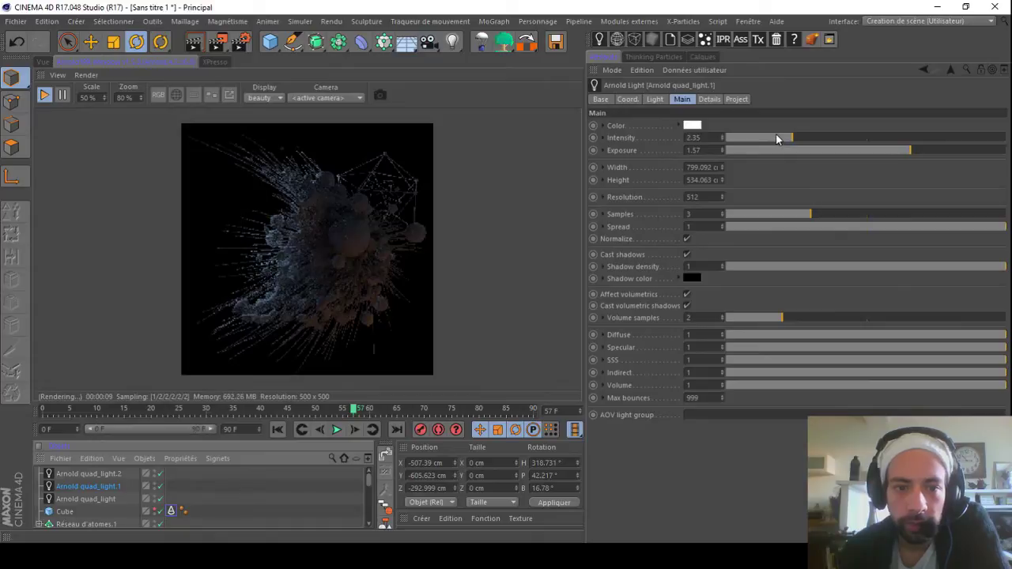
left_click(91, 474)
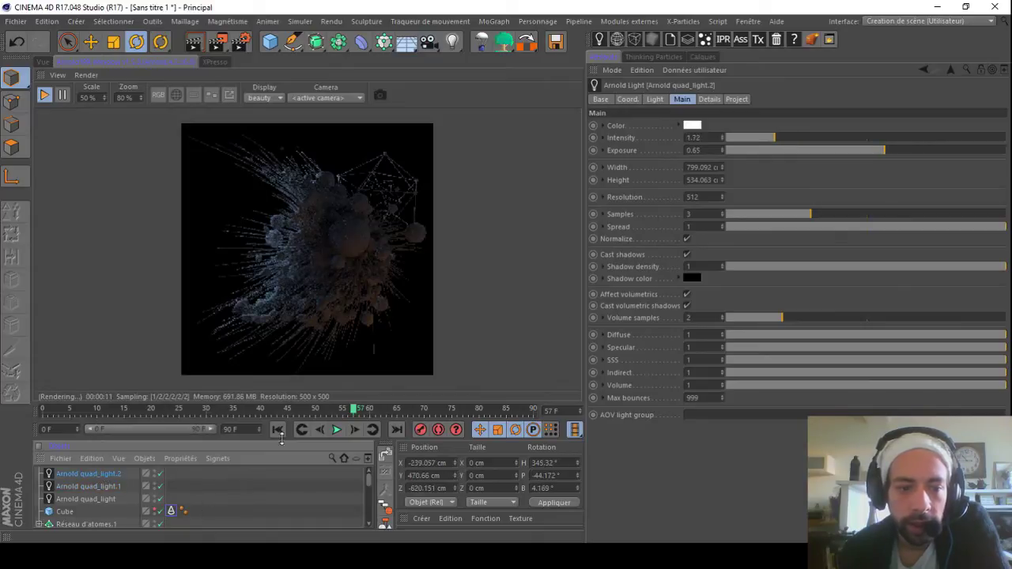
left_click_drag(797, 137, 820, 137)
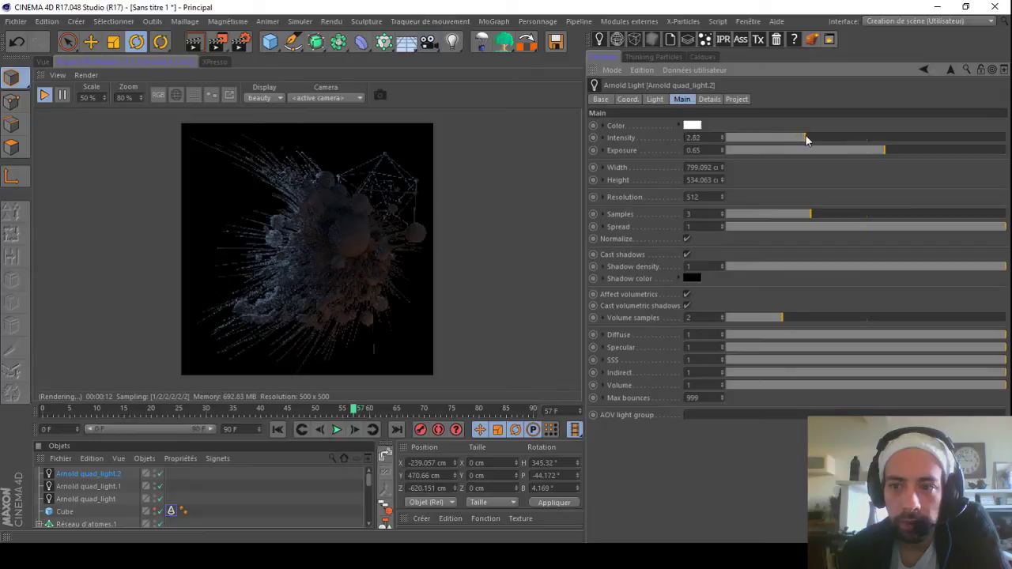
left_click_drag(906, 151, 926, 151)
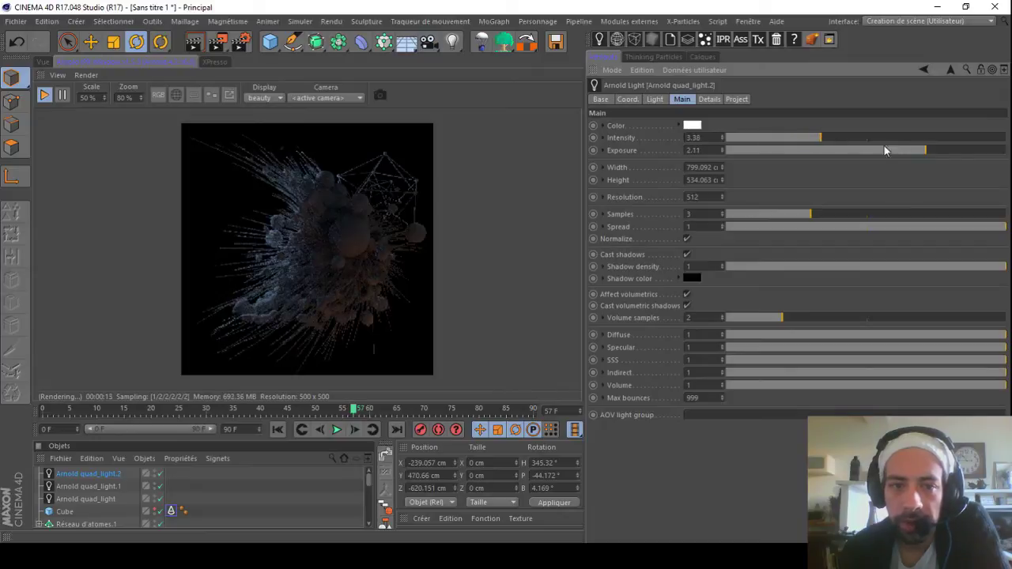
left_click(43, 95)
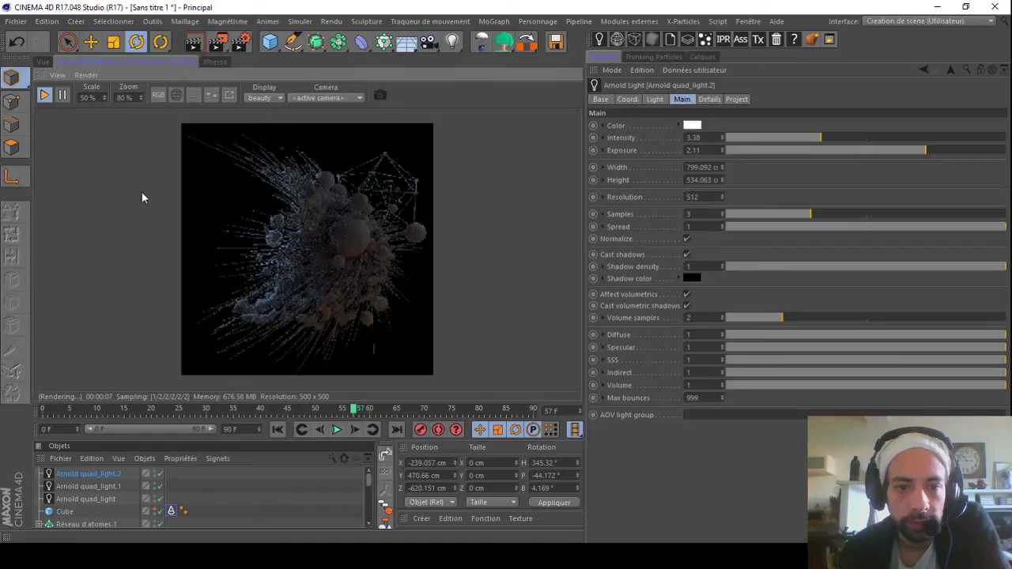
left_click(865, 138)
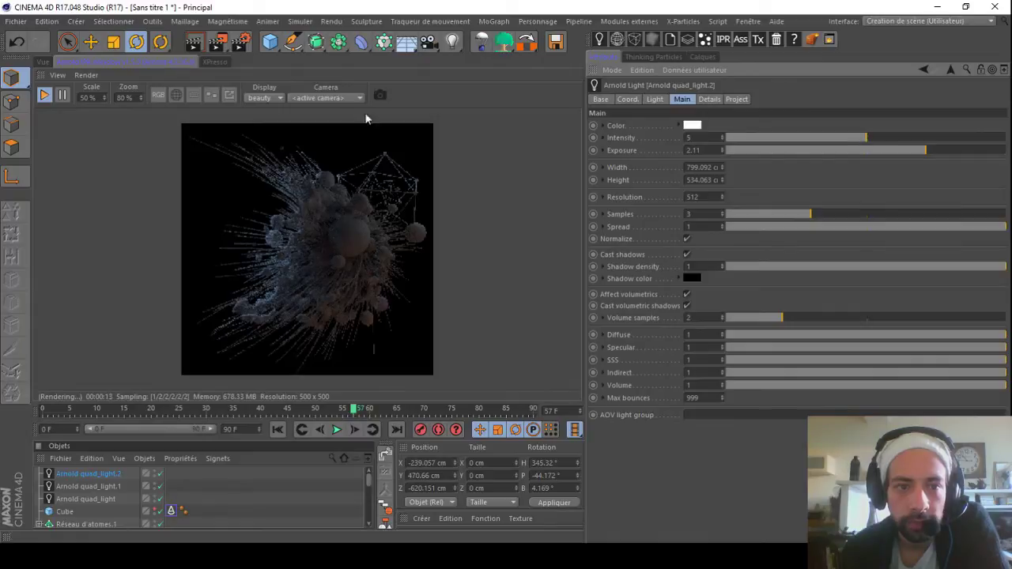
left_click(45, 94)
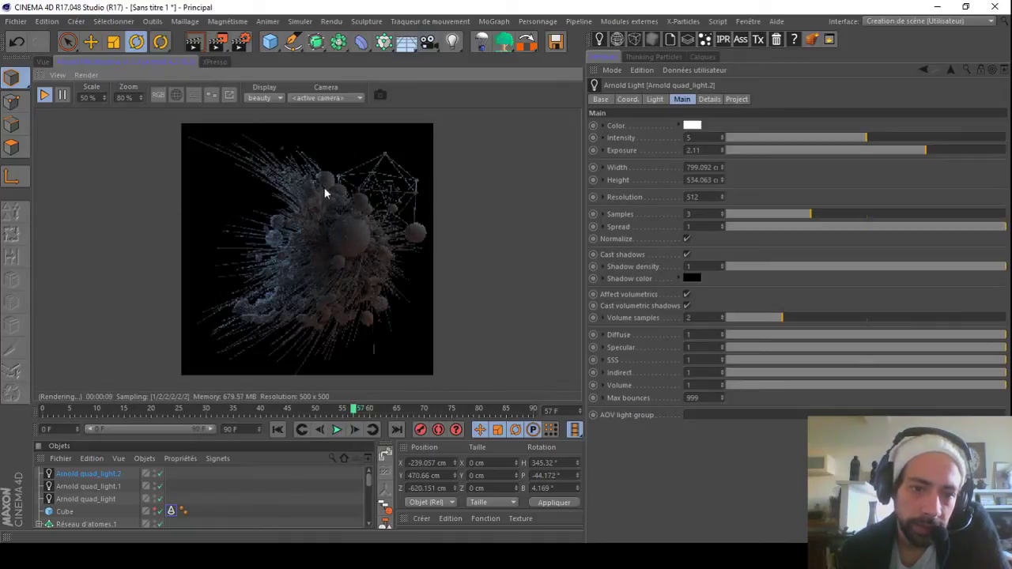
Step: Raise the original quad light's intensity to 9.04, and set Arnold quad_light.2 to intensity 9.02 and exposure 4.11
left_click(99, 499)
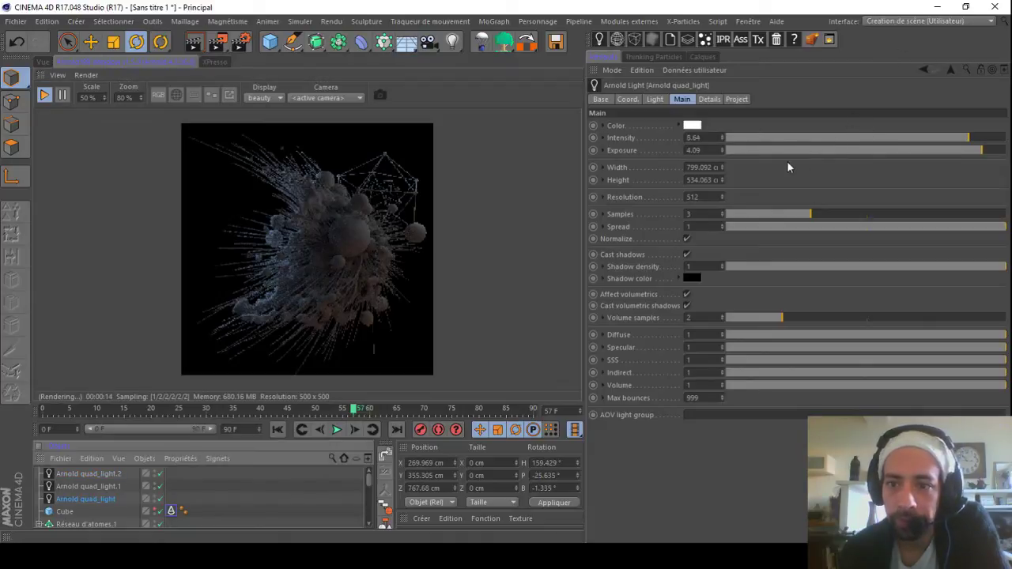
left_click(981, 139)
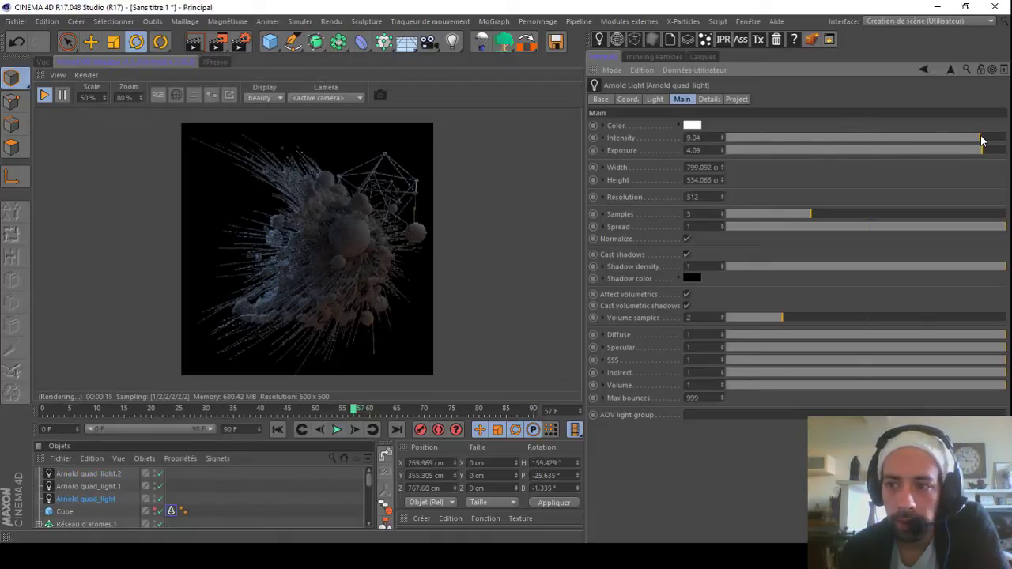
left_click(93, 475)
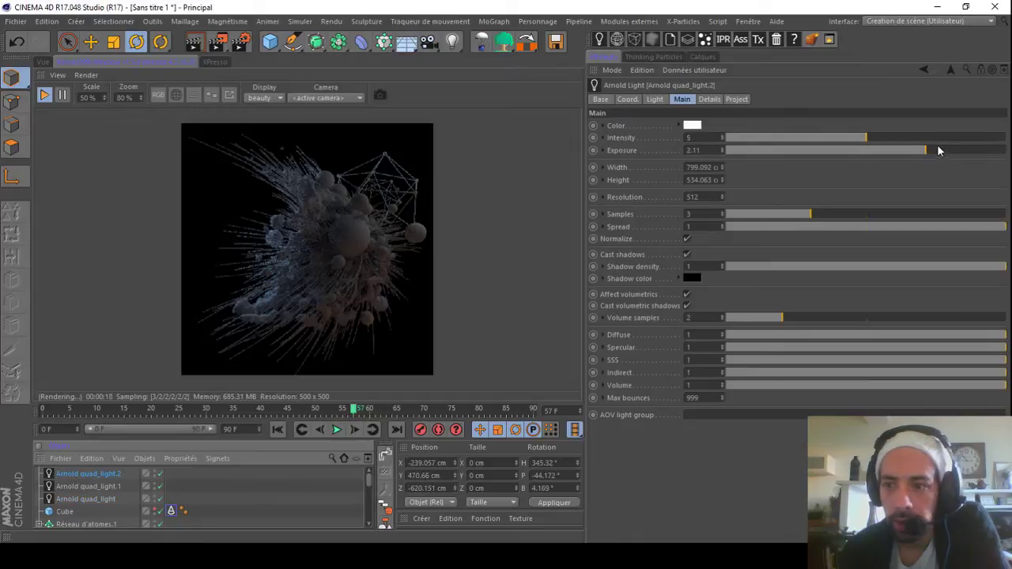
left_click(981, 150)
left_click(980, 138)
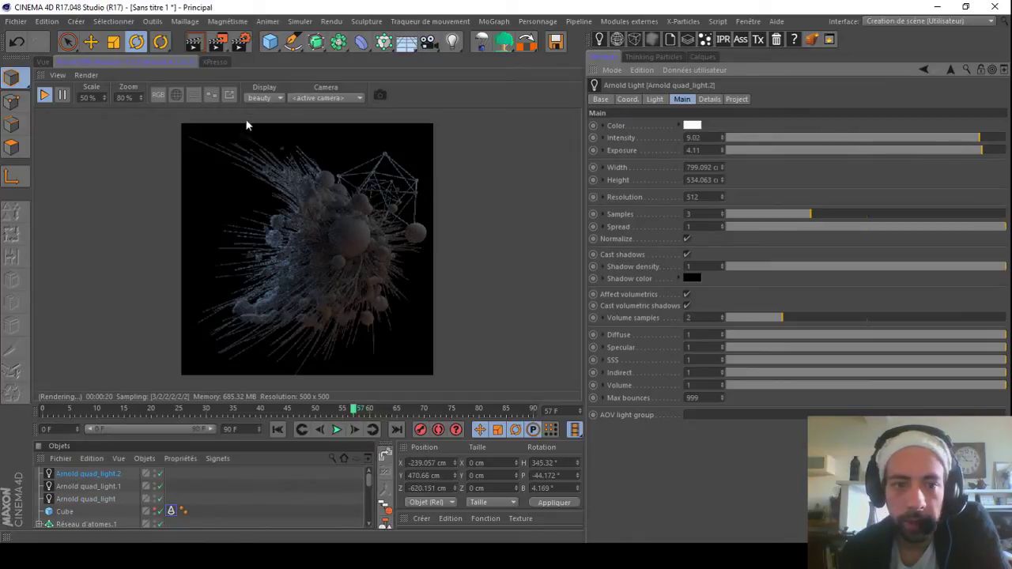
Step: Set Arnold quad_light.1's intensity to 2.51 and exposure to 1.78, and restart the IPR render
left_click(90, 486)
left_click(812, 139)
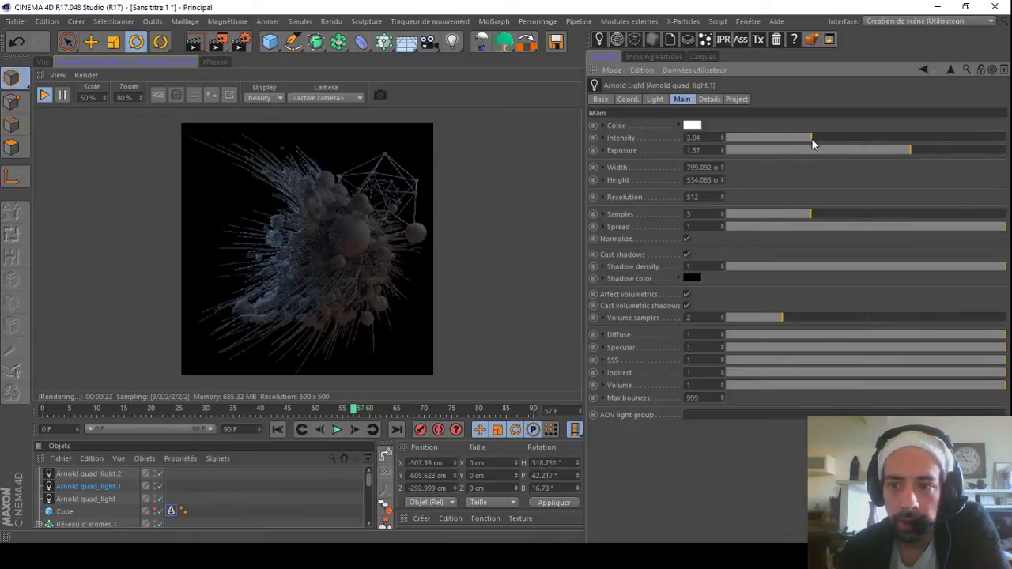
left_click_drag(812, 143, 797, 143)
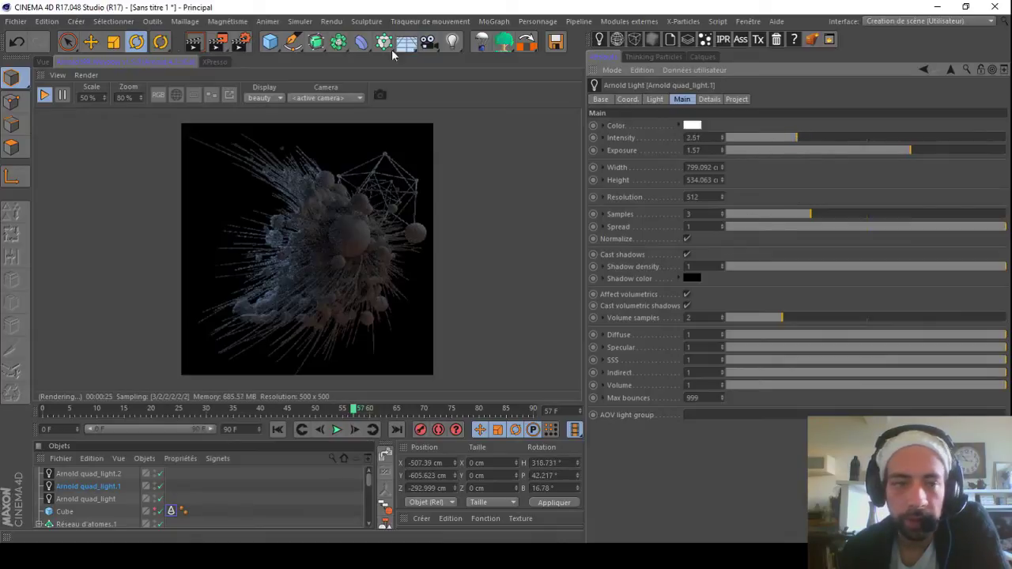
left_click_drag(916, 155, 918, 154)
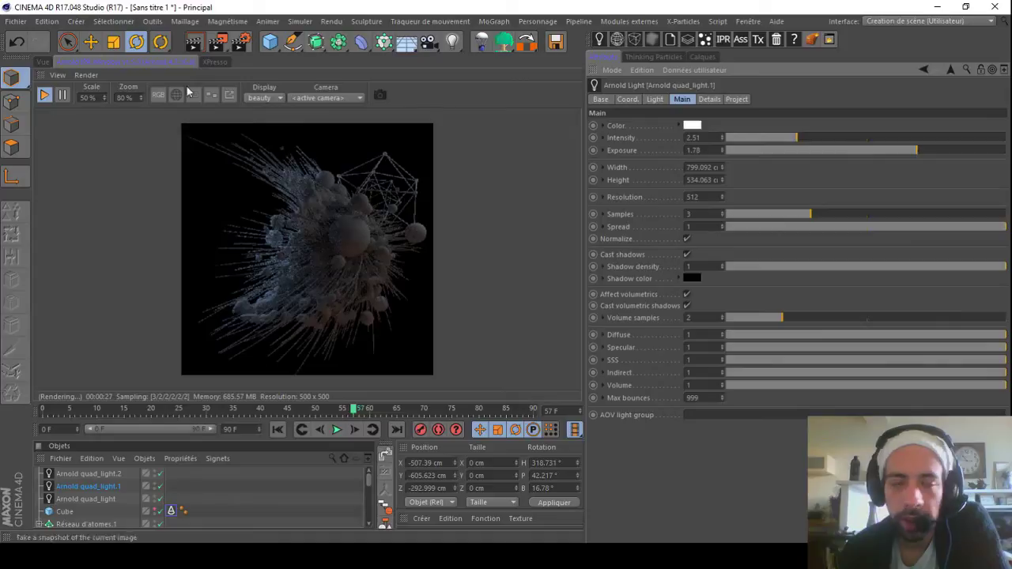
left_click(43, 96)
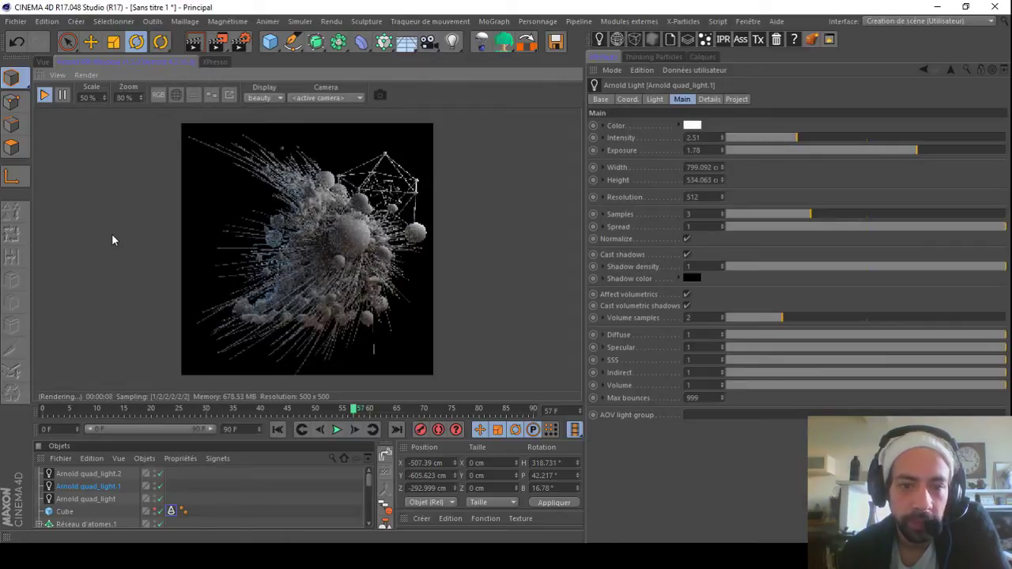
Step: Lower Arnold quad_light.2's intensity to 5.07 and its exposure to 3.55
left_click(76, 473)
left_click_drag(931, 140, 901, 138)
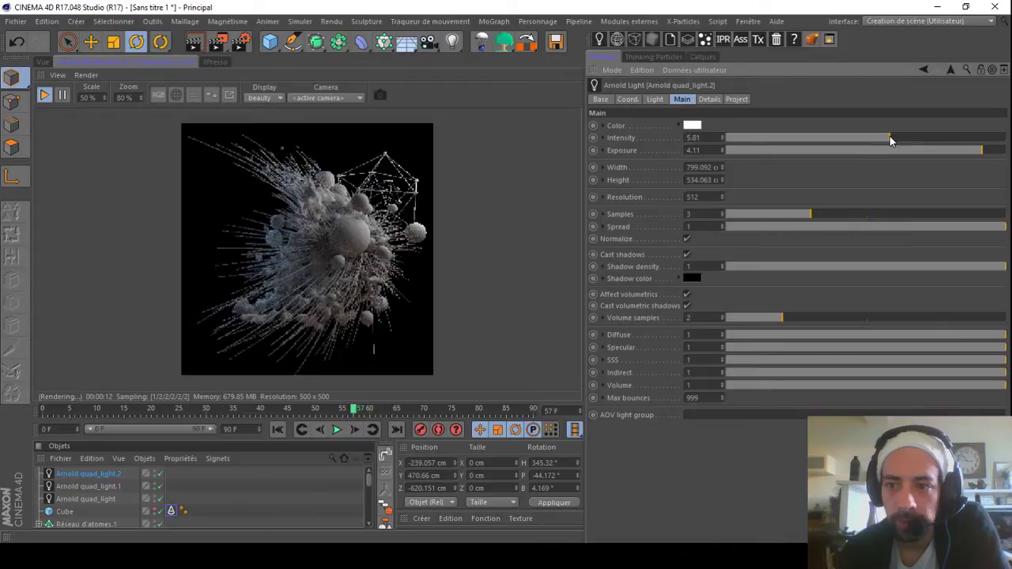
left_click(964, 150)
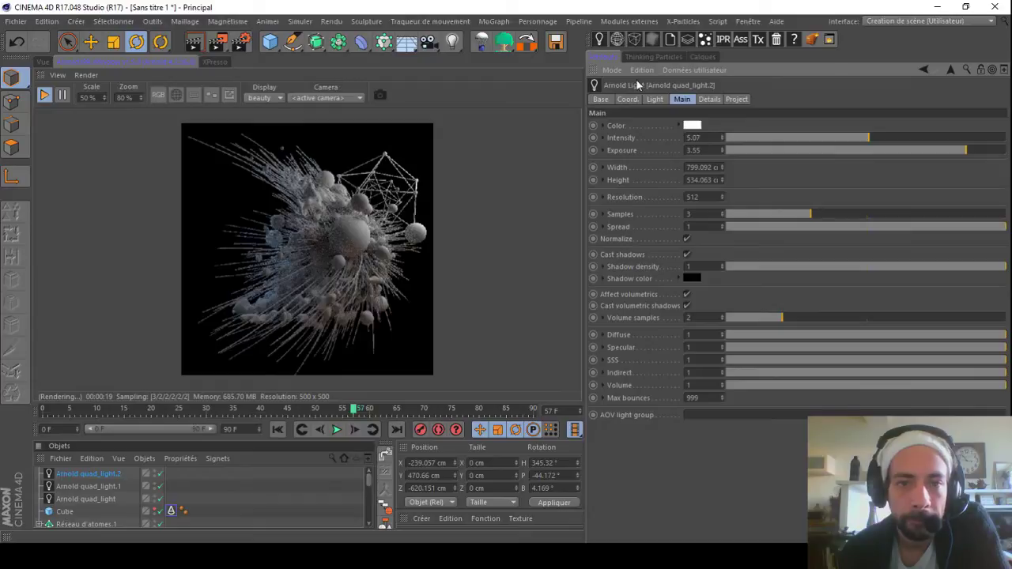
Step: Switch to the Interface de démarrage (Utilisateur) layout and run the IPR render briefly to check the lighting
left_click(921, 21)
left_click(919, 132)
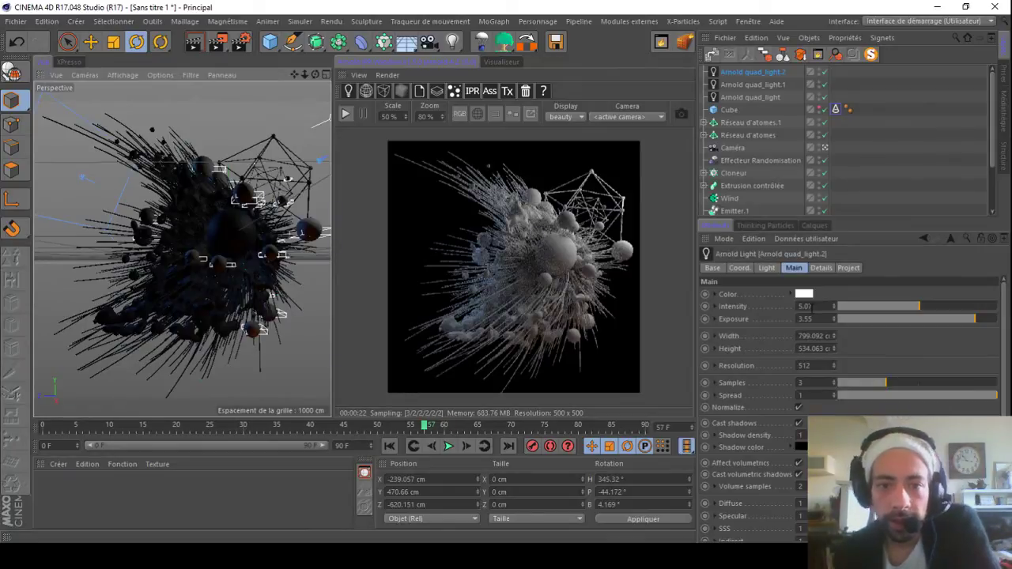
left_click(346, 114)
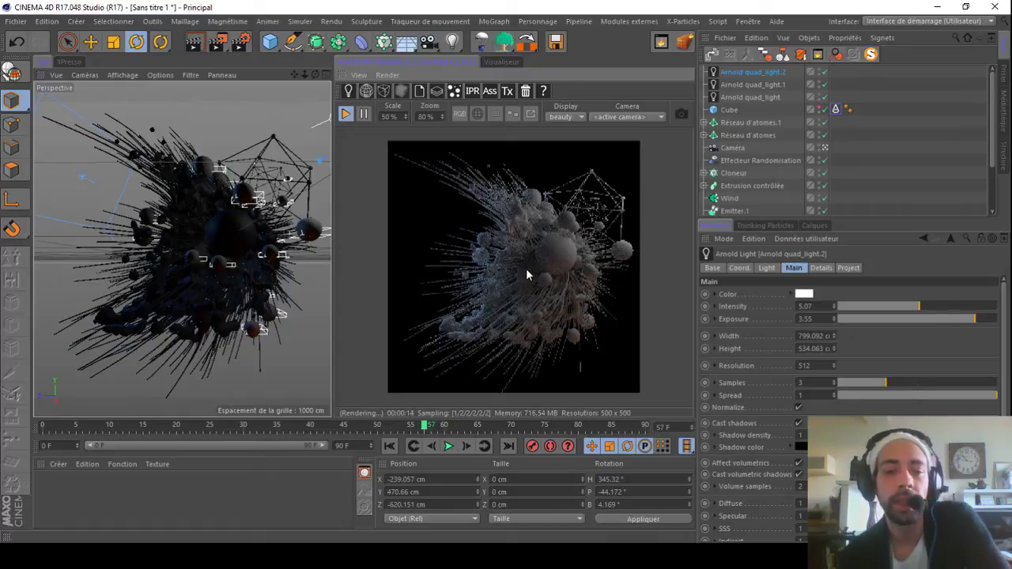
left_click(344, 113)
Step: Create an Arnold standard surface material and assign it to the Skinner object
left_click(60, 464)
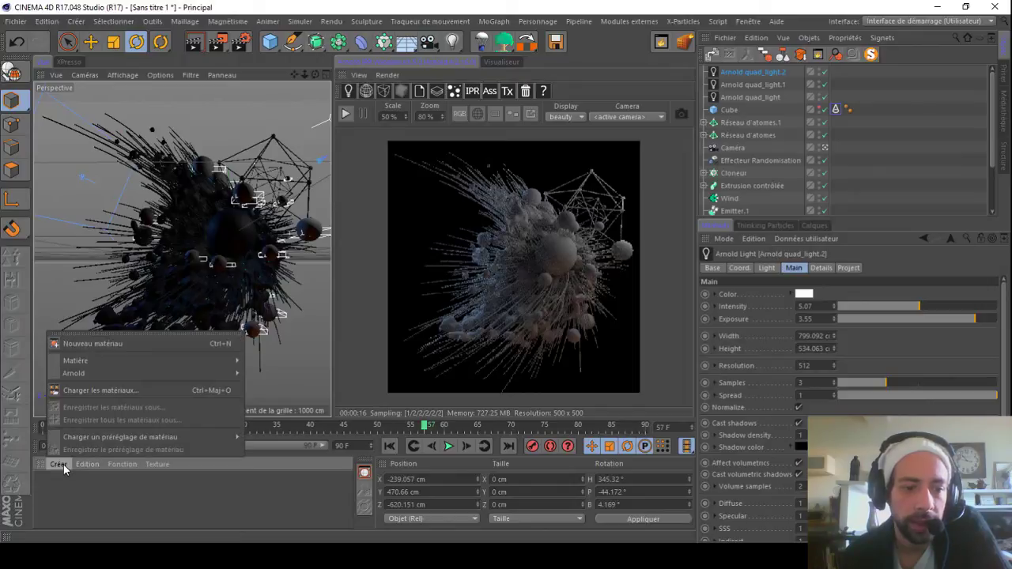
mouse_move(123, 372)
mouse_move(279, 377)
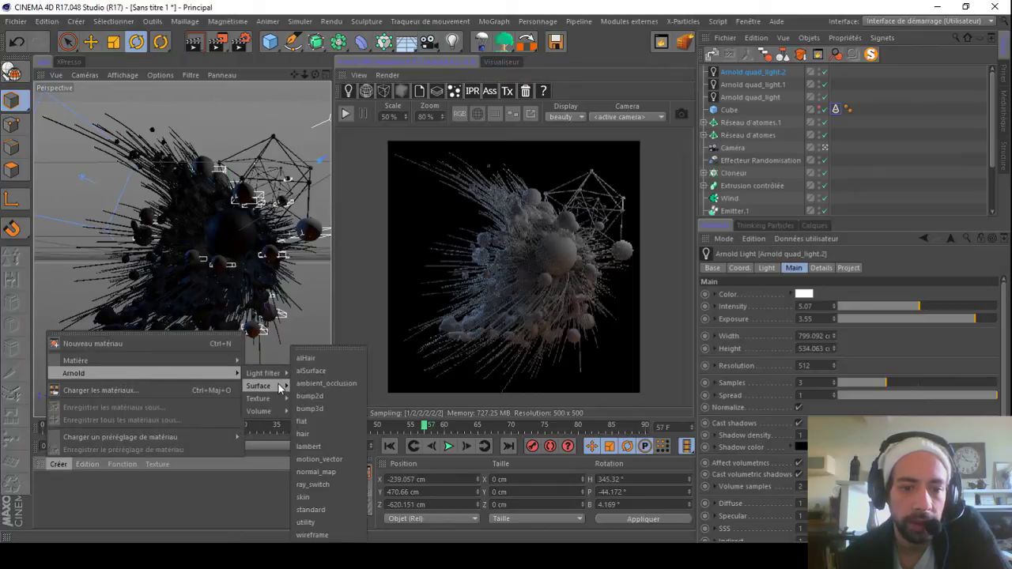
left_click(328, 506)
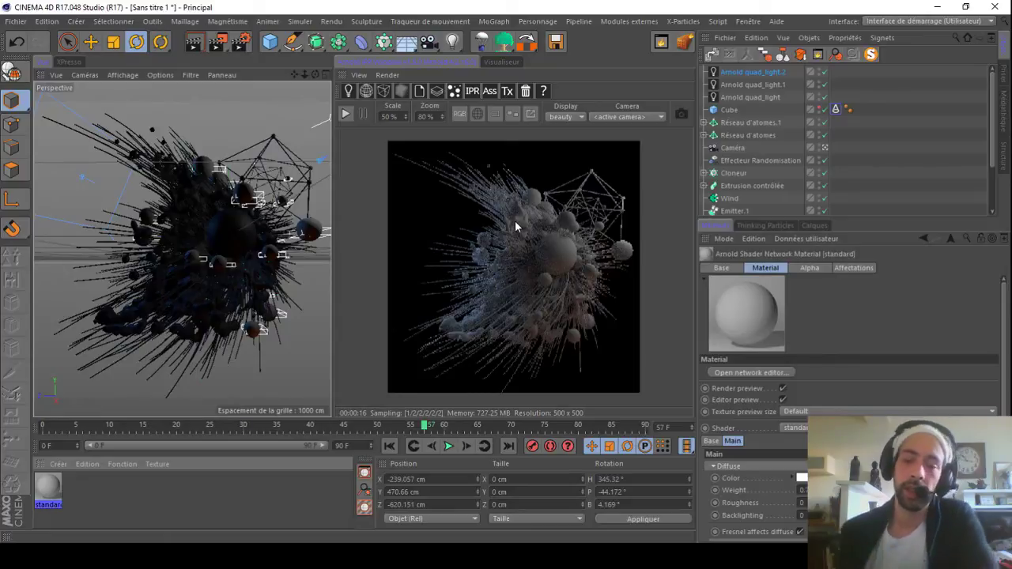
scroll(752, 180, "down", 3)
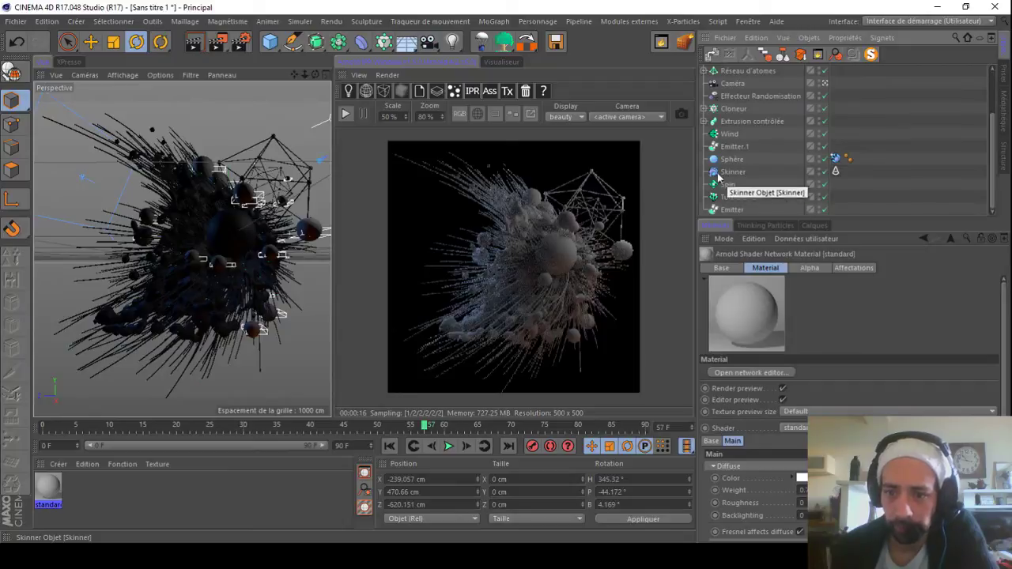
left_click_drag(744, 179, 846, 171)
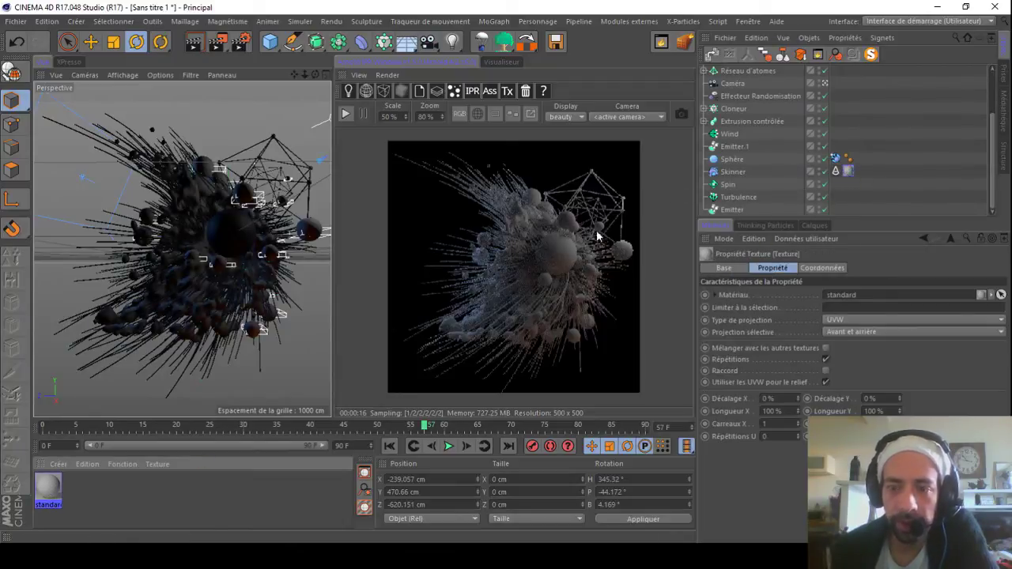
Step: Open the standard material's shader network and select its standard shader node to show its settings
double_click(49, 489)
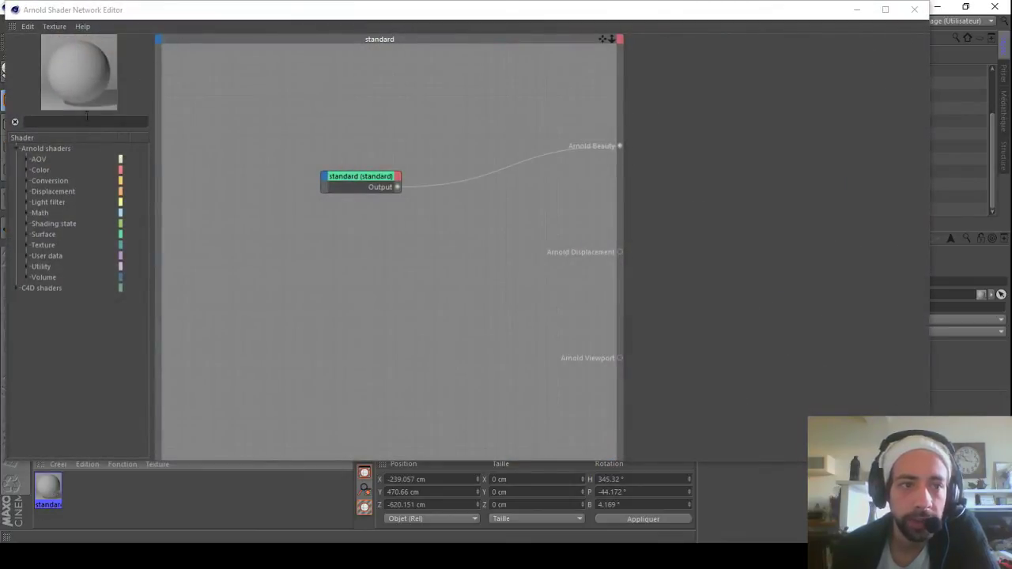
left_click(39, 123)
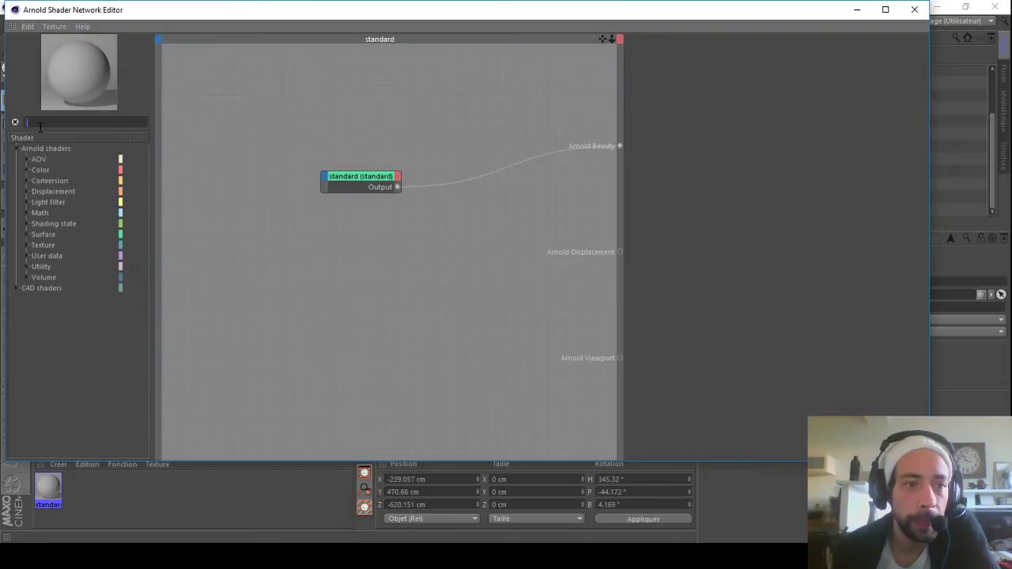
left_click_drag(371, 175, 445, 172)
Step: Turn off Opaque on the Skinner object's Arnold tag and set the standard shader's diffuse weight to 0
left_click_drag(793, 14, 315, 159)
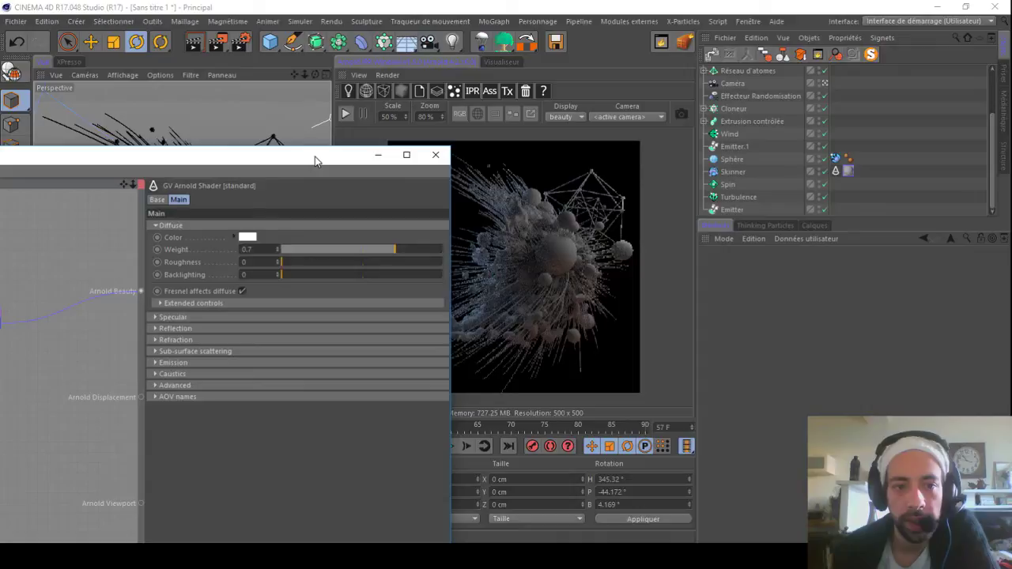
left_click_drag(314, 161, 433, 33)
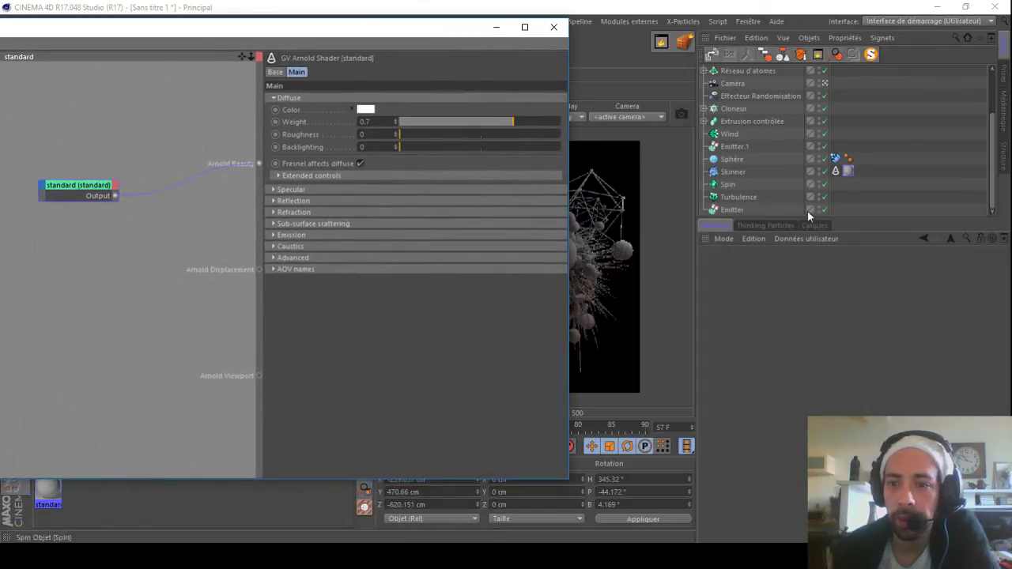
left_click(836, 171)
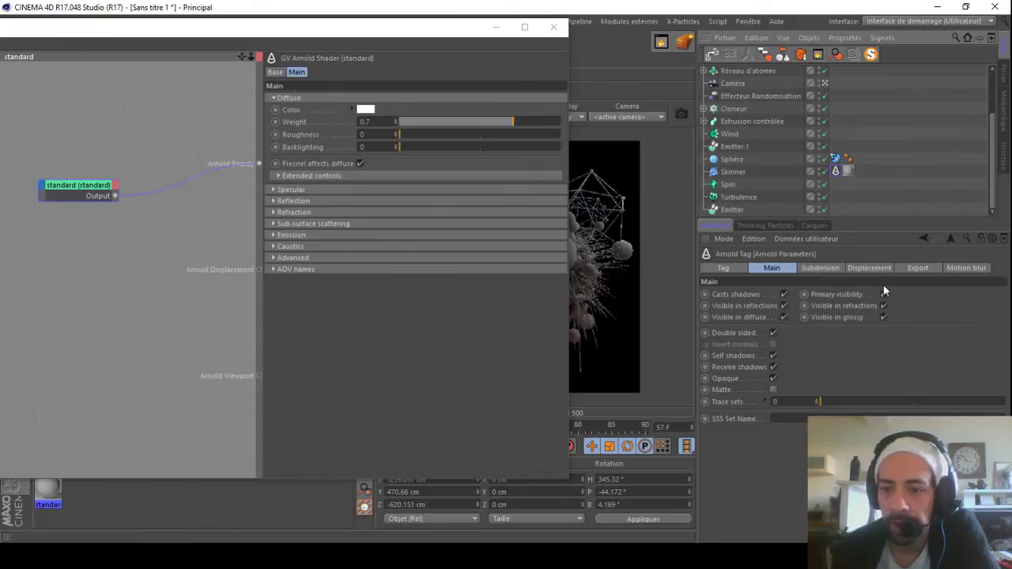
left_click(772, 378)
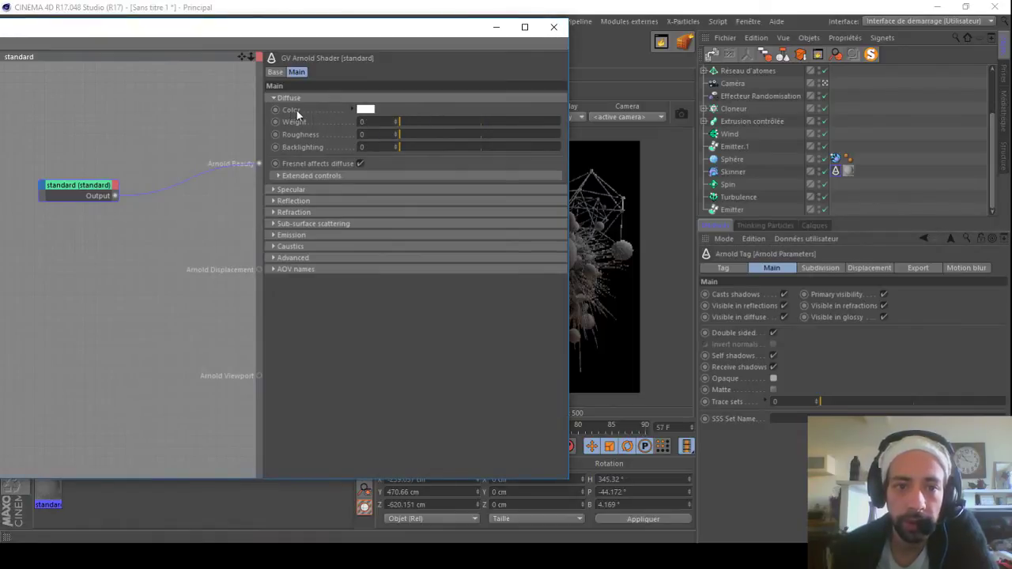
Step: Narrow the shader network editor and place an enlarged, separate material preview window beside it
left_click_drag(184, 48, 536, 21)
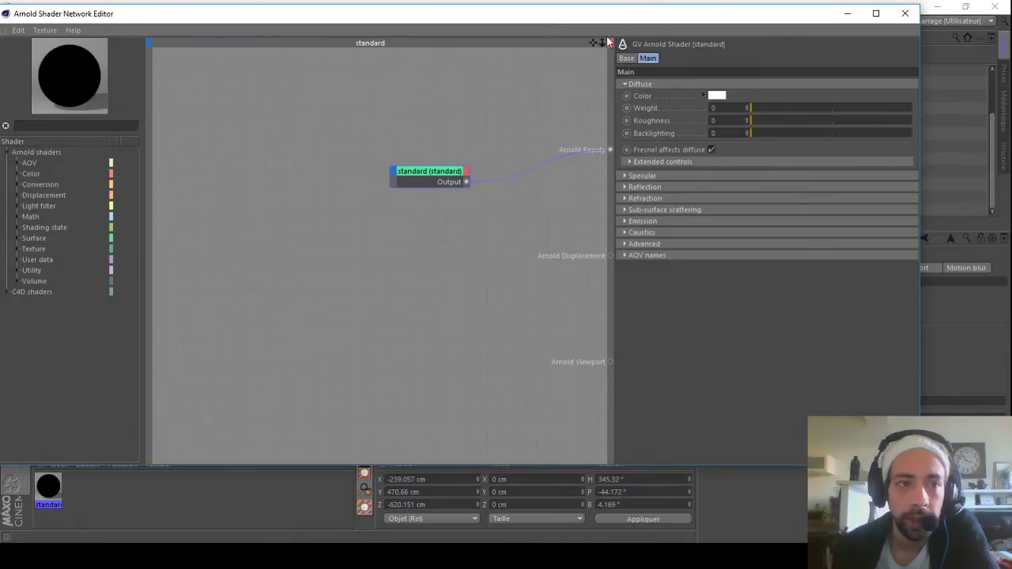
left_click_drag(920, 119, 665, 131)
right_click(51, 61)
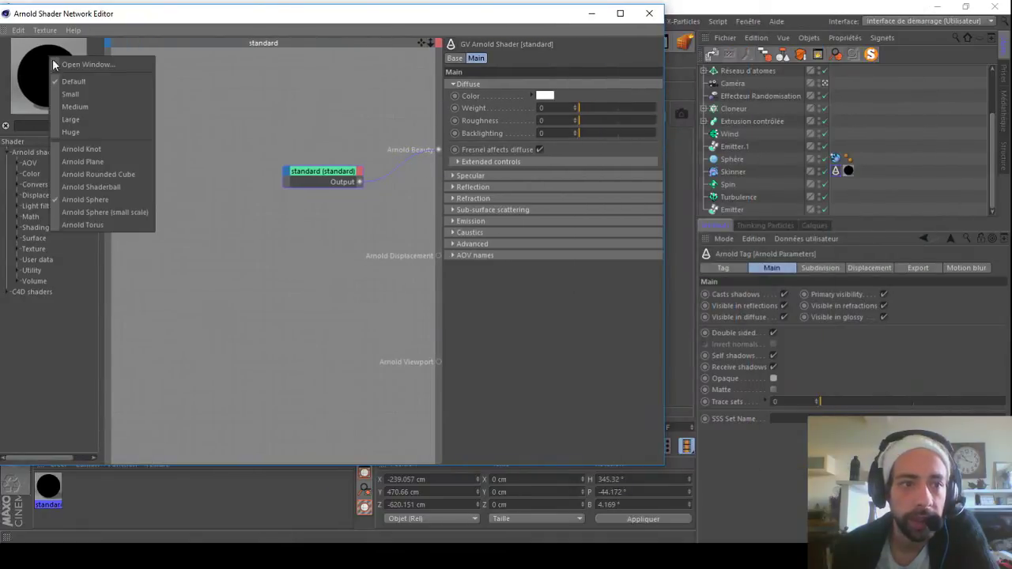
left_click(79, 65)
left_click_drag(44, 6, 863, 17)
left_click_drag(824, 198, 748, 301)
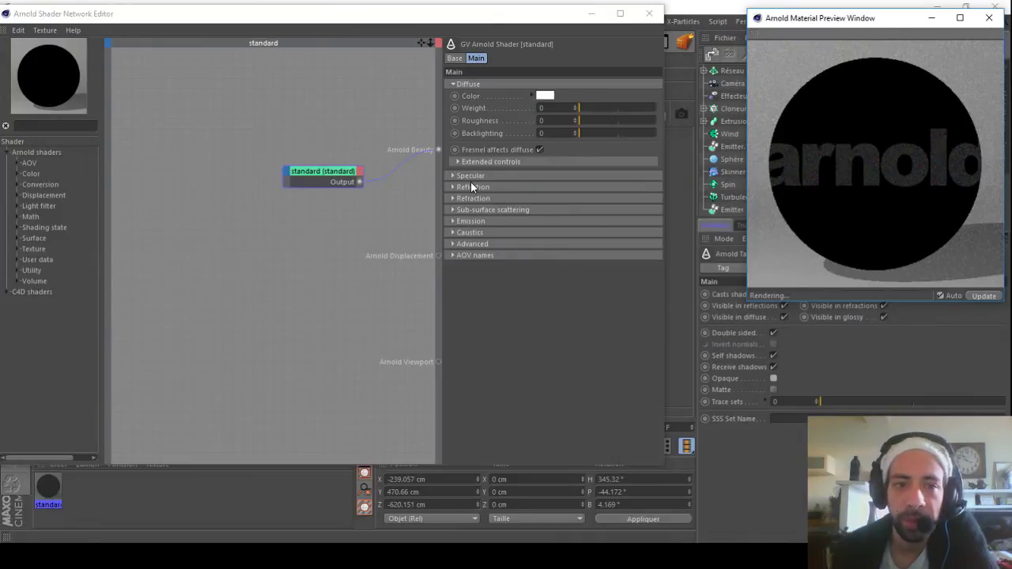
Step: Set the standard shader's refraction weight to 1 and its IOR to 1.21
left_click(452, 198)
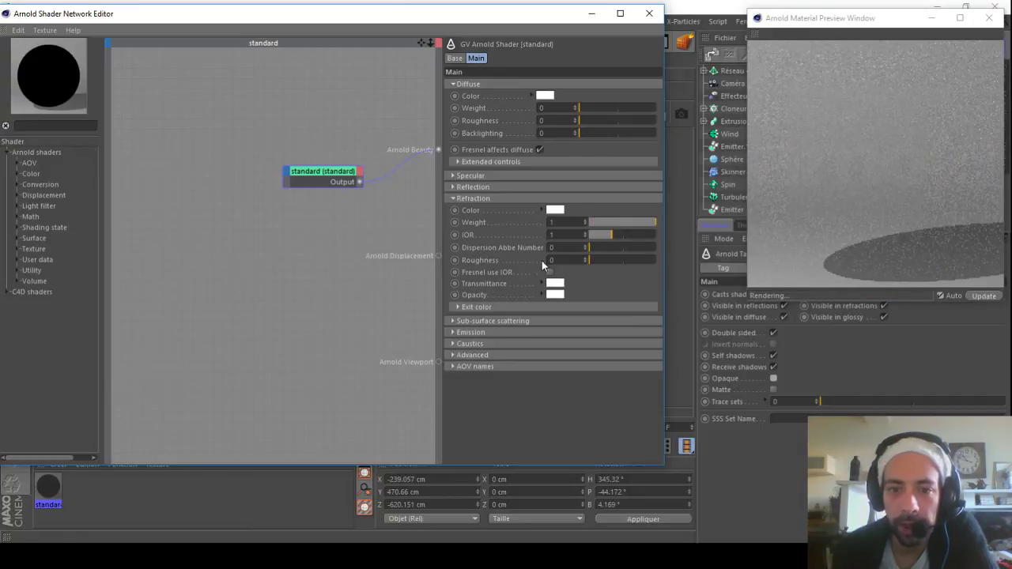
left_click(623, 237)
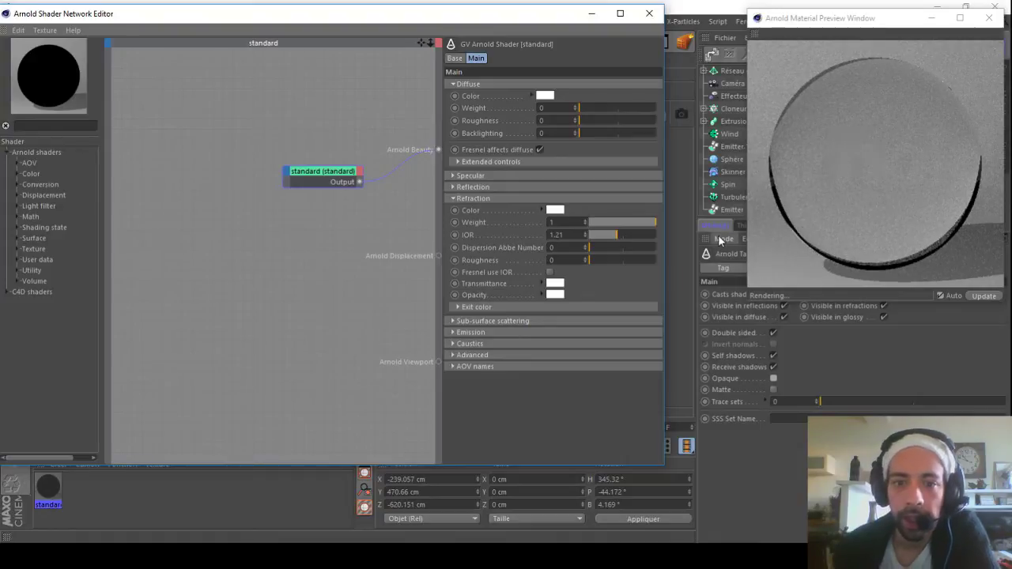
left_click(453, 199)
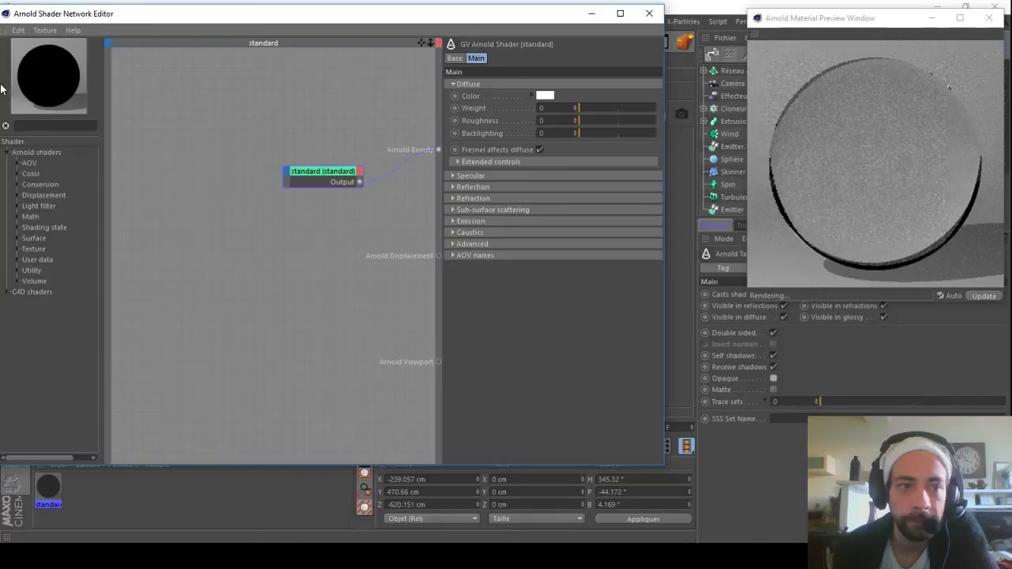
Step: Add an image shader node using texture 4 from the scratch folder, without copying the file to the project location
left_click(32, 124)
type("im")
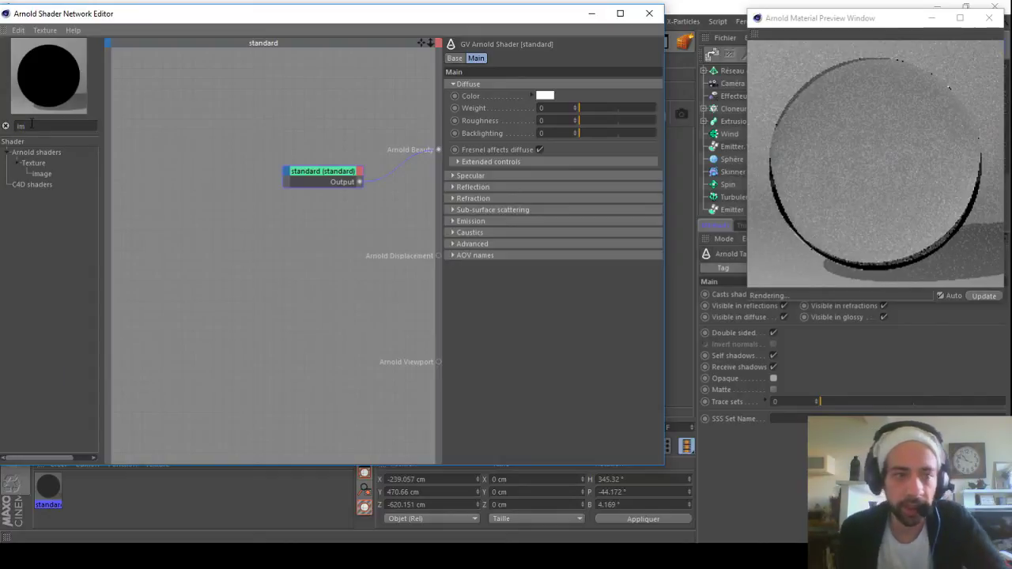
left_click_drag(133, 182, 161, 171)
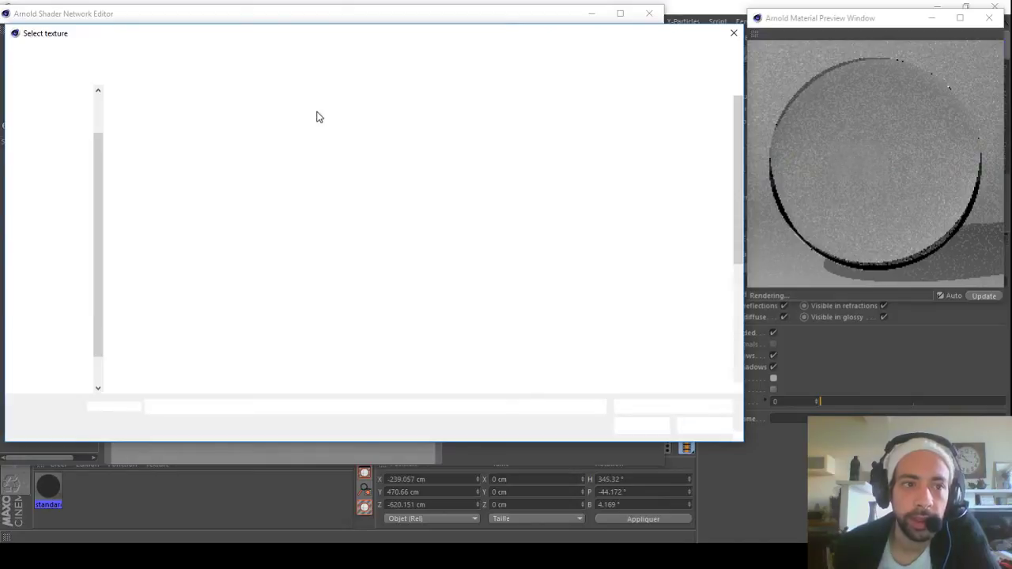
left_click(348, 124)
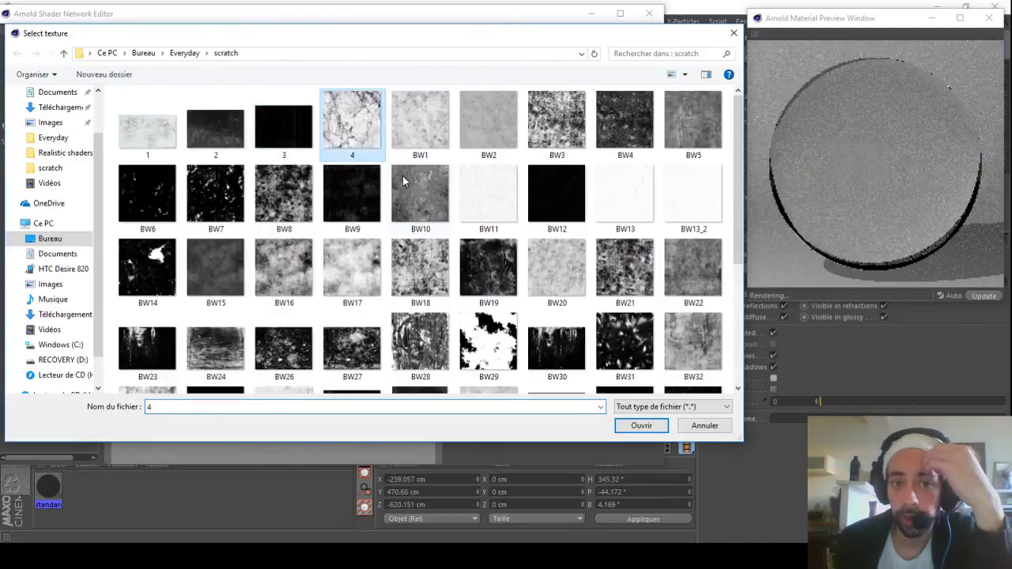
left_click(623, 427)
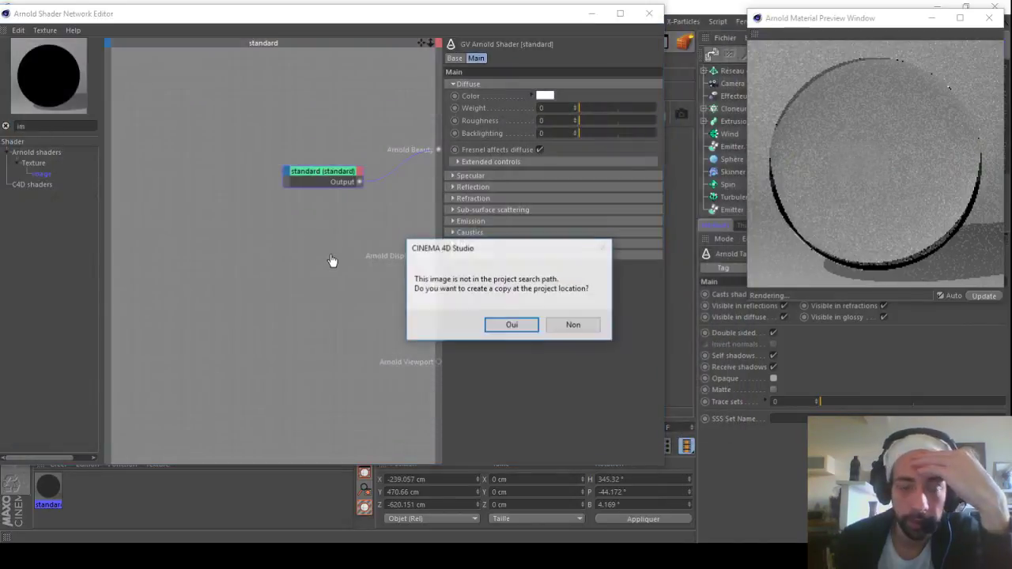
left_click(571, 326)
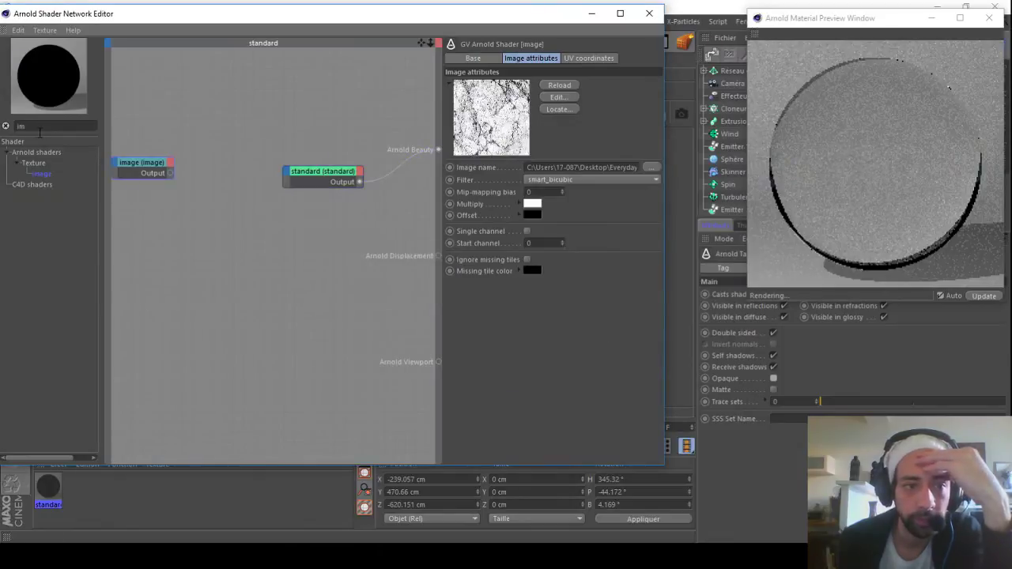
Step: Add a ramp_float node and line it up between the image and standard nodes
type("ramp")
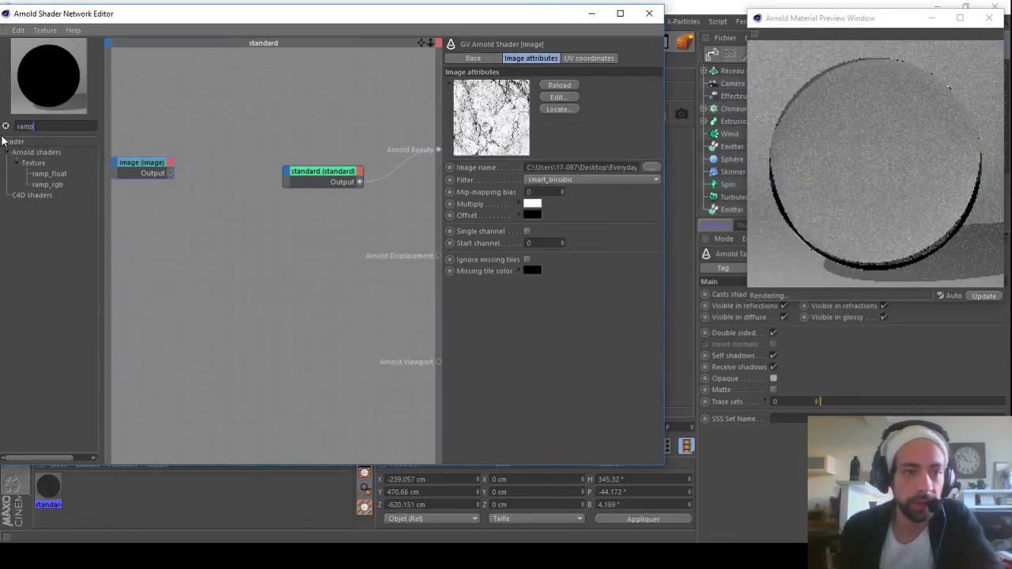
left_click_drag(44, 176, 222, 162)
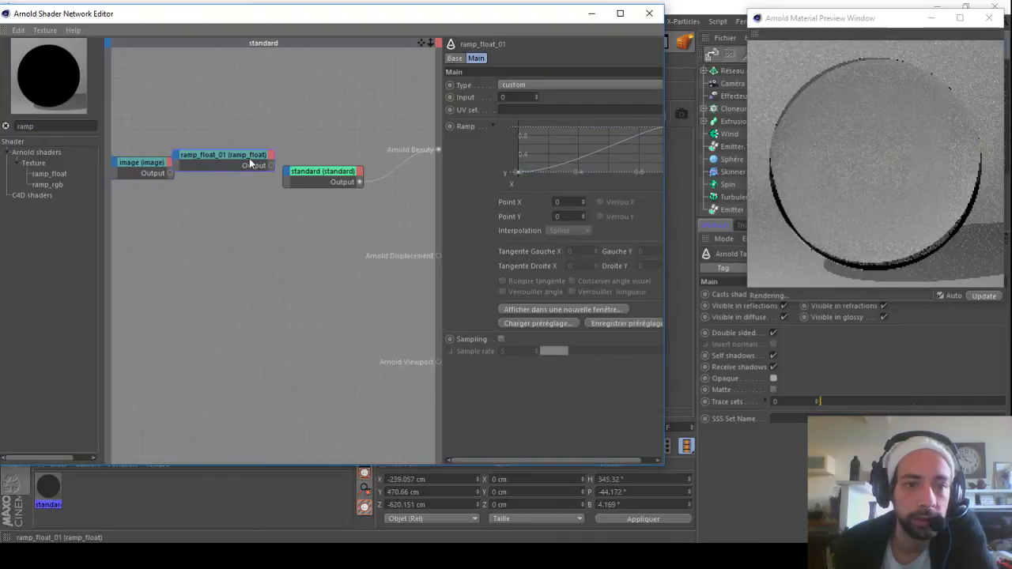
left_click_drag(314, 177, 356, 167)
left_click_drag(218, 154, 229, 167)
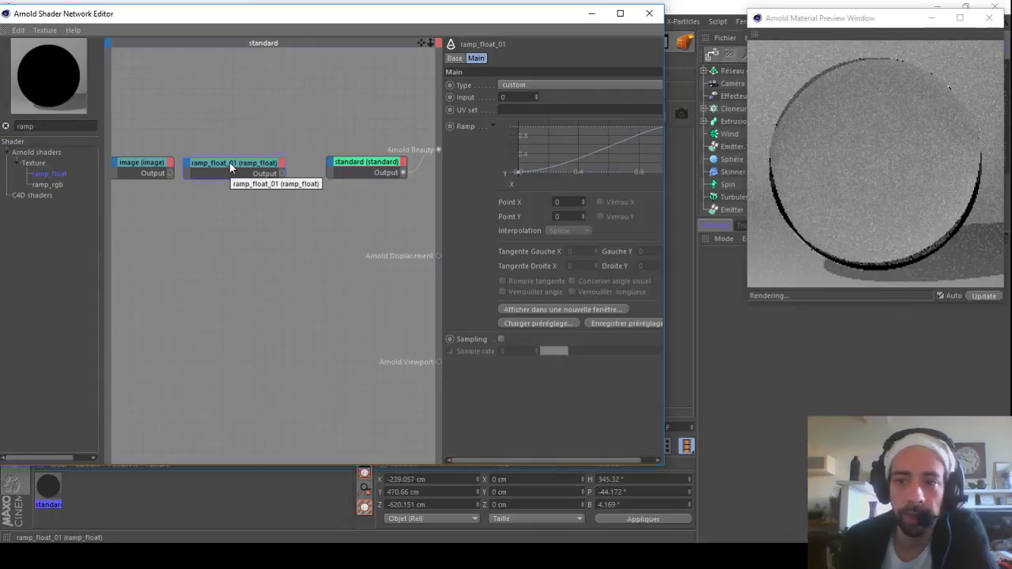
Step: Connect the image output to the ramp_float node's Input, and the ramp output to the standard shader's specular Weight
left_click(186, 162)
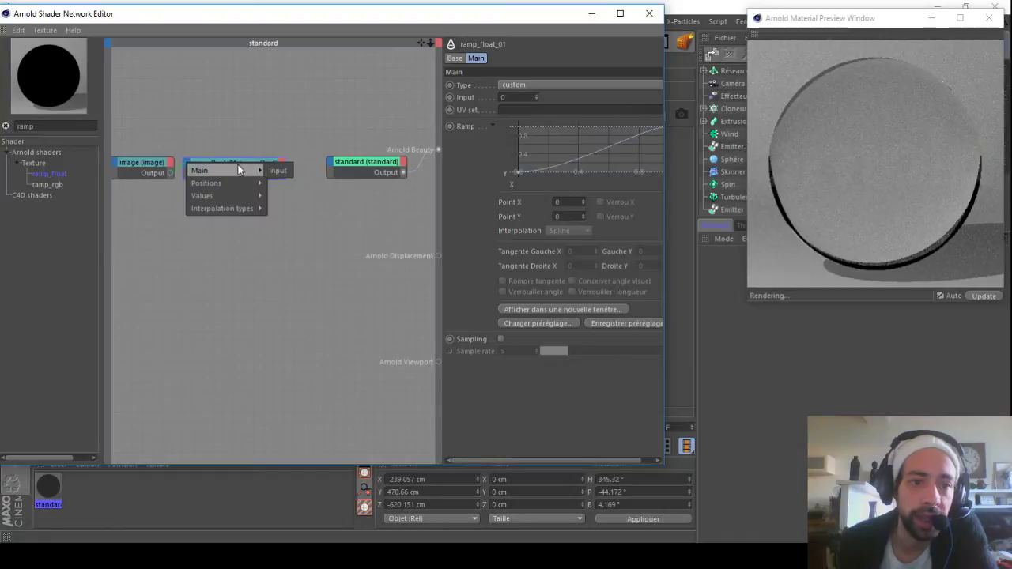
left_click(286, 169)
left_click_drag(328, 166, 328, 166)
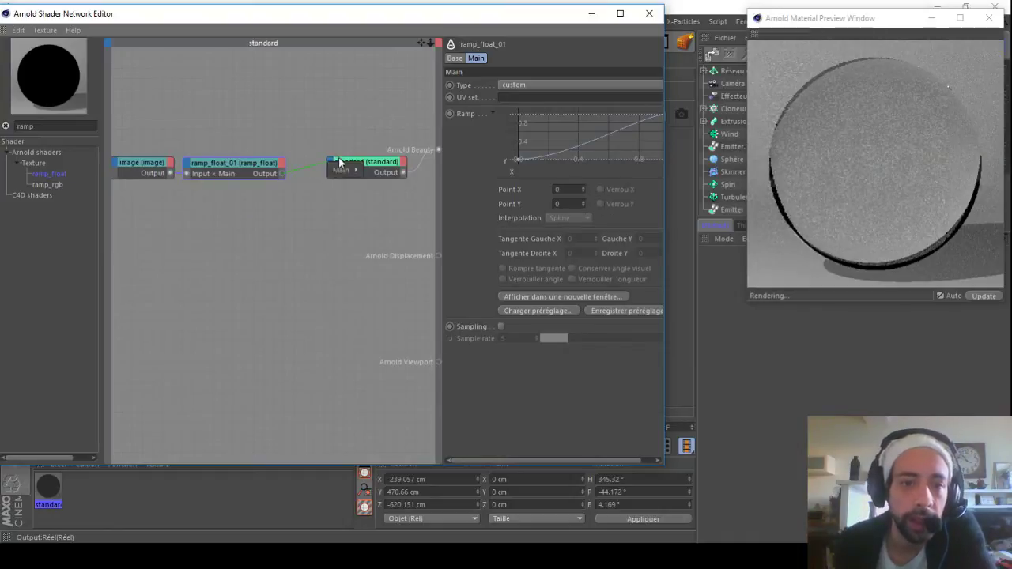
mouse_move(340, 170)
mouse_move(390, 184)
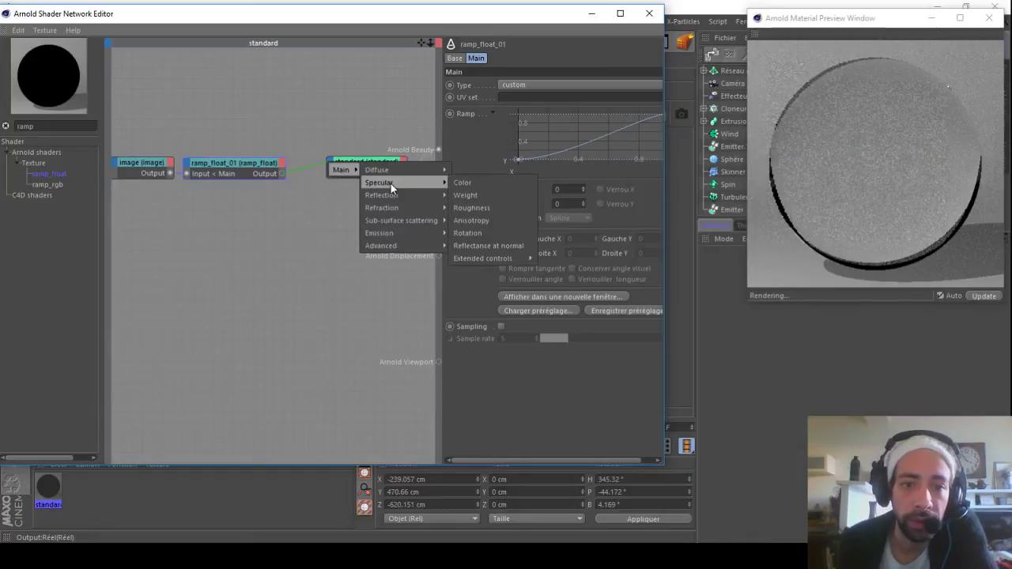
left_click(475, 194)
left_click_drag(388, 162, 367, 162)
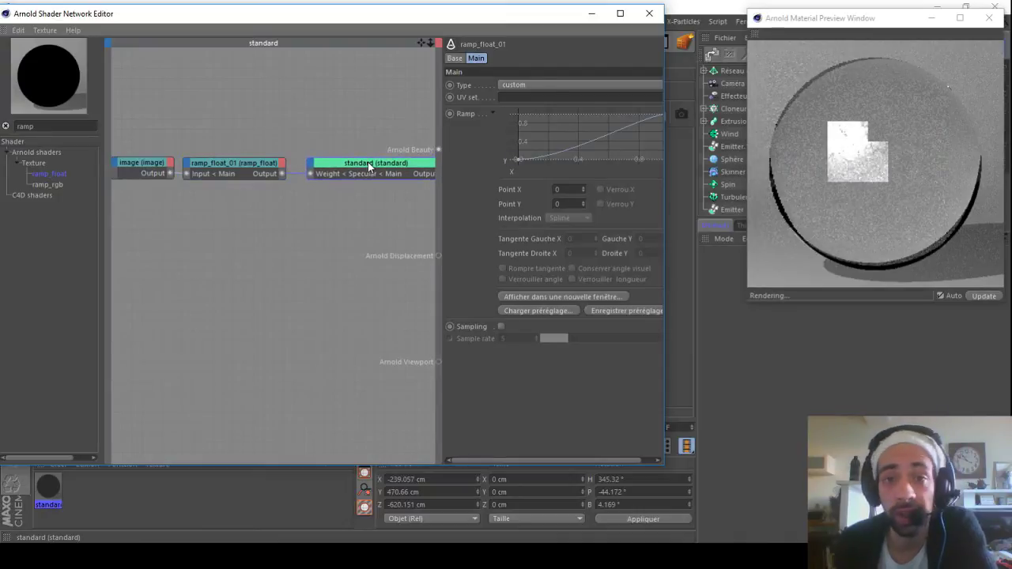
Step: Show the ramp_float node's curve in a separate, taller window for editing
left_click(254, 162)
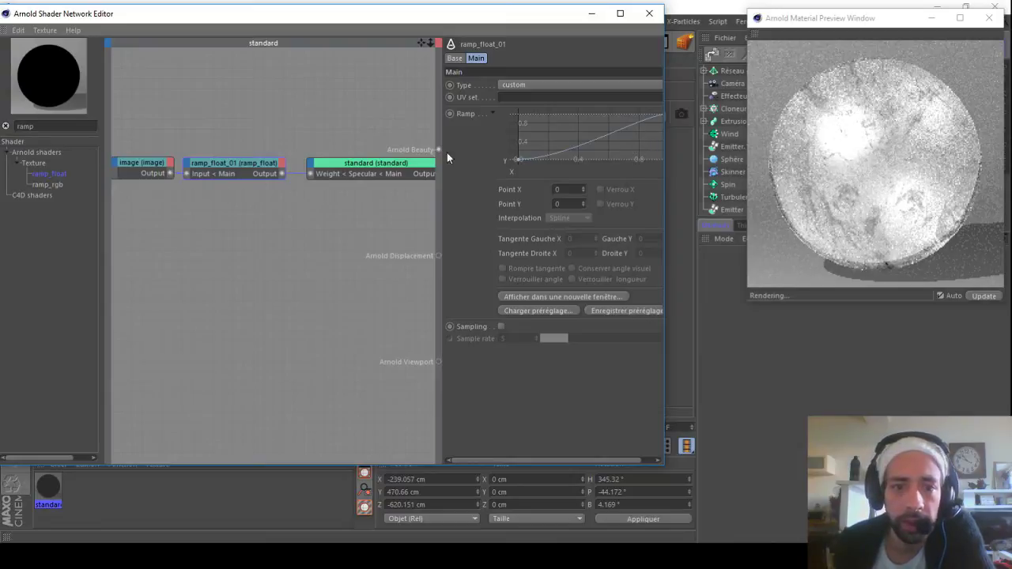
right_click(564, 123)
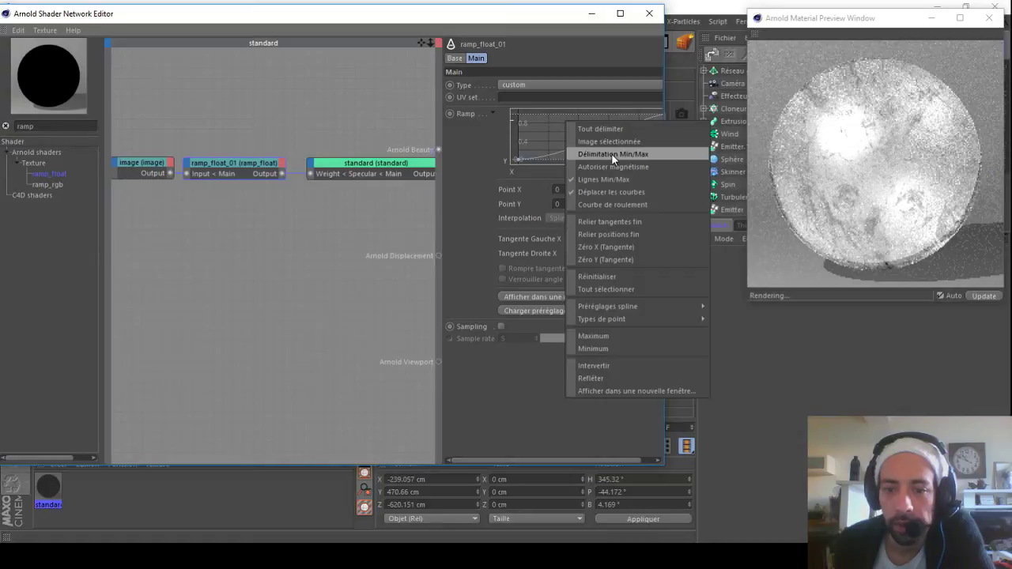
left_click(672, 391)
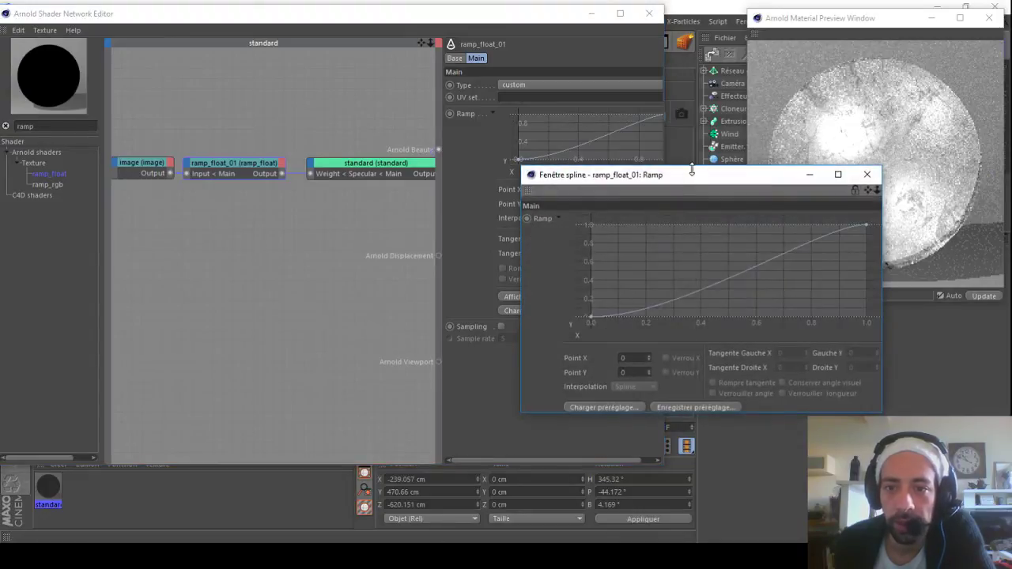
left_click_drag(700, 179, 380, 86)
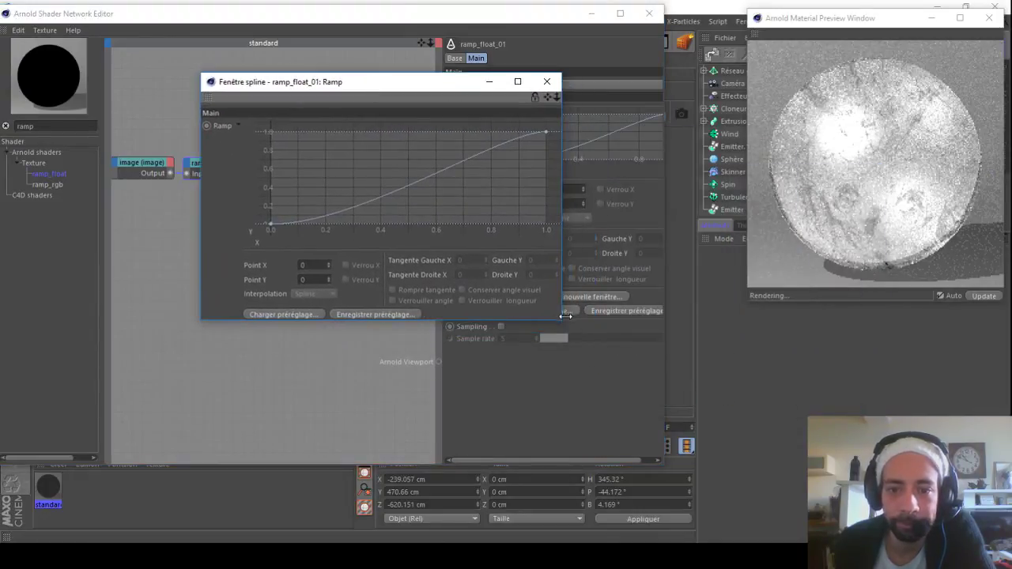
left_click_drag(537, 321, 538, 466)
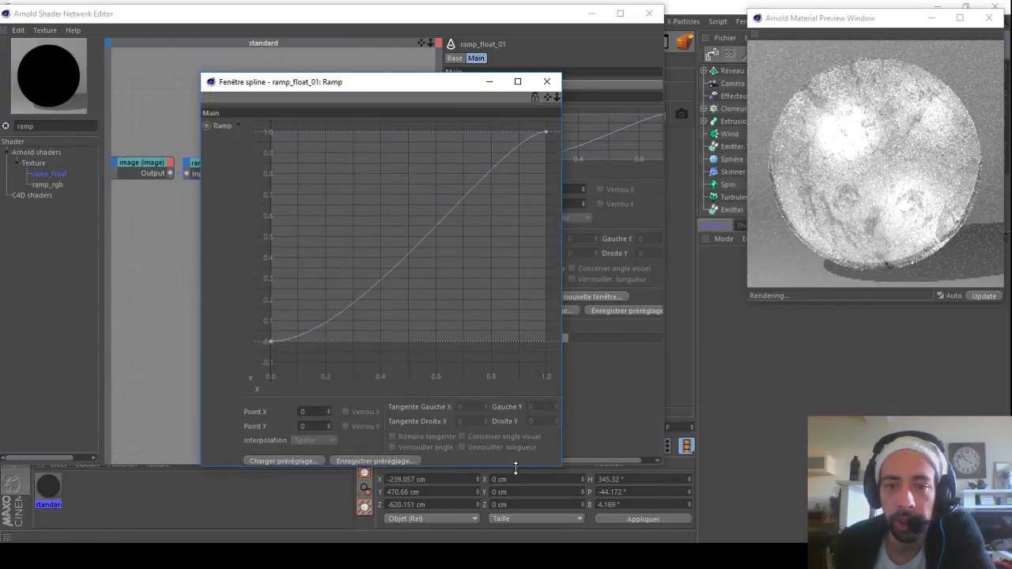
left_click_drag(411, 84, 296, 36)
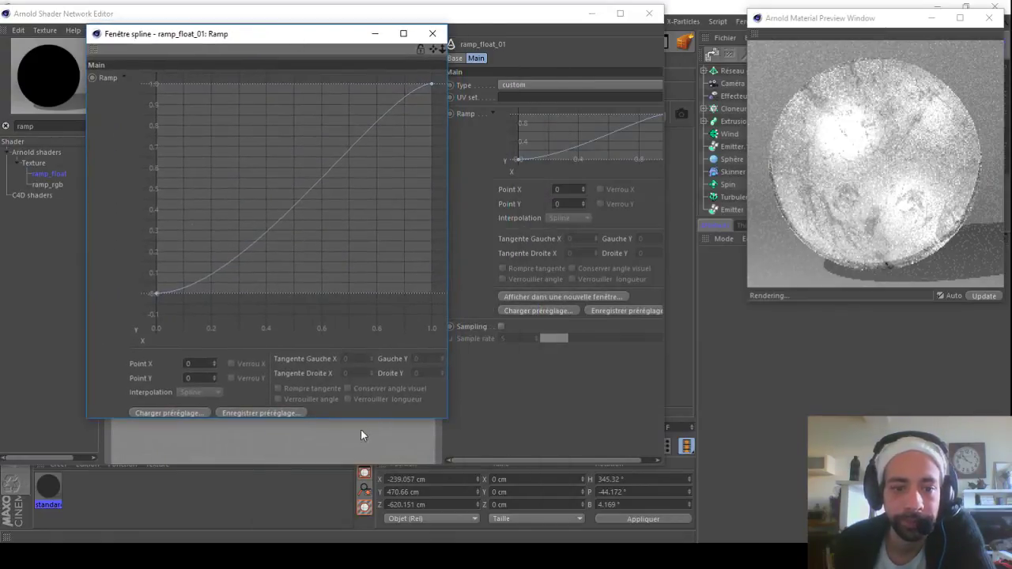
left_click_drag(369, 419, 369, 441)
Step: Lower the specular ramp's end point to about 0.831 and raise its start point to about 0.055
left_click_drag(431, 85, 434, 126)
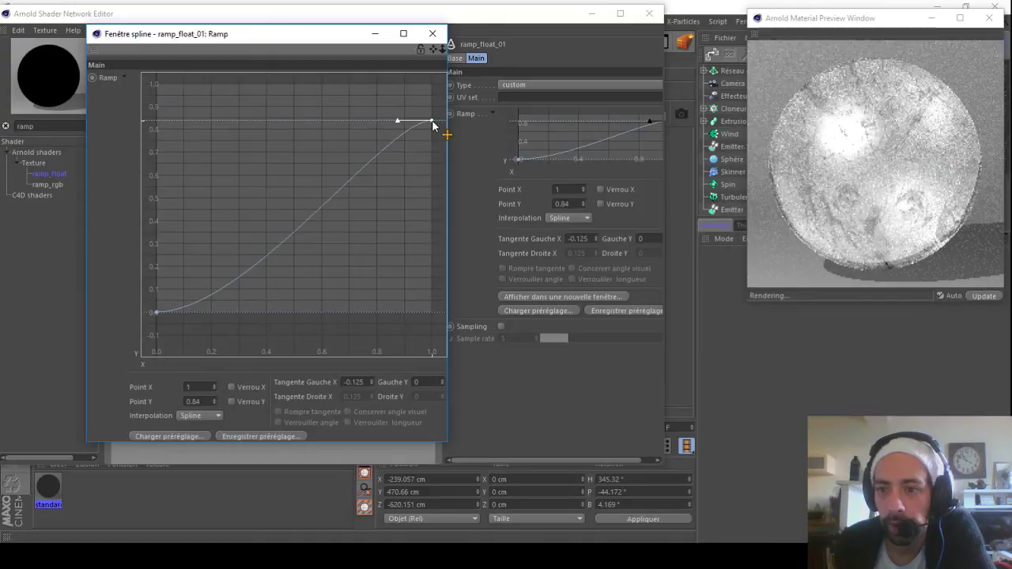
left_click_drag(155, 315, 155, 303)
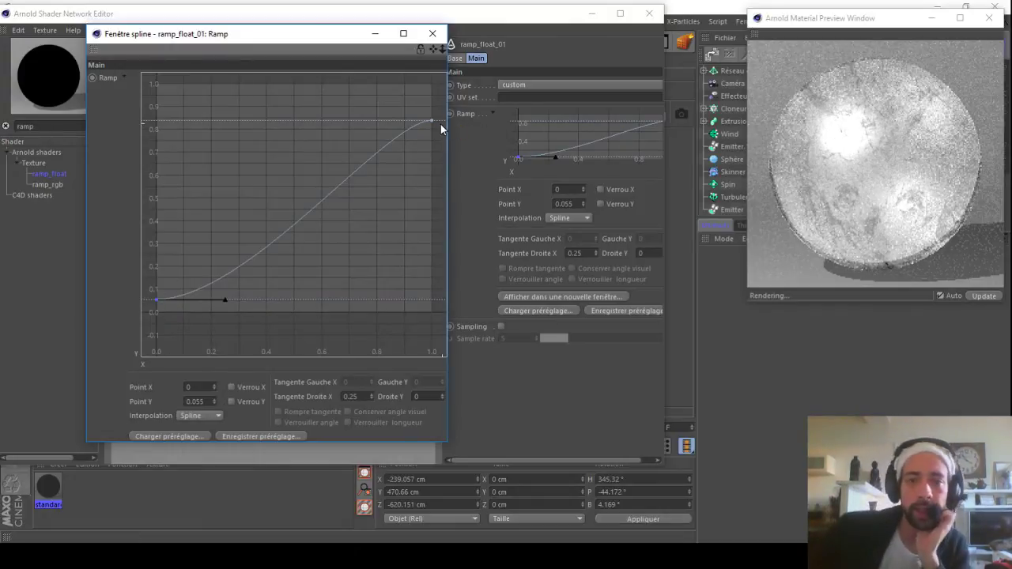
mouse_move(433, 121)
left_mouse_down()
mouse_move(436, 141)
mouse_move(433, 128)
left_mouse_up()
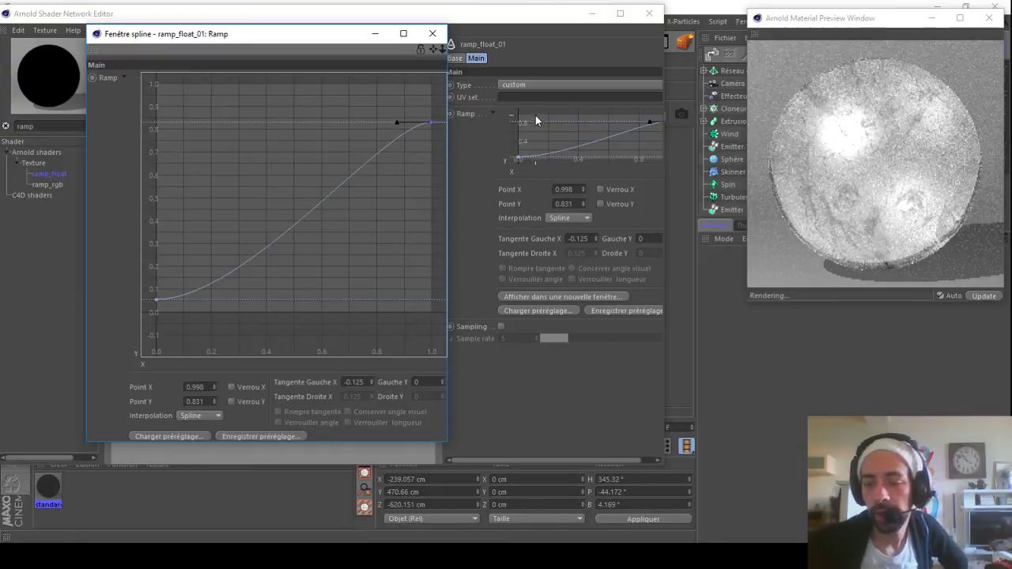
left_click(437, 36)
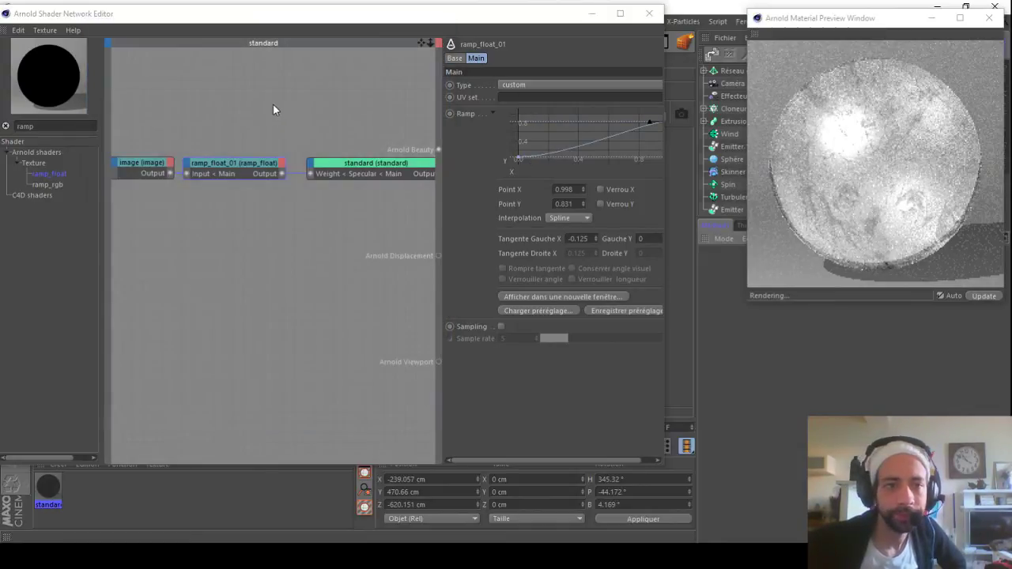
Step: Add a second ramp_float node below the first one in the shader network
double_click(45, 129)
left_click_drag(59, 174, 236, 211)
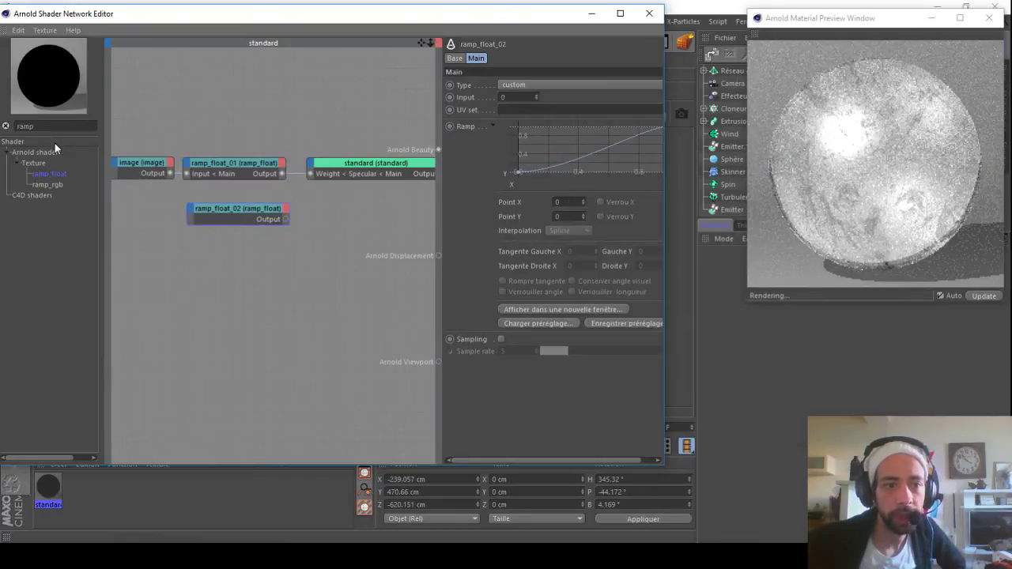
Step: Add a second image node to the shader network, using the BW32 texture from the scratch folder
type("im")
left_click_drag(47, 174, 147, 212)
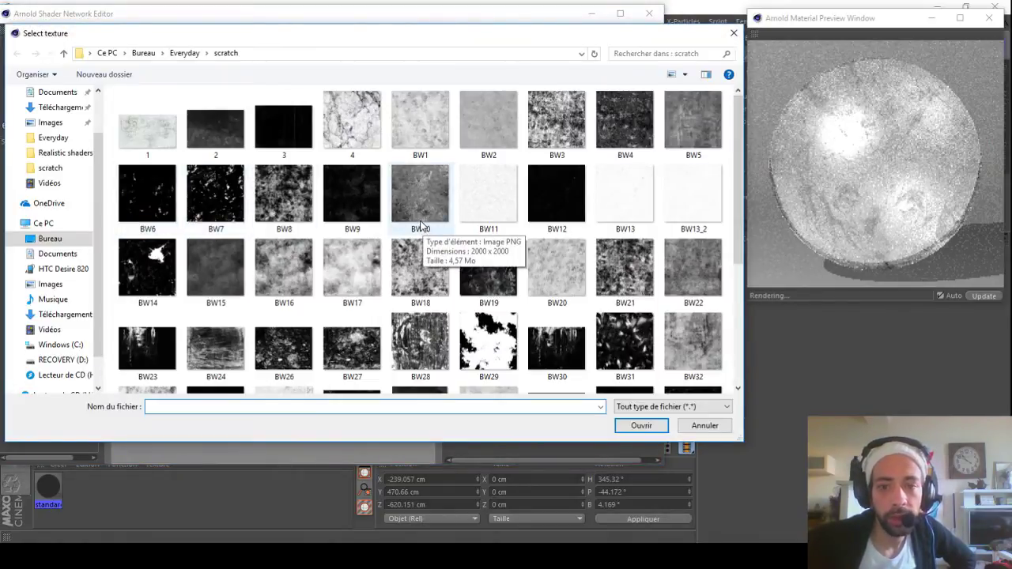
left_click(683, 332)
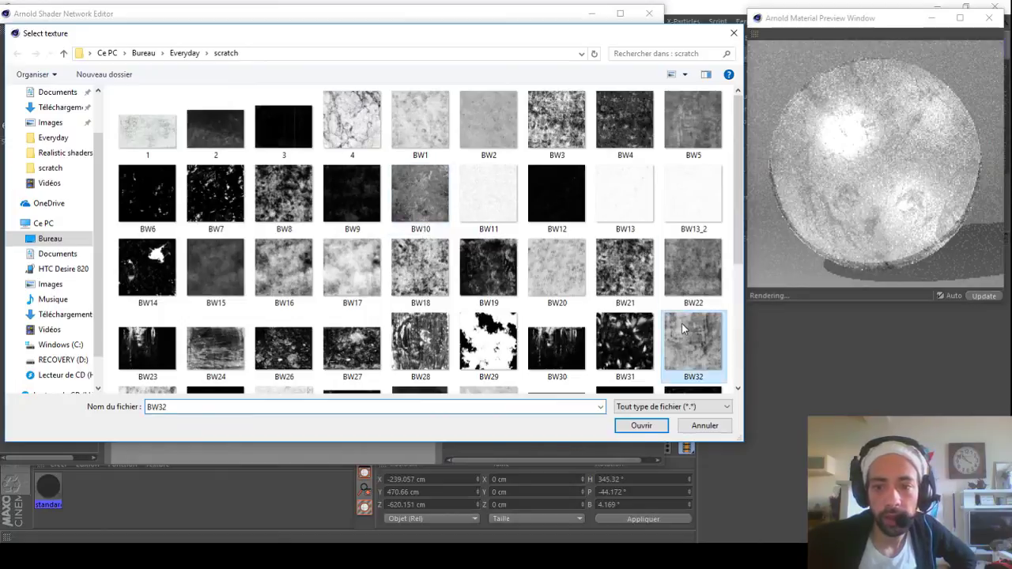
left_click(640, 425)
left_click(580, 325)
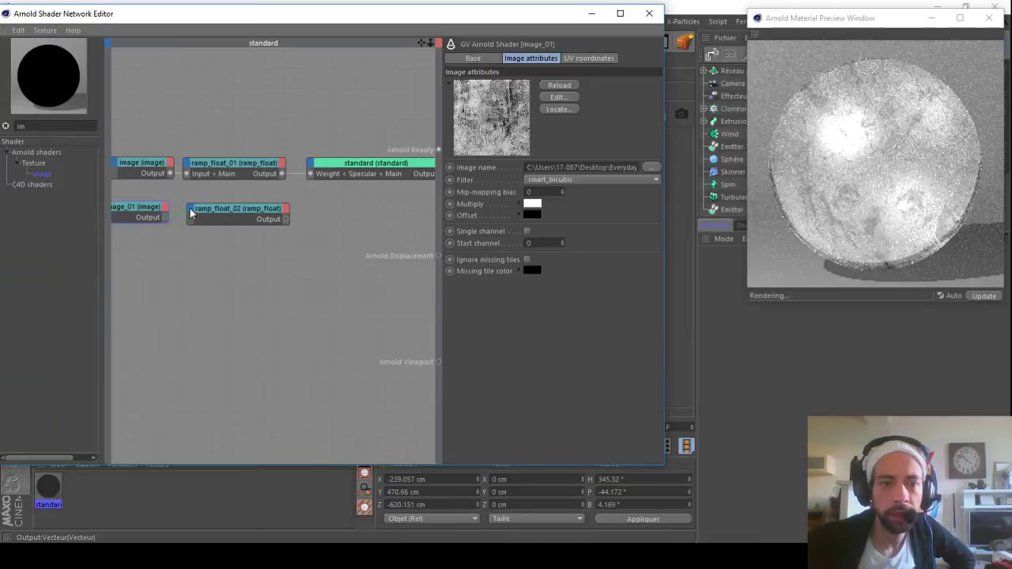
Step: Connect the new image output to ramp_float_02's Input, and that ramp's output to the standard shader's specular Roughness
left_click(189, 212)
left_click(282, 219)
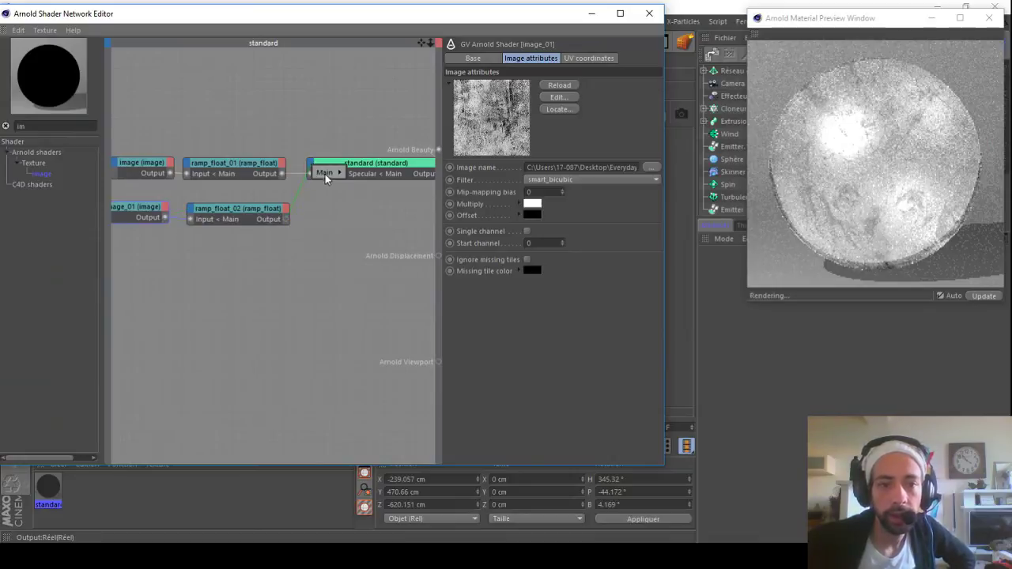
left_click(311, 168)
mouse_move(388, 186)
left_click(479, 203)
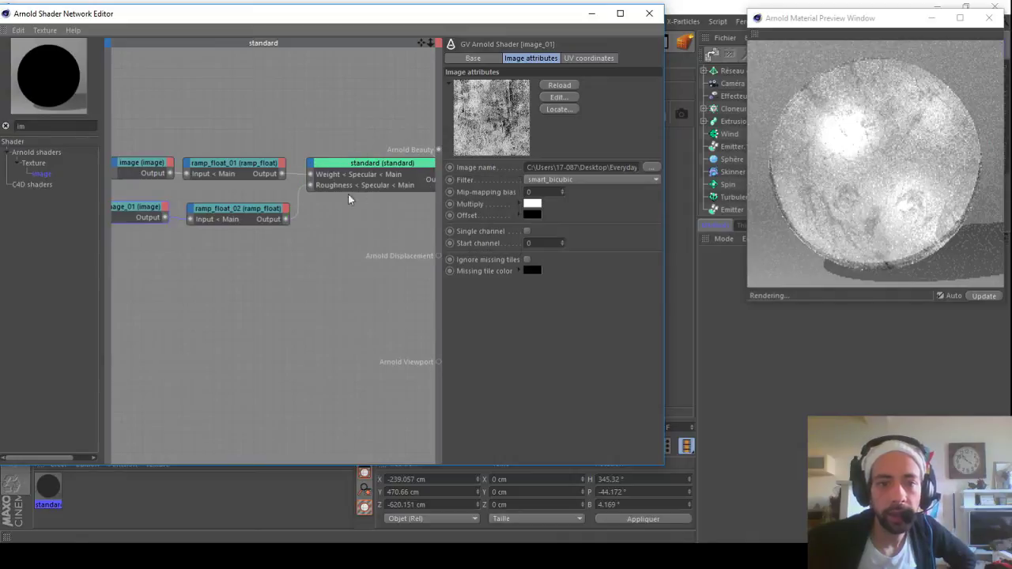
Step: In a separate window for ramp_float_02's curve, lower the end point to about 0.502 and raise the start point to about 0.028
left_click(197, 211)
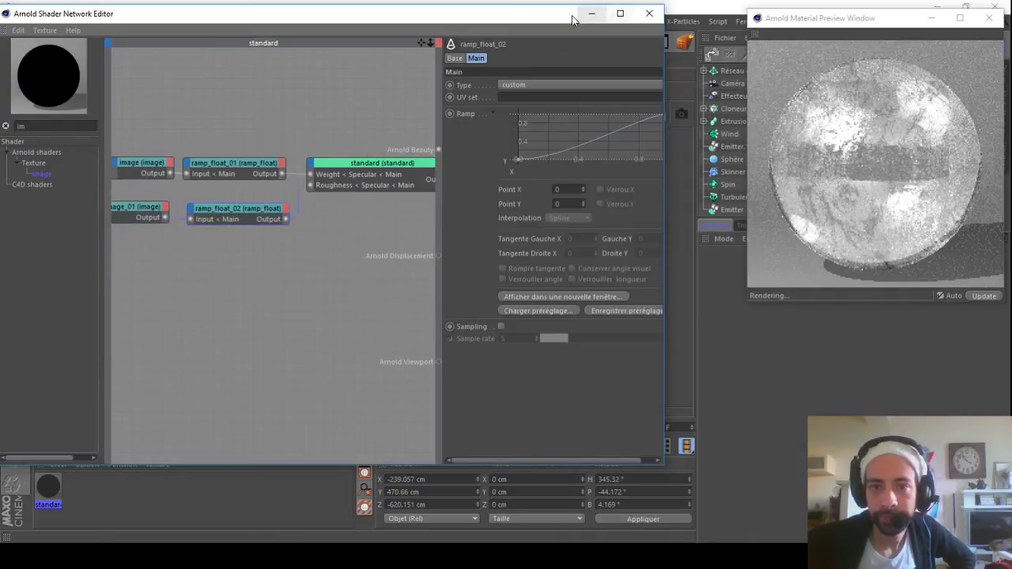
right_click(566, 121)
left_click(621, 394)
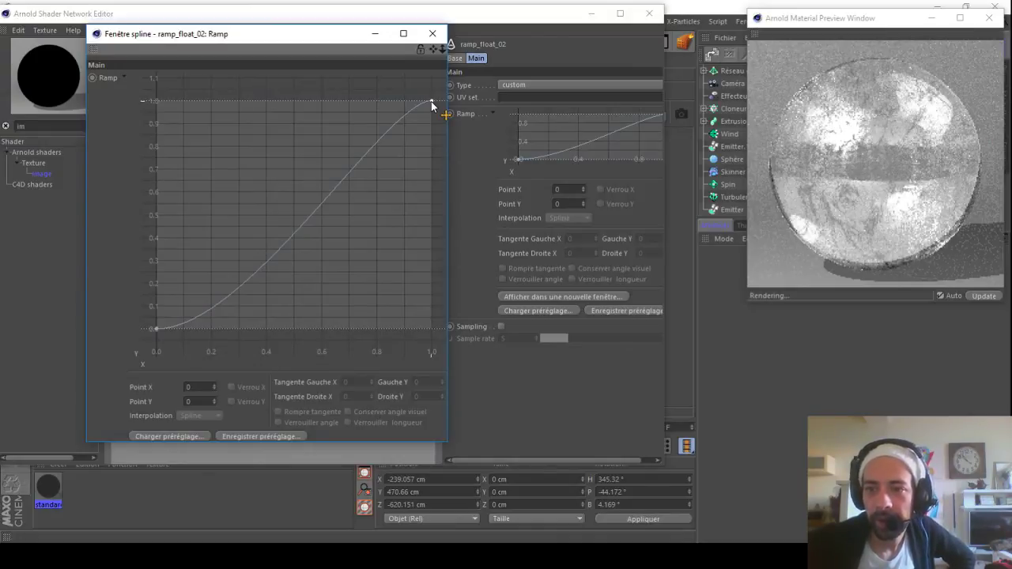
left_click_drag(431, 101, 434, 221)
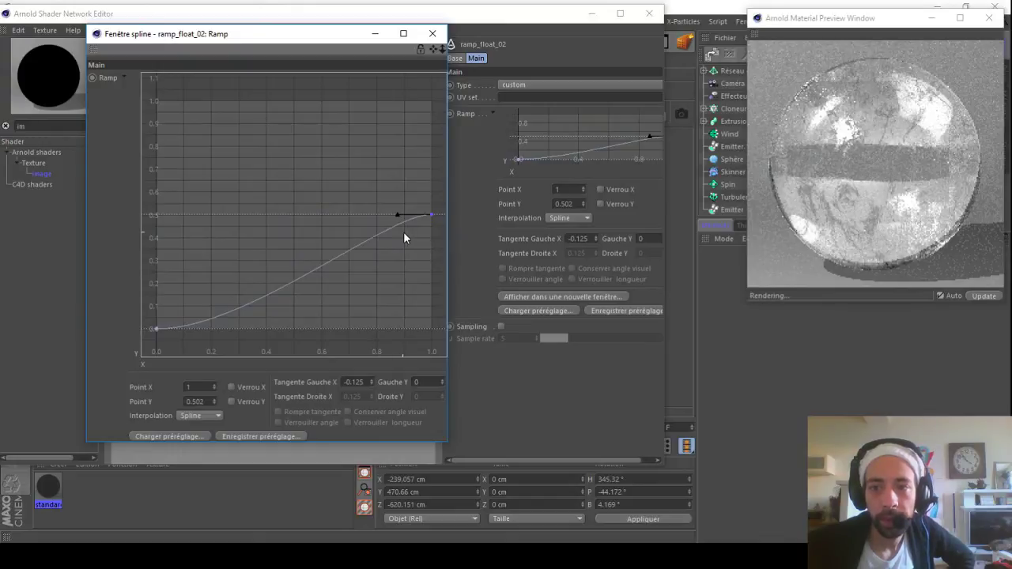
left_click_drag(156, 329, 154, 325)
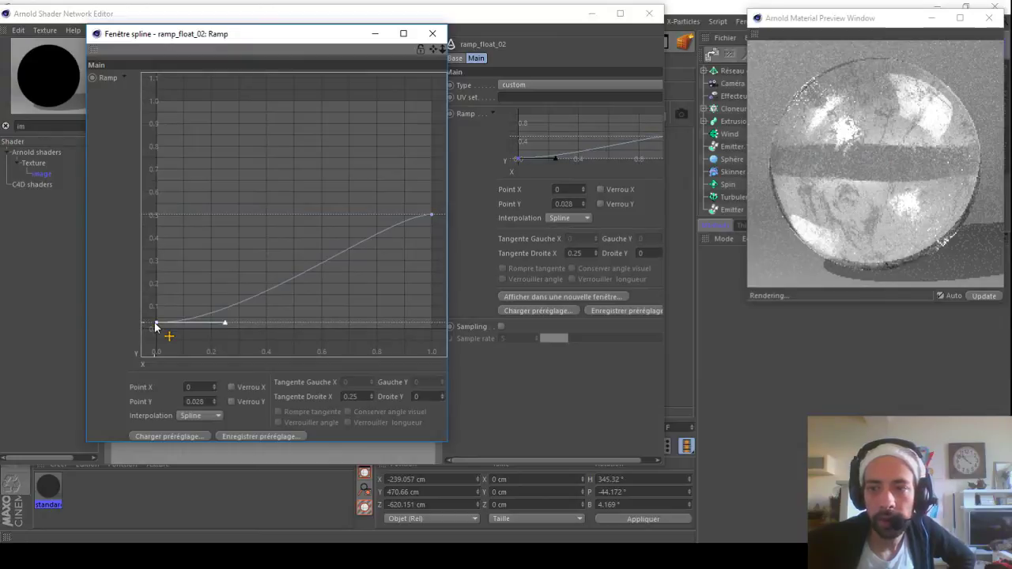
left_click(433, 34)
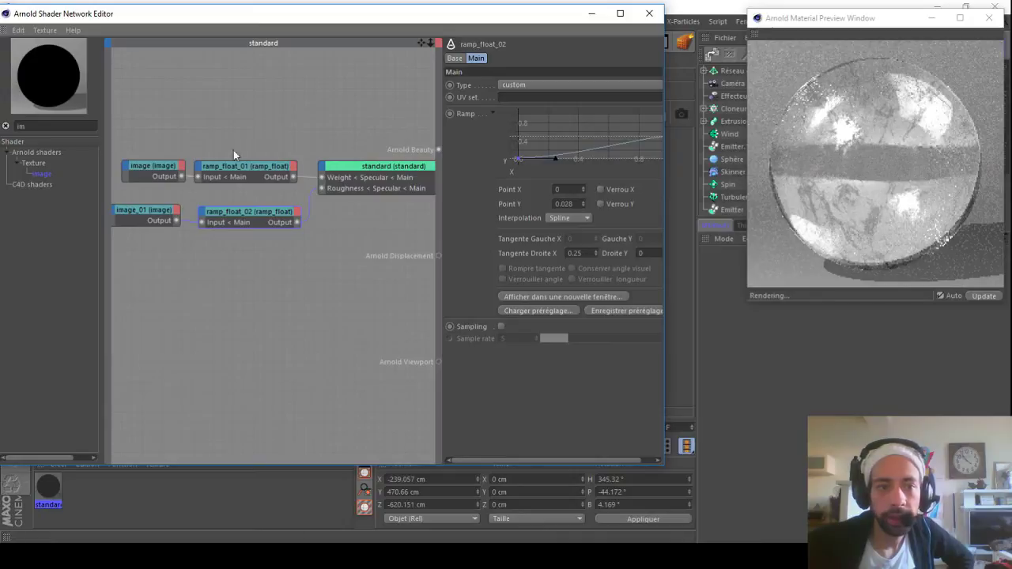
Step: Move both image nodes and both ramp_float nodes away from the standard shader to free up space
left_click_drag(260, 132, 144, 266)
left_click_drag(249, 167, 219, 146)
left_click(162, 199)
left_click_drag(136, 199, 138, 203)
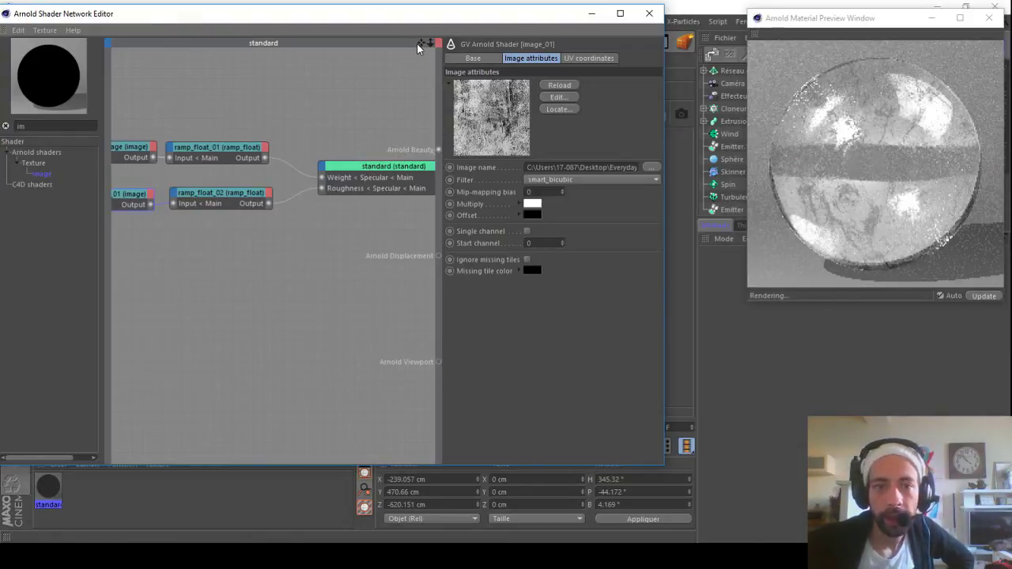
Step: Find the noise texture shader and place a noise node just below the standard shader
key("BackSpace")
key("BackSpace")
type("noise")
left_click_drag(40, 206, 386, 235)
left_click_drag(422, 44, 319, 39)
left_click_drag(261, 218, 328, 207)
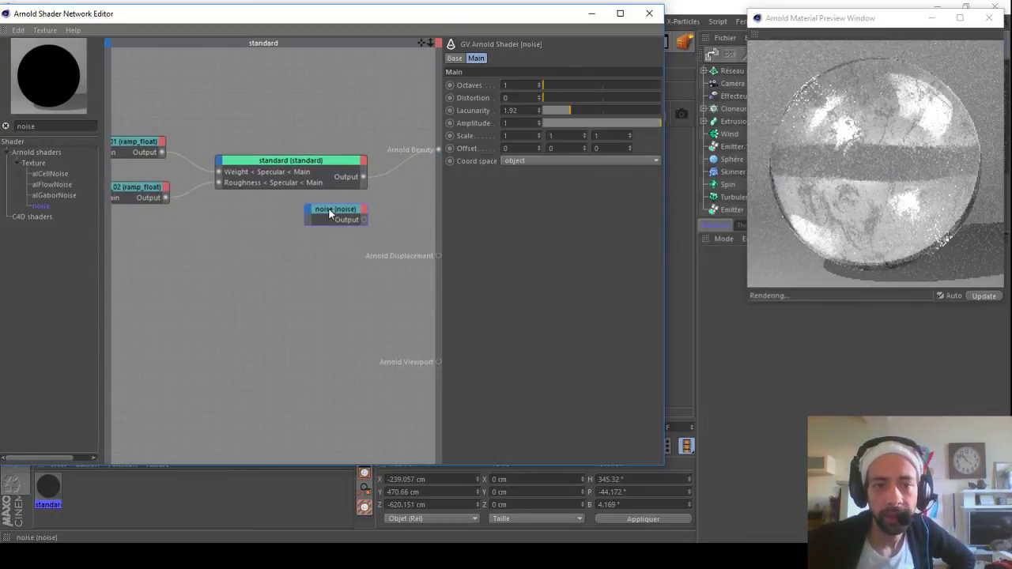
Step: Find the bump2d shader and place a bump2d node between the standard shader and the Arnold Beauty port
double_click(55, 126)
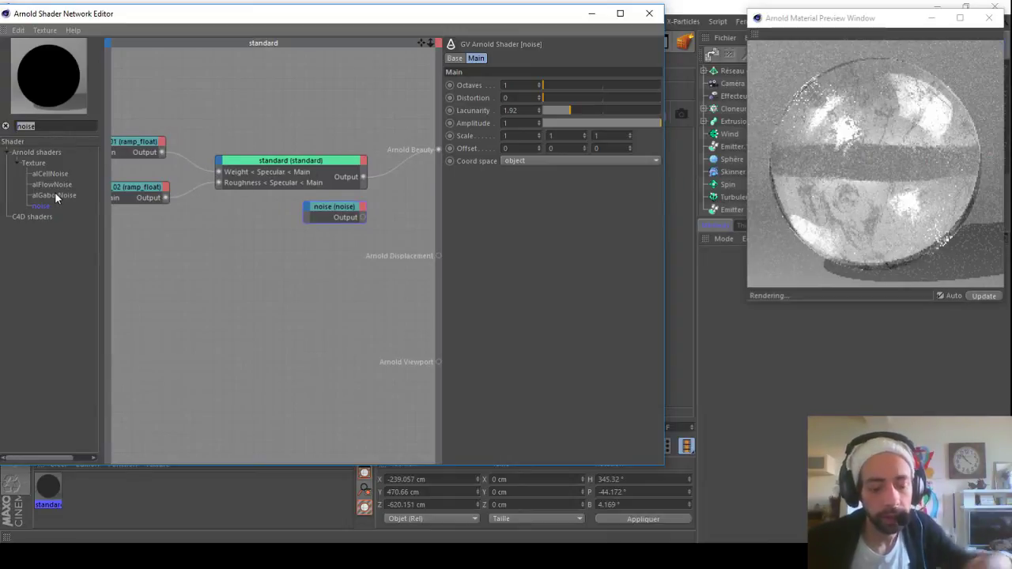
type("bump")
left_click_drag(45, 174, 407, 194)
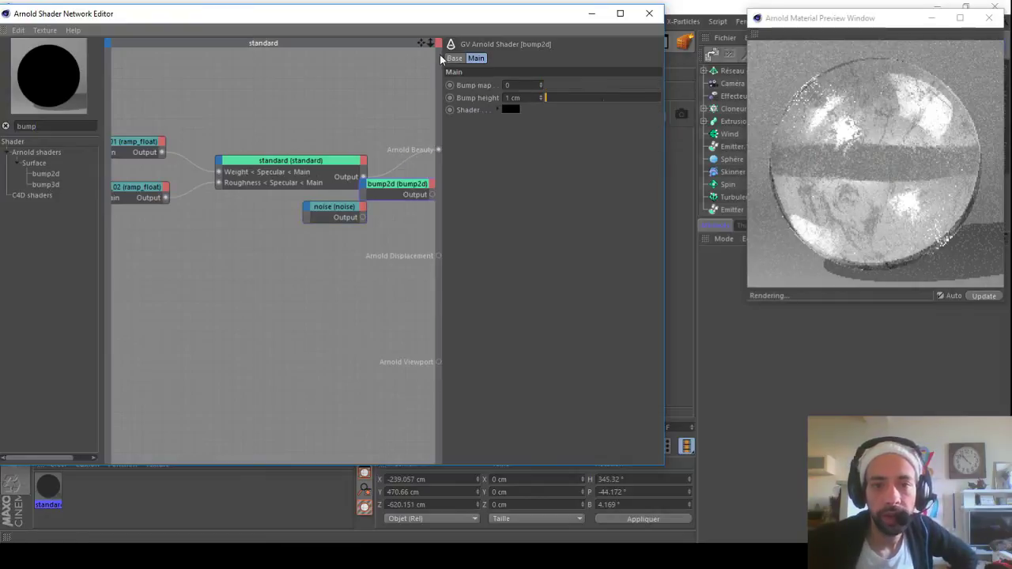
left_click_drag(418, 44, 336, 52)
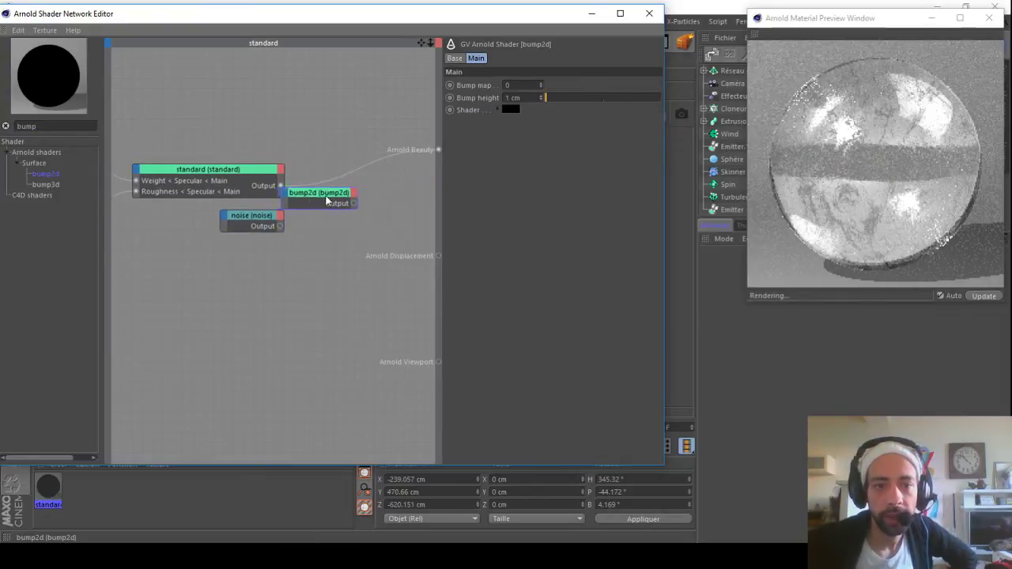
left_click_drag(312, 196, 365, 197)
Step: Connect the standard shader's output to bump2d's Shader input, and the bump2d output to Arnold Beauty
left_click_drag(280, 186, 343, 204)
mouse_move(368, 205)
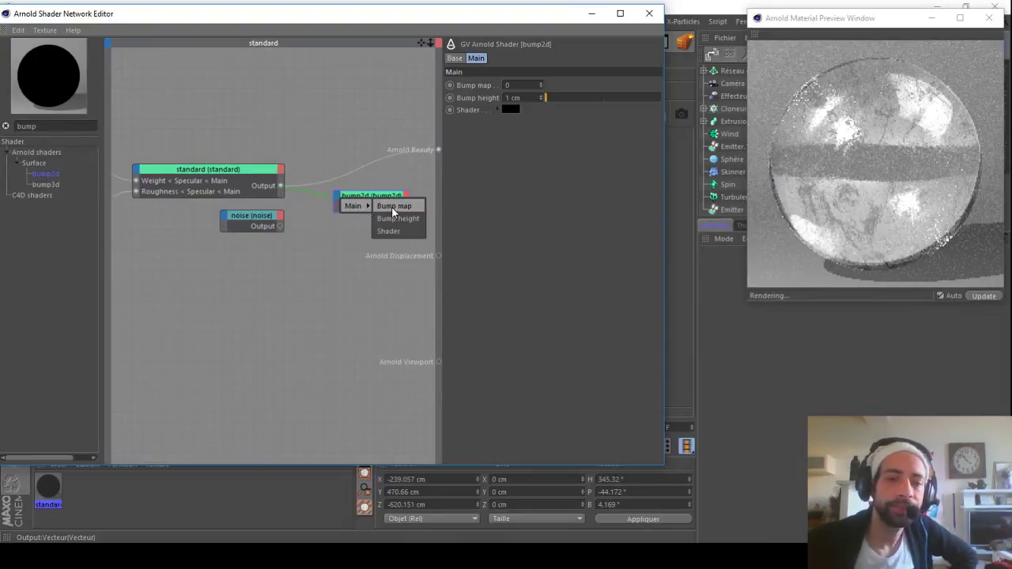
left_click(393, 231)
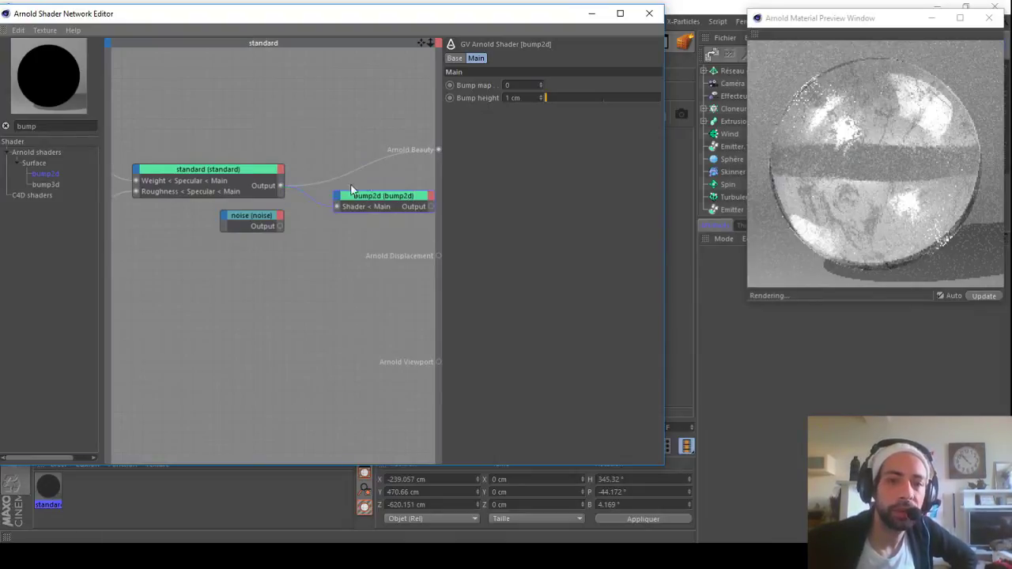
left_click_drag(371, 195, 360, 196)
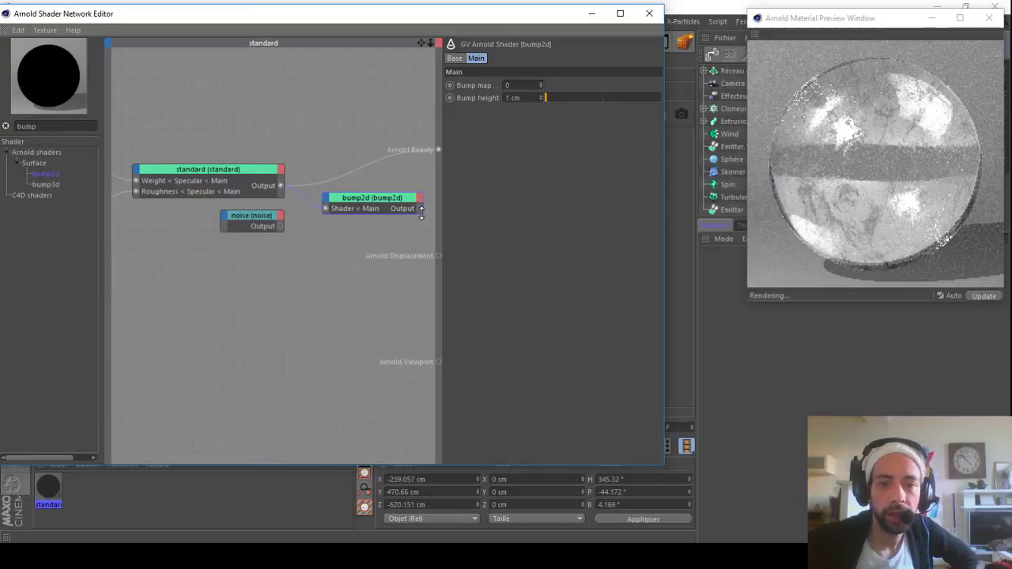
left_click_drag(436, 158, 437, 149)
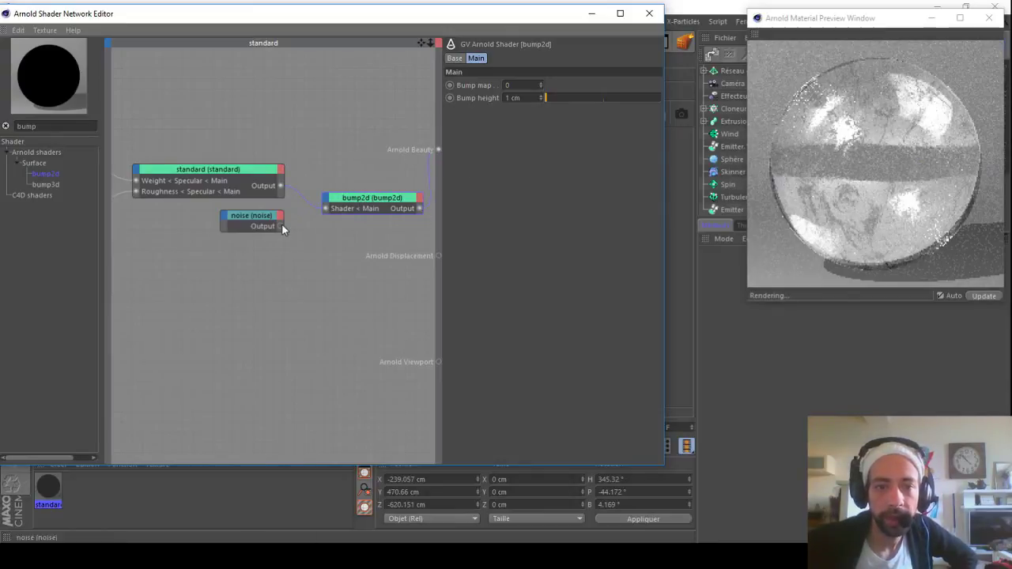
Step: Route the noise output directly to Arnold Beauty for preview and set the noise Distortion to about 0.24
left_click_drag(309, 210, 326, 208)
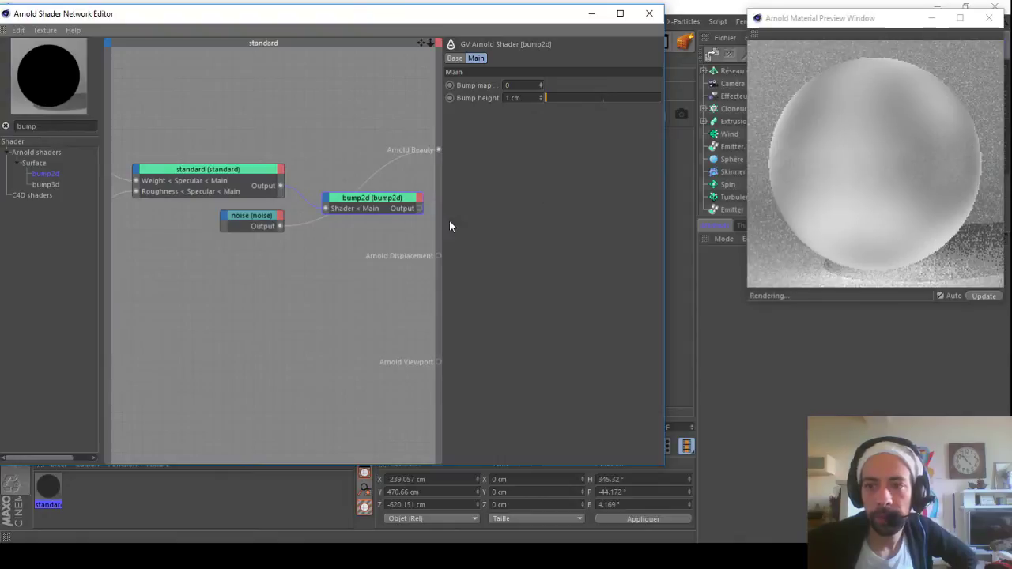
left_click(263, 218)
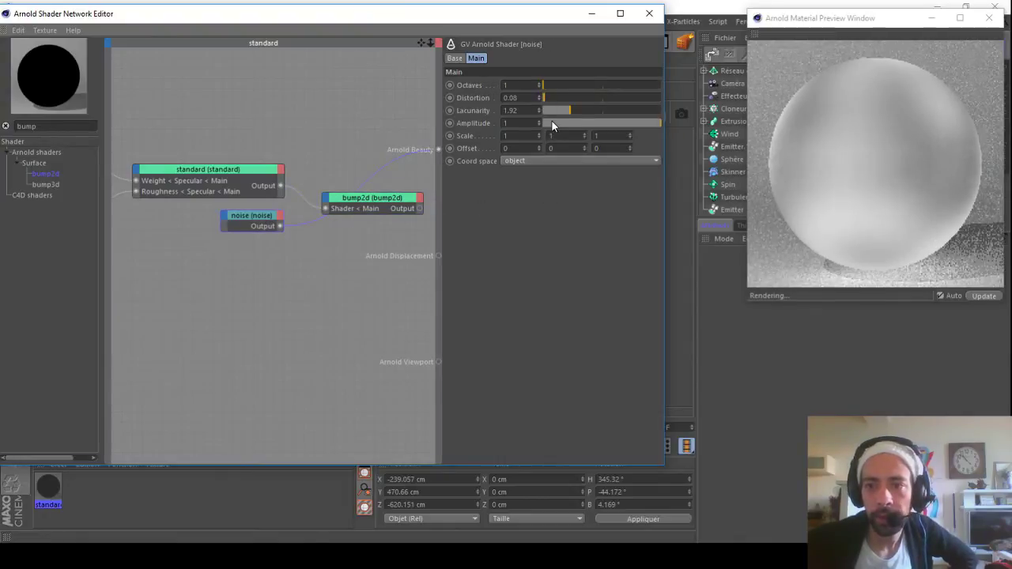
left_click(545, 98)
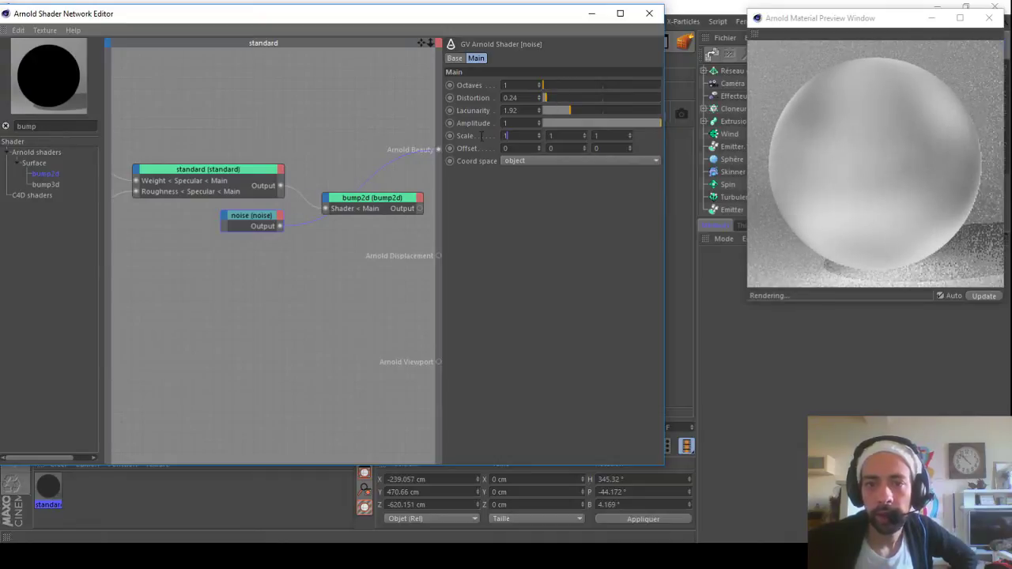
Step: Set the noise node's Scale to 20 on all three axes
type("20")
key("Tab")
type("20")
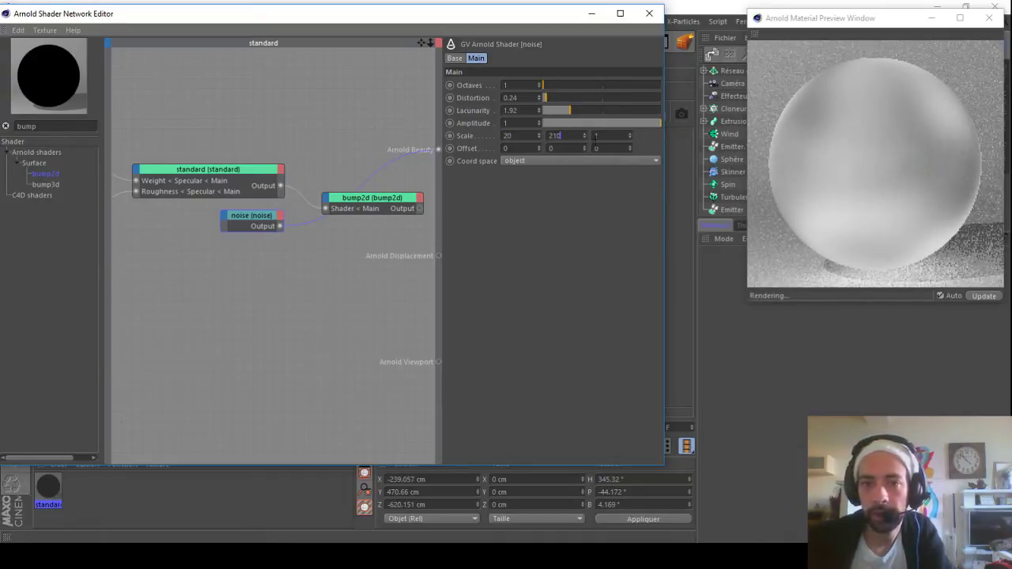
key("BackSpace")
key("BackSpace")
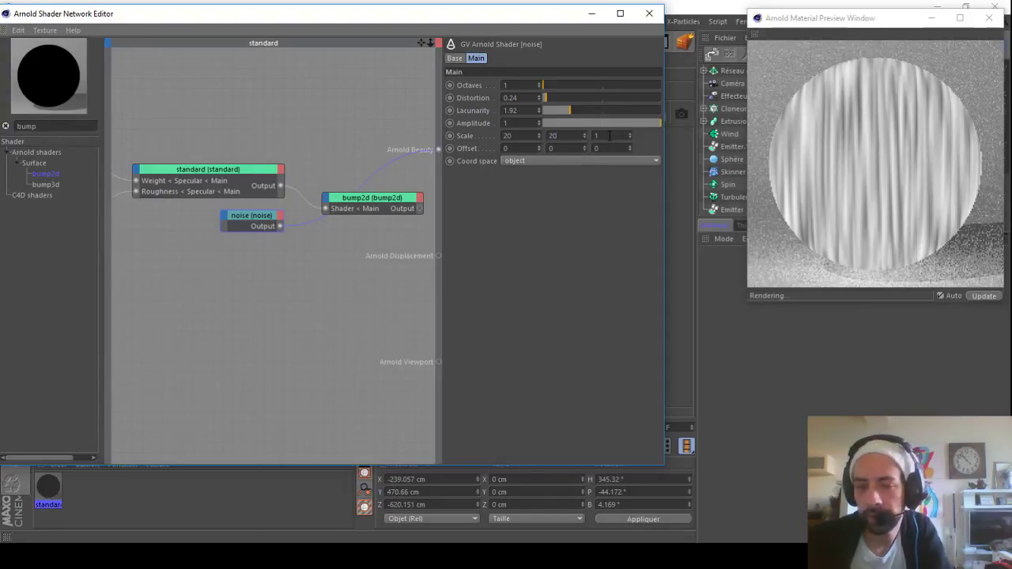
type("20")
key("Return")
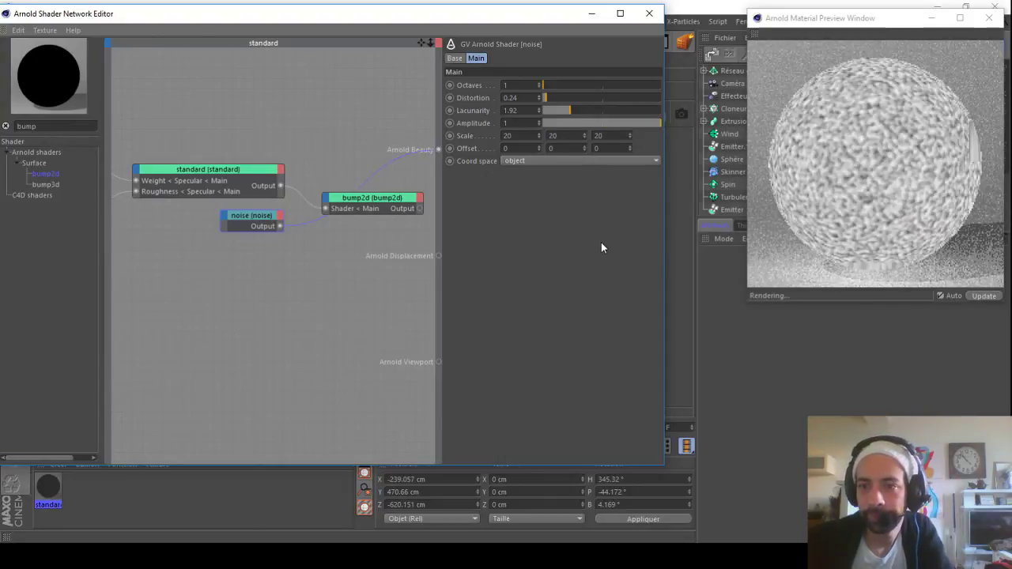
Step: Set the noise node's Scale to 50 on all three axes and check the pattern in the material preview
type("50")
key("Tab")
type("50")
key("Tab")
type("50")
key("Return")
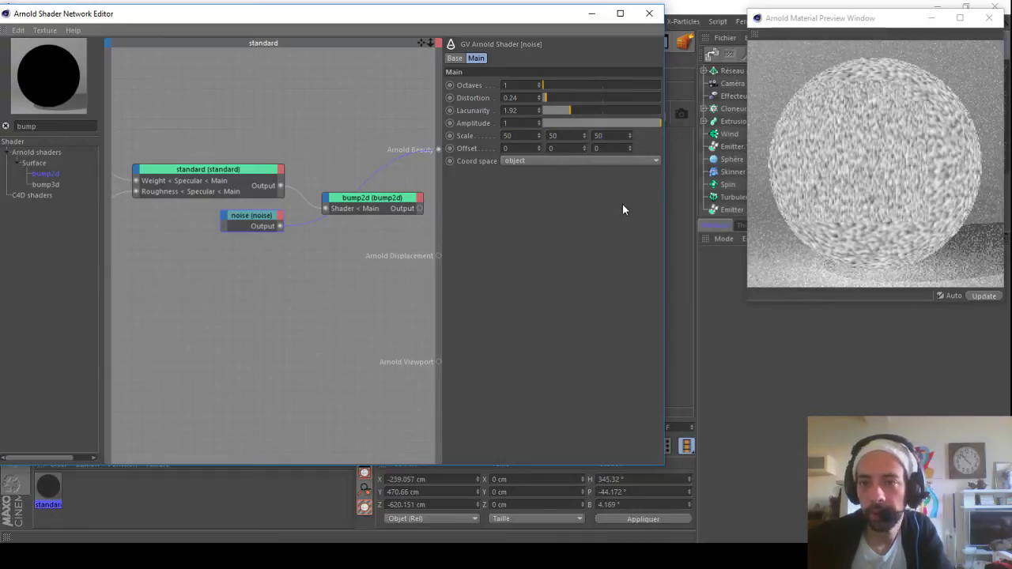
left_click(861, 142)
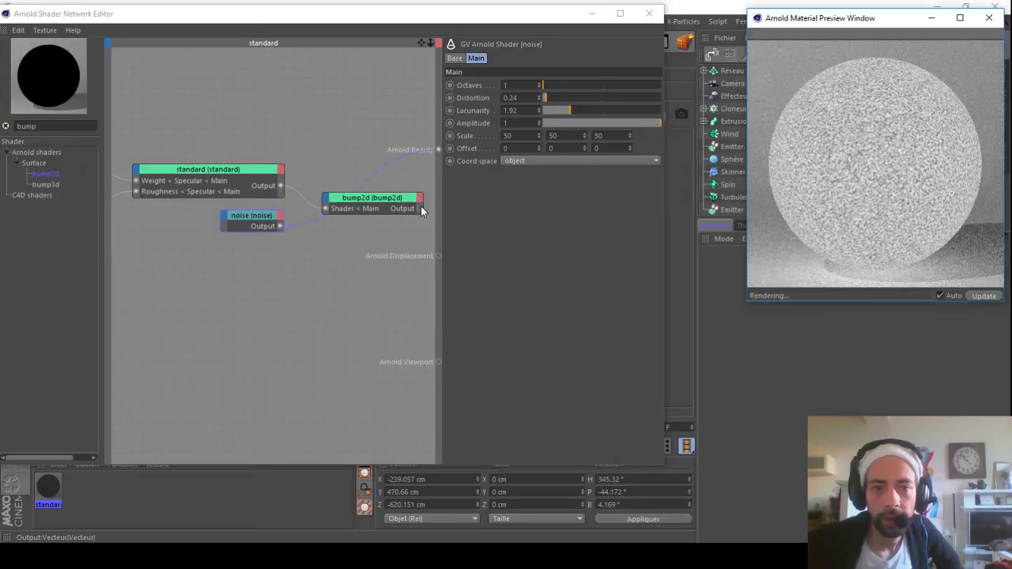
Step: Reconnect the bump2d output to Arnold Beauty and plug the noise output into bump2d's Bump map input
left_click_drag(421, 208, 441, 154)
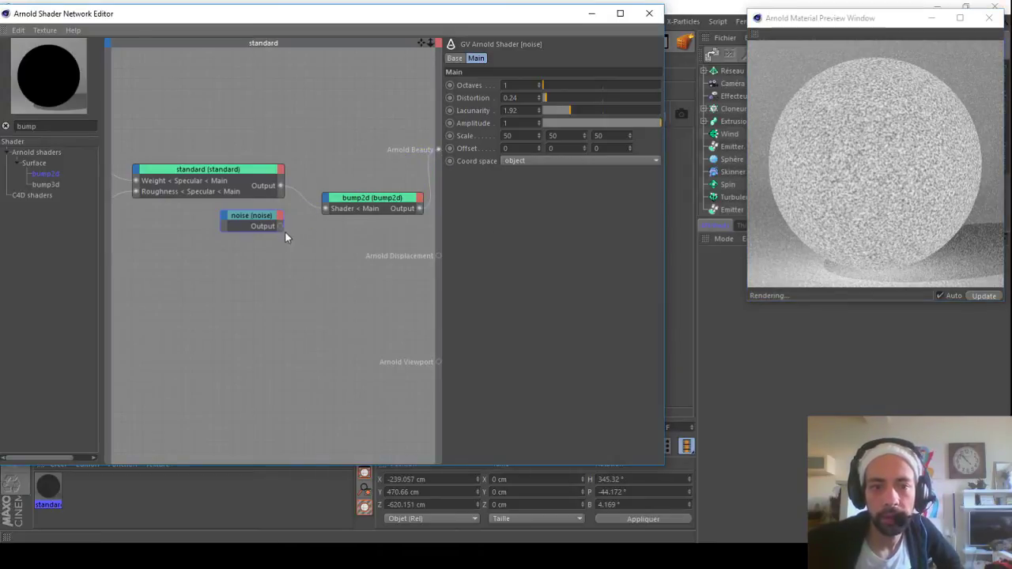
left_click_drag(280, 226, 328, 204)
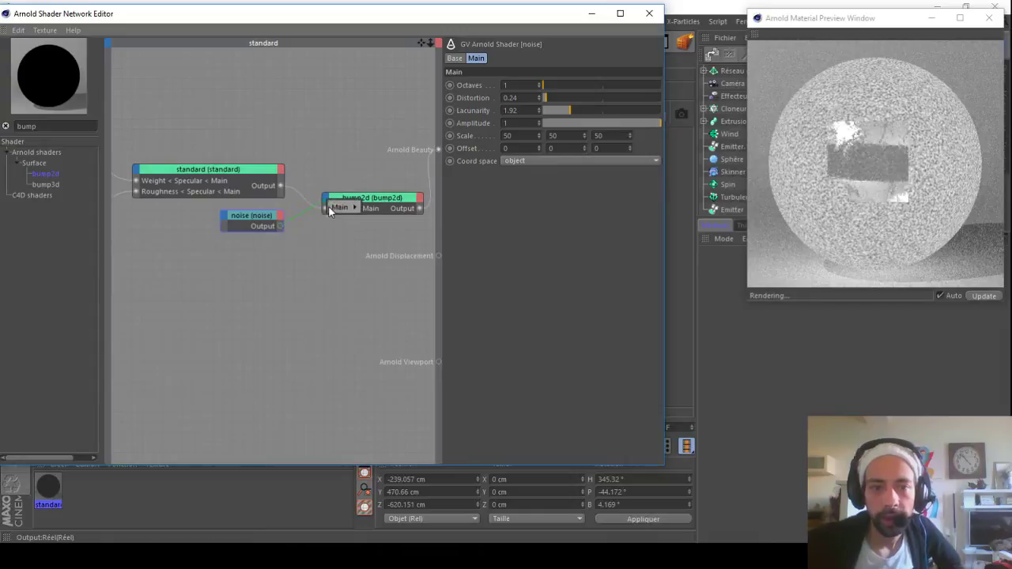
mouse_move(340, 207)
left_click(374, 211)
left_click_drag(392, 198, 377, 196)
Step: Reduce the bump2d node's Bump height, trying 0.2 cm and 0.1 cm before settling on 0.05 cm
left_click(377, 191)
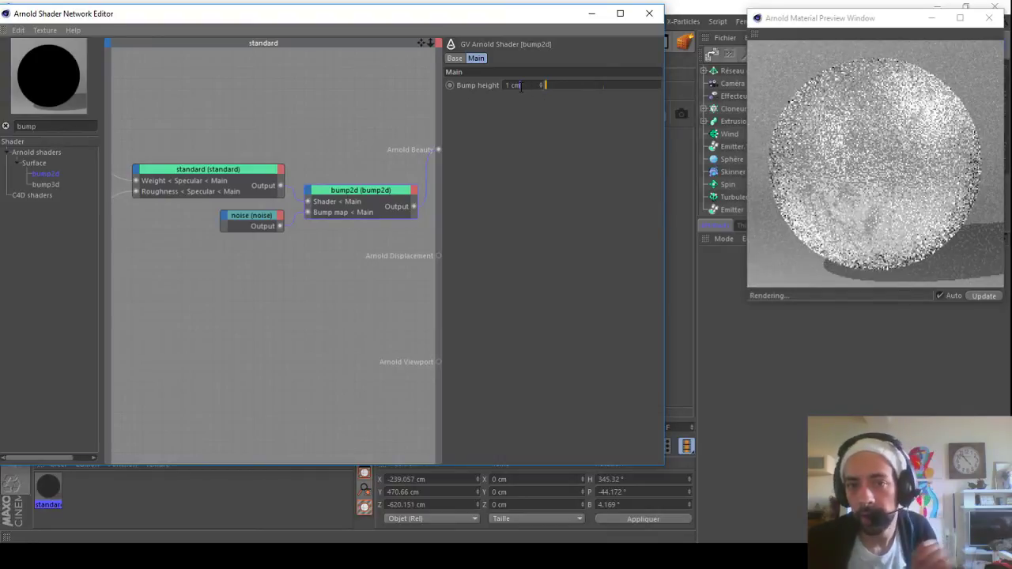
type("0.2")
key("Return")
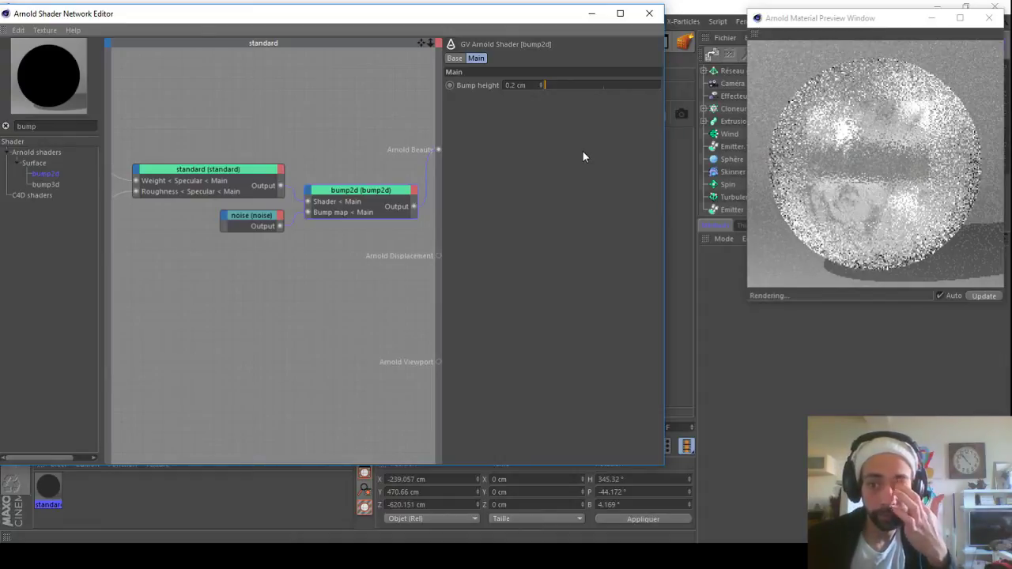
left_click(518, 84)
type("0.1")
key("Return")
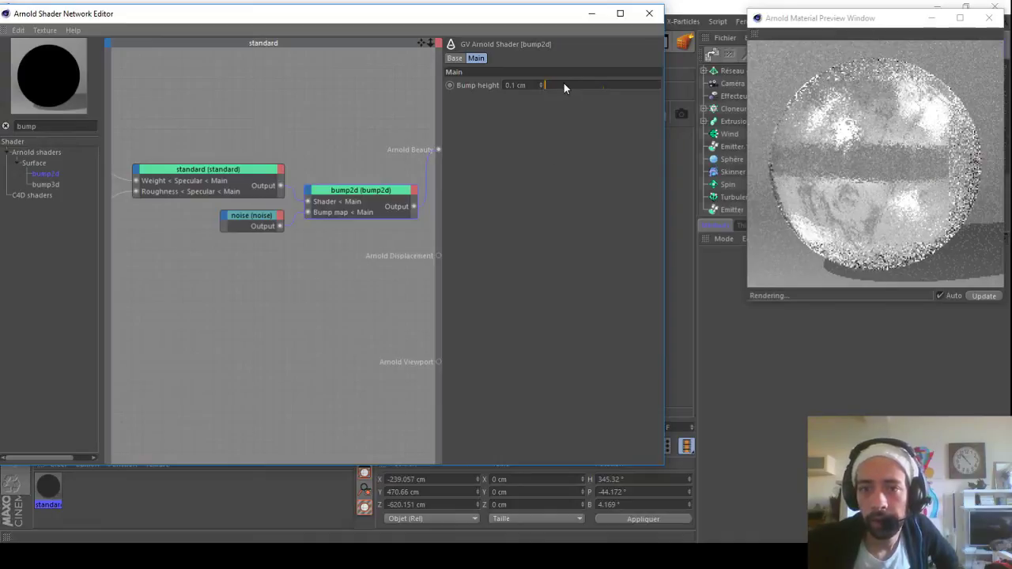
left_click(516, 84)
type("0.05")
key("Return")
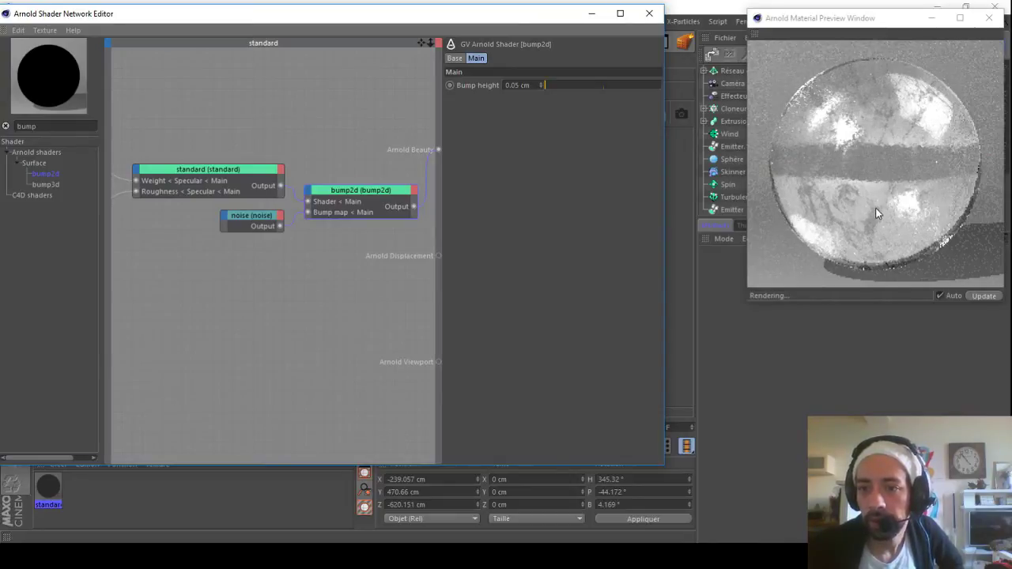
Step: Add a state_vector shader node to the network and place it below the image and ramp_float nodes
left_click_drag(289, 24, 324, 18)
double_click(93, 123)
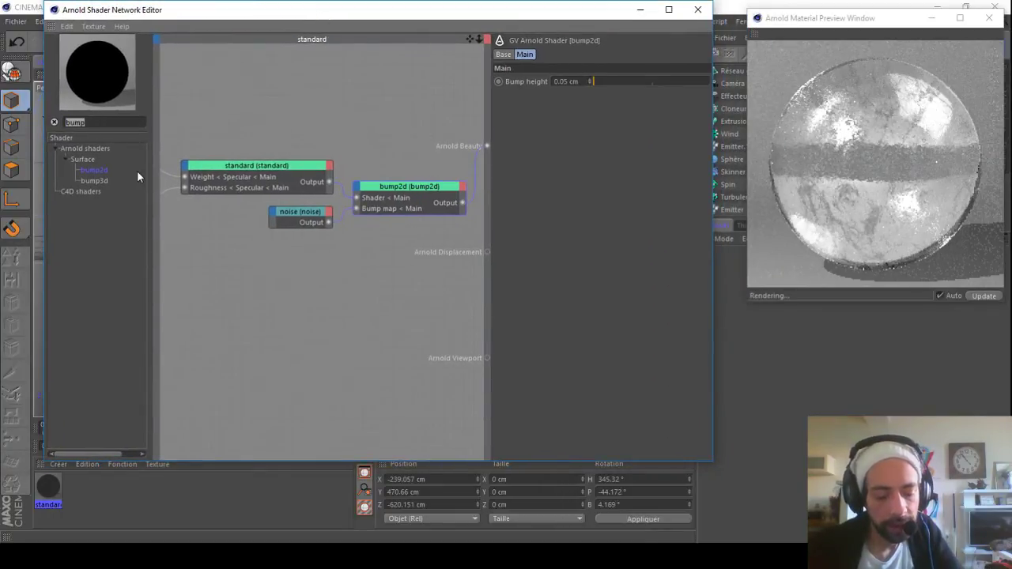
type("zs")
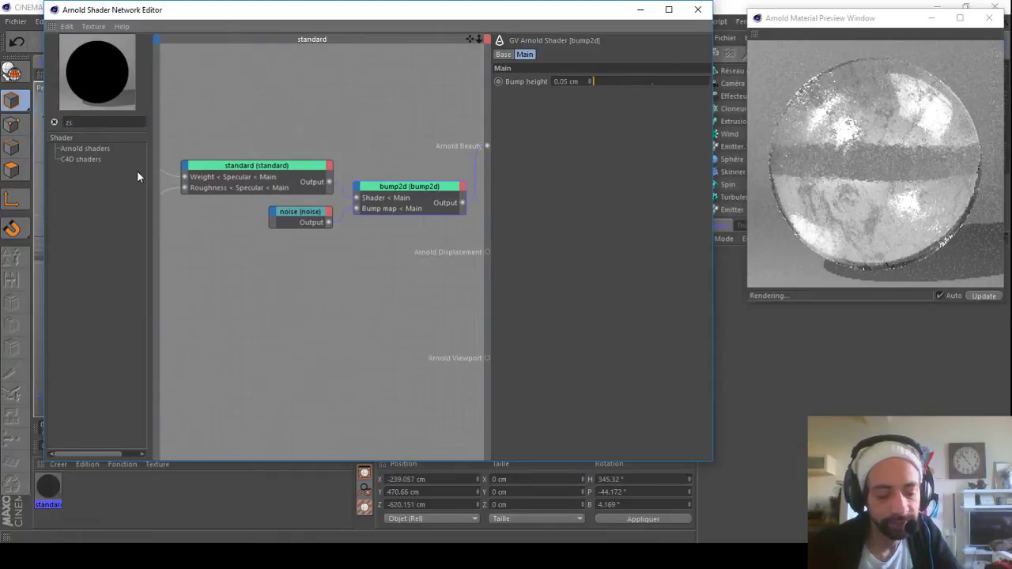
key("BackSpace")
key("BackSpace")
type("sta")
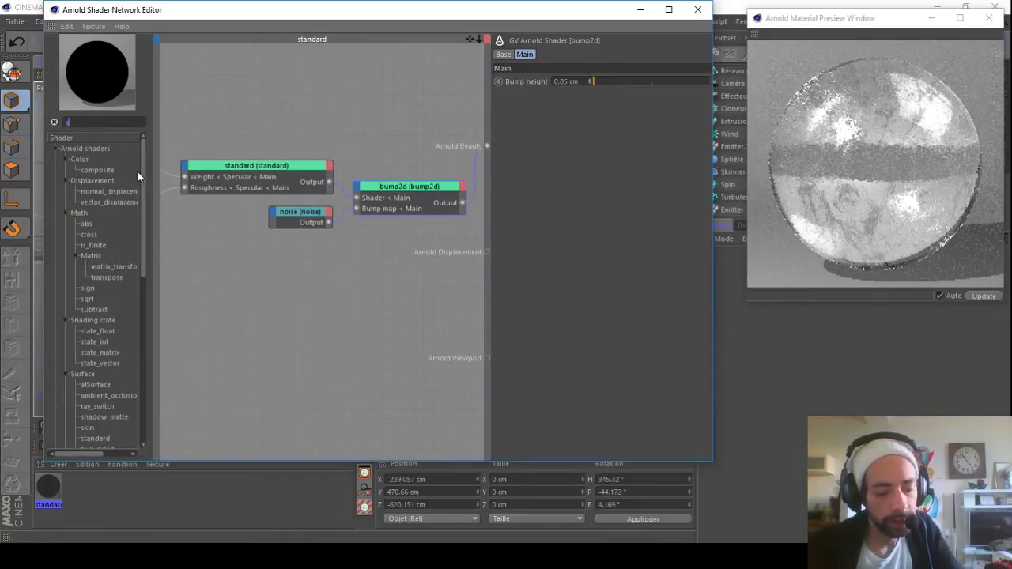
type("t")
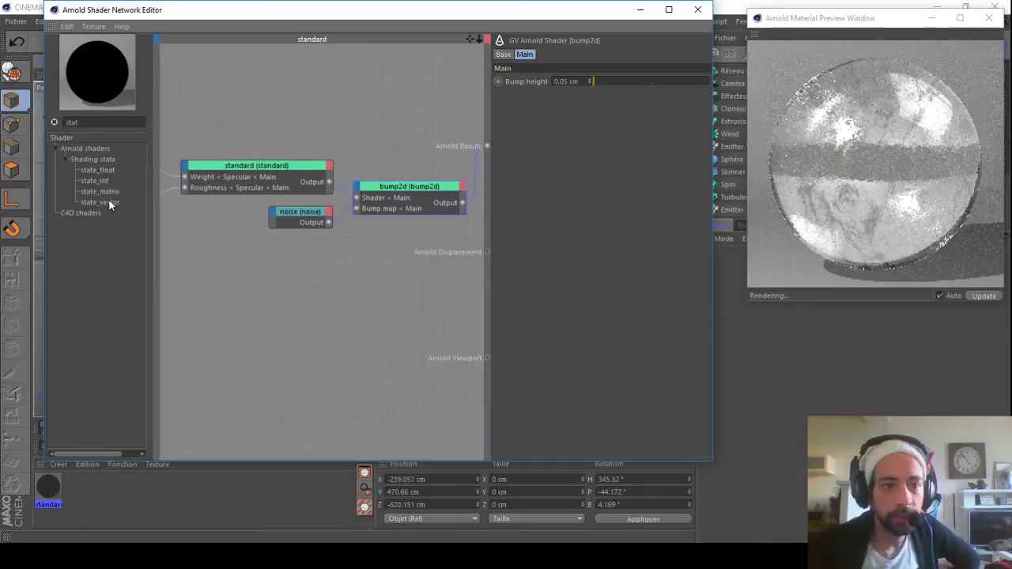
left_click_drag(212, 274, 215, 272)
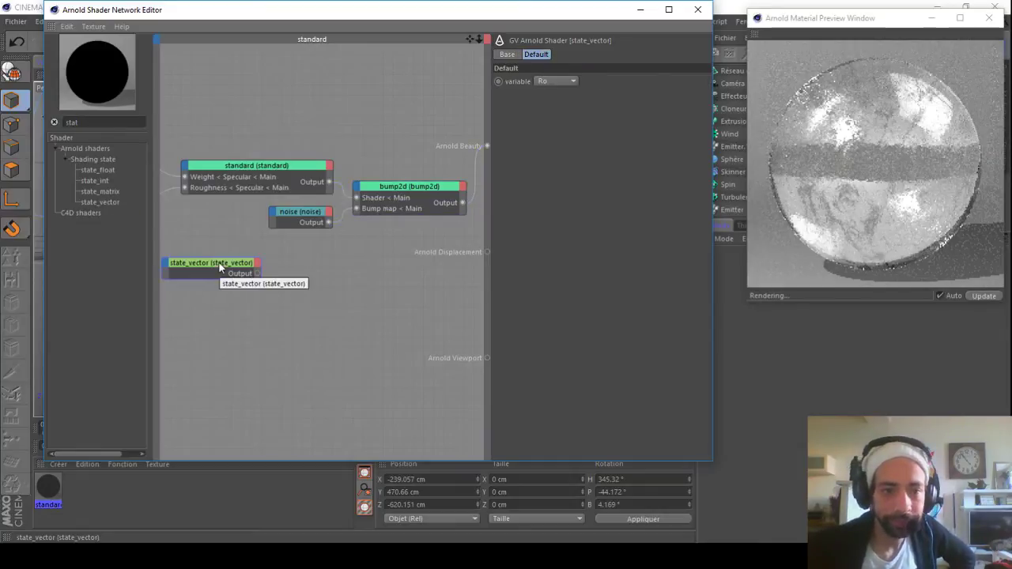
middle_click_drag(216, 104, 402, 158)
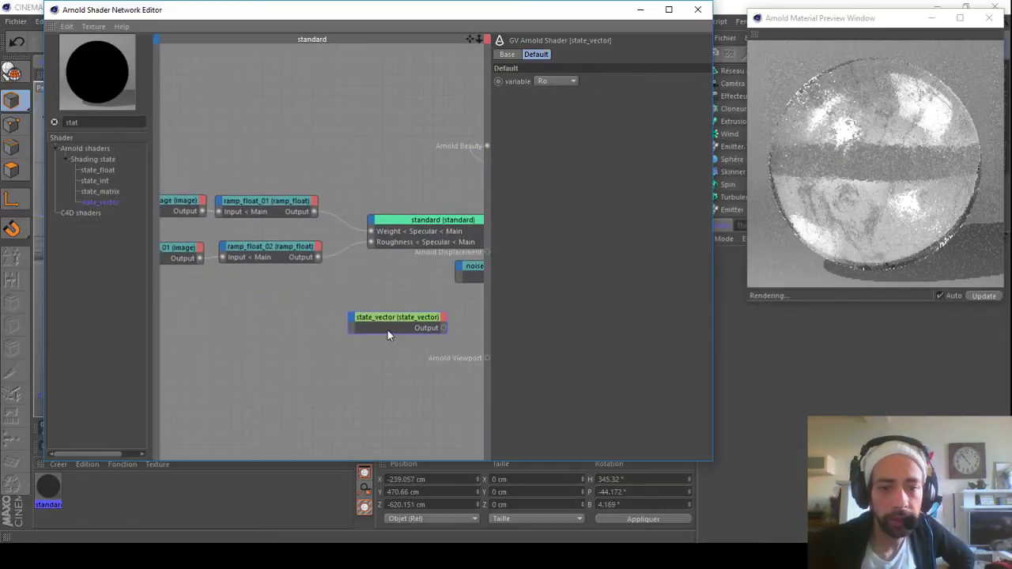
left_click_drag(390, 316, 179, 306)
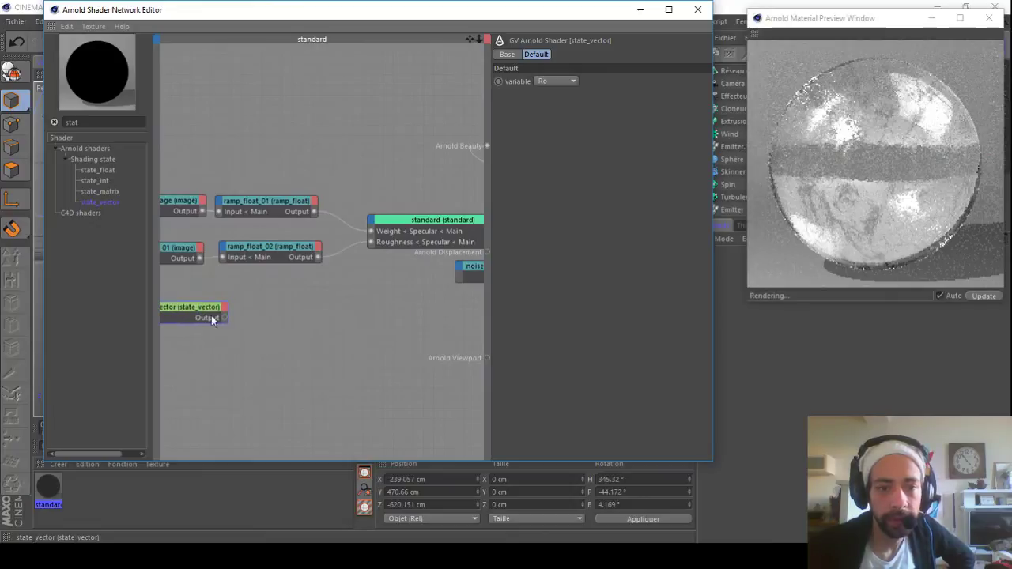
Step: Connect the state_vector output to Arnold Beauty and set its variable to Nf after trying N
left_click_drag(487, 147, 488, 148)
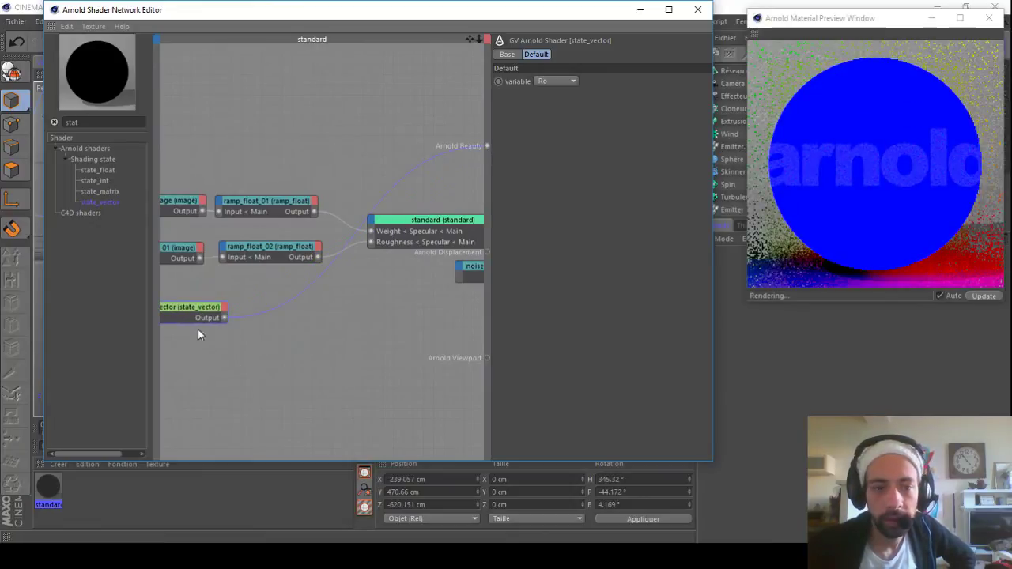
left_click(555, 81)
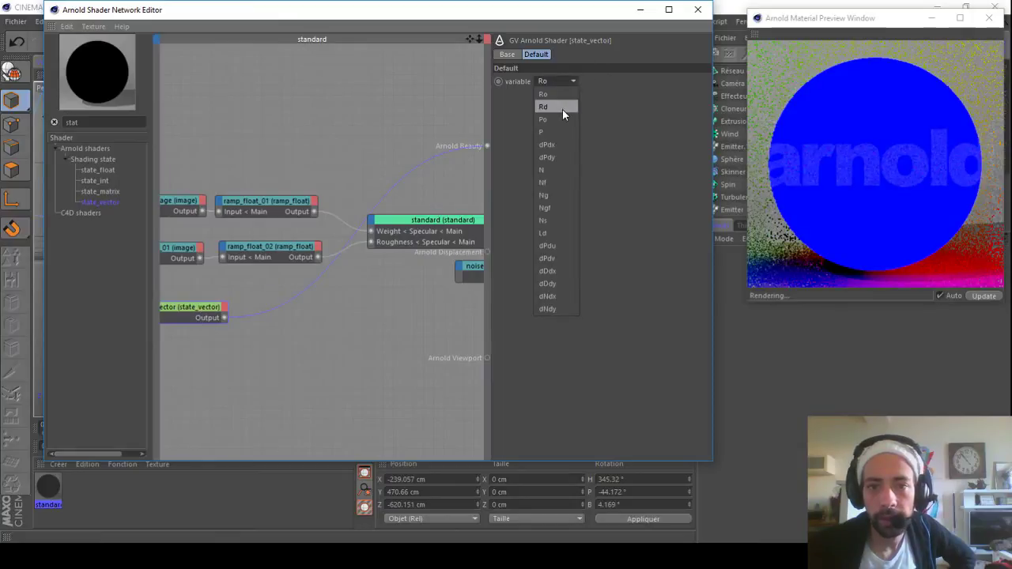
left_click(553, 170)
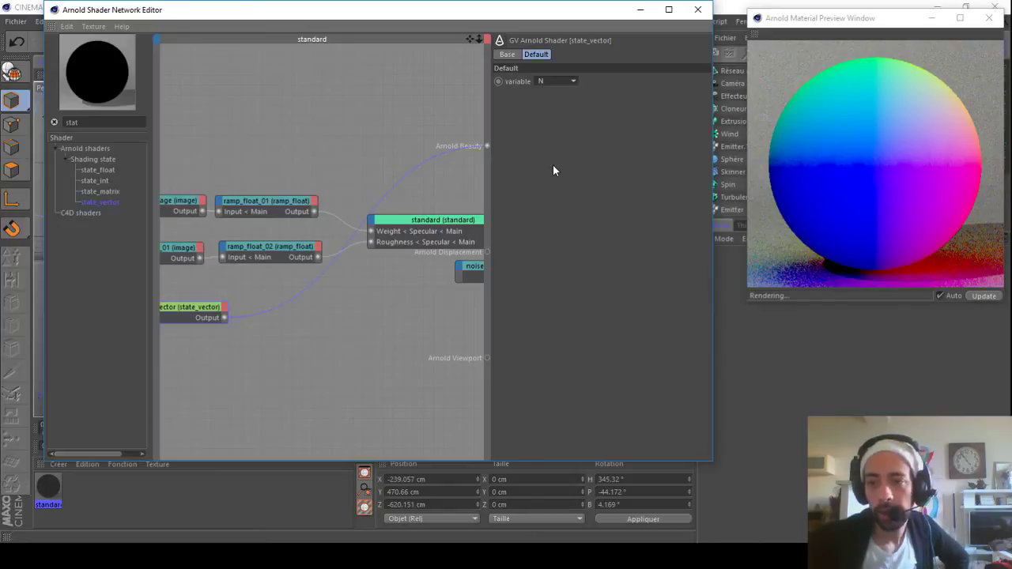
left_click(561, 81)
left_click(565, 183)
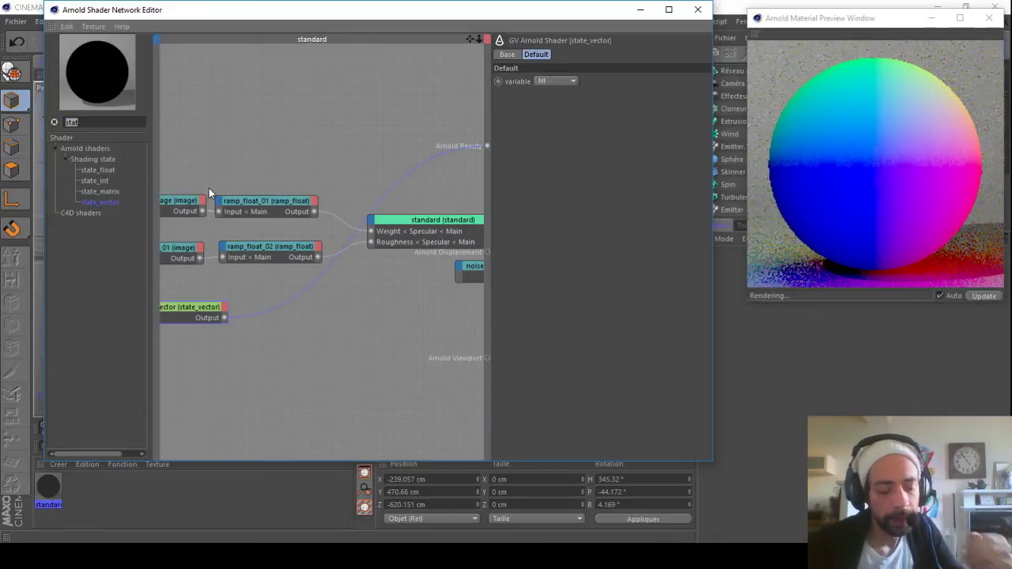
Step: Add a multiply node beside state_vector and connect the state_vector output to its input1
key("BackSpace")
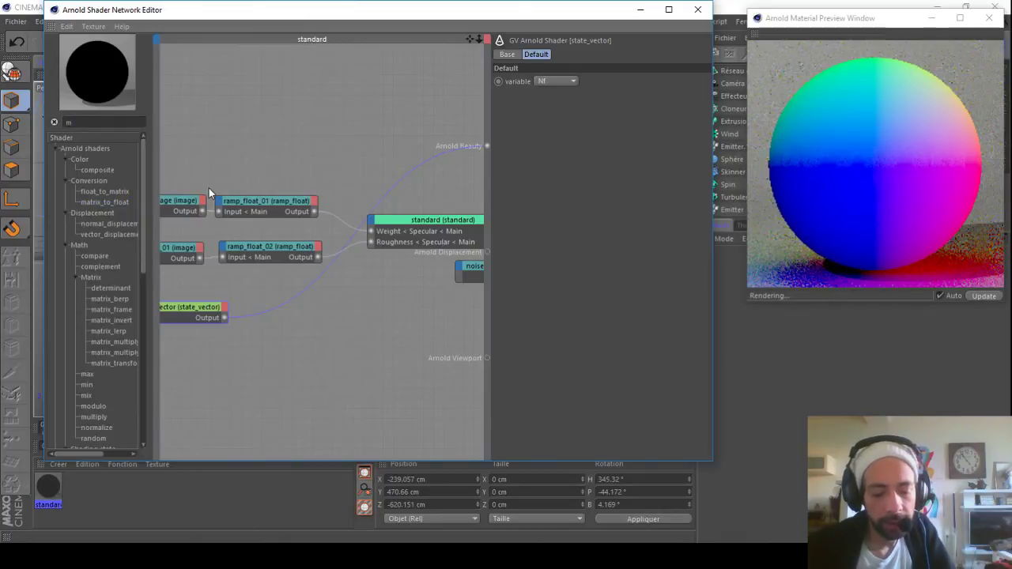
type("mult")
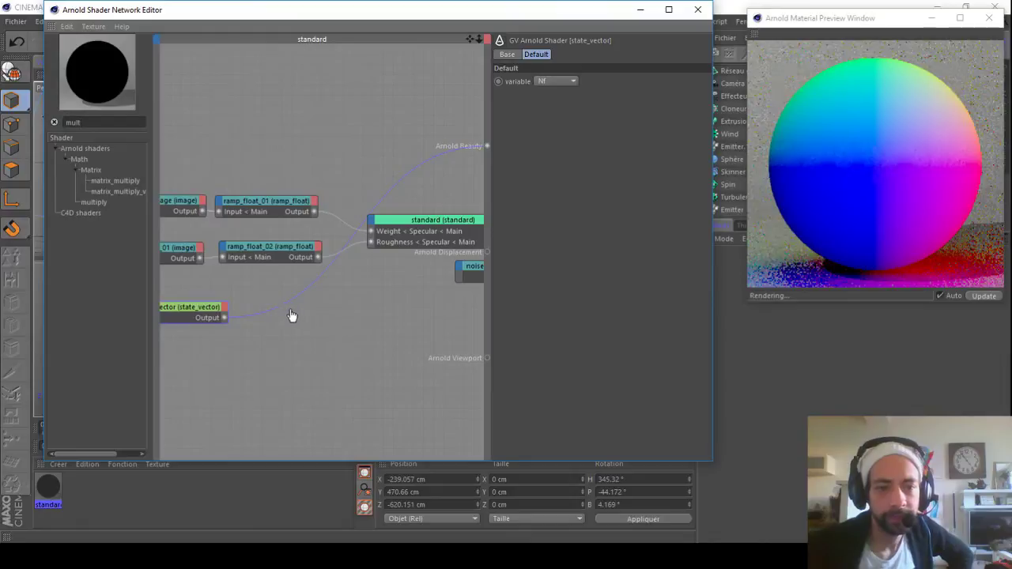
left_click_drag(291, 315, 267, 310)
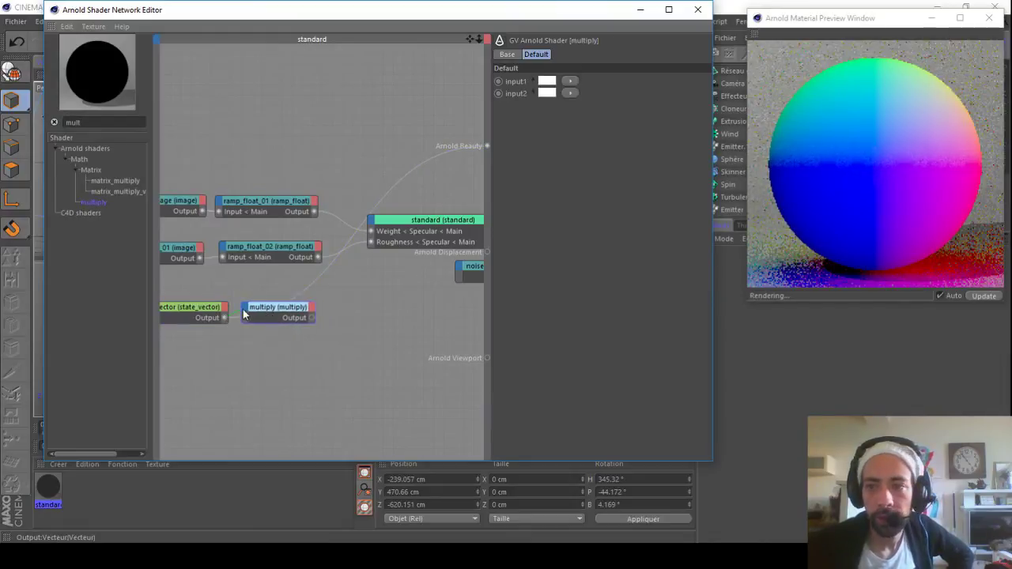
left_click(244, 314)
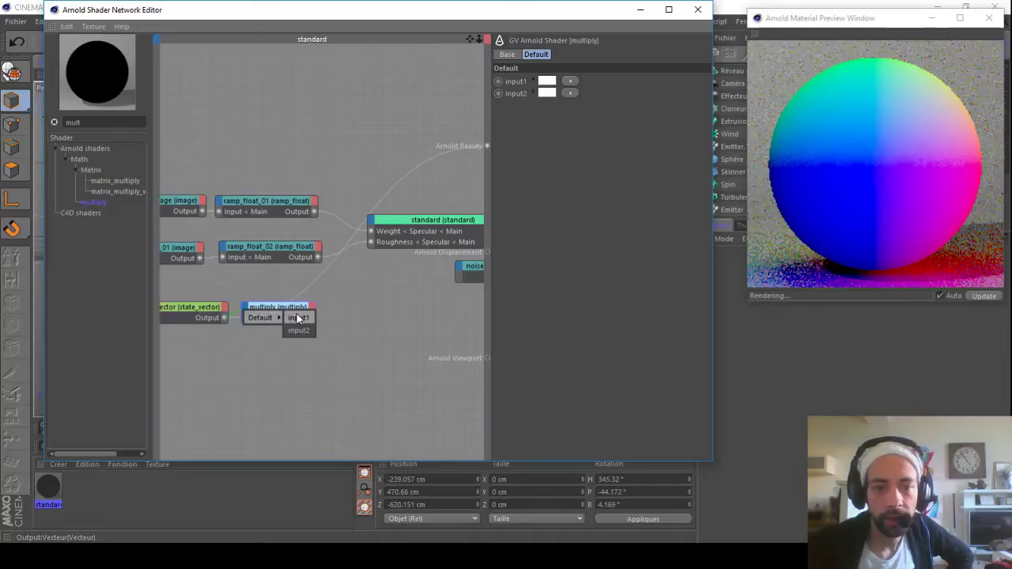
left_click(298, 317)
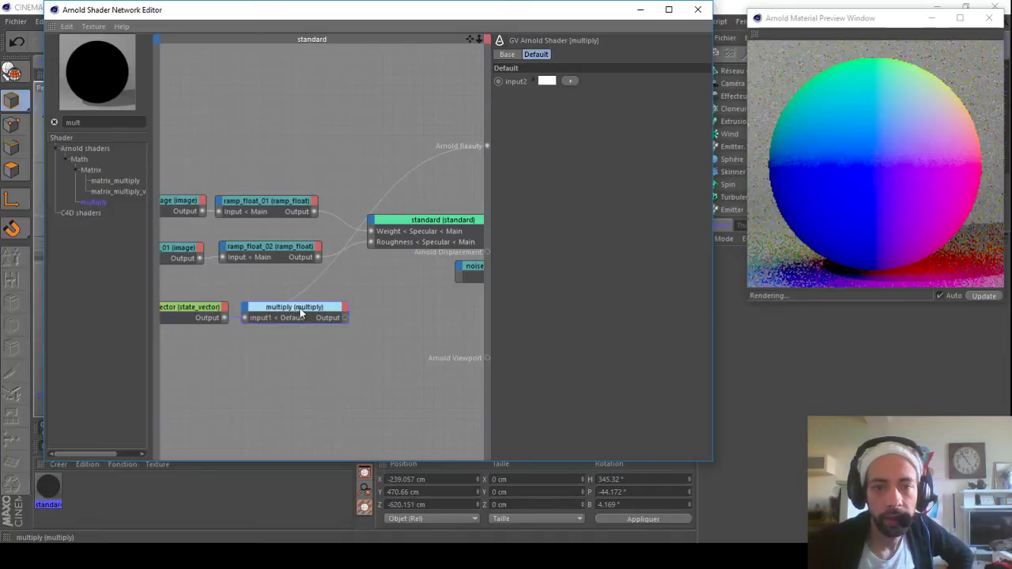
Step: Set the multiply node's input2 to fully saturated blue with a 229° hue and connect its output to Arnold Beauty
left_click(546, 80)
left_click_drag(577, 82, 625, 113)
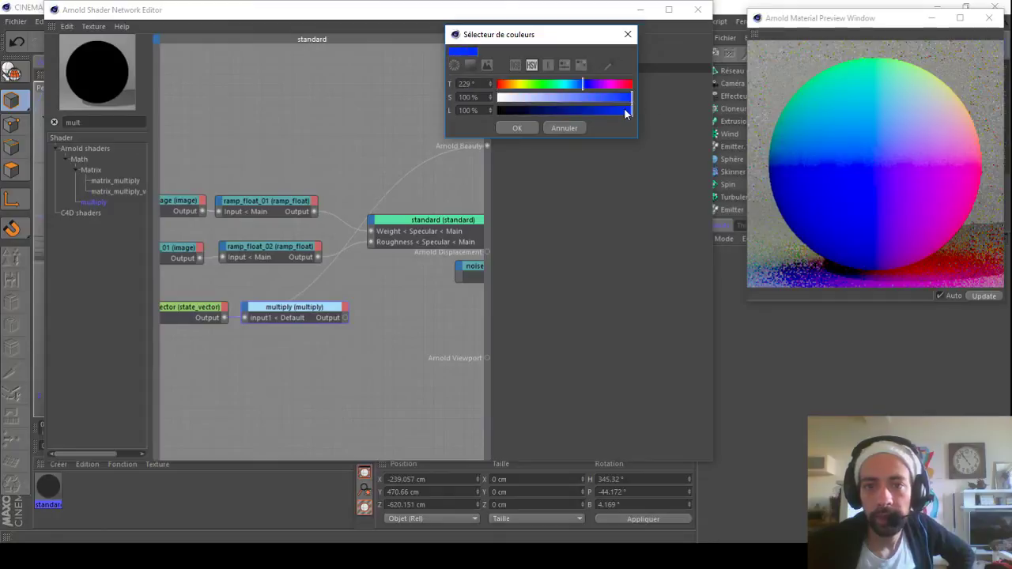
left_click(514, 126)
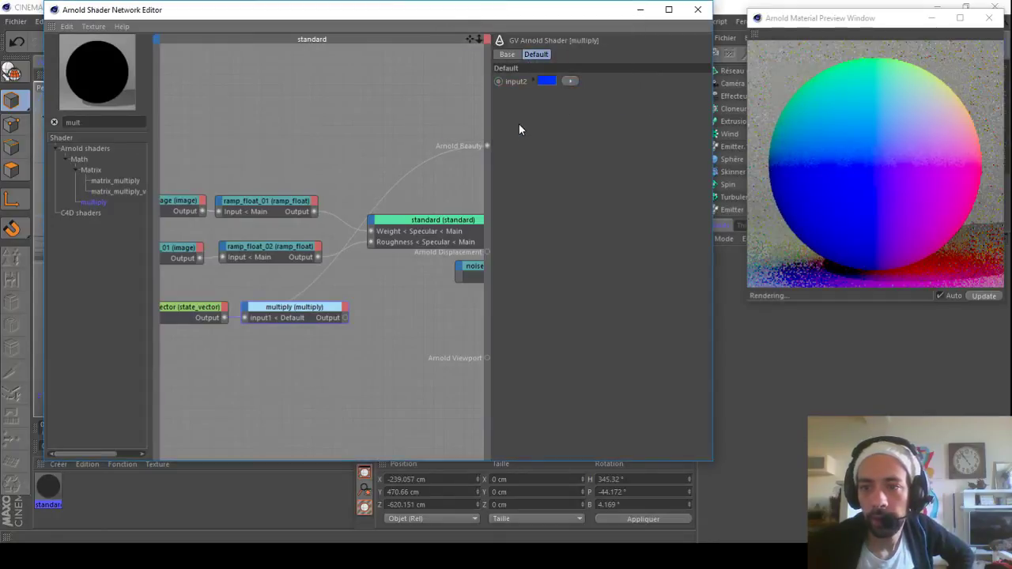
left_click_drag(345, 318, 488, 146)
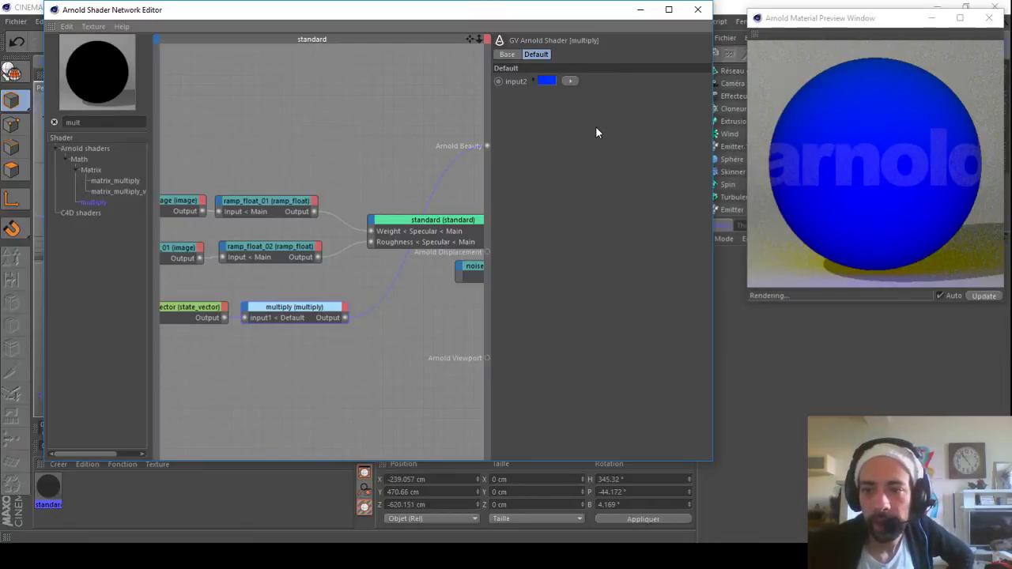
Step: Change multiply's input2 colour, trying green and magenta before settling on fully saturated green with a 140° hue
left_click(550, 82)
left_click(553, 85)
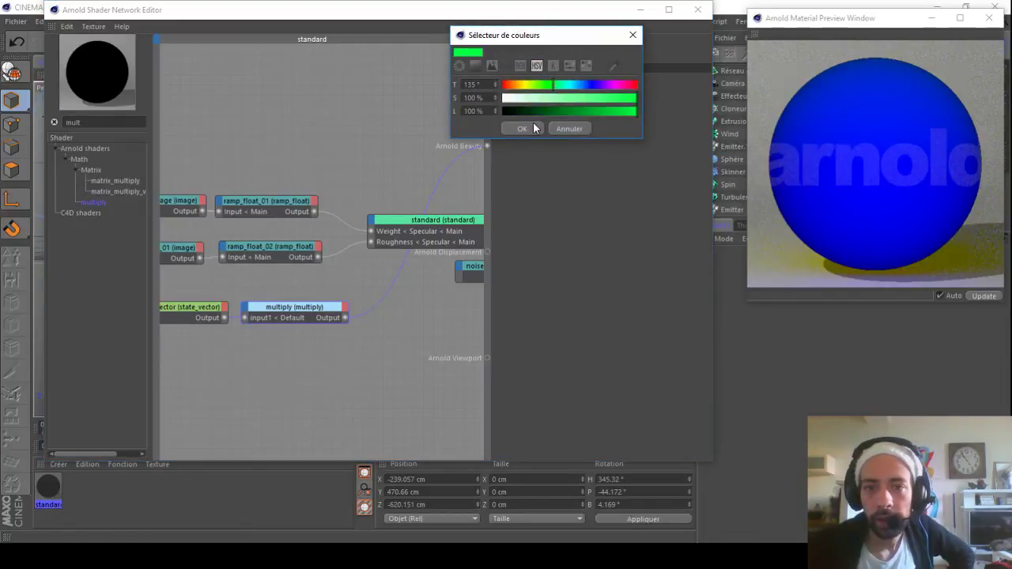
left_click(532, 124)
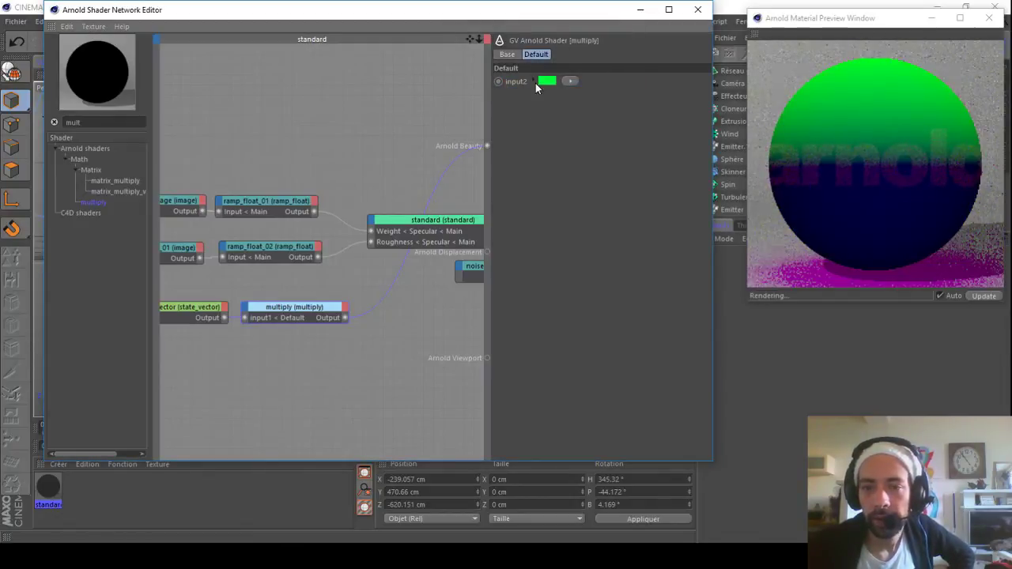
left_click(549, 83)
left_click(625, 82)
left_click(538, 122)
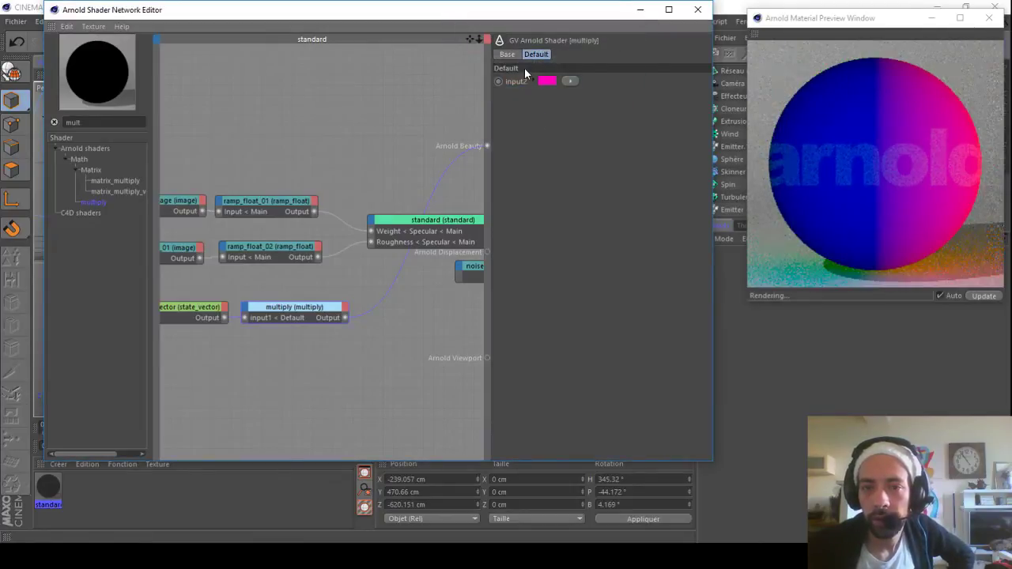
left_click(547, 80)
left_click(560, 80)
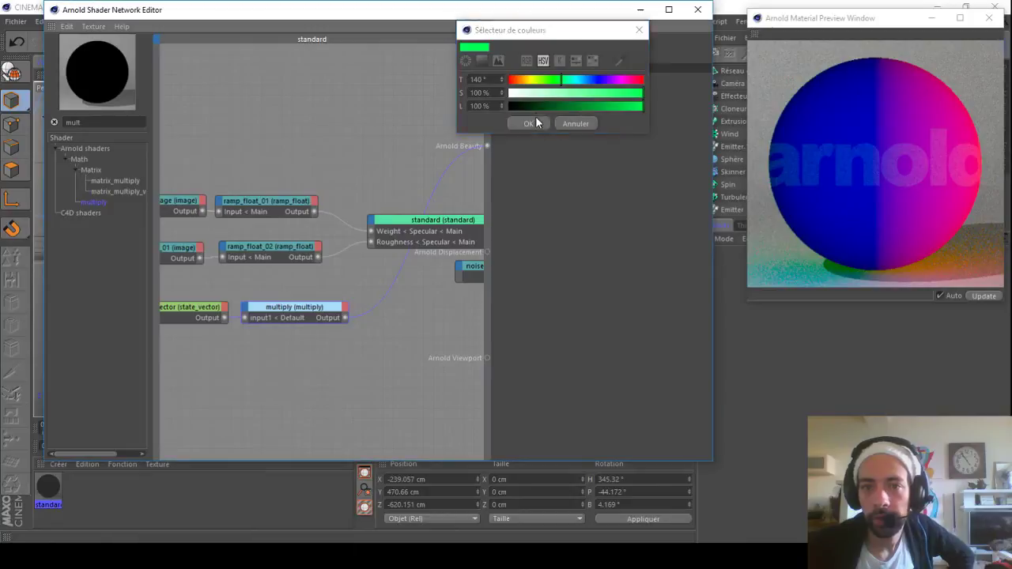
left_click(535, 120)
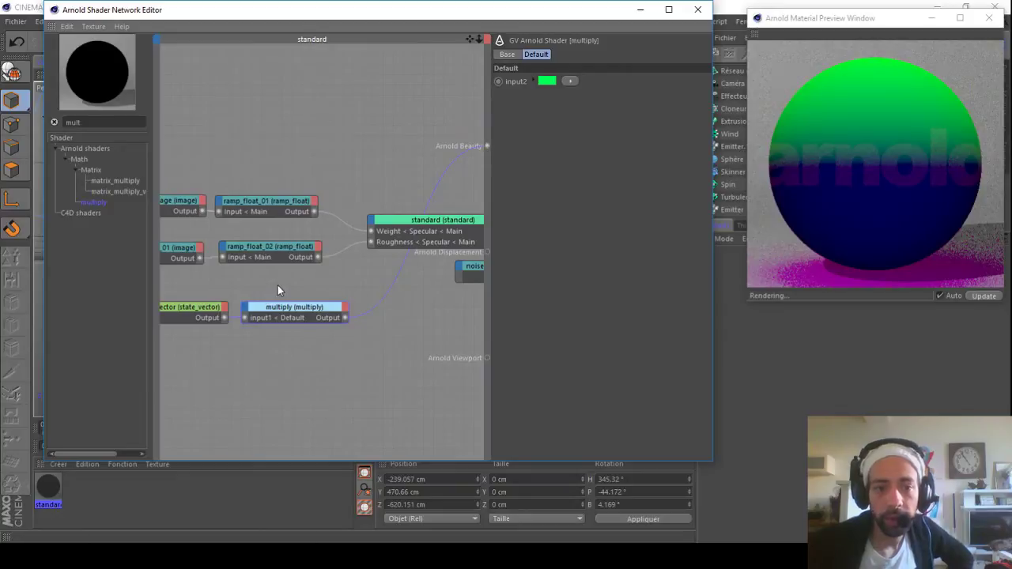
left_click(236, 335)
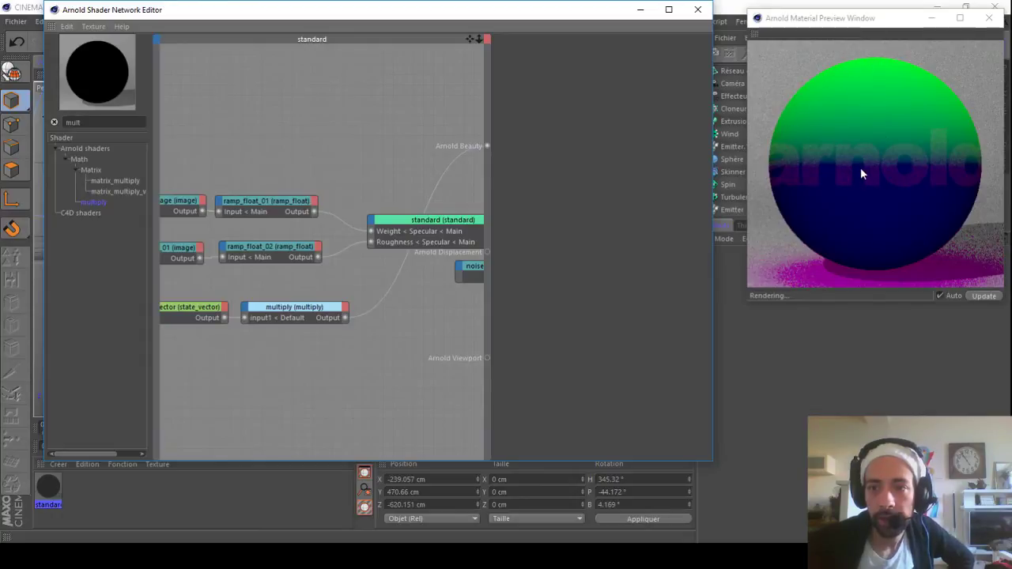
Step: Add a ramp_rgb node to the network and line it up directly after the multiply node
left_click_drag(88, 123, 36, 142)
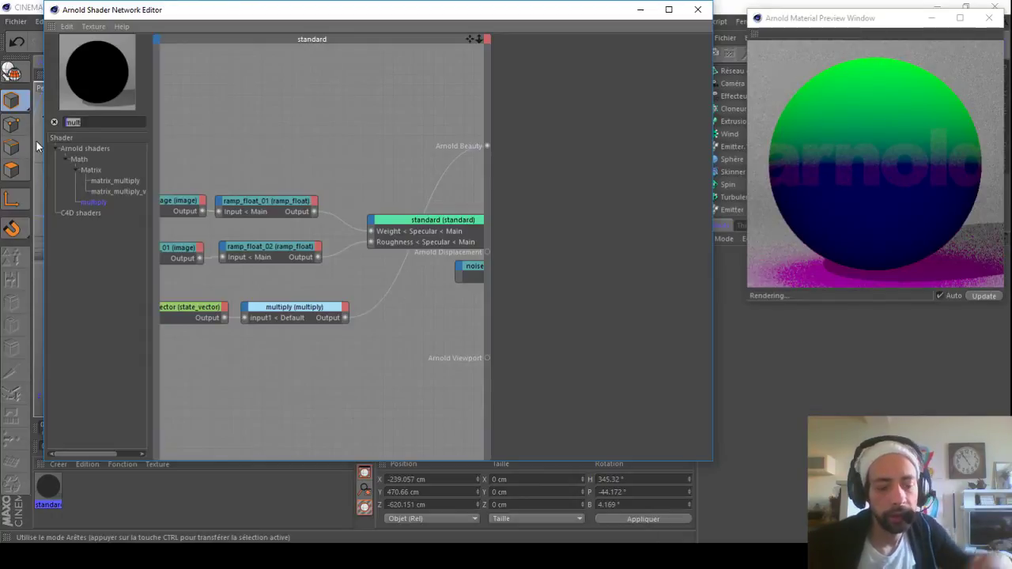
type("ramp")
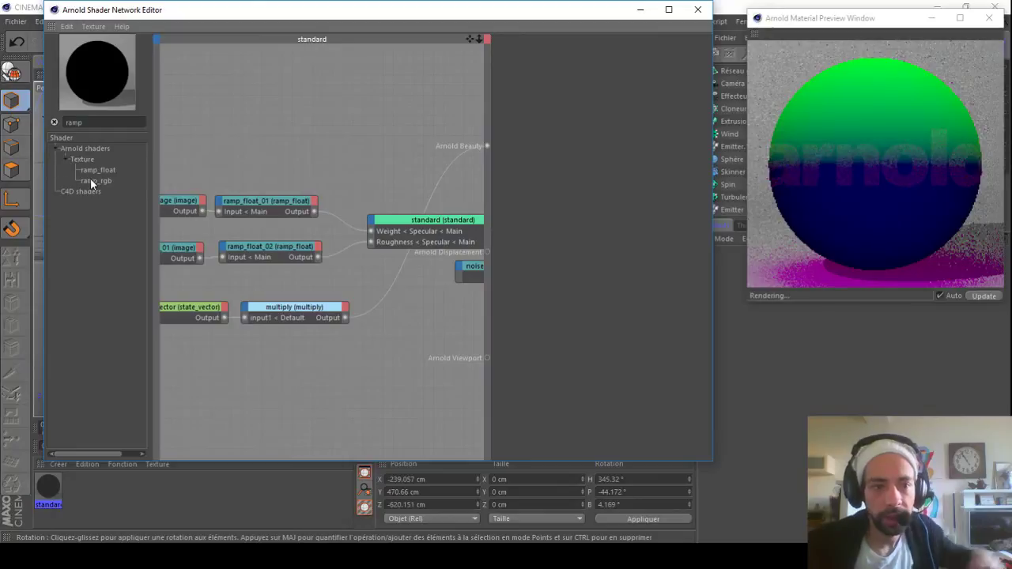
left_click_drag(372, 269, 395, 315)
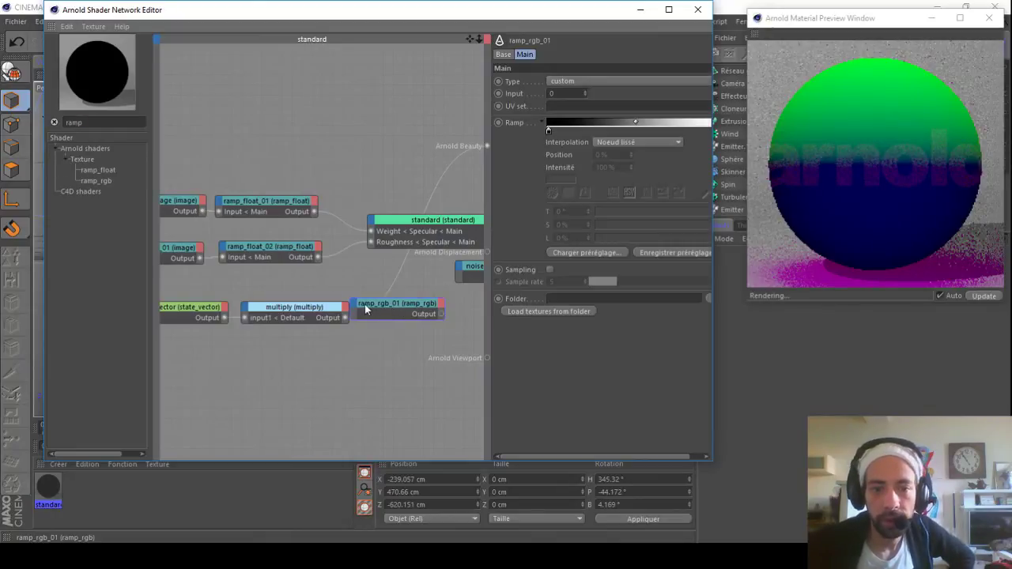
left_click_drag(324, 295, 150, 336)
left_click_drag(305, 306, 186, 305)
left_click_drag(373, 305, 249, 307)
Step: Plug the multiply output into ramp_rgb's Main Input and connect the ramp_rgb output to Arnold Beauty
mouse_move(269, 312)
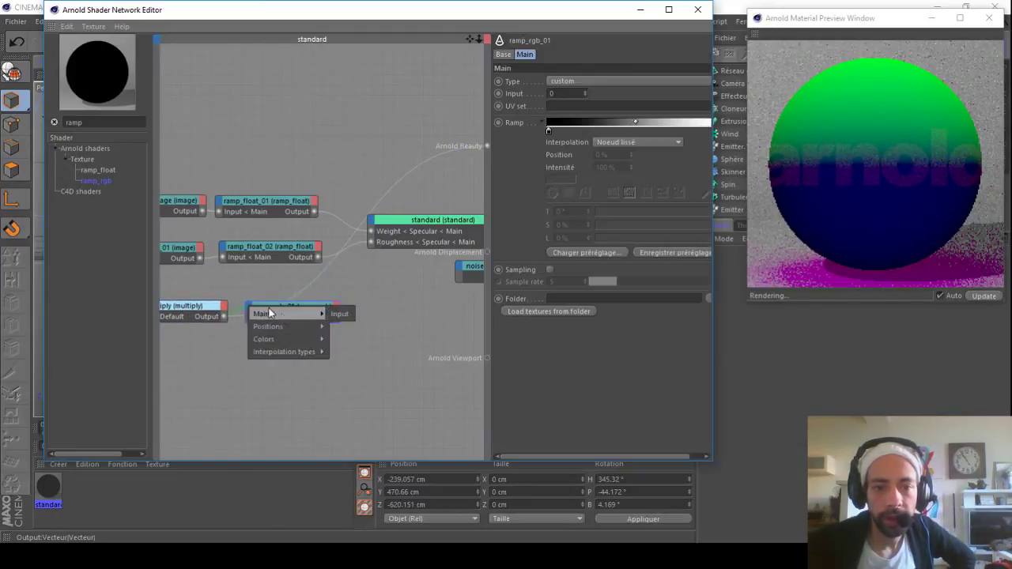
left_click(335, 312)
right_click(854, 118)
left_click(856, 100)
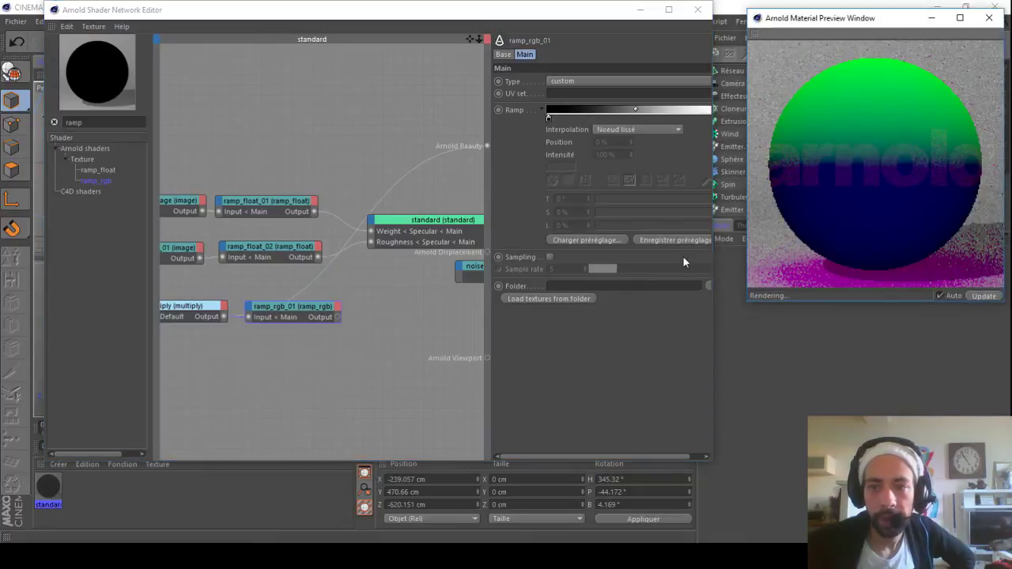
left_click(337, 320)
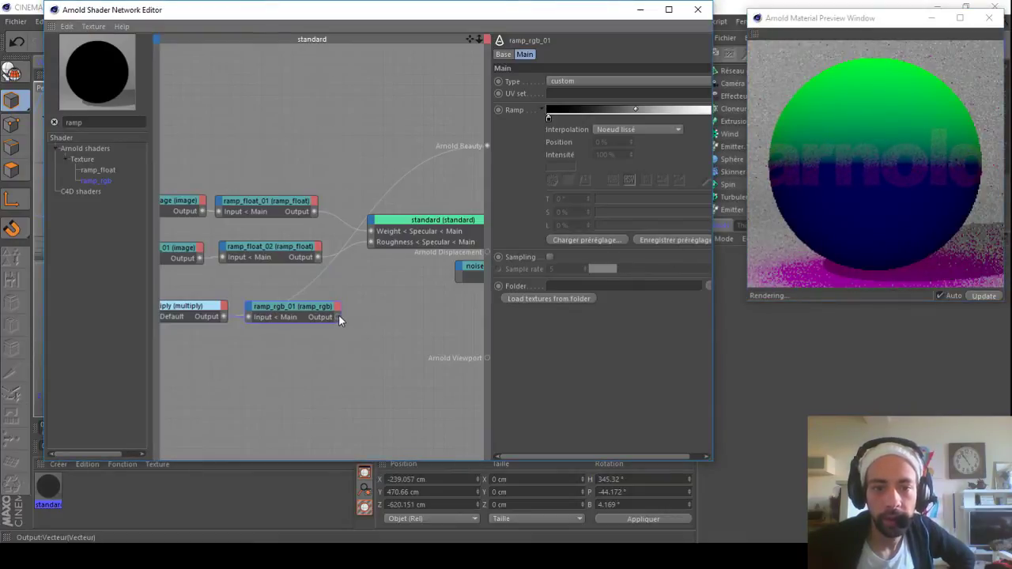
left_click_drag(487, 146, 487, 147)
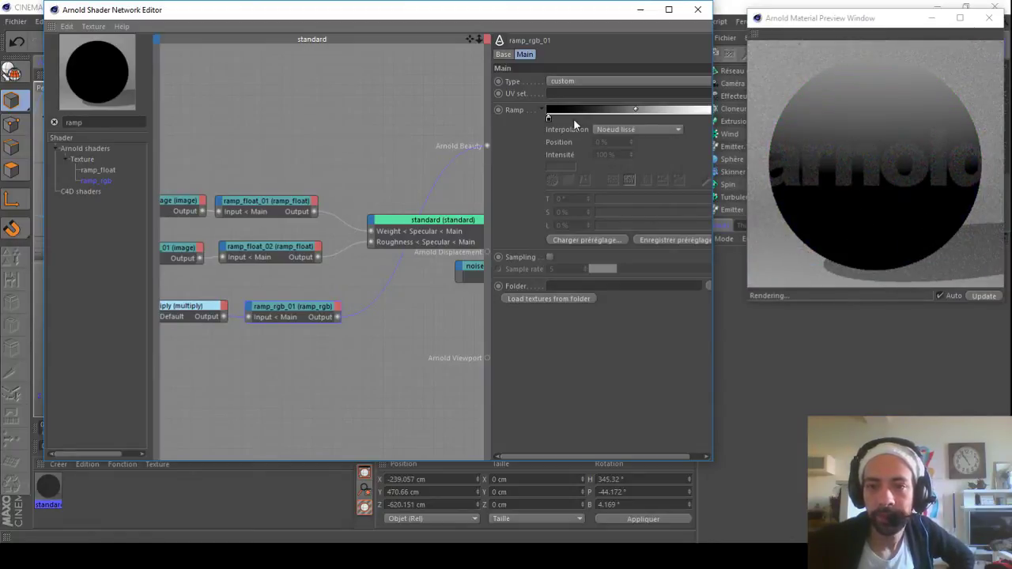
Step: Colour the ramp_rgb start knot teal with a 184° hue, 49% saturation and 55% brightness
left_click_drag(646, 457, 660, 457)
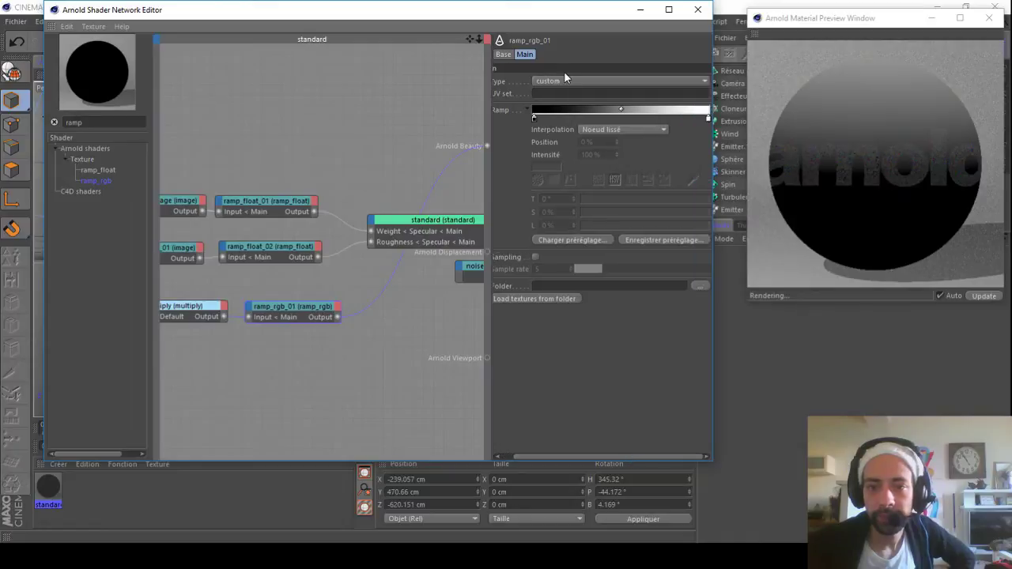
left_click(535, 118)
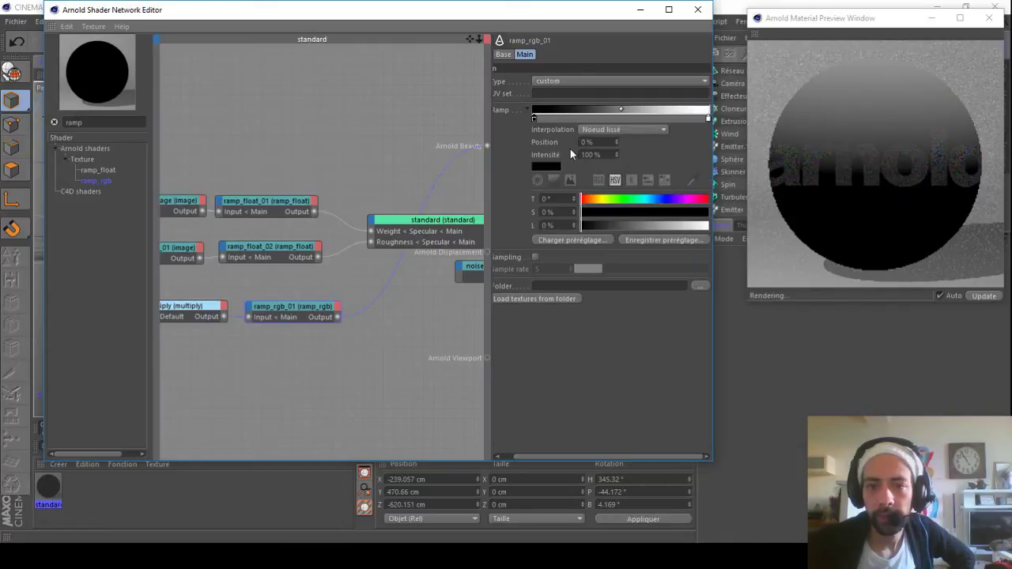
left_click(647, 201)
left_click(644, 213)
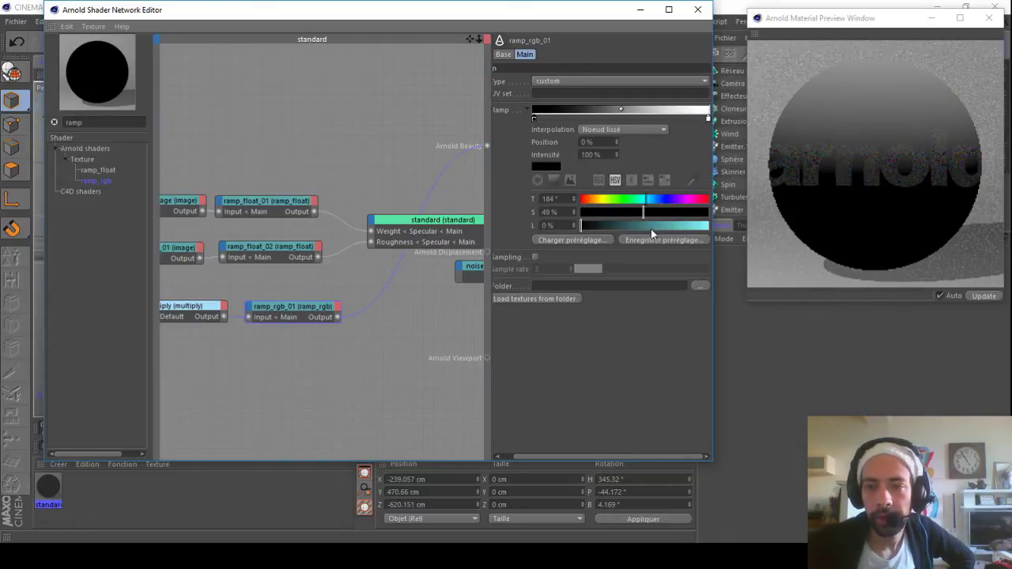
left_click(651, 227)
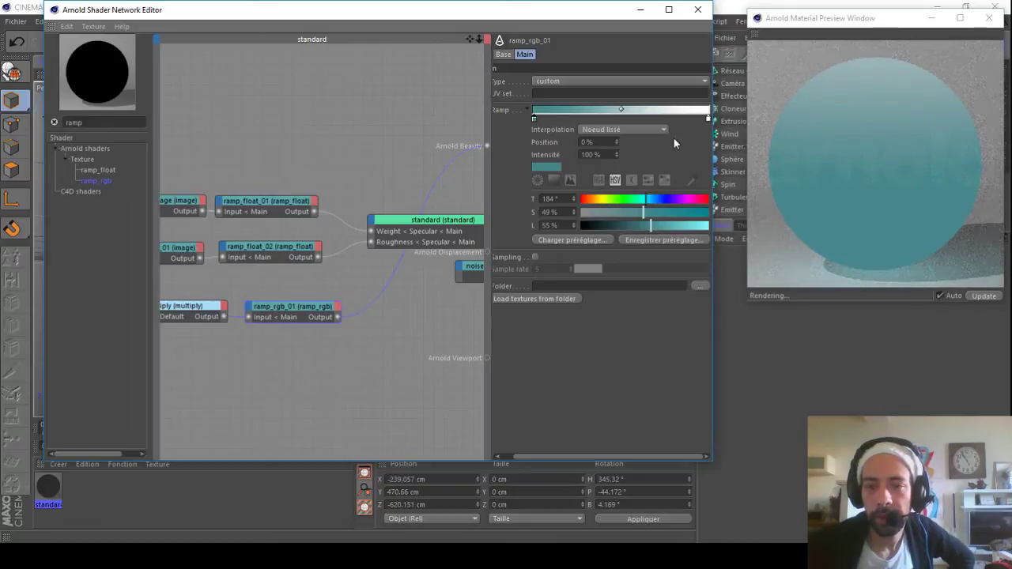
Step: Colour the ramp's end knot pink at RGB 250, 102, 170, and set the start knot's green value to 95
left_click(708, 118)
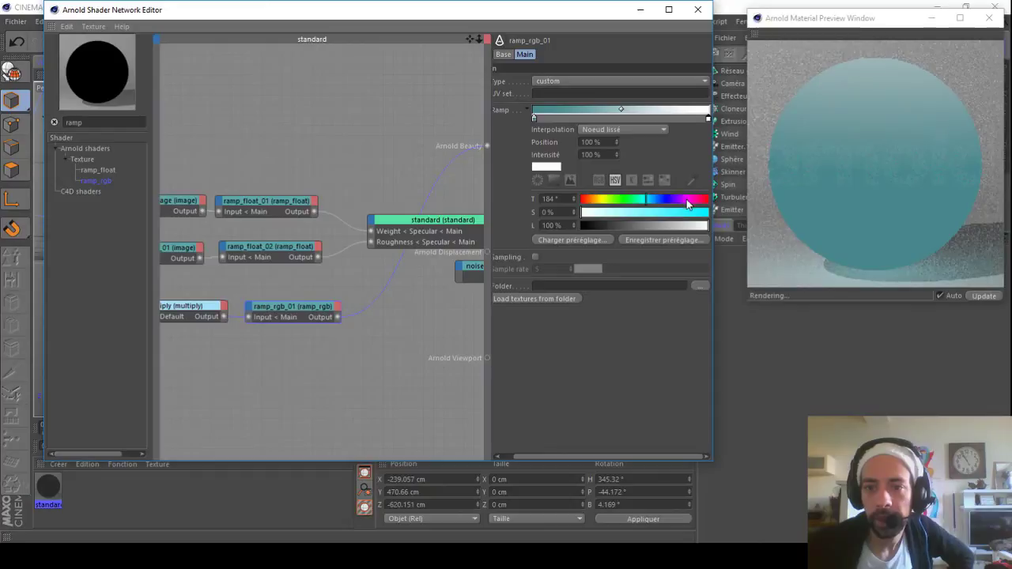
left_click(686, 200)
left_click(620, 211)
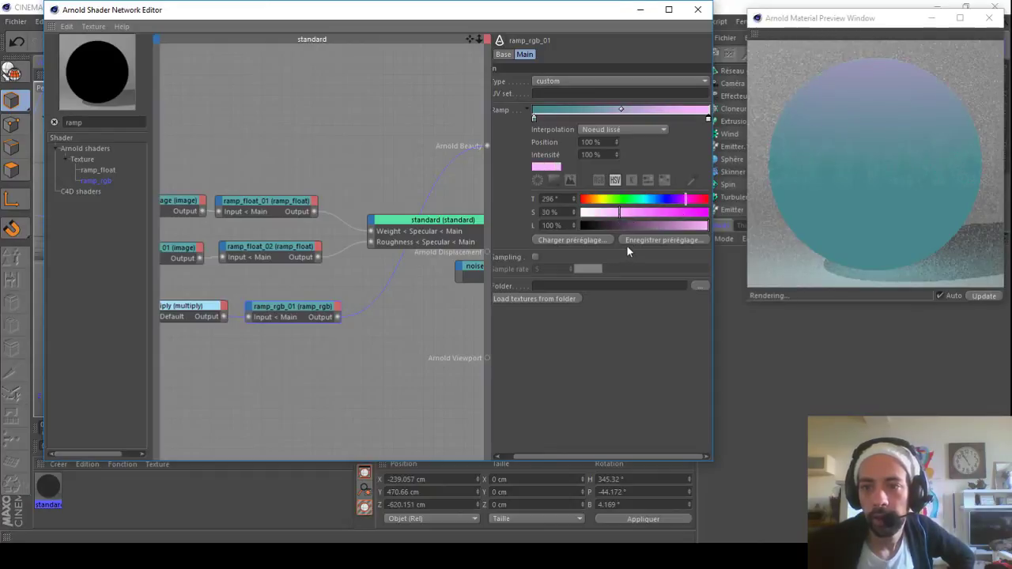
left_click(657, 213)
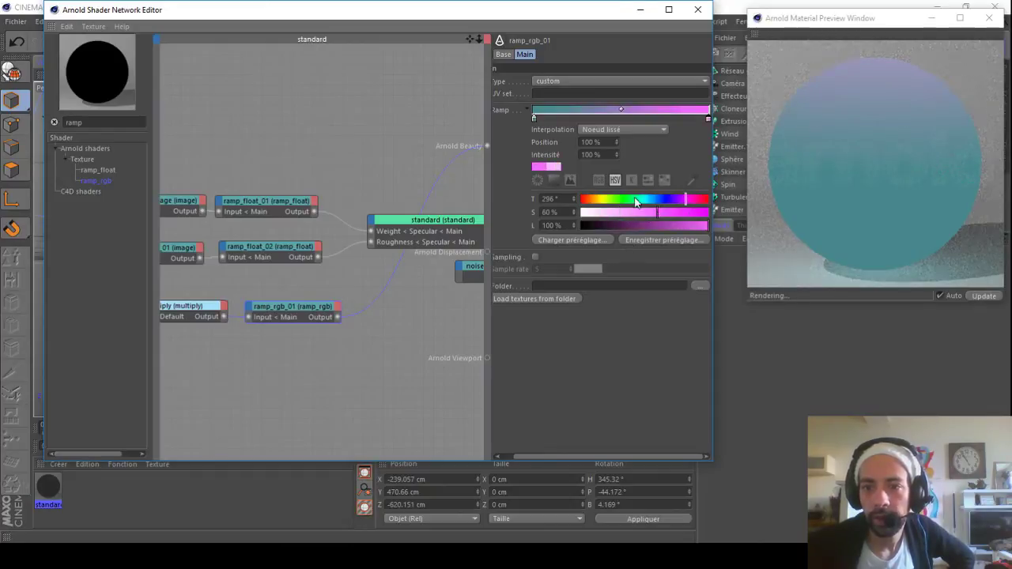
left_click(598, 180)
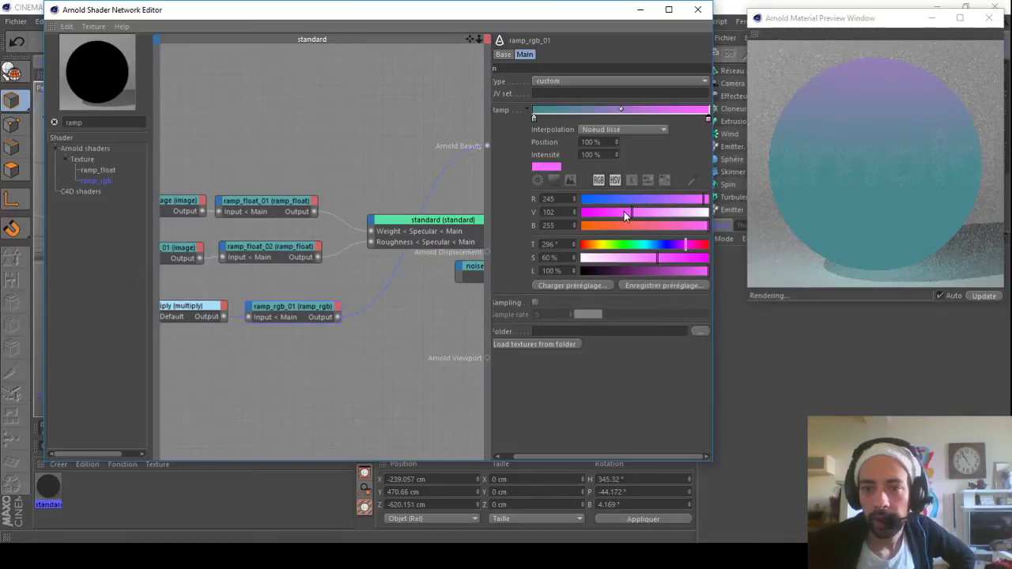
left_click(666, 226)
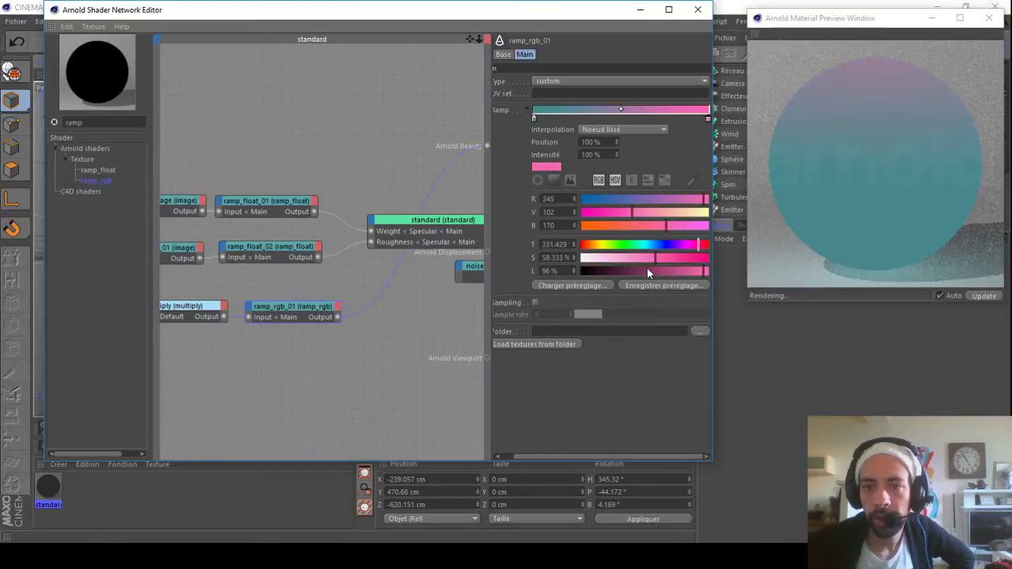
left_click(705, 200)
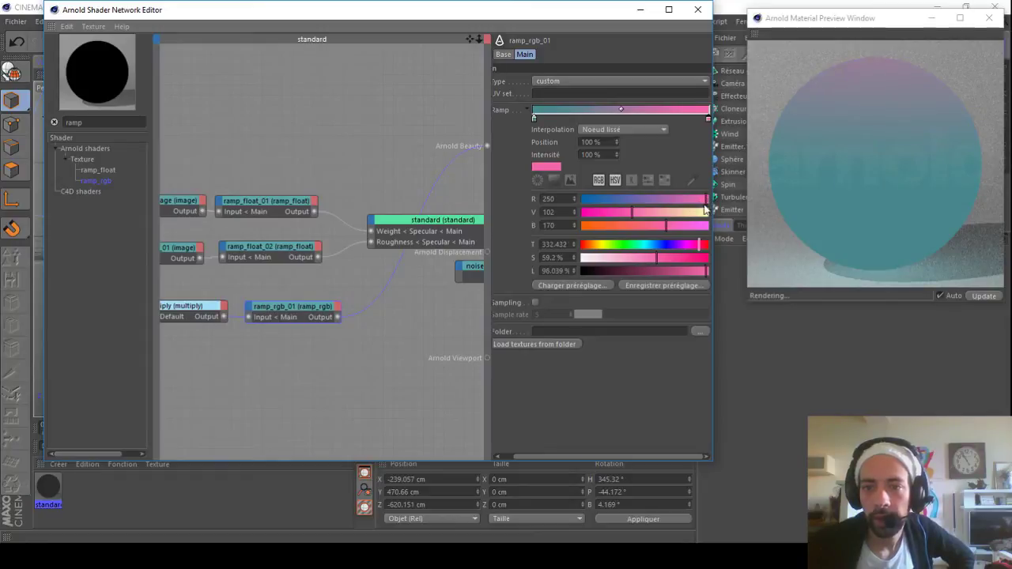
left_click(534, 118)
left_click_drag(638, 212, 629, 213)
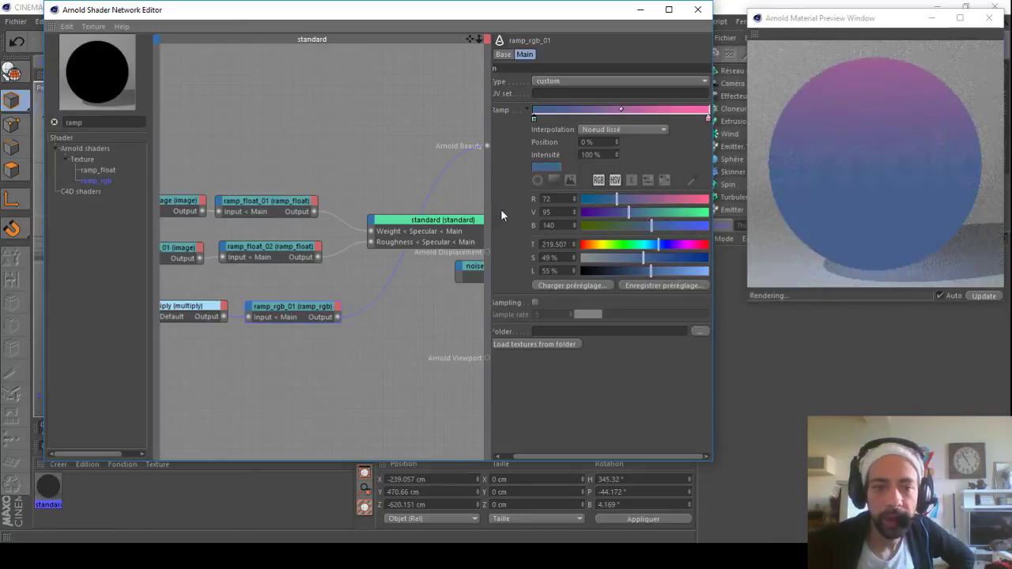
Step: Connect the ramp_rgb output to the standard shader's Refraction Transmittance input
left_click_drag(337, 317, 375, 223)
mouse_move(388, 225)
mouse_move(448, 263)
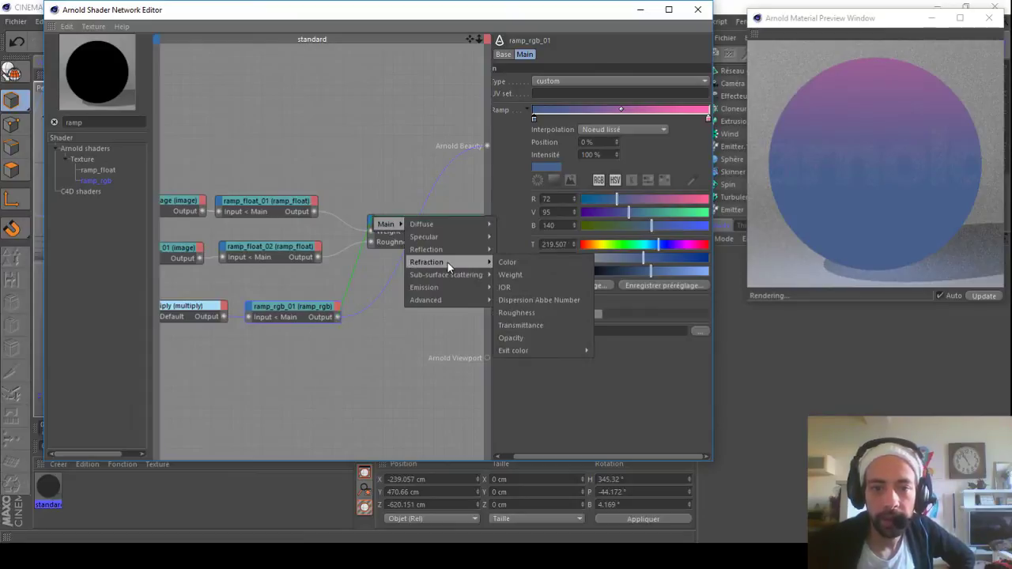
left_click(535, 324)
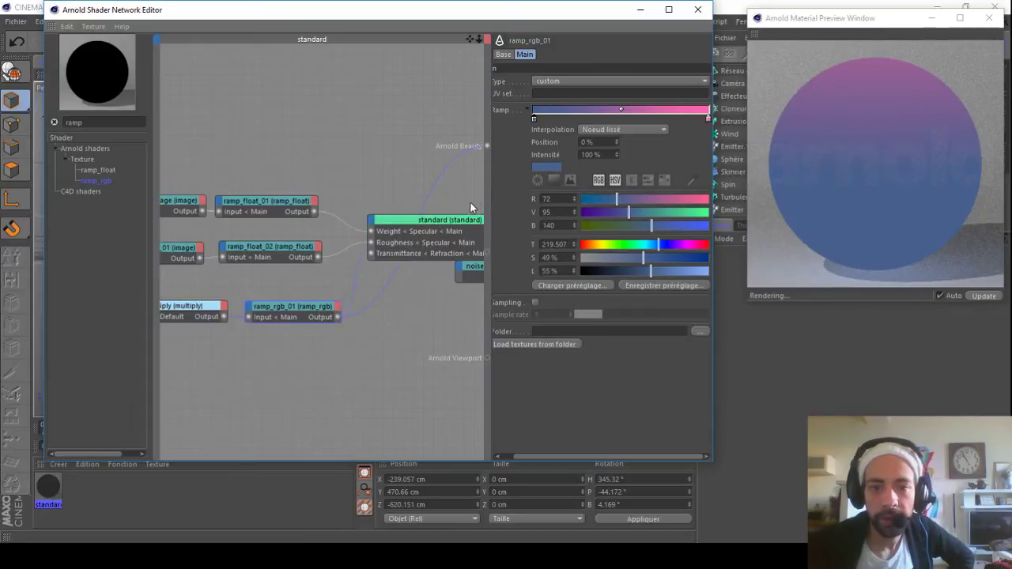
Step: Reconnect the bump2d output to Arnold Beauty in place of the ramp_rgb output
left_click_drag(422, 236, 409, 217)
left_click_drag(471, 40, 334, 60)
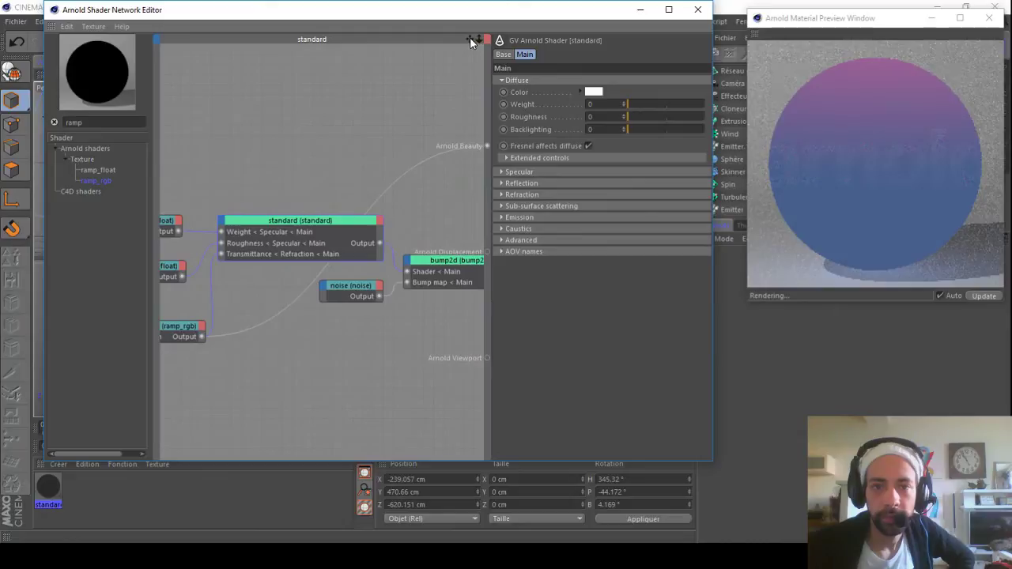
left_click_drag(470, 37, 349, 38)
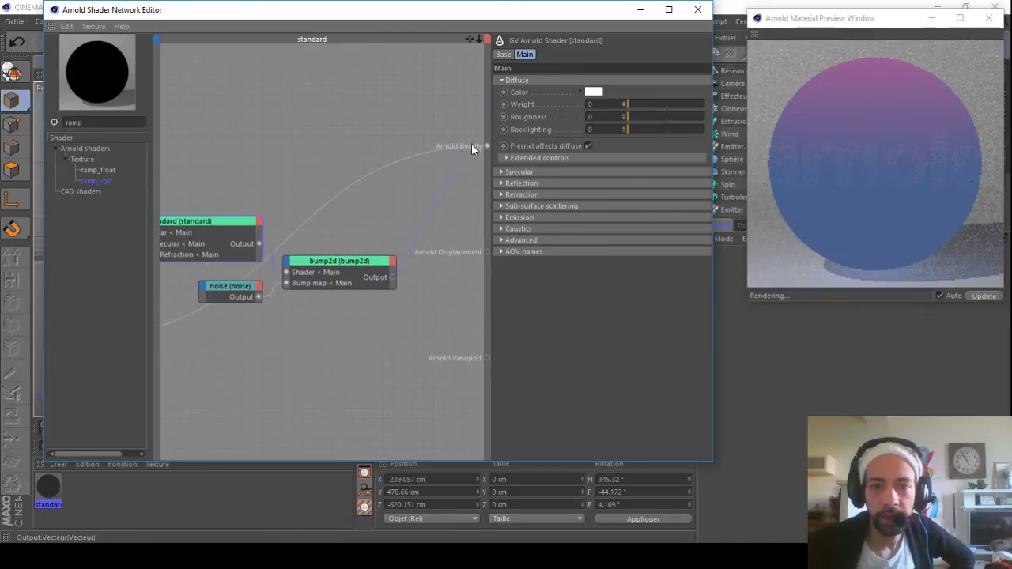
left_click_drag(491, 147, 489, 145)
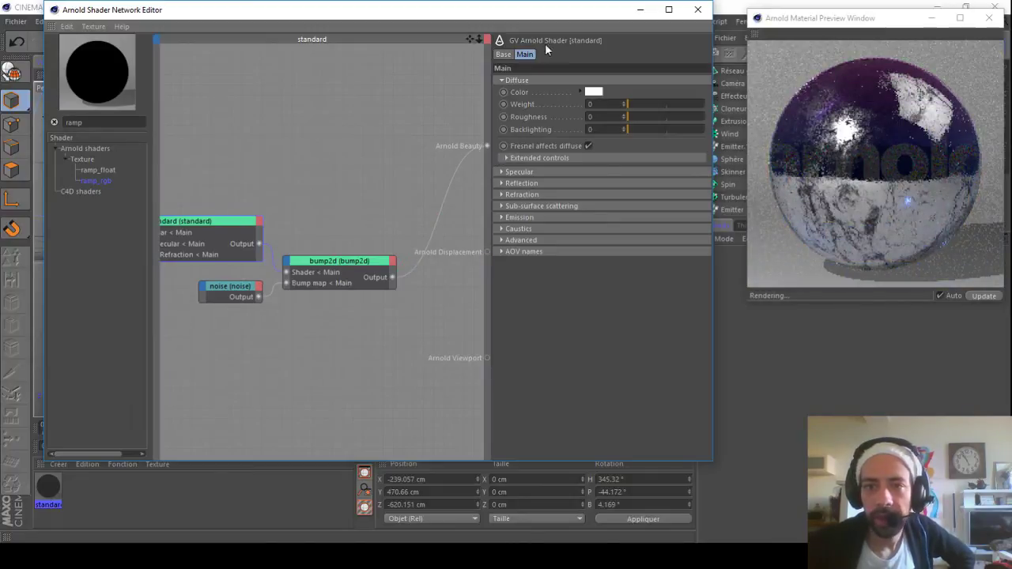
Step: Set the multiply node's input2 to fully saturated blue with a 230° hue
left_click_drag(473, 39, 789, 1)
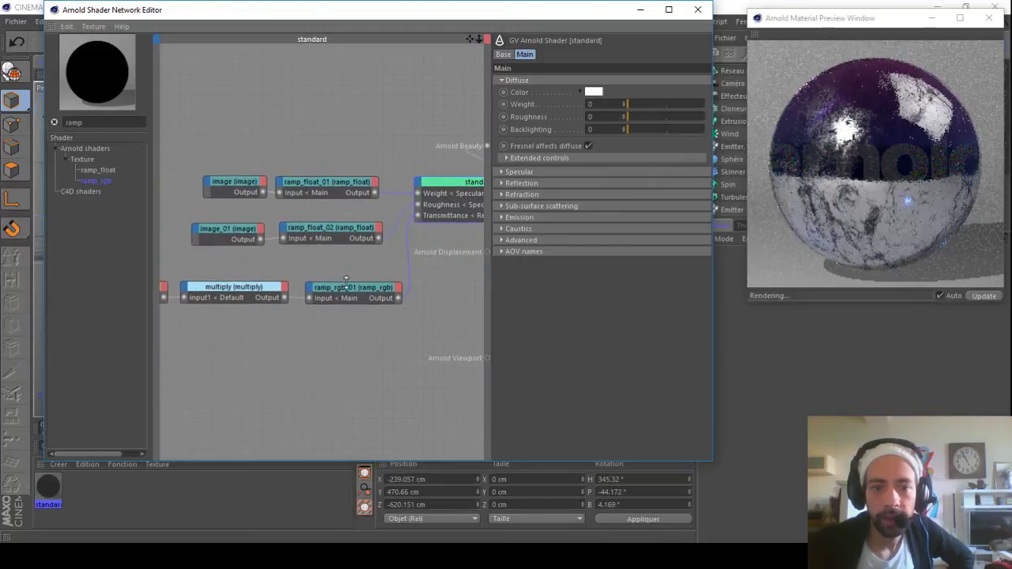
left_click(356, 290)
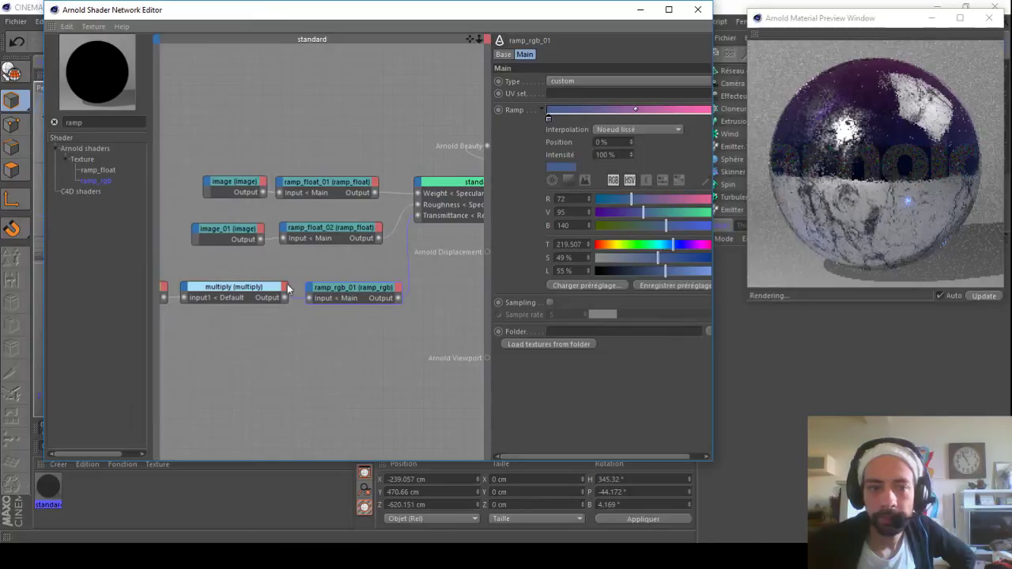
left_click(239, 297)
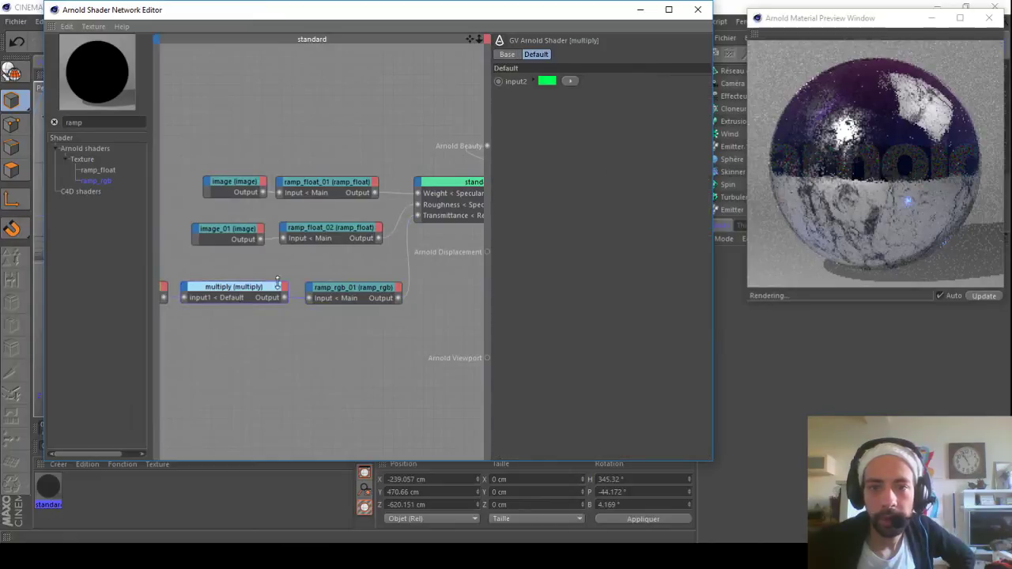
left_click(547, 85)
left_click(588, 80)
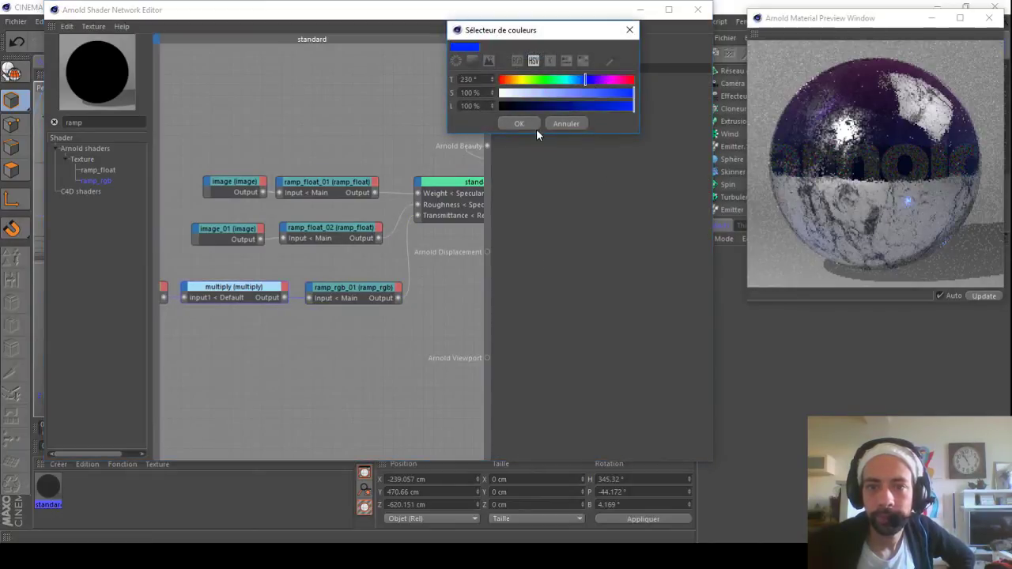
left_click(528, 124)
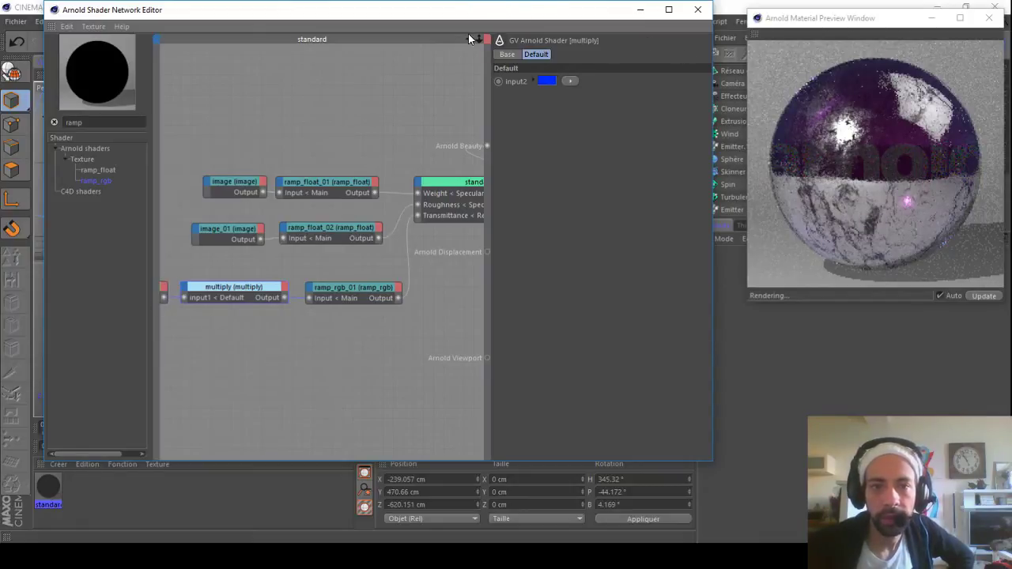
Step: Try Ng and N as the variable of the state_vector node
middle_click_drag(155, 323, 204, 330)
left_click(186, 300)
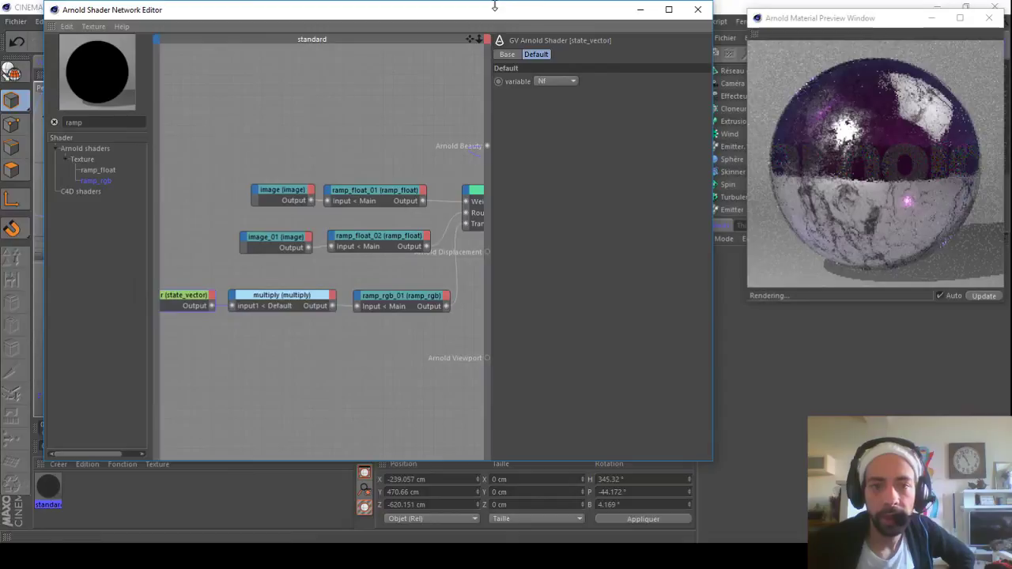
left_click(556, 81)
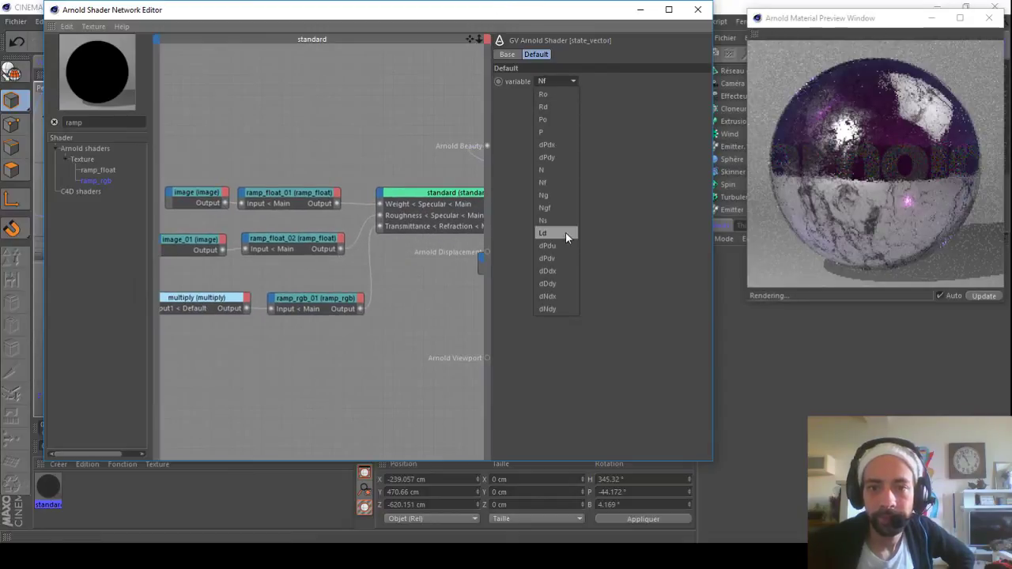
left_click(554, 196)
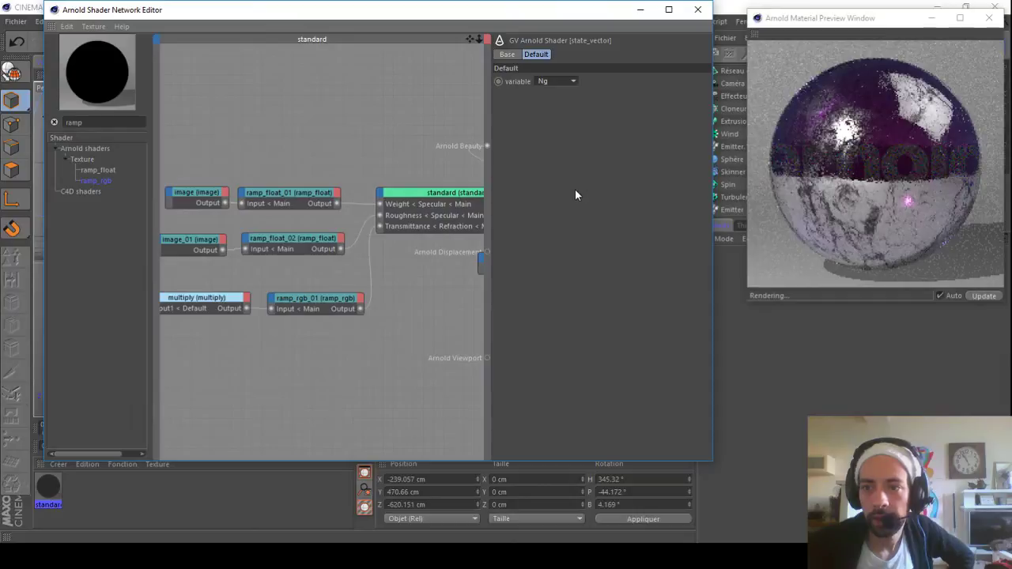
left_click(553, 81)
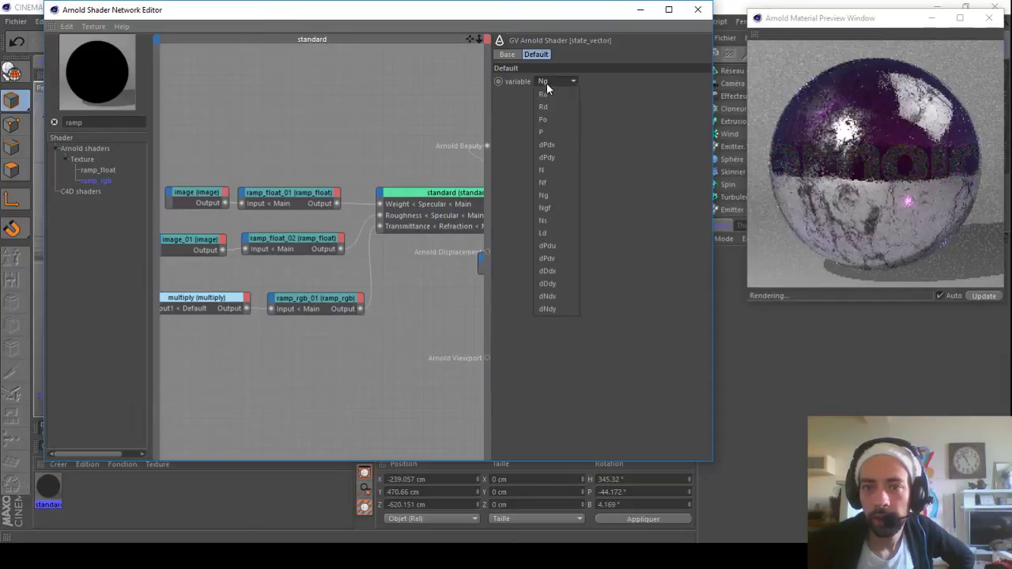
left_click(568, 168)
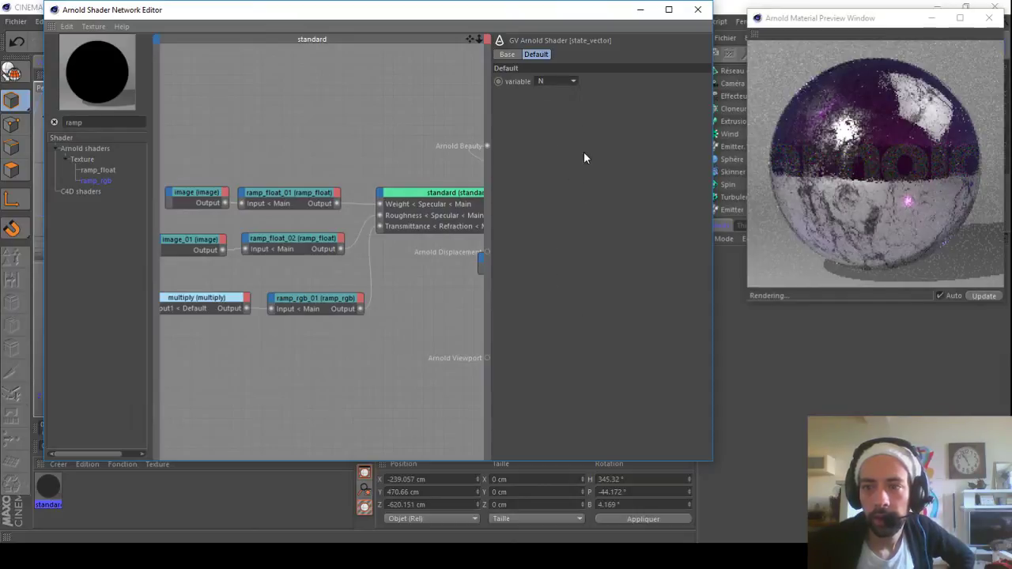
Step: Test the state_vector variables Ro, dPdu, dDdx and dNdy one after another in the material preview
left_click(558, 80)
left_click(556, 94)
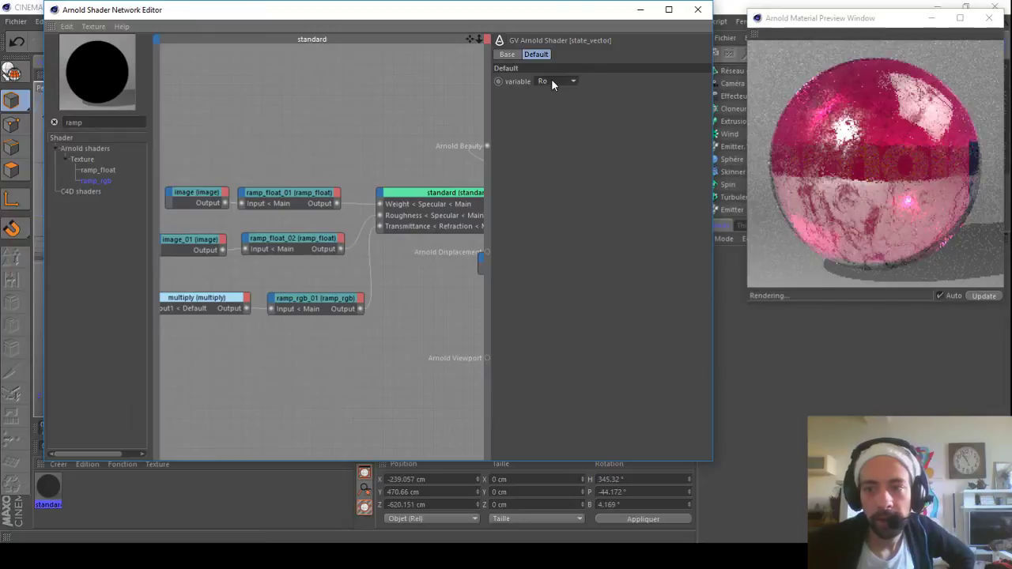
left_click(552, 81)
left_click(557, 247)
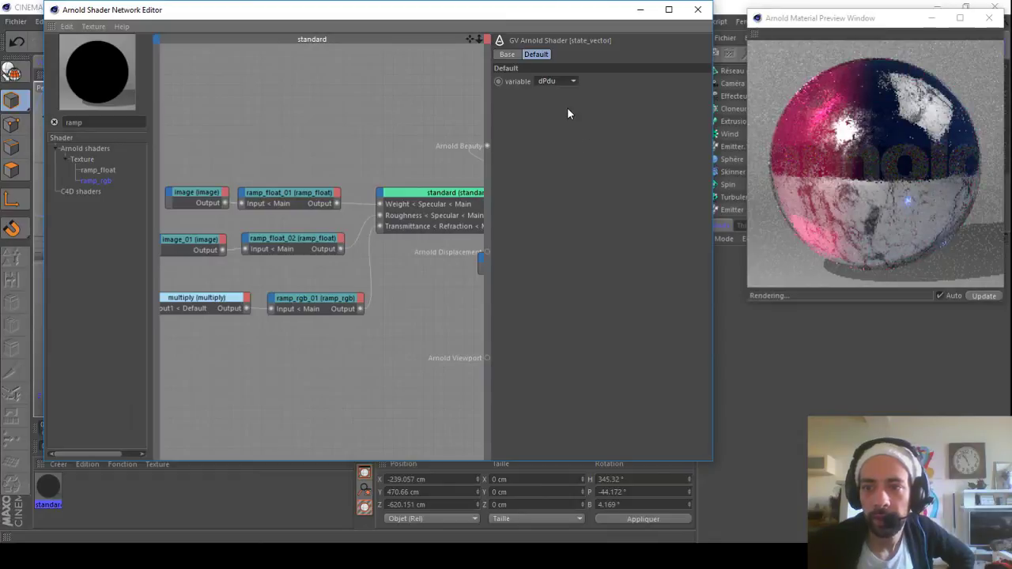
left_click(556, 81)
left_click(560, 270)
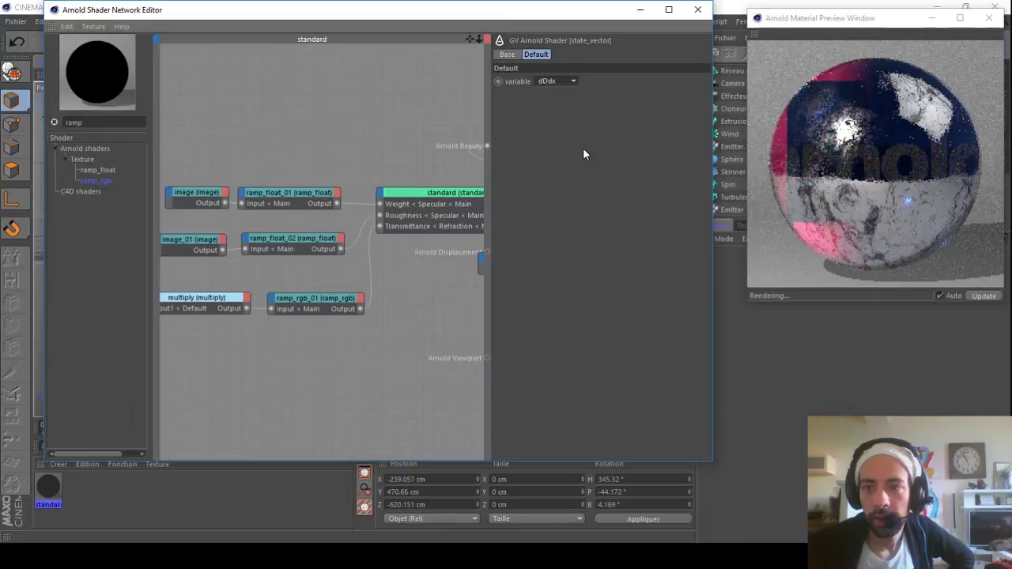
left_click(549, 81)
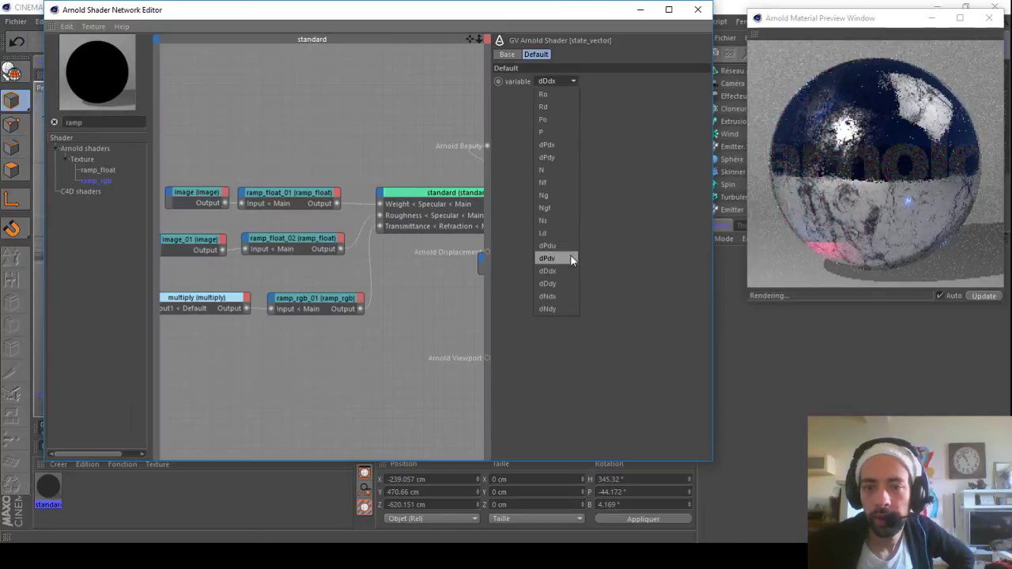
left_click(564, 309)
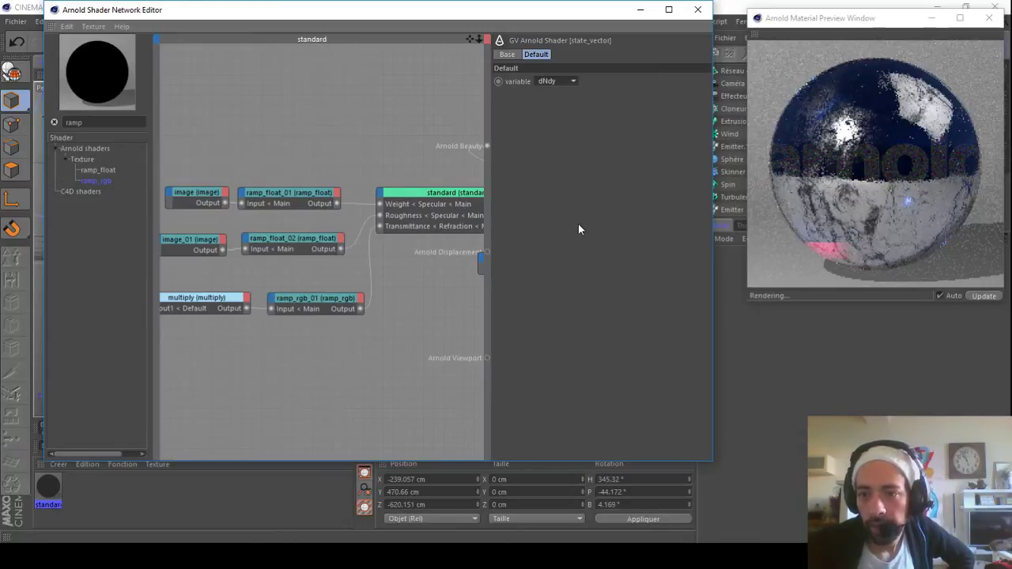
Step: Try Ns as the state_vector variable, and settle on Po
left_click(552, 83)
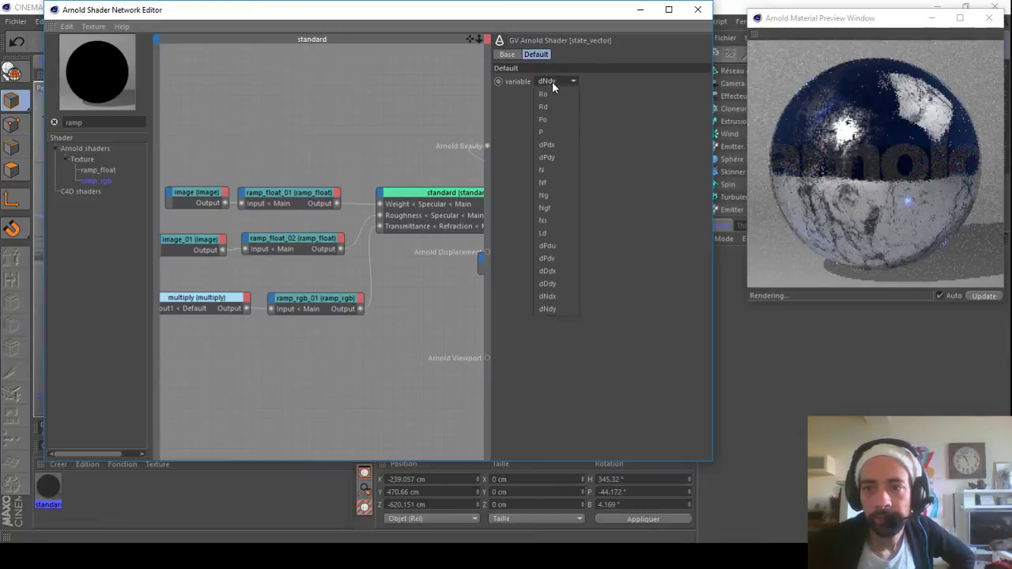
left_click(558, 220)
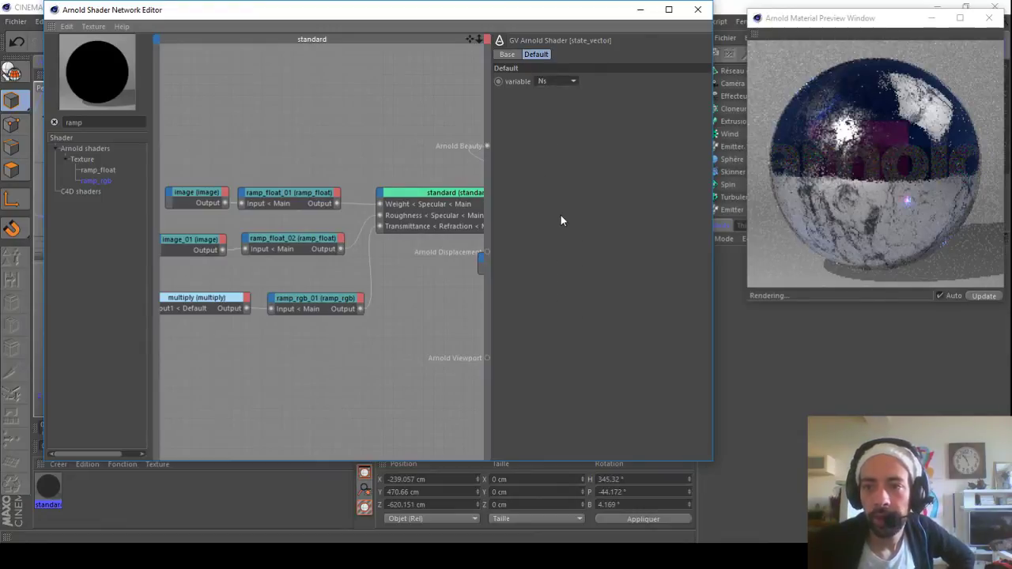
left_click(546, 82)
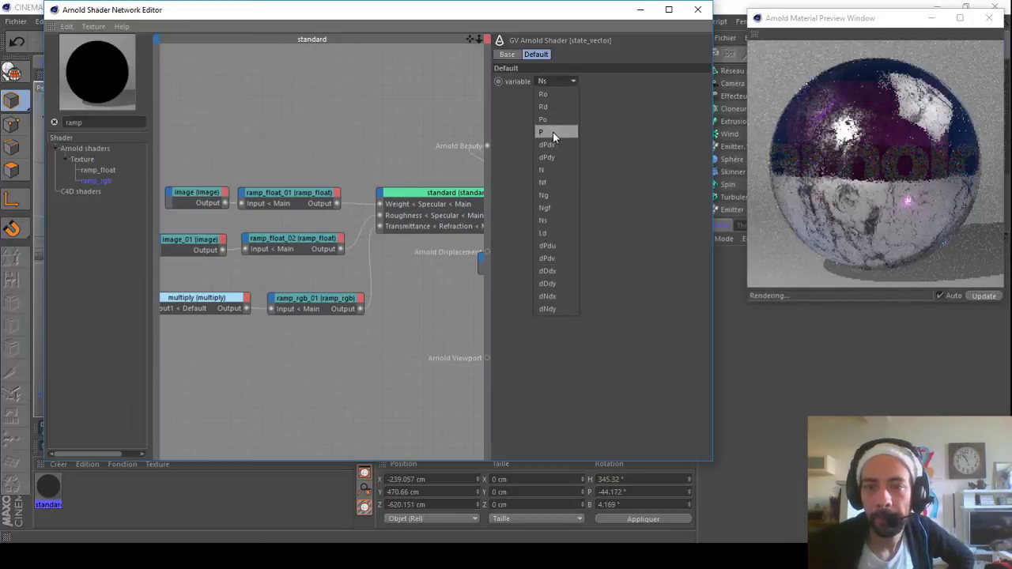
left_click(551, 119)
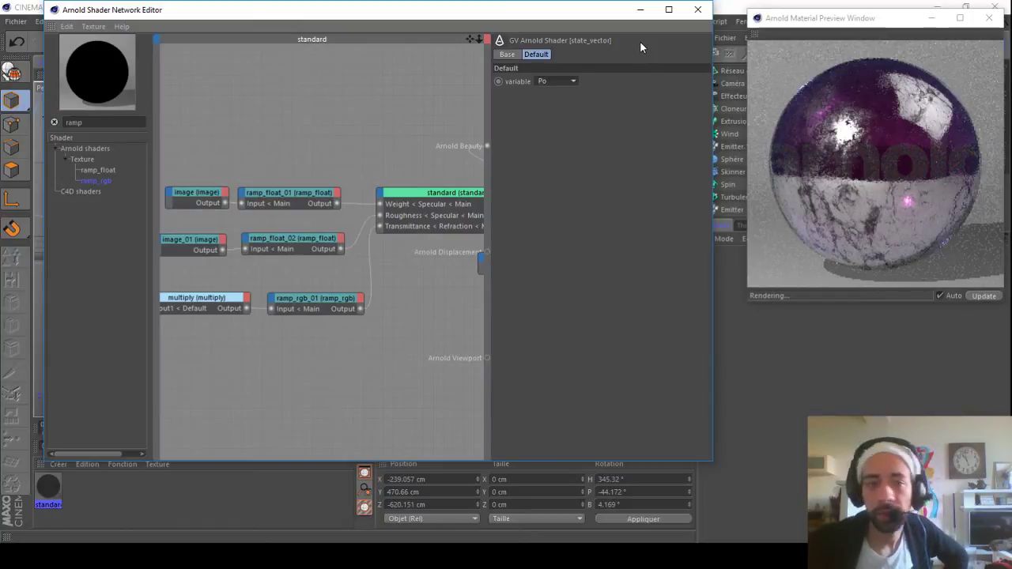
Step: Enable Fresnel use IOR in the standard shader's refraction settings and Use environment for its exit color
left_click(423, 205)
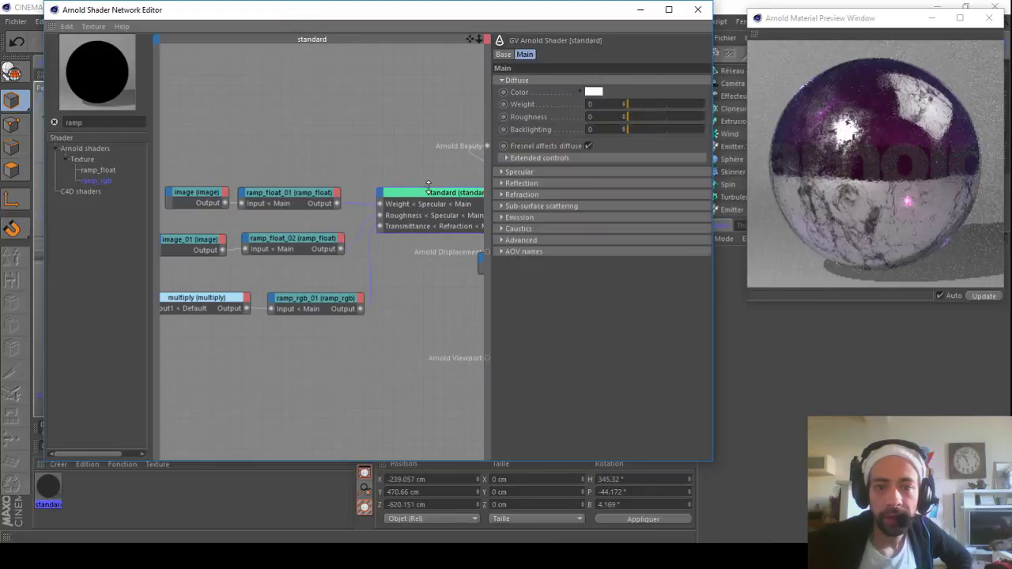
left_click(501, 195)
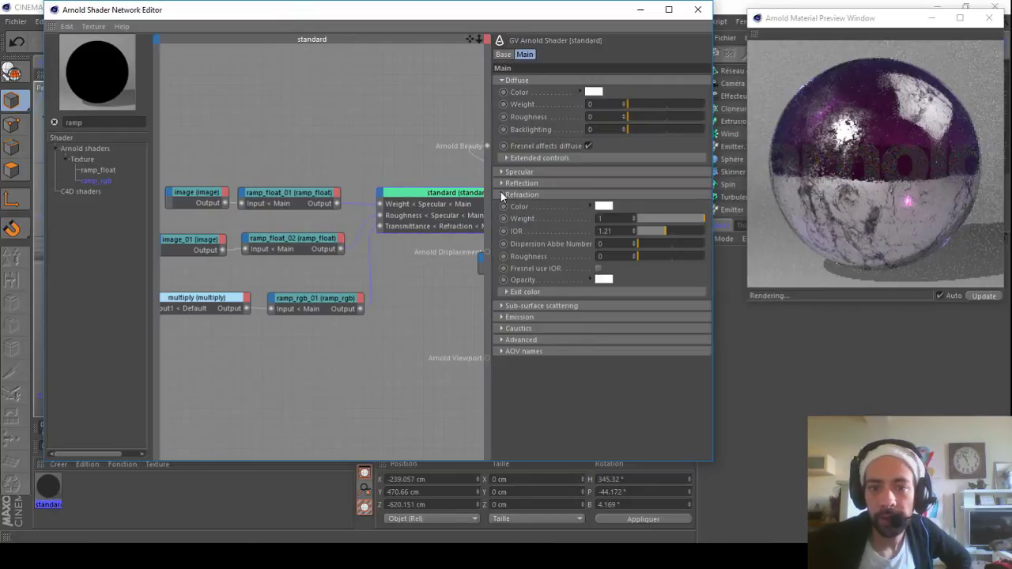
left_click(599, 269)
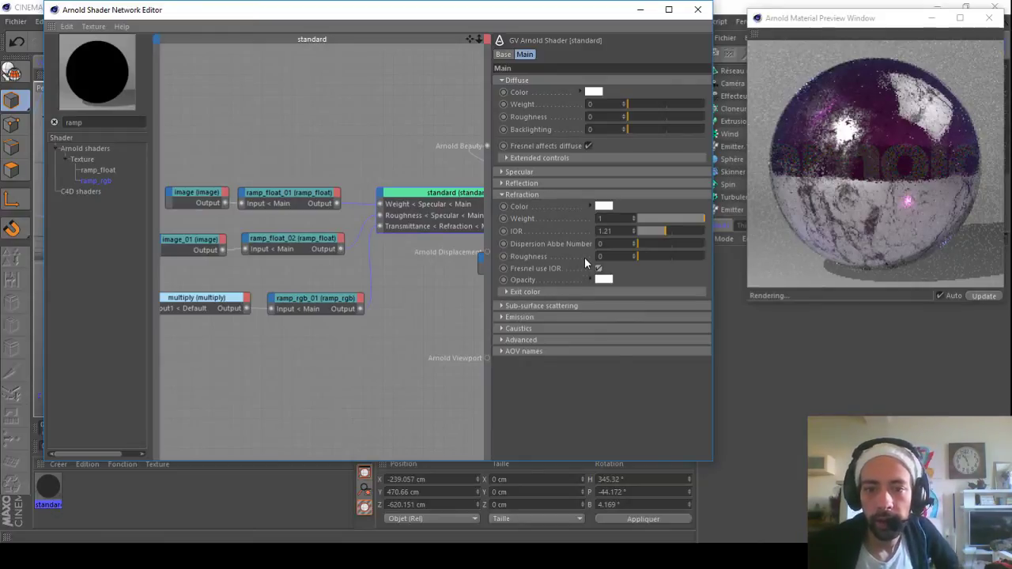
left_click(506, 291)
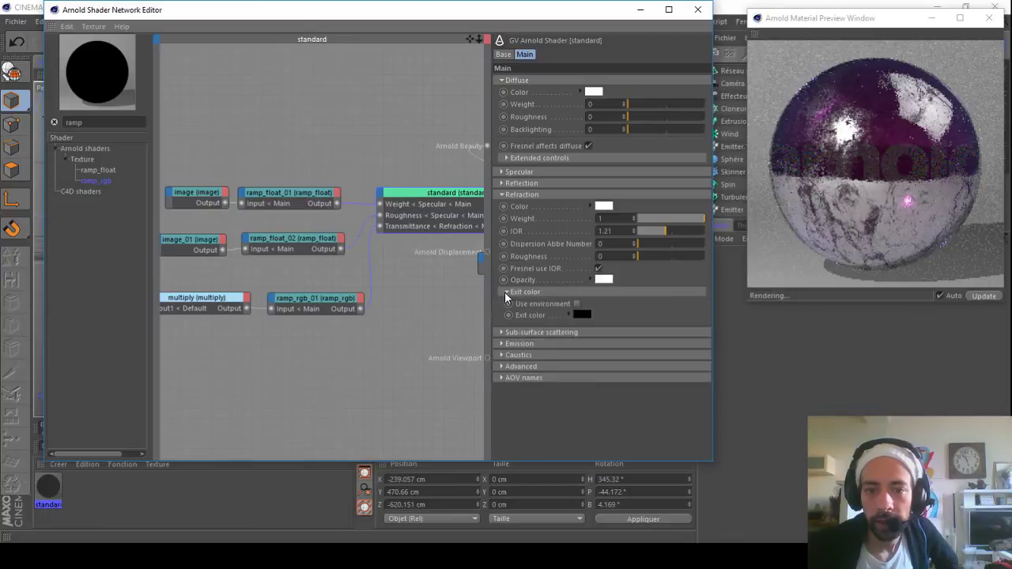
left_click(576, 304)
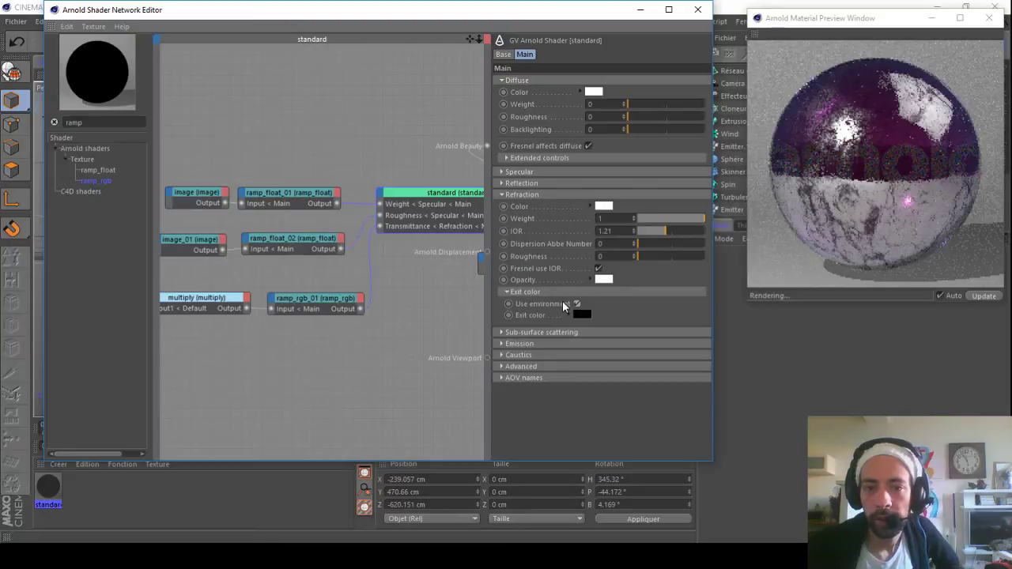
Step: Close the shader network editor and material preview, and start the Arnold IPR render of the scene
left_click(698, 10)
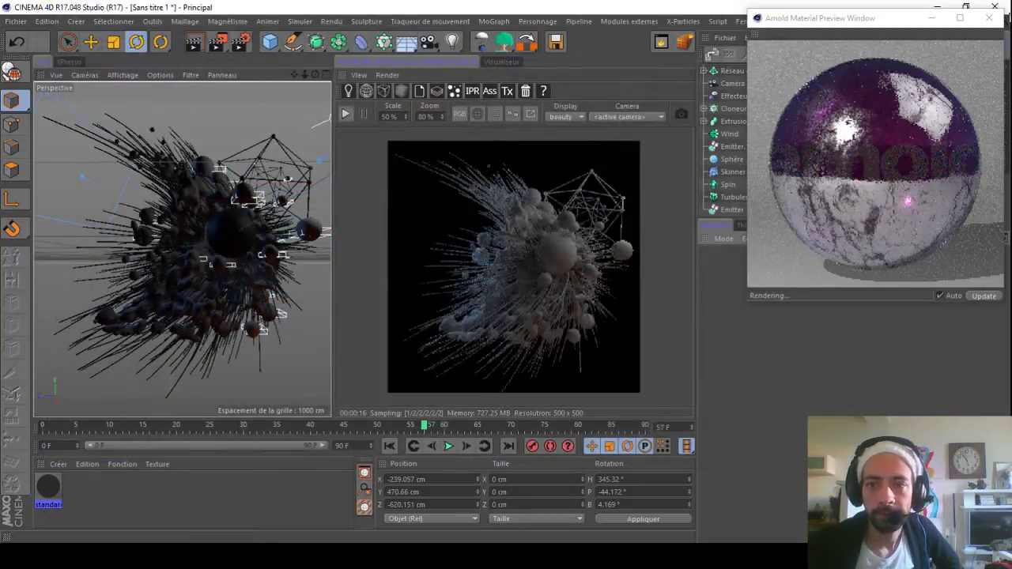
left_click(989, 18)
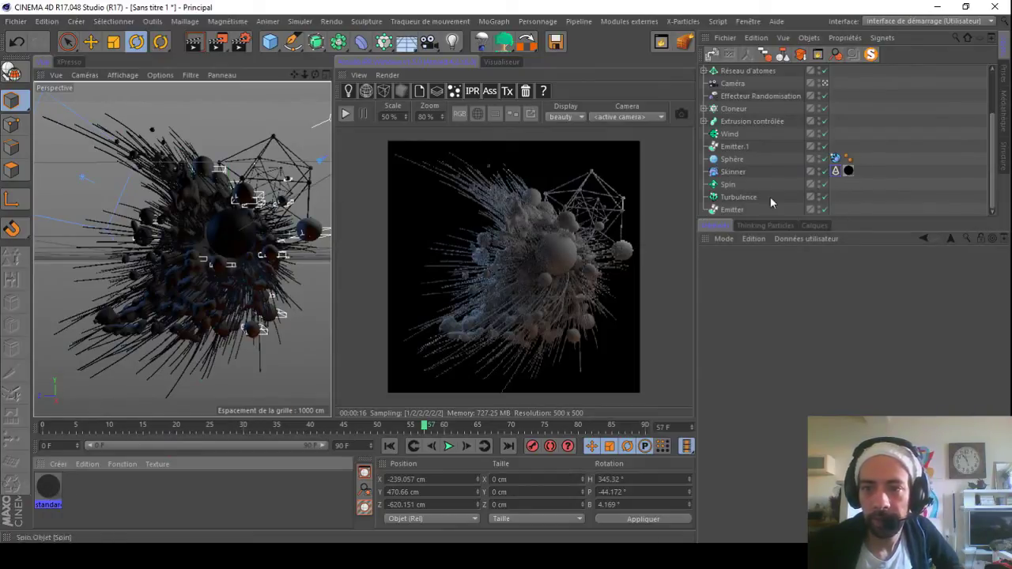
left_click(345, 113)
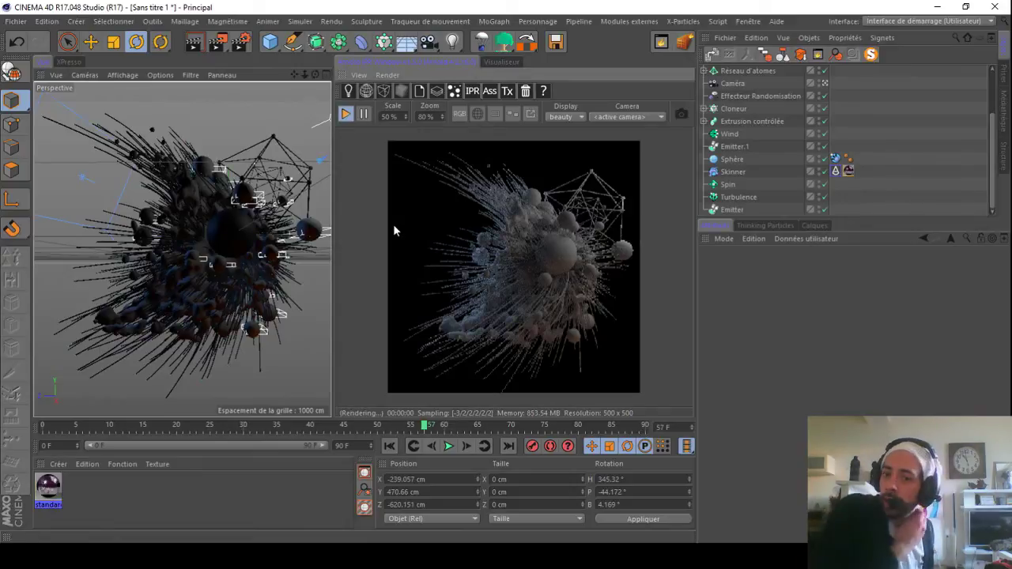
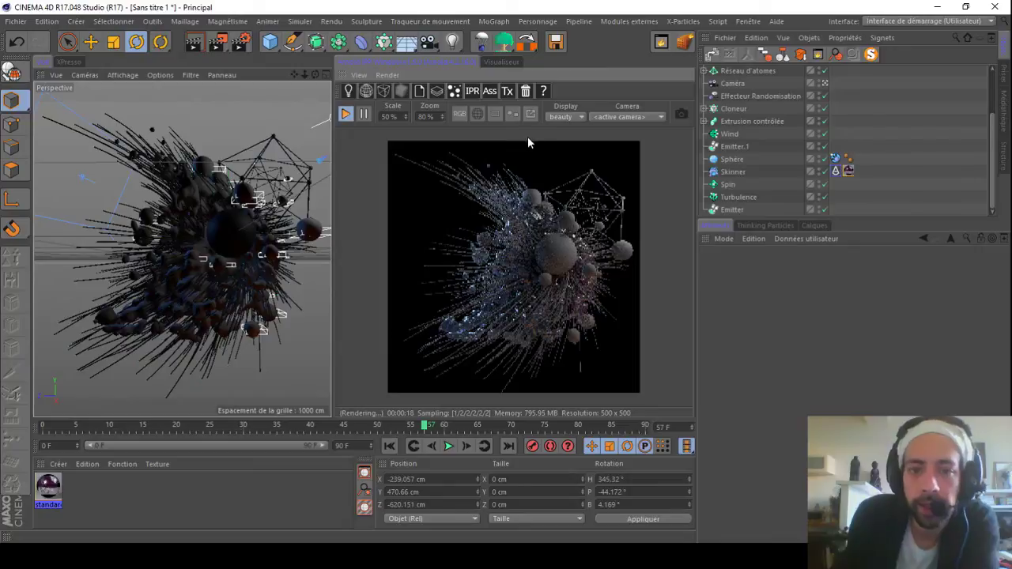
Step: Restrict the IPR render to a small region beside the large central sphere and examine the glass mesh up close
left_click(493, 114)
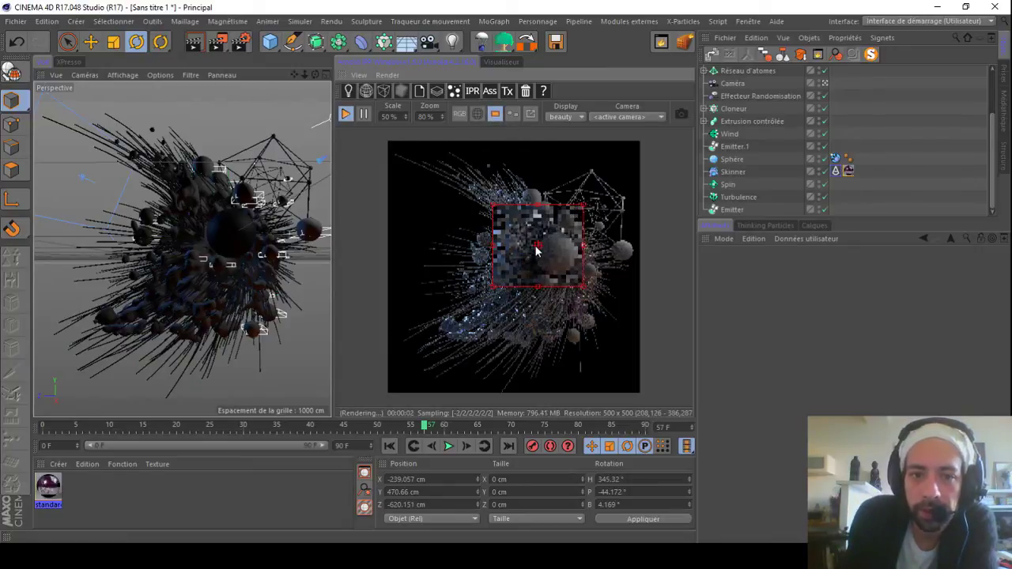
mouse_move(529, 257)
left_mouse_down()
mouse_move(511, 266)
mouse_move(525, 271)
left_mouse_up()
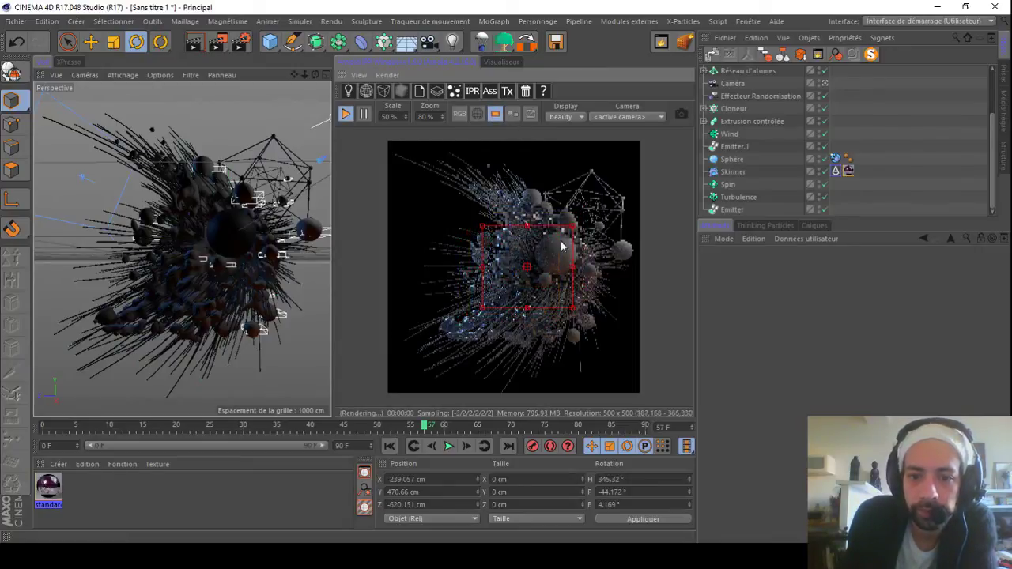
left_click_drag(574, 227, 521, 268)
scroll(521, 271, "up", 3)
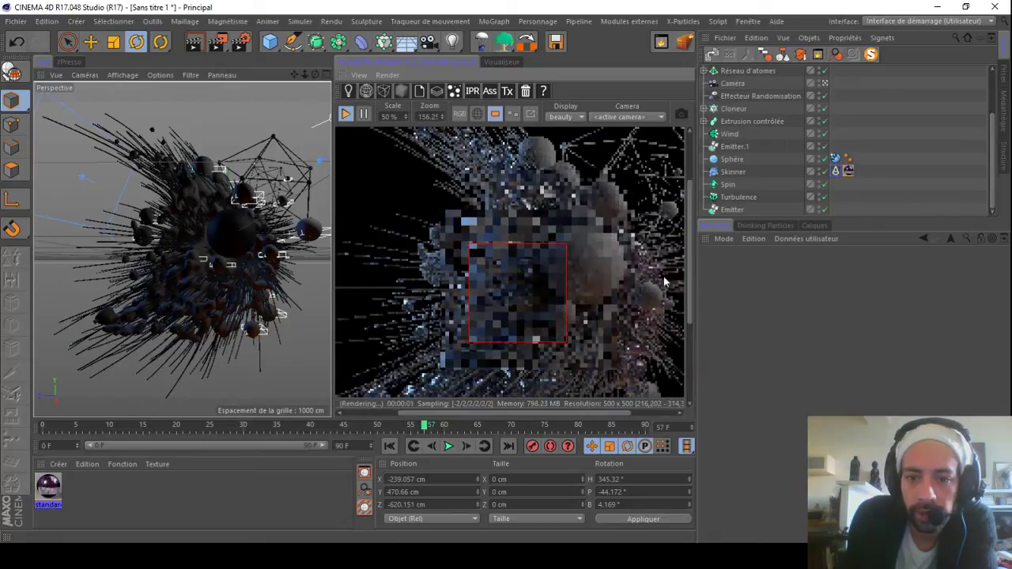
left_click_drag(693, 290, 701, 320)
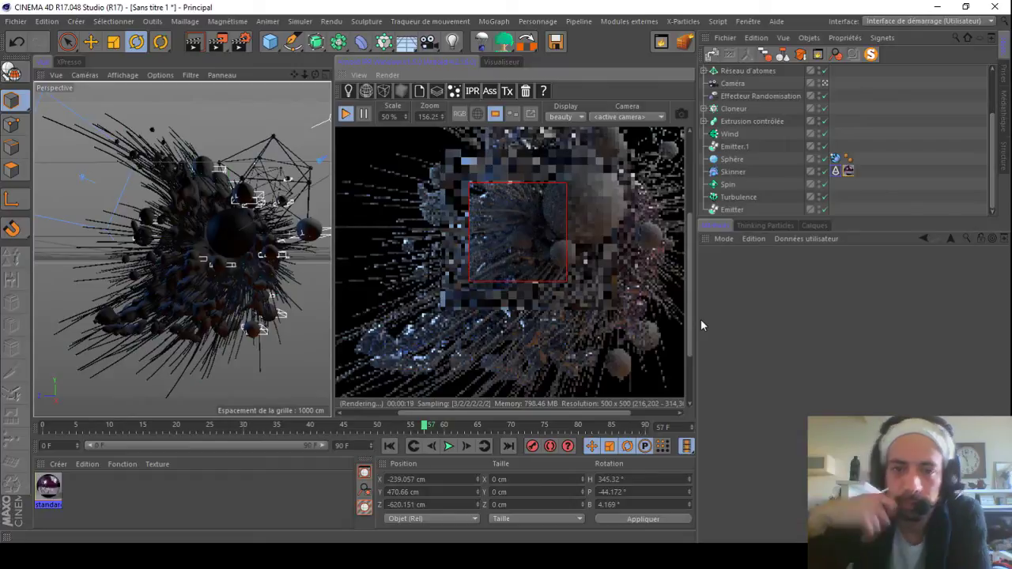
Step: Turn off the render region and stop the IPR render
left_click(495, 114)
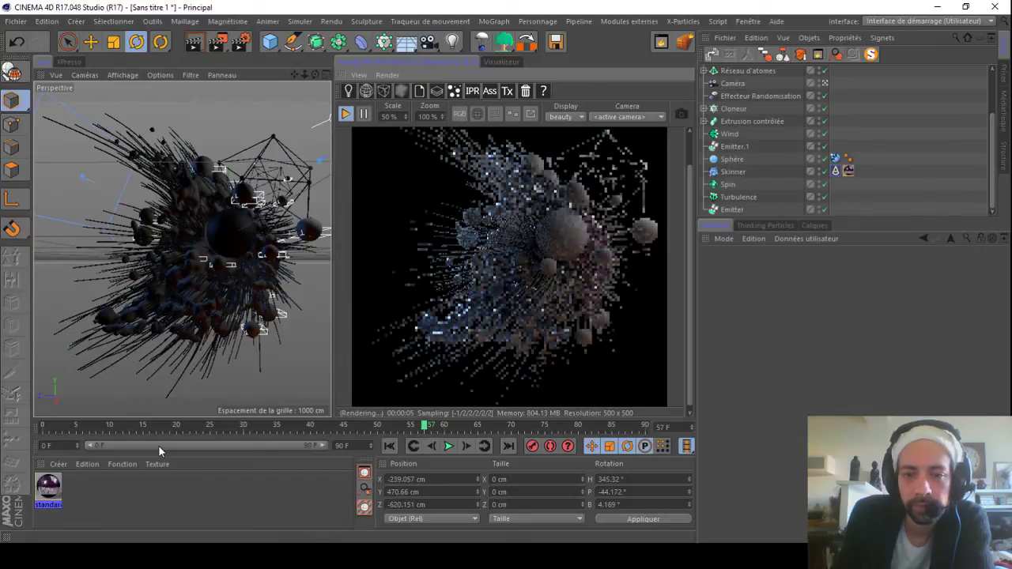
double_click(388, 117)
left_click(345, 114)
Step: Create a second Arnold material using the standard surface shader
left_click(60, 465)
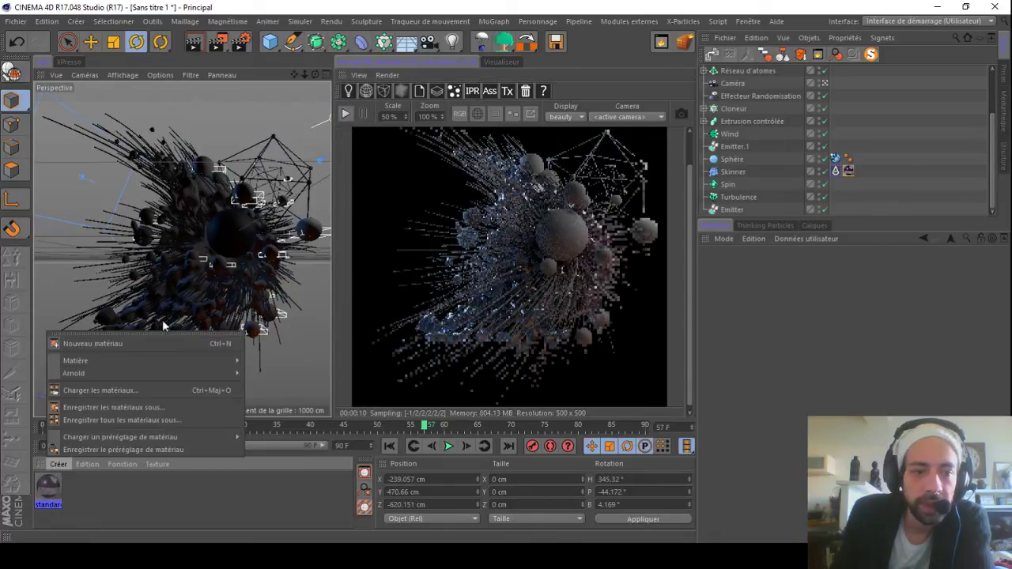
mouse_move(151, 371)
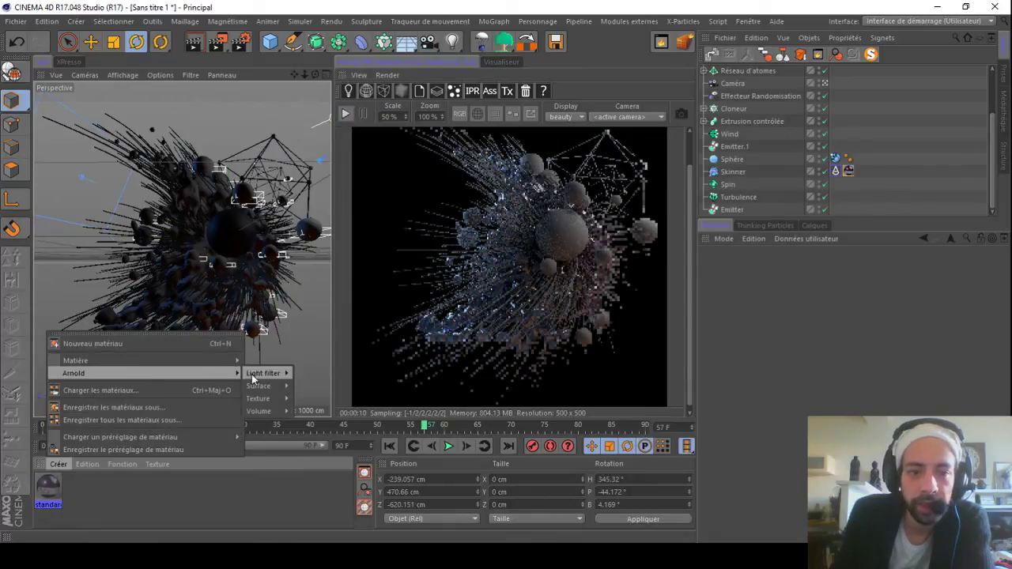
mouse_move(262, 385)
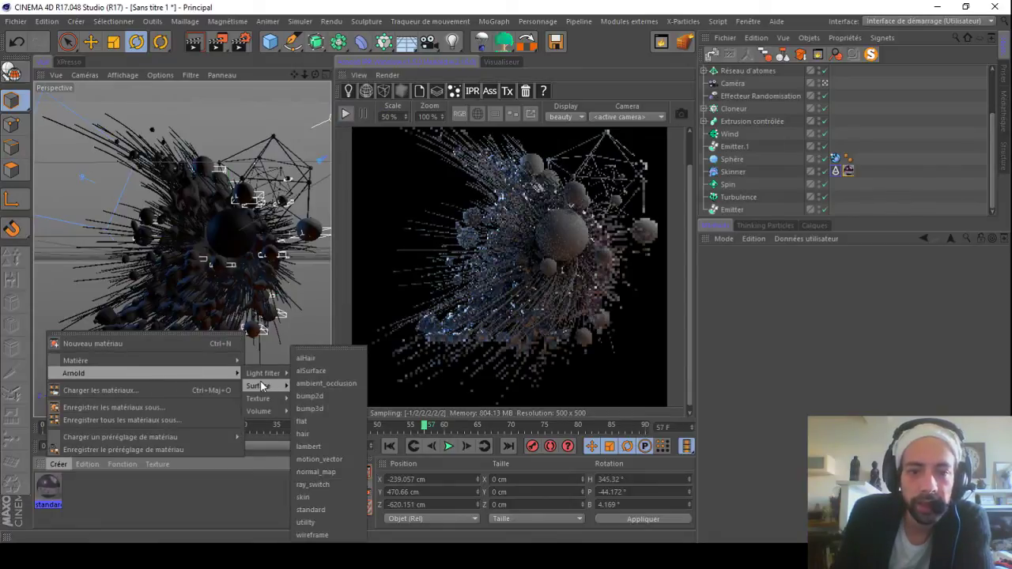
left_click(329, 511)
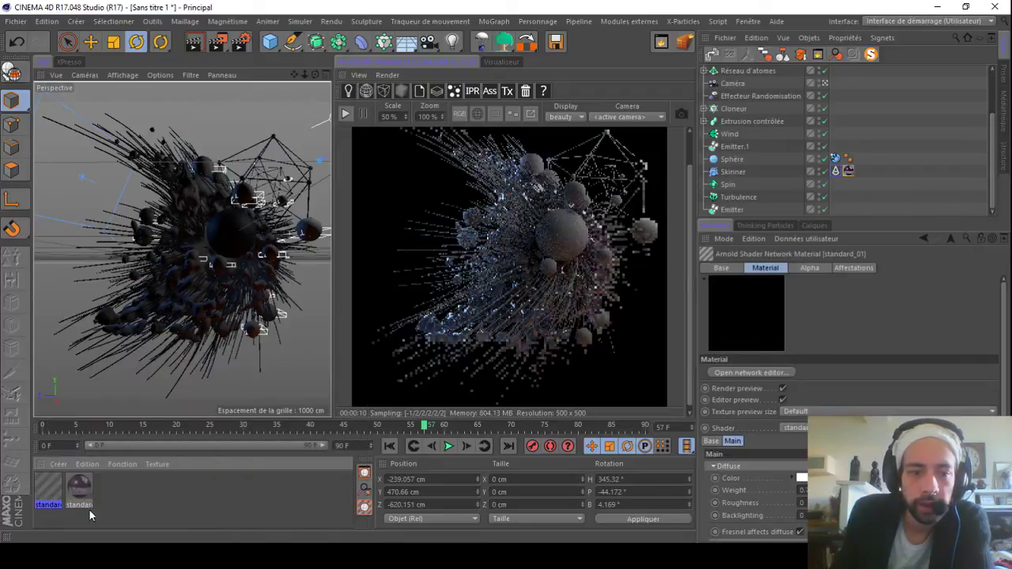
Step: Open a separate preview window for the new standard_01 material, place it clear of the work area, and close the material editor
double_click(47, 489)
right_click(213, 72)
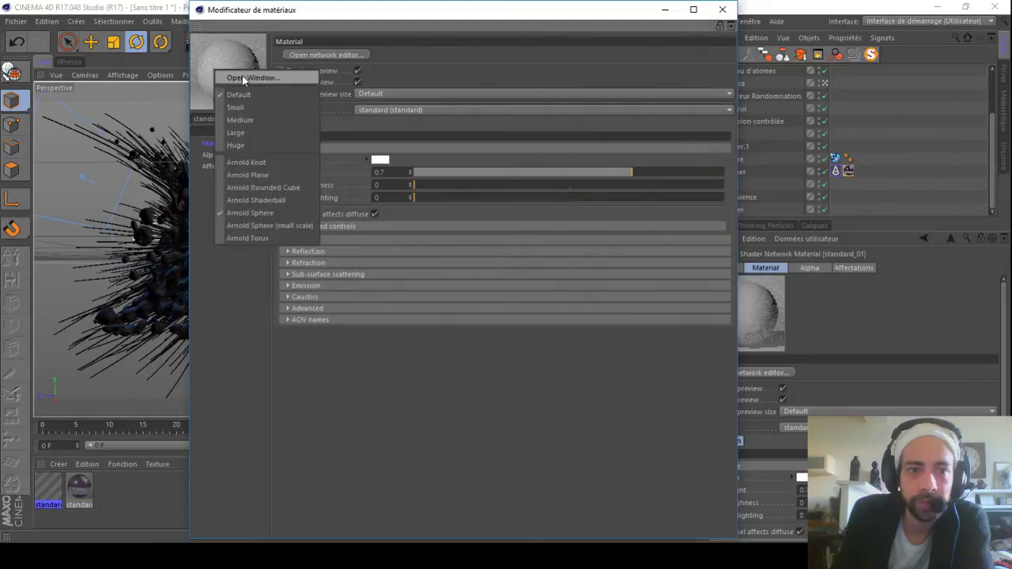
left_click(242, 75)
left_click_drag(845, 17, 833, 15)
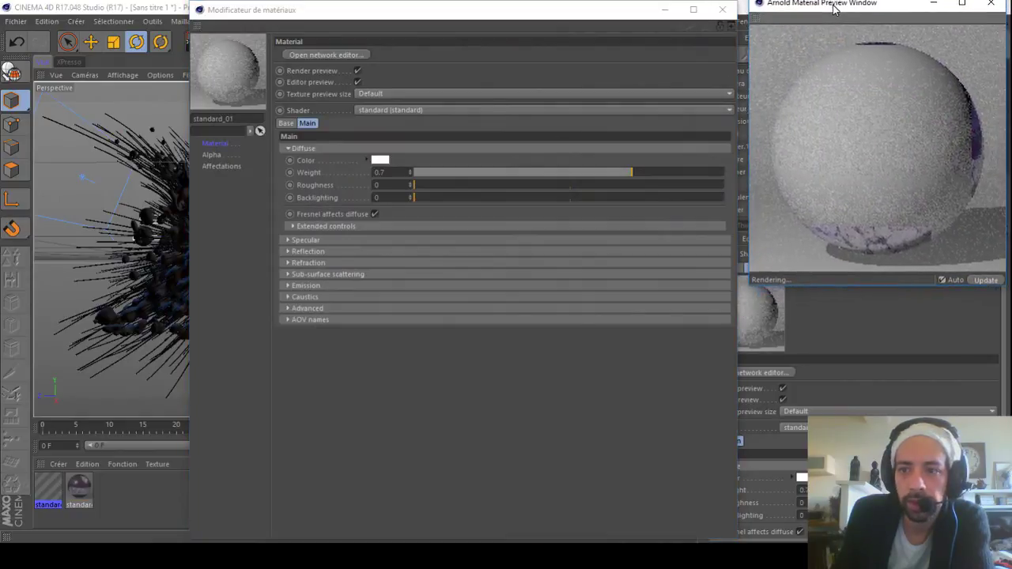
left_click_drag(617, 16, 424, 16)
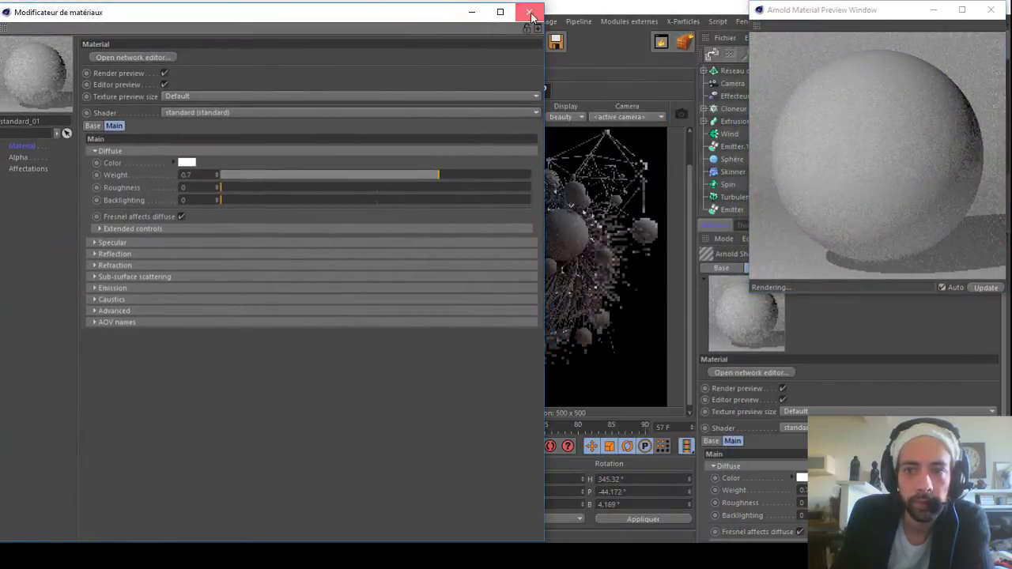
left_click(525, 12)
Step: Open standard_01 in the shader network editor, widen the editor up to the preview window, and move the standard node nearer the outputs
double_click(46, 486)
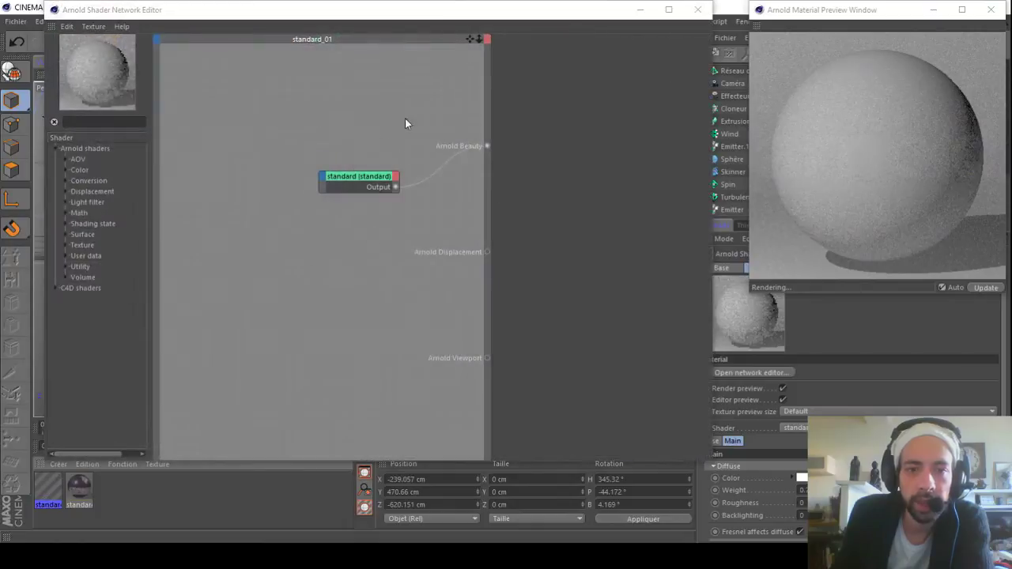
left_click_drag(470, 20, 423, 20)
left_click_drag(668, 98, 749, 101)
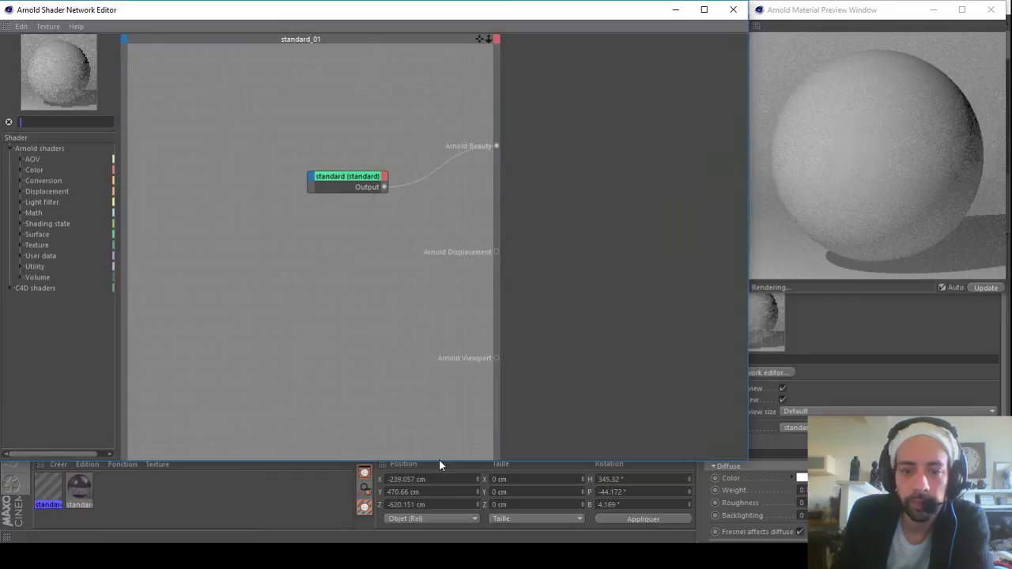
left_click(358, 178)
left_click_drag(357, 177, 400, 192)
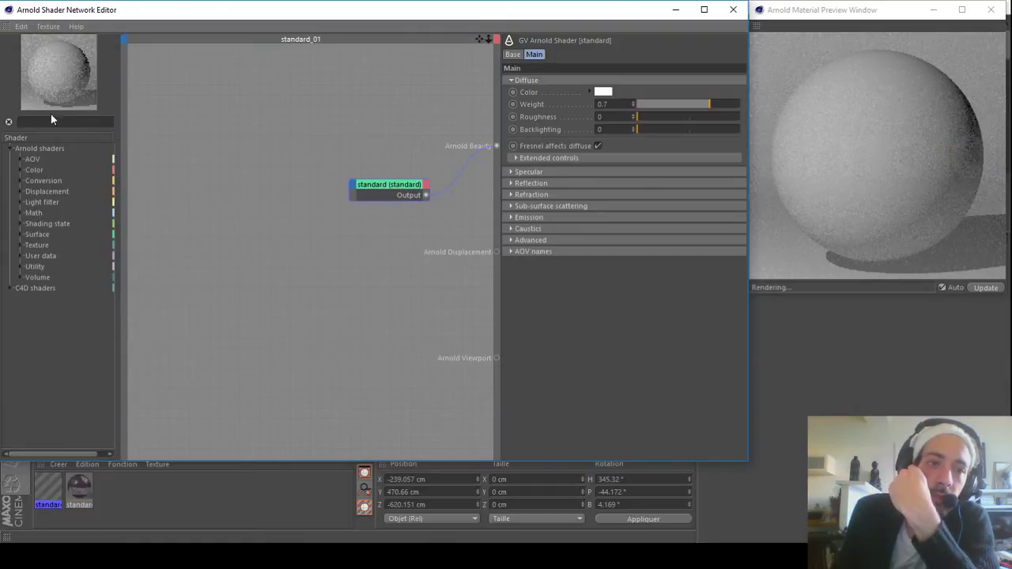
Step: Add an image node with the BW33 texture from the scratch folder, without copying the file into the project
type("im")
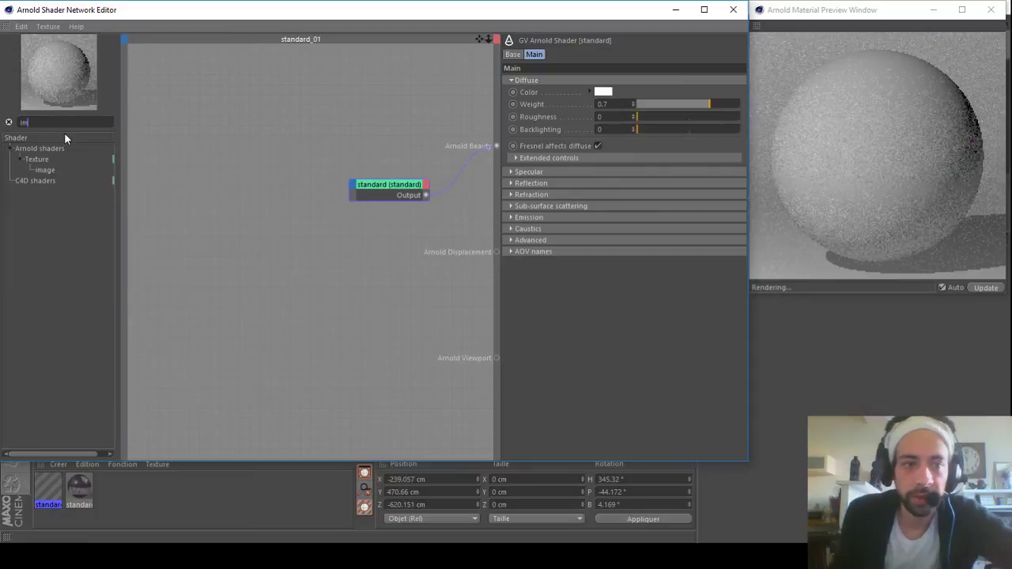
left_click_drag(49, 173, 181, 190)
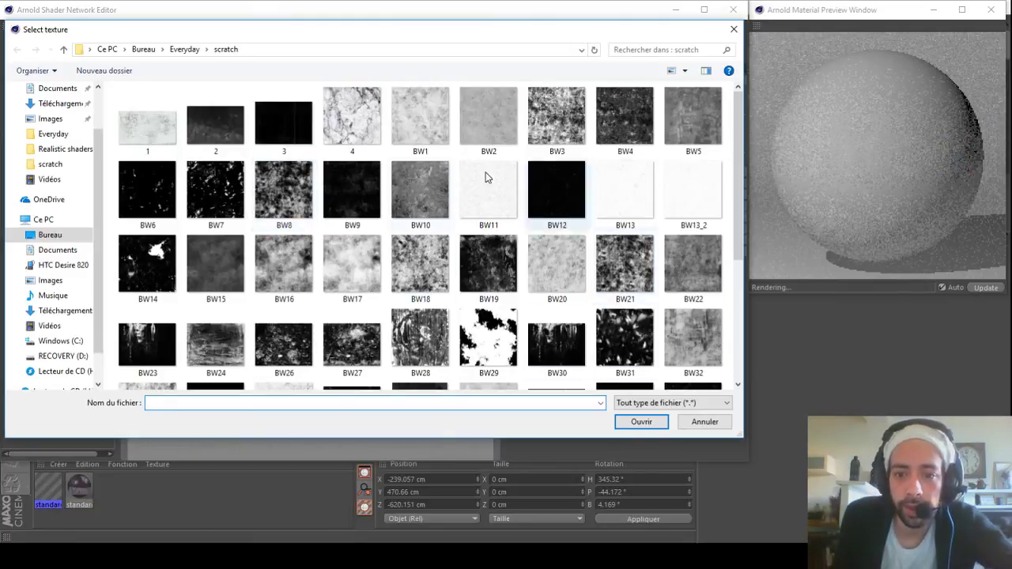
scroll(583, 282, "down", 3)
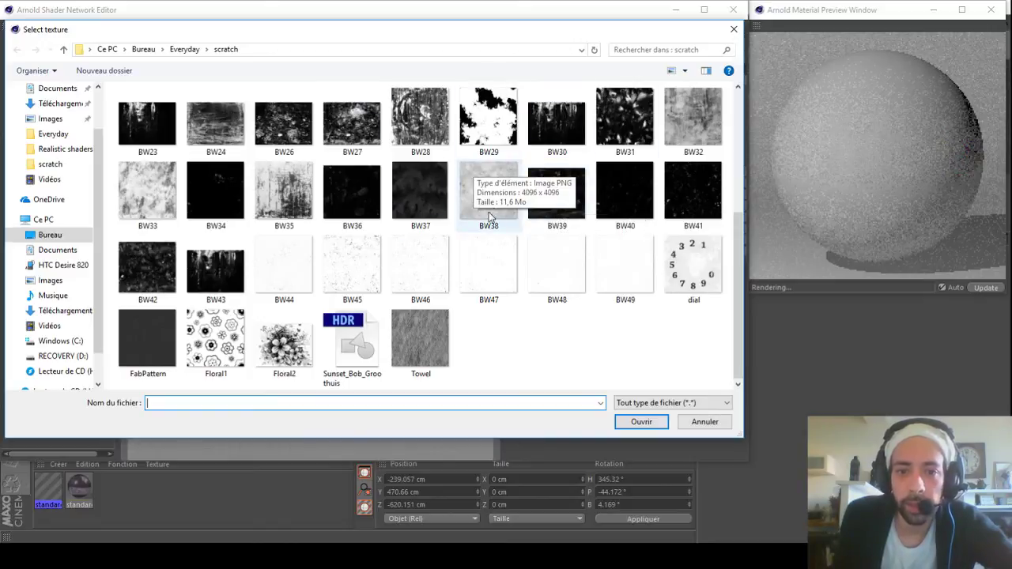
left_click(489, 193)
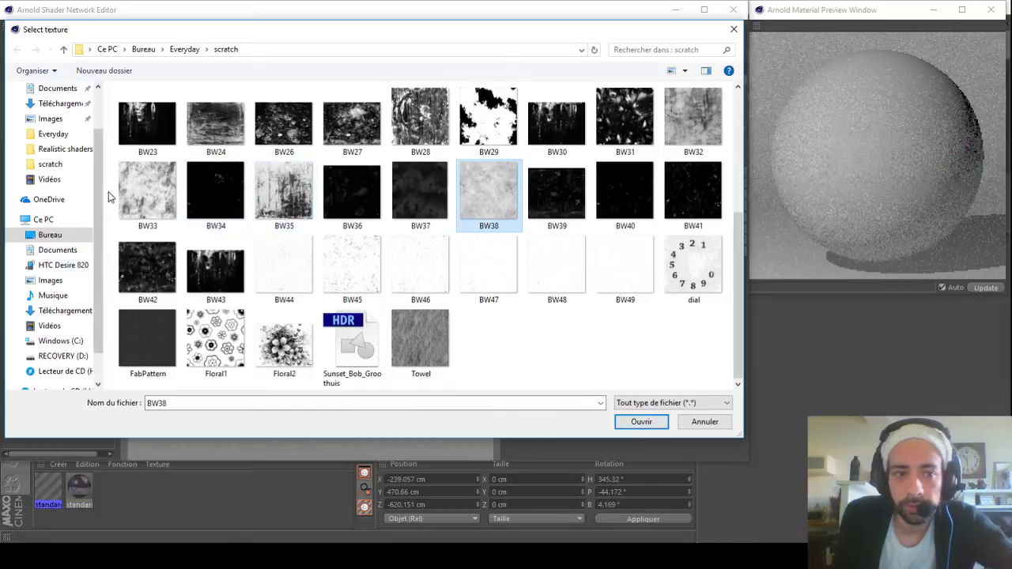
left_click(150, 190)
left_click(642, 421)
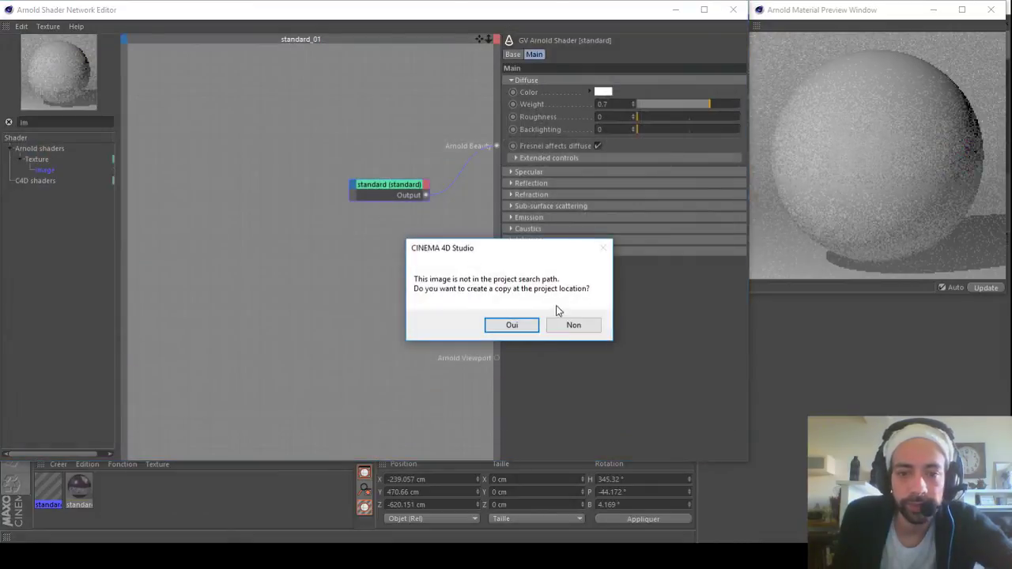
left_click(573, 324)
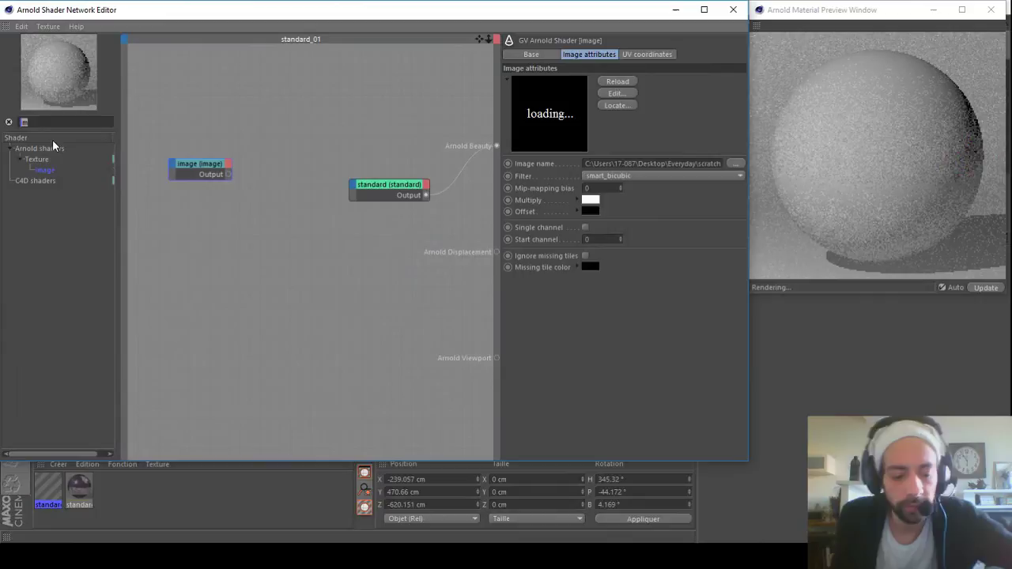
Step: Add a ramp_float node beside the image node and feed the image output into its Input
type("ramp")
left_click_drag(51, 170, 284, 162)
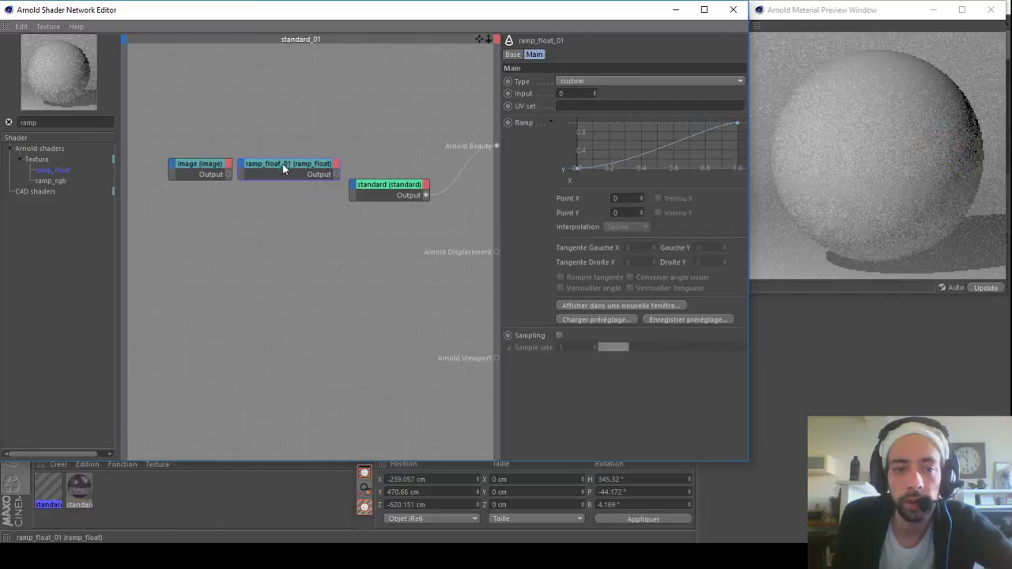
left_click(243, 163)
mouse_move(275, 172)
Step: Connect the ramp_float output to the standard shader's Specular Weight
left_click(336, 172)
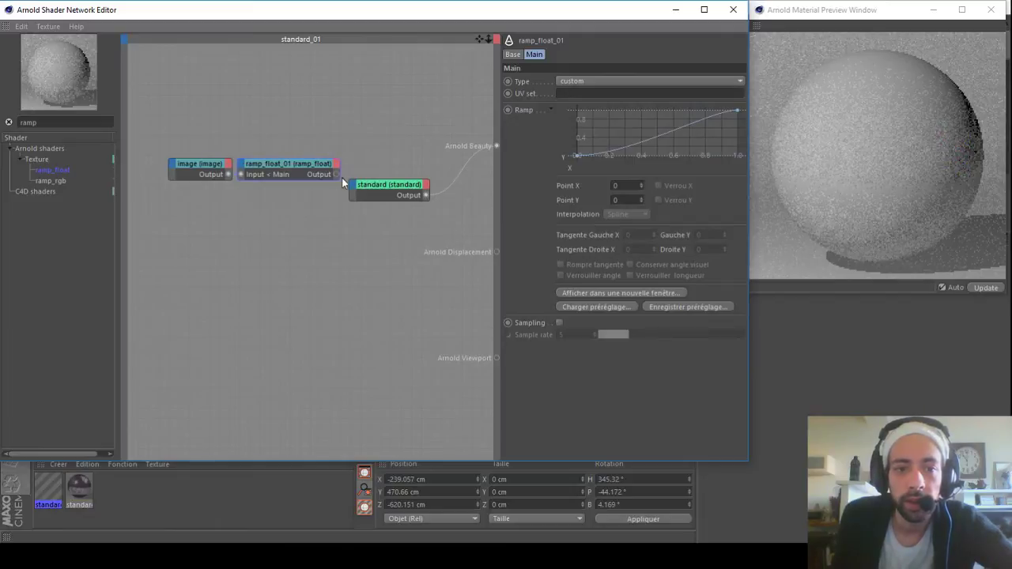
left_click(354, 184)
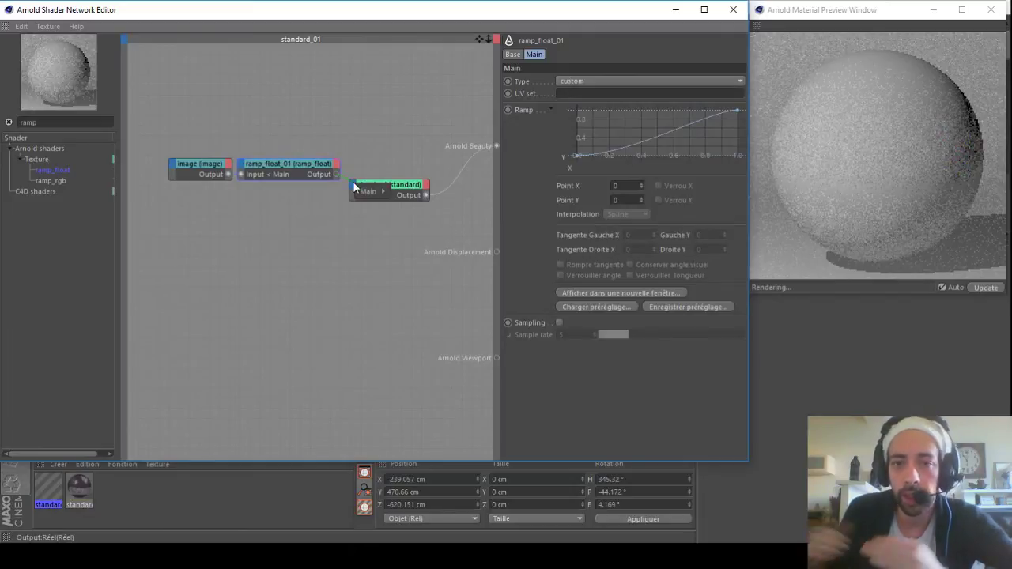
mouse_move(368, 191)
mouse_move(450, 205)
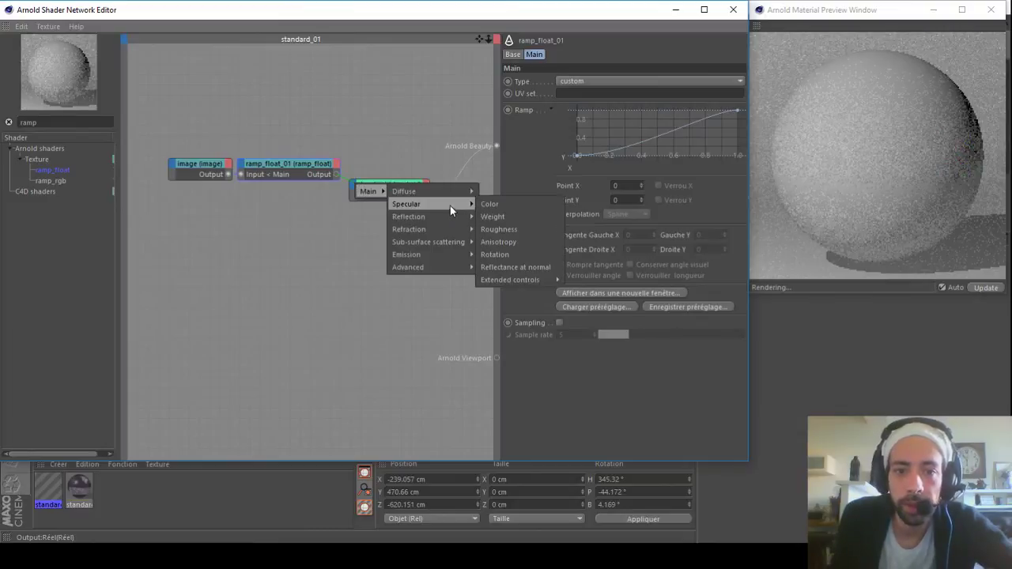
left_click(506, 218)
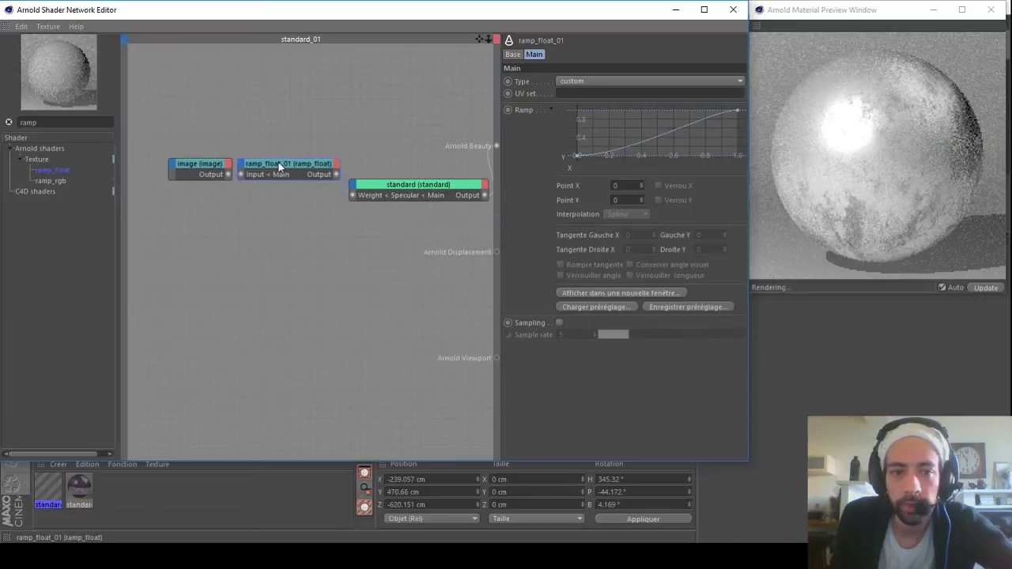
Step: Lower the end point of the ramp_float_01 curve to Y 0.625 and add a second ramp_float node below that node
left_click_drag(737, 111, 739, 118)
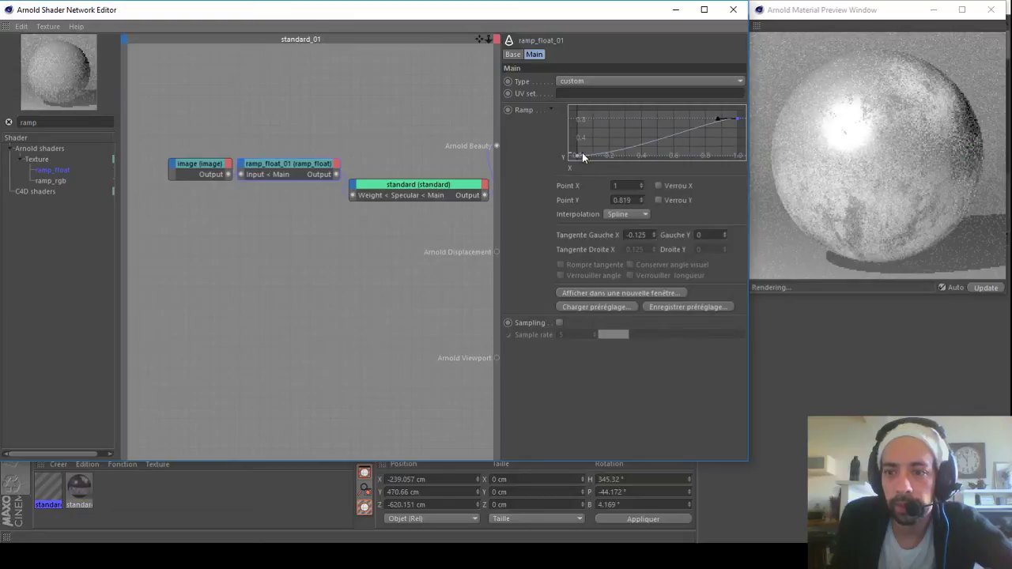
left_click_drag(737, 118, 737, 126)
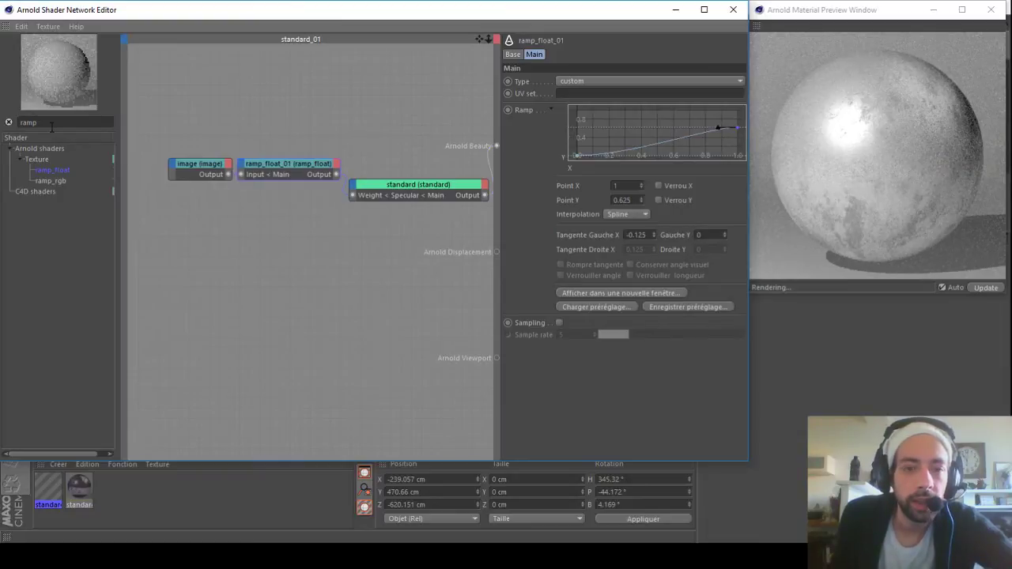
left_click(280, 132)
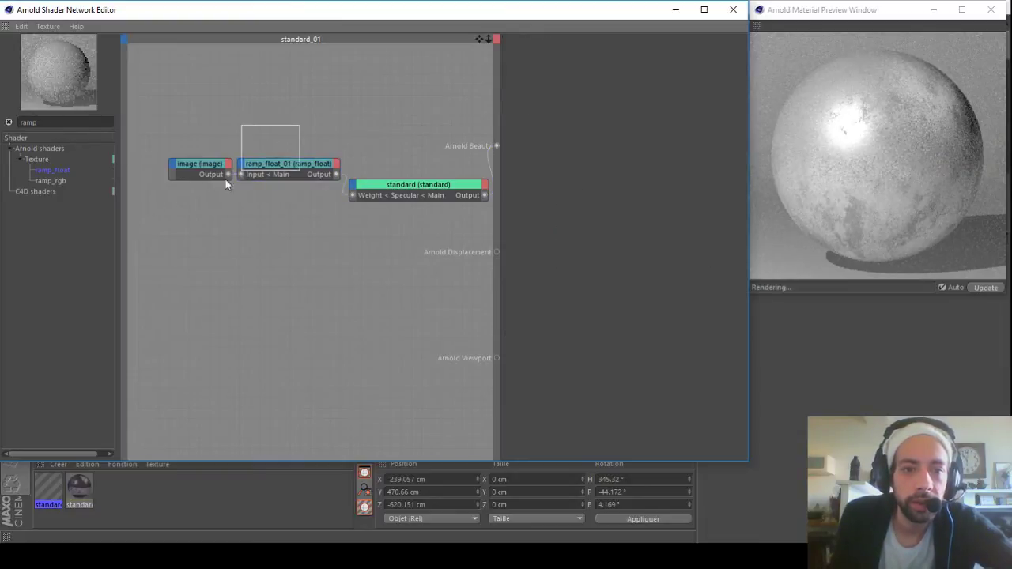
left_click_drag(243, 175, 228, 177)
left_click_drag(298, 161, 277, 157)
left_click_drag(209, 191, 271, 202)
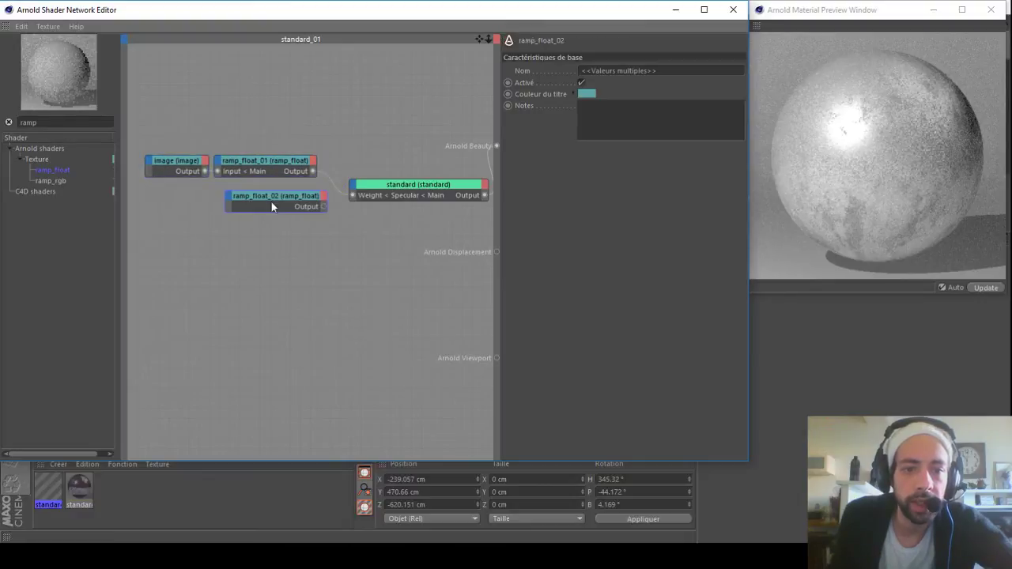
left_click(275, 195)
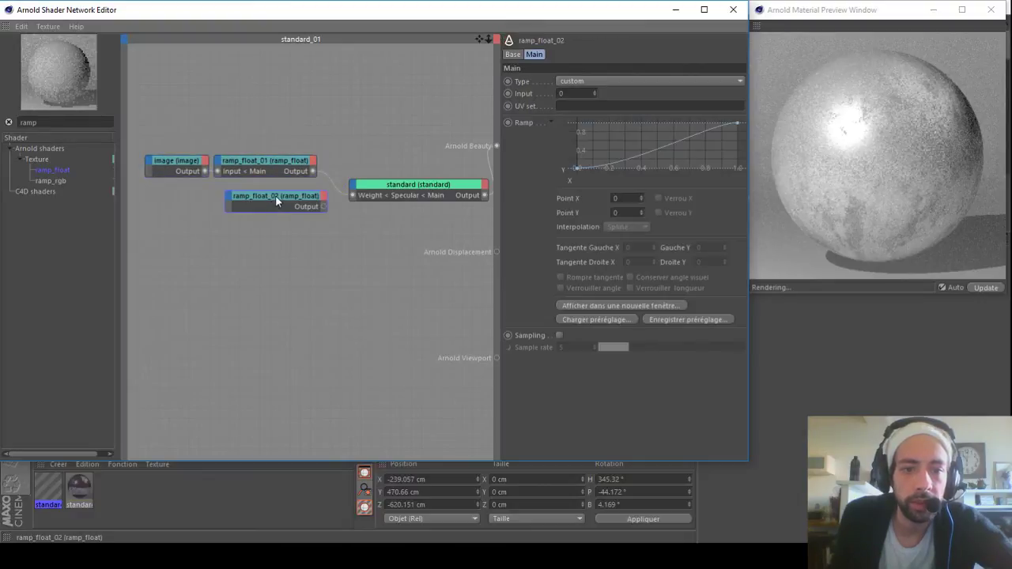
Step: Add a second image node with the BW5 texture from the scratch folder, without copying the file into the project
double_click(60, 123)
type("im")
left_click_drag(44, 170, 170, 199)
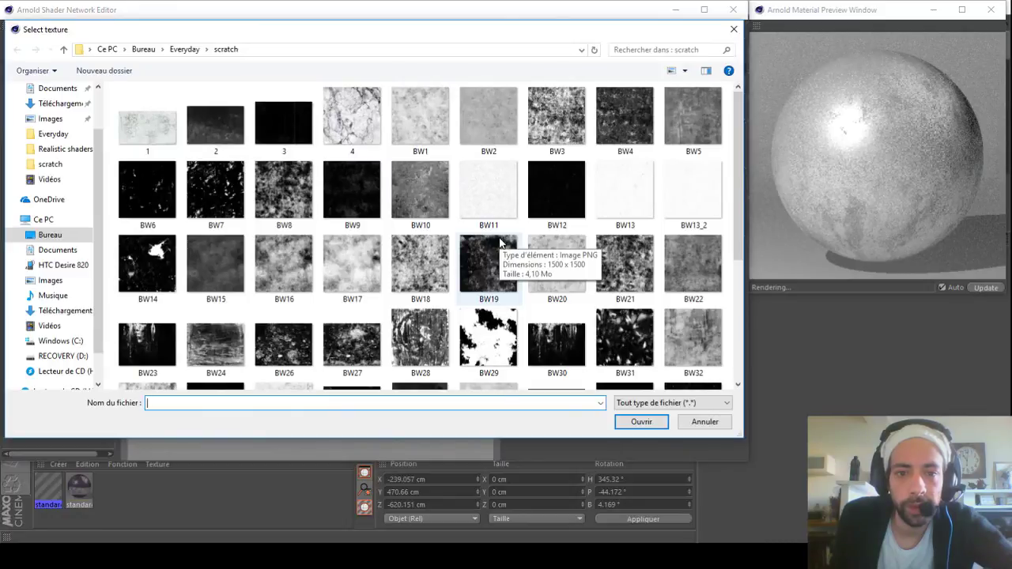
scroll(500, 243, "down", 3)
scroll(499, 243, "up", 3)
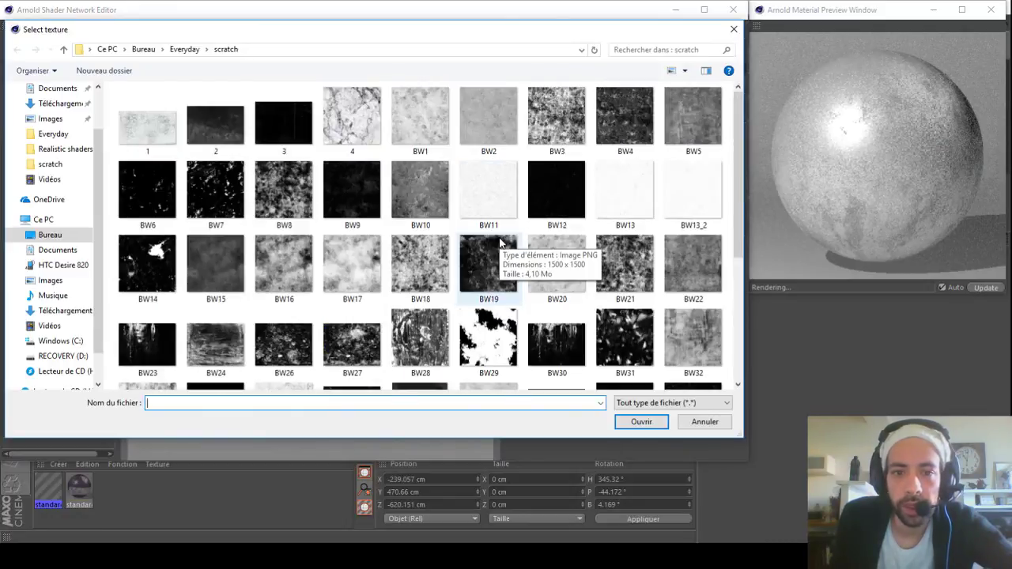
left_click(678, 126)
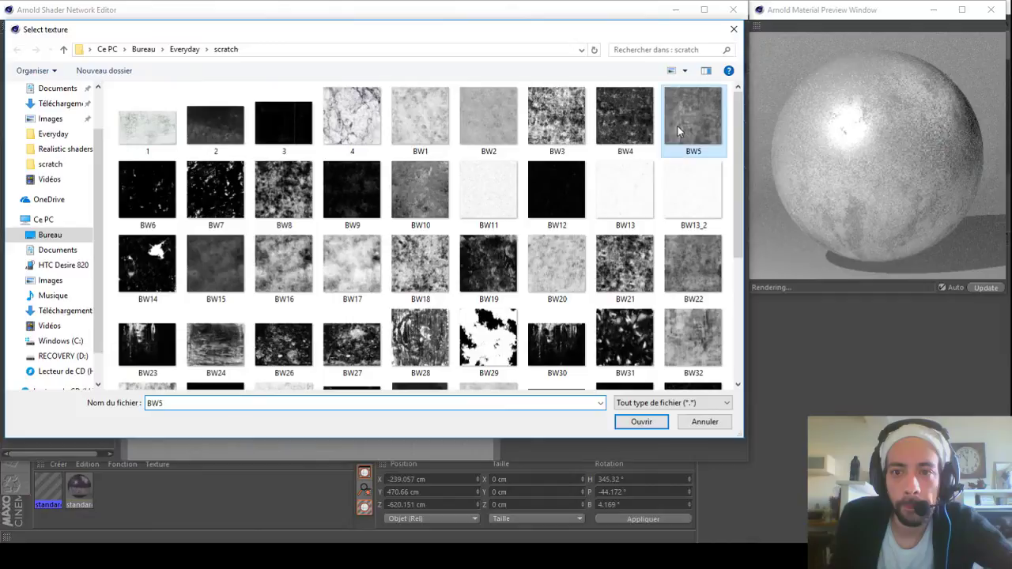
left_click(640, 420)
left_click(566, 324)
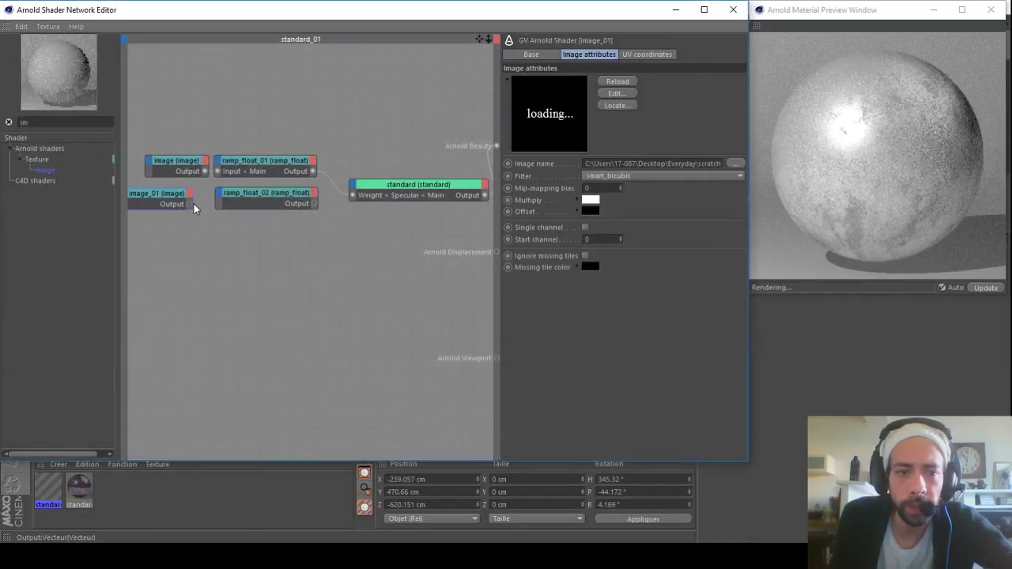
Step: Feed image_01 into ramp_float_02's Input and connect that ramp's output to the standard shader's Specular Roughness
left_click_drag(188, 204, 220, 199)
left_click(316, 203)
left_click_drag(314, 203, 353, 189)
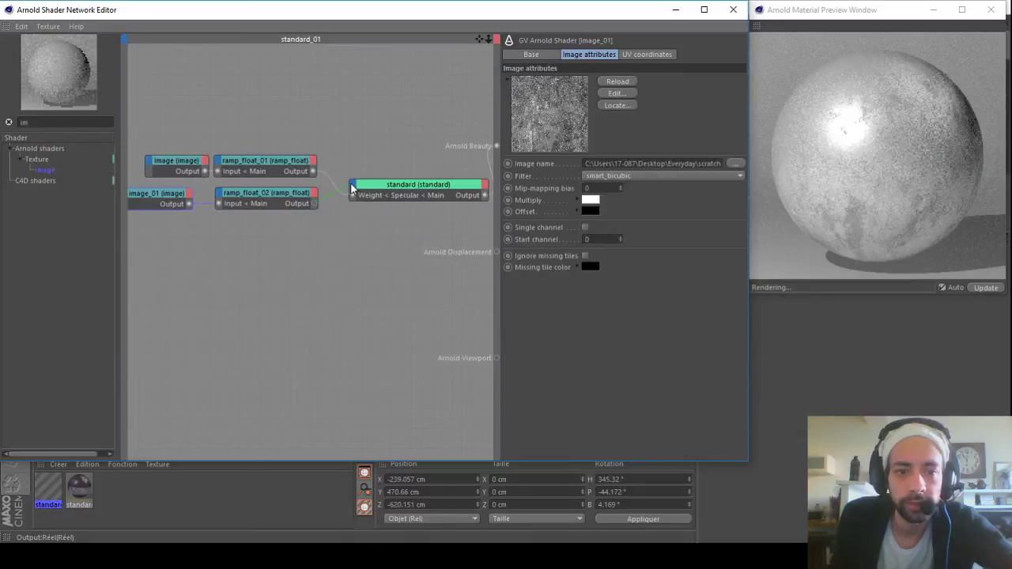
mouse_move(365, 192)
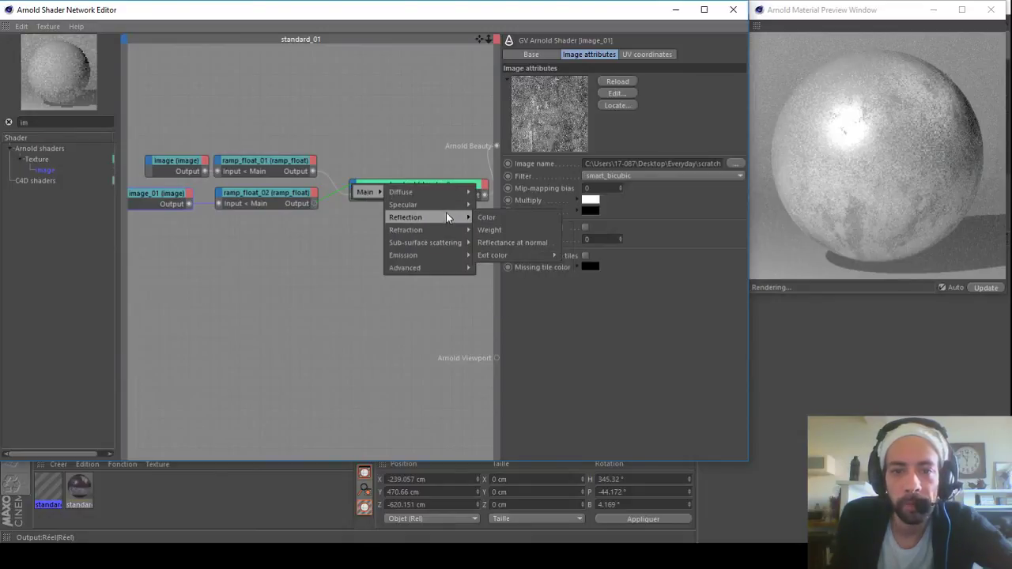
mouse_move(443, 205)
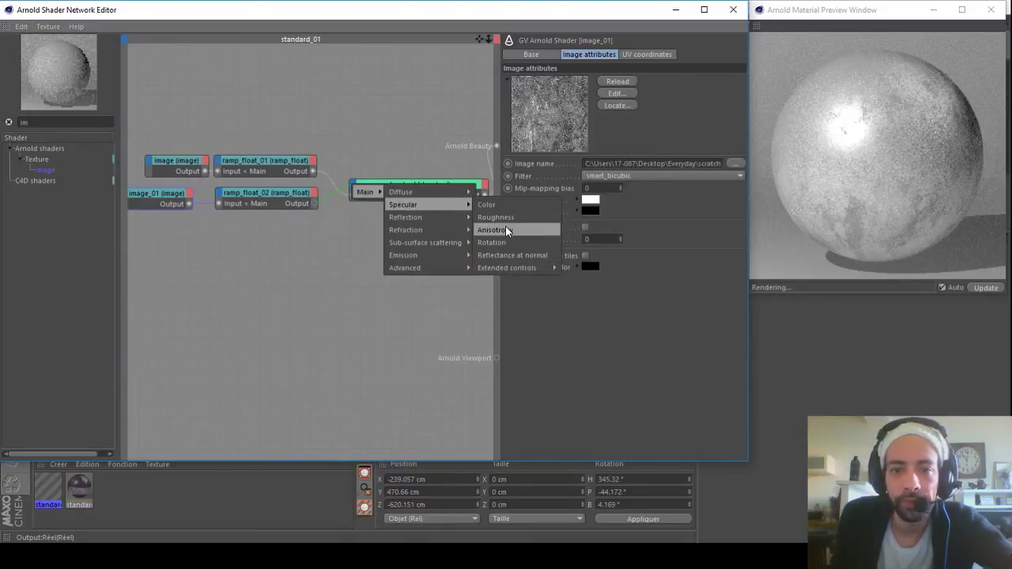
left_click(507, 218)
left_click_drag(423, 184, 412, 170)
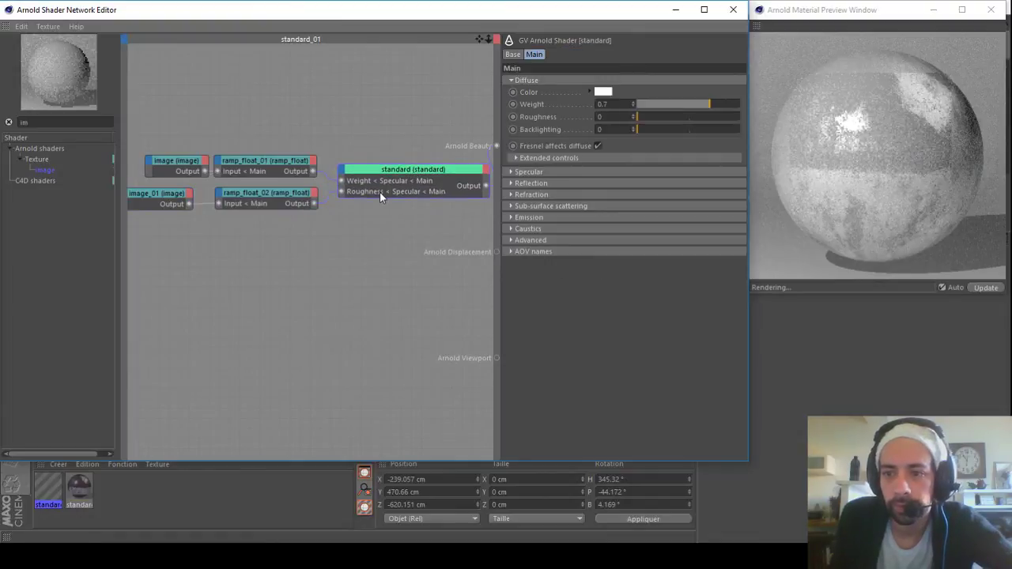
Step: Shape the ramp_float_02 curve with its start point at Y 0.083 and its end point at Y 0.5
left_click(266, 193)
left_click_drag(738, 115, 742, 140)
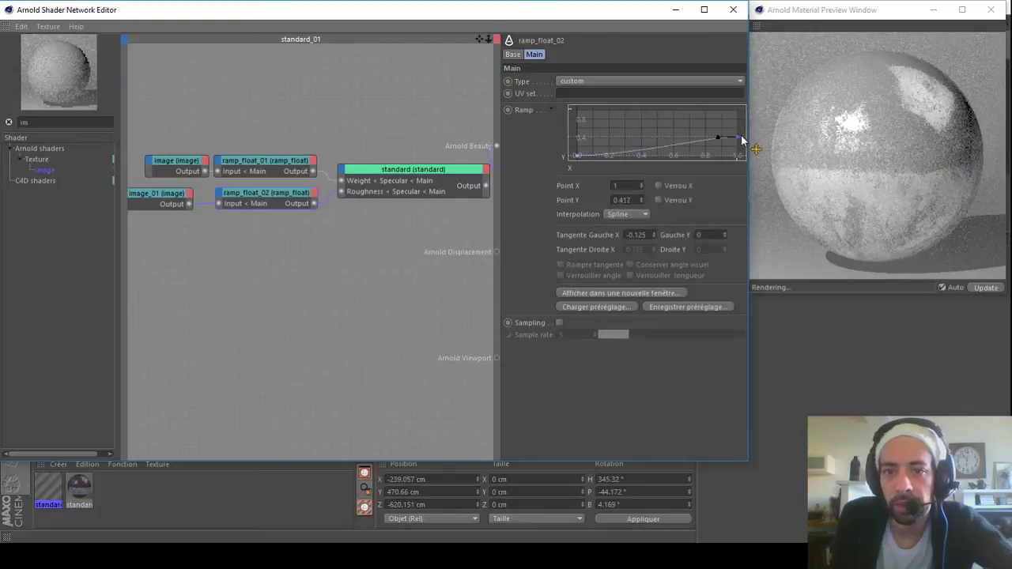
left_click(577, 156)
left_click_drag(577, 157, 577, 153)
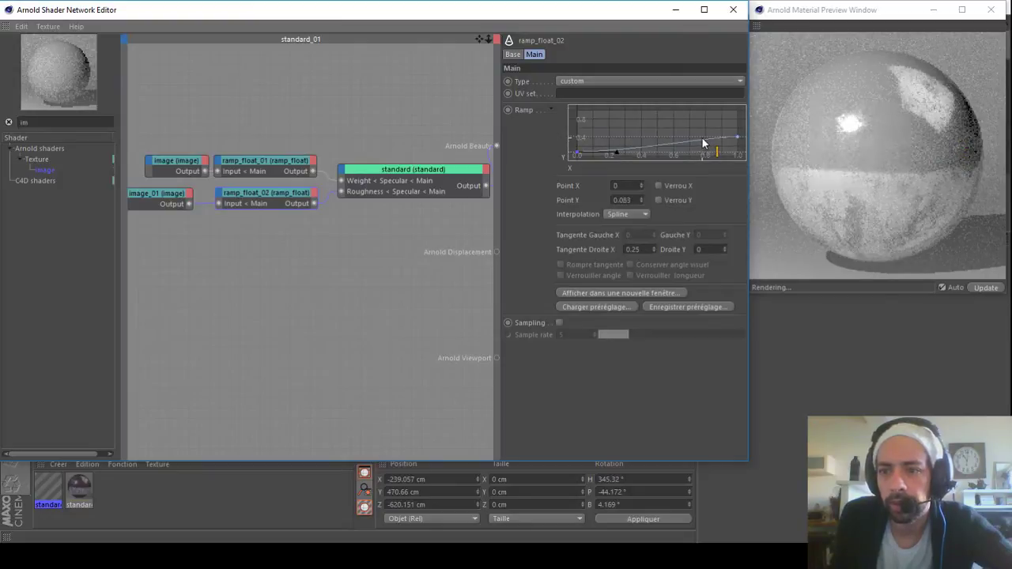
left_click_drag(738, 139, 738, 134)
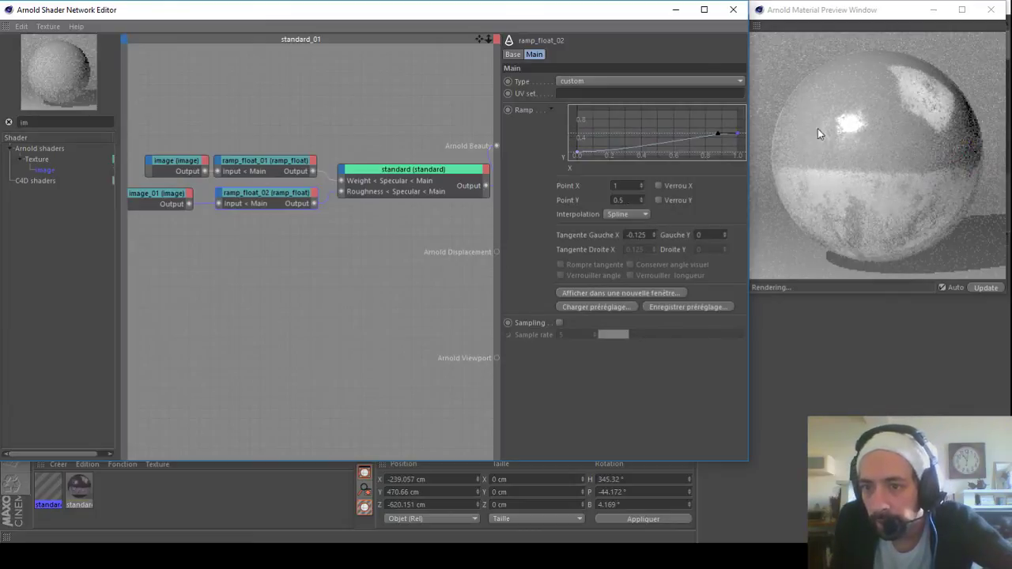
Step: Add a noise node below the standard shader and a bump2d node between the standard shader and the network outputs
left_click_drag(480, 42, 350, 26)
left_click_drag(75, 121, 10, 142)
type("noise")
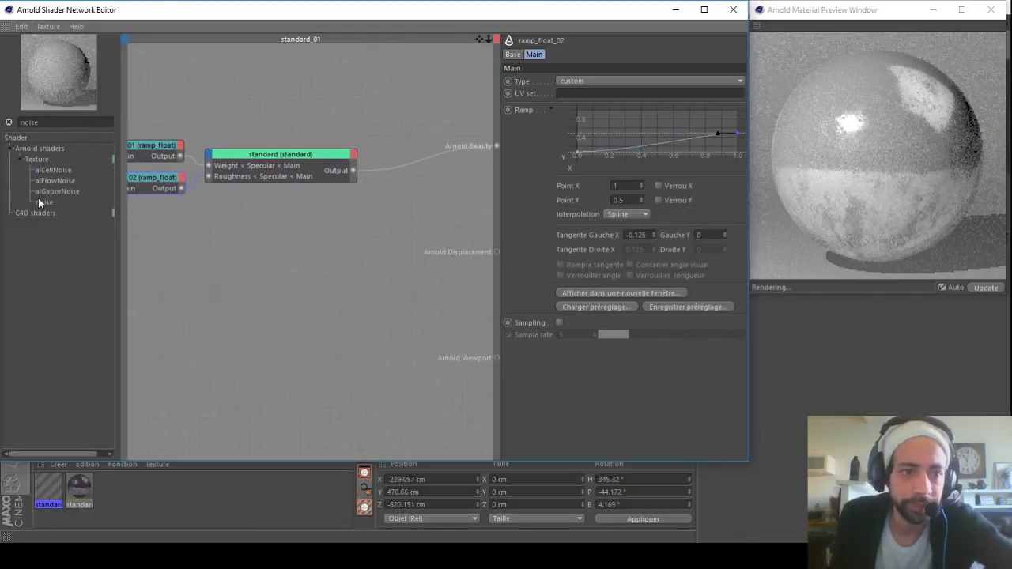
left_click_drag(185, 217, 316, 216)
left_click_drag(45, 123, 19, 124)
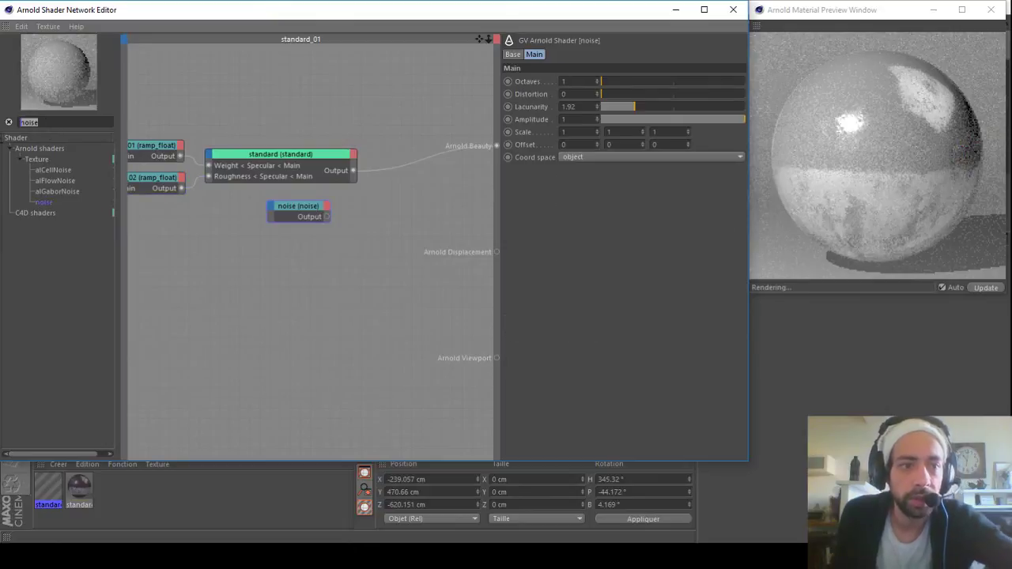
type("bump")
left_click_drag(48, 170, 428, 179)
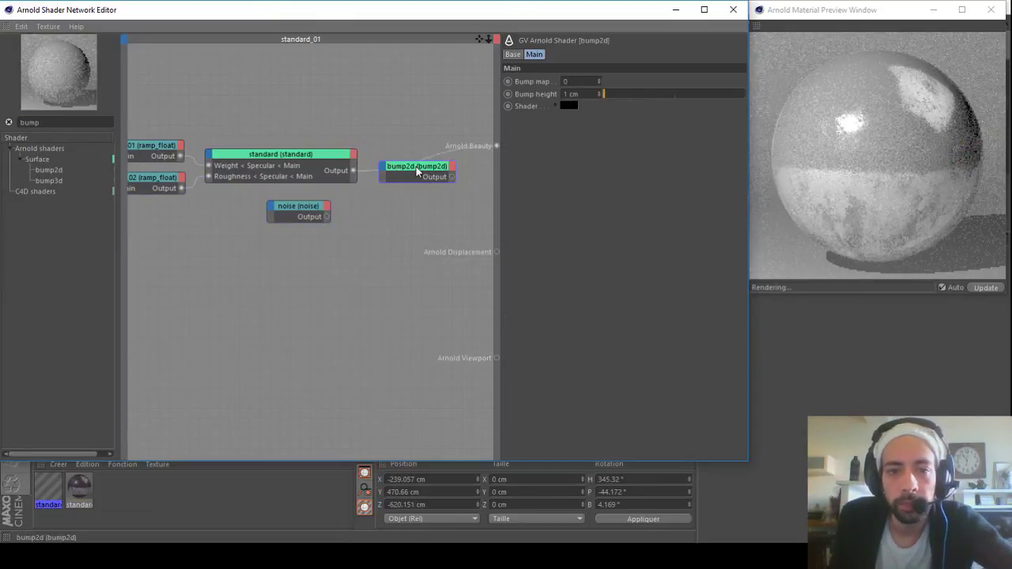
left_click_drag(391, 178, 393, 178)
mouse_move(406, 181)
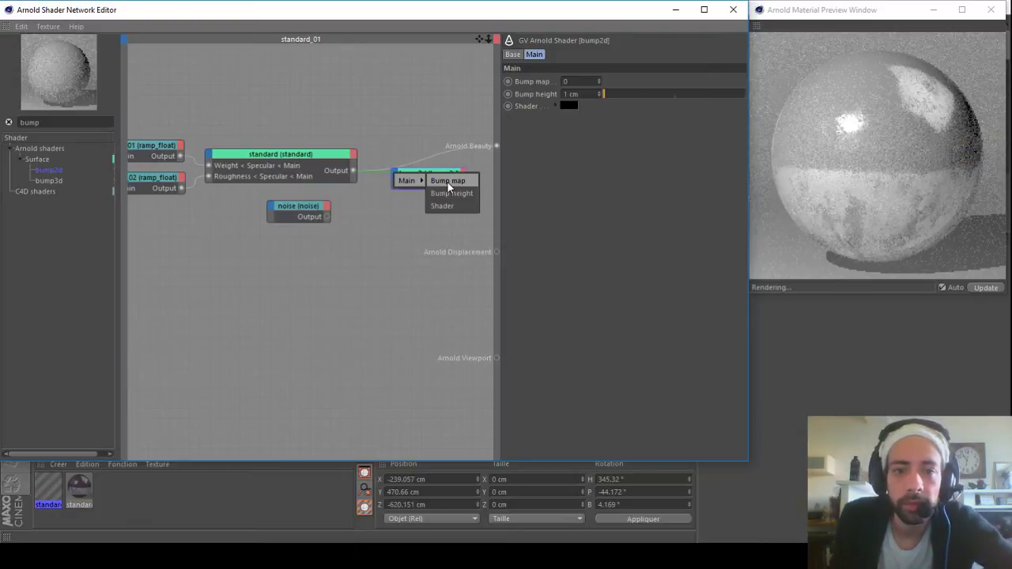
left_click(448, 181)
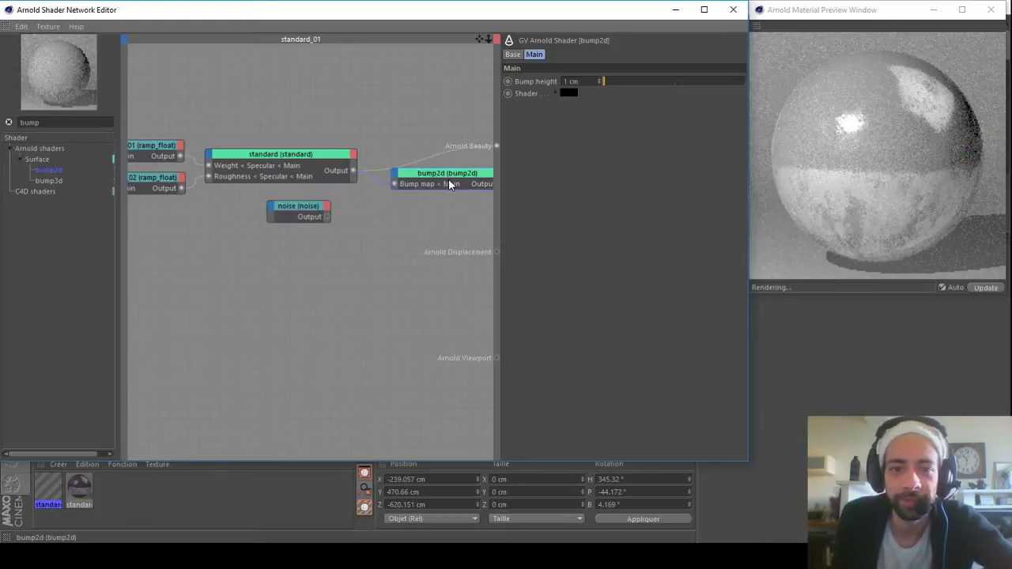
mouse_move(449, 181)
left_mouse_down()
mouse_move(426, 182)
mouse_move(437, 182)
left_mouse_up()
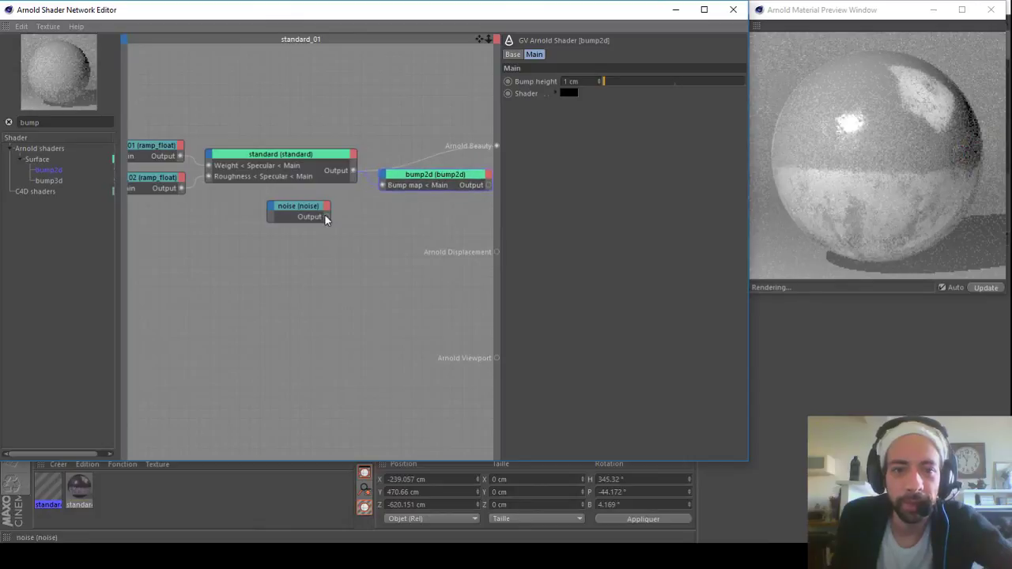
left_click_drag(383, 175, 385, 178)
left_click(364, 199)
left_click(370, 180)
key("Delete")
Step: Connect the noise node's output to the Bump map input of the bump2d node
left_click(321, 216)
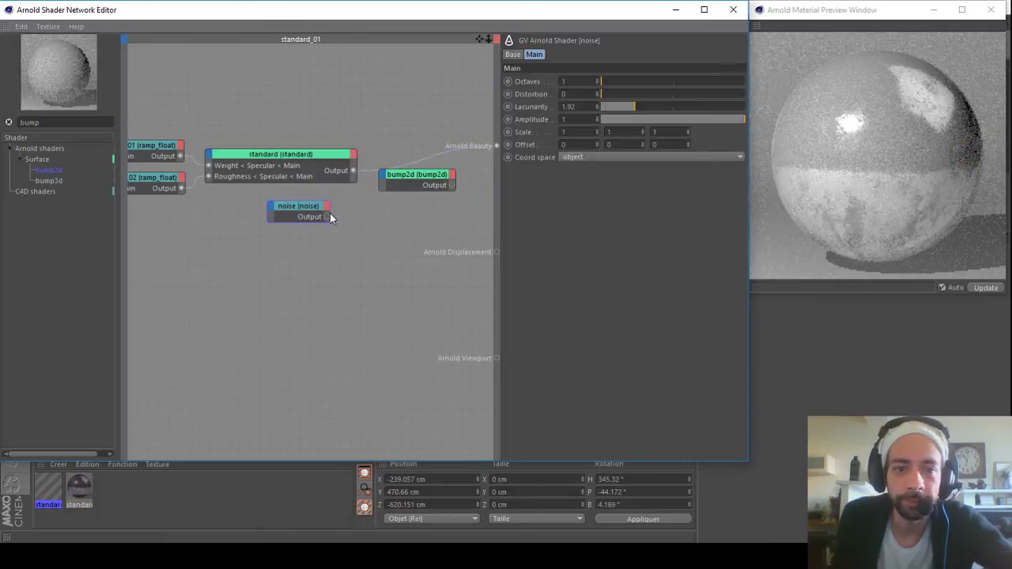
left_click_drag(368, 185, 398, 181)
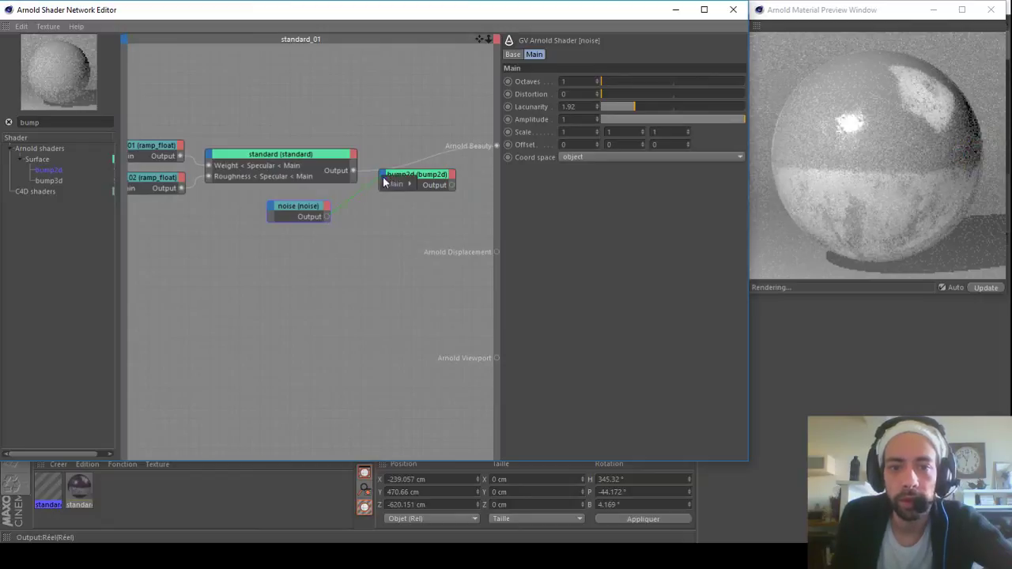
left_click(448, 195)
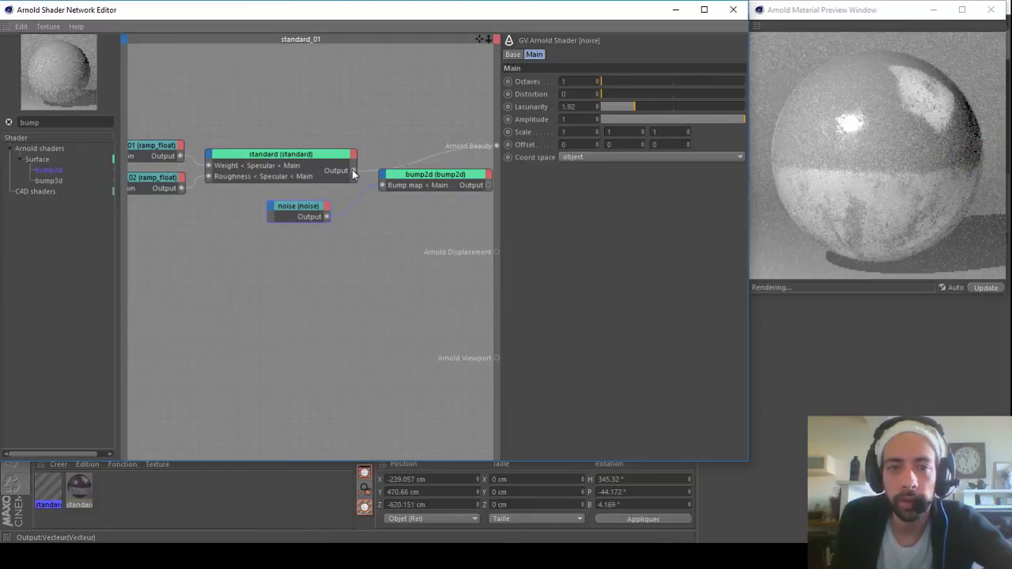
Step: Connect the standard shader's output to bump2d's Shader input and route the bump2d output to Arnold Beauty
left_click_drag(356, 170, 386, 181)
mouse_move(396, 183)
left_click(431, 196)
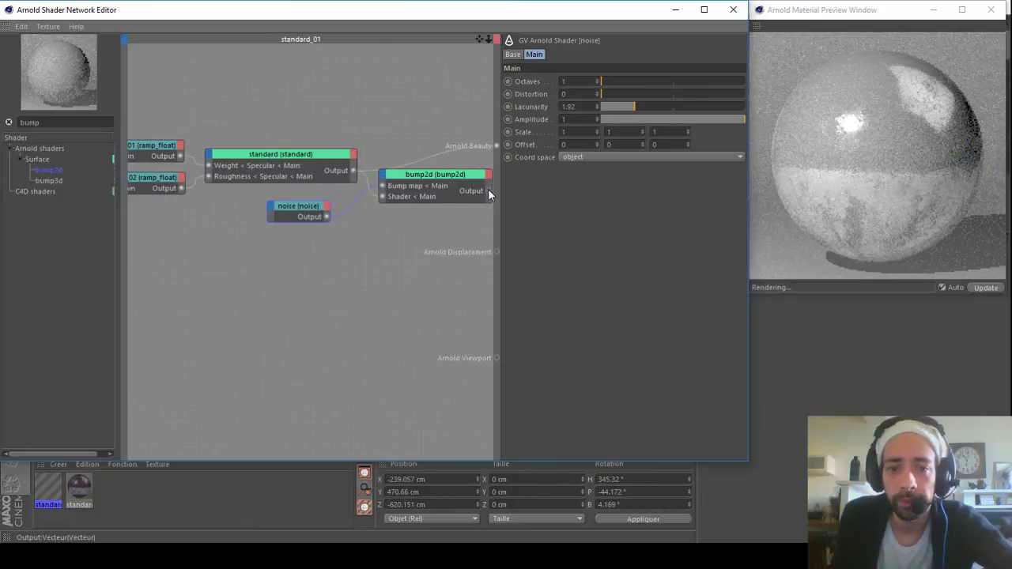
left_click_drag(498, 150, 496, 145)
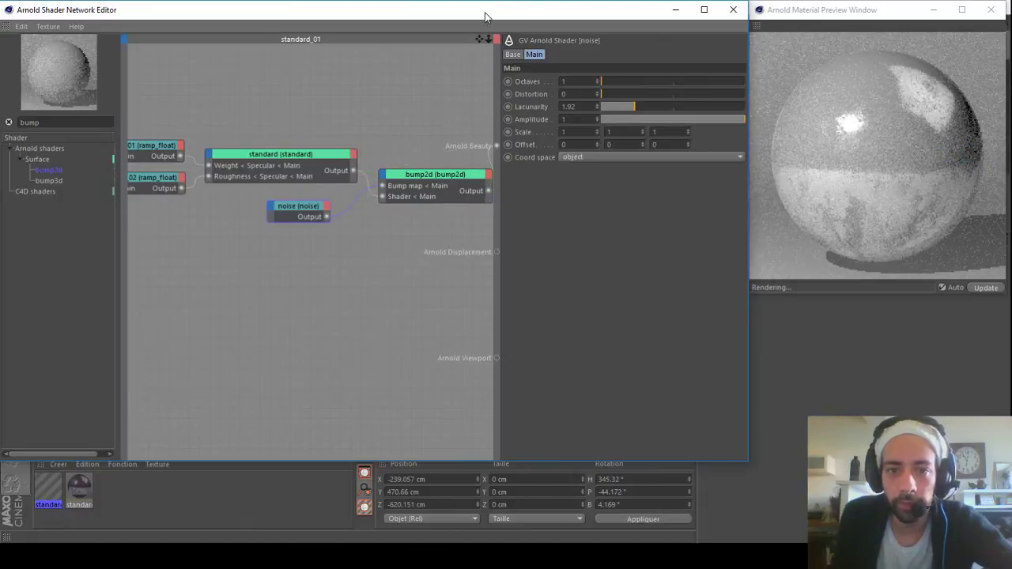
Step: Move the noise node above the standard shader and set its Scale to 50, 50, 50 with a Distortion of 1
left_click_drag(478, 38, 452, 39)
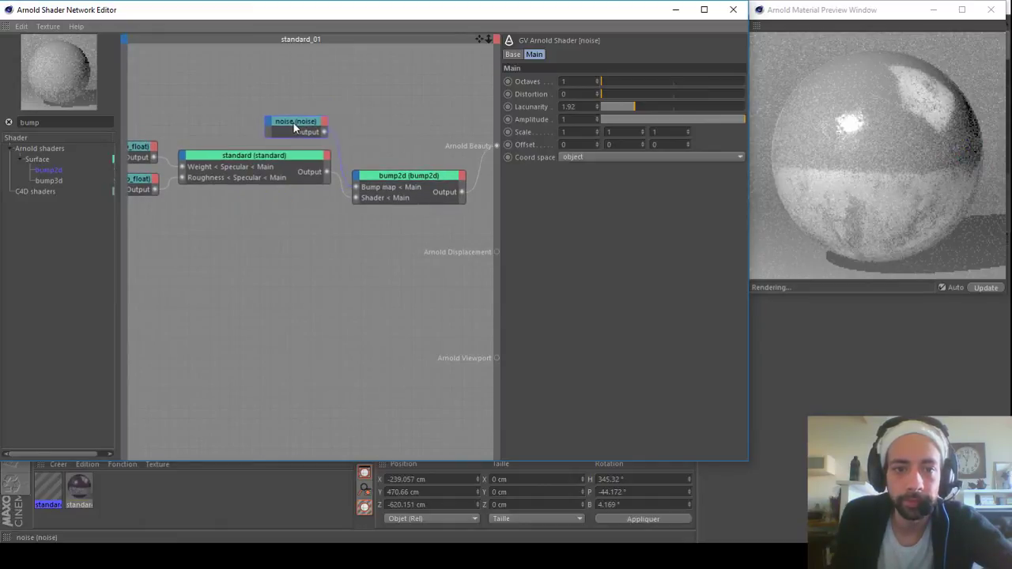
double_click(612, 132)
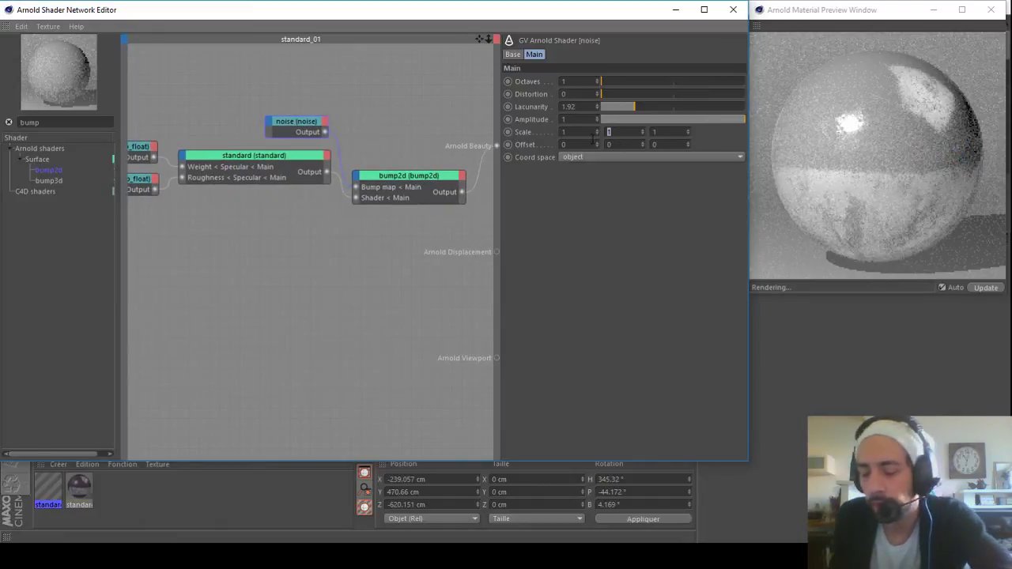
type("50")
double_click(566, 132)
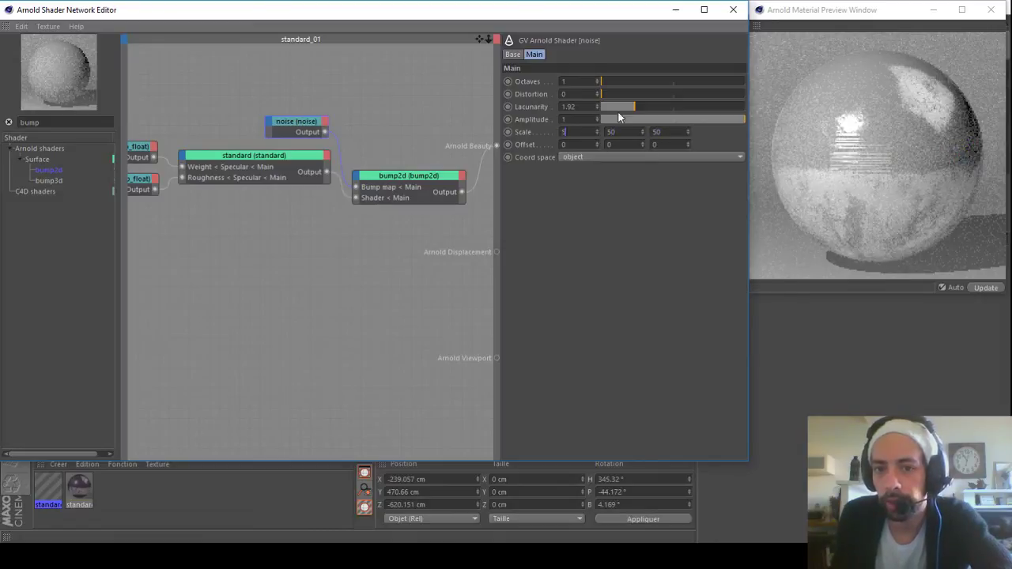
type("50")
double_click(566, 94)
type("1")
key("Return")
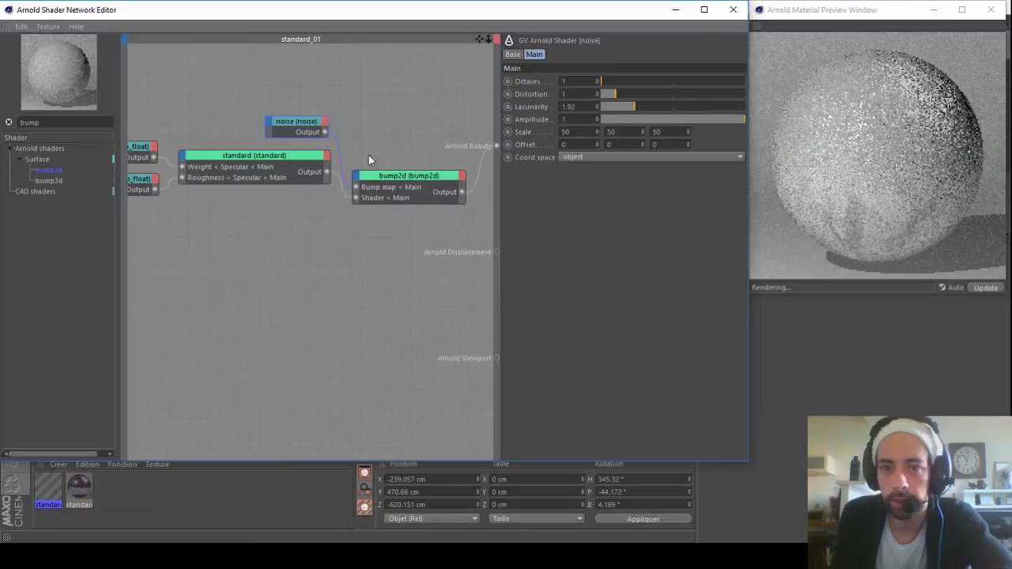
Step: Try a Bump height of 0.05 cm on the bump2d node and settle on 0.1 cm
left_click(405, 177)
left_click_drag(583, 81, 510, 100)
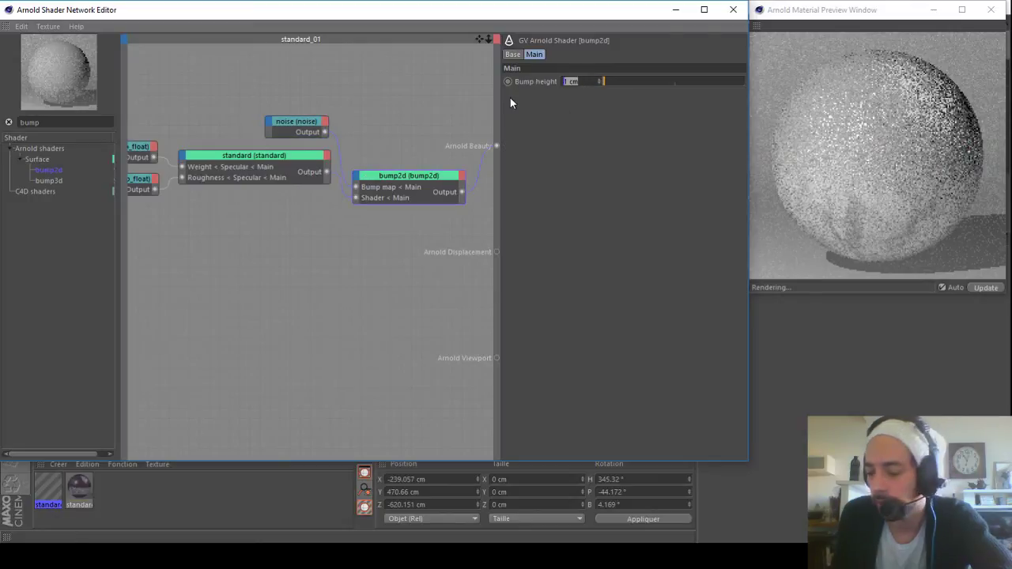
type(".05")
key("Return")
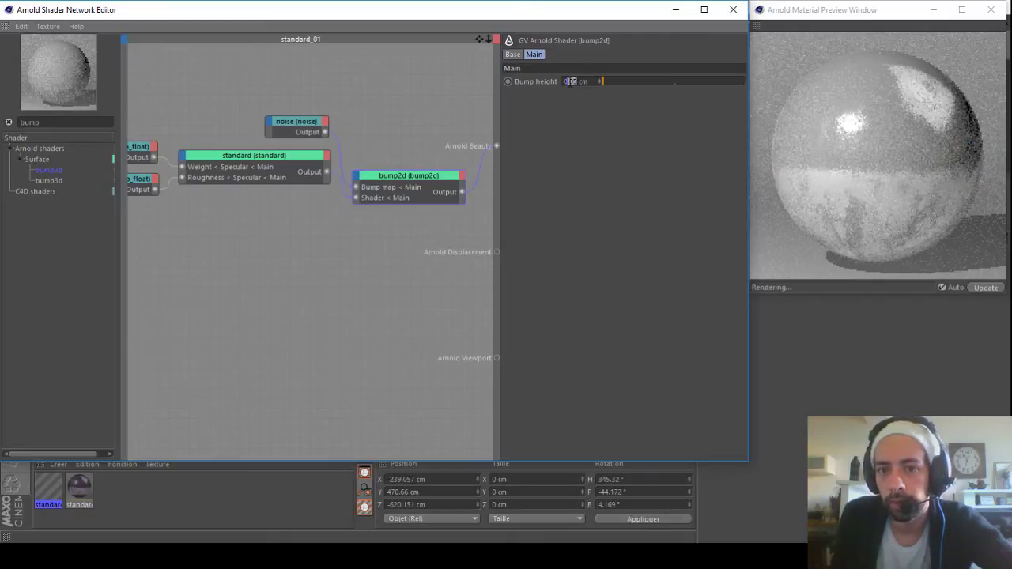
type(".1")
key("Return")
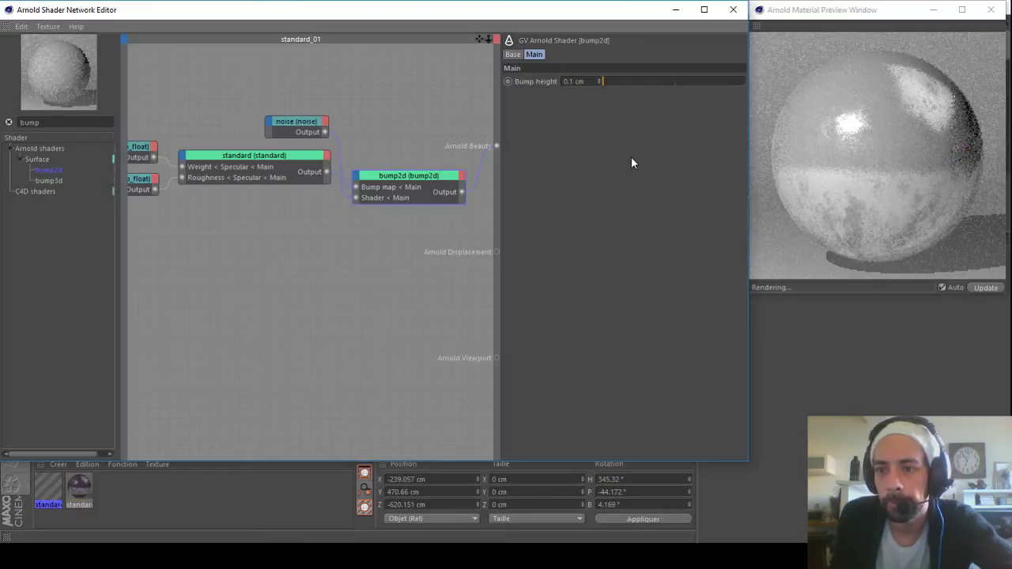
Step: Select both image nodes and both ramp_float nodes and move them together lower in the network
left_click_drag(478, 38, 701, 69)
left_click_drag(340, 129, 182, 271)
left_click_drag(312, 180, 299, 234)
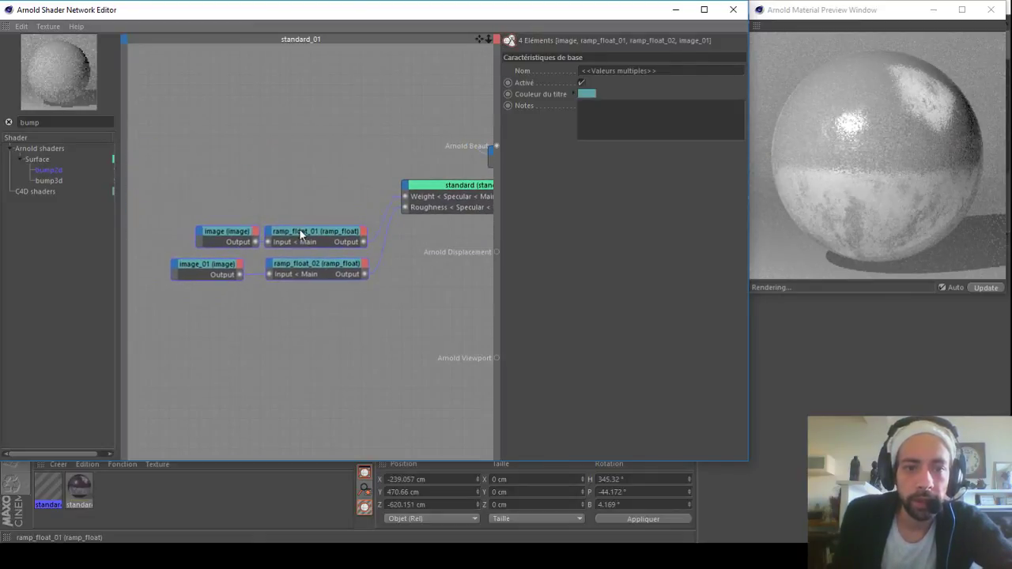
Step: Align the image_01 node beside ramp_float_02 and add a new image node using BW24.png, without copying the file to the project
left_click(249, 191)
left_click_drag(227, 267, 240, 266)
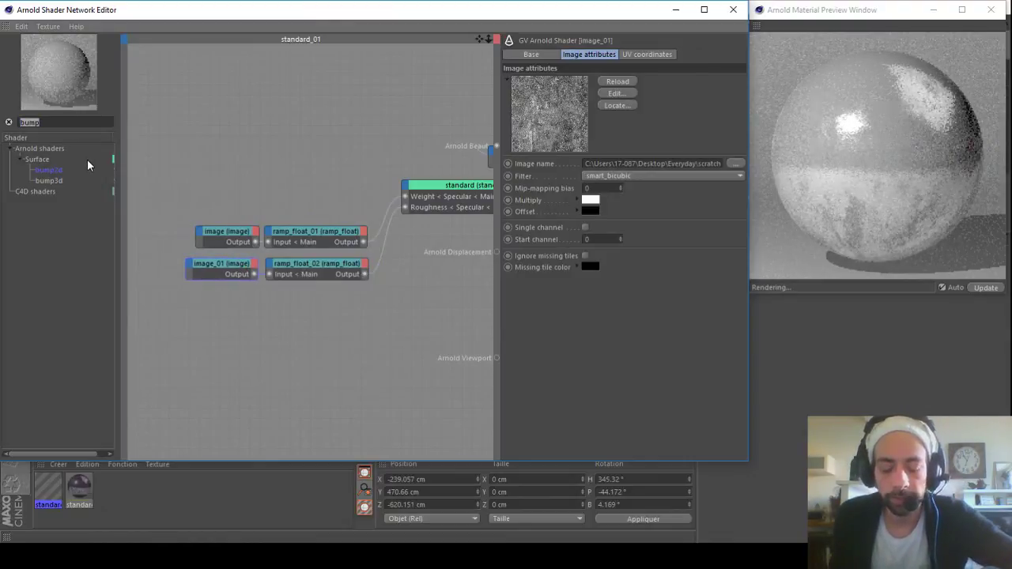
type("im")
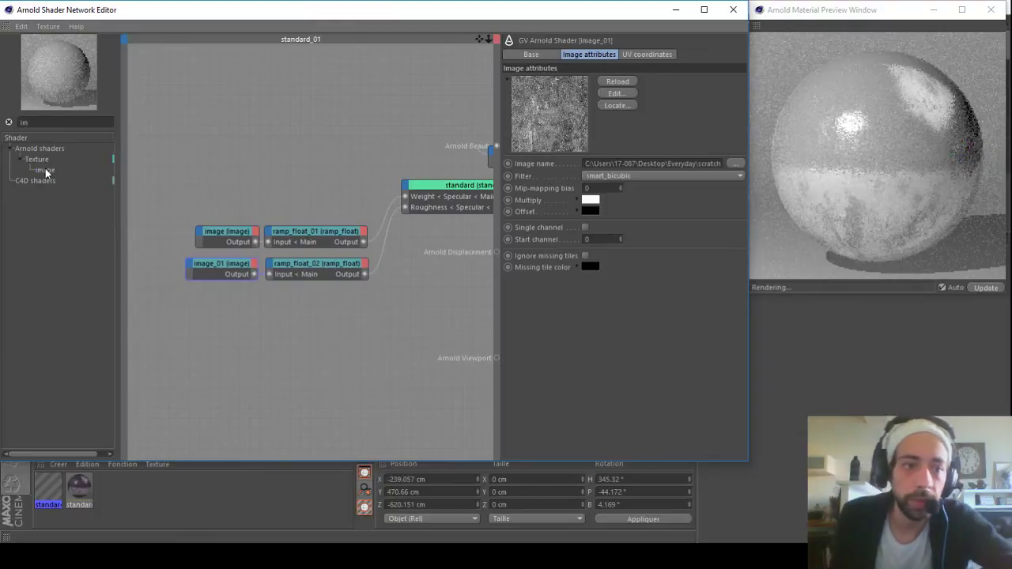
left_click_drag(177, 157, 200, 143)
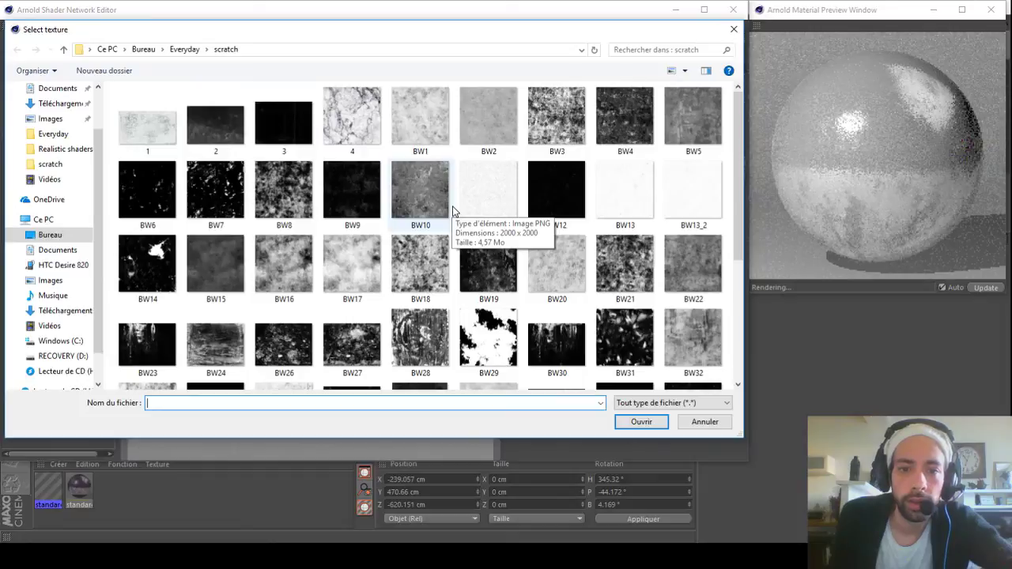
scroll(453, 210, "down", 3)
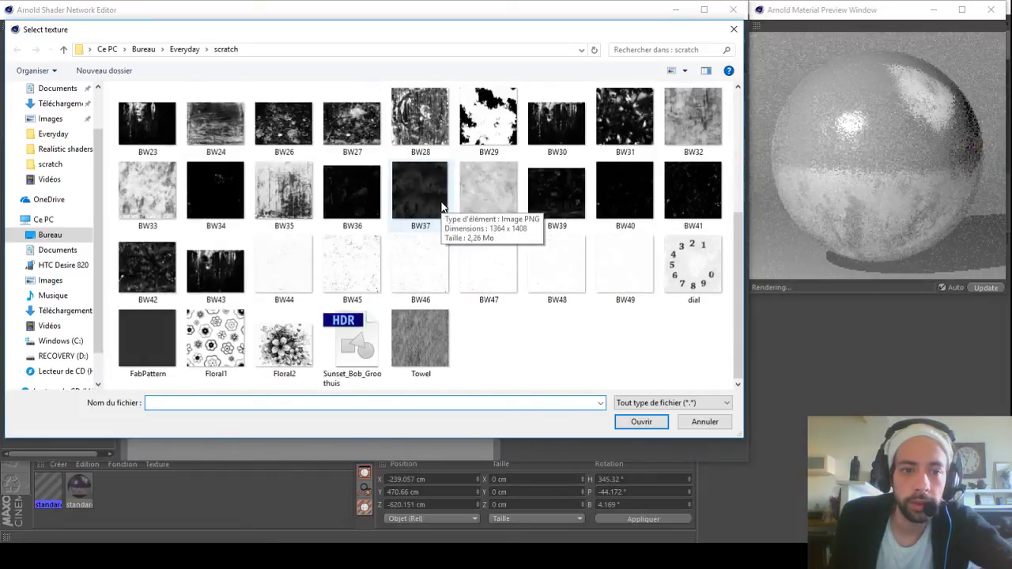
left_click(215, 123)
left_click(641, 421)
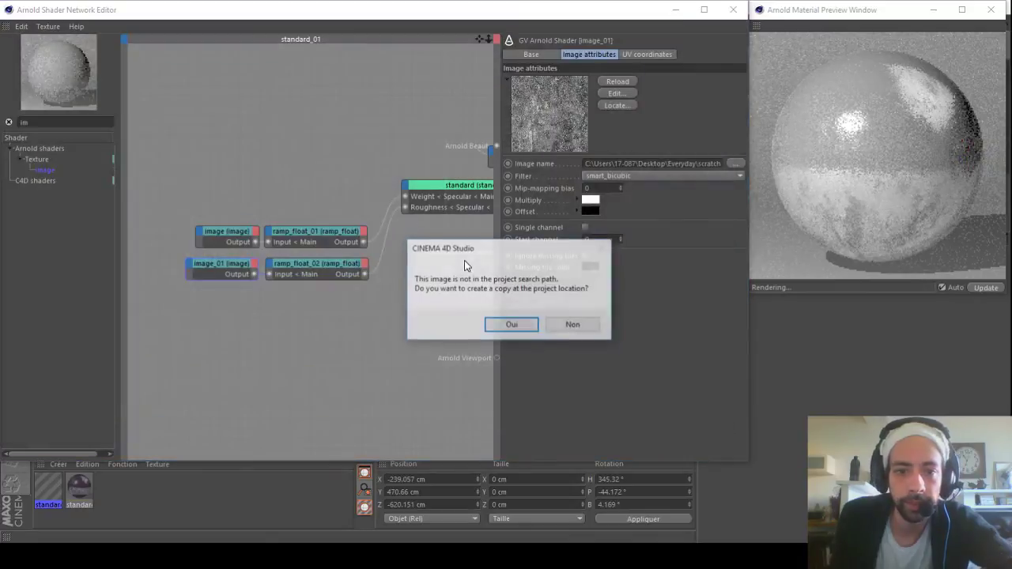
left_click(573, 324)
left_click_drag(181, 142, 194, 150)
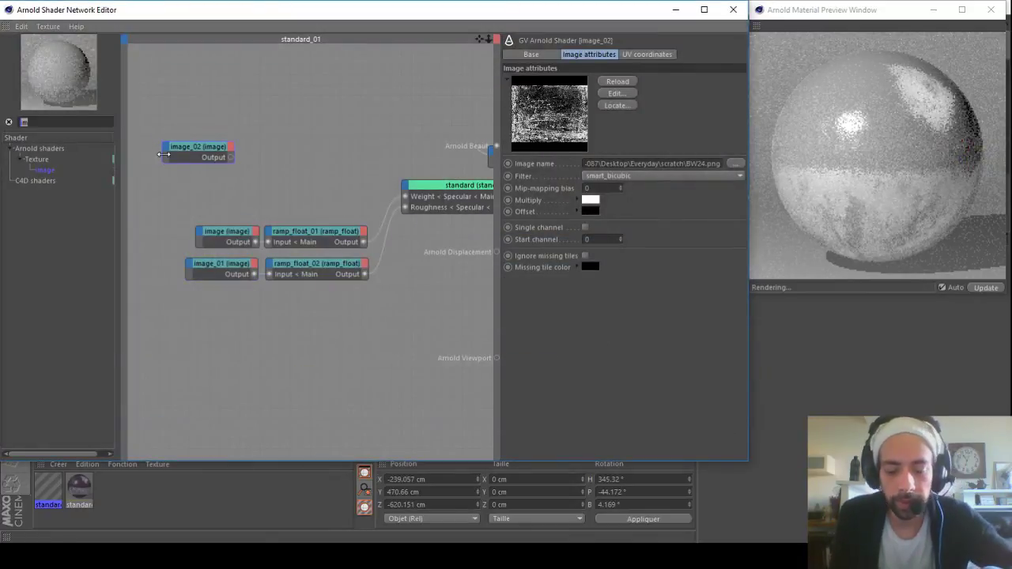
Step: Add a flat shader node above the image_02 node and a copy of it below
type("flat")
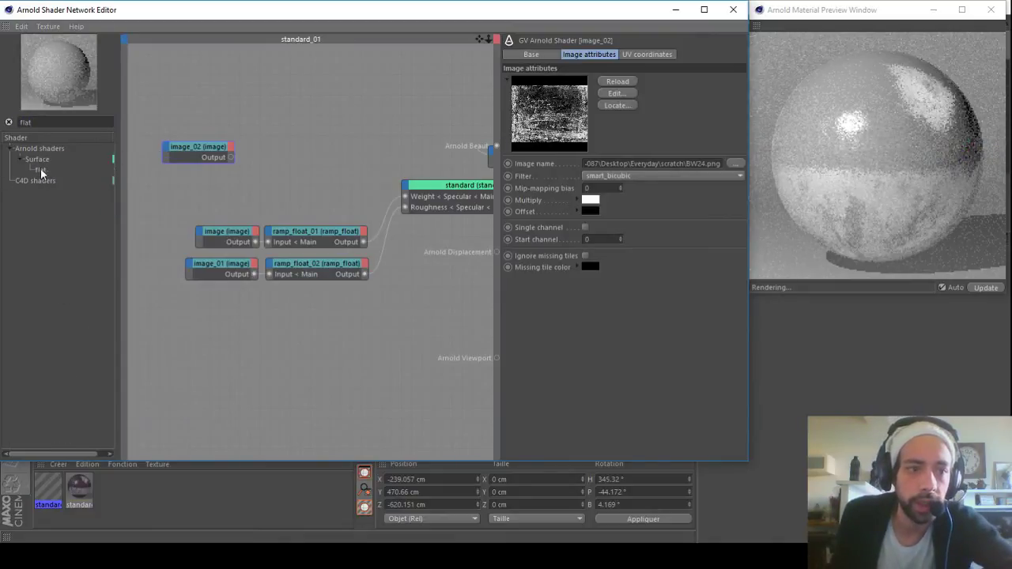
left_click_drag(42, 172, 207, 123)
key("ctrl+v")
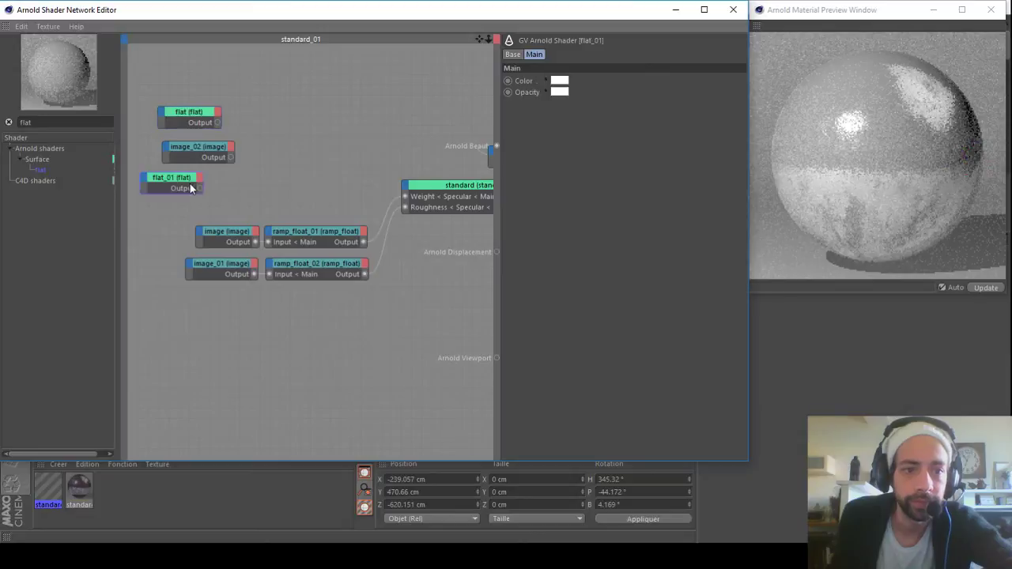
left_click_drag(179, 182, 193, 185)
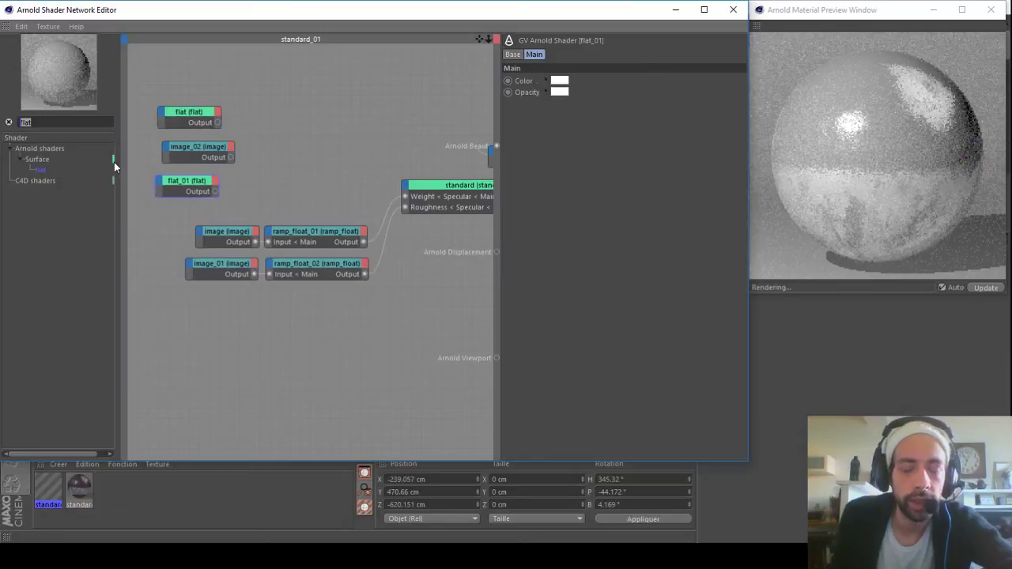
Step: Add a mix node beside the image_02 node and delete both flat nodes
type("mix")
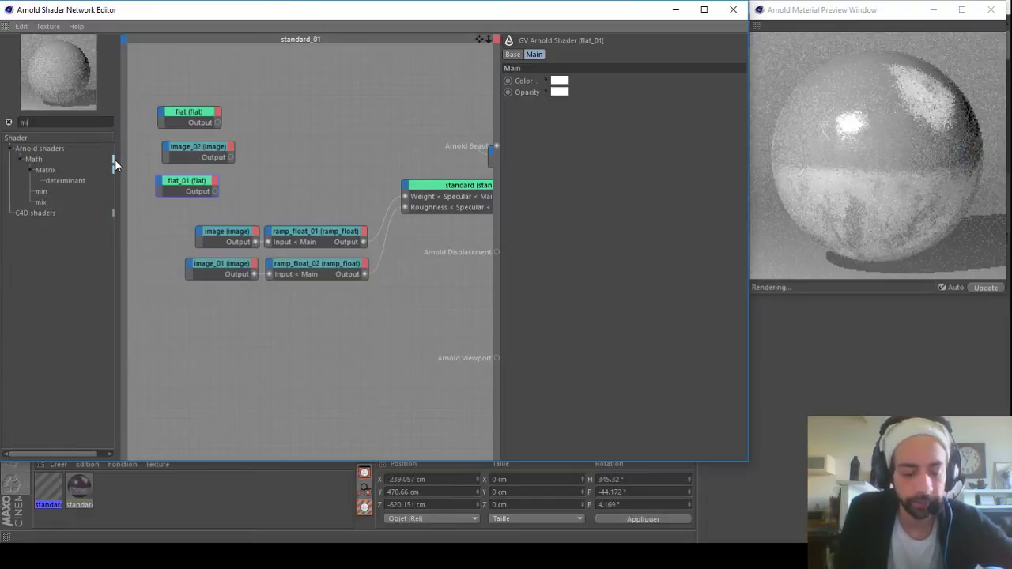
left_click_drag(278, 152, 289, 151)
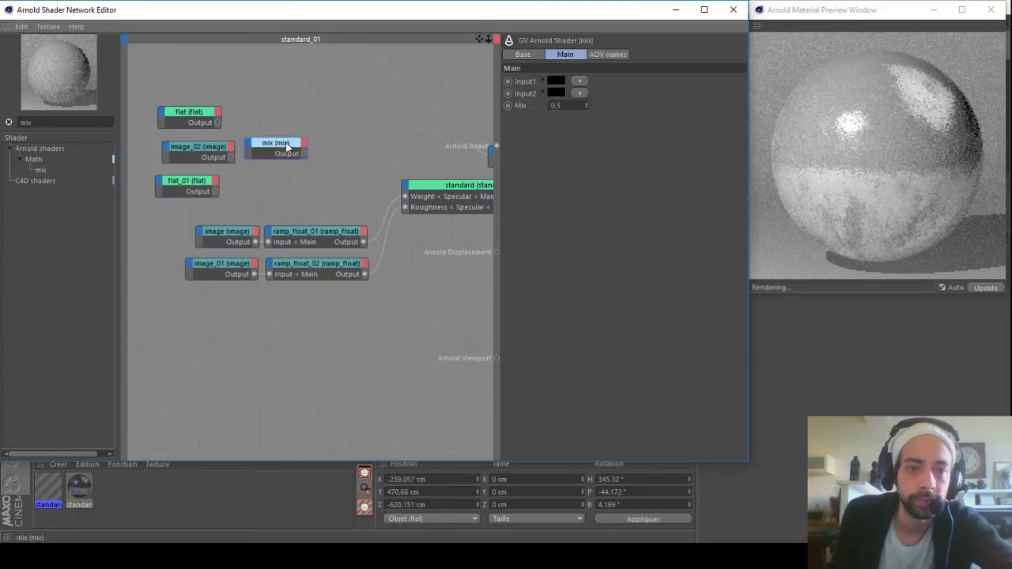
left_click(183, 117)
key("Delete")
left_click(183, 181)
key("Delete")
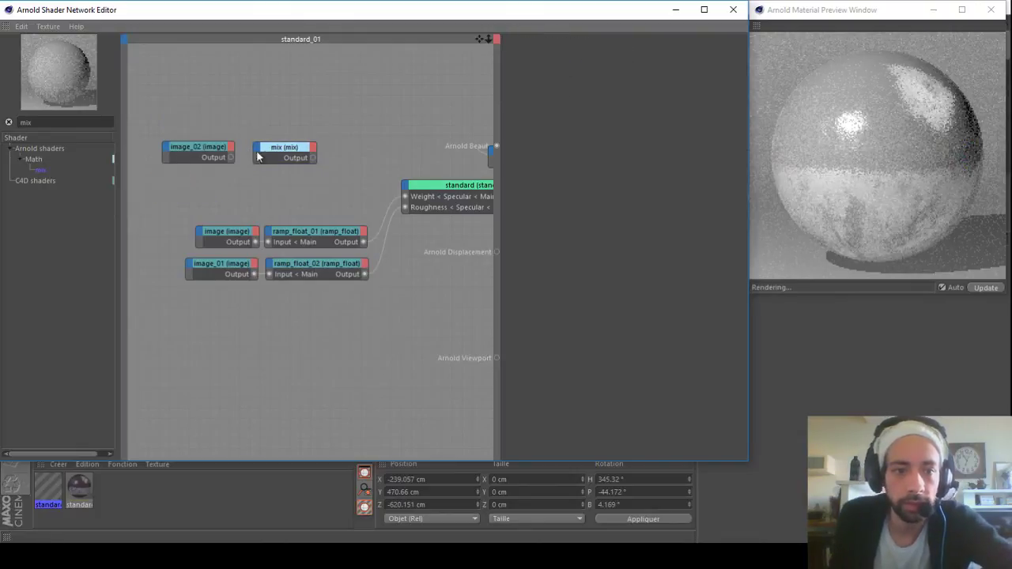
Step: Connect image_02 to the mix node's Mix input and route the mix output to the standard shader's Diffuse Color
left_click_drag(231, 158, 309, 148)
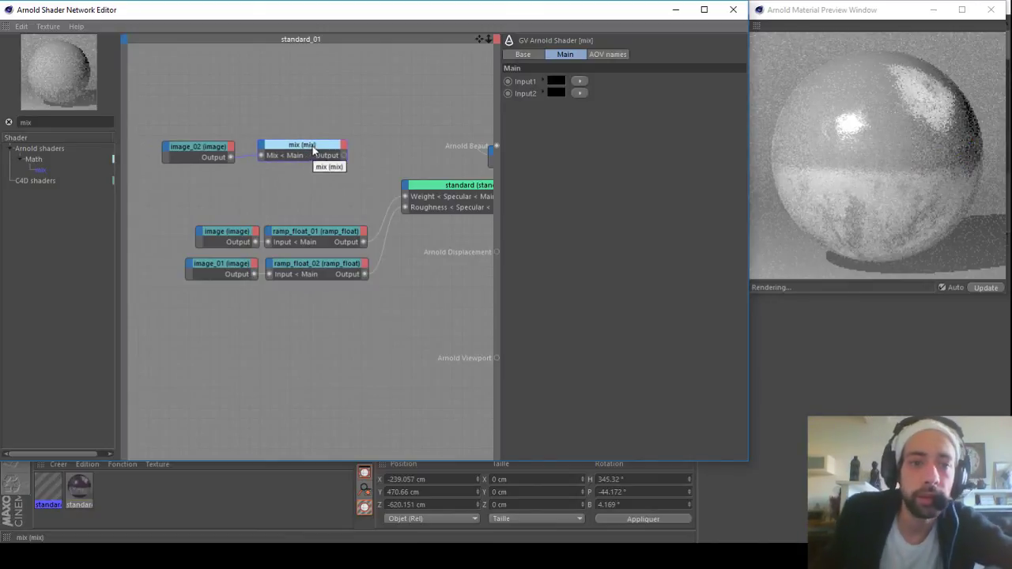
left_click_drag(309, 152, 305, 154)
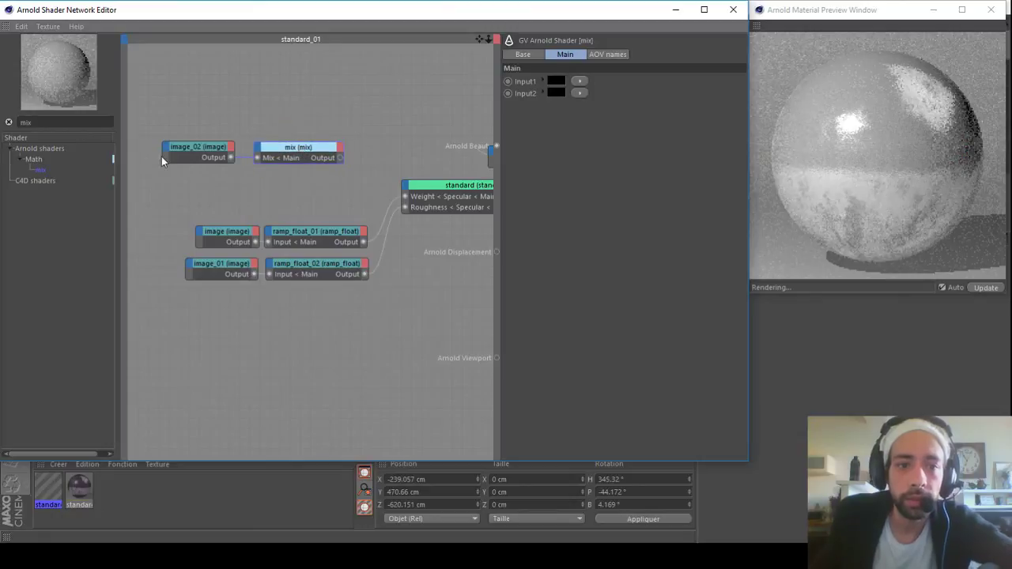
left_click(187, 147)
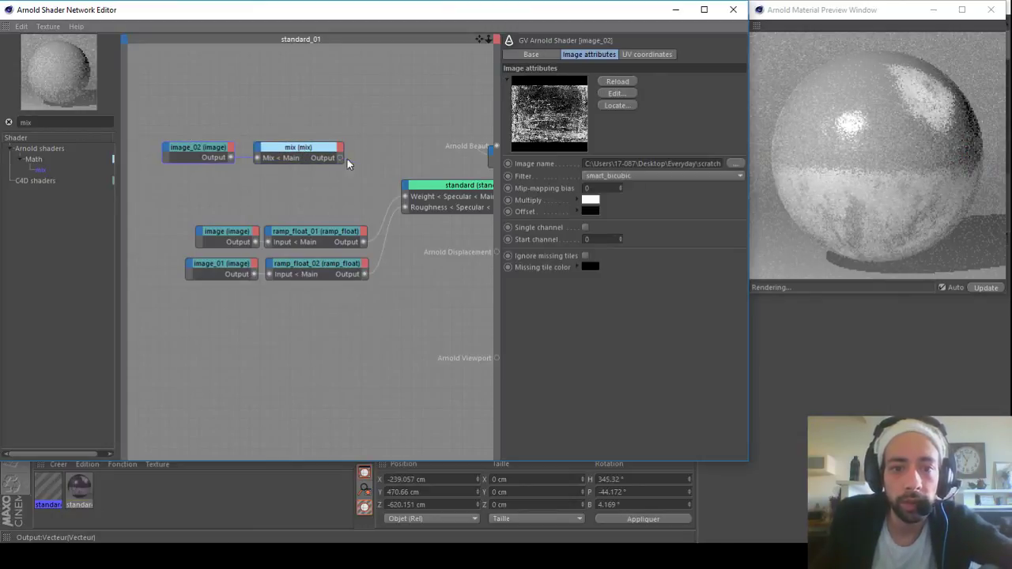
left_click_drag(405, 192, 406, 193)
mouse_move(505, 200)
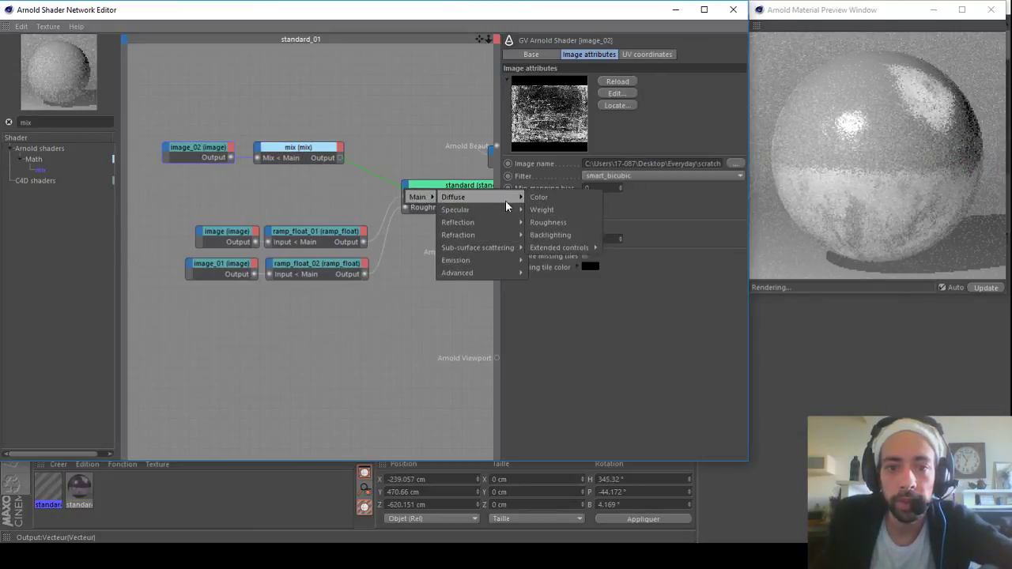
left_click(538, 198)
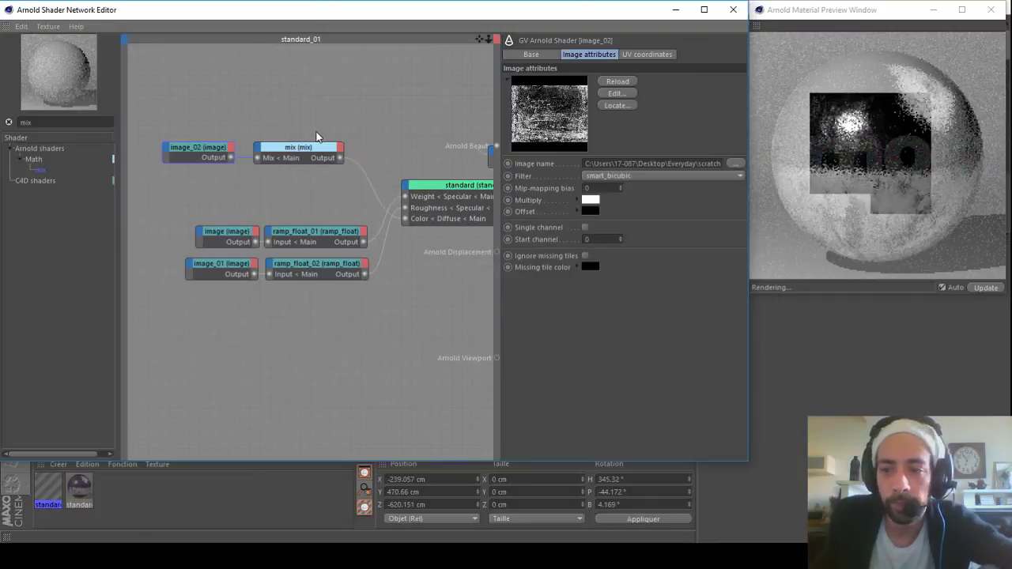
Step: Set the mix node's Input1 colour to a pink of RGB 169, 77, 128
left_click(289, 150)
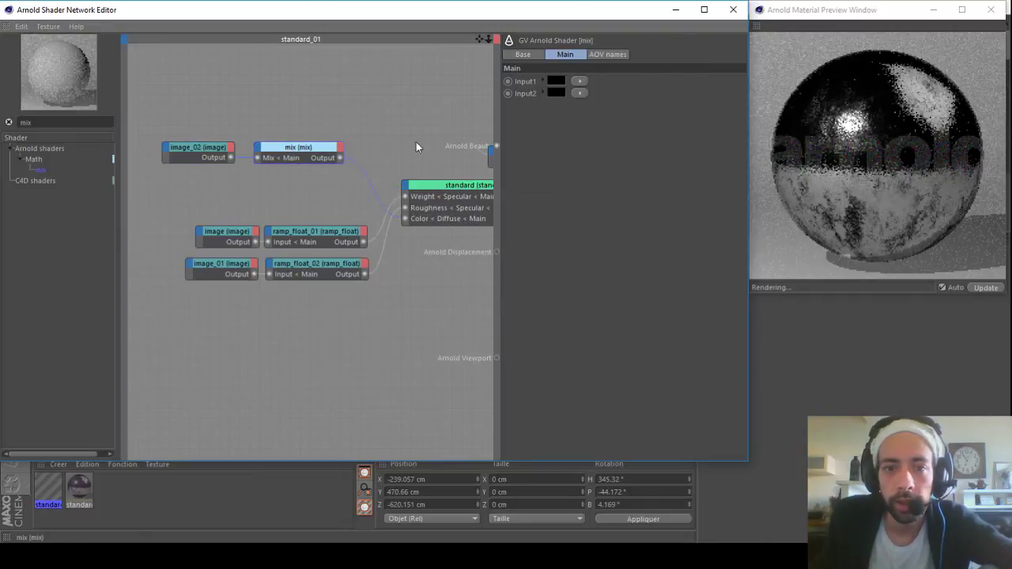
left_click(557, 81)
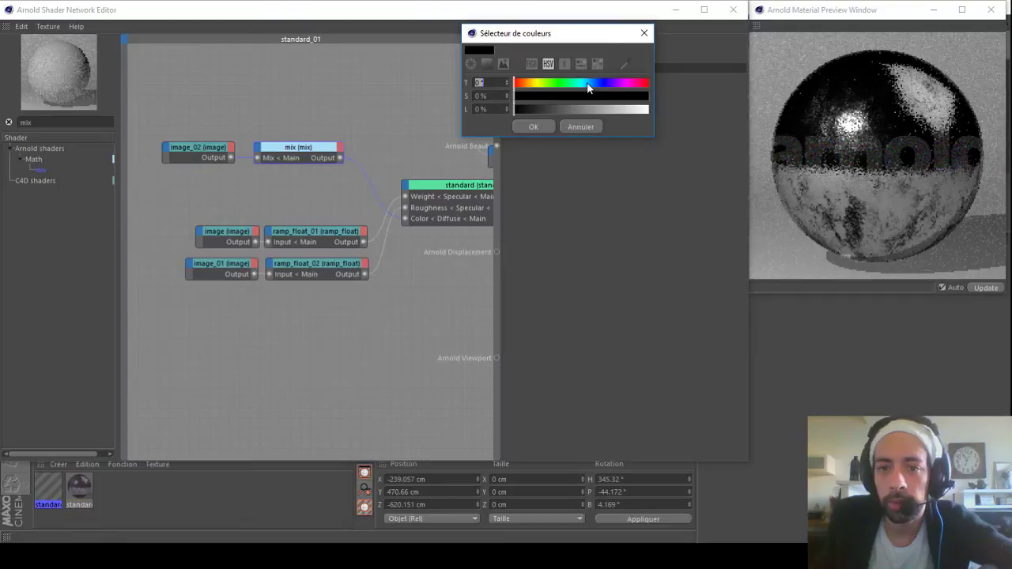
left_click(531, 63)
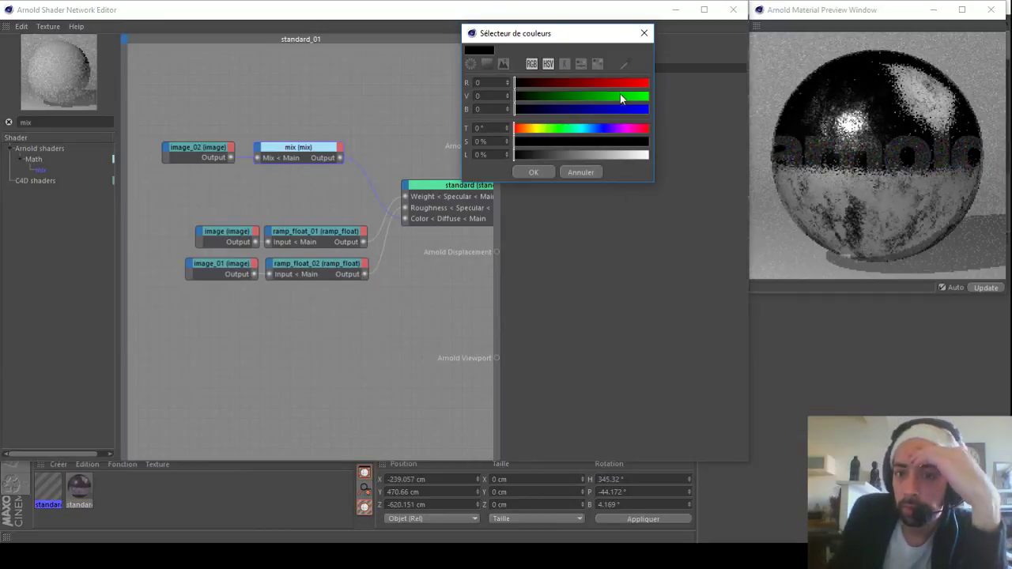
left_click(528, 128)
left_click(589, 141)
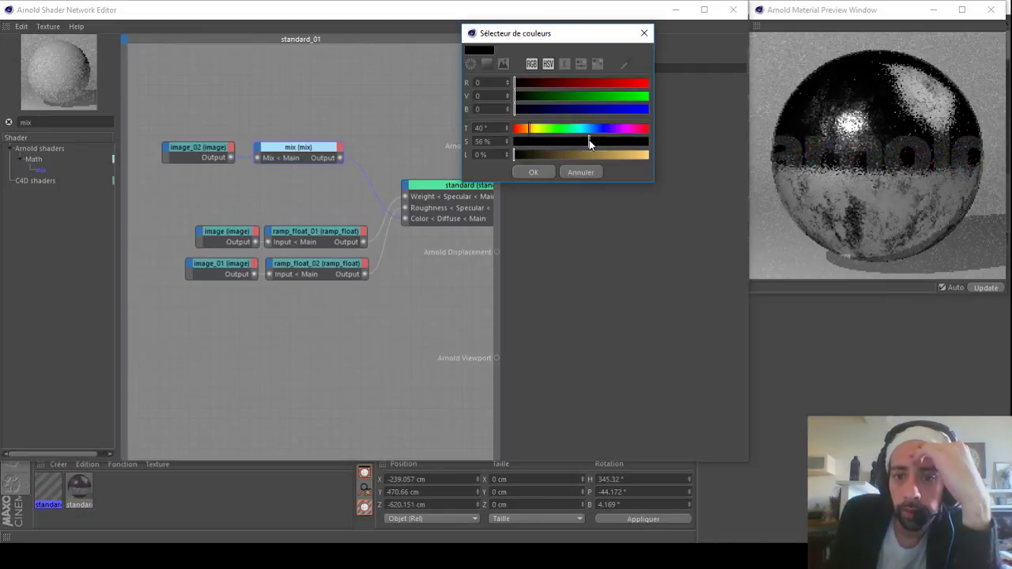
left_click(628, 154)
left_click_drag(613, 82, 582, 108)
scroll(590, 83, "down", 9)
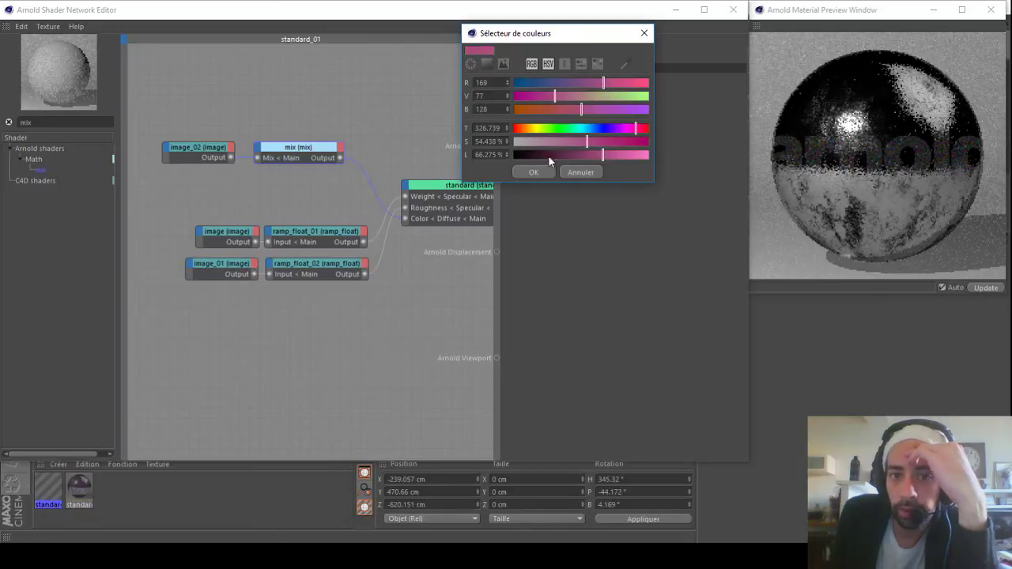
left_click(533, 170)
Step: Set the mix node's Input2 colour to a dark red of RGB 160, 26, 40
left_click(557, 94)
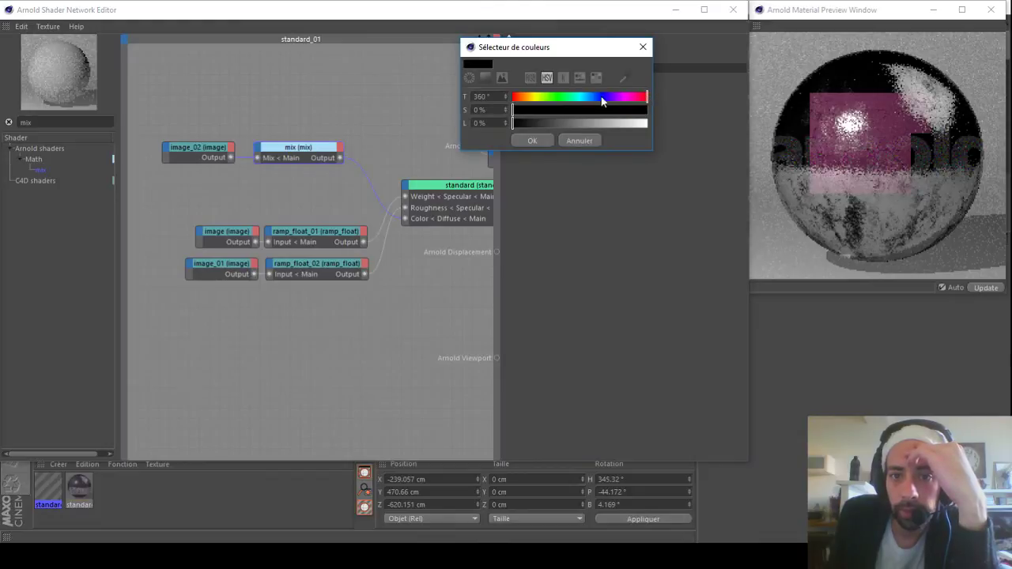
left_click(530, 77)
left_click(575, 97)
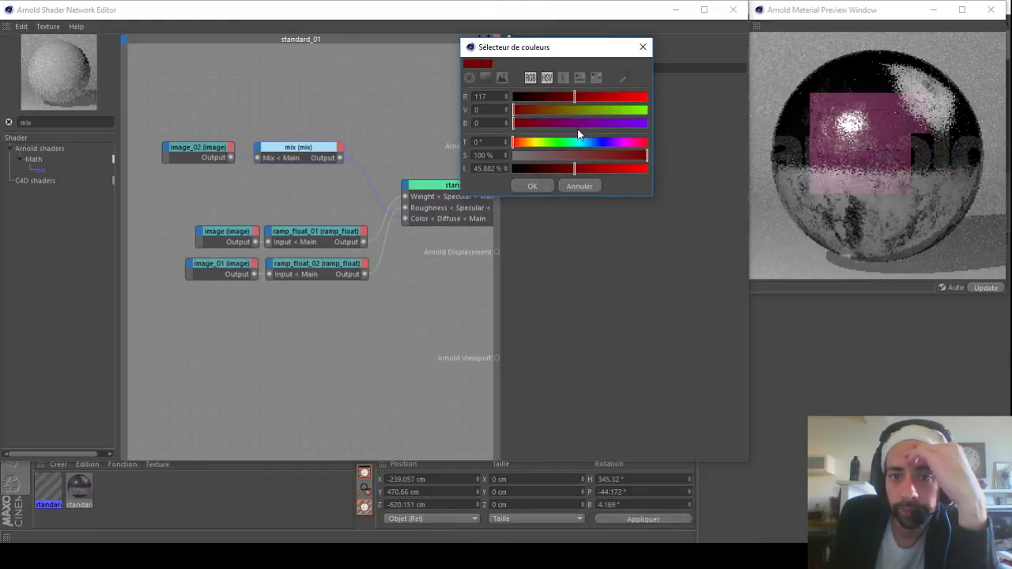
left_click(593, 155)
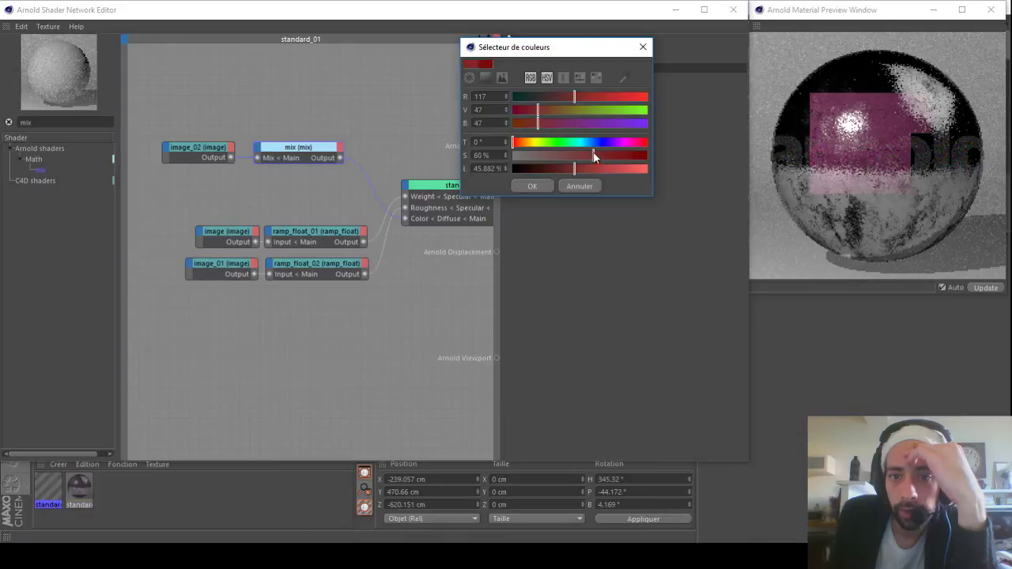
left_click(605, 168)
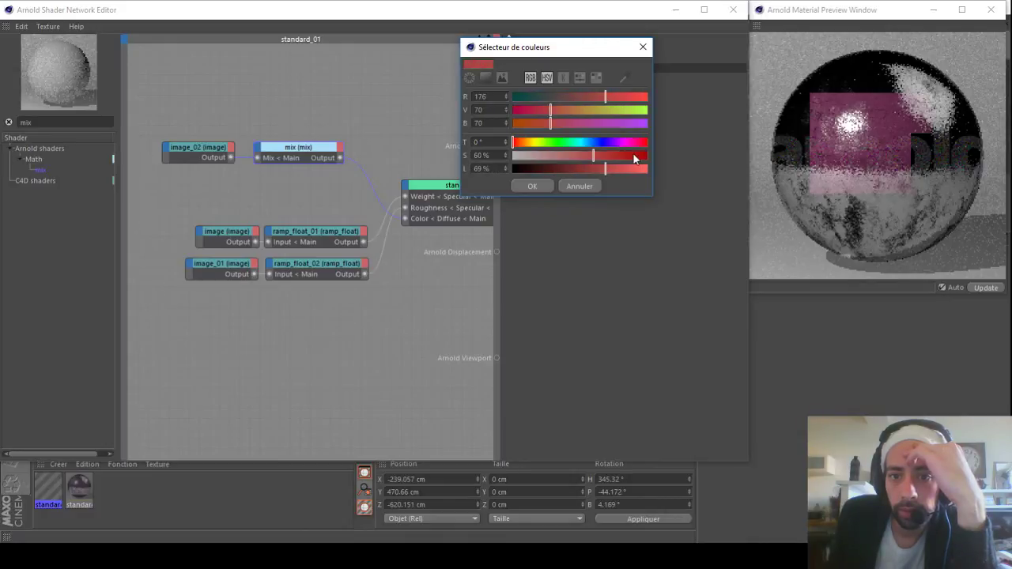
left_click(627, 156)
left_click(598, 96)
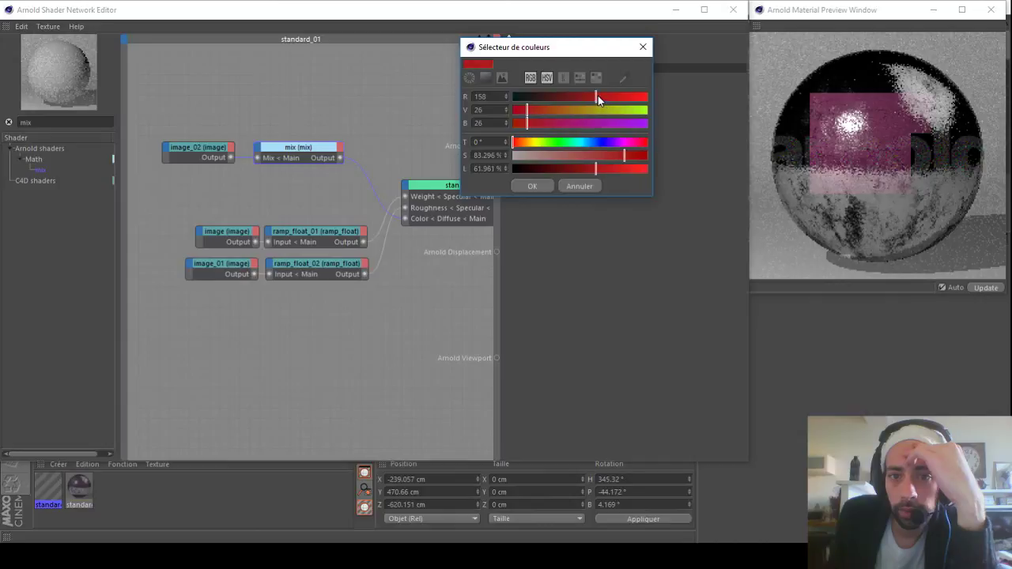
left_click(533, 123)
left_click(533, 186)
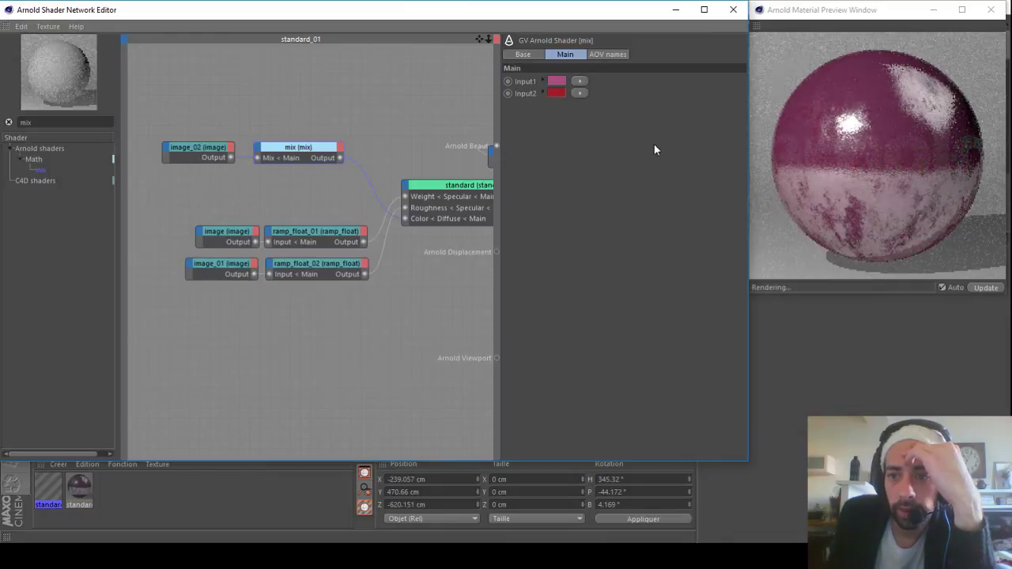
Step: Shift the mix node's Input1 colour from pink to purple by lowering its red component
left_click(557, 81)
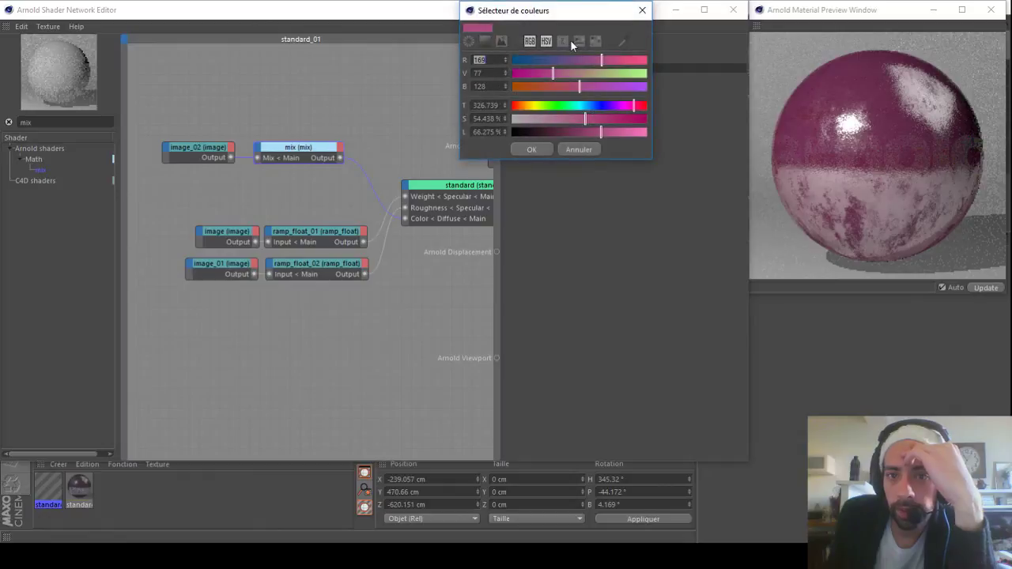
left_click_drag(565, 15, 444, 43)
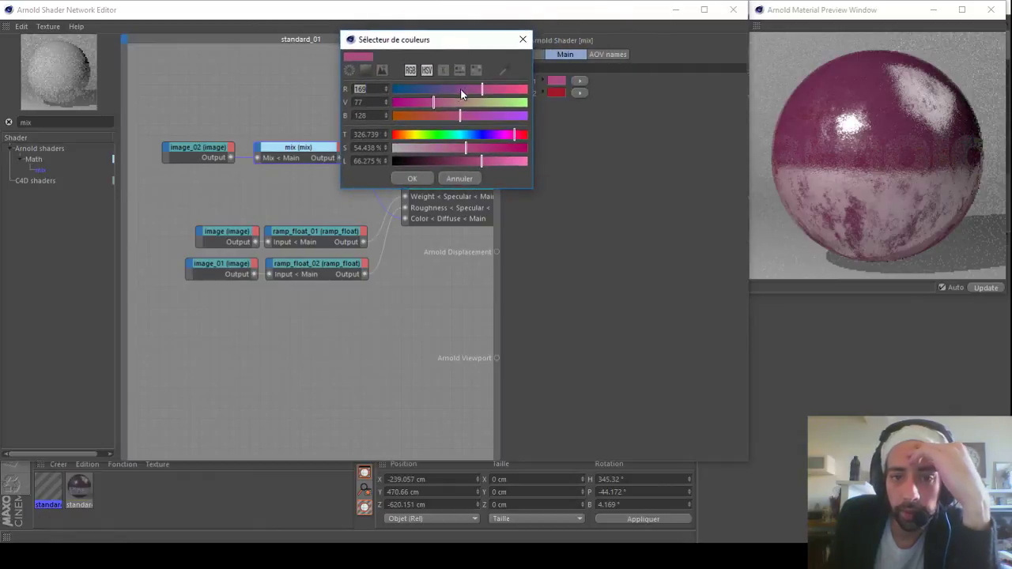
left_click_drag(464, 89, 450, 90)
left_click(630, 163)
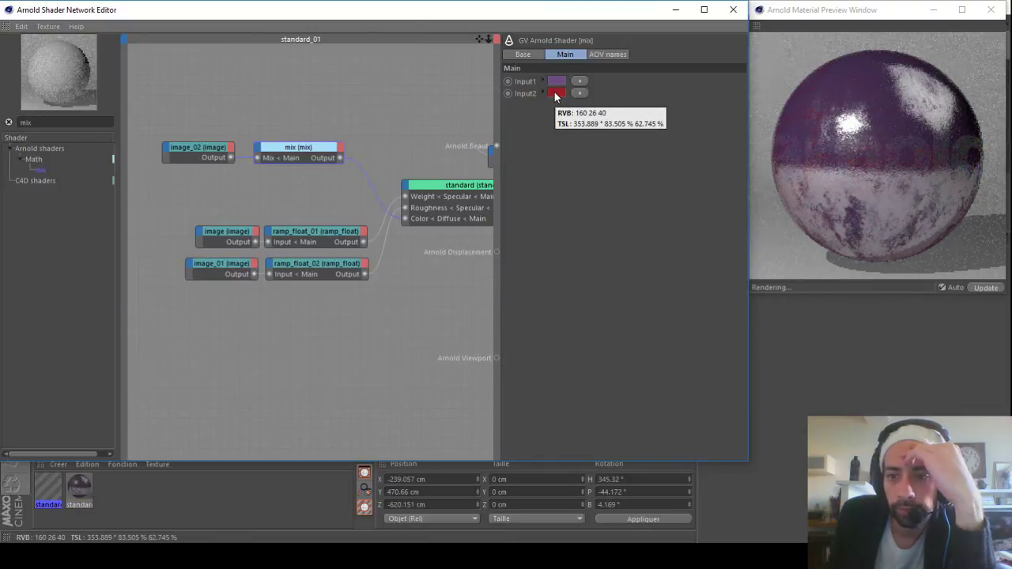
Step: Close the shader network editor and material preview, and apply the standard_01 material to the Extrusion contrôlée object
left_click(732, 9)
left_click(991, 10)
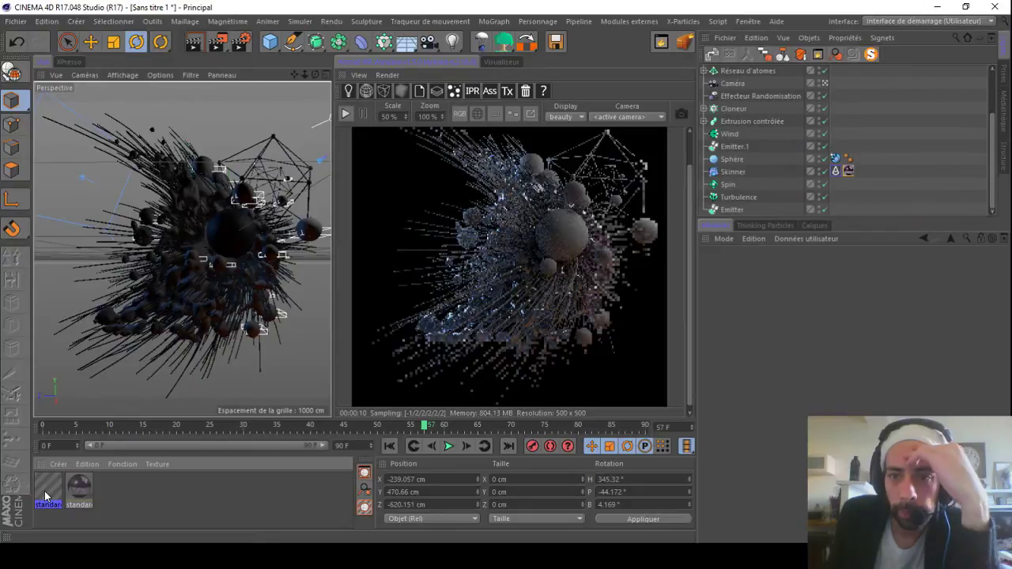
left_click_drag(45, 497, 743, 123)
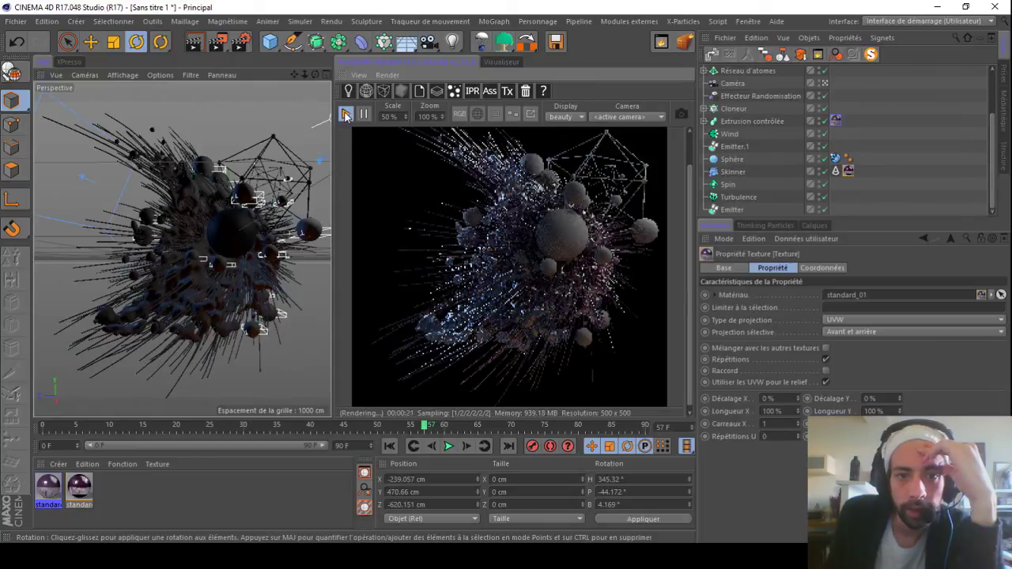
Step: Duplicate the standard_01 material in the material manager
left_click(42, 496)
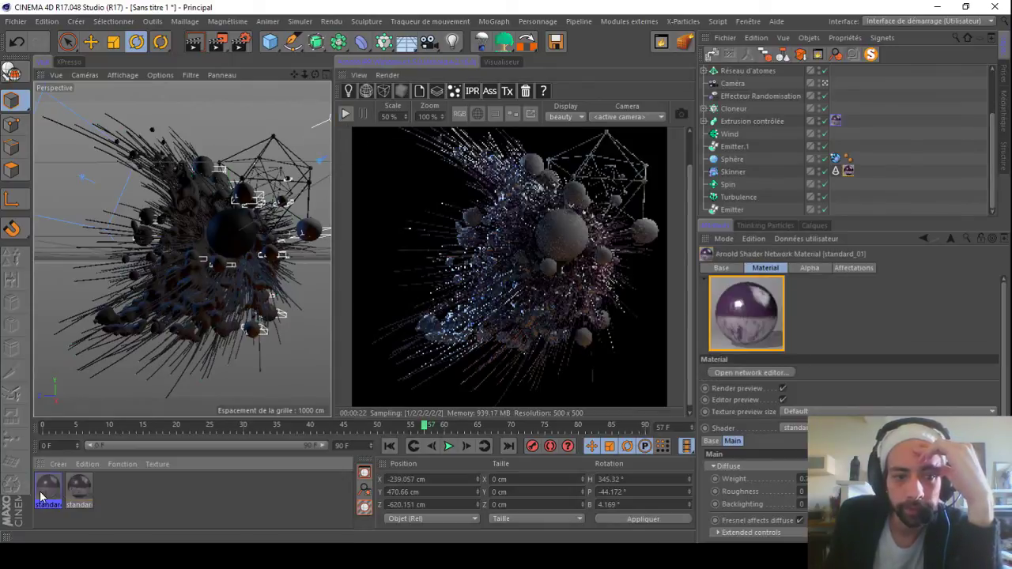
left_click_drag(42, 496, 133, 494, "ctrl")
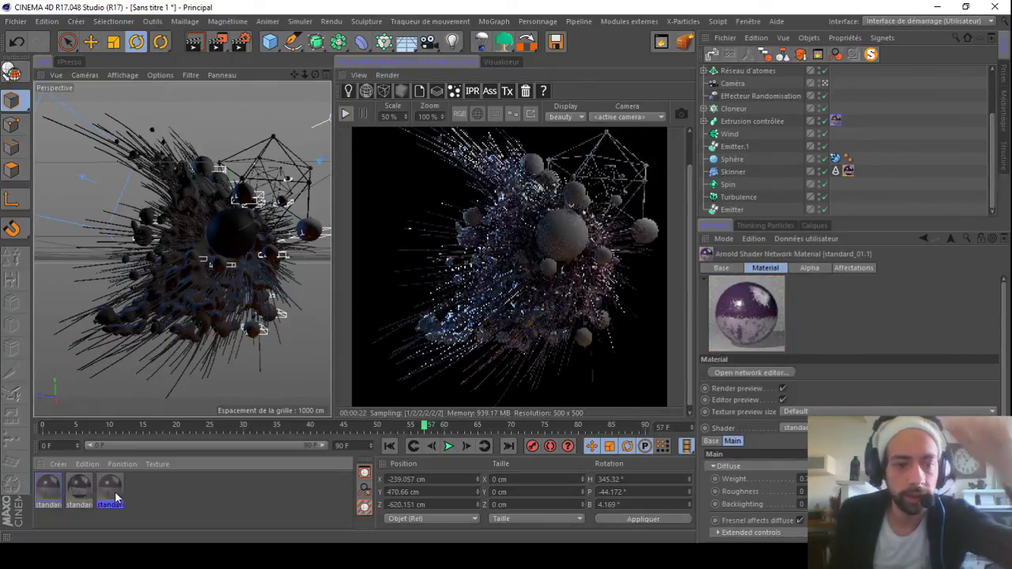
Step: Open the duplicated standard_01.1 material's shader network and set the mix node's Input1 colour to a dark blue of RGB 10, 21, 36
double_click(114, 491)
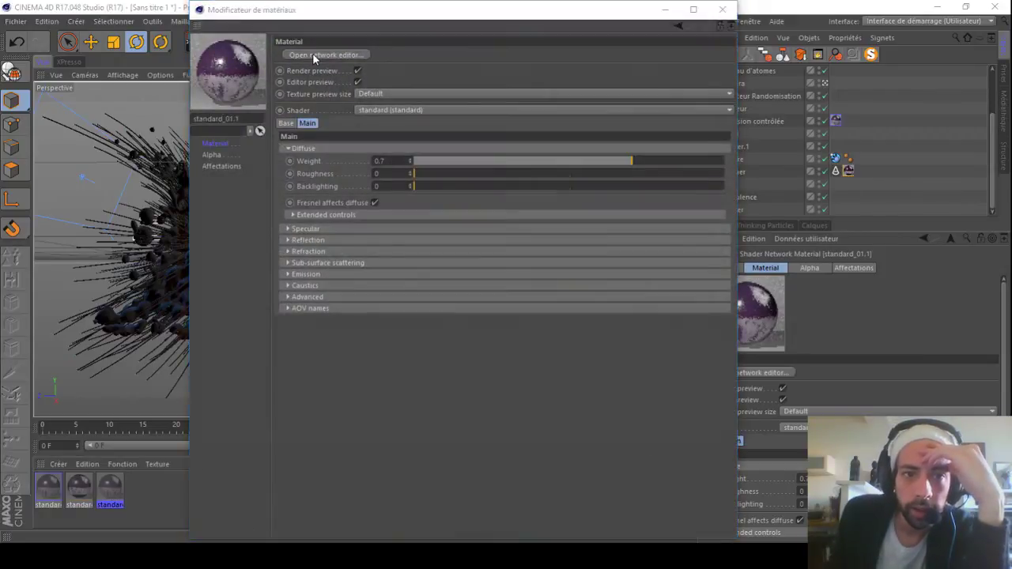
left_click(312, 53)
left_click(563, 80)
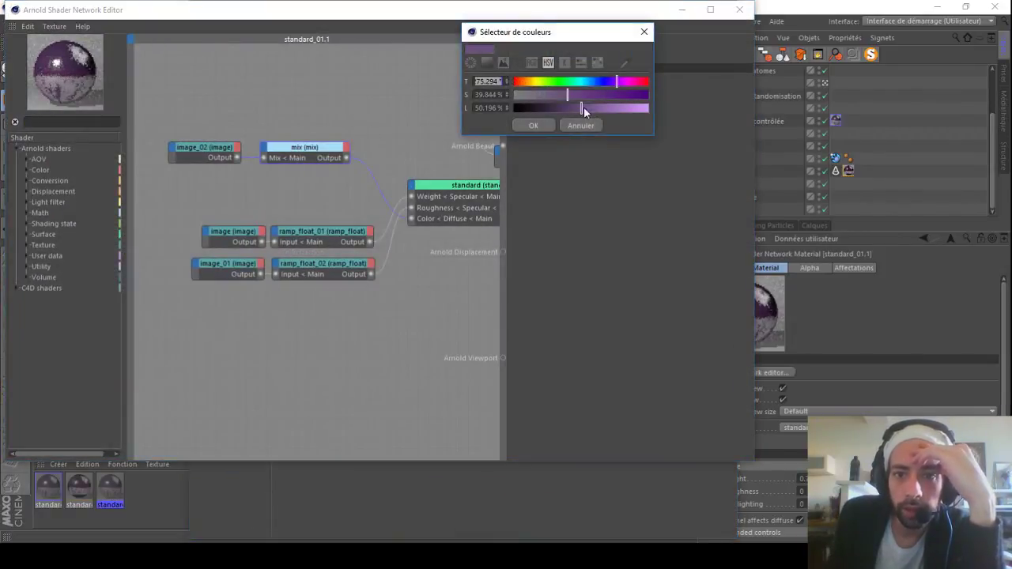
left_click(531, 63)
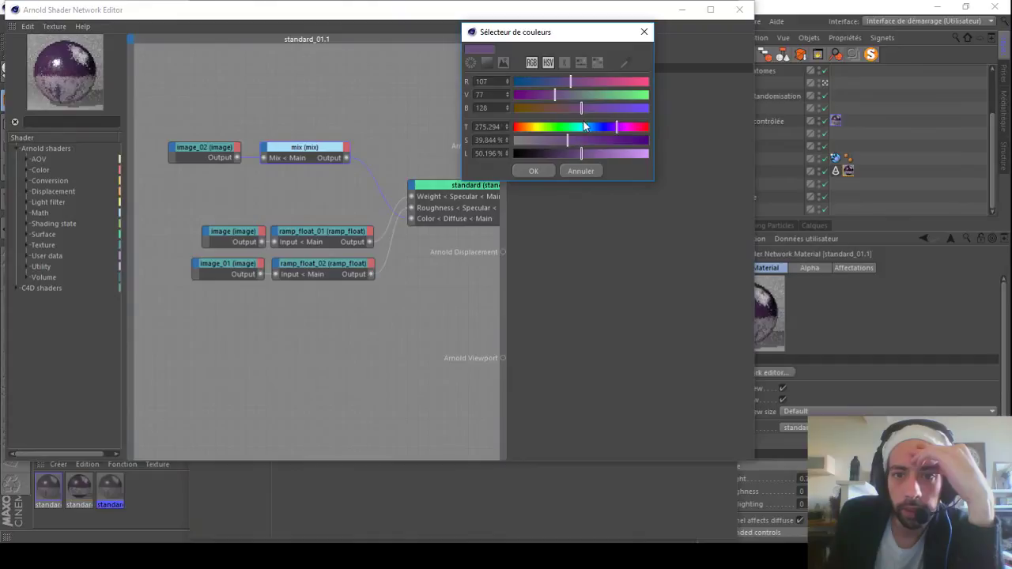
left_click_drag(561, 154, 532, 154)
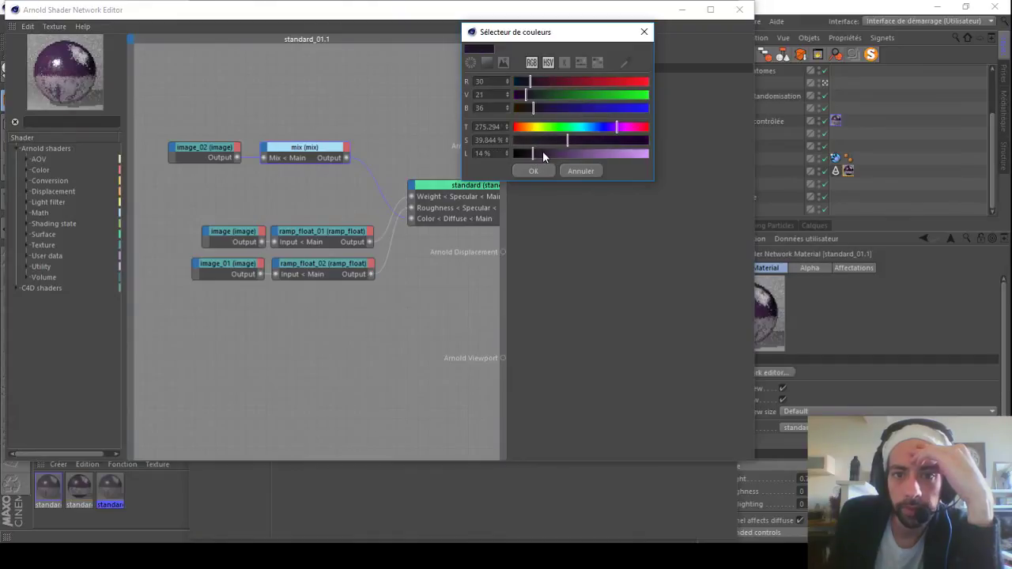
left_click_drag(530, 82, 520, 81)
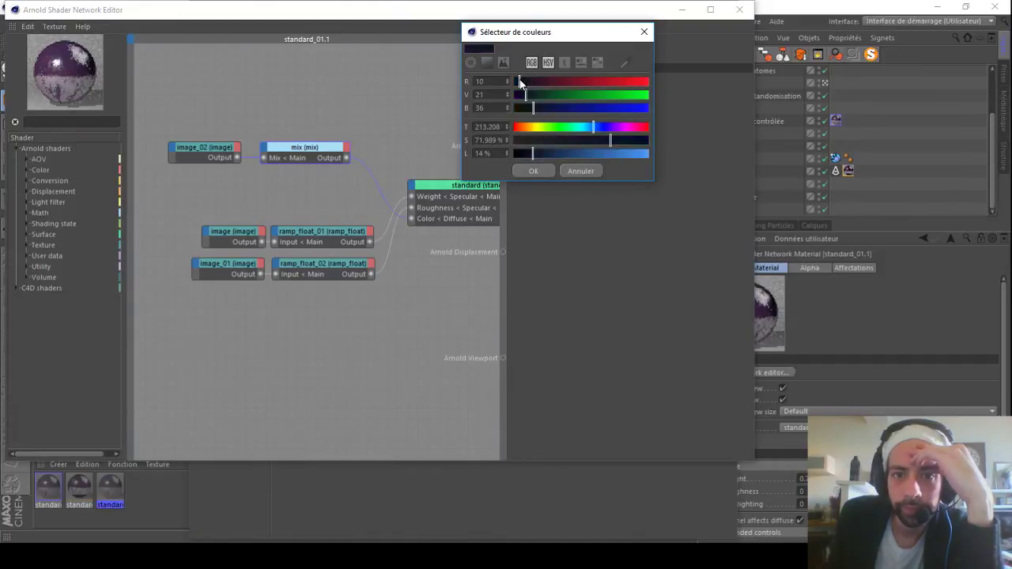
left_click(531, 171)
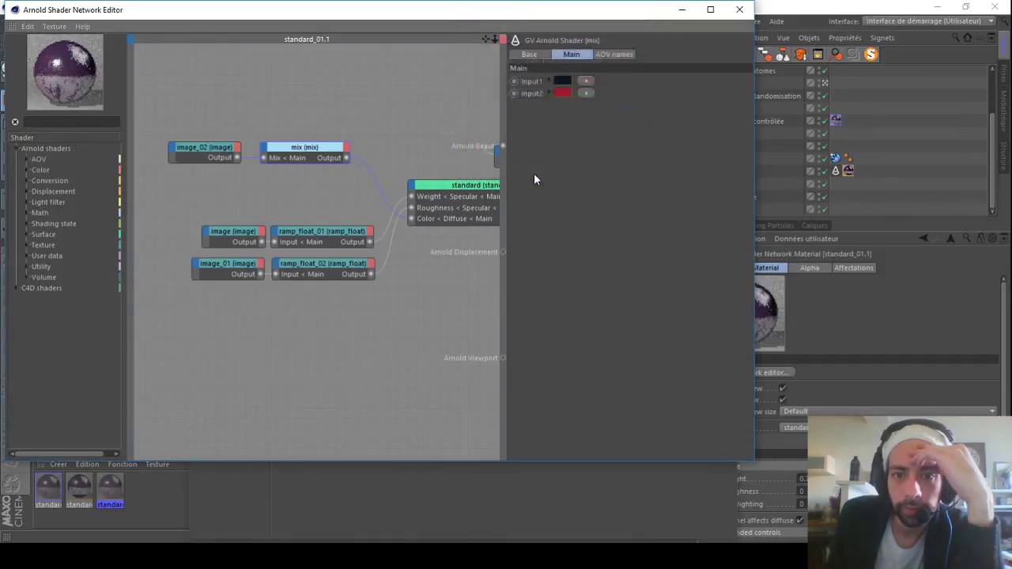
Step: Set the mix node's Input2 colour to a very dark red of RGB 50, 15, 26, and close the material's editor windows
left_click(562, 94)
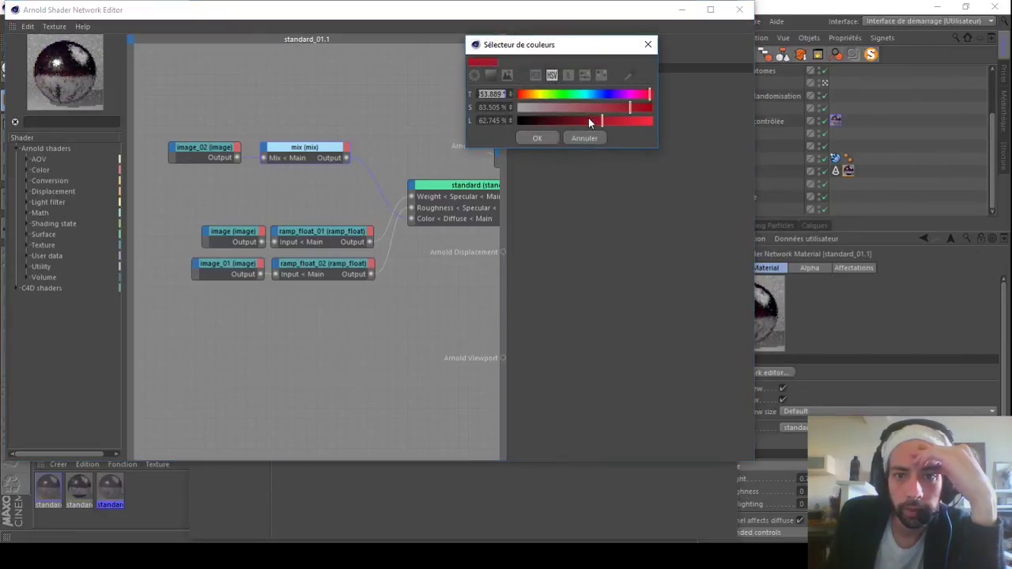
left_click(535, 75)
left_click_drag(580, 95, 564, 94)
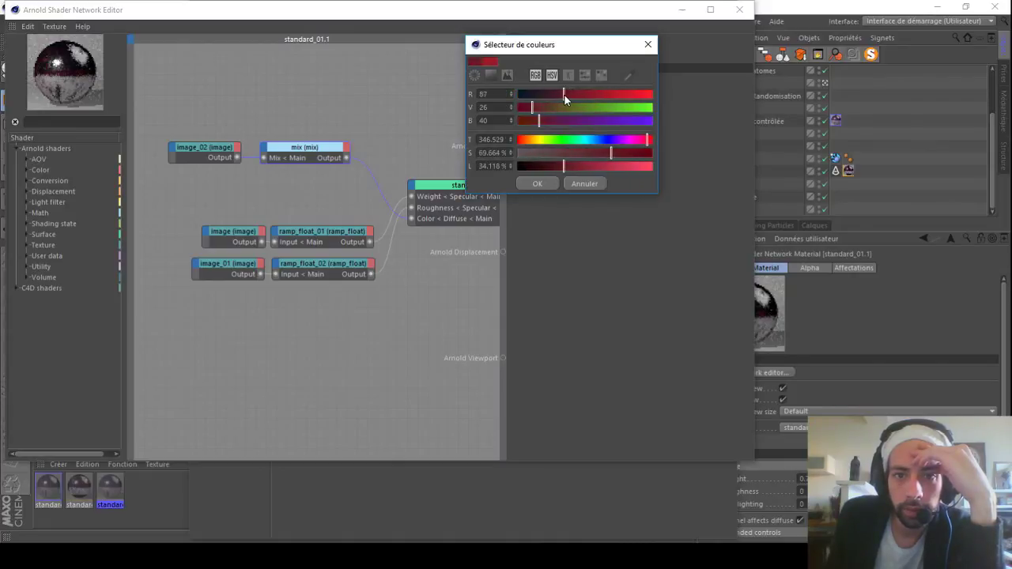
left_click(551, 166)
left_click(577, 152)
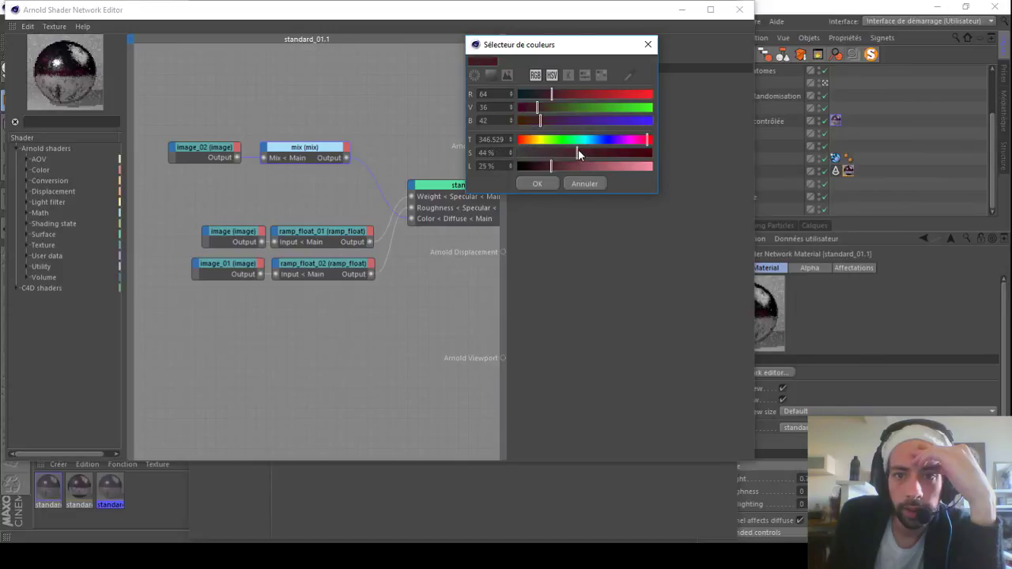
left_click(620, 153)
left_click(544, 94)
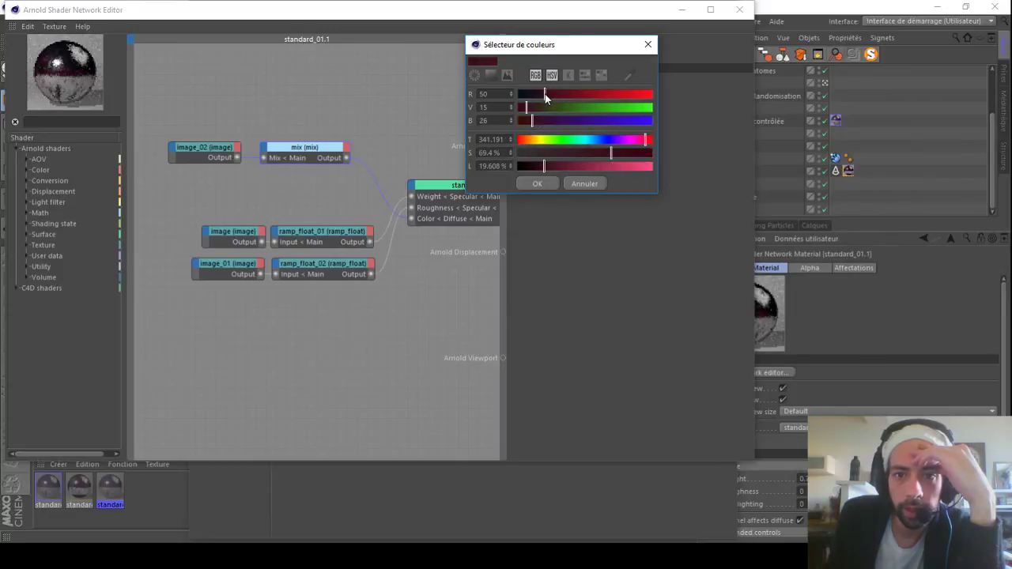
left_click(540, 180)
left_click(740, 10)
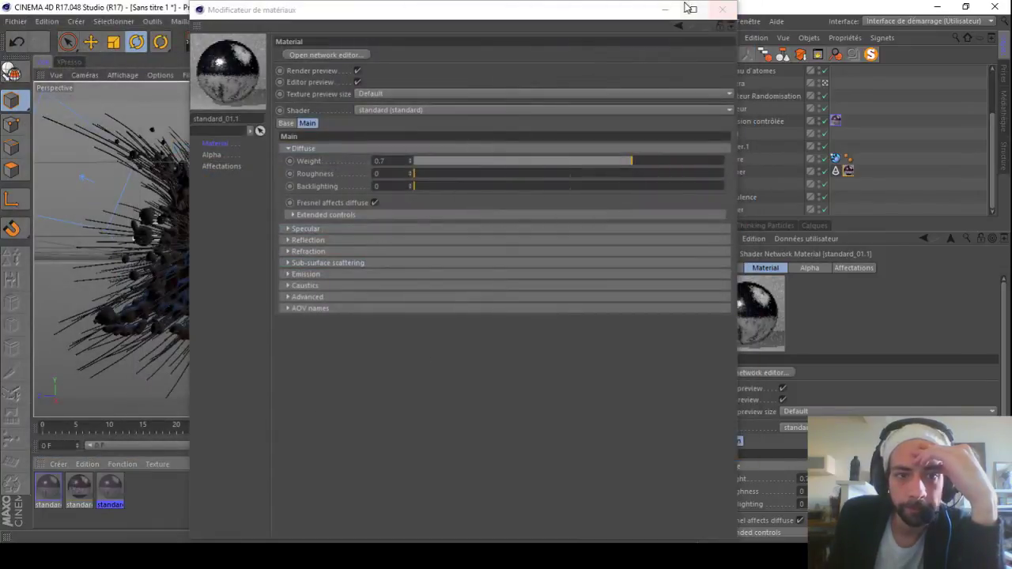
left_click(722, 9)
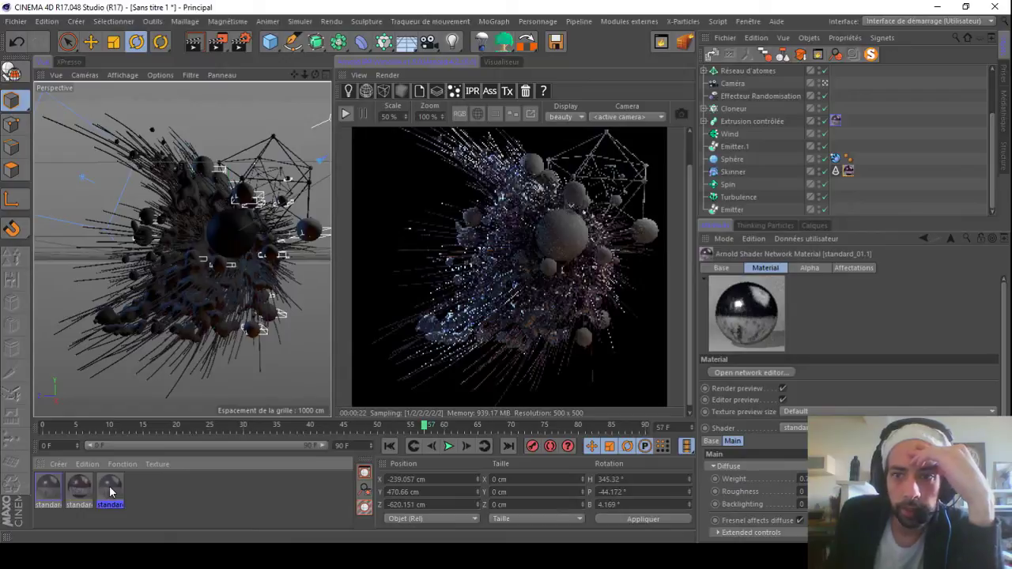
Step: Apply the standard_01.1 material to the Réseau d'atomes.1, Réseau d'atomes and Sphère objects
scroll(741, 114, "up", 3)
left_click_drag(742, 115, 738, 123)
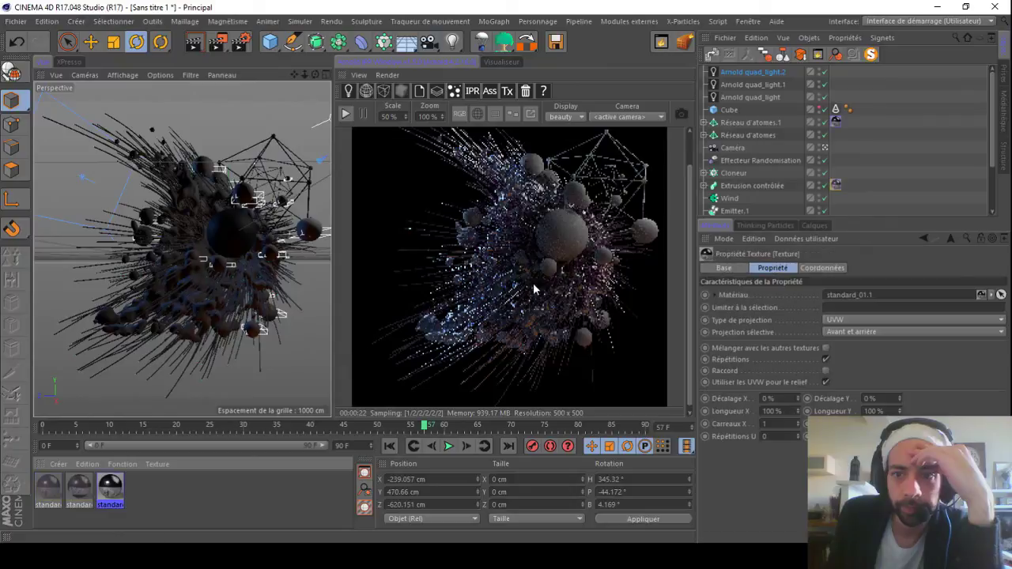
left_click_drag(116, 493, 749, 135)
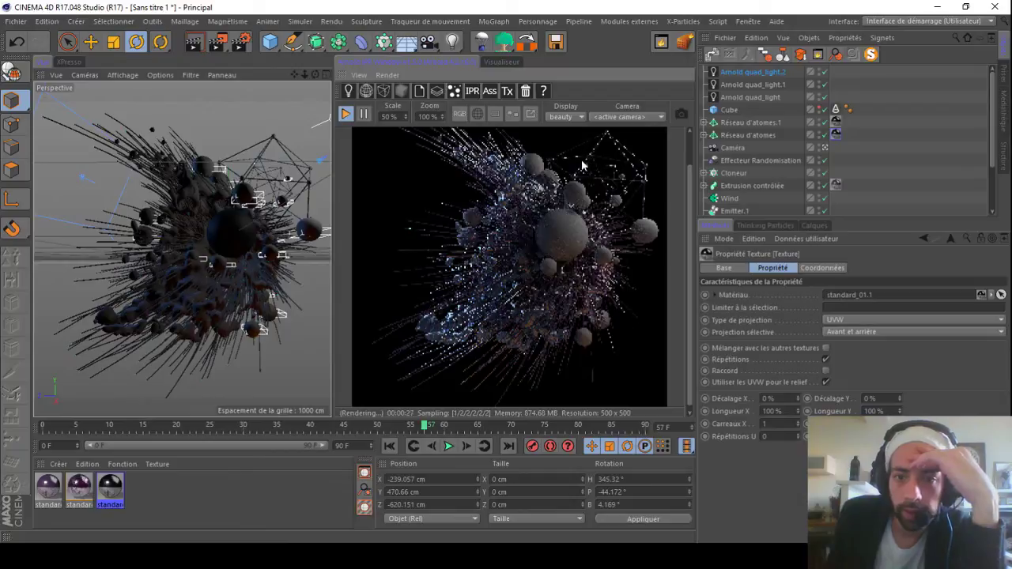
left_click(345, 114)
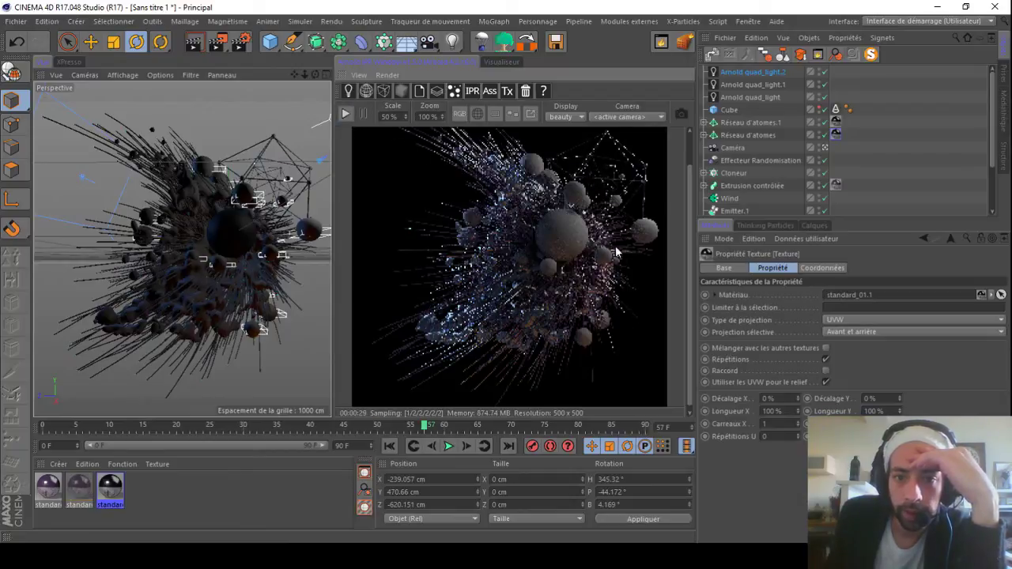
scroll(763, 178, "down", 3)
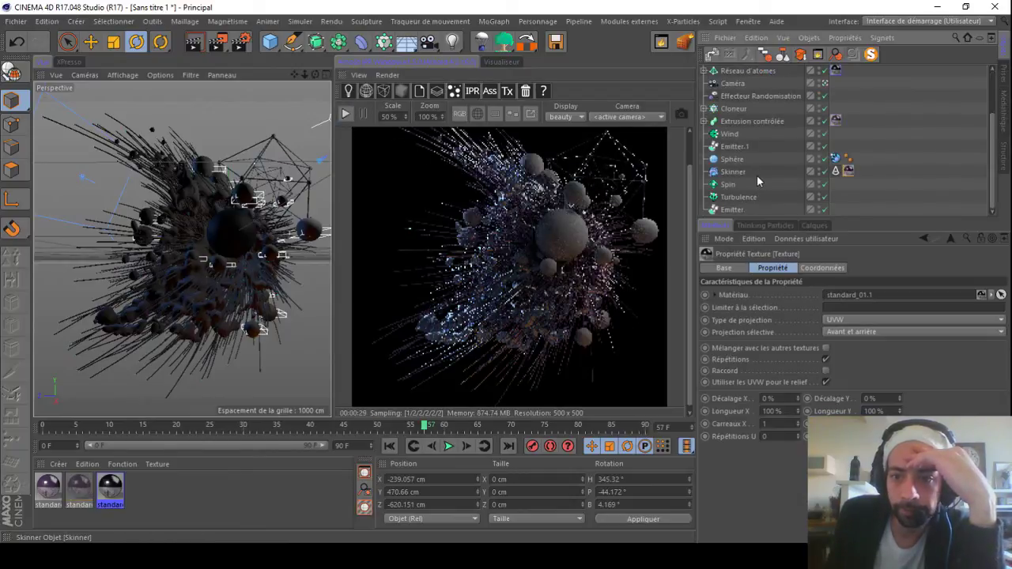
mouse_move(733, 159)
left_mouse_down()
mouse_move(738, 209)
mouse_move(731, 163)
left_mouse_up()
Step: Render only a region around the large central sphere and examine its new material up close
left_click(495, 114)
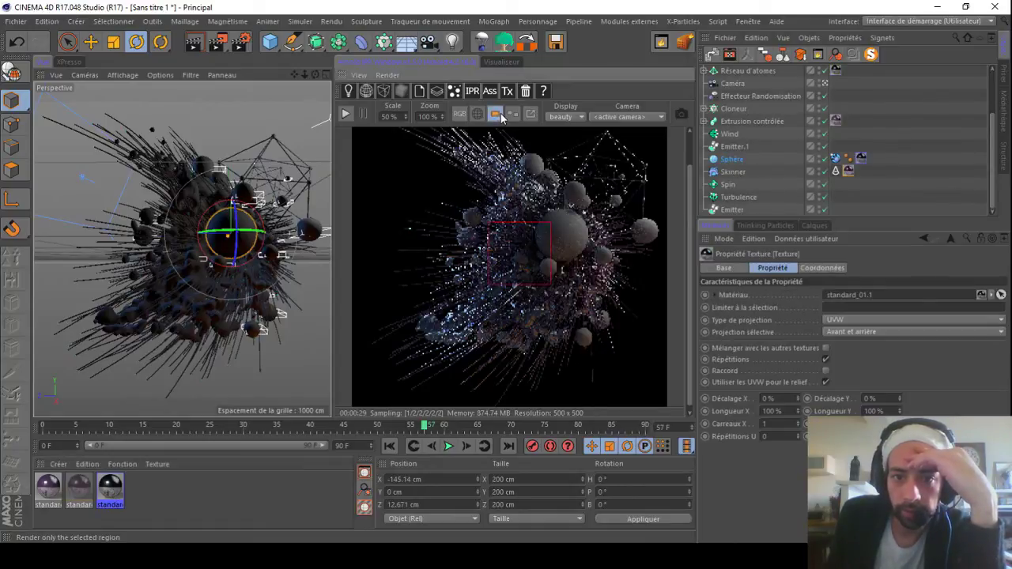
left_click_drag(519, 260, 561, 242)
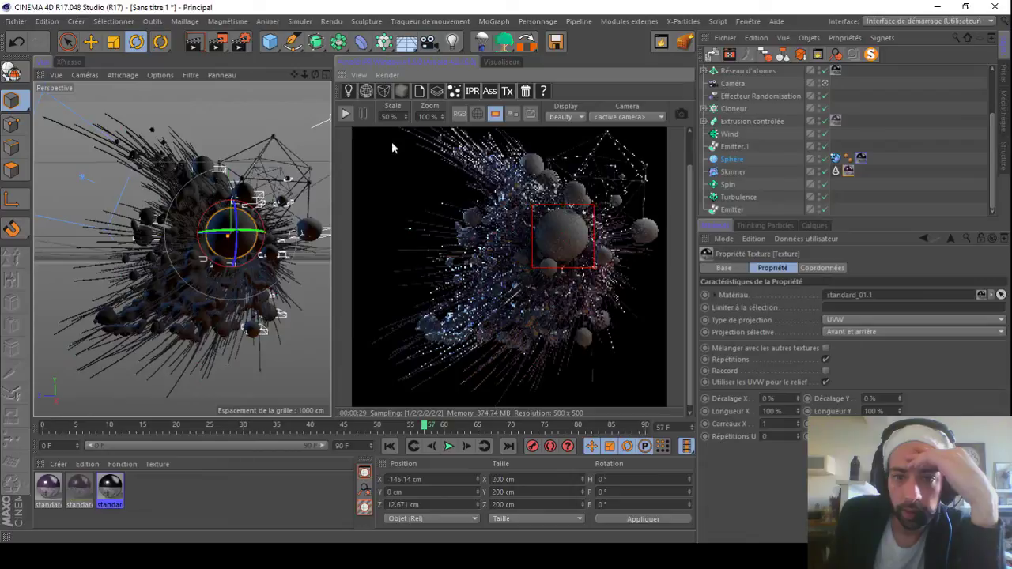
left_click(346, 113)
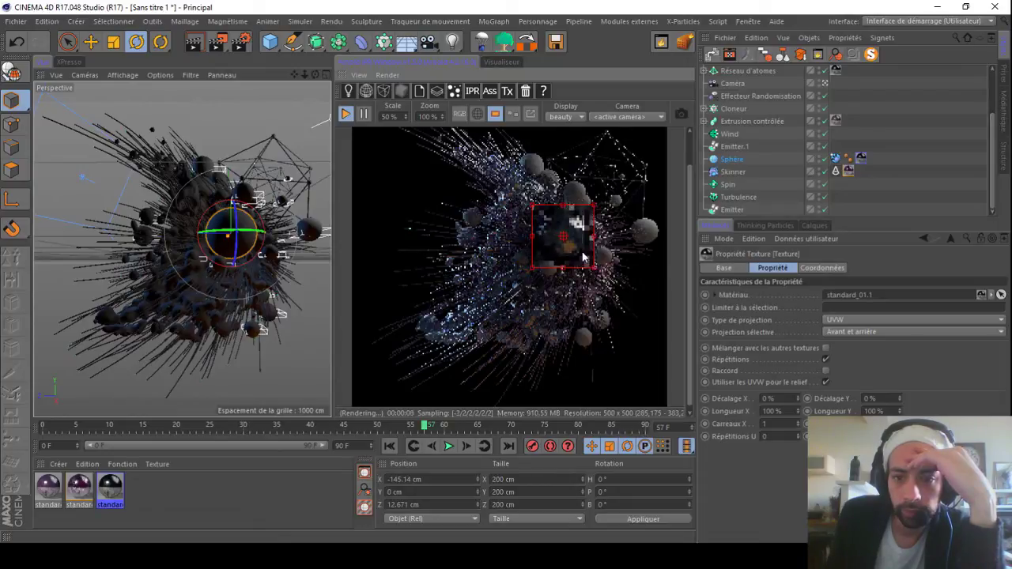
scroll(615, 269, "up", 1)
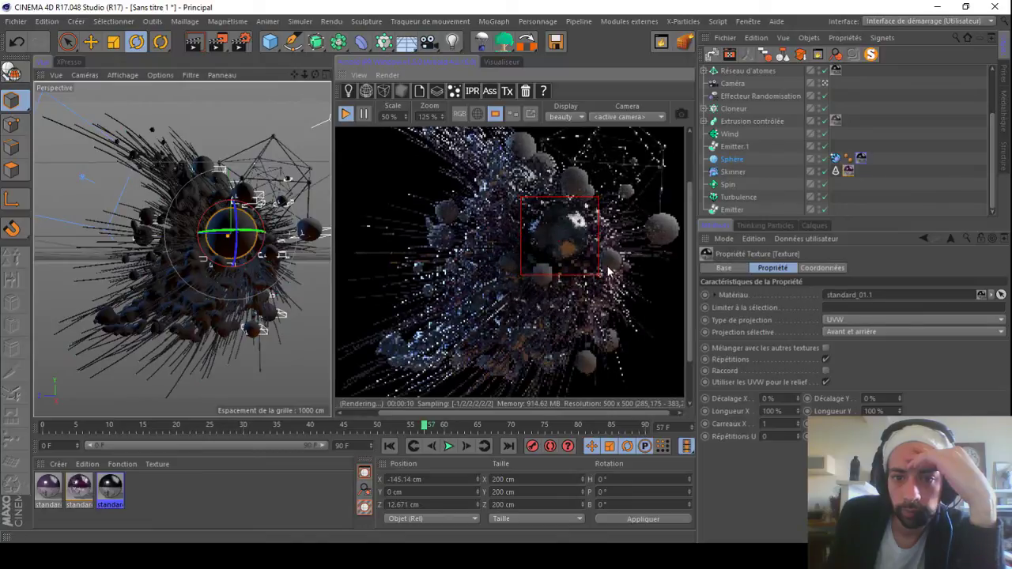
scroll(575, 258, "up", 2)
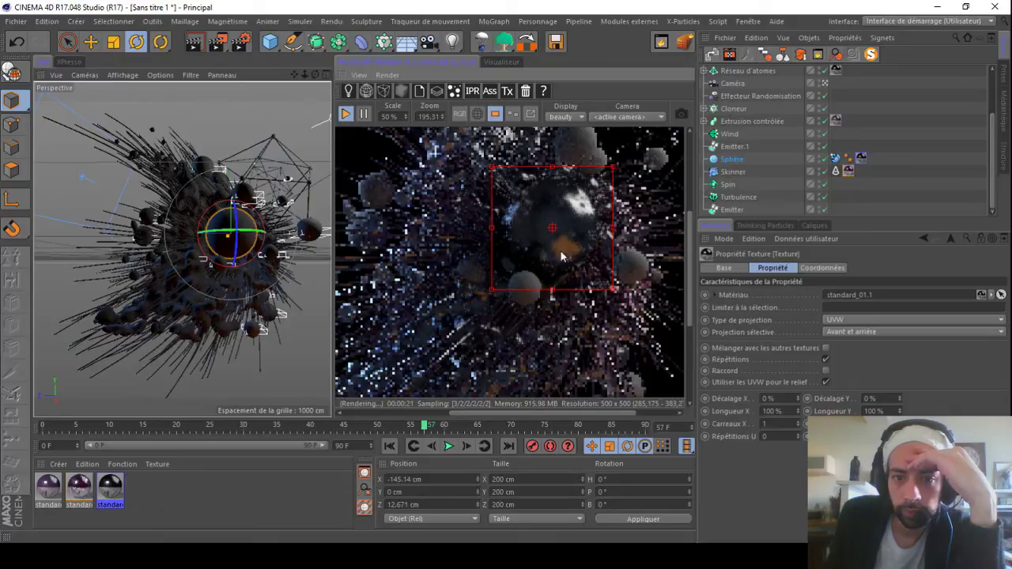
scroll(450, 234, "down", 3)
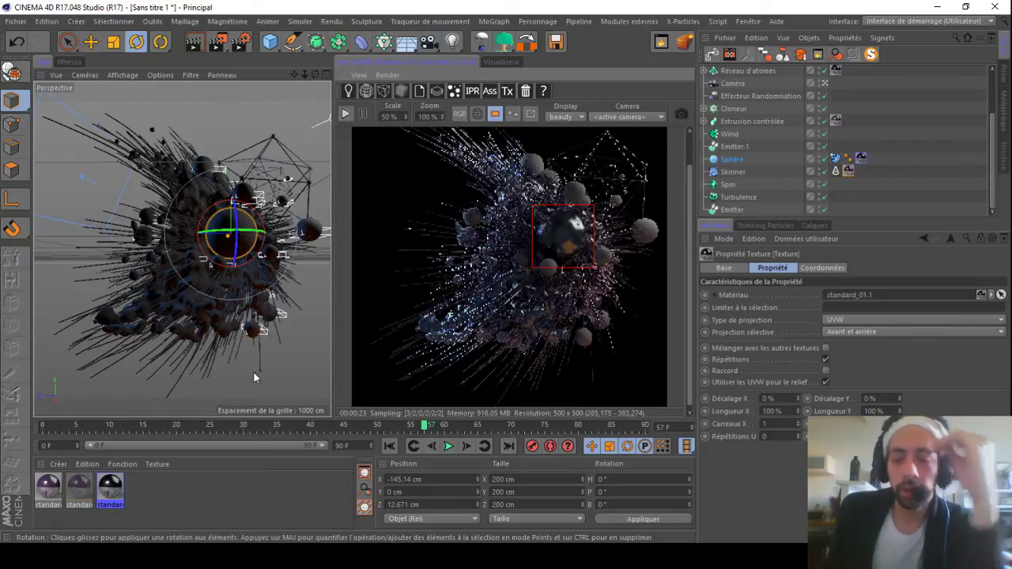
Step: Create a new Arnold standard surface material and open its shader network, shifting the standard node towards the Arnold Beauty output
left_click(58, 464)
mouse_move(104, 373)
mouse_move(265, 386)
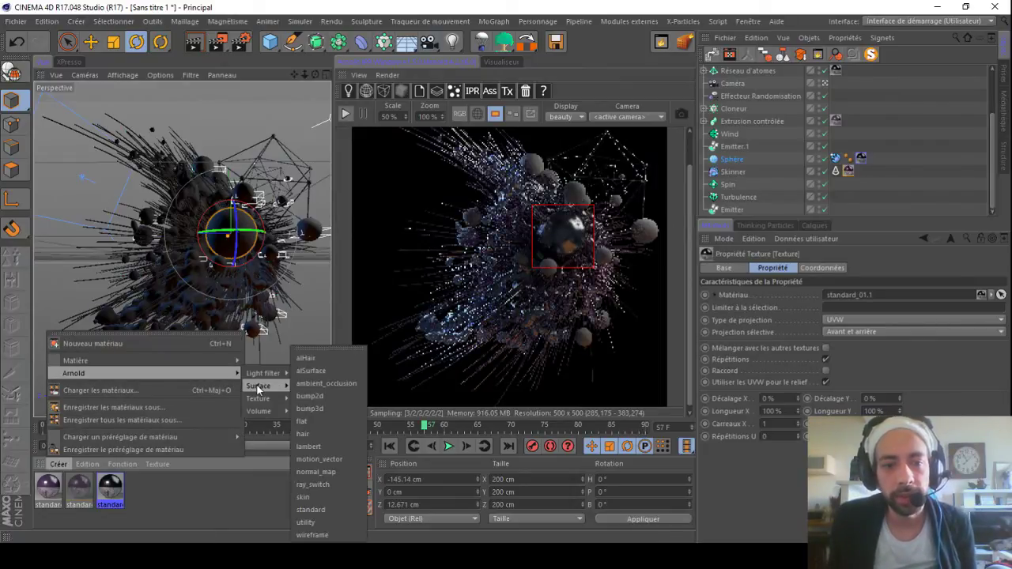
left_click(315, 510)
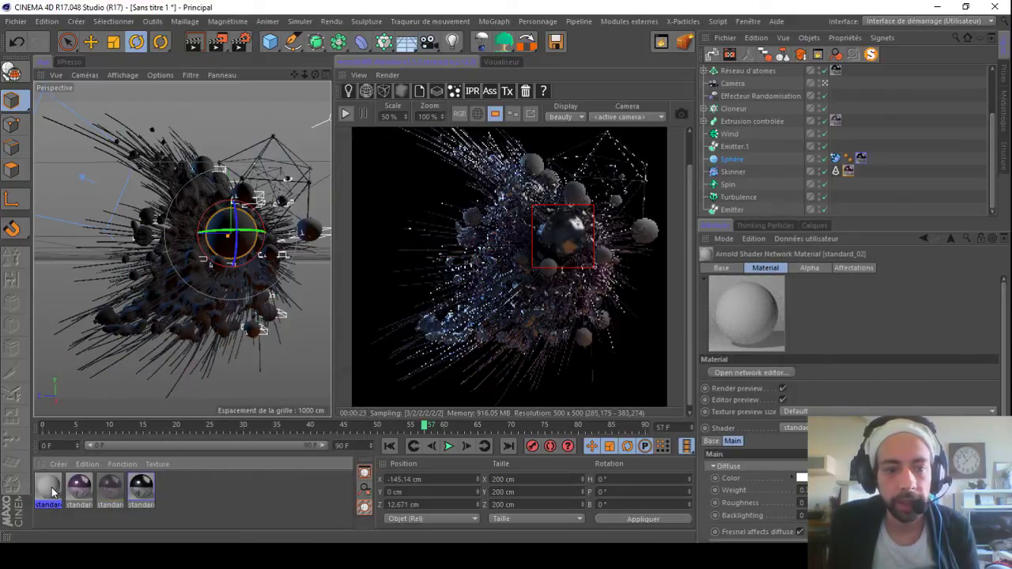
double_click(49, 486)
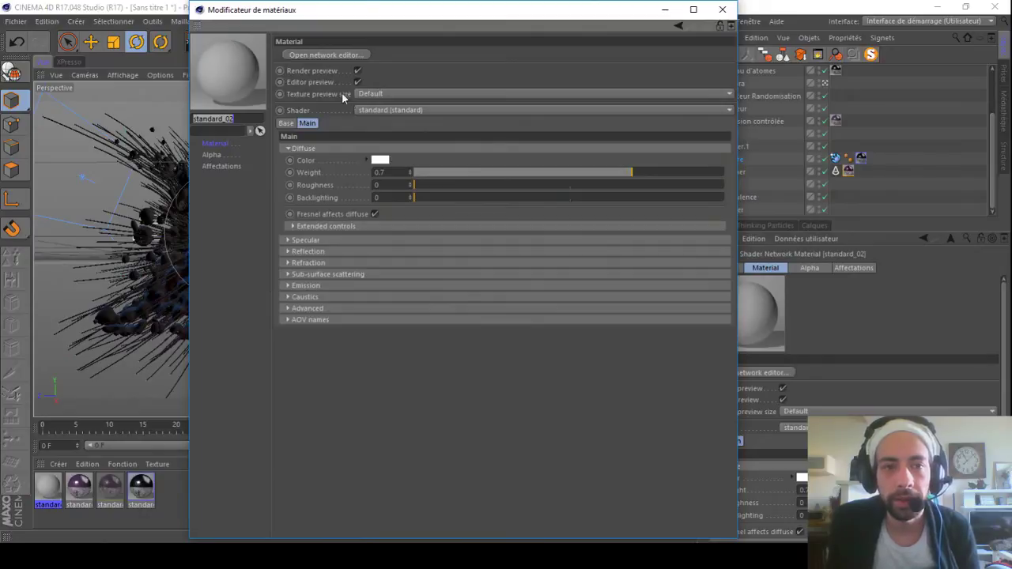
left_click(332, 52)
left_click_drag(349, 175, 401, 175)
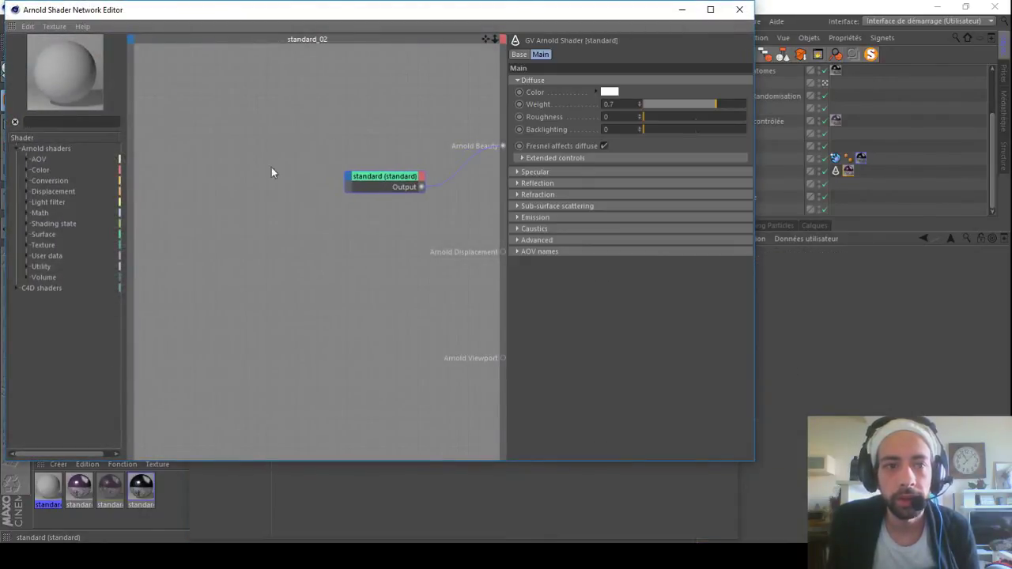
Step: Add a bump2d node, feed the standard node's output into its Shader input, and connect the bump2d output to Arnold Beauty
left_click(59, 123)
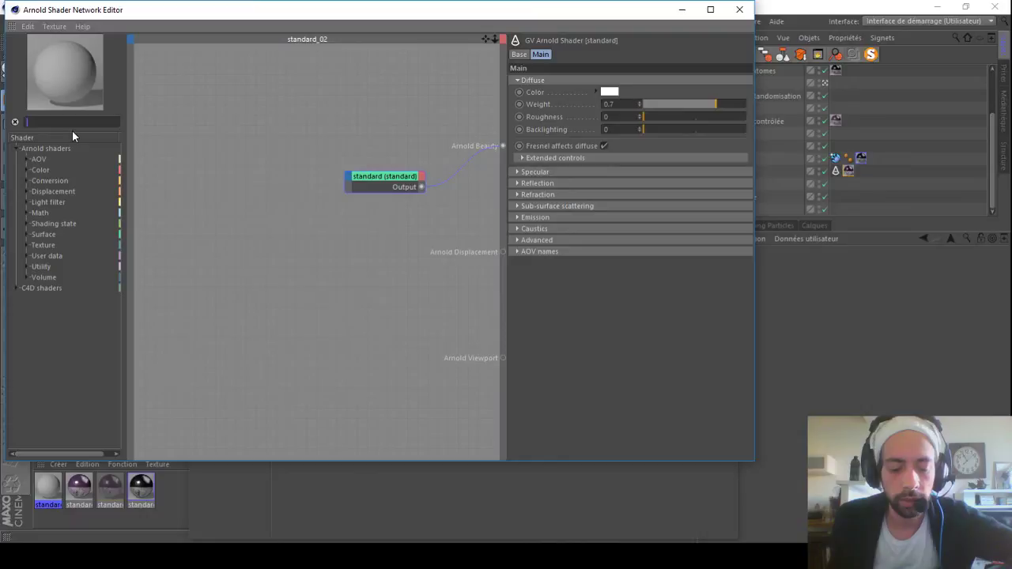
type("bump")
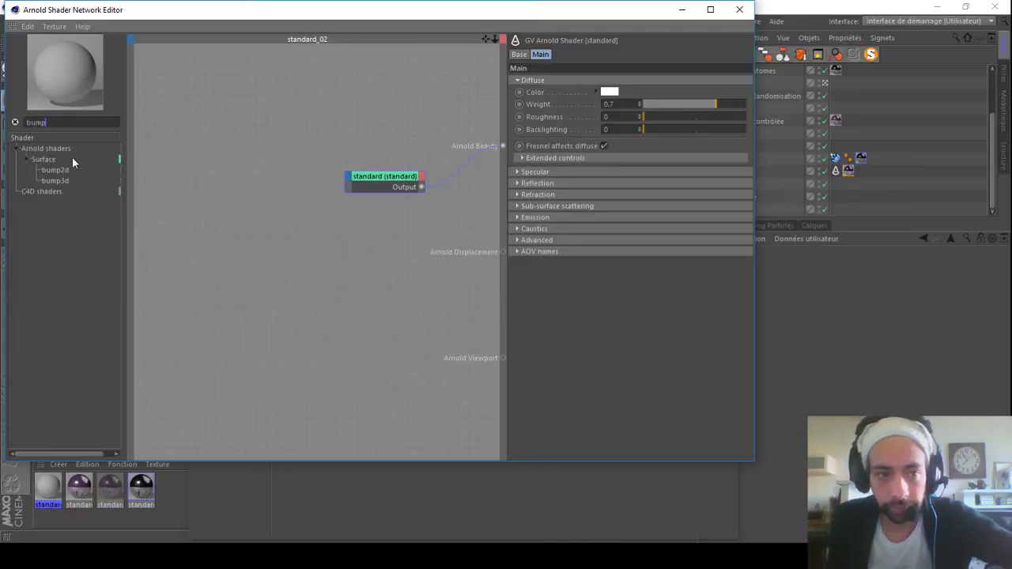
left_click_drag(56, 169, 467, 198)
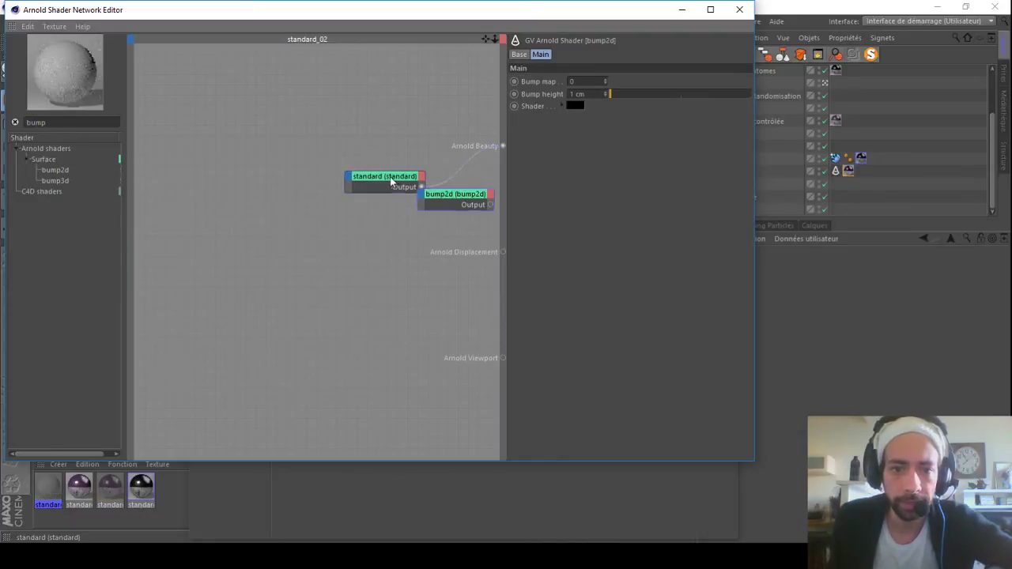
left_click_drag(401, 182, 343, 187)
left_click_drag(427, 199, 406, 186)
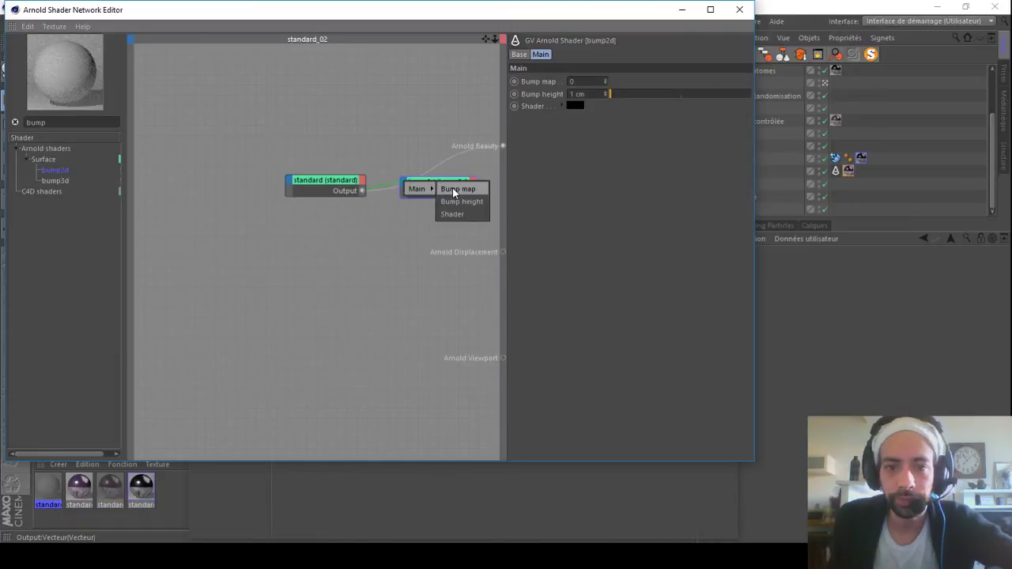
left_click(453, 214)
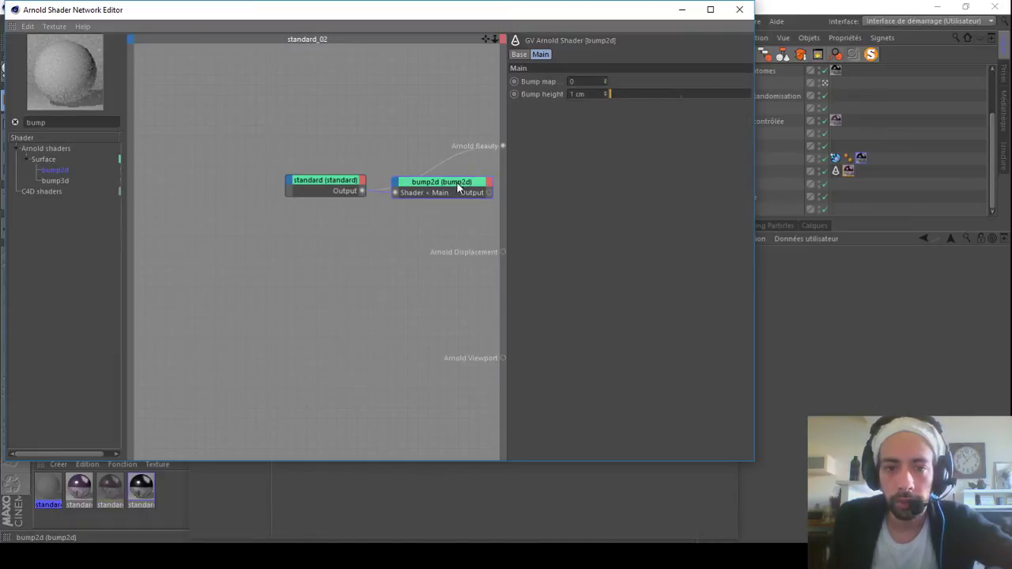
left_click_drag(503, 145, 503, 145)
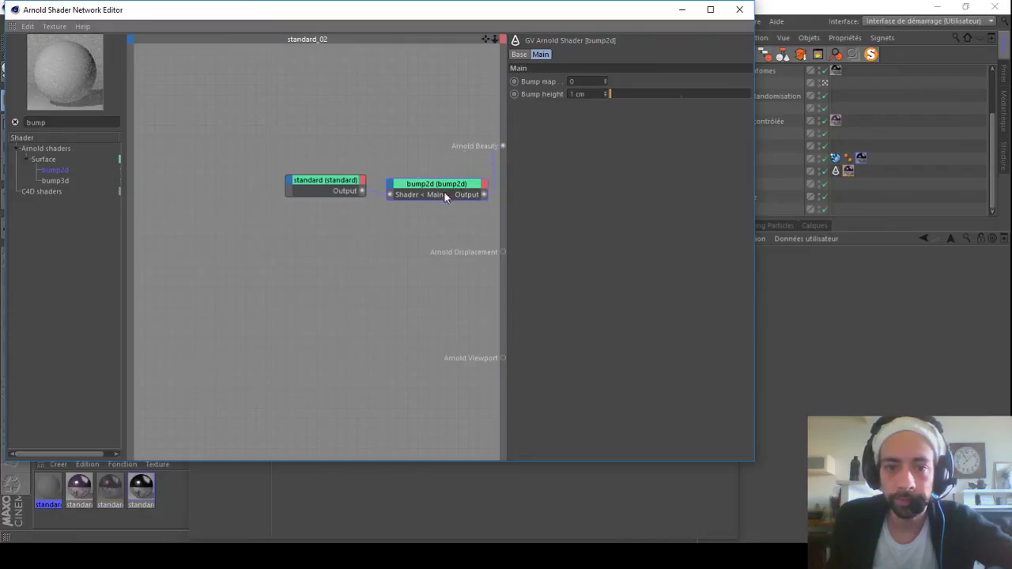
Step: Add a noise node below the standard node and set its scale to 25 on all three axes
key("BackSpace")
key("BackSpace")
key("BackSpace")
key("BackSpace")
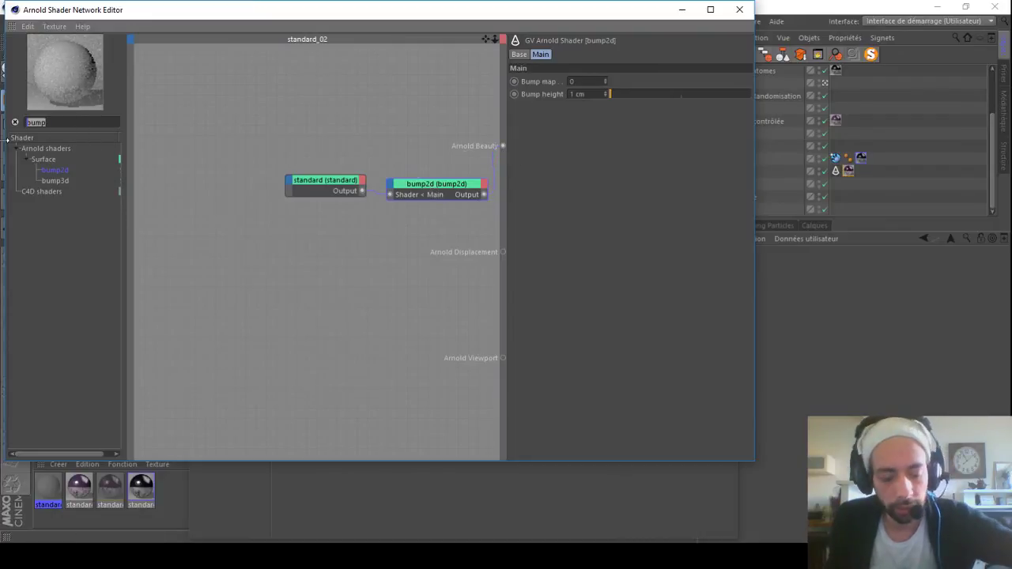
type("noi")
left_click_drag(47, 206, 357, 221)
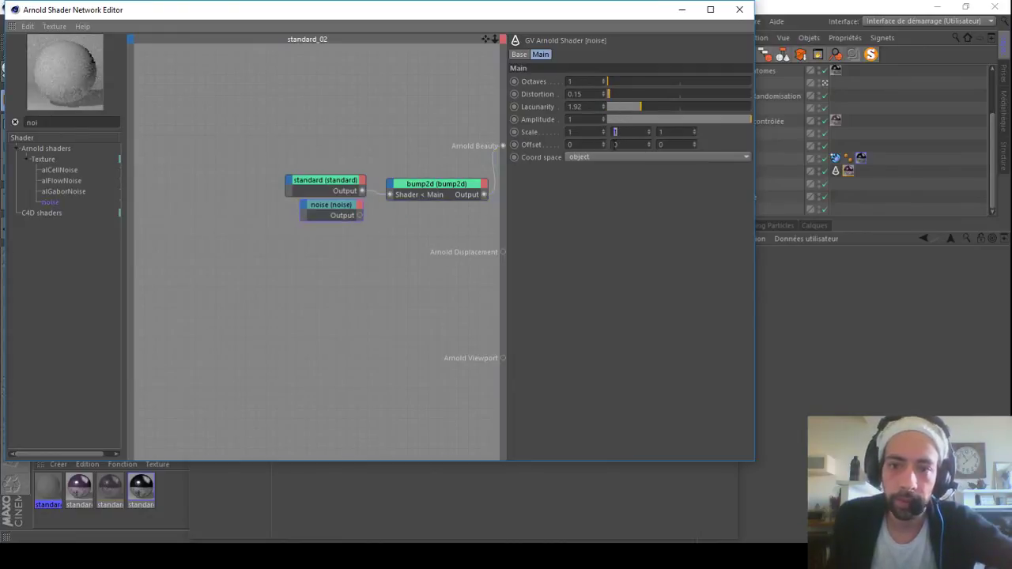
type("25")
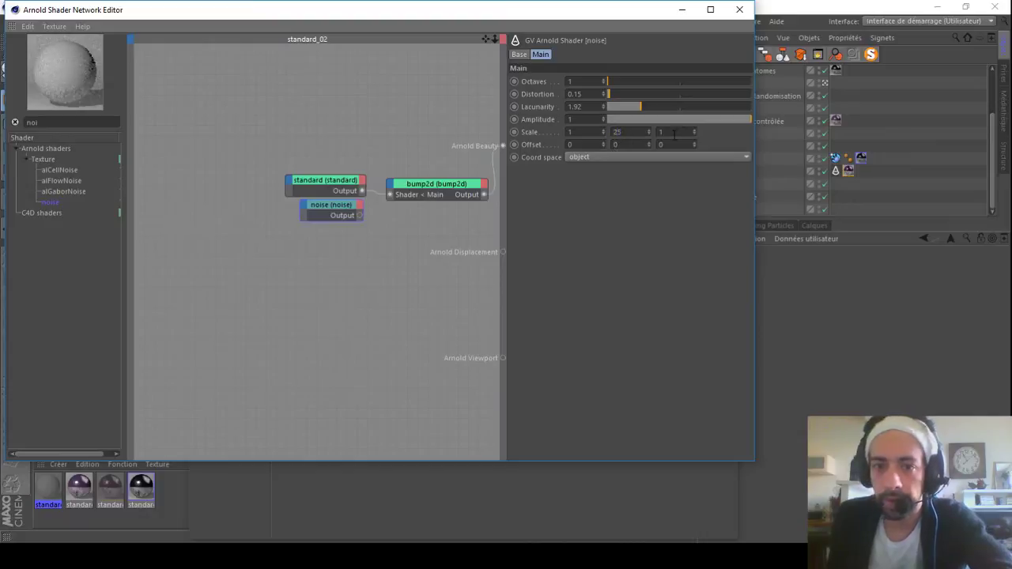
type("25")
key("Return")
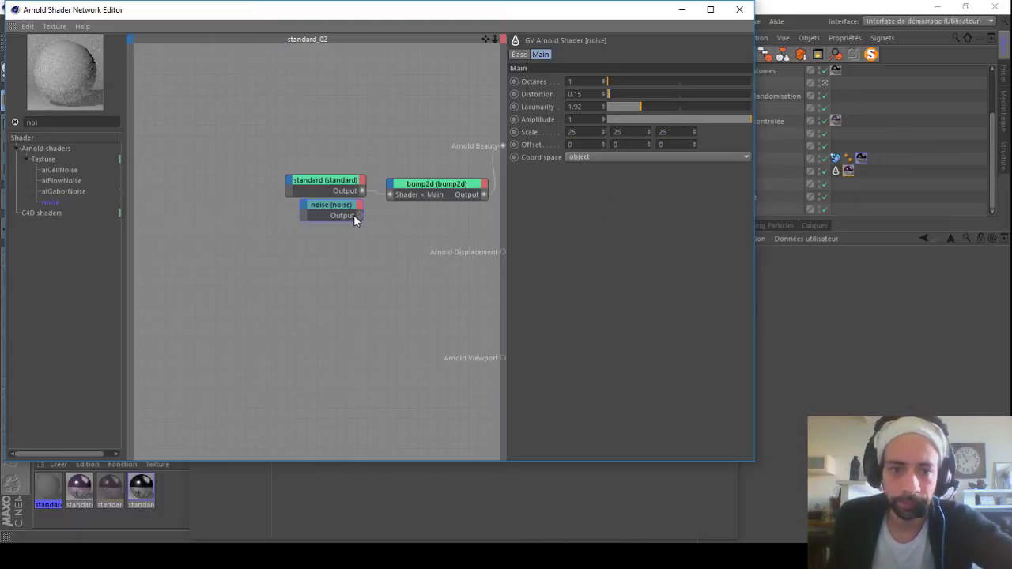
Step: Connect the noise node's output to the bump2d node's Bump map input and open the enlarged material preview
left_click(388, 188)
mouse_move(405, 192)
left_click(447, 197)
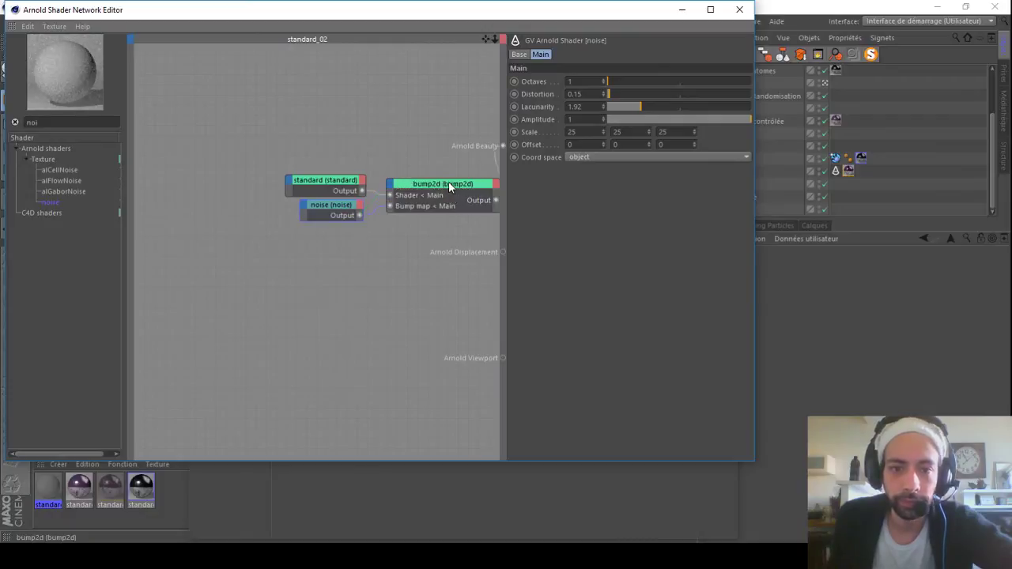
mouse_move(487, 39)
left_mouse_down()
mouse_move(518, 60)
mouse_move(471, 43)
left_mouse_up()
left_click(92, 75)
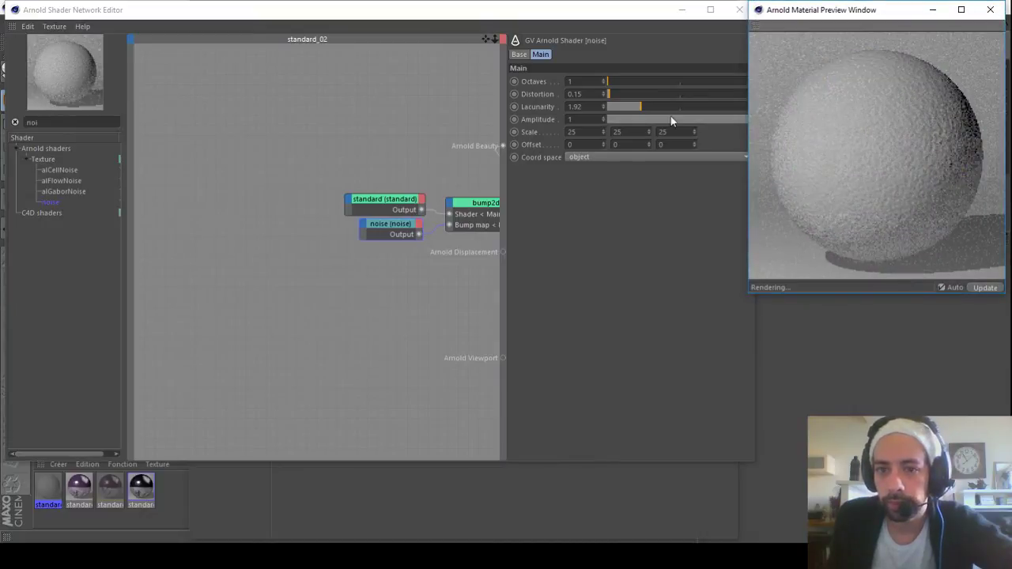
Step: Reduce the bump2d node's bump height, trying 0.1 cm and settling on 0.2 cm
left_click(466, 203)
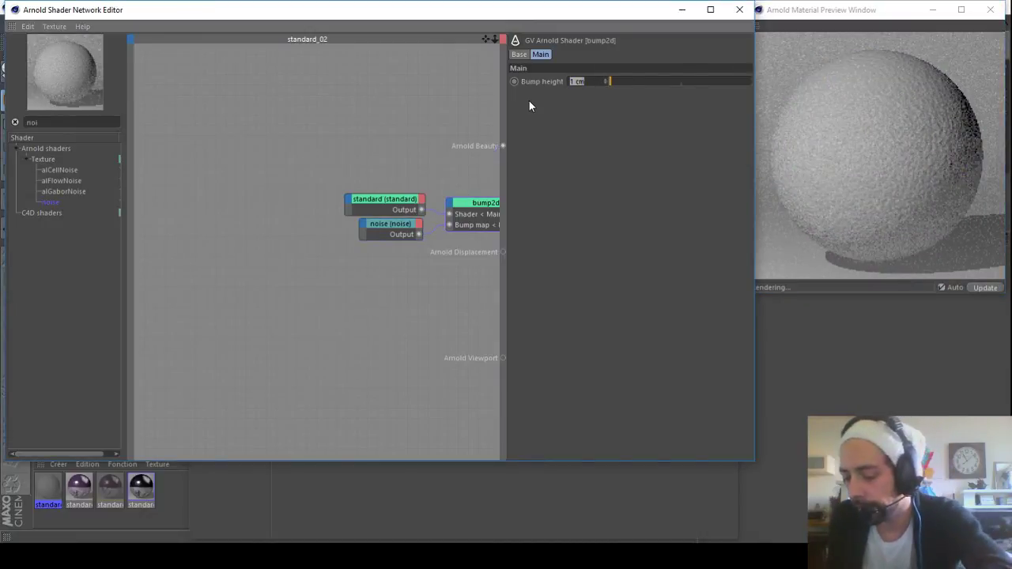
type("0.1")
key("Return")
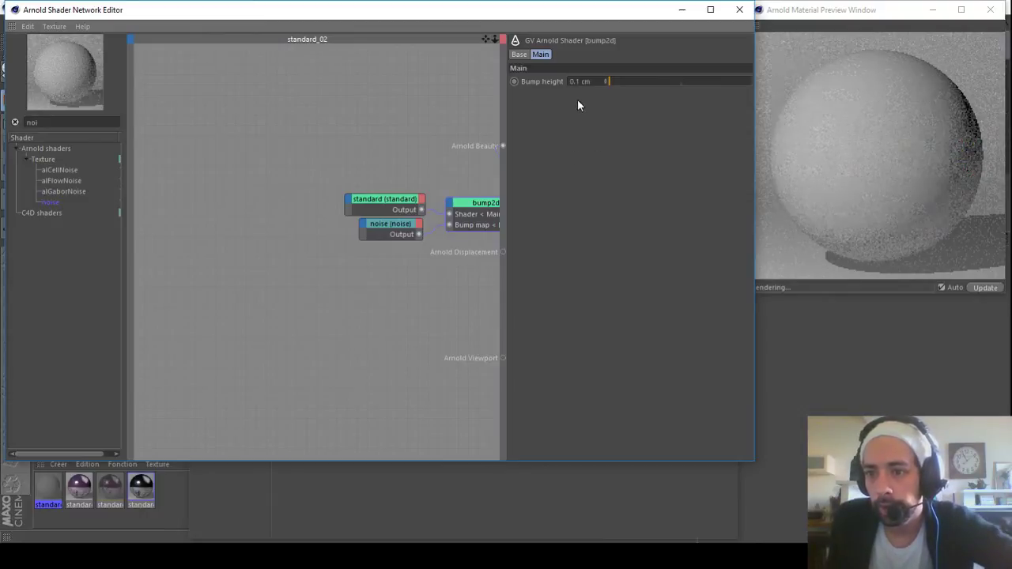
type("0.2")
key("Return")
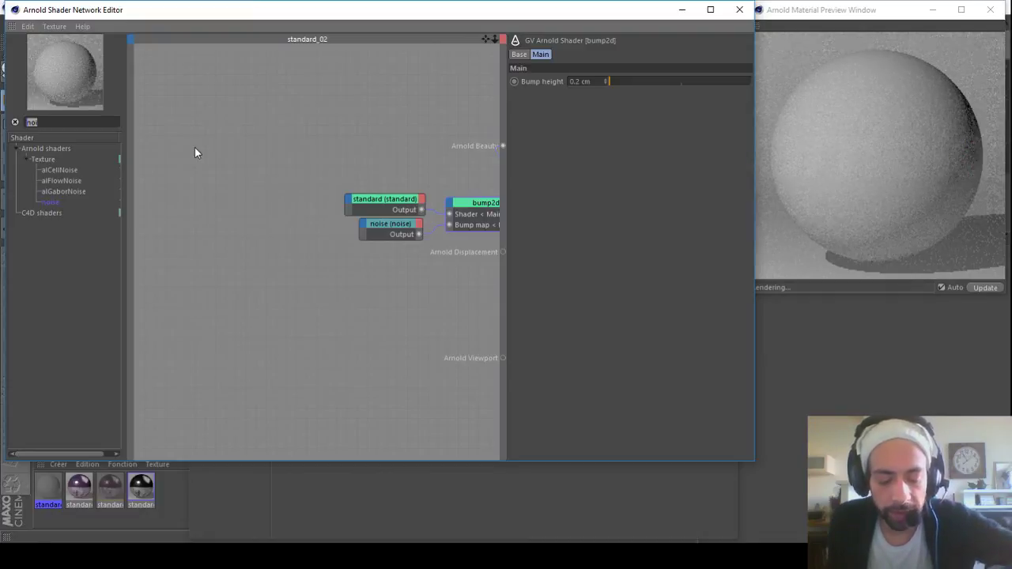
Step: Add a mix node and an image node loading the BW19 scratch texture, without copying the file into the project
type("mix")
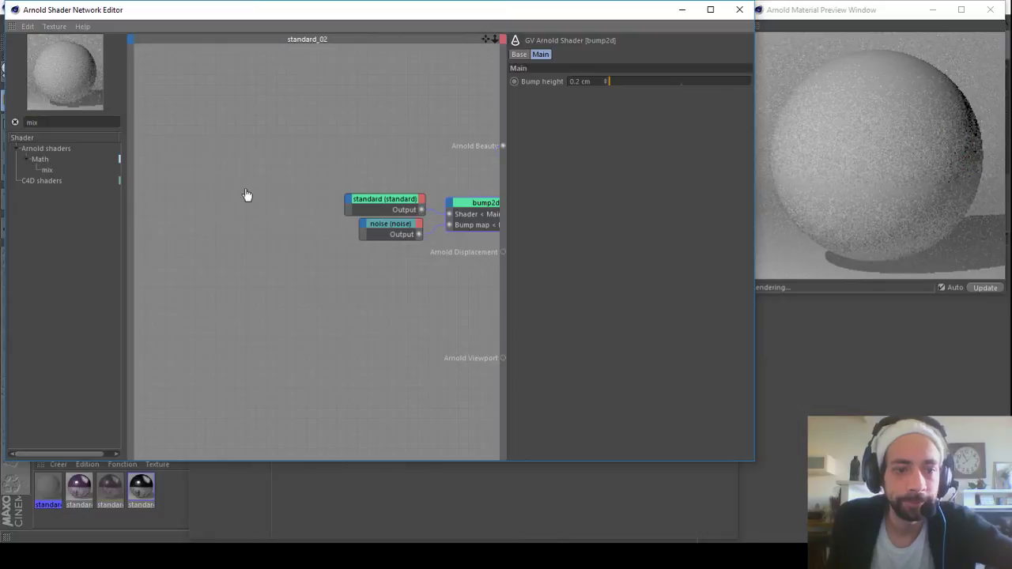
left_click_drag(247, 194, 252, 197)
type("im")
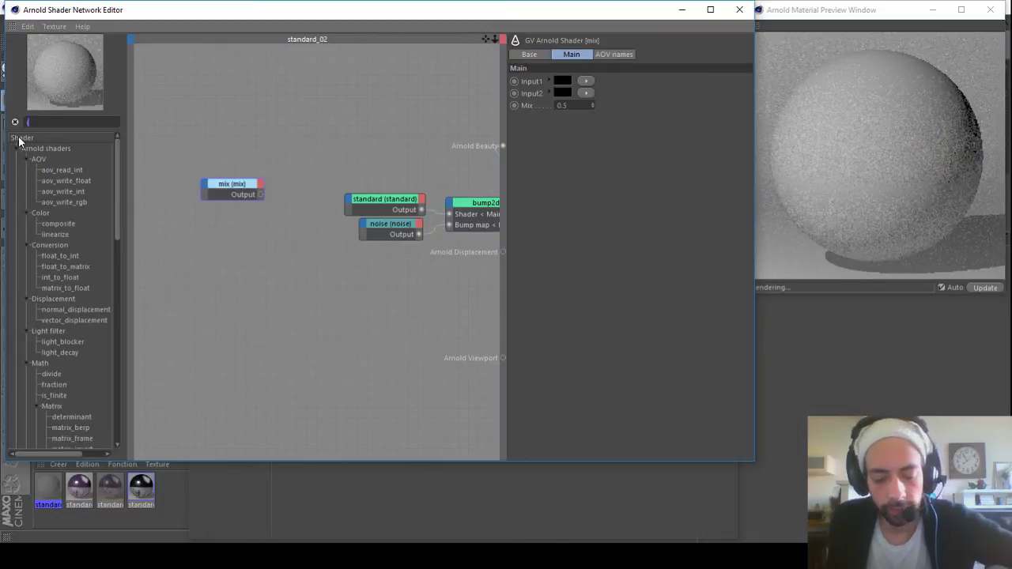
left_click_drag(167, 193, 180, 195)
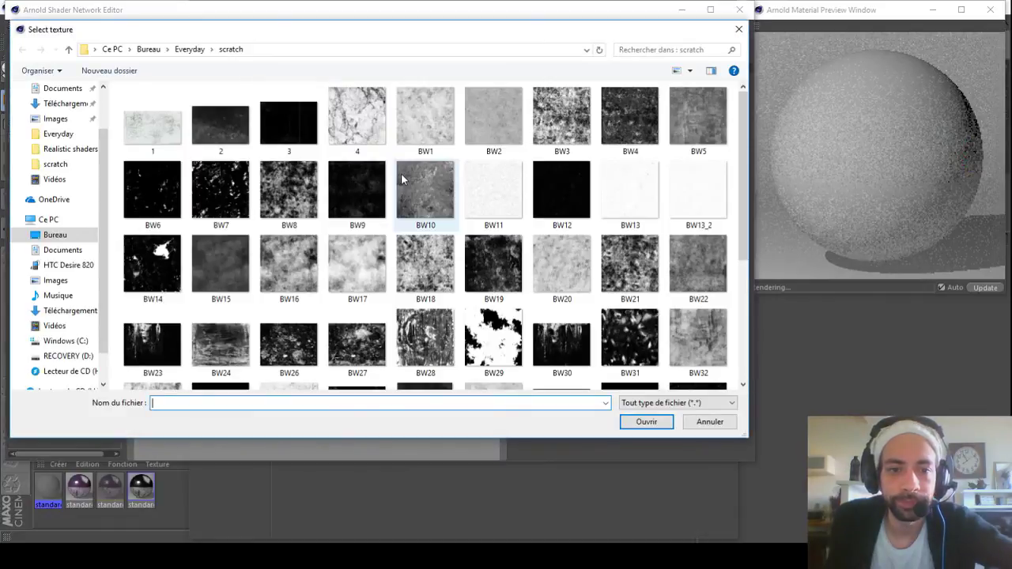
scroll(447, 216, "down", 3)
scroll(447, 214, "up", 3)
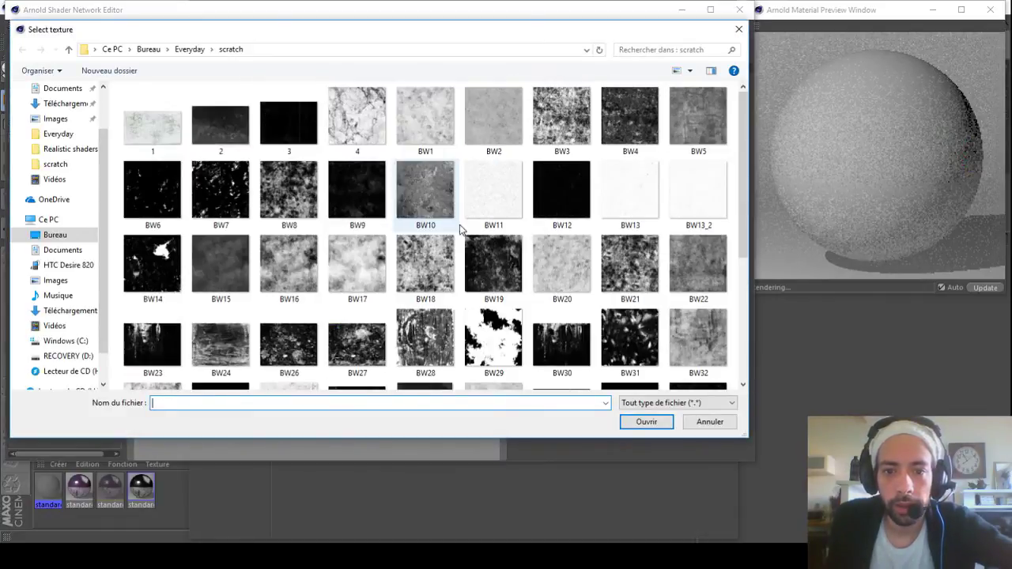
left_click(490, 260)
left_click(638, 419)
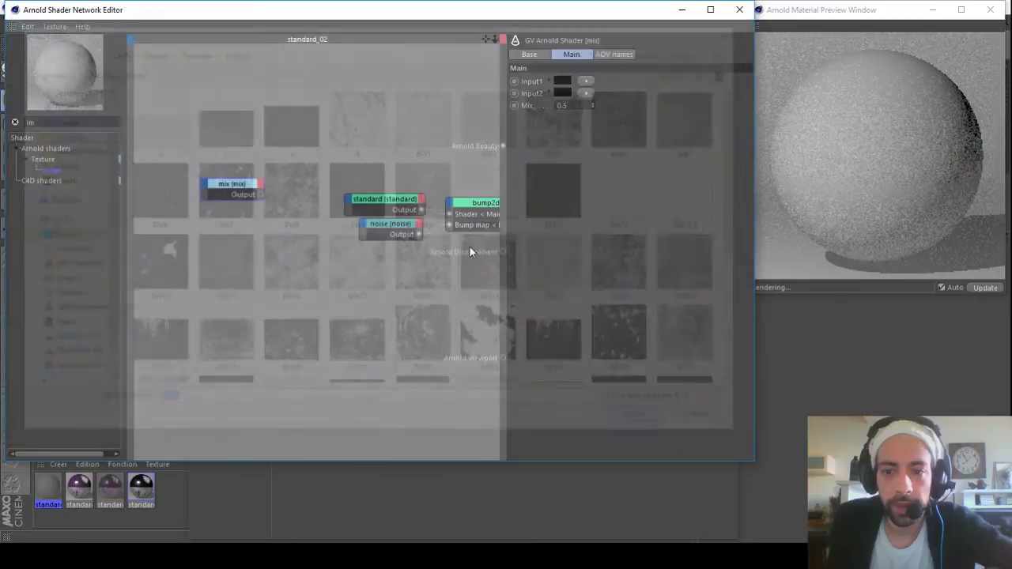
left_click(574, 324)
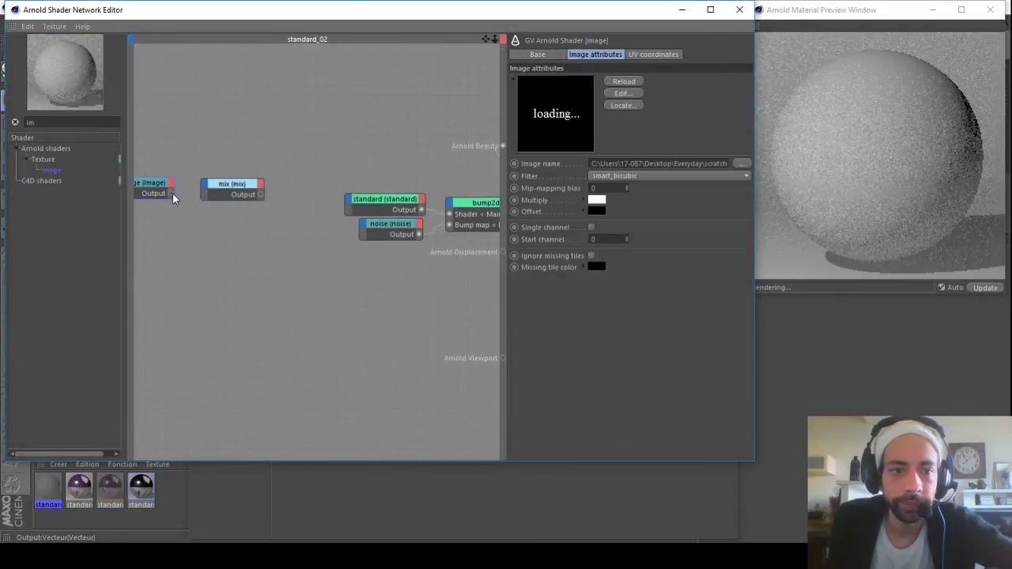
Step: Connect the image node's output to the mix node's Mix input instead of Input1
left_click_drag(204, 187, 234, 187)
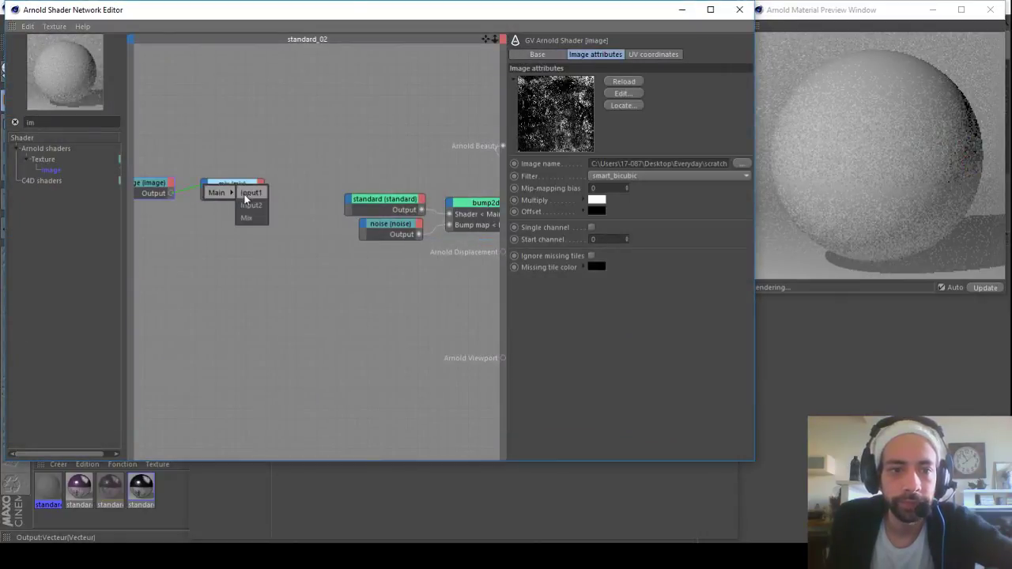
left_click(242, 199)
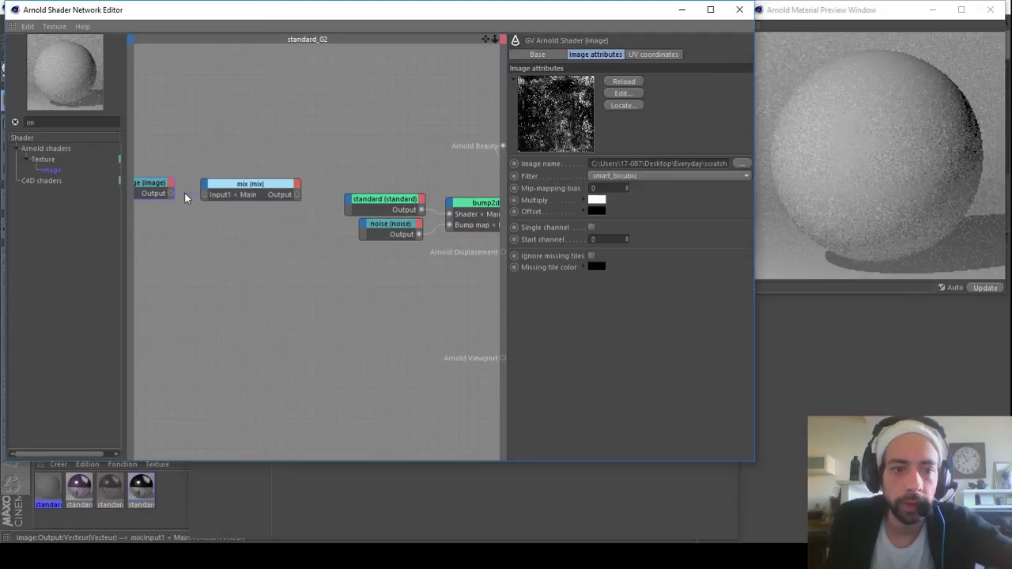
left_click(183, 194)
left_click_drag(204, 189, 231, 188)
left_click(254, 216)
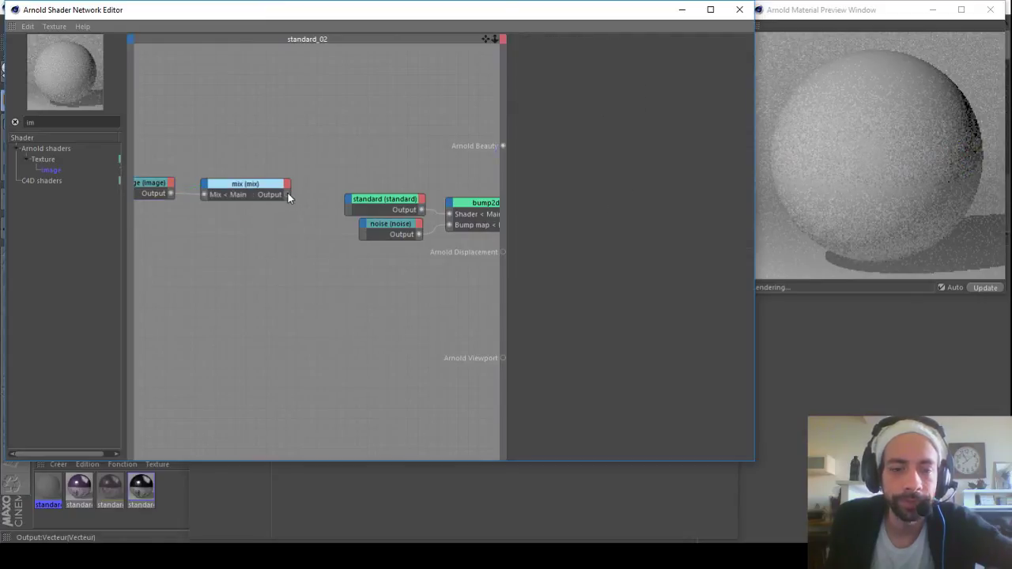
Step: Reposition the image and mix nodes and connect the mix output to the standard node's Diffuse Color input
left_click_drag(146, 183, 159, 193)
left_click_drag(226, 189, 243, 190)
left_click_drag(166, 196, 171, 204)
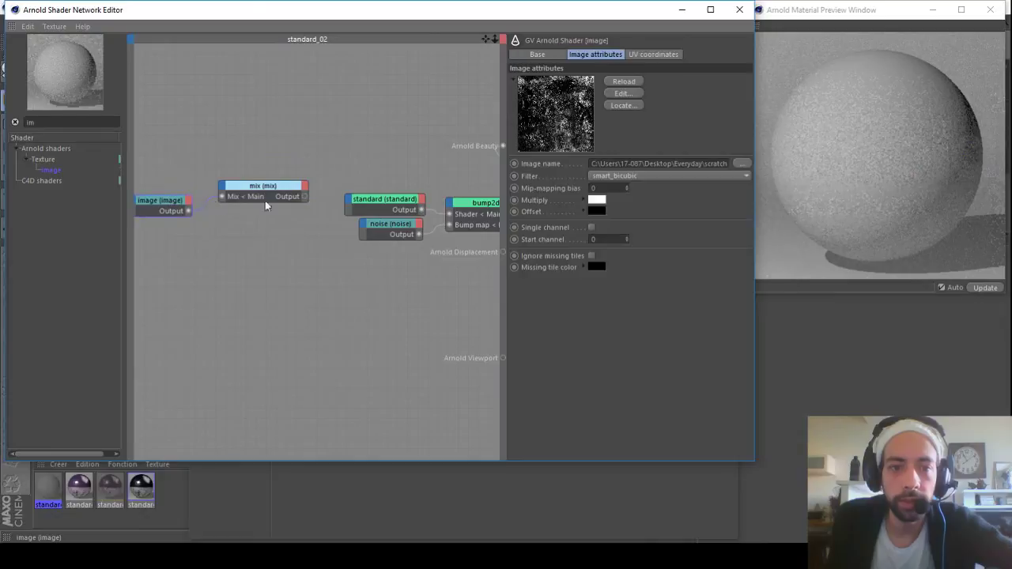
left_click_drag(347, 203, 350, 203)
mouse_move(454, 205)
left_click(490, 208)
Step: Spread out the standard, mix and image nodes so the network is easier to read
left_click_drag(424, 198, 398, 193)
left_click_drag(284, 150, 159, 207)
left_click_drag(250, 191, 207, 191)
left_click_drag(348, 197, 326, 196)
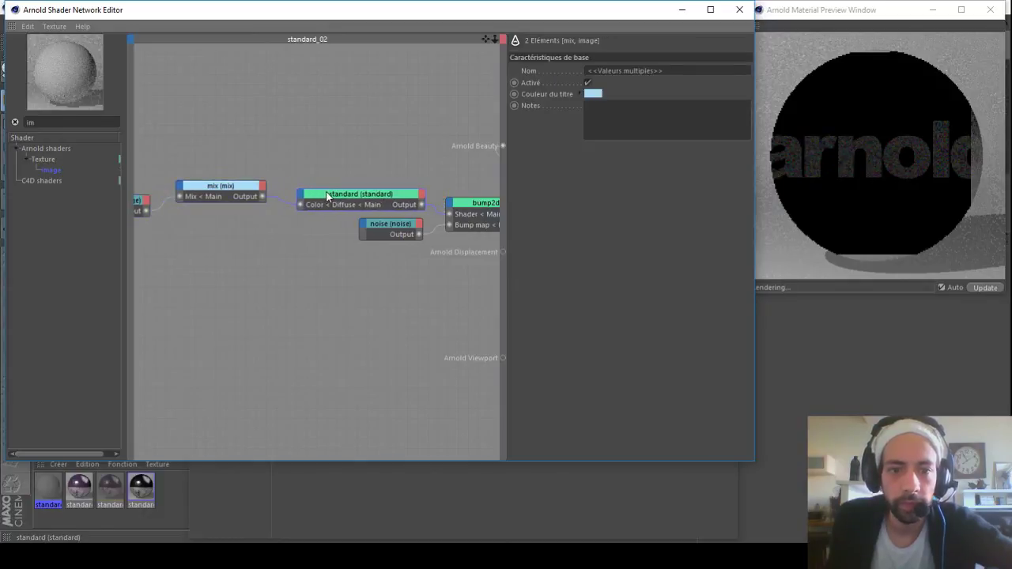
Step: Add two ramp_rgb nodes, one above and one below the image node that drives the mix
left_click_drag(486, 38, 638, 66)
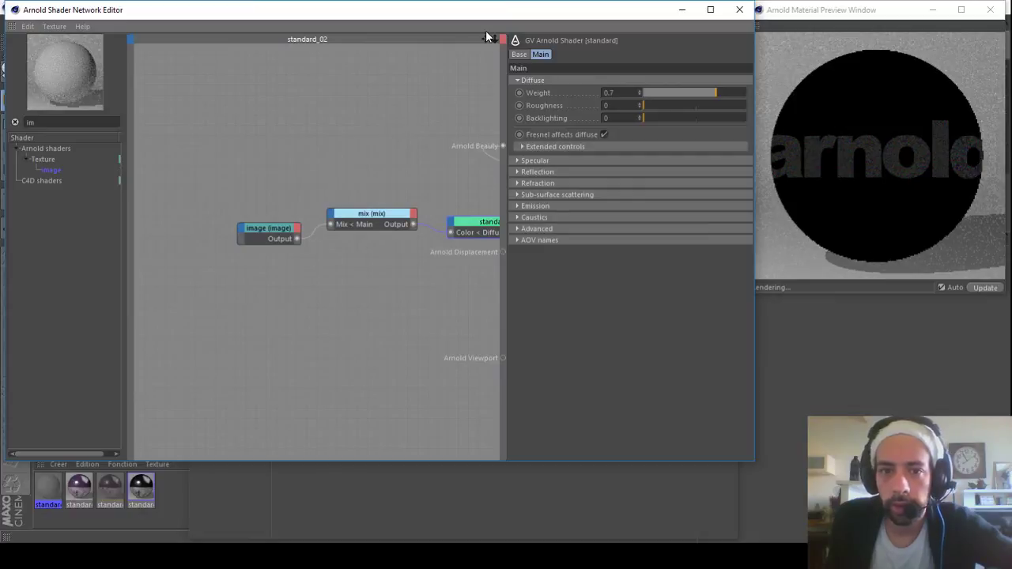
left_click_drag(487, 39, 455, 31)
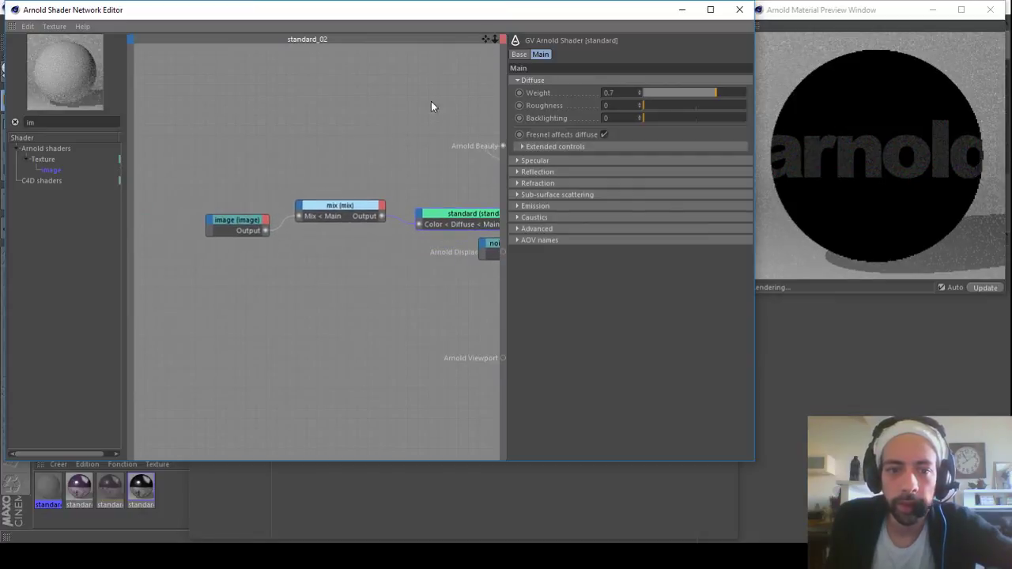
left_click(345, 211)
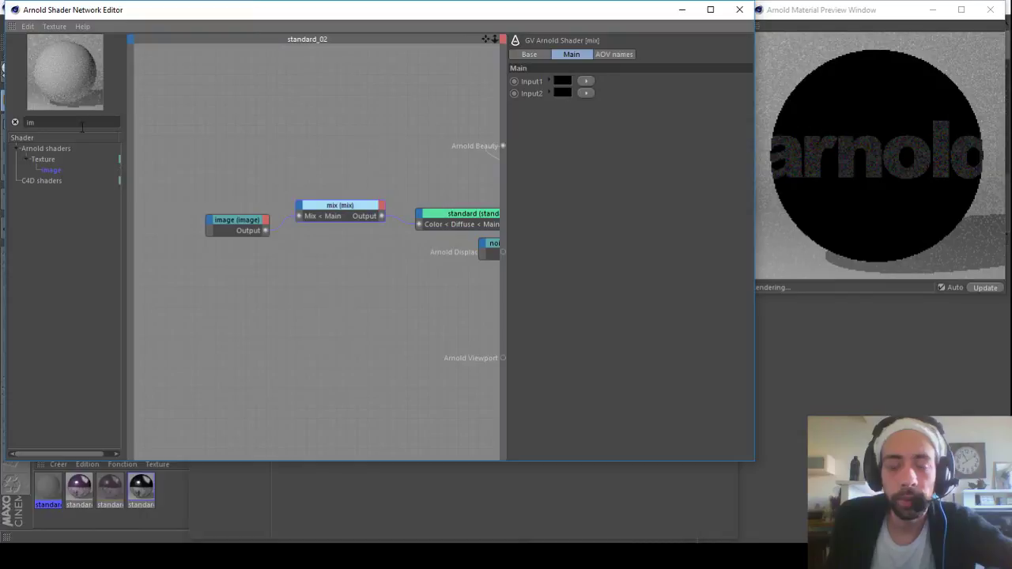
type("ramp")
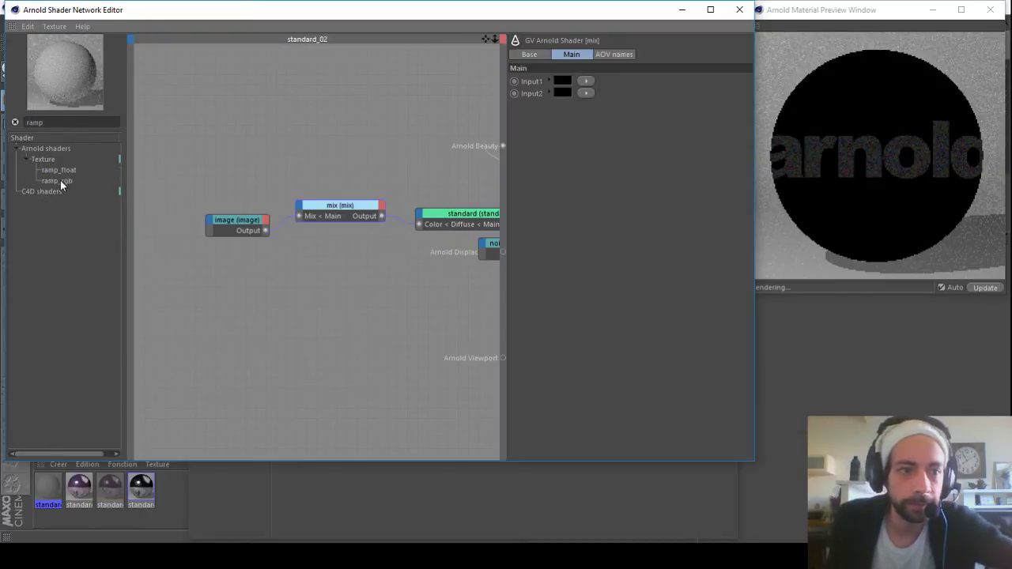
left_click_drag(60, 180, 193, 182)
left_click_drag(217, 253, 241, 274)
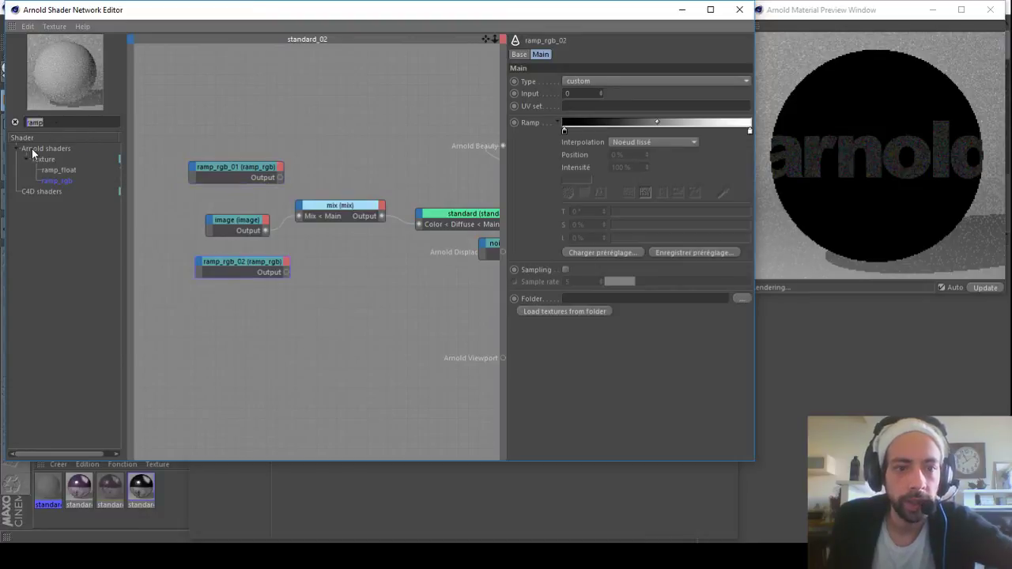
Step: Add an image node loading the BW38 texture without copying it into the project, and place it beside the upper ramp_rgb node
type("im")
left_click_drag(182, 153, 191, 130)
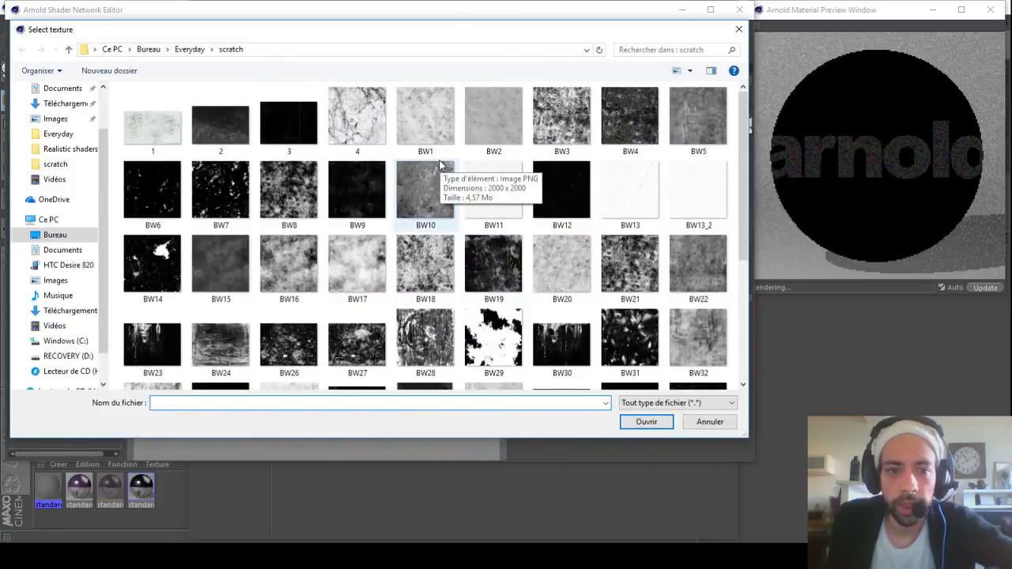
scroll(440, 165, "down", 3)
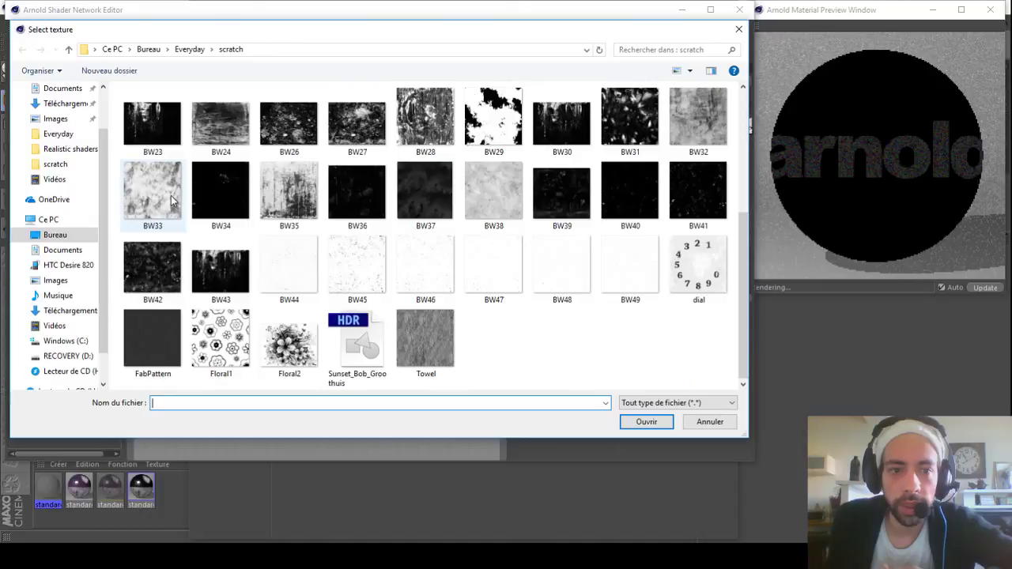
left_click(494, 194)
left_click(645, 422)
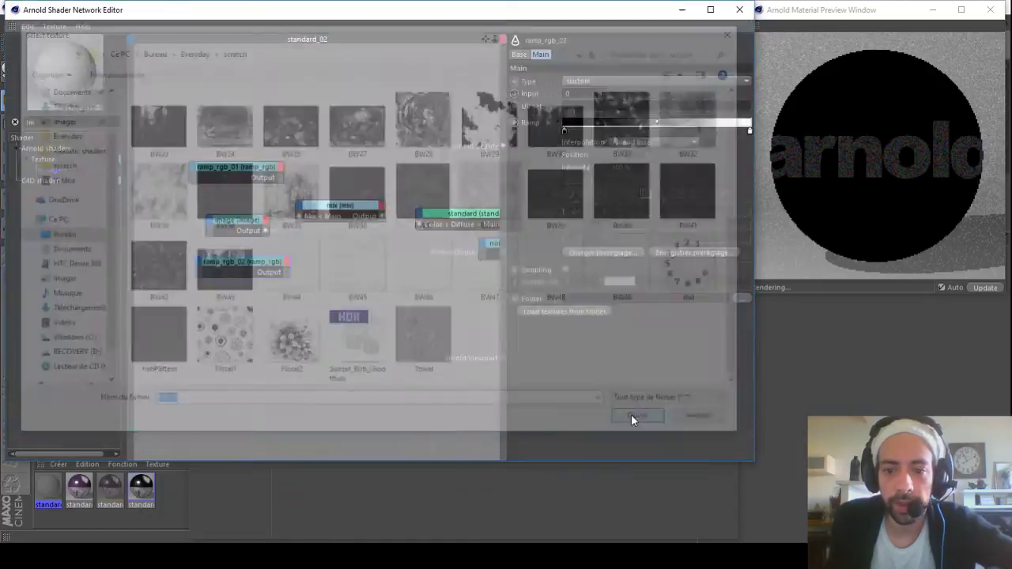
left_click(574, 325)
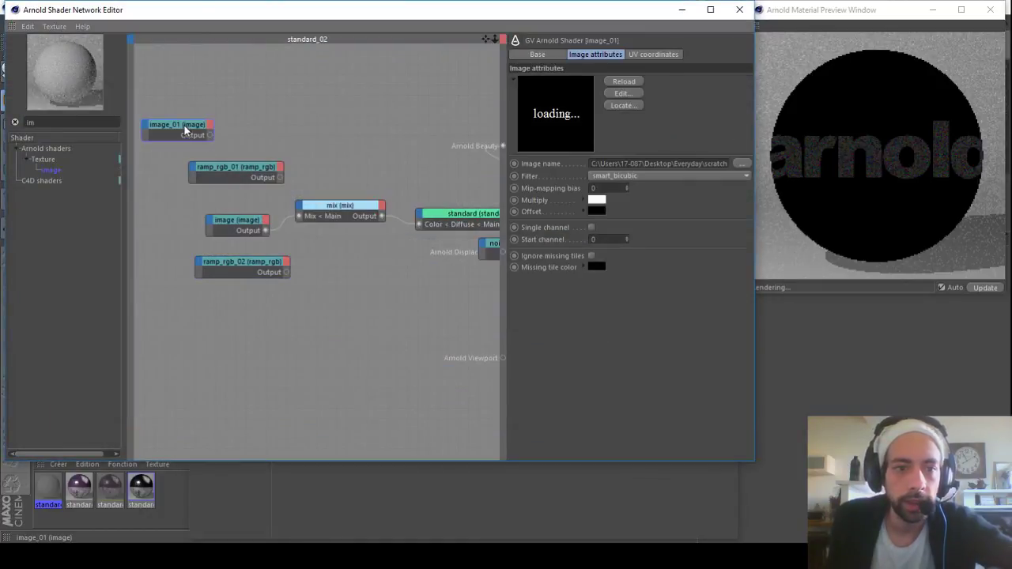
left_click_drag(115, 171, 150, 169)
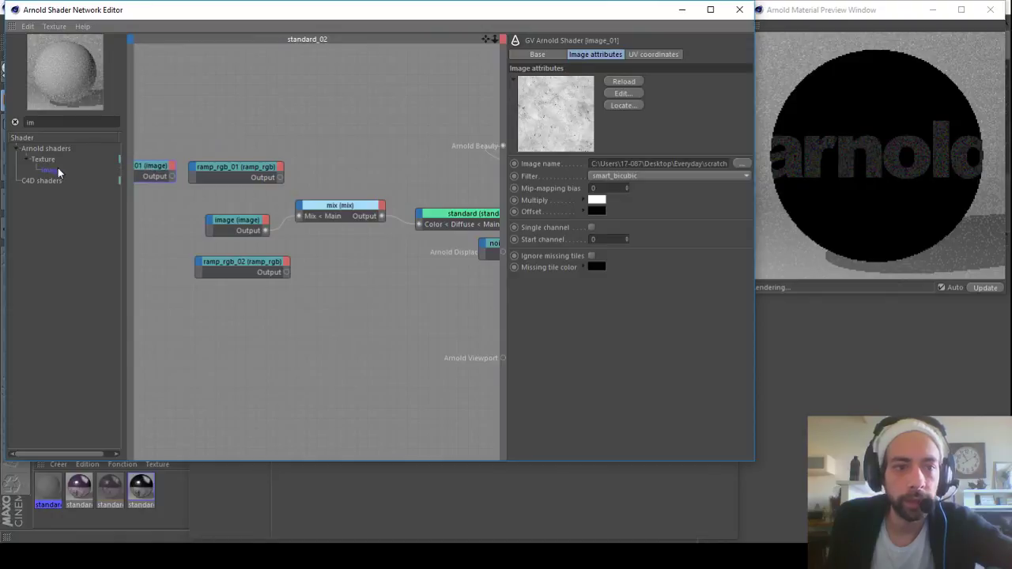
Step: Add another image node beside the lower ramp_rgb node, loading the BW32 texture without copying it into the project
left_click_drag(140, 218, 159, 269)
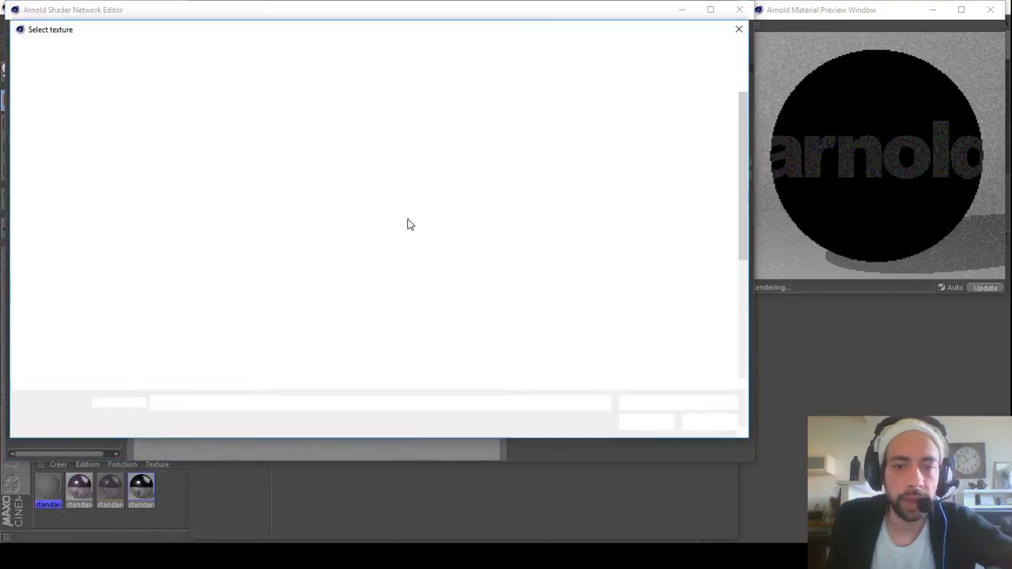
scroll(573, 222, "down", 3)
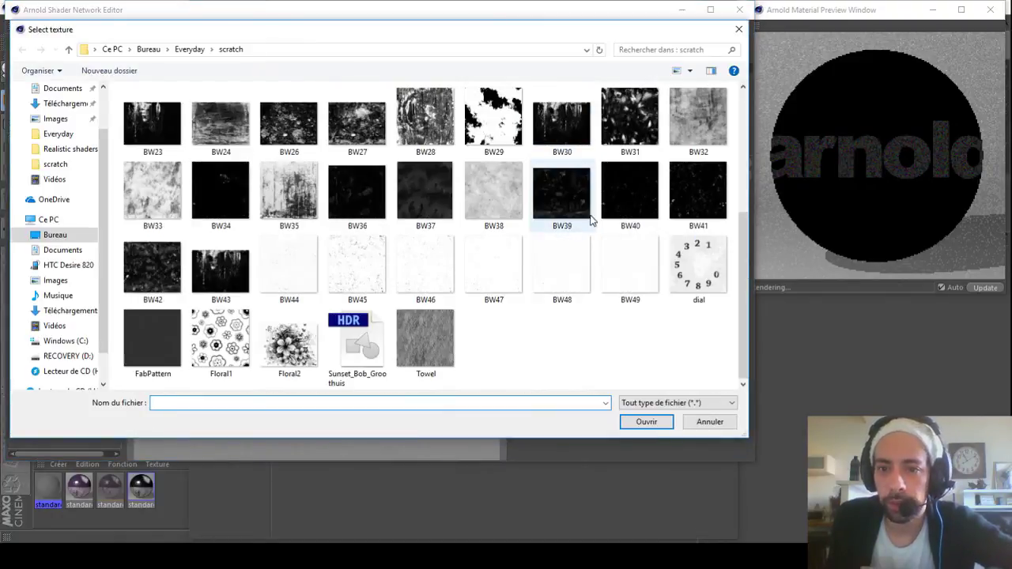
left_click(697, 118)
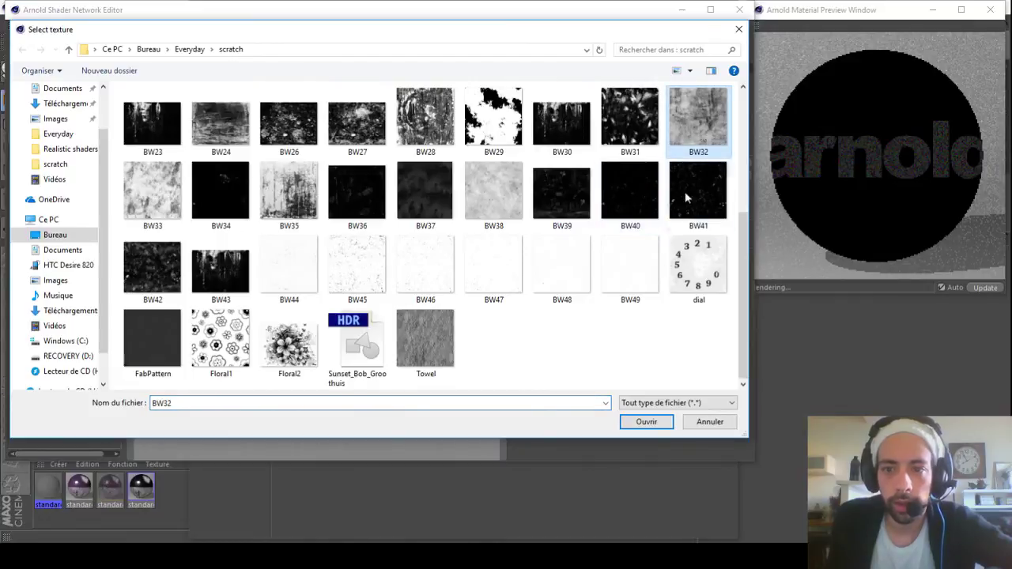
left_click(647, 422)
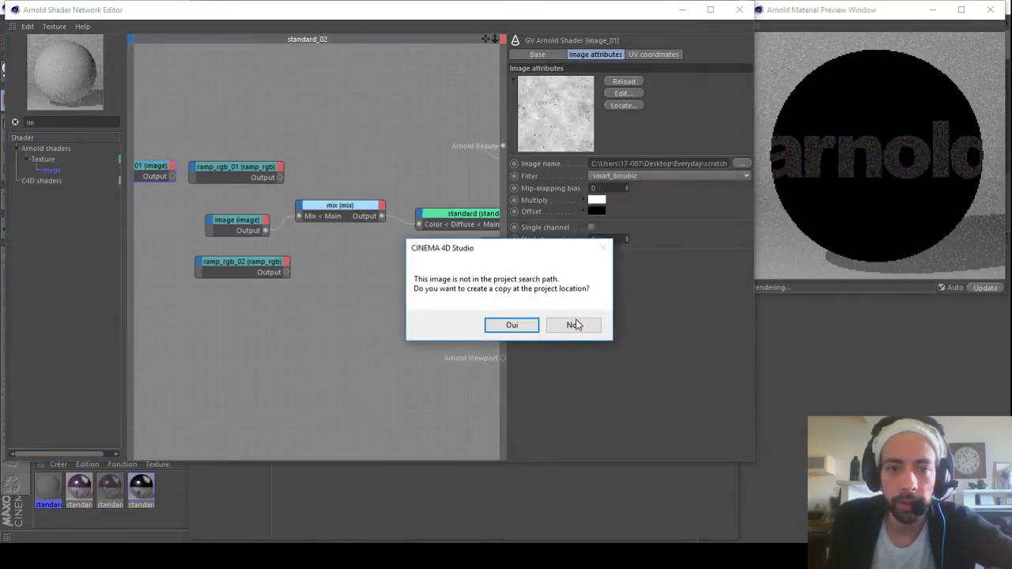
left_click(575, 325)
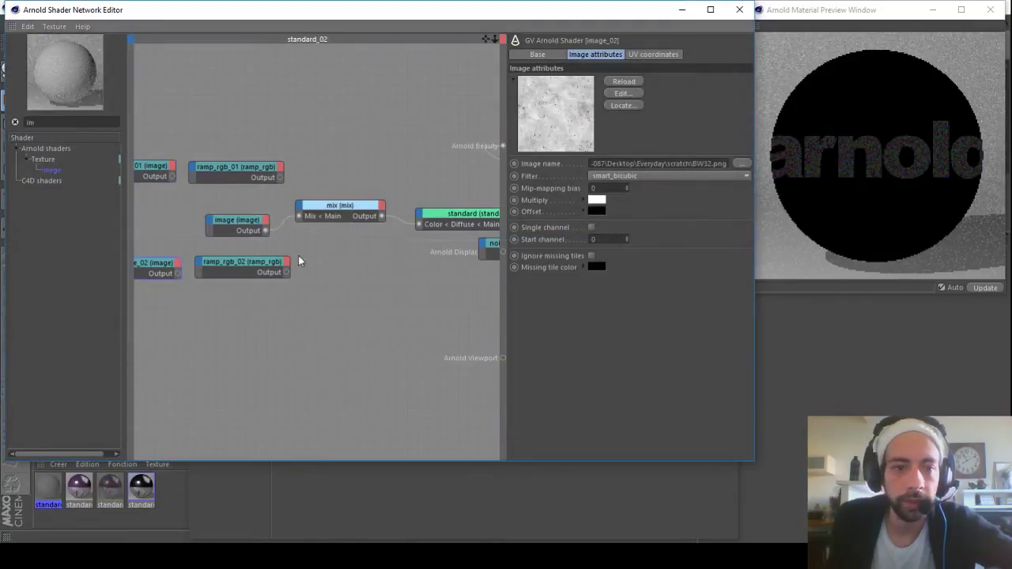
Step: Connect image_01 and image_02 to the inputs of ramp_rgb_01 and ramp_rgb_02, and wire ramp_rgb_01 to Arnold Beauty for preview
left_click(191, 171)
left_click(282, 174)
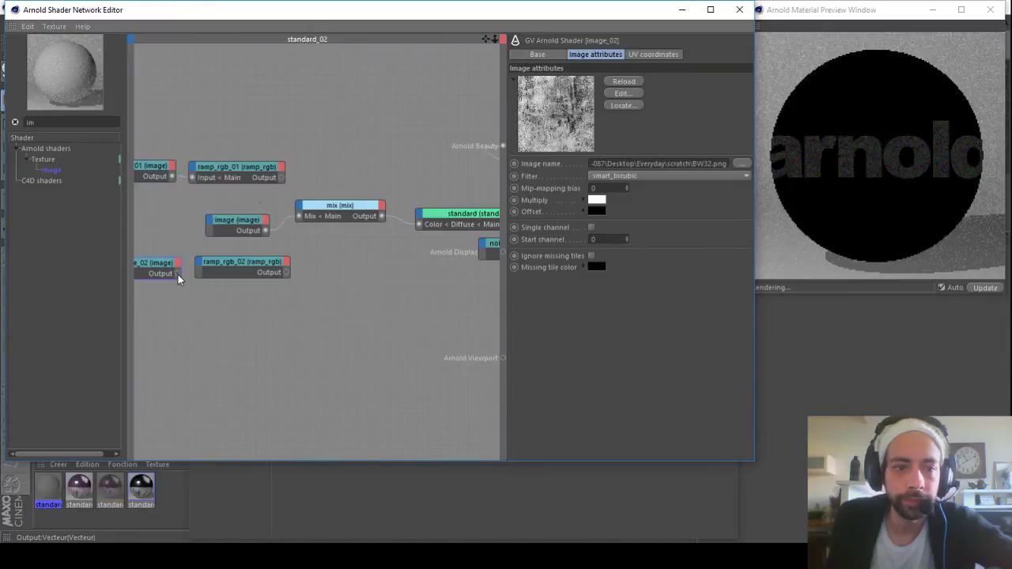
left_click(199, 264)
left_click(291, 267)
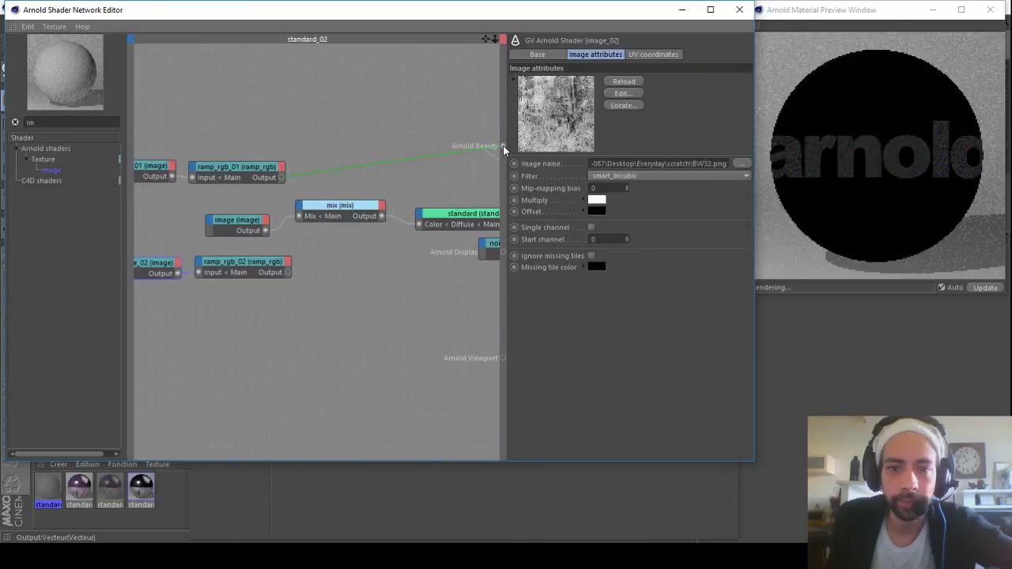
left_click_drag(503, 145, 503, 147)
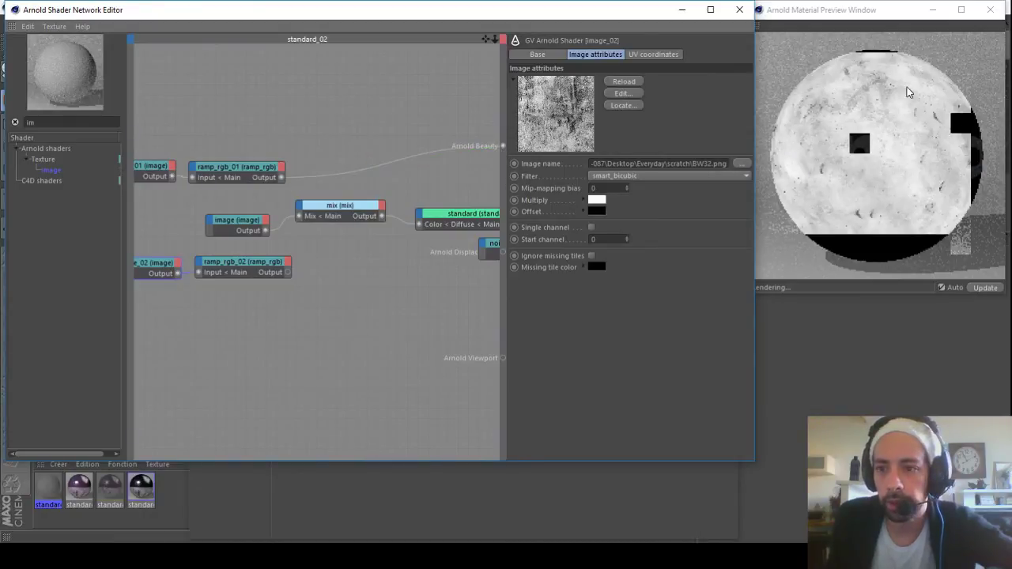
Step: Set the white end knot of ramp_rgb_01 to a light blue with RGB 103, 148, 255
left_click(210, 178)
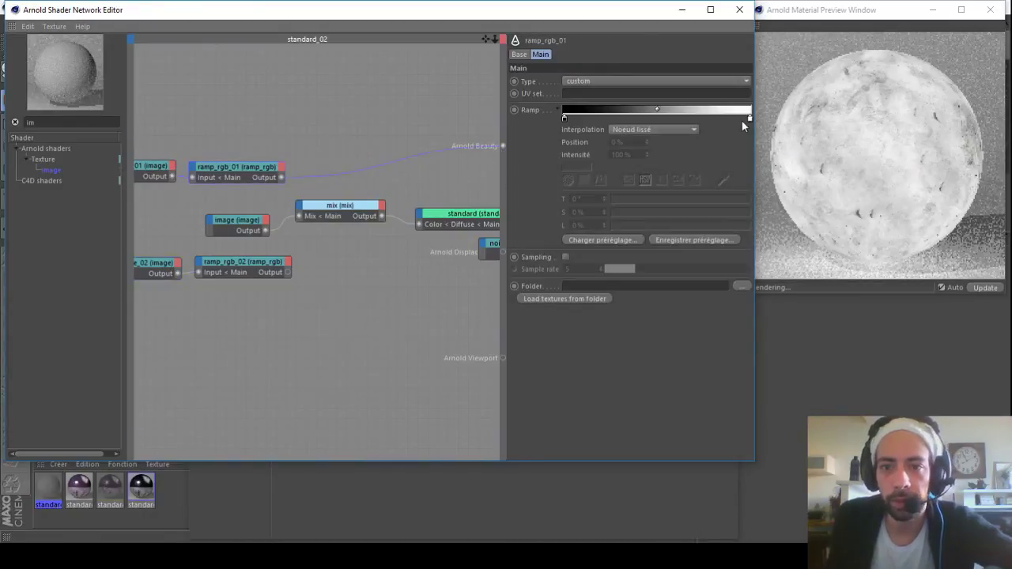
left_click(748, 118)
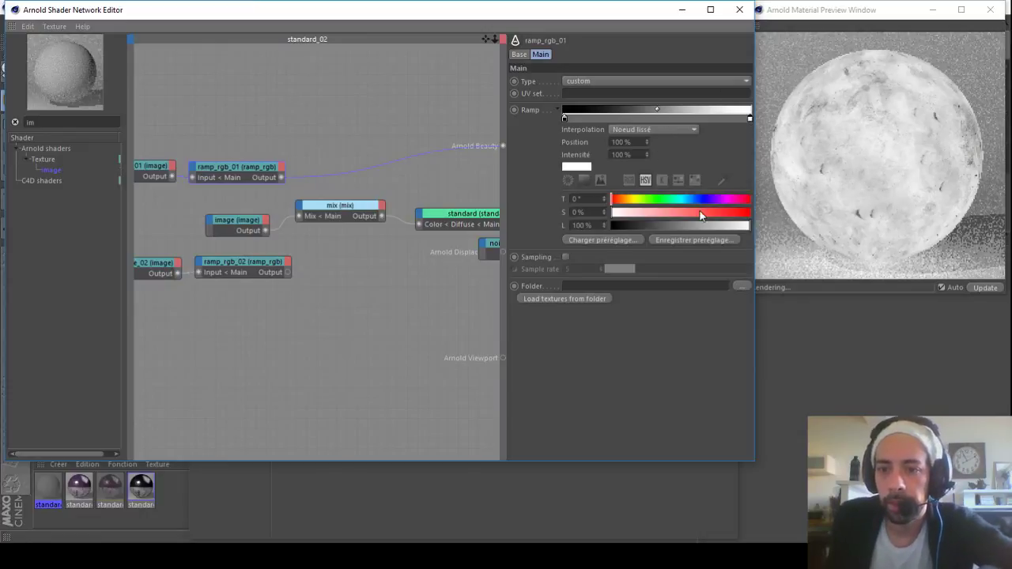
left_click(628, 180)
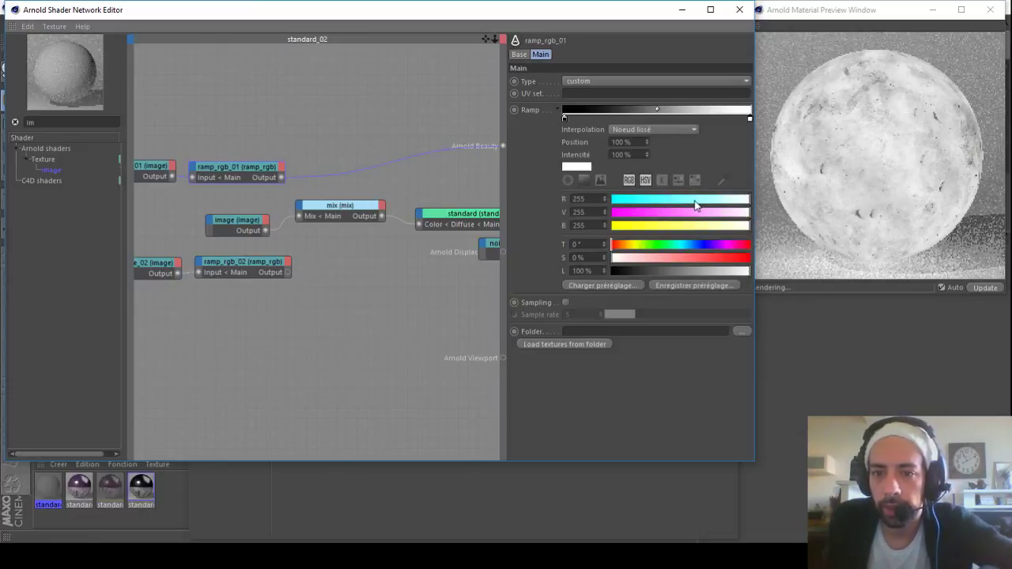
left_click_drag(698, 204, 668, 200)
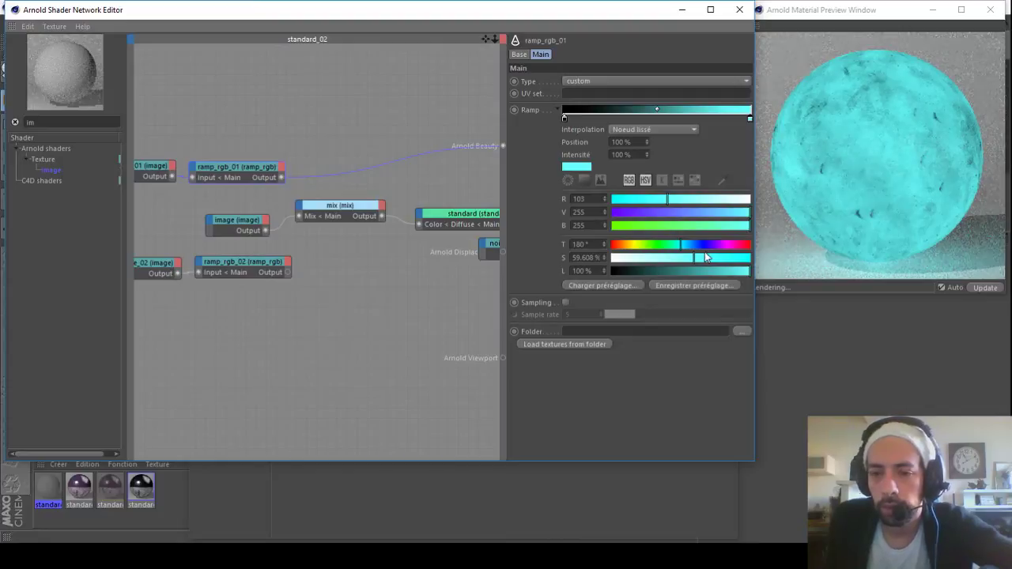
left_click_drag(689, 212, 692, 214)
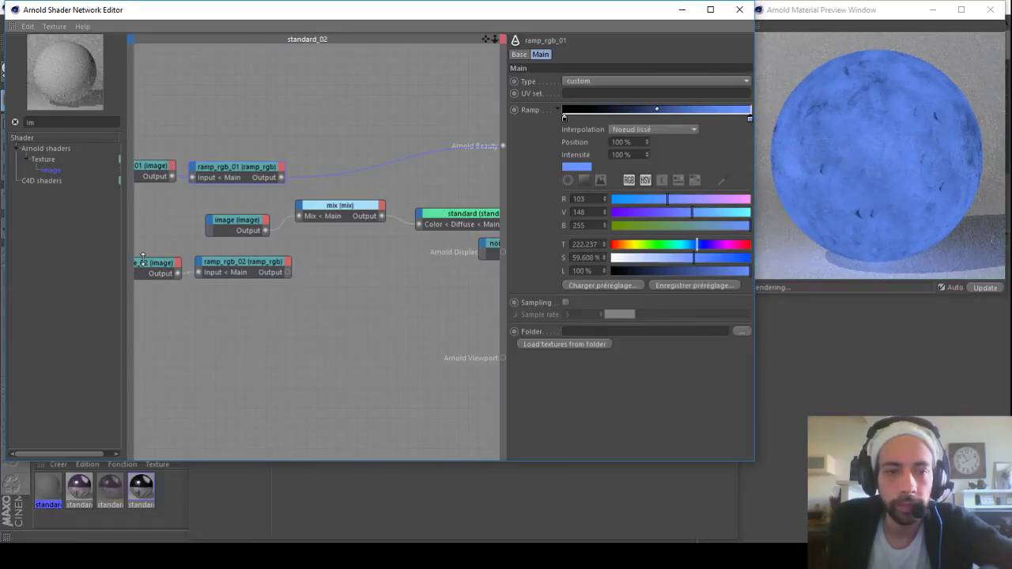
Step: Set the black start knot of ramp_rgb_01 to a dark teal with RGB 10, 44, 48
left_click(564, 117)
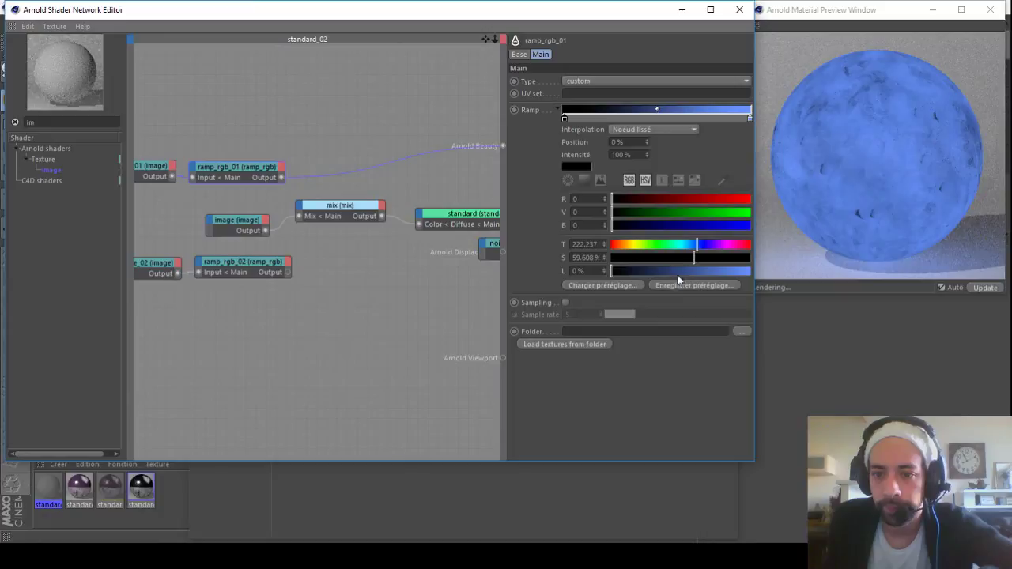
left_click_drag(627, 272, 637, 271)
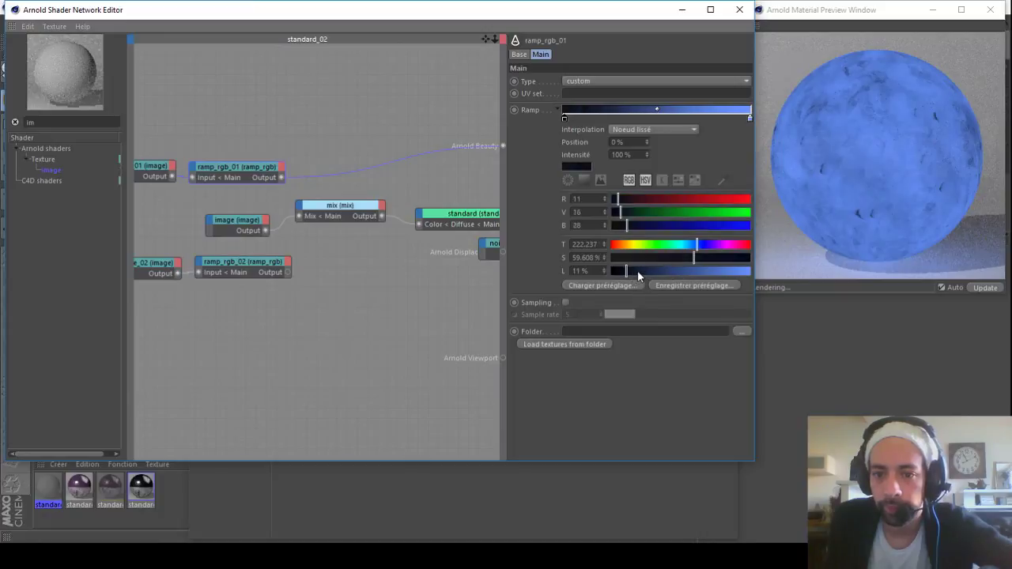
left_click_drag(626, 203, 635, 212)
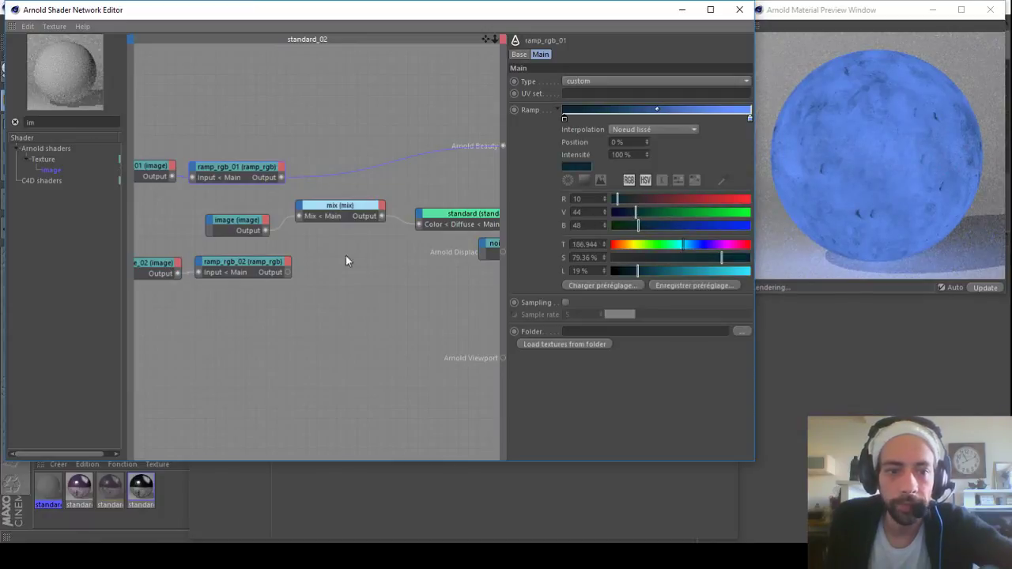
Step: Wire ramp_rgb_02 to Arnold Beauty and set its white end knot to a purple with RGB 181, 108, 219
left_click_drag(497, 146, 501, 147)
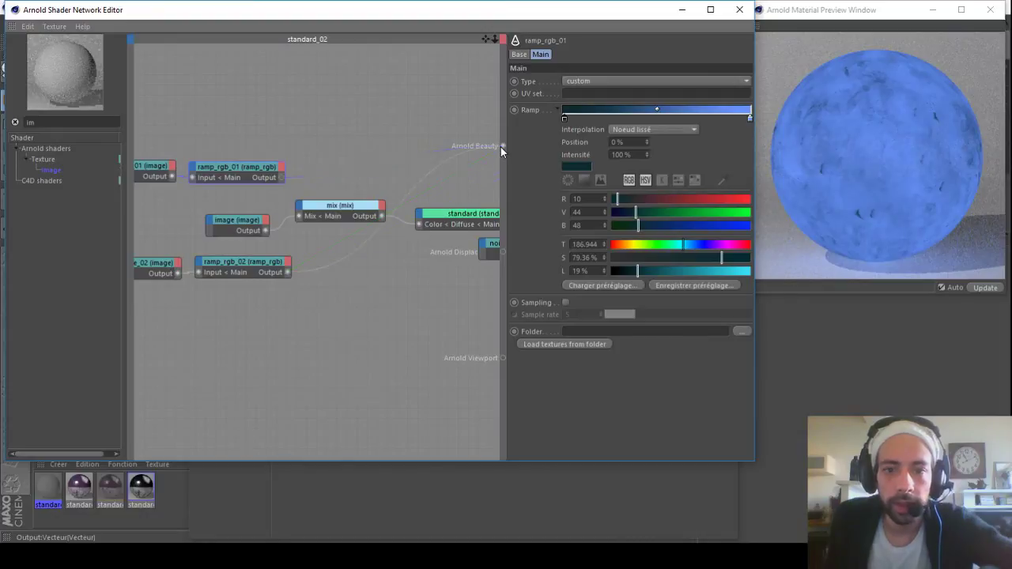
left_click(160, 272)
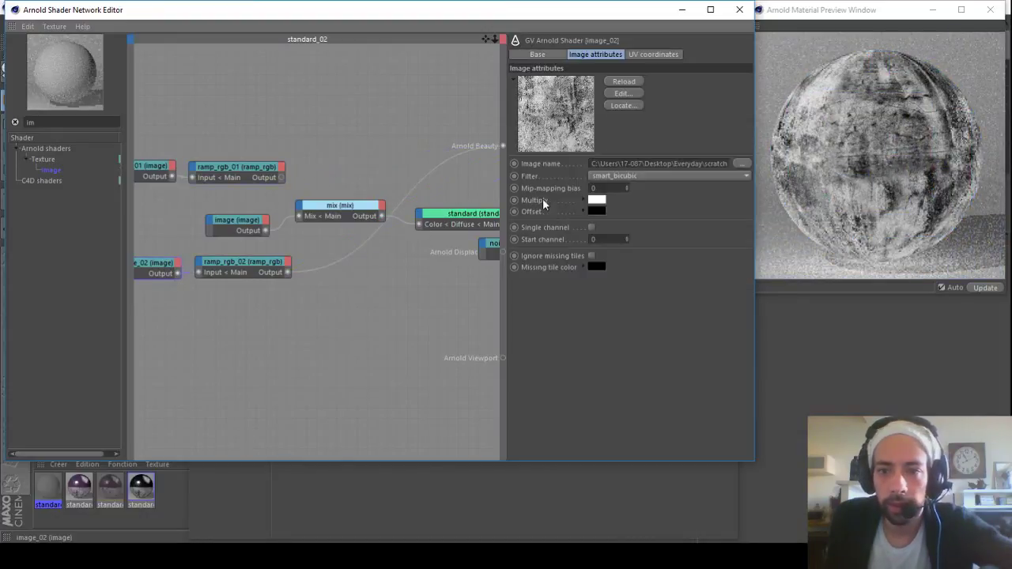
left_click(237, 262)
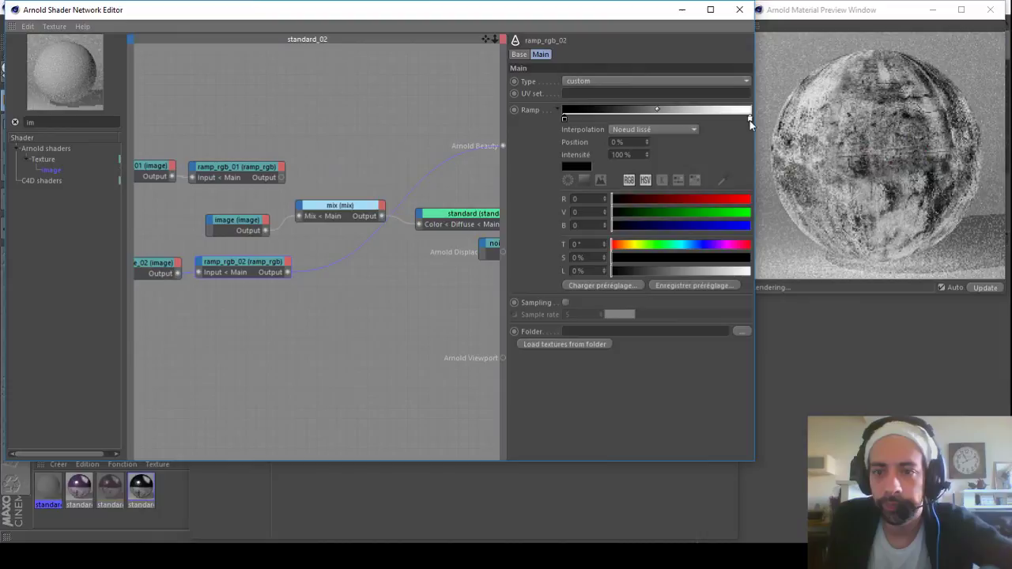
left_click(749, 118)
left_click(726, 244)
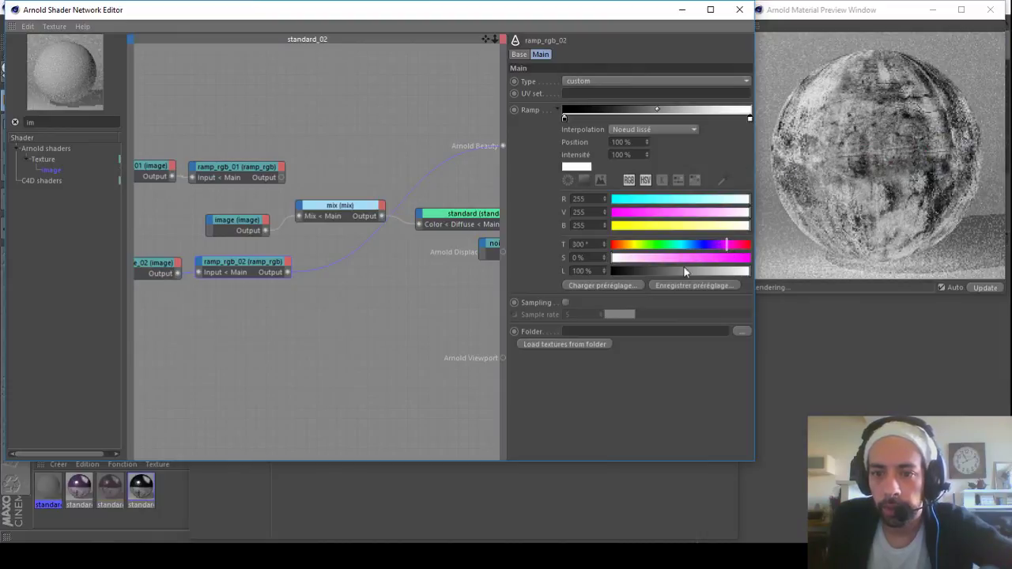
left_click(722, 270)
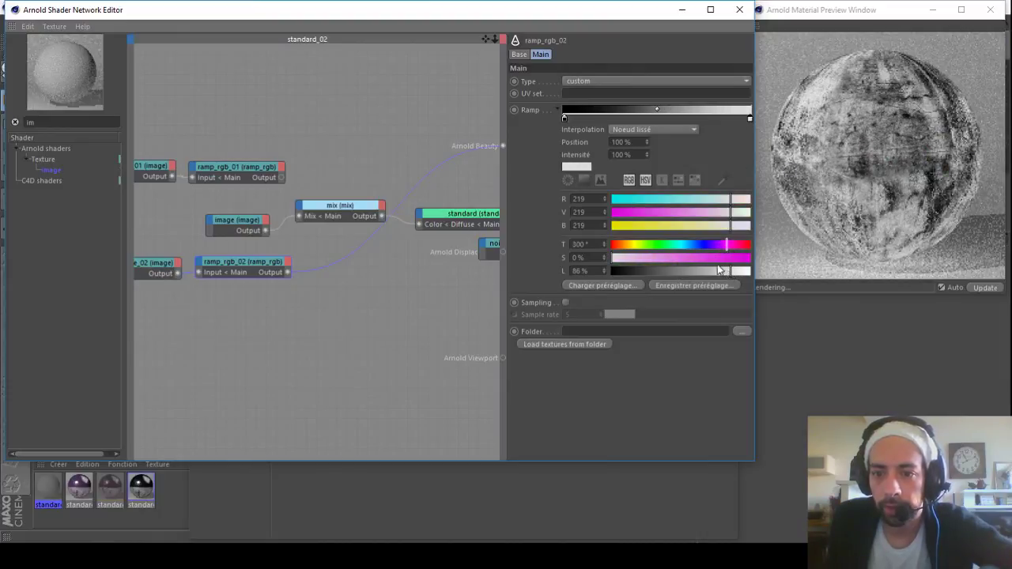
left_click(643, 258)
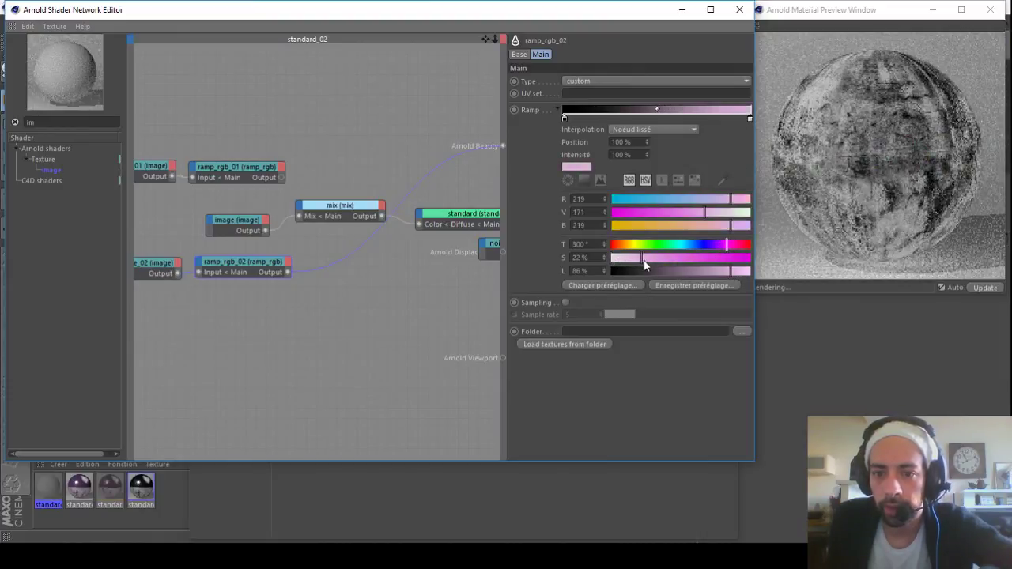
left_click(685, 199)
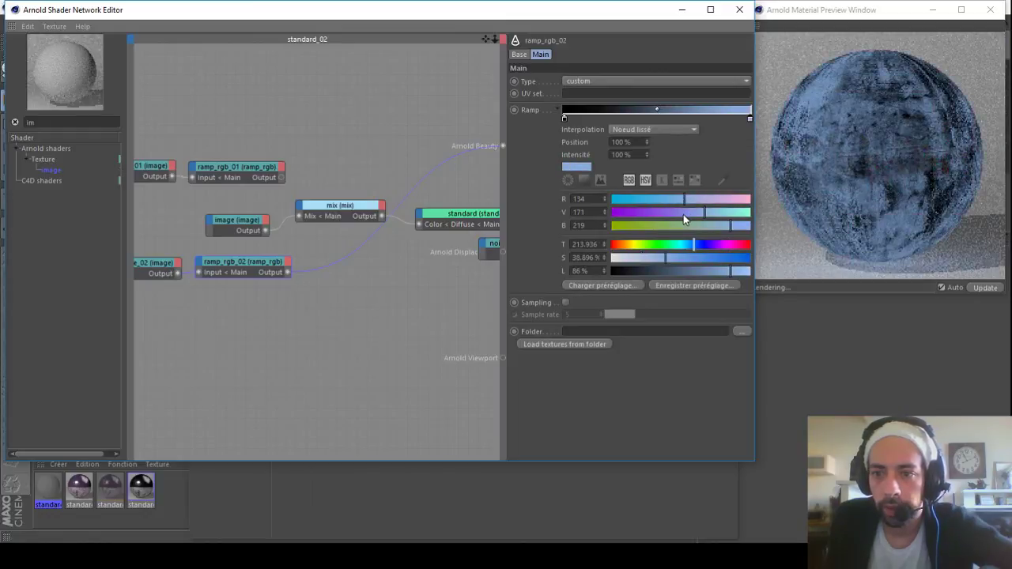
left_click(673, 200)
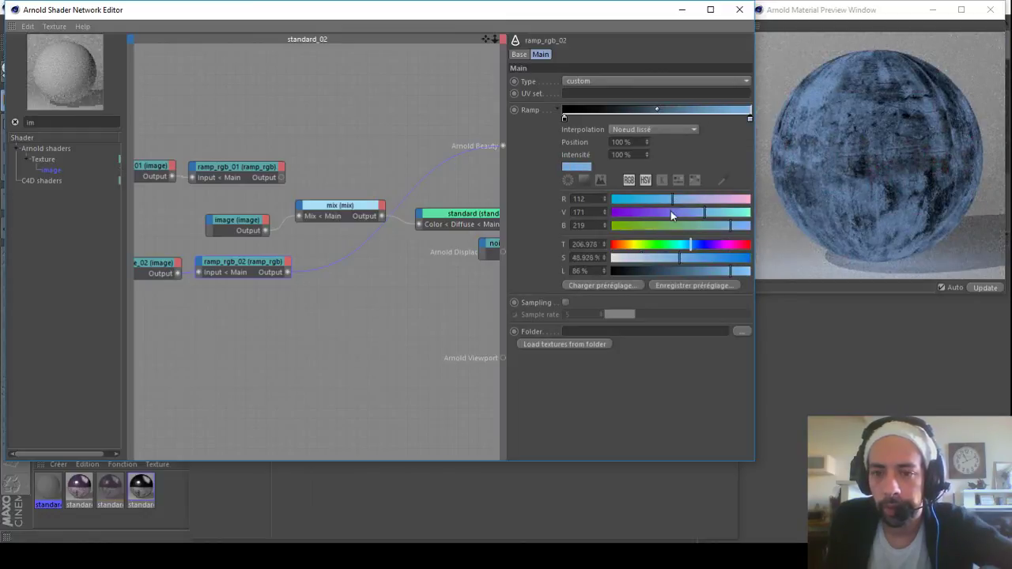
left_click(670, 212)
left_click(709, 199)
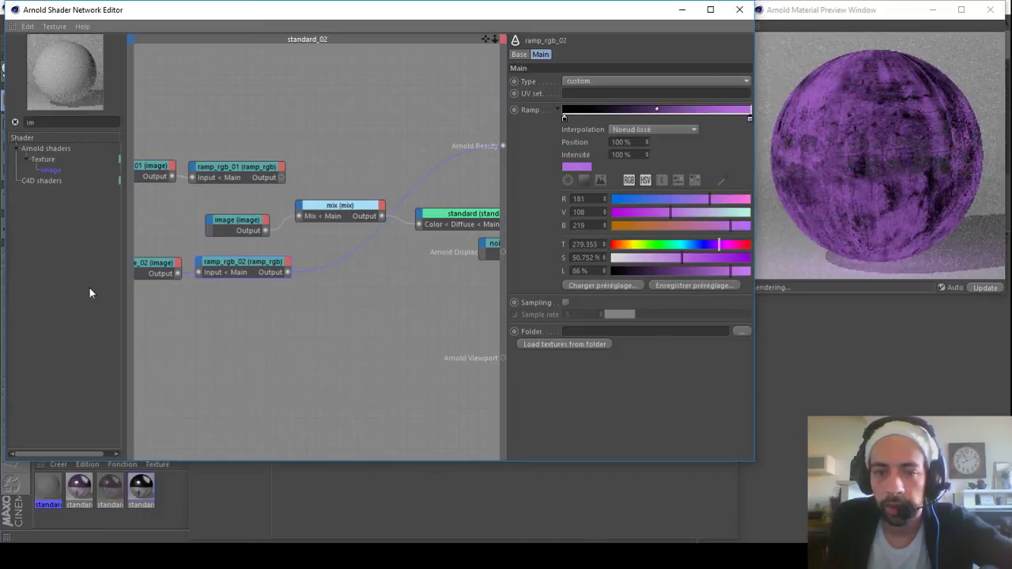
Step: Set the black start knot of ramp_rgb_02 to a dark red with RGB 107, 24, 41
left_click(564, 117)
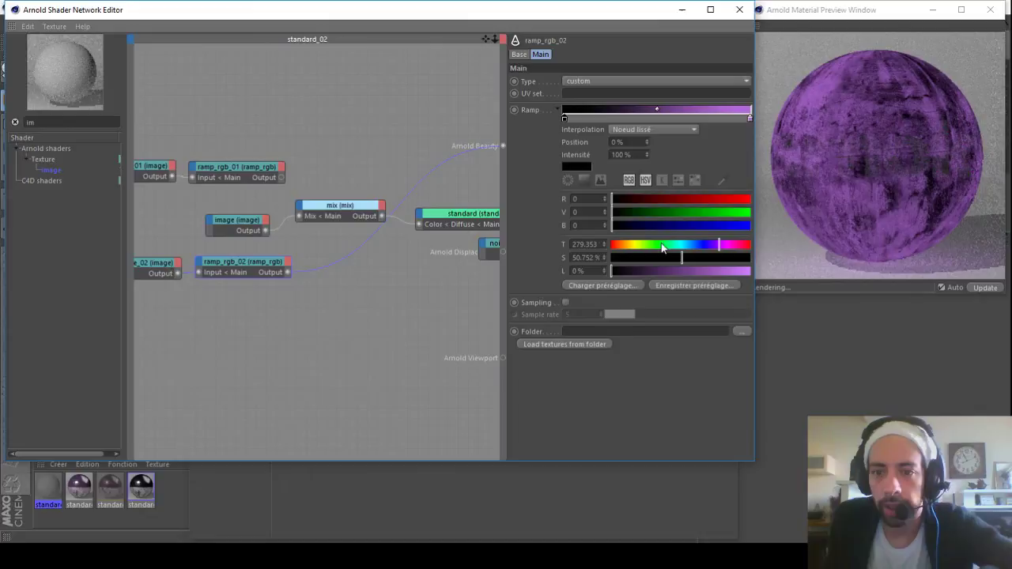
left_click(640, 271)
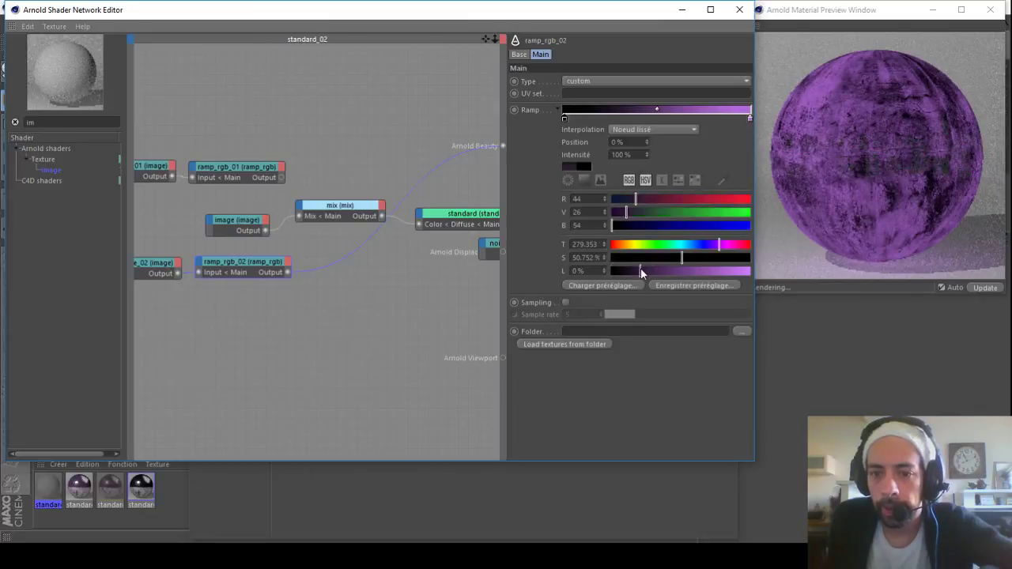
left_click(717, 262)
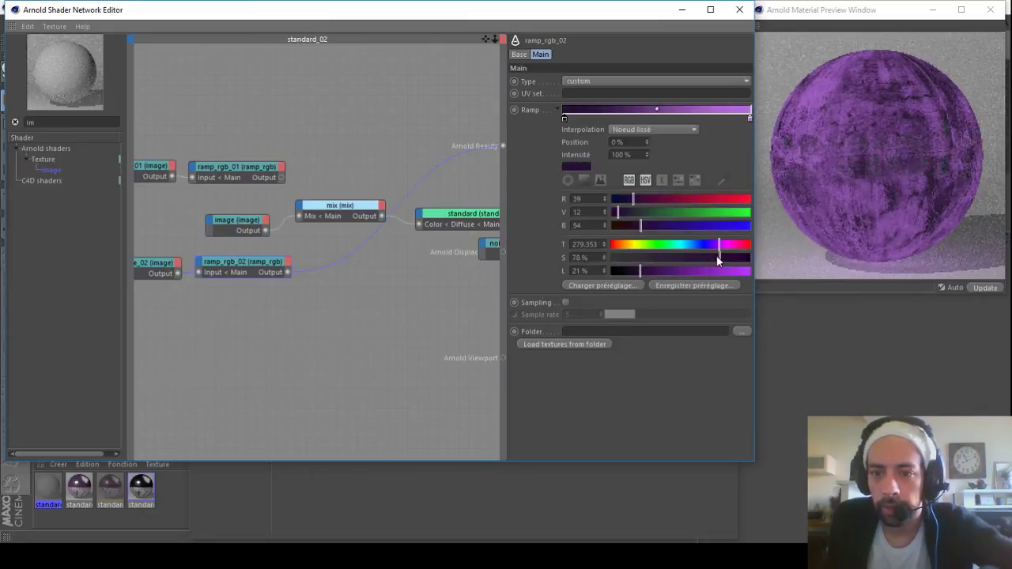
left_click(663, 257)
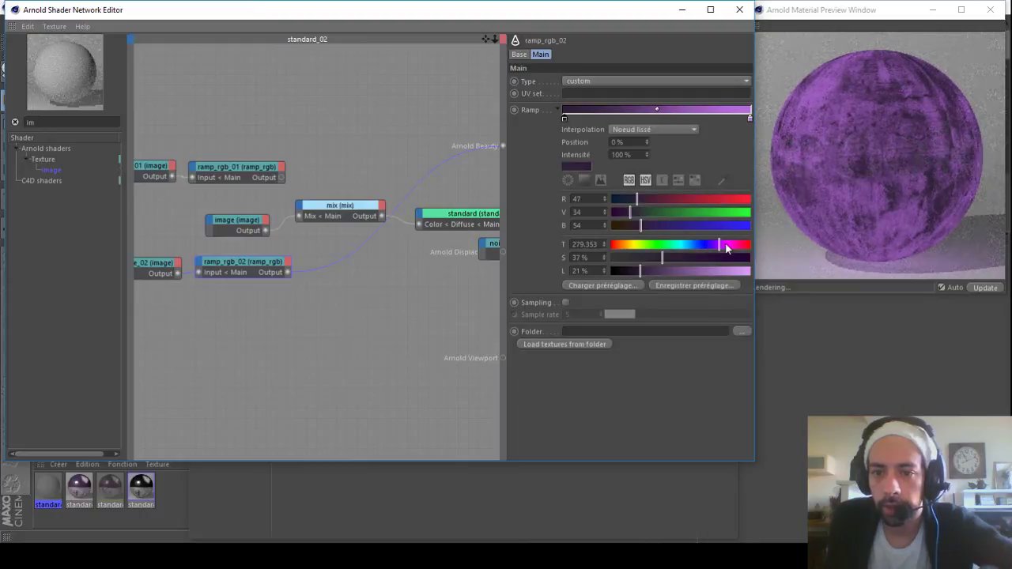
left_click_drag(727, 248, 742, 246)
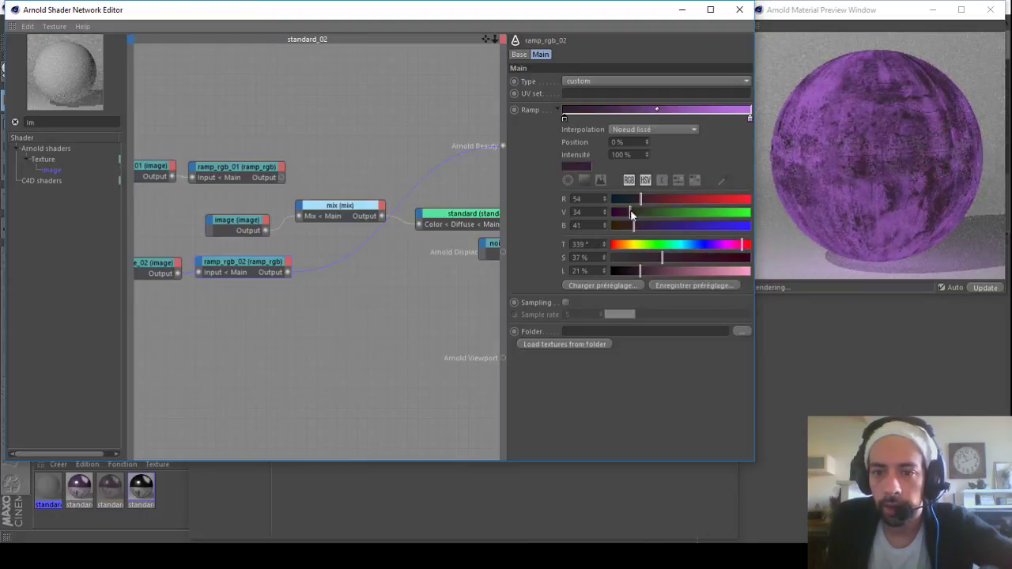
left_click_drag(626, 212, 669, 198)
left_click(679, 199)
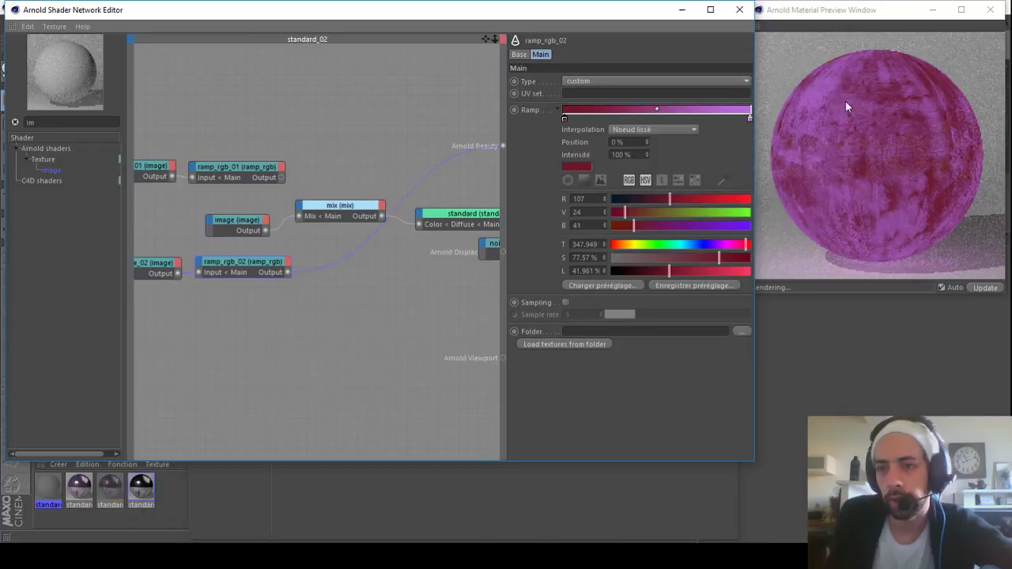
Step: Connect ramp_rgb_01 and ramp_rgb_02 to Input1 and Input2 of the mix node and preview the mix through Arnold Beauty
left_click_drag(299, 208, 300, 211)
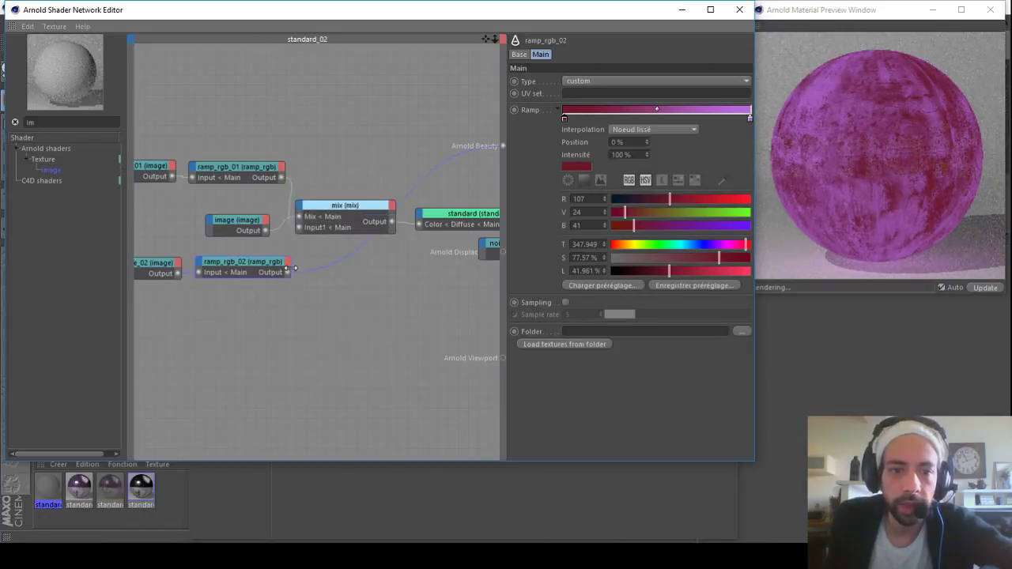
left_click_drag(287, 272, 299, 210)
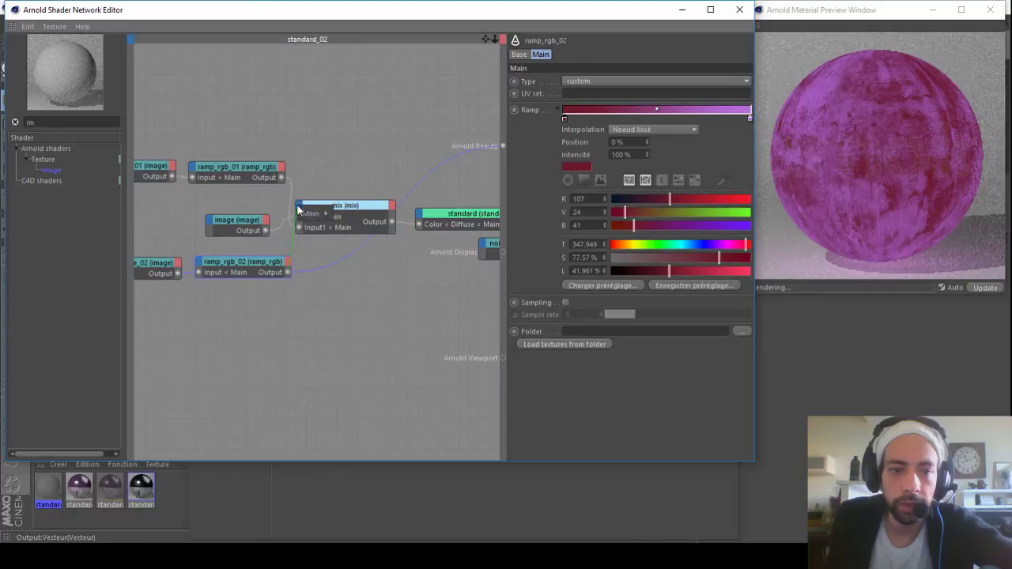
left_click(343, 212)
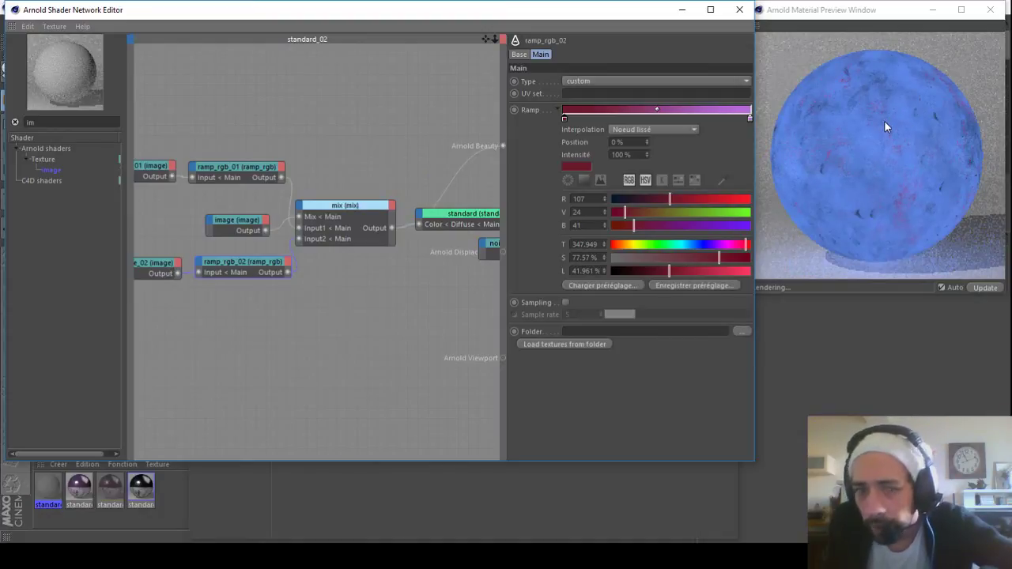
Step: Move the image node that drives the mix farther away to free space between it and the mix node
left_click_drag(237, 224, 158, 216)
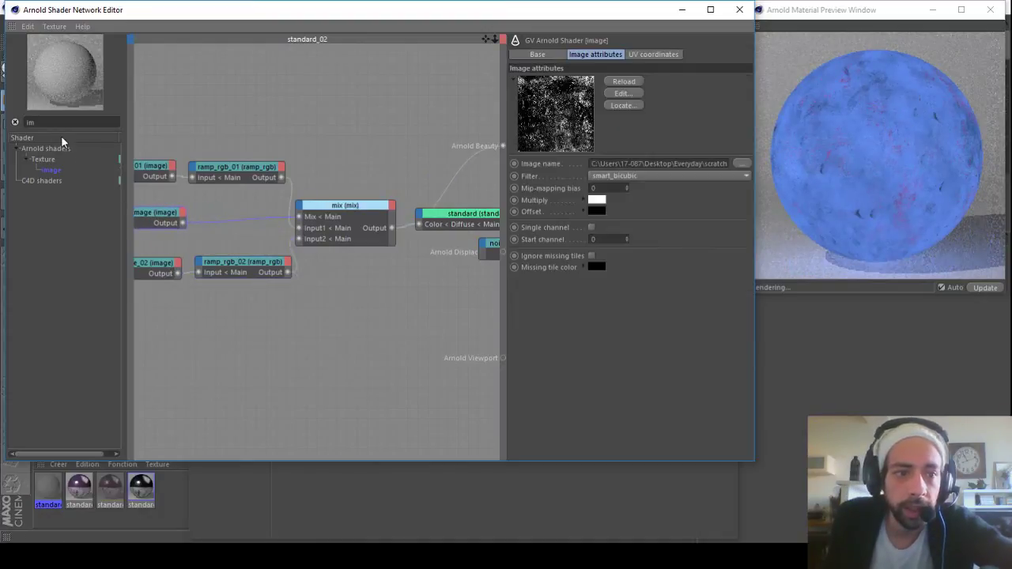
Step: Insert a ramp_float node between the scratch image node and the Mix input of the mix node
type("ramp")
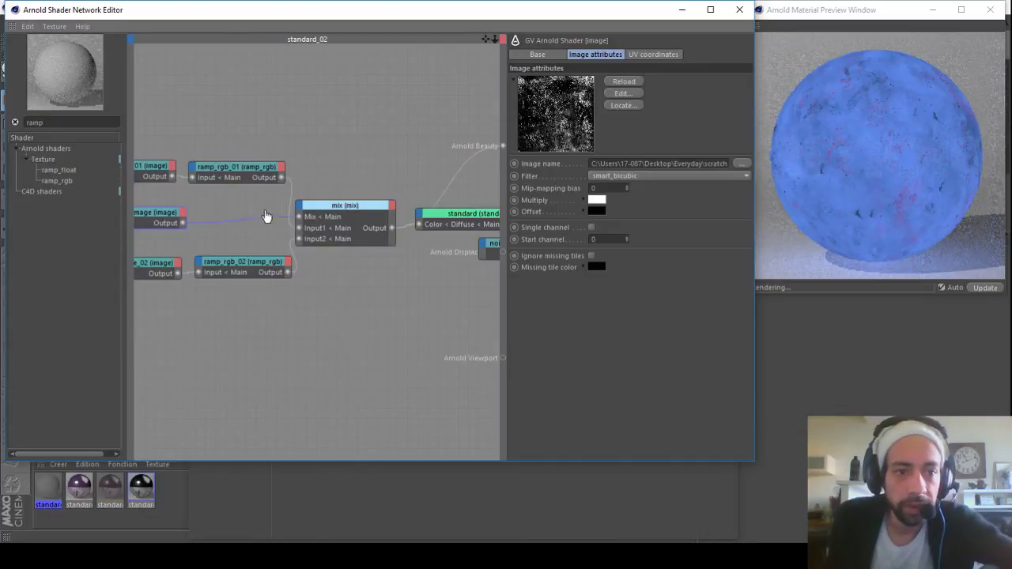
left_click_drag(266, 216, 244, 215)
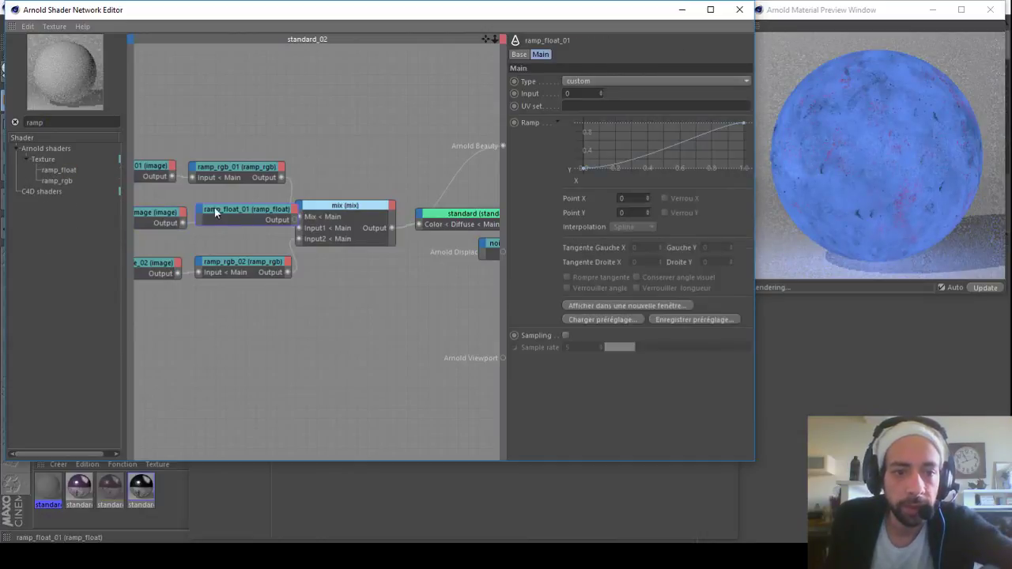
left_click(130, 211)
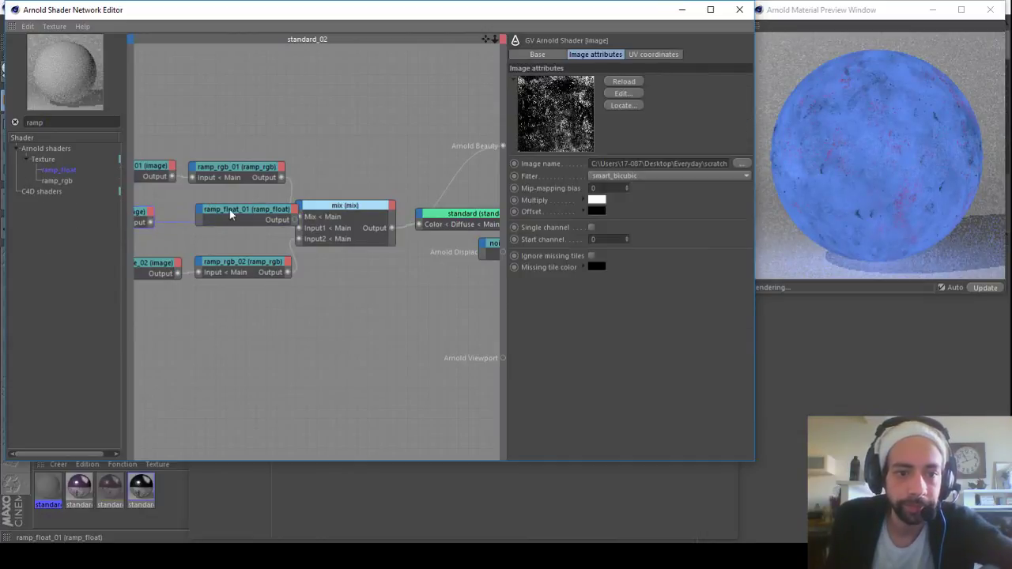
left_click_drag(229, 209, 216, 208)
left_click_drag(151, 219, 184, 215)
mouse_move(232, 221)
left_click_drag(261, 213, 299, 216)
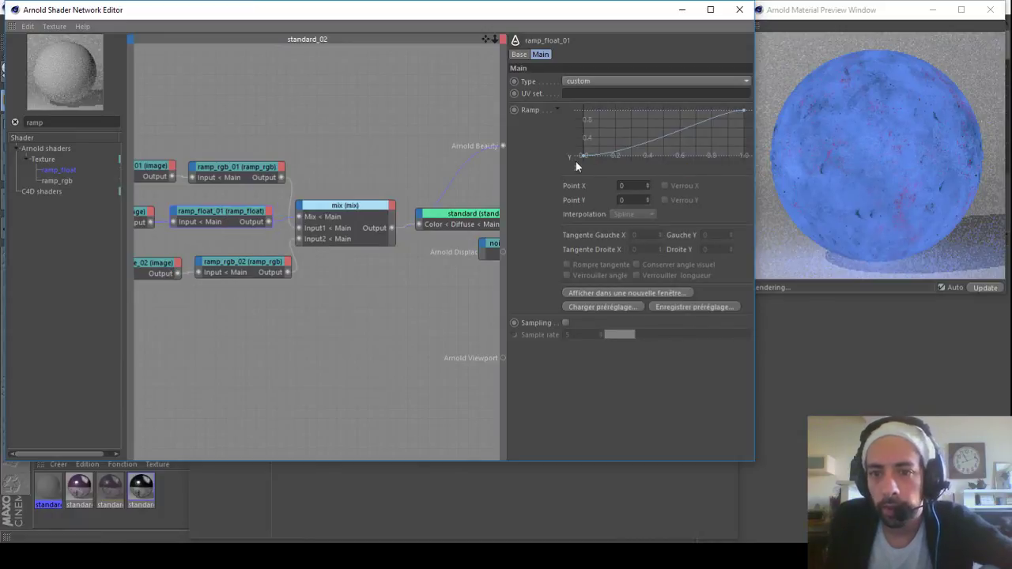
Step: Reshape the ramp_float curve, lowering its end point to Y about 0.79 and raising its start point to Y about 0.51
left_click_drag(582, 156, 582, 151)
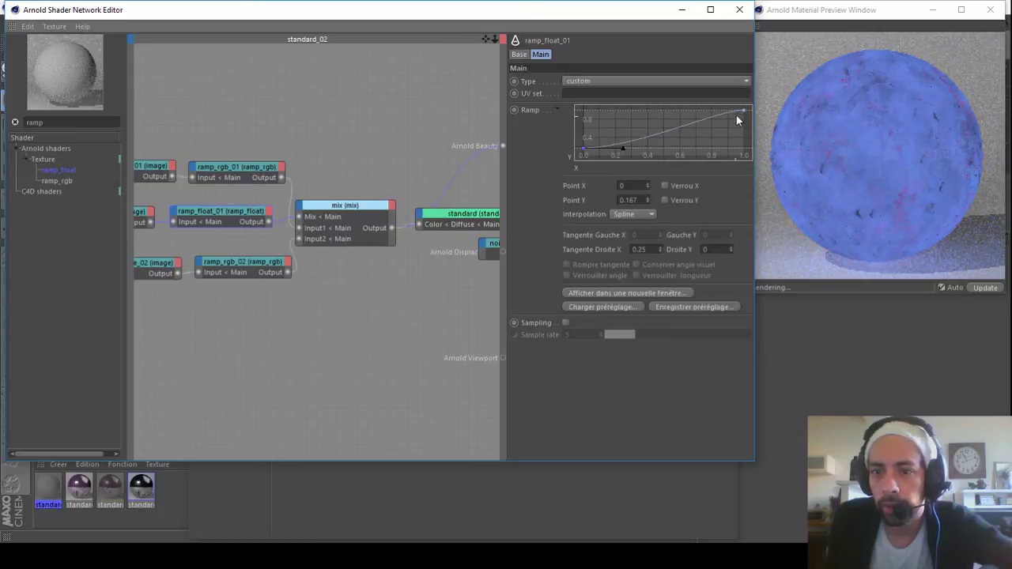
left_click_drag(745, 114, 747, 123)
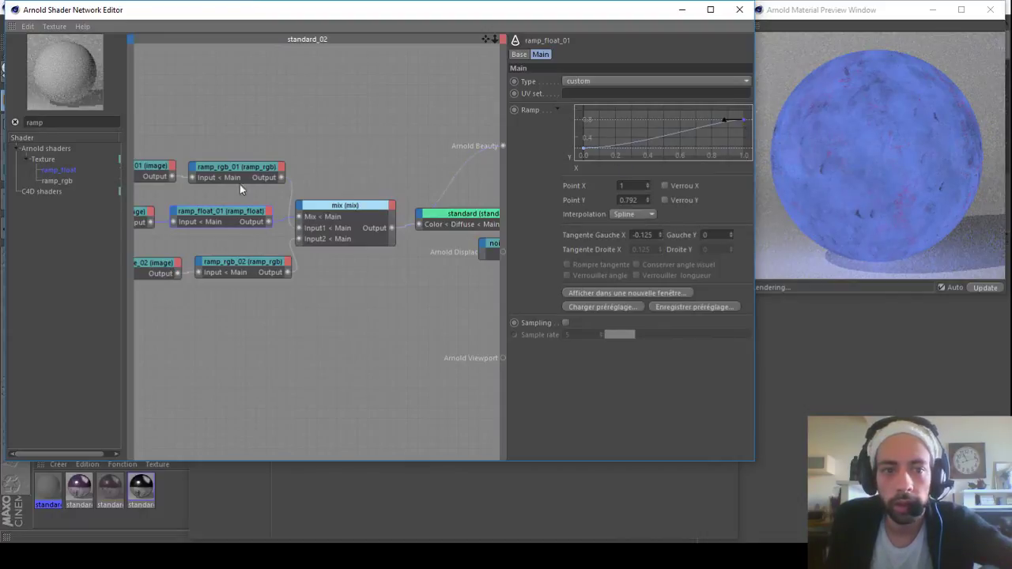
left_click(141, 214)
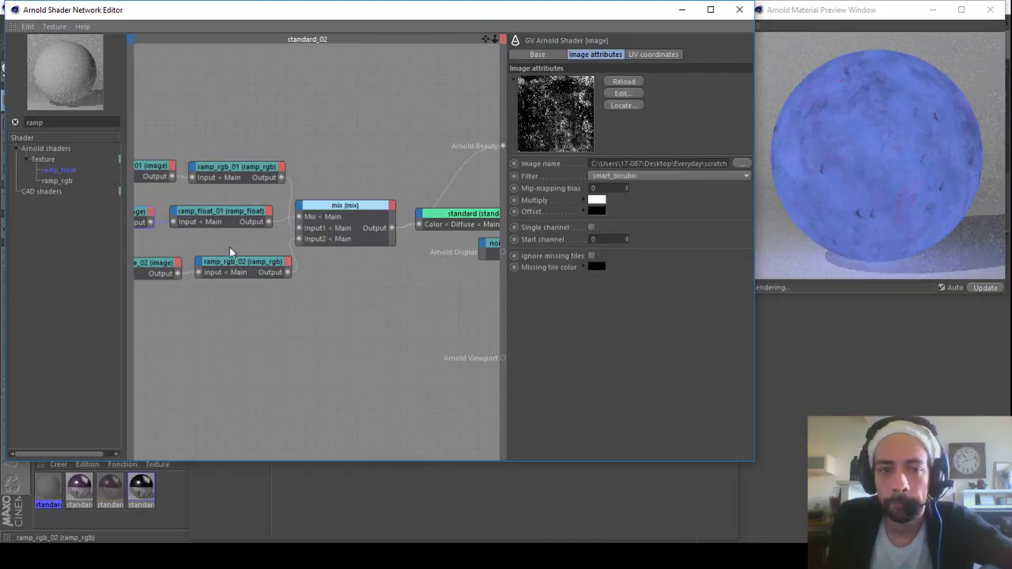
left_click(239, 216)
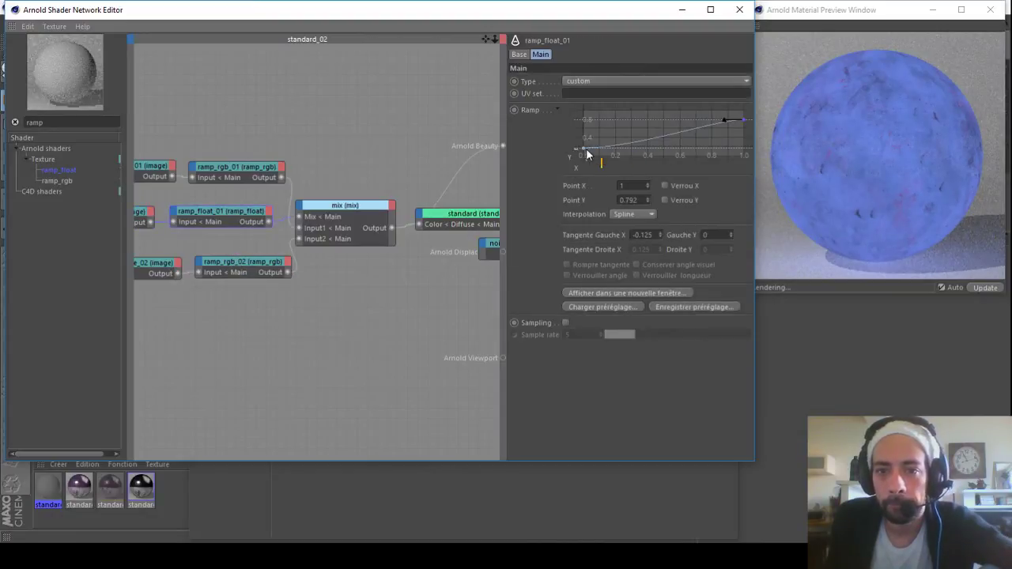
left_click_drag(581, 154, 578, 139)
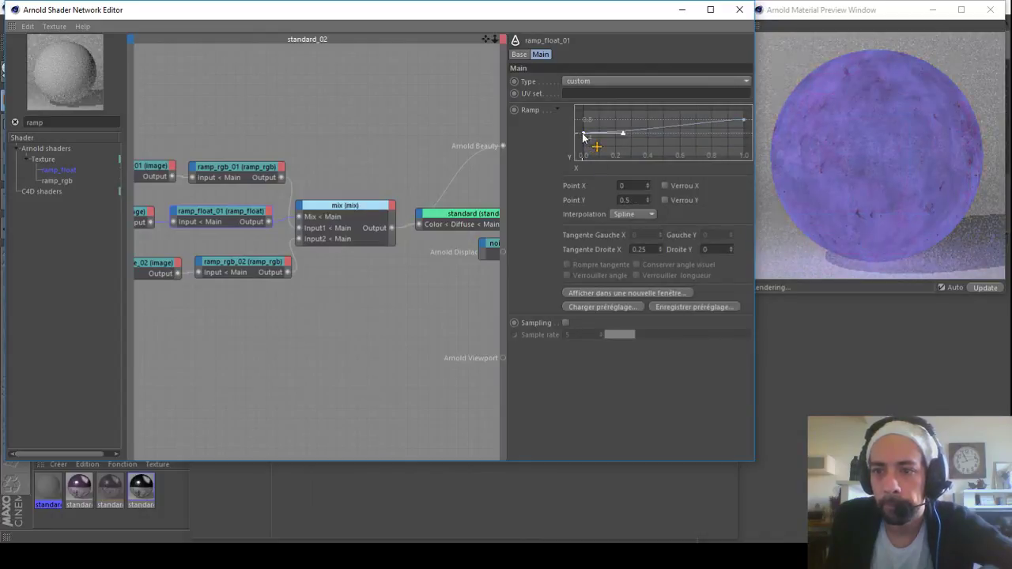
left_click_drag(583, 137, 583, 136)
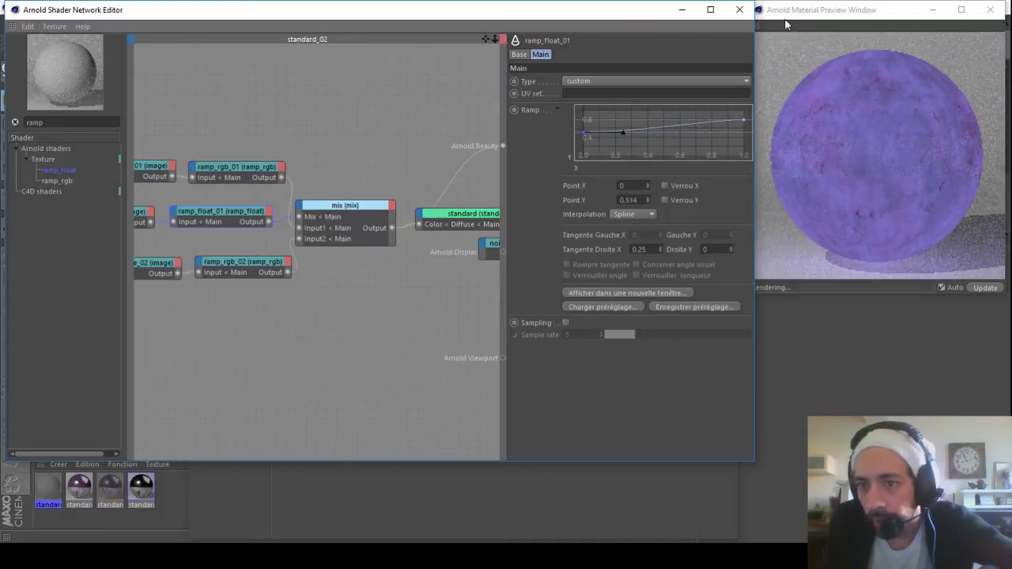
Step: Connect the bump2d node's output to Arnold Beauty
left_click_drag(485, 39, 308, 30)
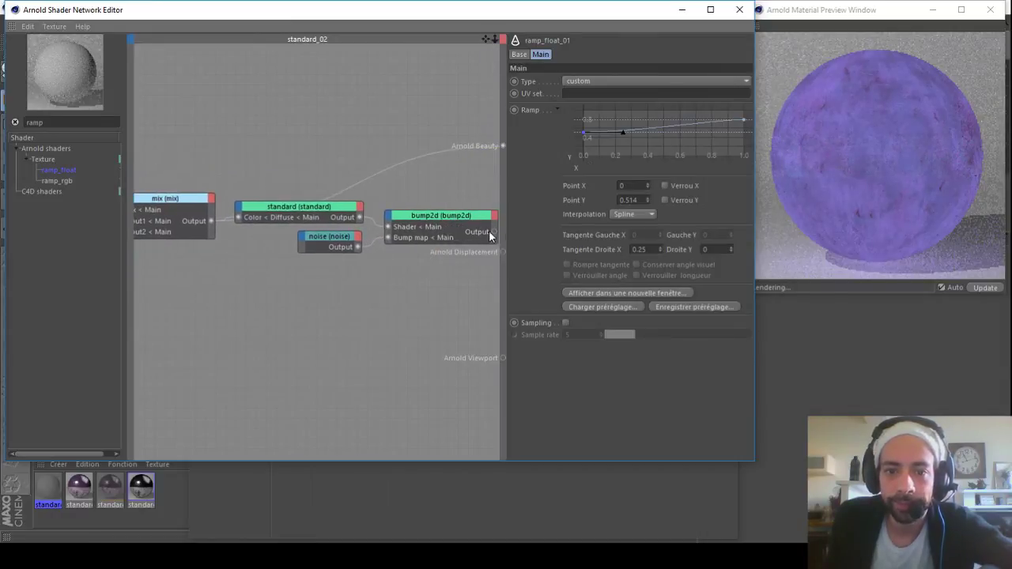
left_click_drag(503, 146, 502, 146)
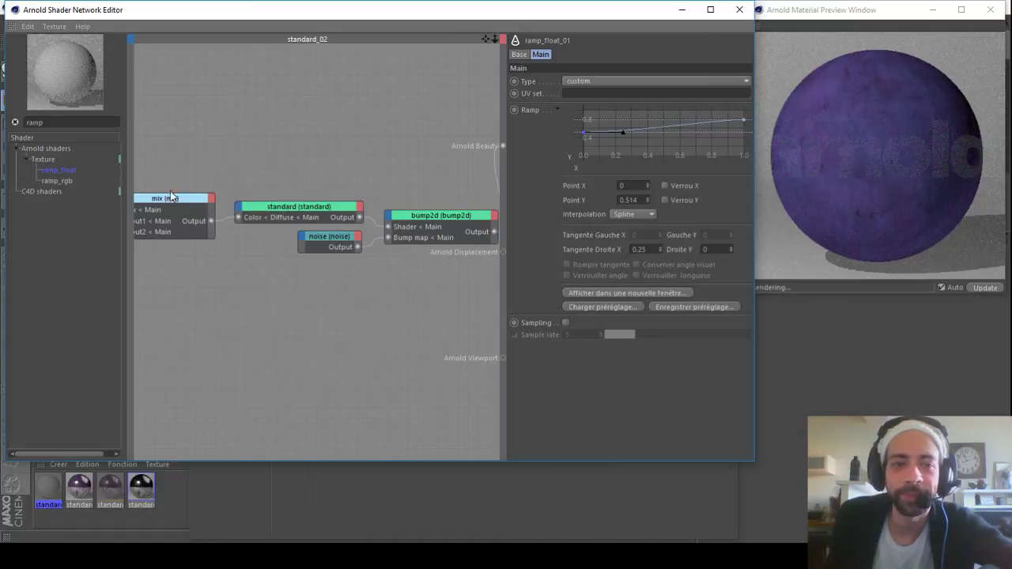
Step: Set the standard shader's diffuse backlighting to 0.8
left_click(348, 210)
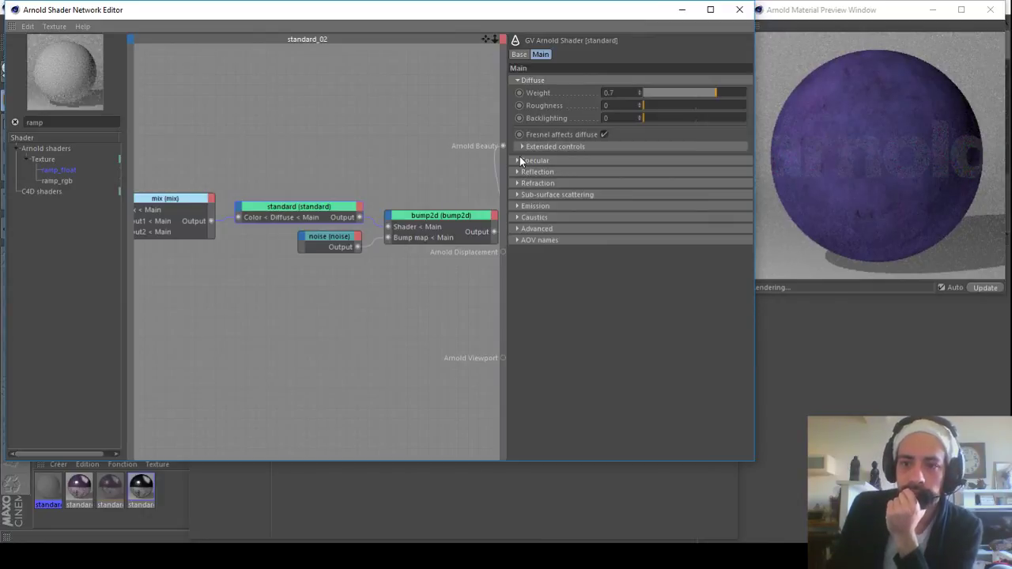
left_click(695, 120)
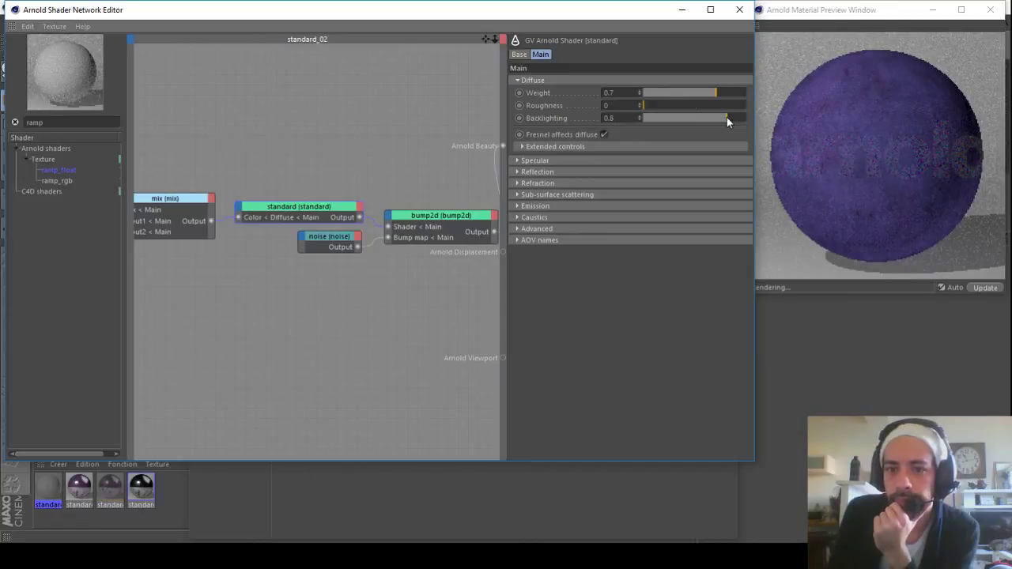
left_click(518, 80)
Step: Set the standard shader's specular weight to 0.79 and roughness to 0.16, and enable Fresnel
left_click(516, 92)
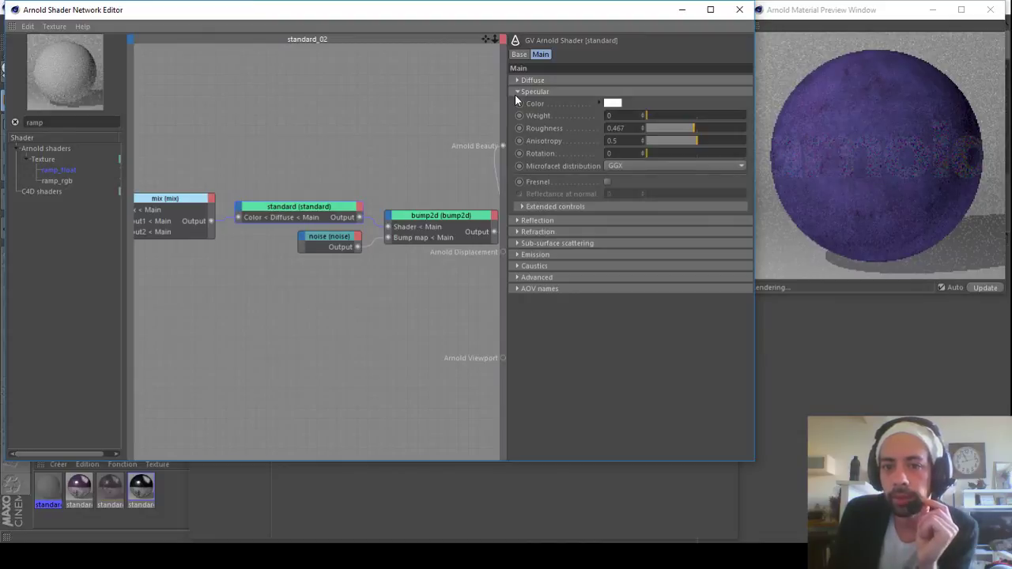
left_click(717, 117)
left_click_drag(721, 114, 726, 116)
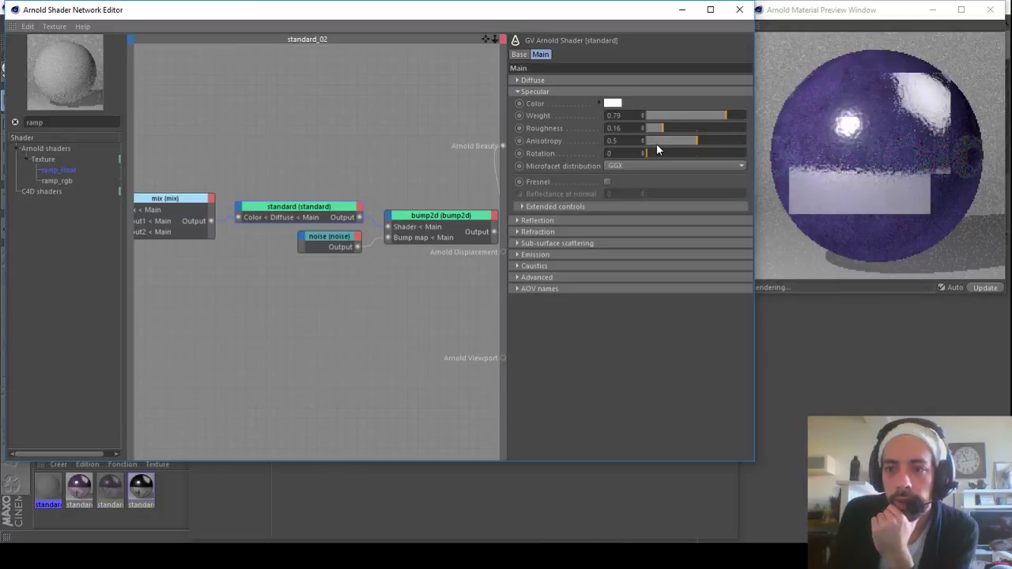
left_click(607, 182)
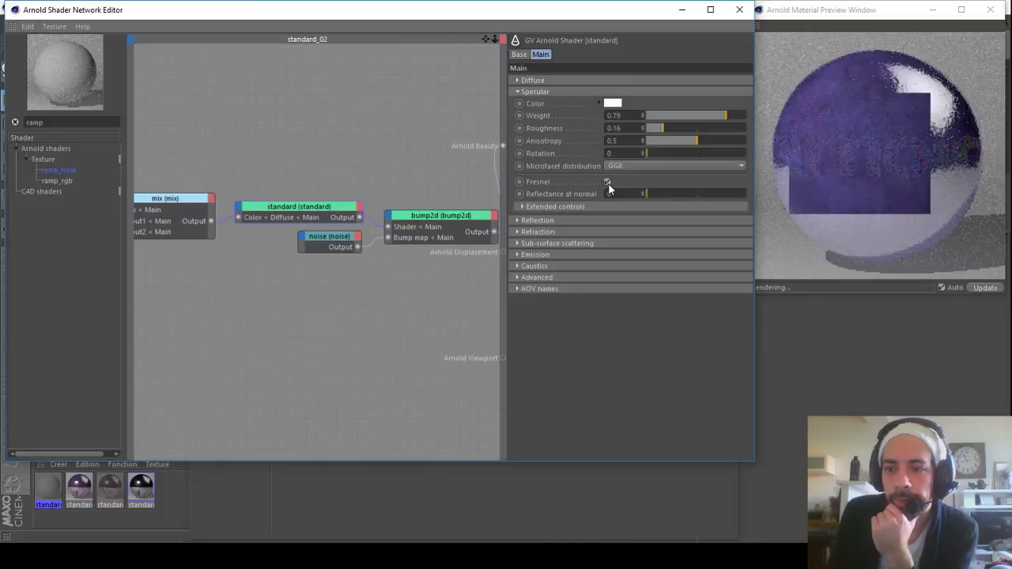
left_click(514, 91)
Step: Enable Fresnel use IOR in the refraction settings with an IOR of 1.16, and close the shader network and material editors
left_click(514, 113)
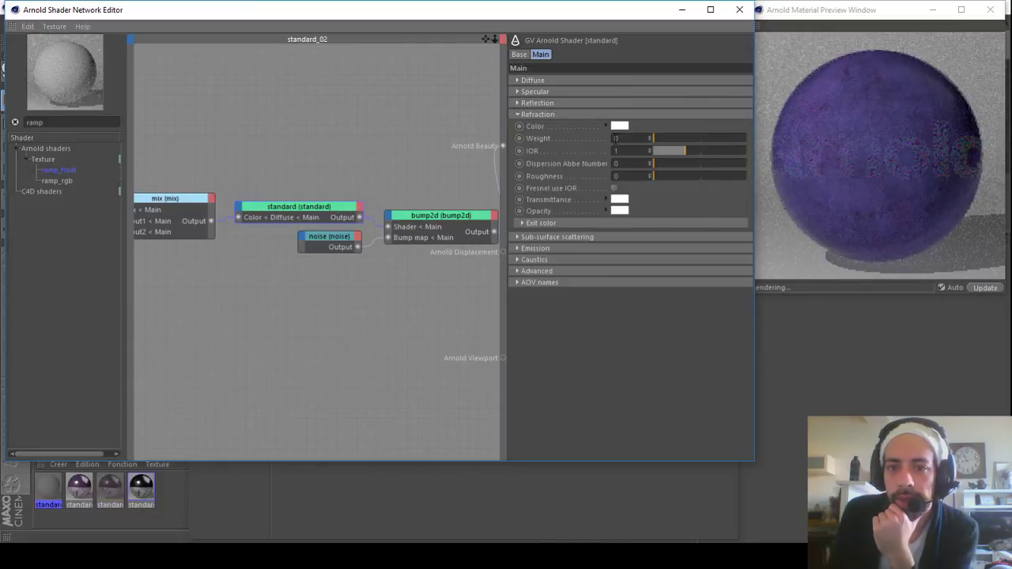
left_click(615, 189)
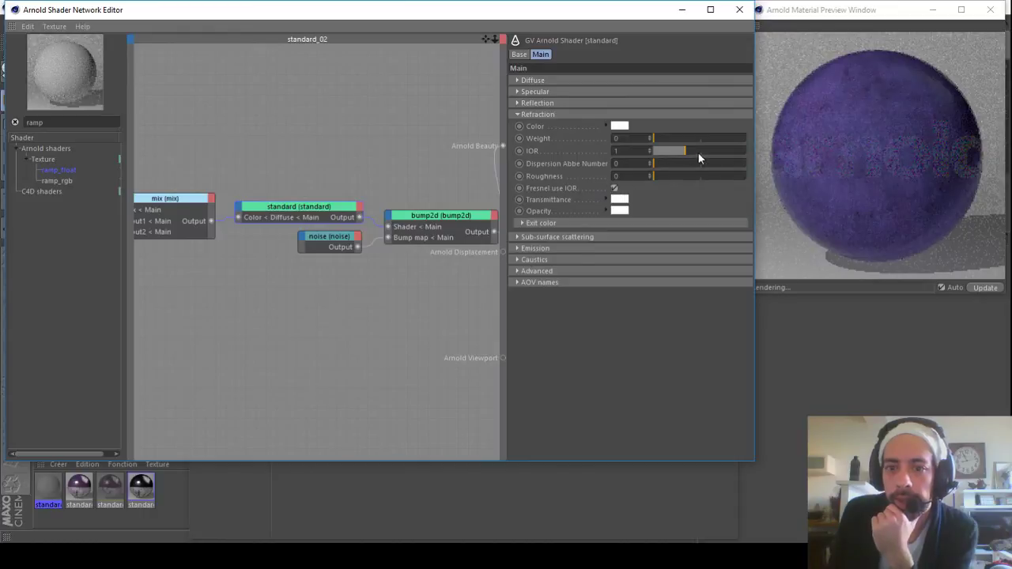
left_click_drag(695, 155, 689, 156)
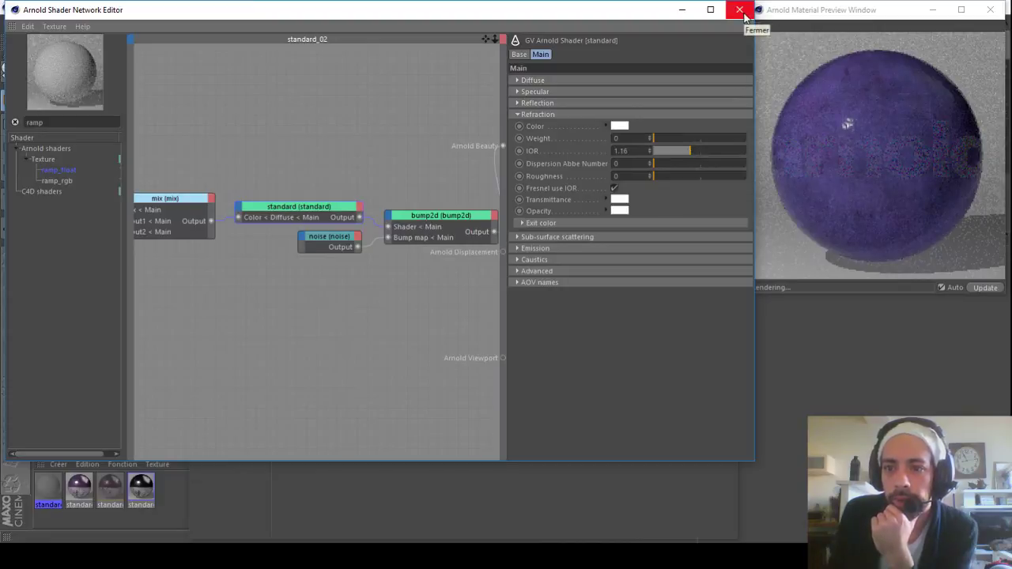
left_click(518, 115)
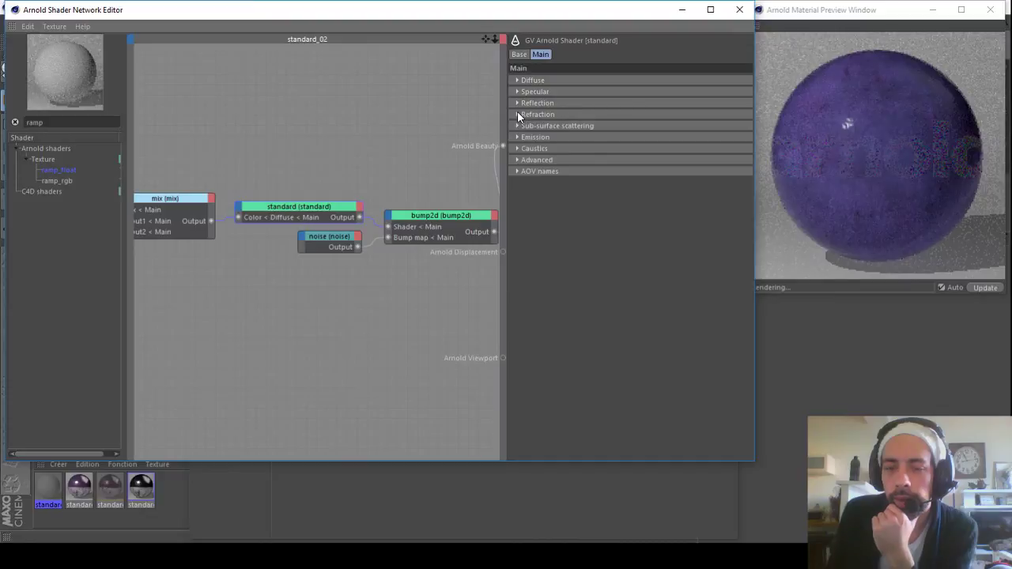
left_click(740, 10)
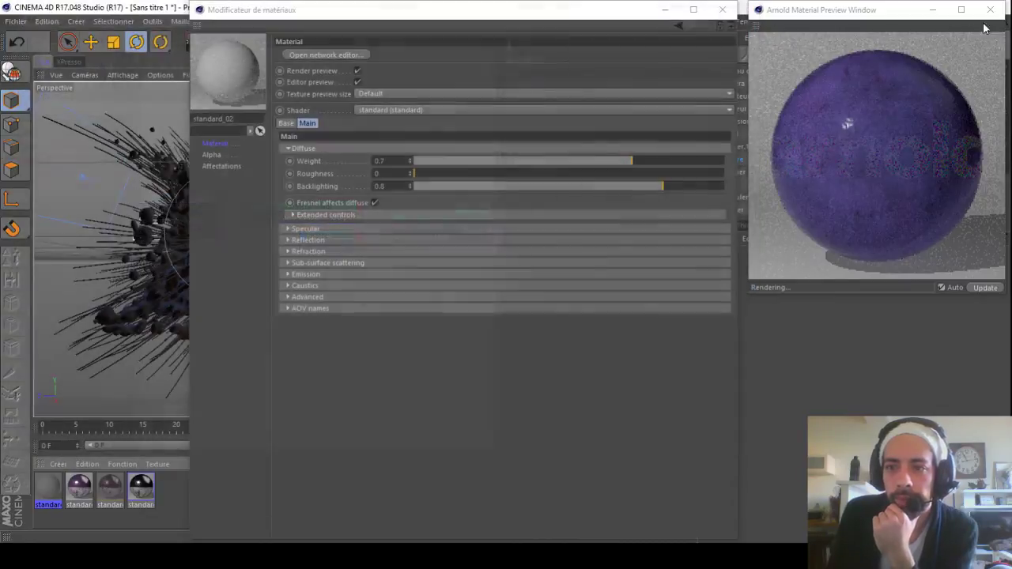
left_click(725, 11)
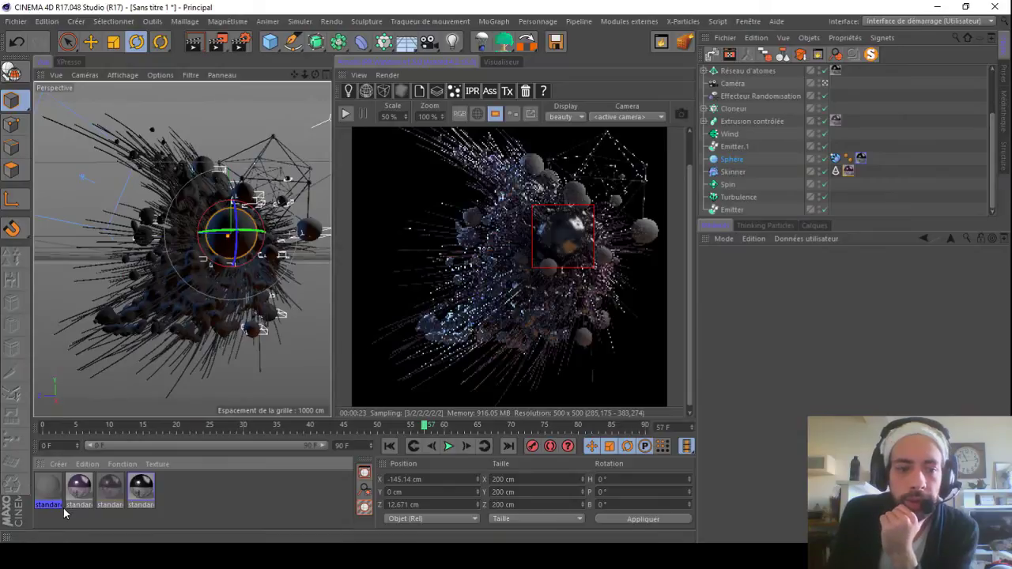
Step: Apply the standard_02 material to the Cloneur object and preview the whole frame with region rendering off, then stop the render
left_click_drag(668, 156, 731, 108)
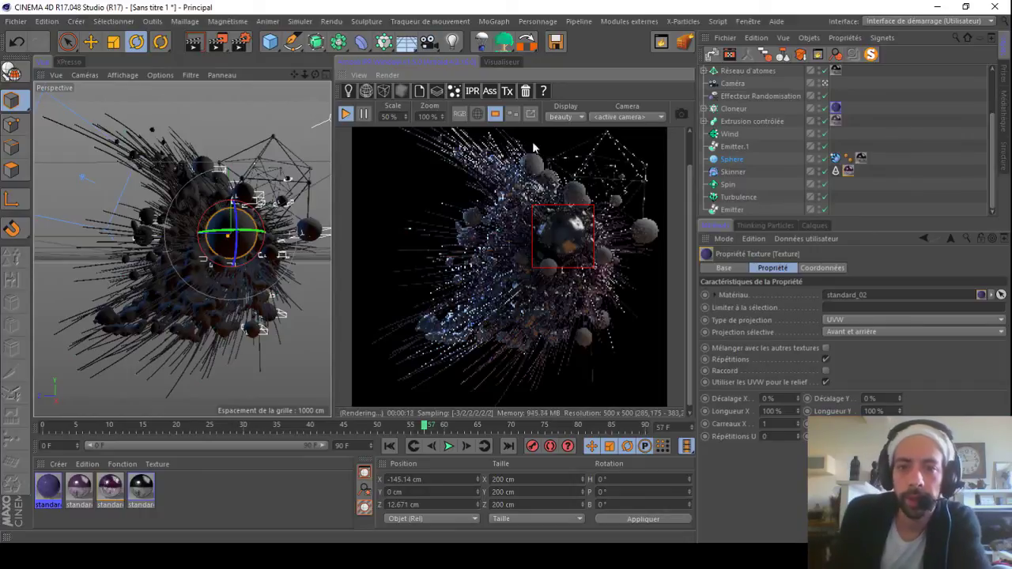
left_click(495, 114)
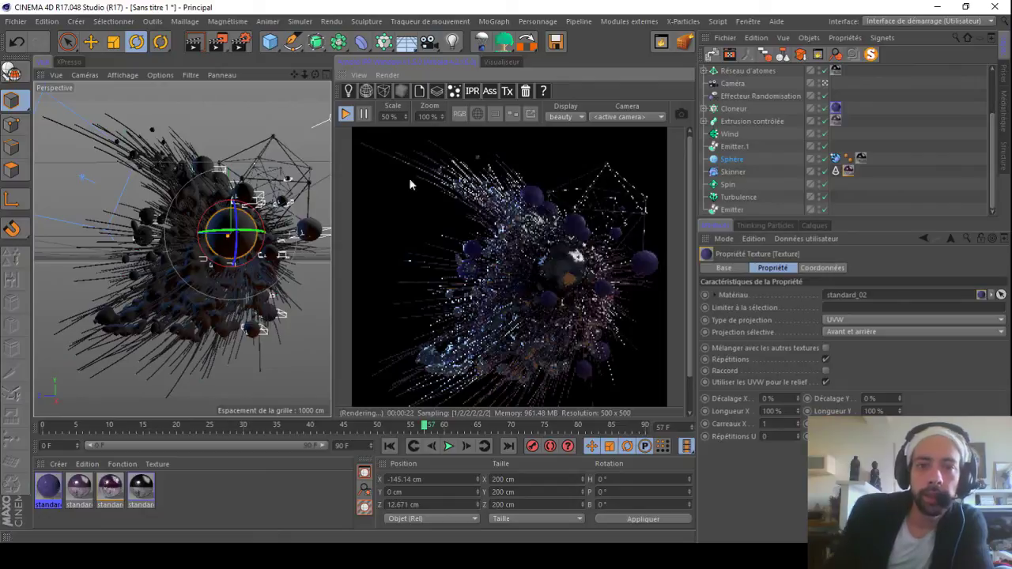
left_click(350, 114)
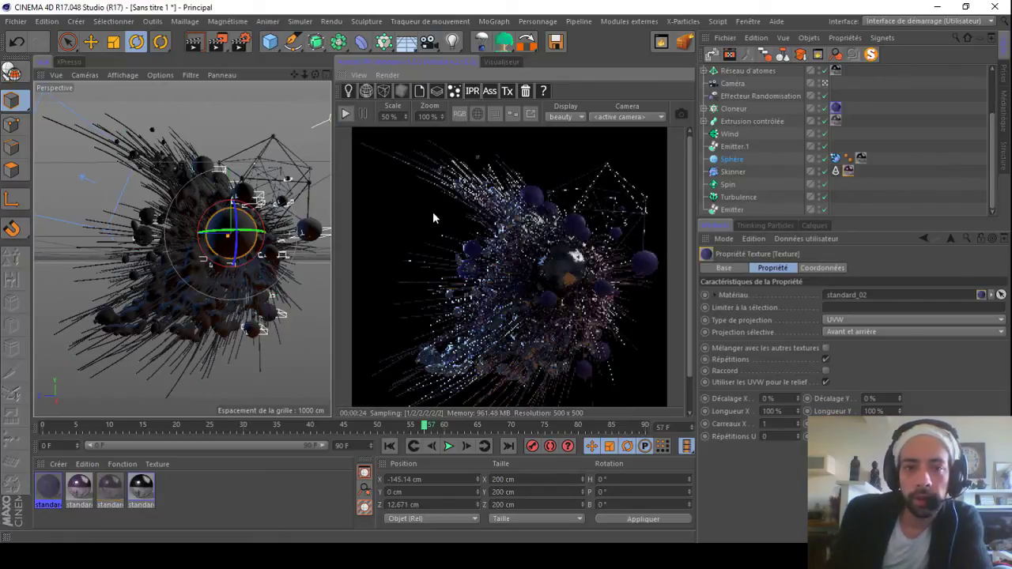
Step: Add a background object (Arrière plan) and assign a new Arnold flat surface material to it
left_click(408, 45)
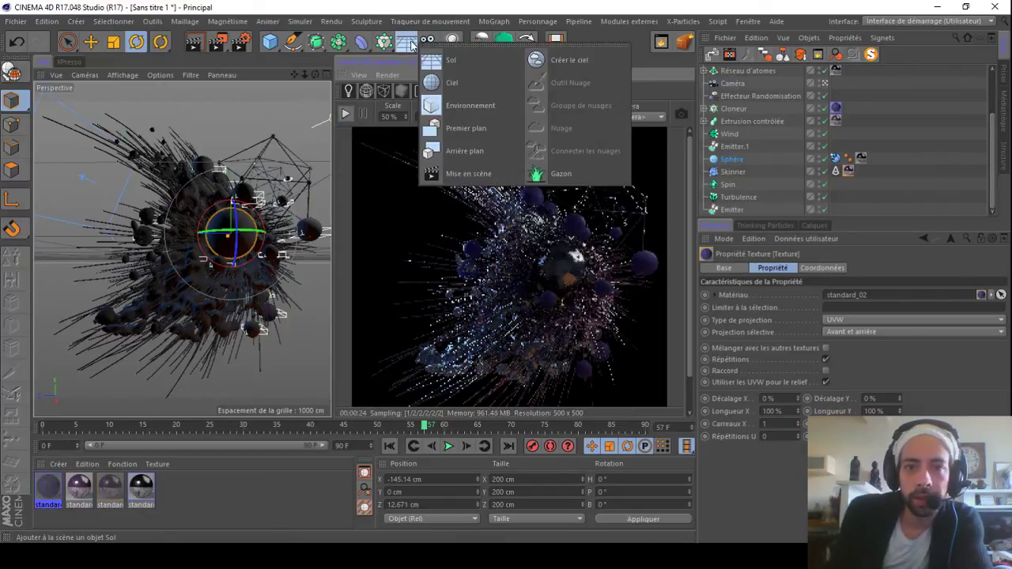
left_click(466, 152)
left_click(60, 464)
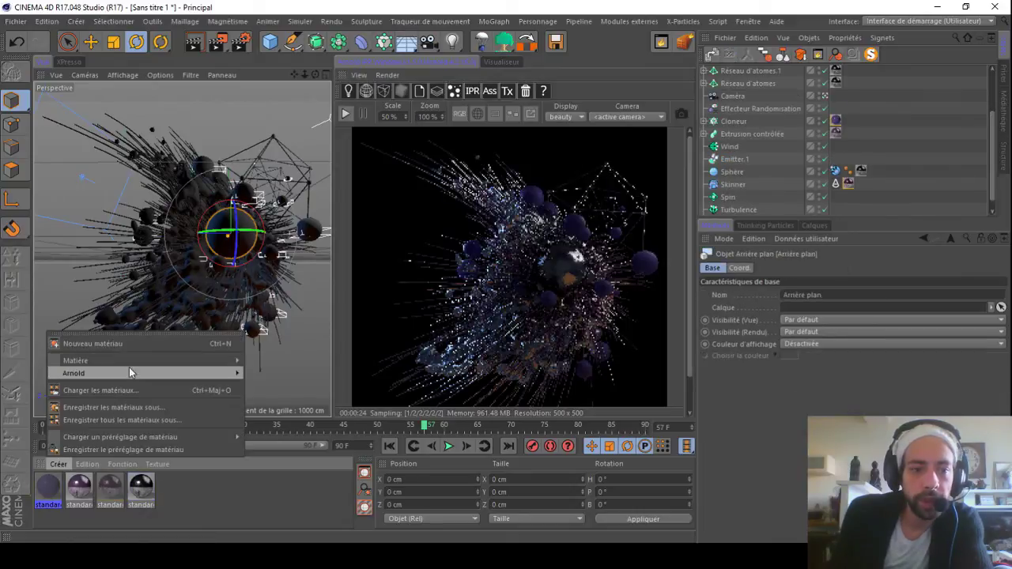
mouse_move(233, 374)
mouse_move(265, 386)
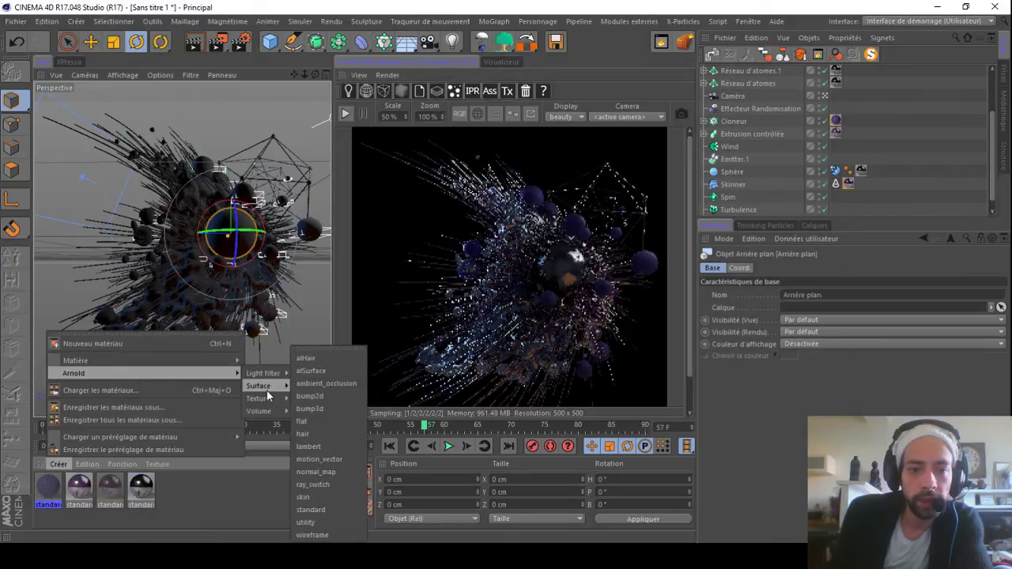
left_click(323, 423)
left_click_drag(52, 489, 743, 72)
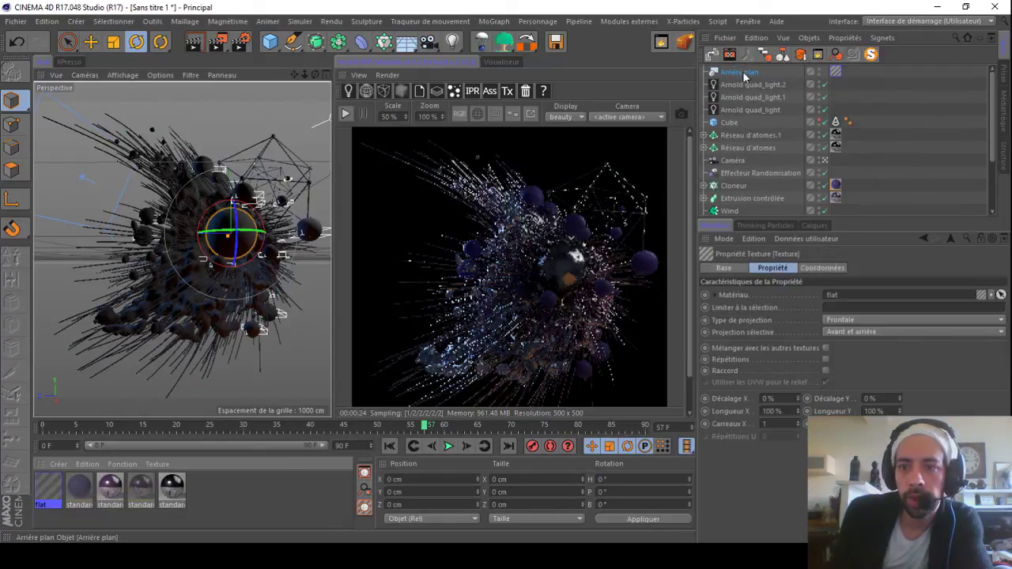
double_click(44, 491)
left_click(313, 56)
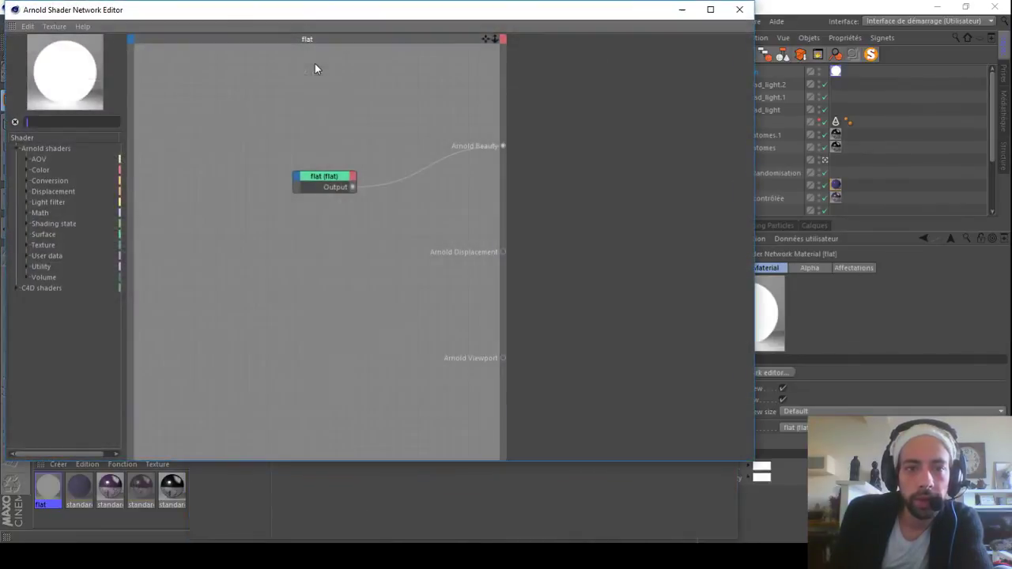
left_click(733, 11)
left_click(733, 9)
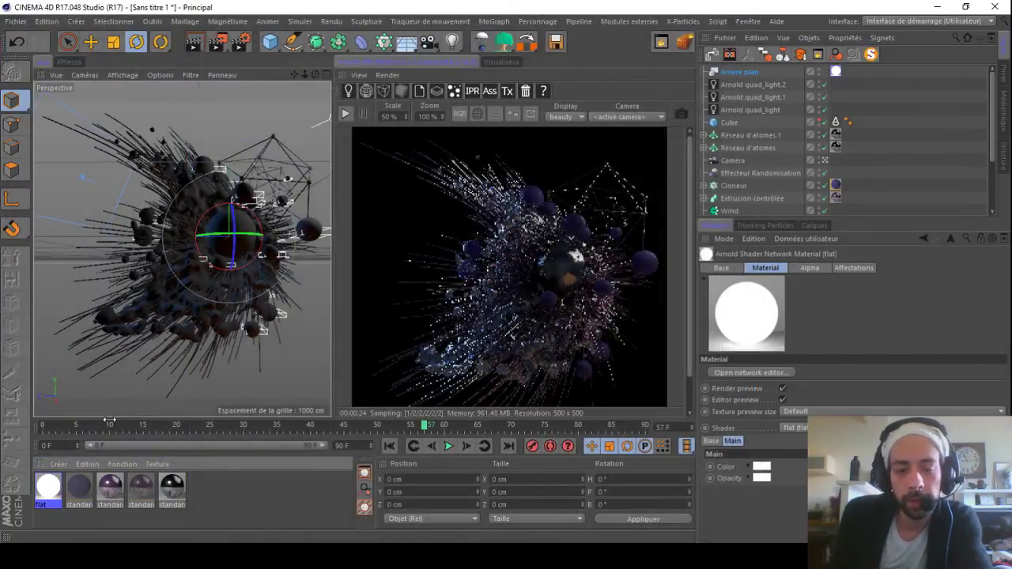
Step: Add a ramp_rgb node to the flat material's network and connect it to the flat shader's Color input
double_click(55, 484)
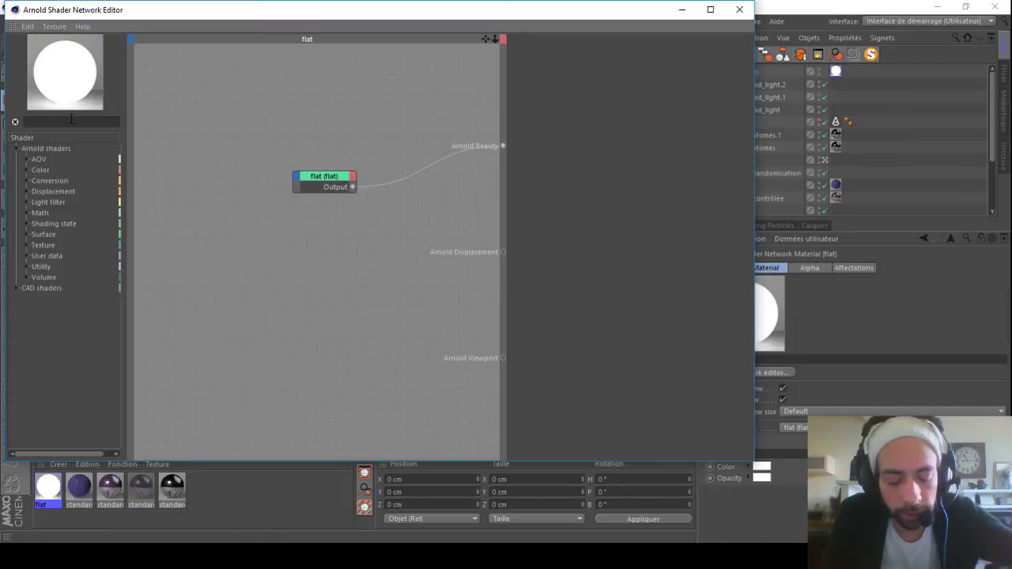
type("ramp")
left_click_drag(61, 181, 346, 186)
left_click(343, 185)
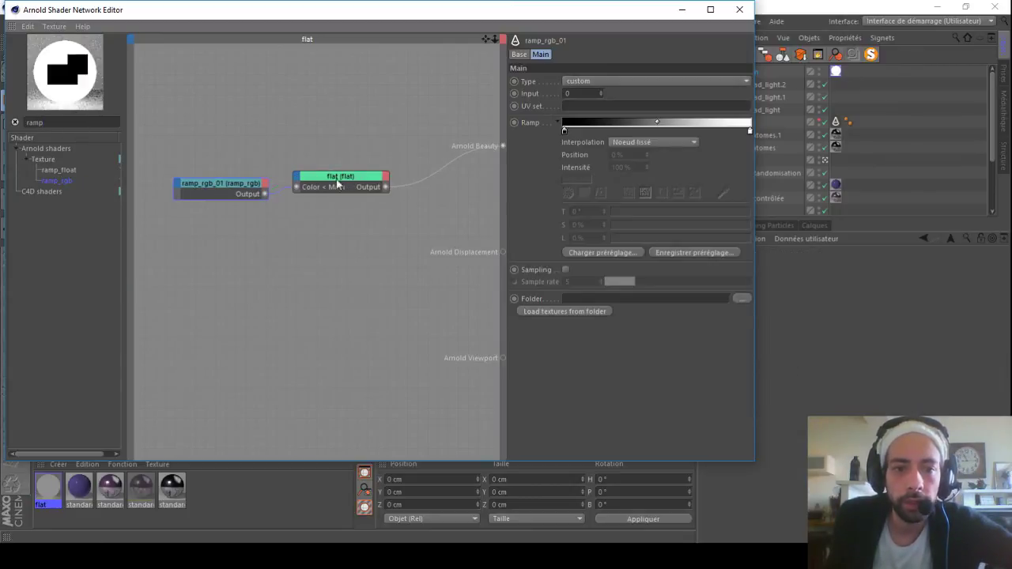
left_click(361, 183)
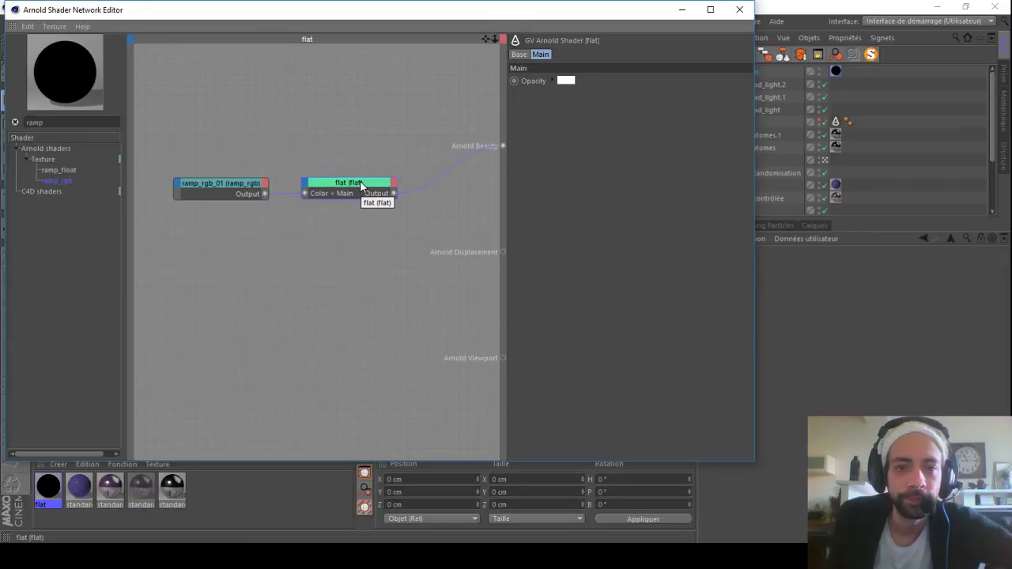
Step: Preview the diagonal and box types on the ramp_rgb_01 node, and settle on the circular type
left_click(236, 185)
left_click_drag(603, 21, 190, 49)
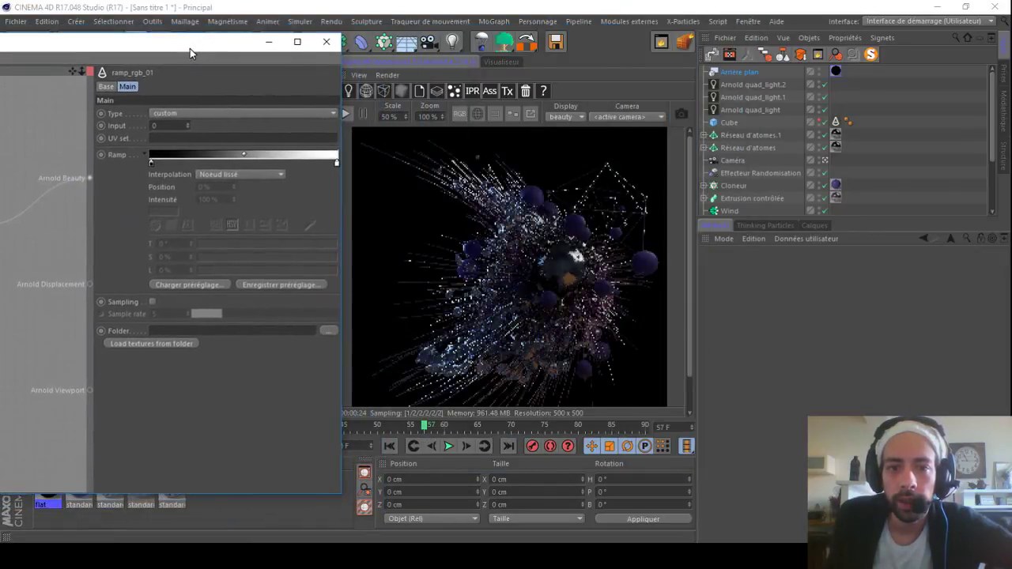
left_click(347, 114)
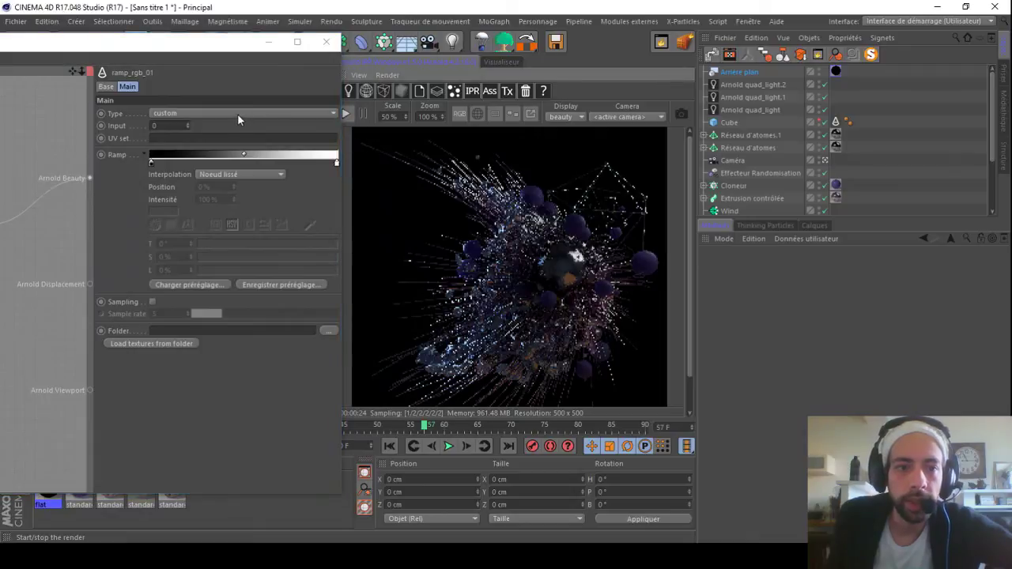
left_click(238, 116)
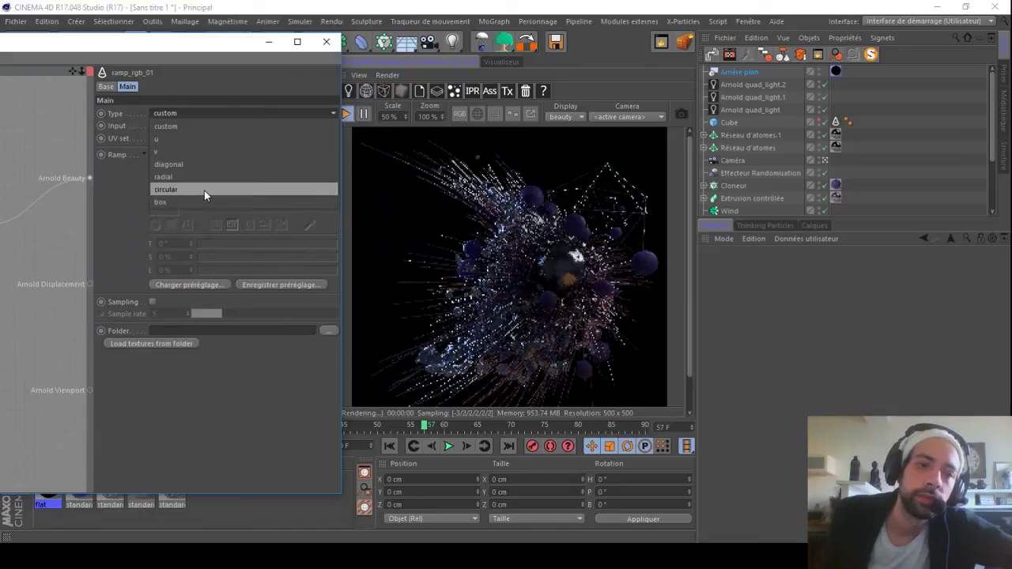
left_click(204, 165)
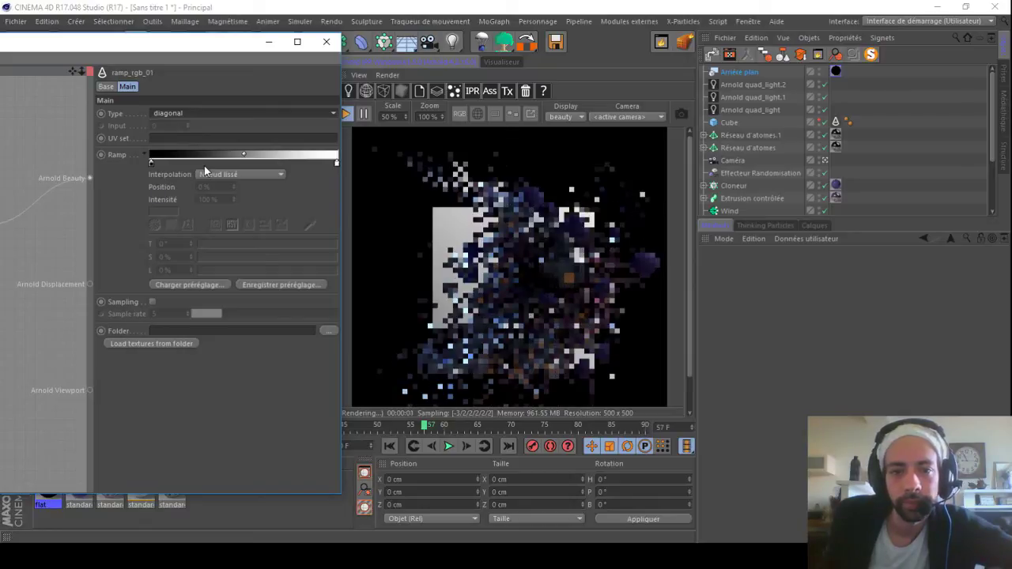
left_click(178, 115)
left_click(184, 201)
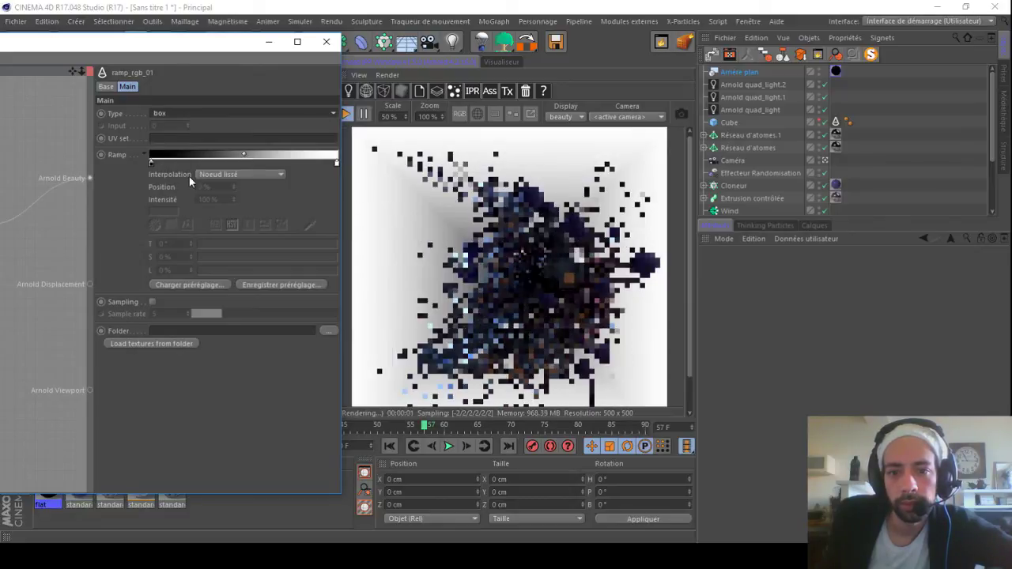
left_click(169, 114)
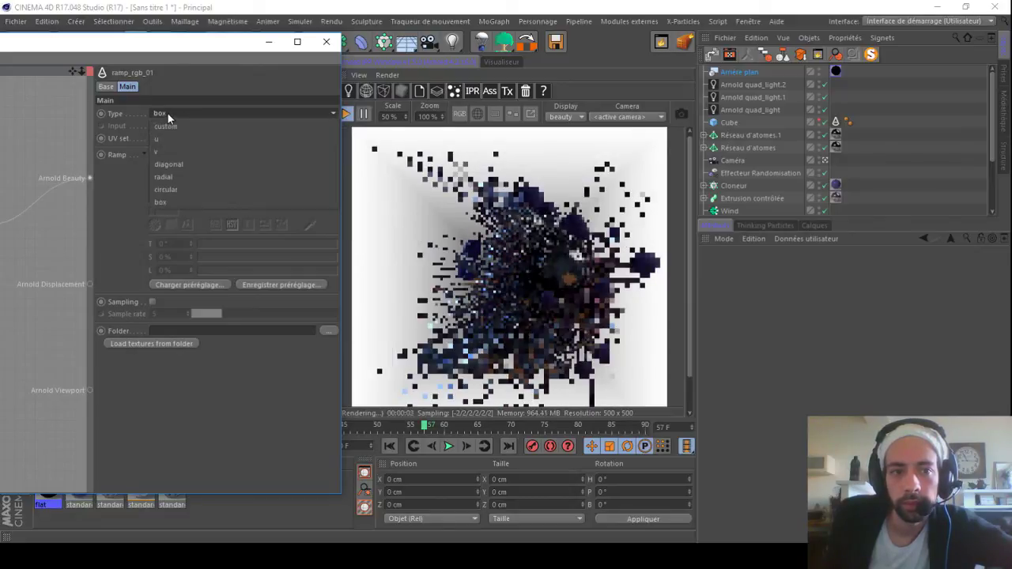
left_click(190, 188)
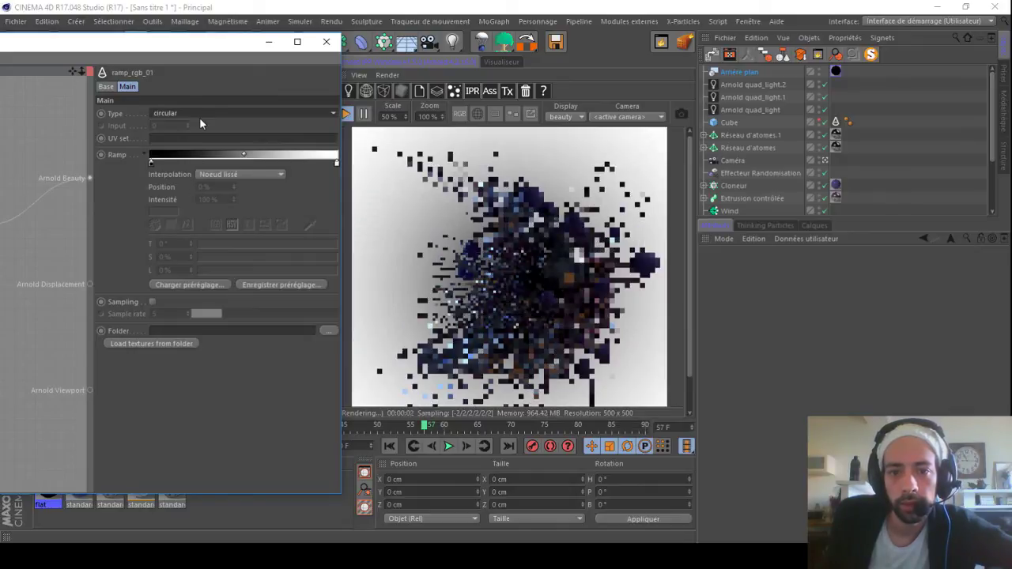
Step: Colour the ramp's end knot at 100 % a very dark blue with RGB values 14, 14, 23
left_click(336, 162)
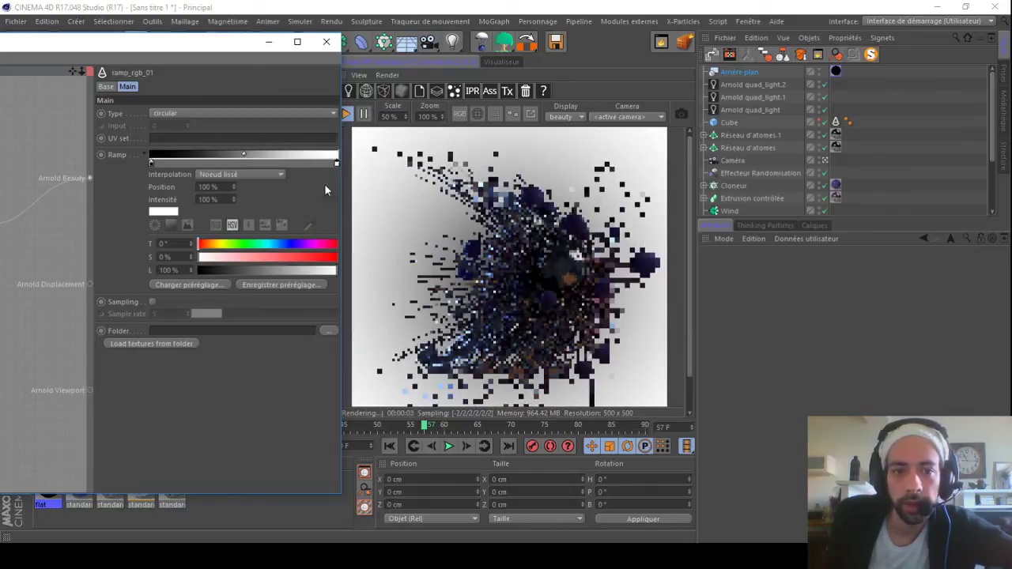
left_click(216, 225)
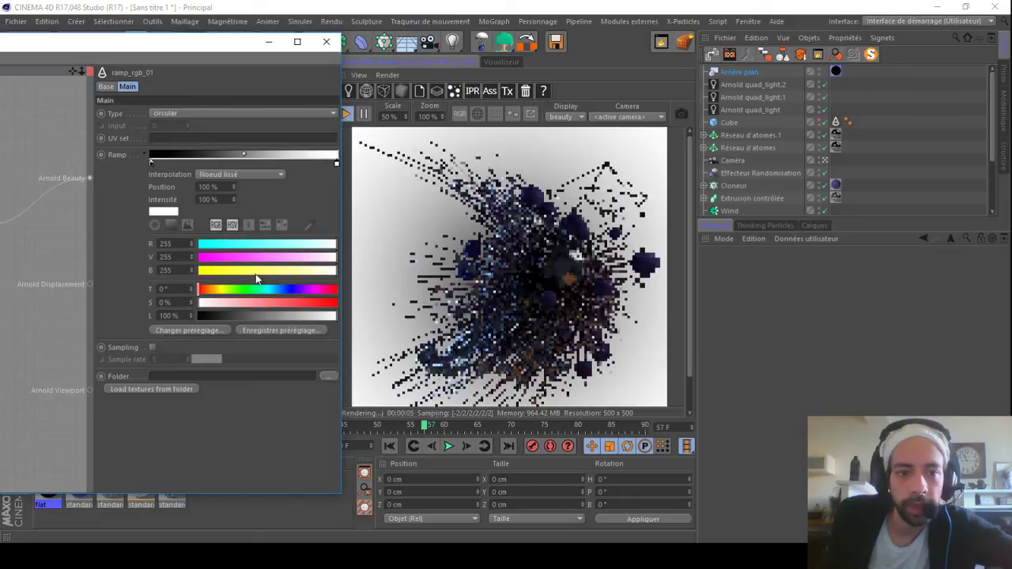
left_click(207, 317)
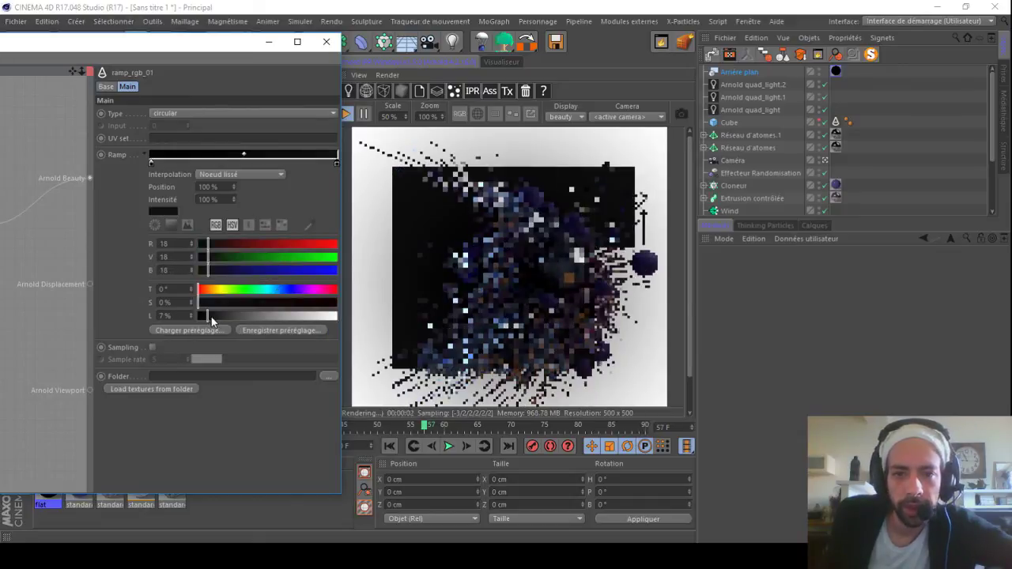
left_click(223, 275)
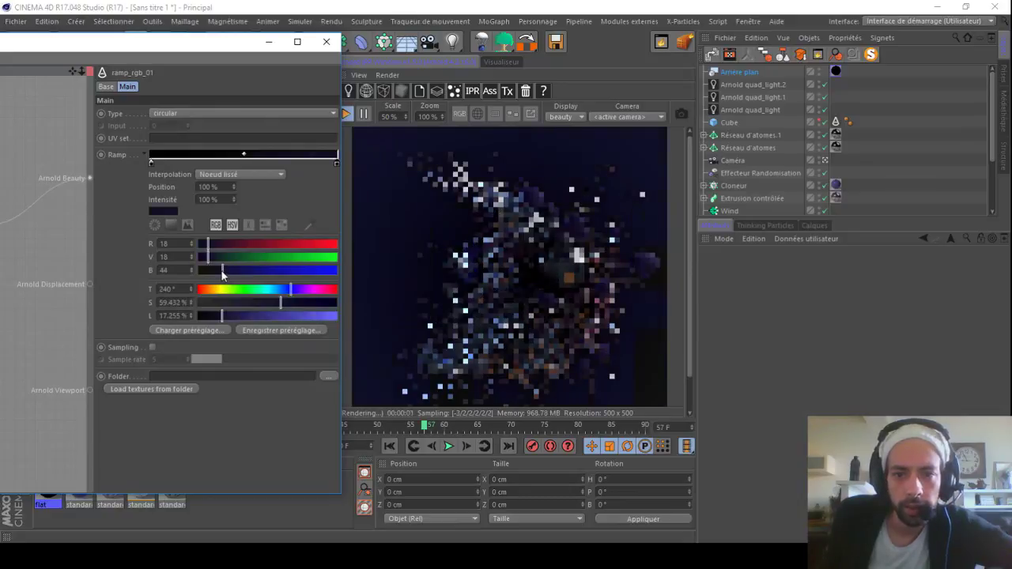
left_click_drag(223, 275, 218, 270)
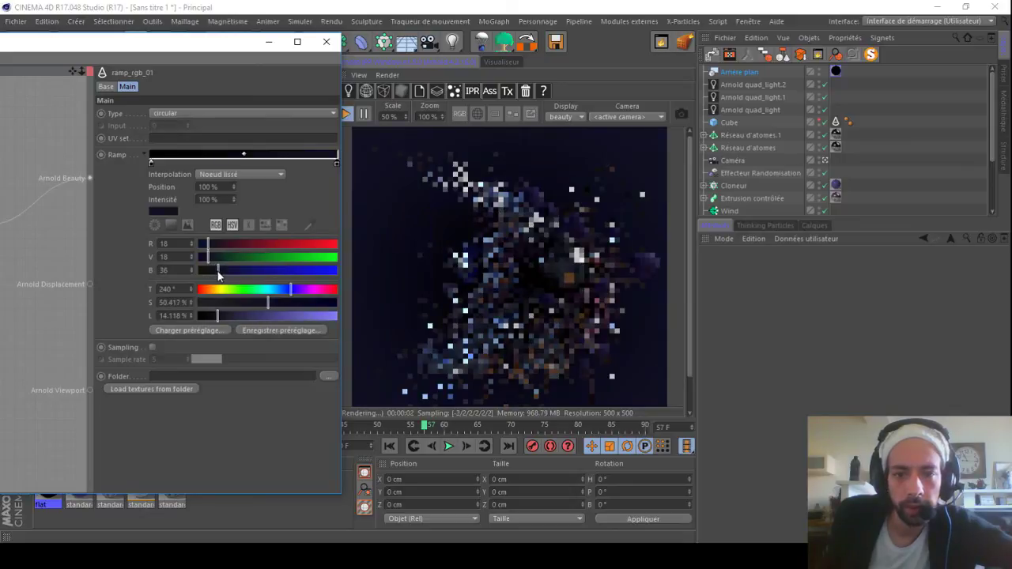
left_click_drag(218, 271, 214, 272)
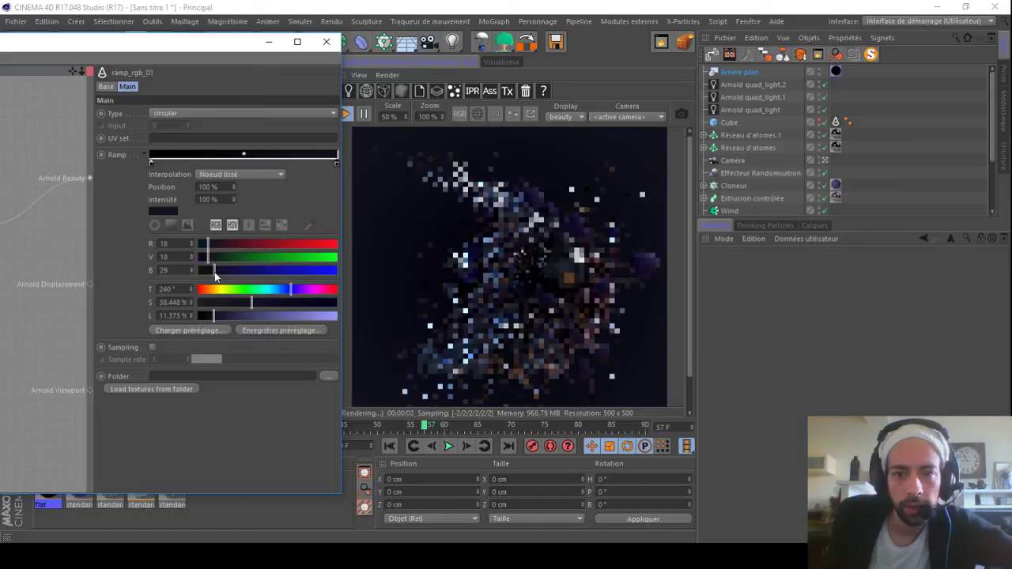
scroll(500, 277, "down", 1)
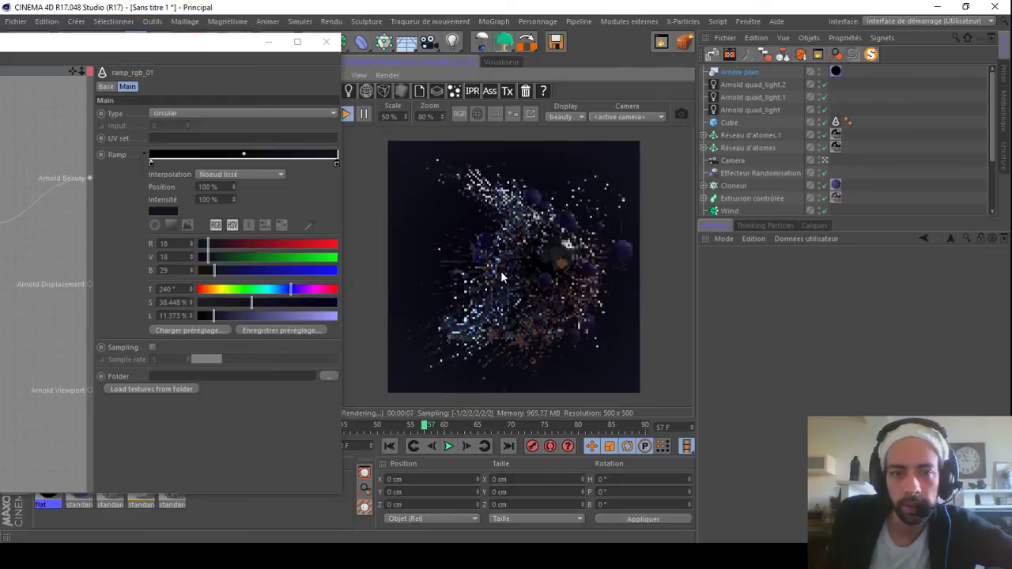
left_click(211, 317)
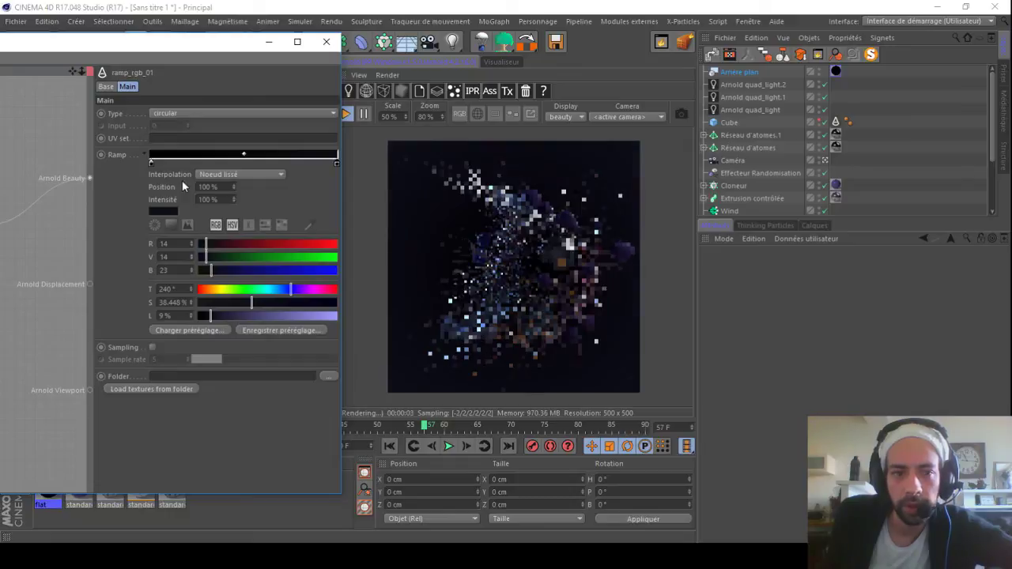
Step: Colour the ramp's start knot at 0 % near-black blue with RGB values 6, 6, 9, and close the shader network editor
left_click(149, 162)
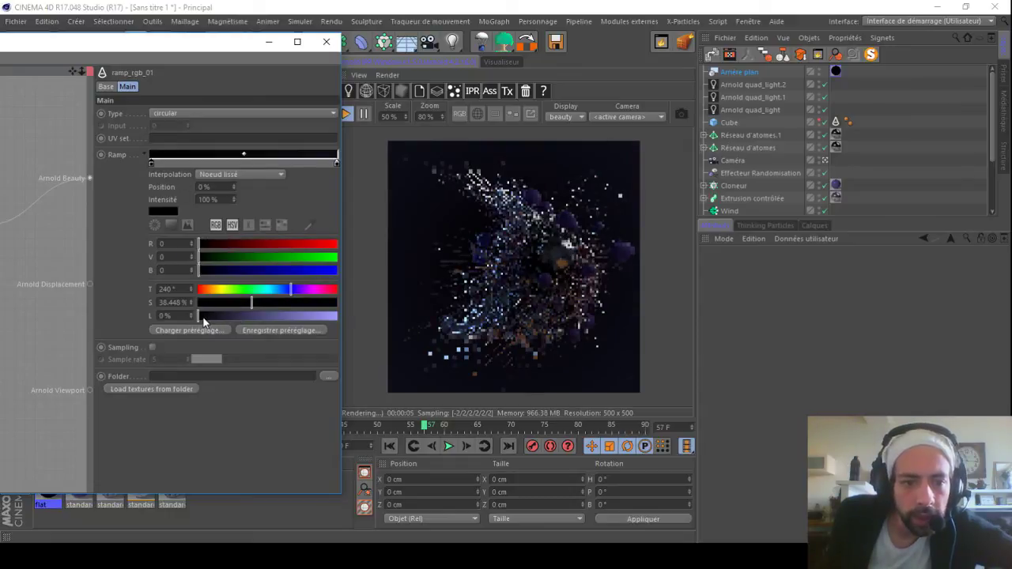
left_click(204, 318)
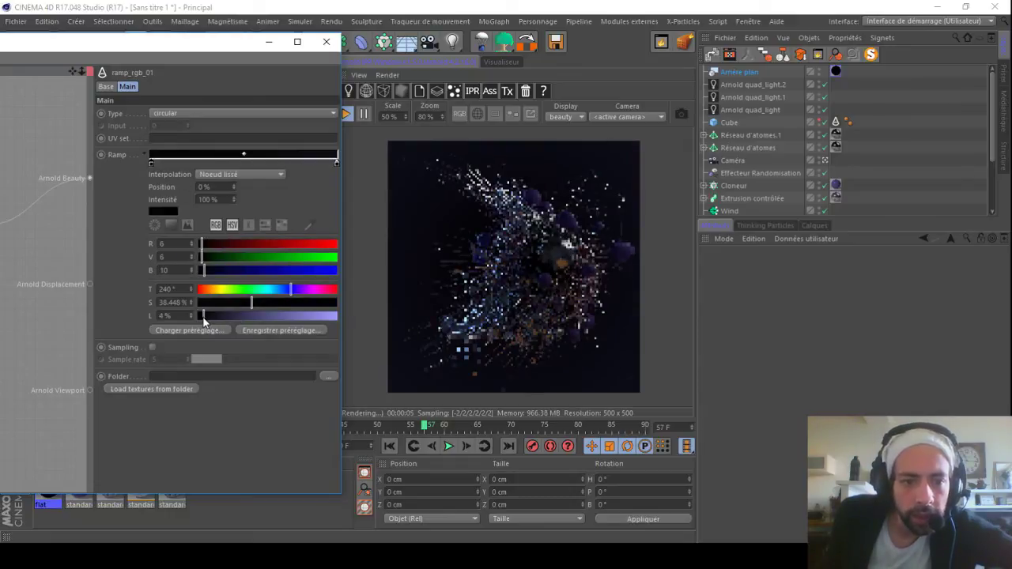
left_click(204, 271)
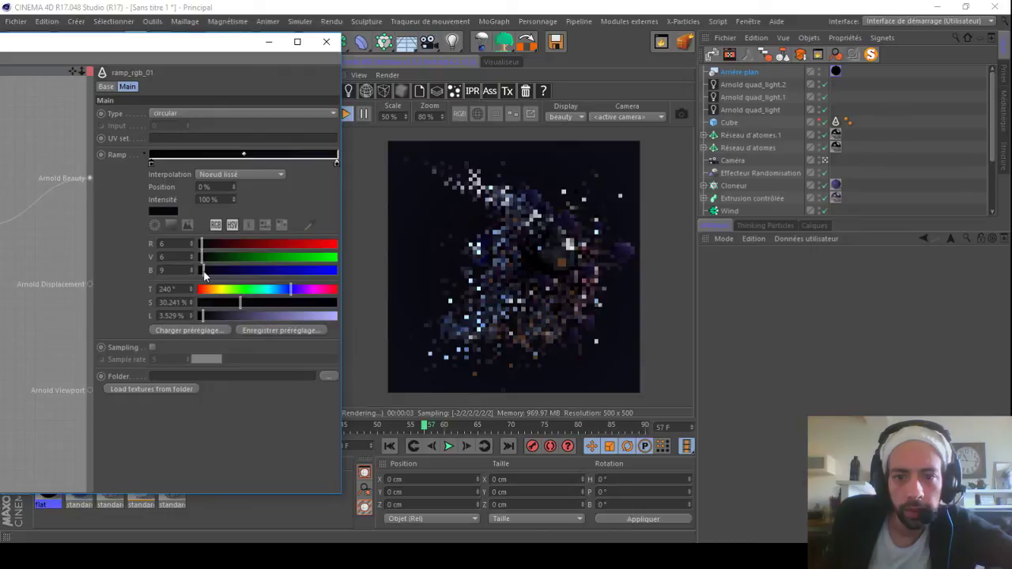
left_click(326, 41)
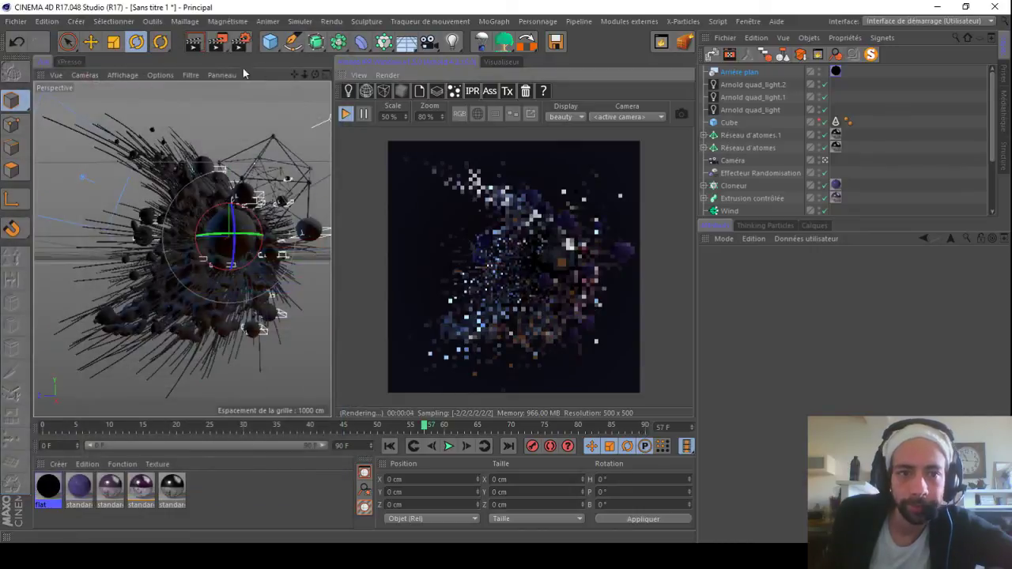
Step: Stop the preview render, set the Arnold render settings' Camera (AA) sampling to 4, and close the settings
left_click(346, 115)
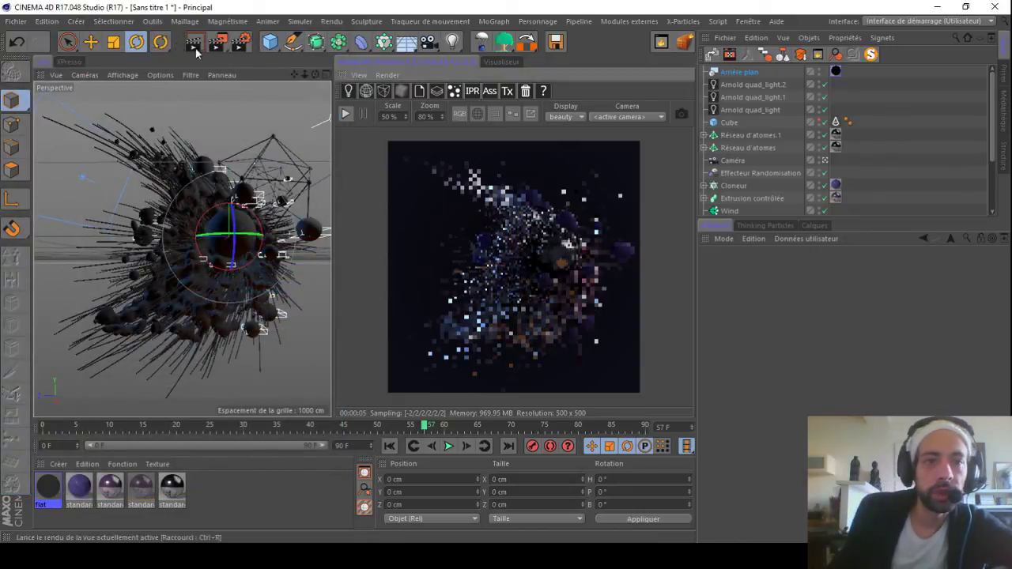
left_click(242, 45)
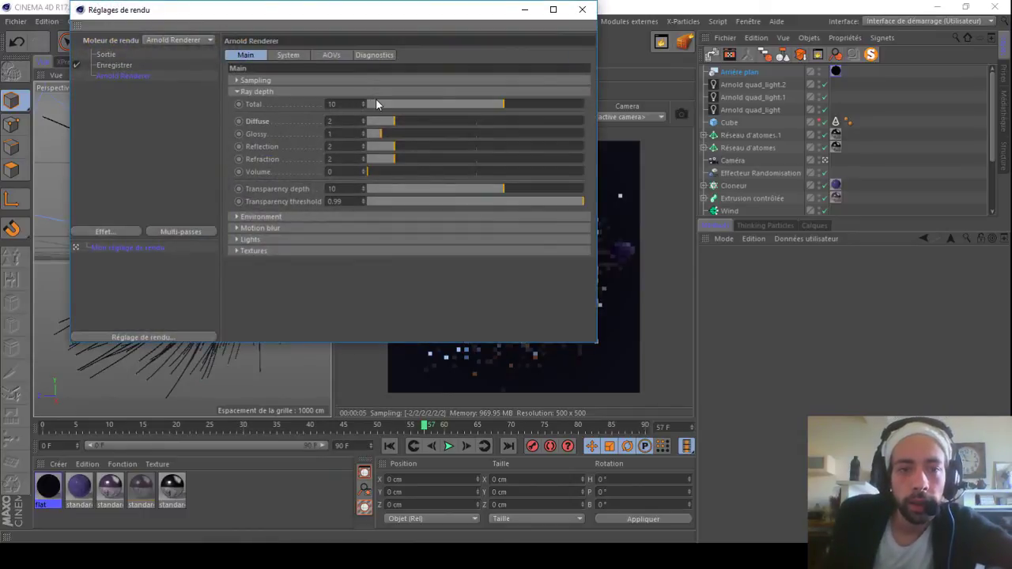
left_click(235, 91)
left_click(236, 81)
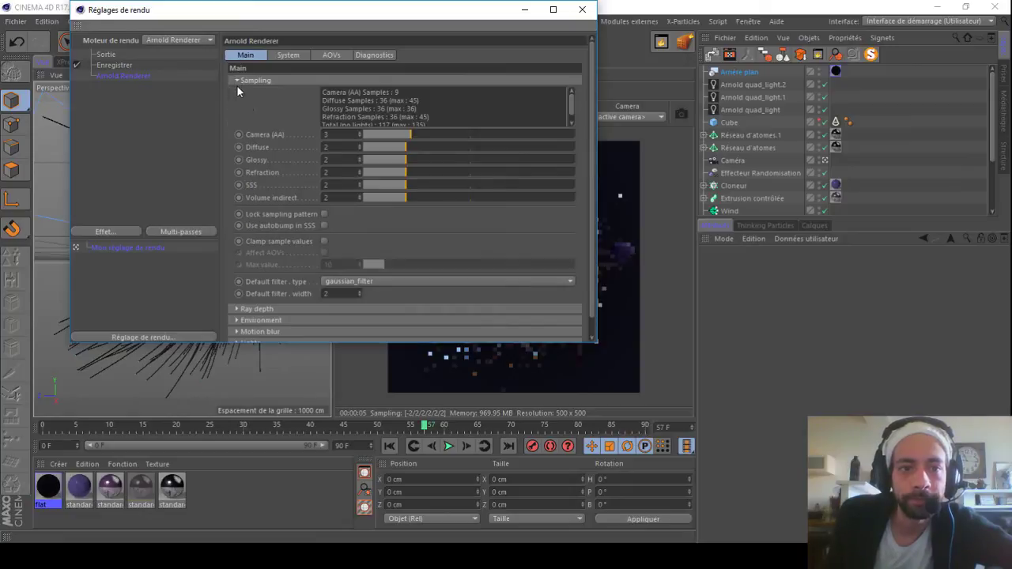
left_click_drag(404, 138, 432, 148)
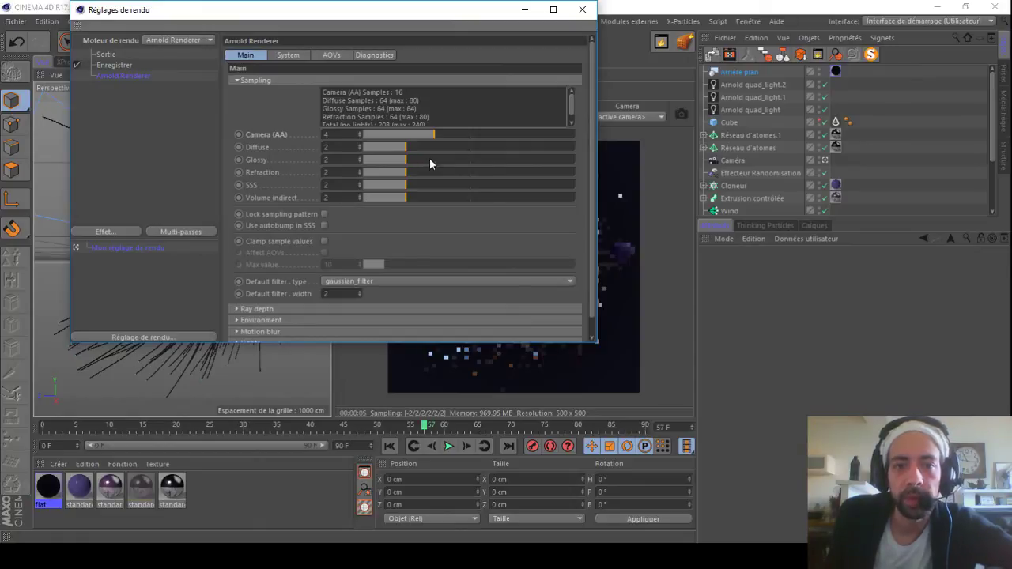
left_click(582, 9)
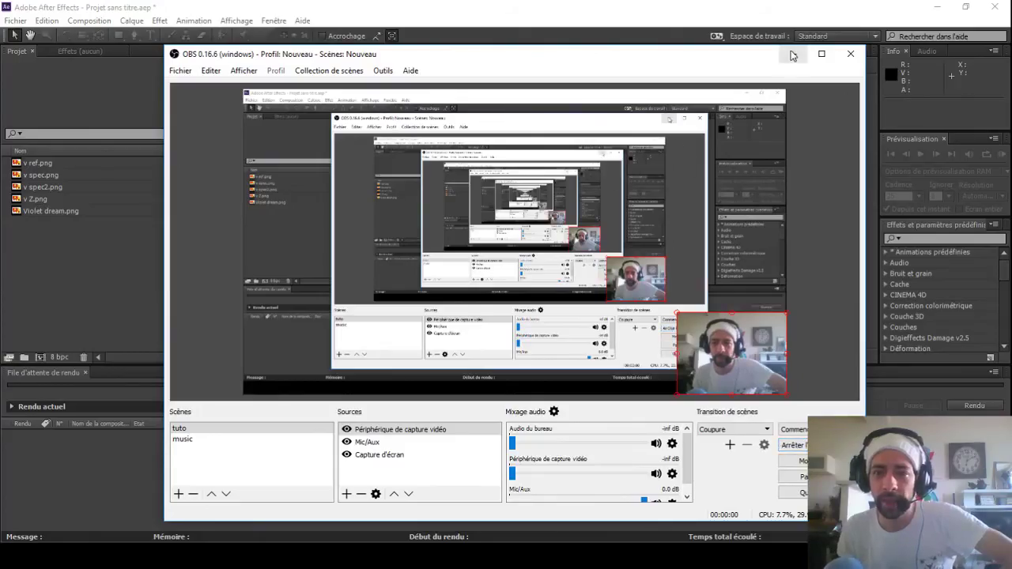
Step: Switch to After Effects, create a composition from Violet dream.png, and set the project colour depth to 16 bits per channel
left_click(793, 54)
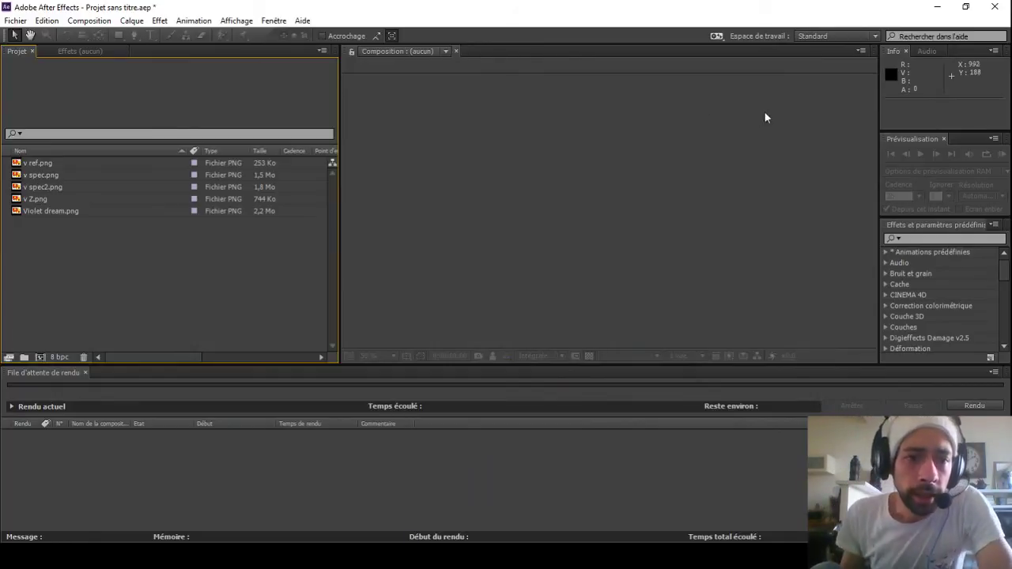
left_click_drag(43, 211, 41, 357)
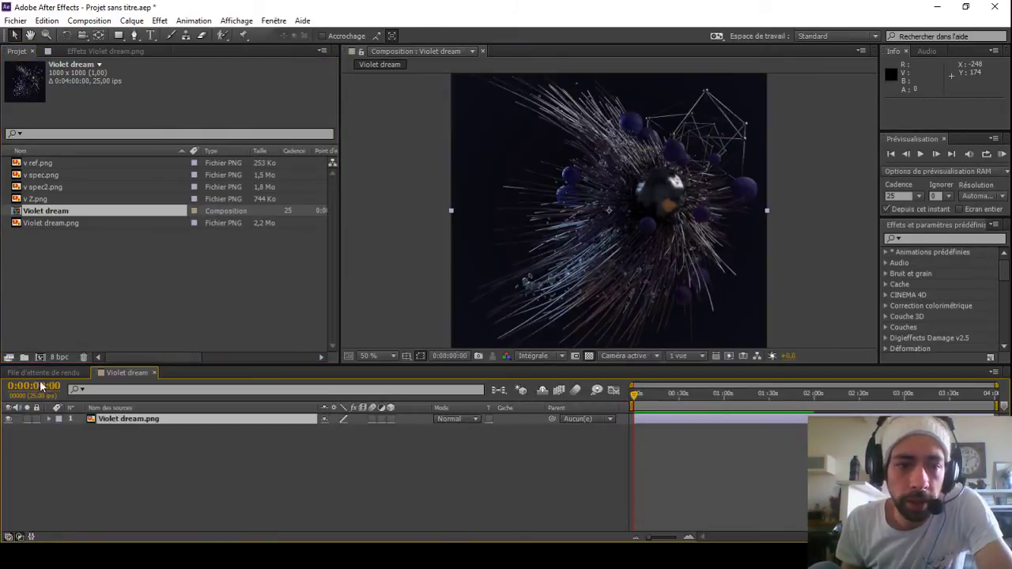
left_click(54, 357)
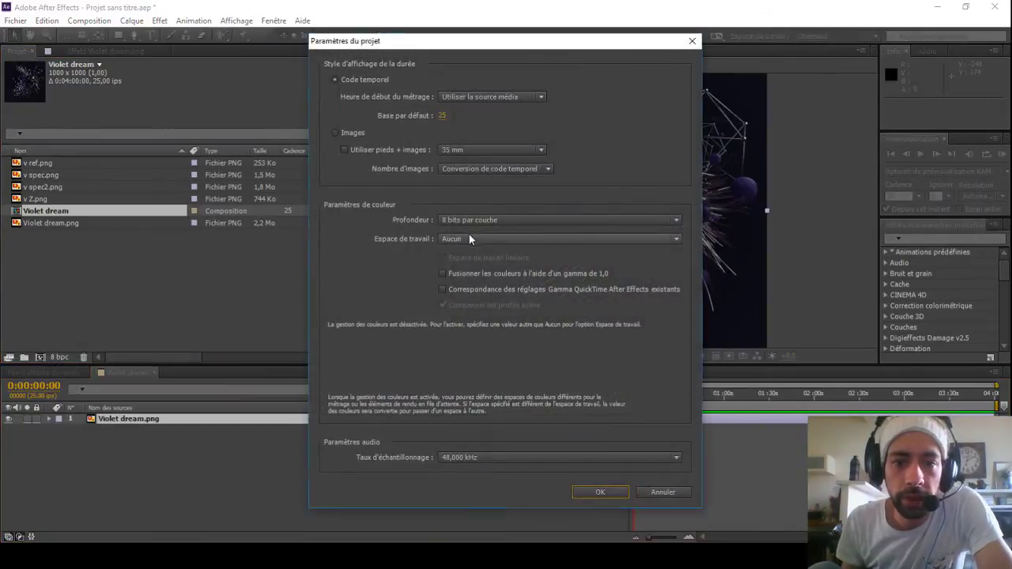
left_click(506, 220)
left_click(488, 249)
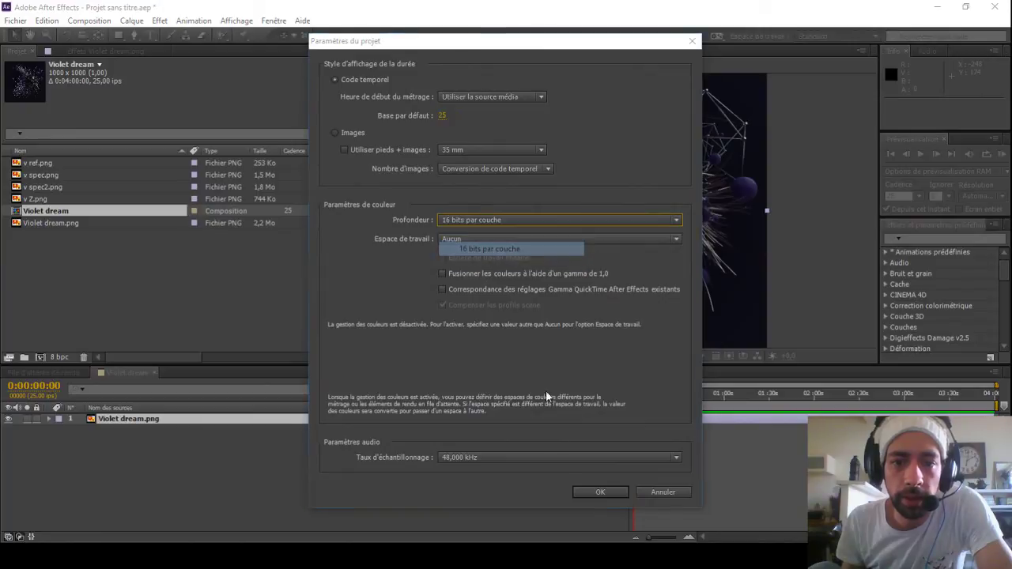
left_click(593, 489)
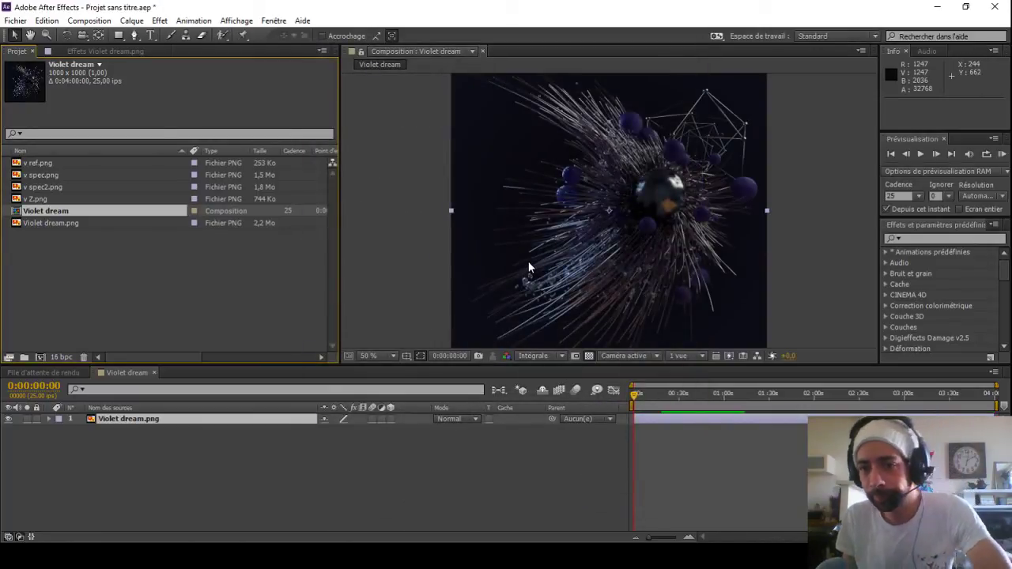
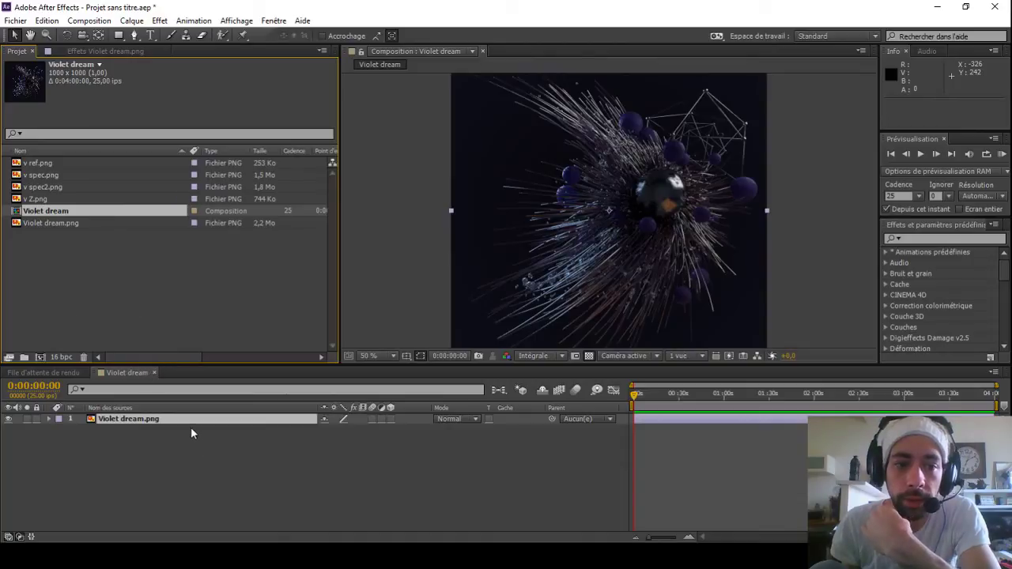
Step: Add v Z.png to the Violet dream composition and place it beneath the Violet dream.png layer
left_click(35, 200)
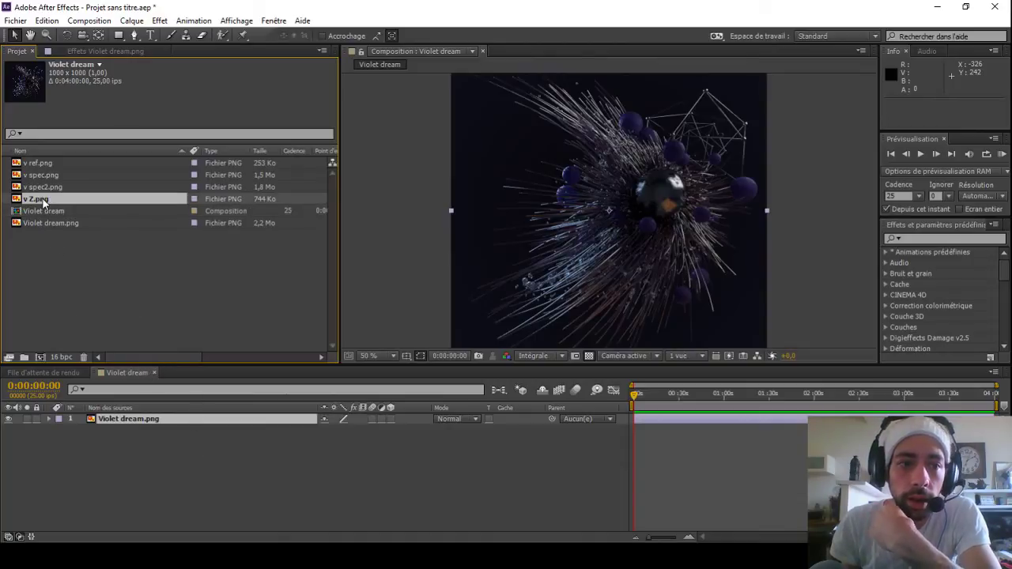
left_click_drag(35, 199, 148, 419)
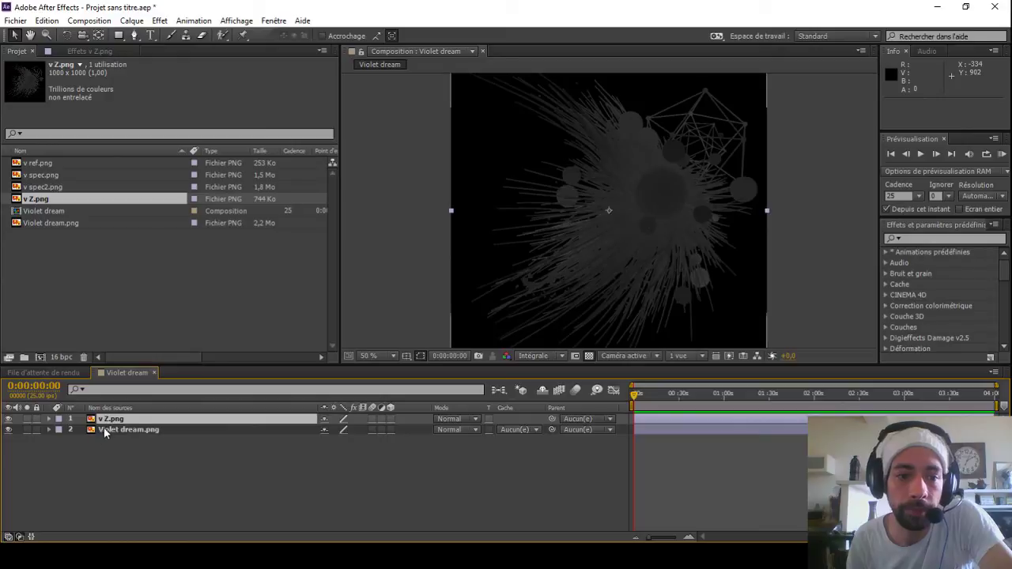
key("ctrl+bracketleft")
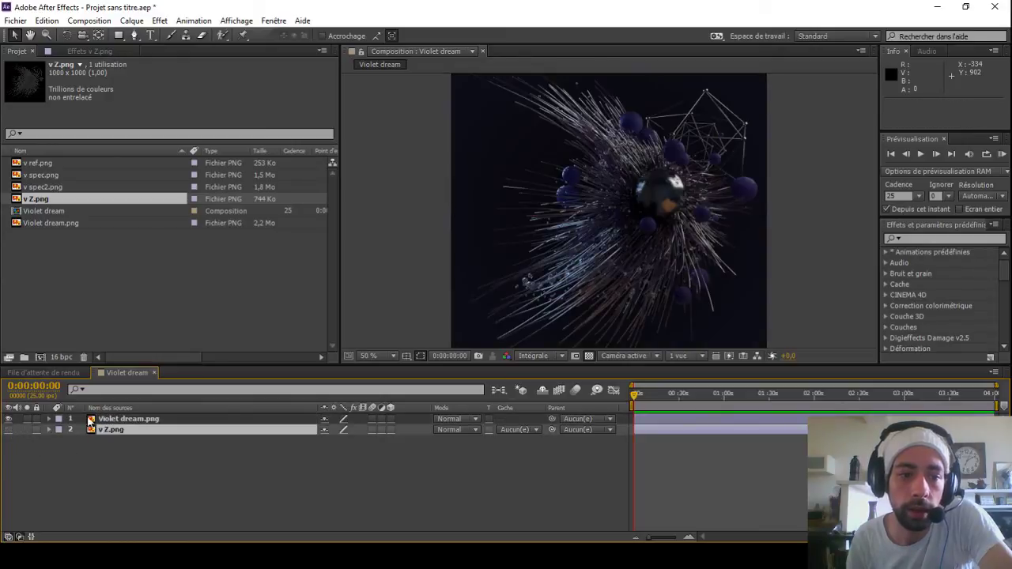
Step: Create an adjustment layer in the Violet dream composition and place it at the top of the layer stack
right_click(137, 464)
mouse_move(268, 330)
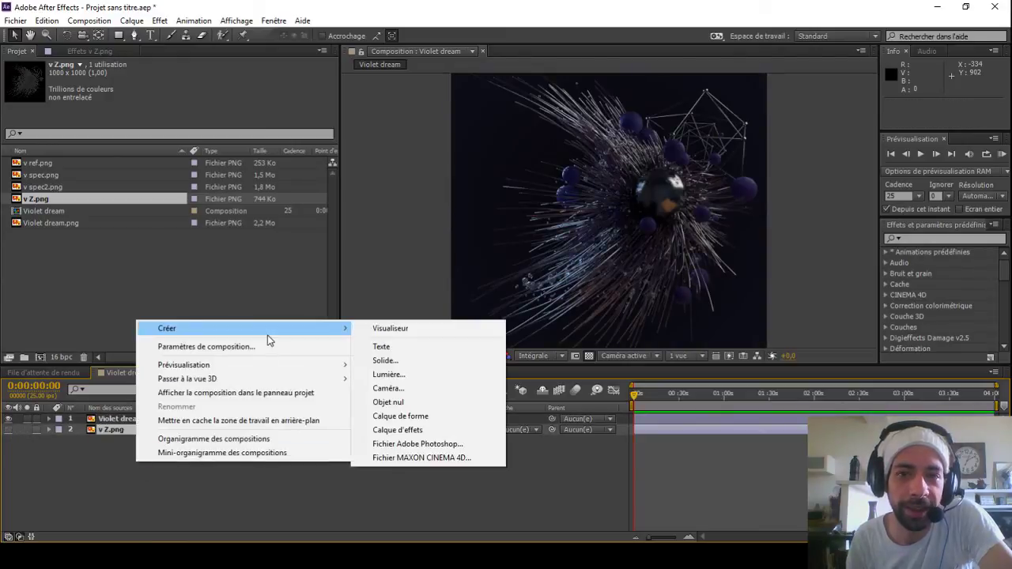
left_click(398, 429)
left_click_drag(119, 434, 120, 419)
Step: Apply Frischluft's FL Depth Of Field effect to the adjustment layer and set v Z.png as its depth layer
left_click(159, 20)
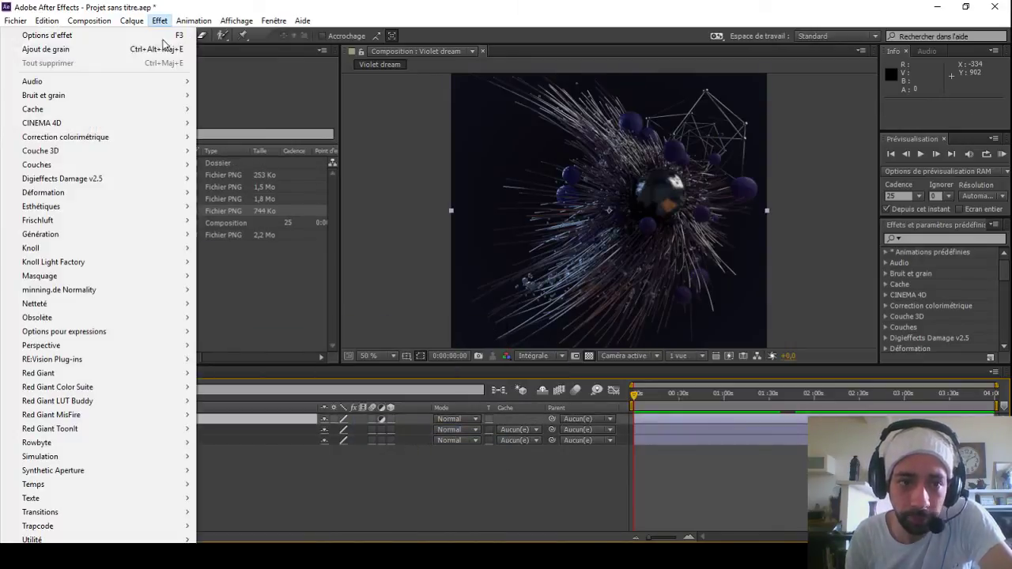
mouse_move(164, 205)
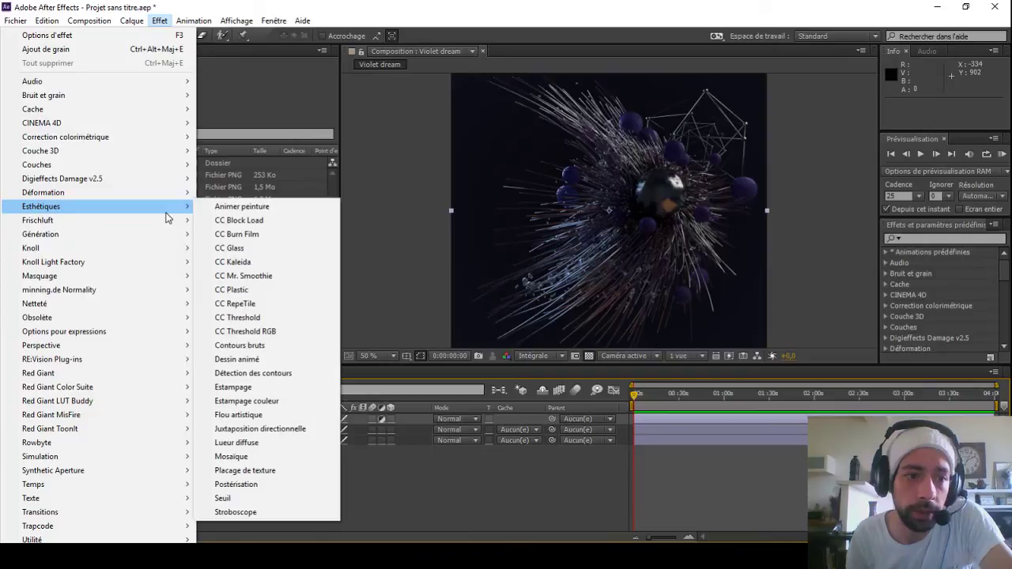
left_click(245, 248)
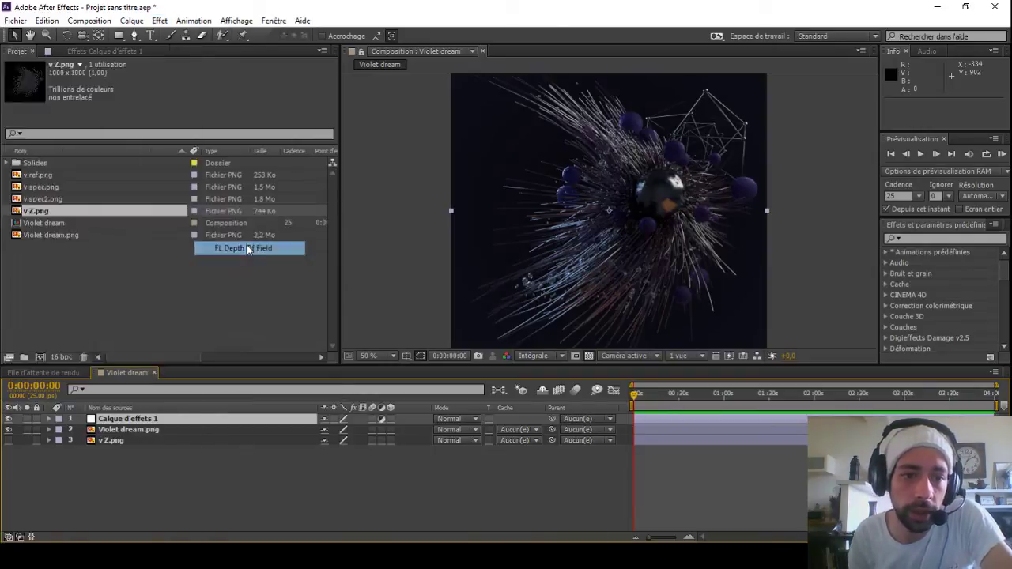
left_click(235, 96)
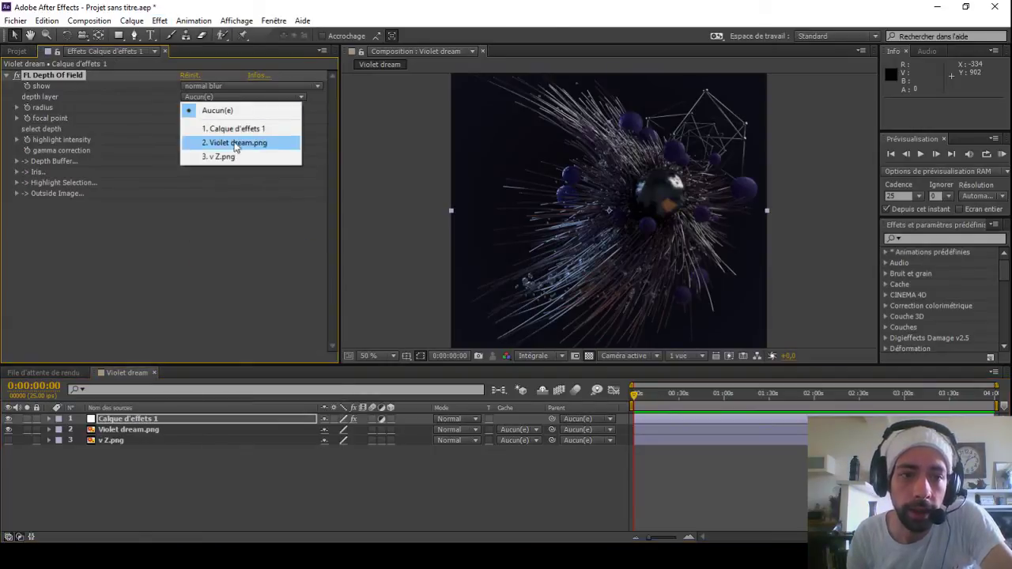
left_click(226, 157)
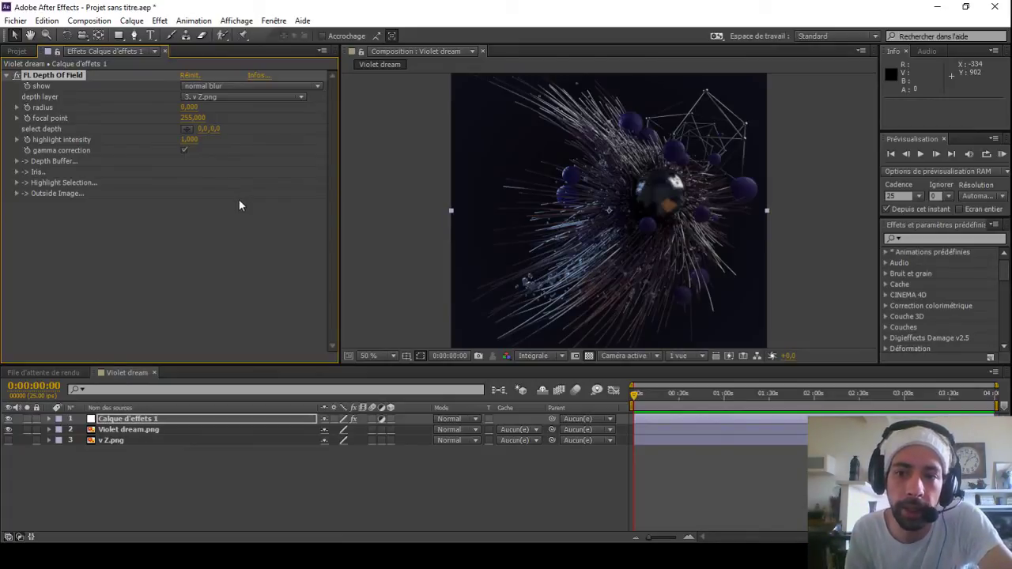
Step: Examine the render's central sphere, small violet spheres and surrounding strands at several magnifications
key("period")
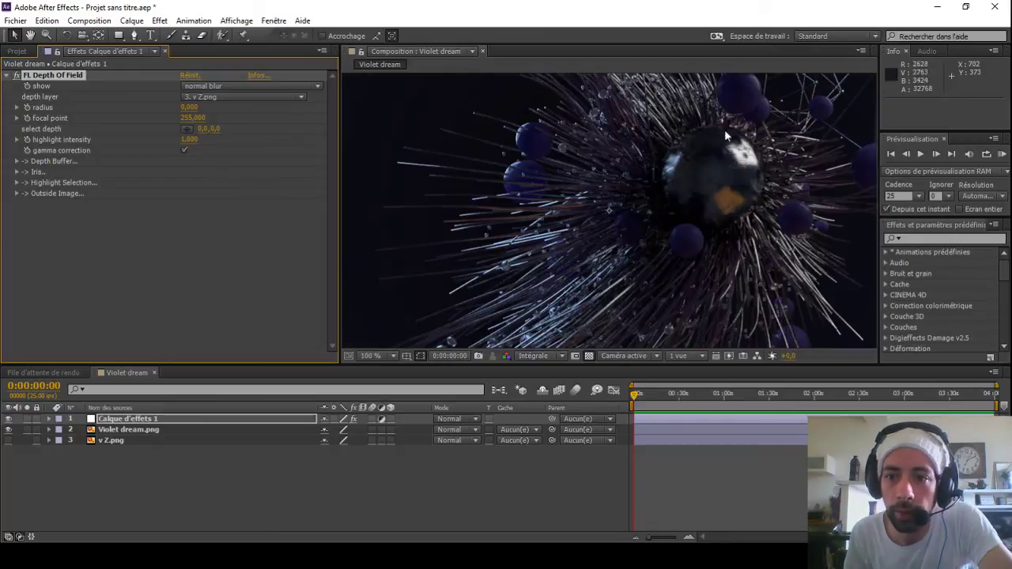
key("comma")
key("comma")
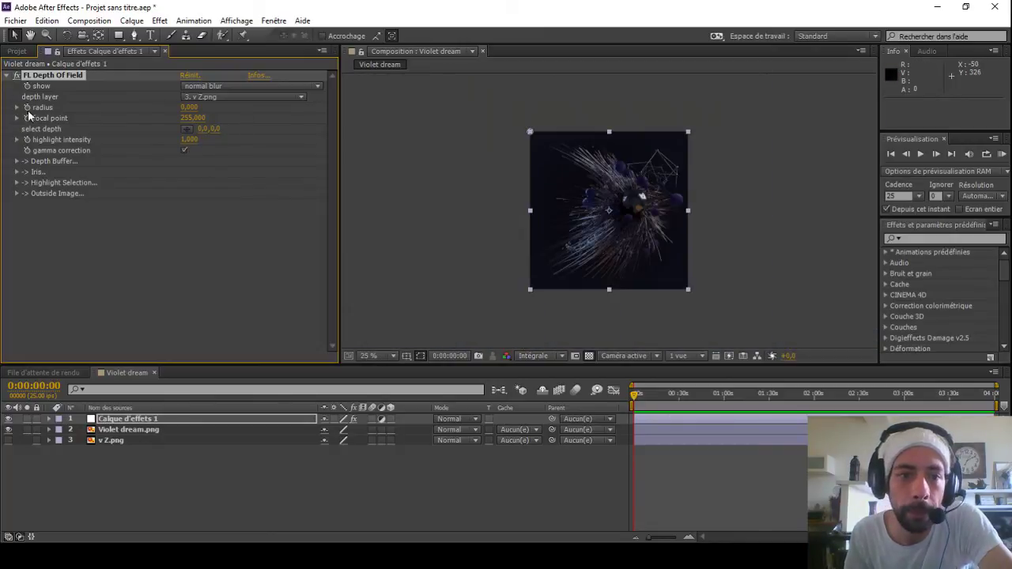
key("period")
key("period")
key("period")
key("comma")
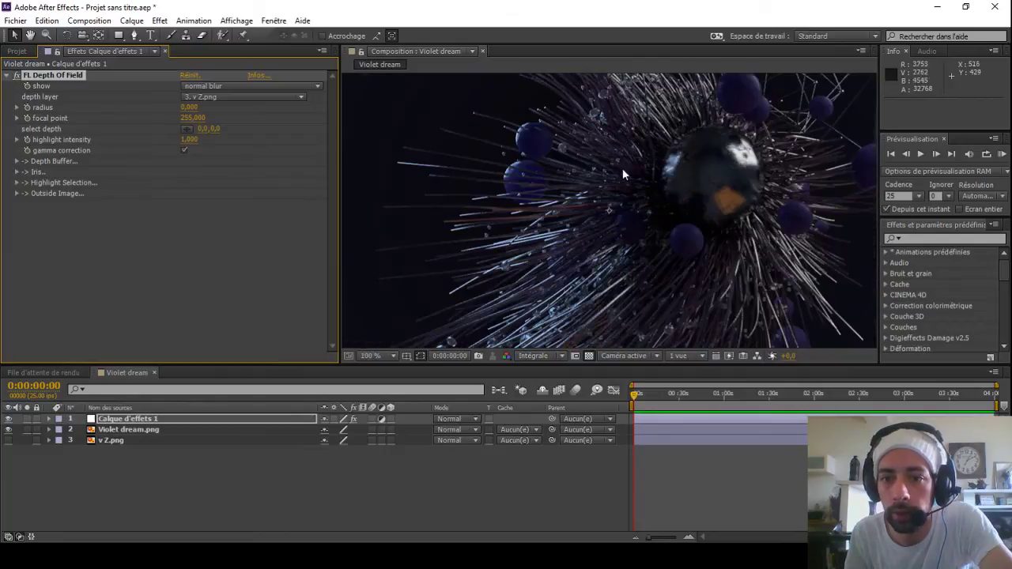
key("period")
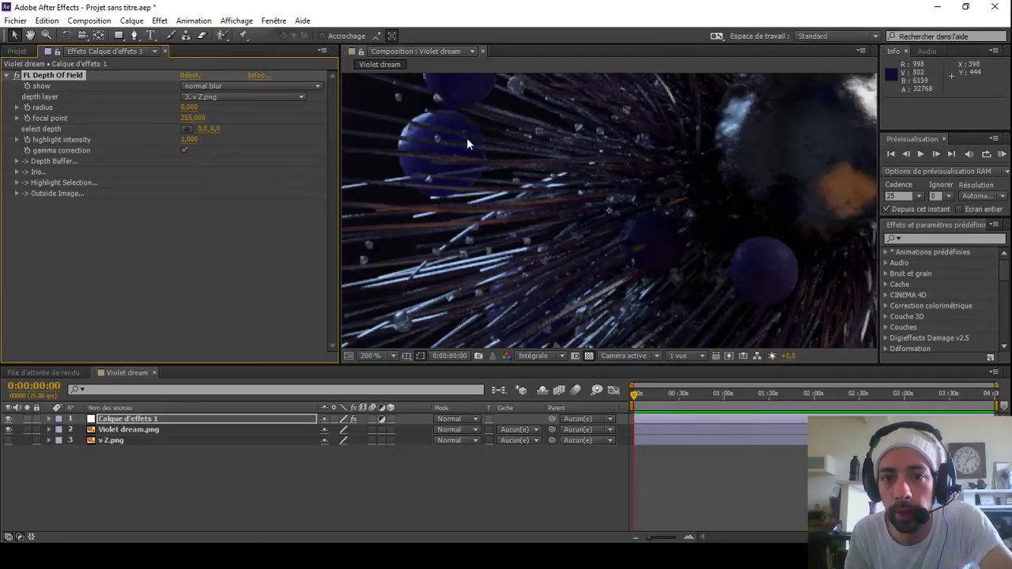
key("comma")
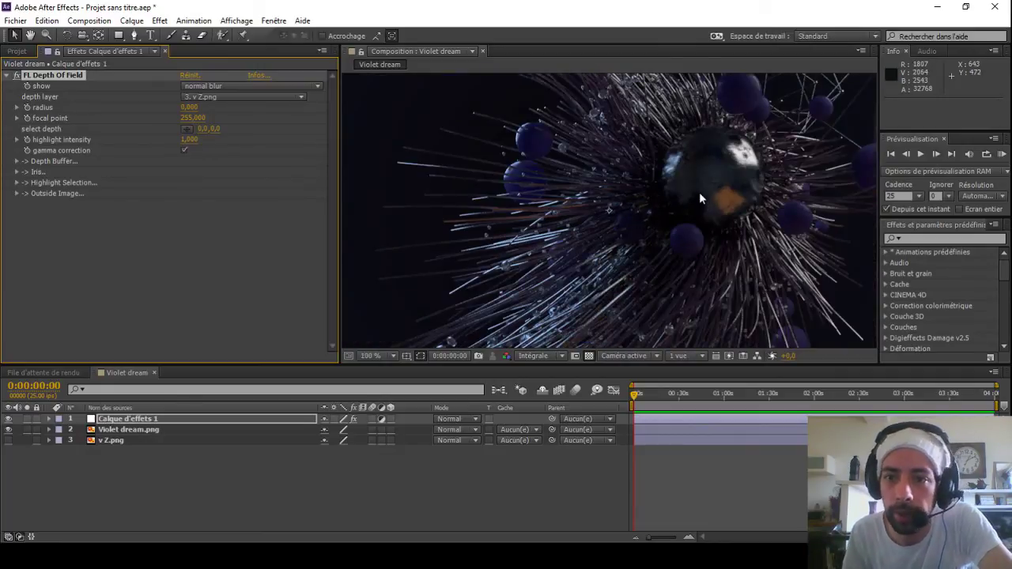
key("comma")
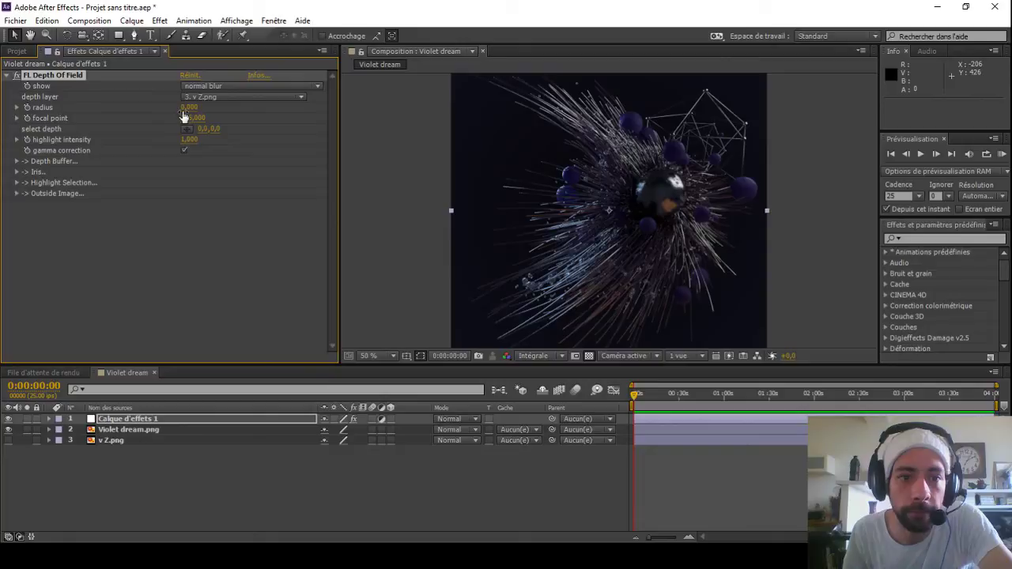
Step: Pick the Depth Of Field effect's focus depth on the large central sphere
left_click(8, 440)
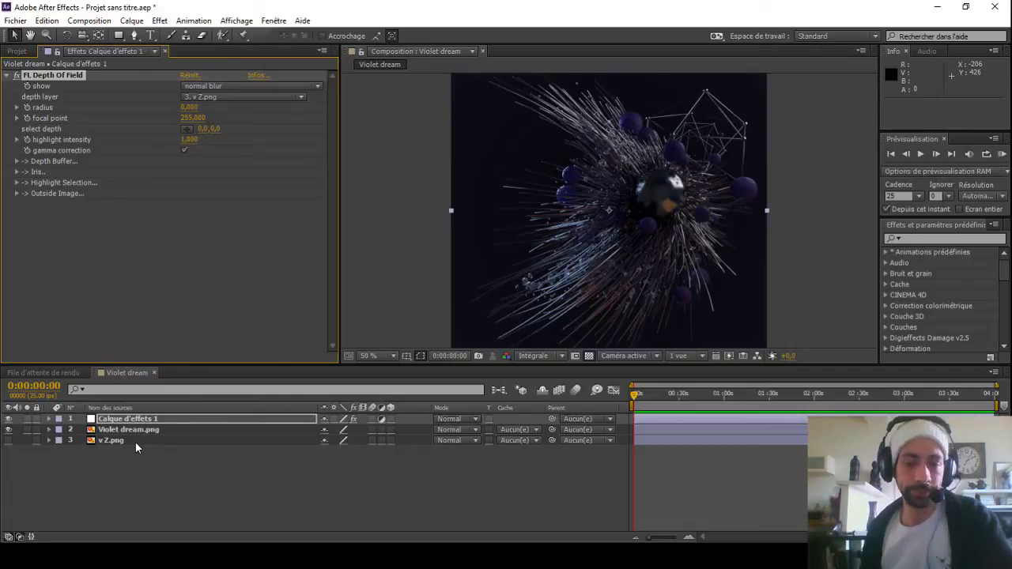
left_click(187, 129)
left_click(656, 193)
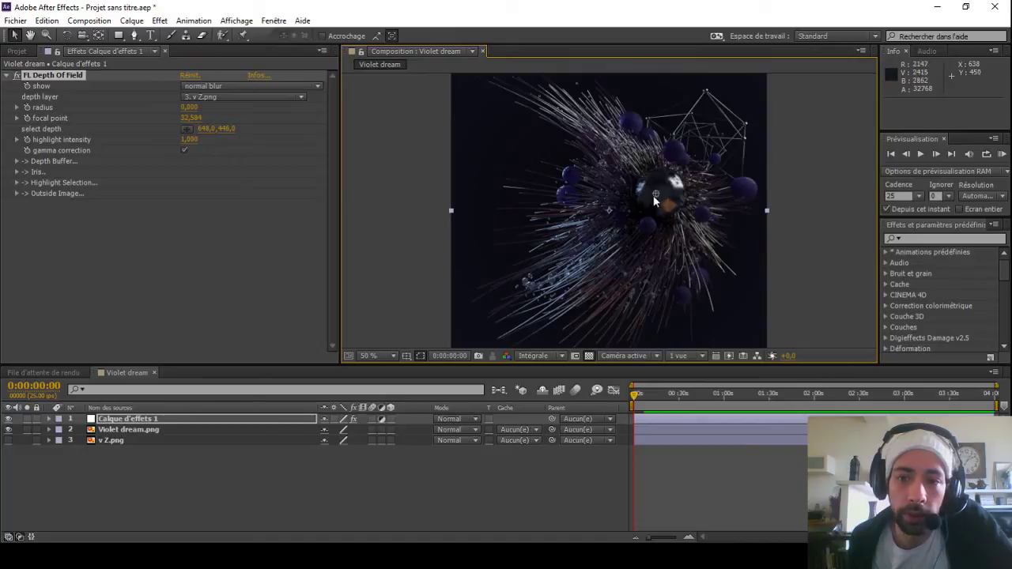
Step: Try Depth Of Field radius values of 5 and 15 on the adjustment layer
left_click(188, 108)
type("5")
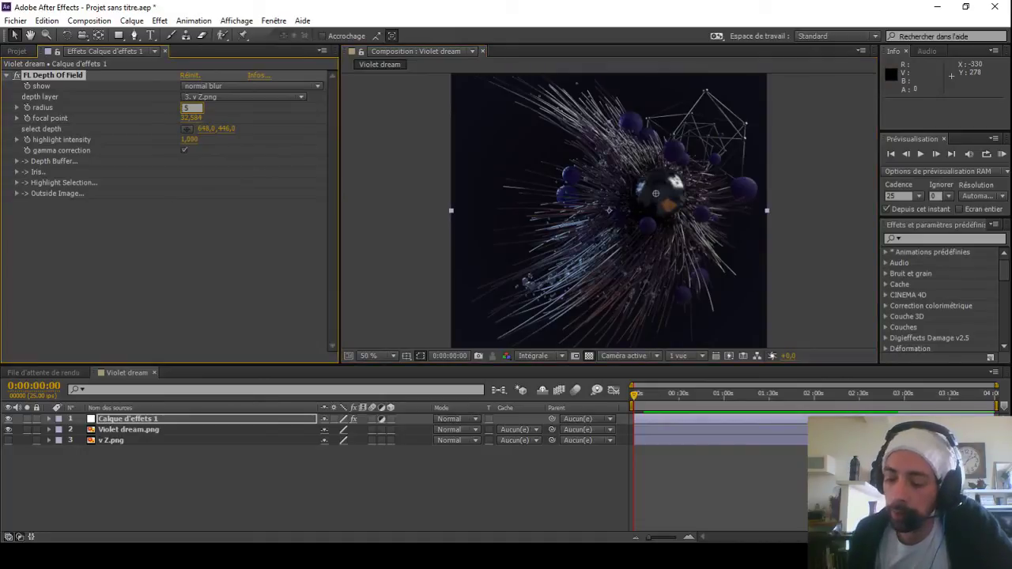
left_click(180, 254)
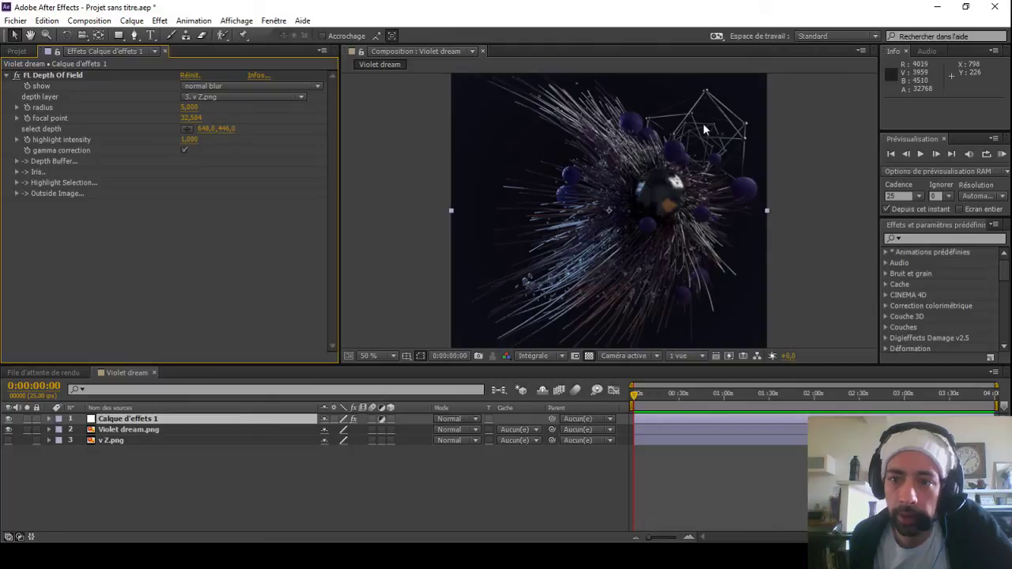
left_click(189, 108)
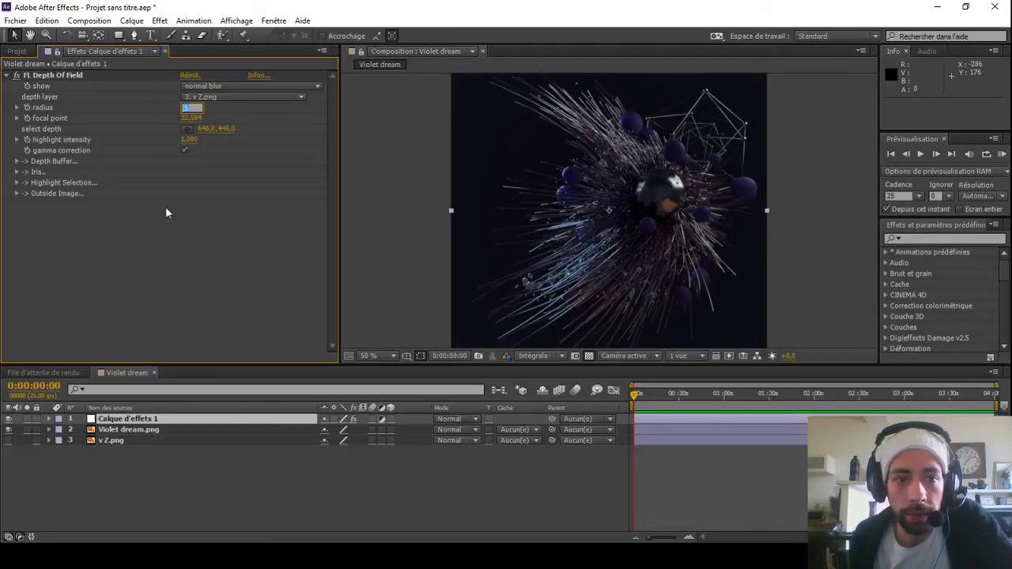
type("15")
key("Return")
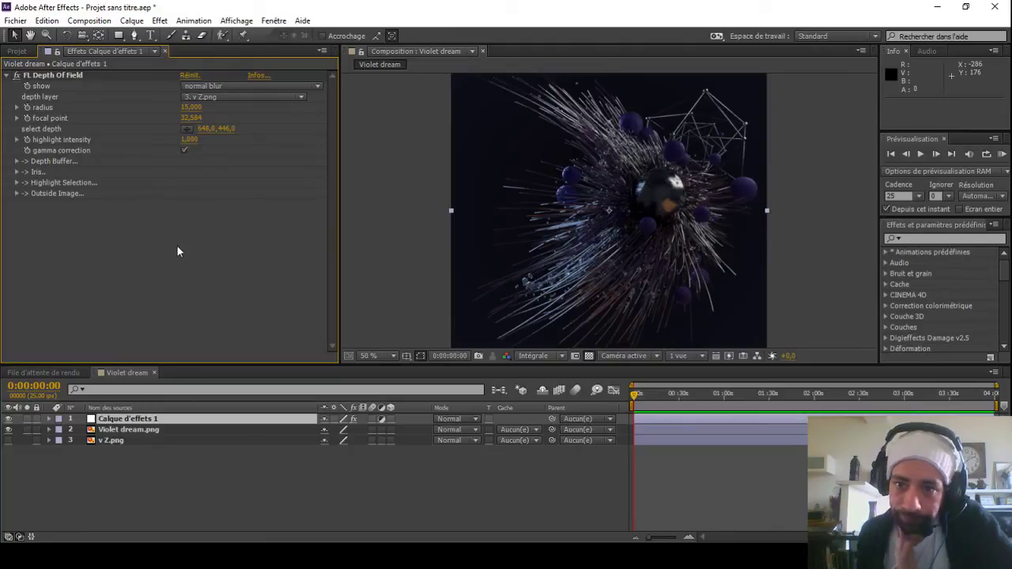
Step: Set the Depth Of Field radius to 20 and check the blur on the strands up close
left_click(191, 107)
type("20")
key("Return")
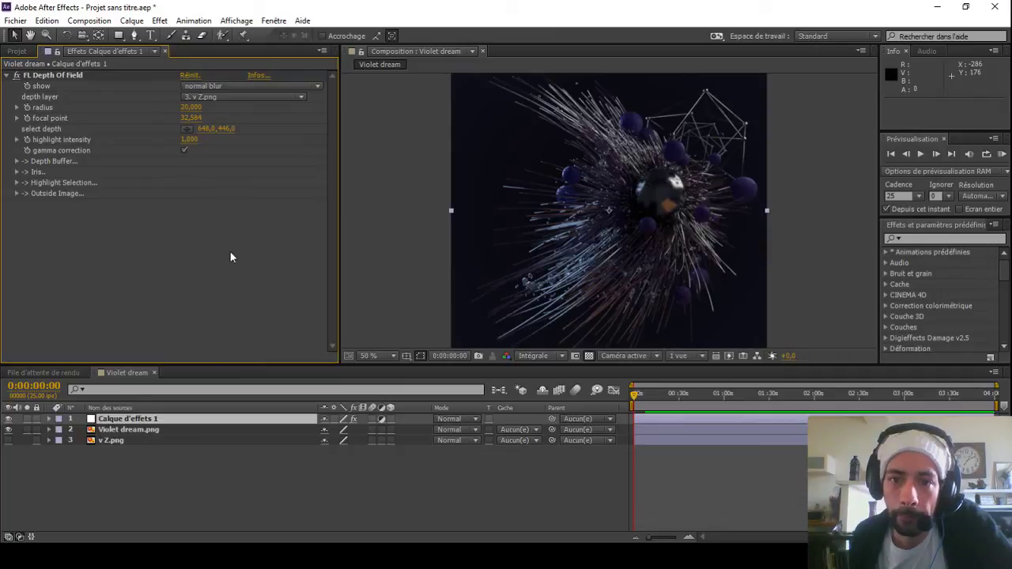
key("slash")
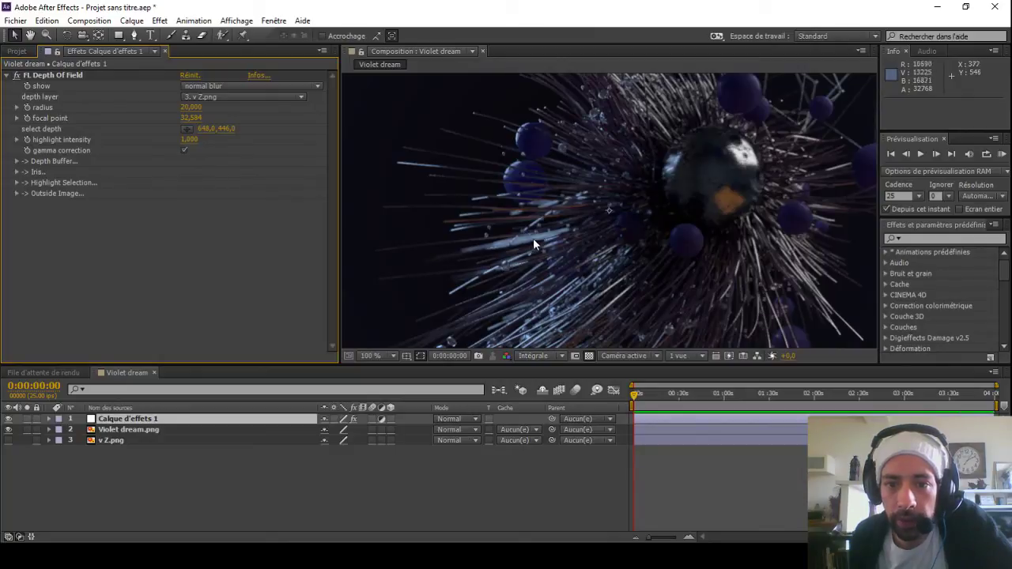
key("comma")
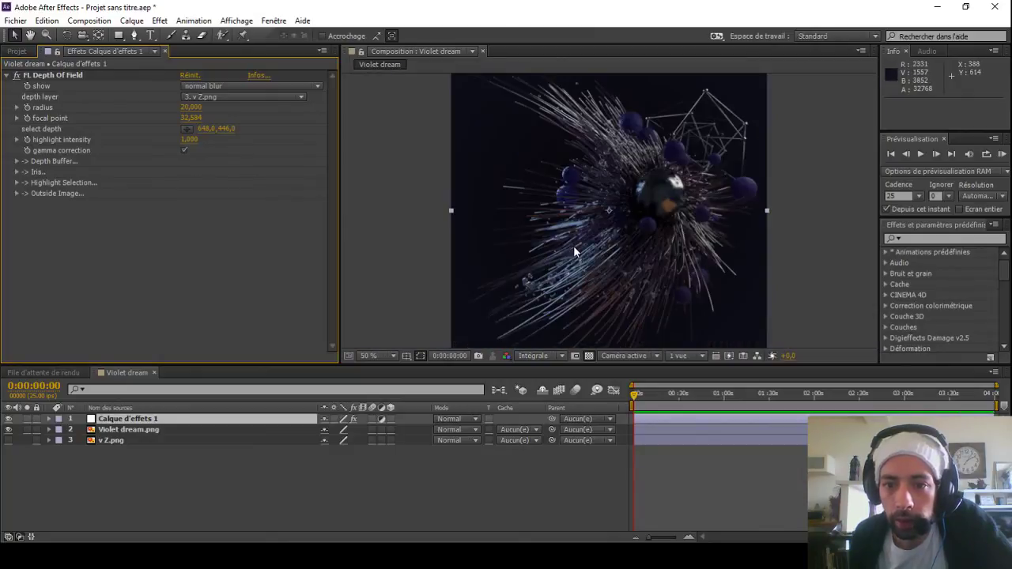
Step: Add v spec.png to the Violet dream composition between the adjustment layer and Violet dream.png
left_click(15, 51)
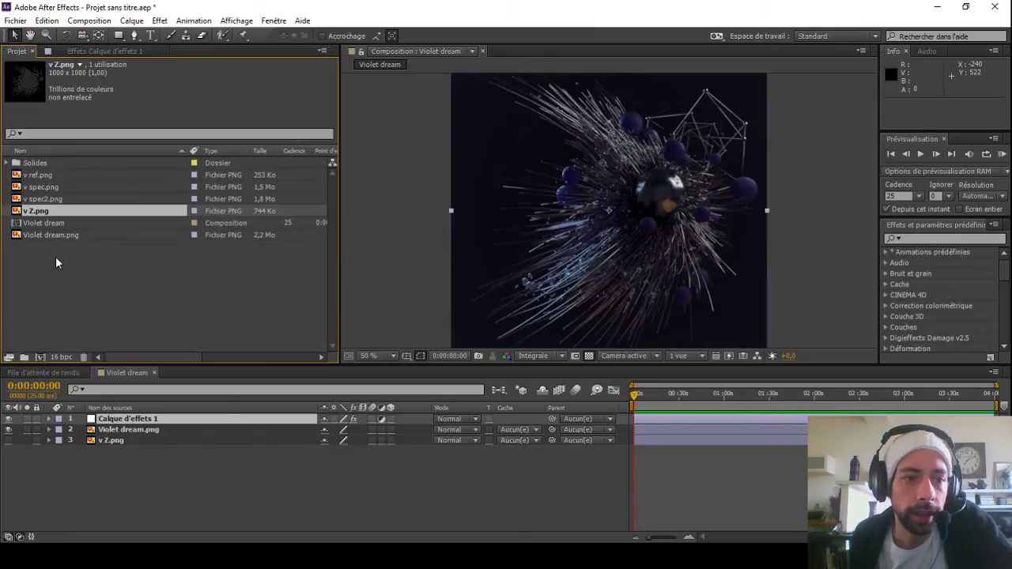
left_click(44, 199)
left_click_drag(38, 187, 150, 425)
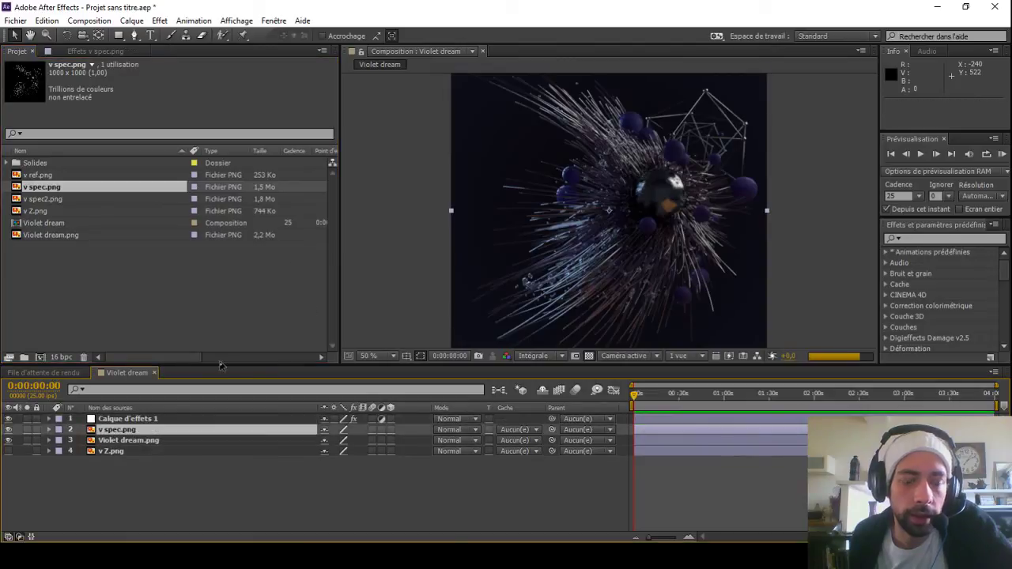
left_click(110, 420)
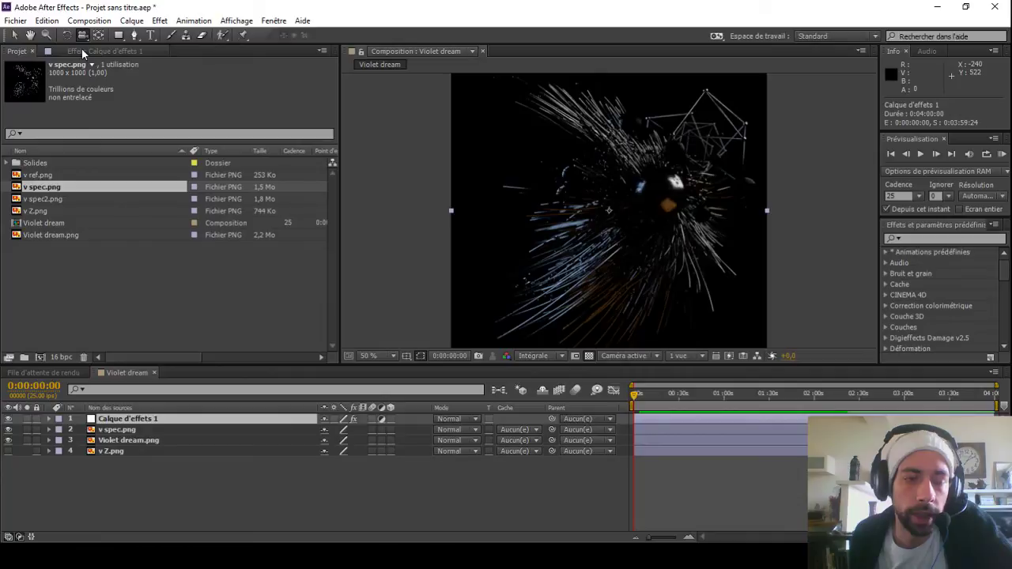
left_click(14, 35)
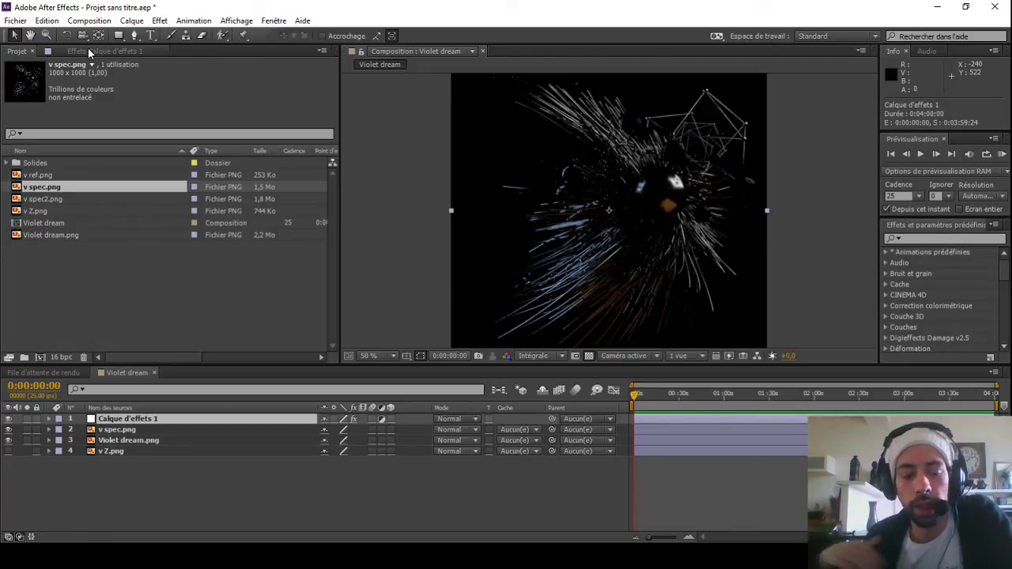
Step: Apply the Trapcode Starglow effect to the v spec.png layer
left_click(89, 442)
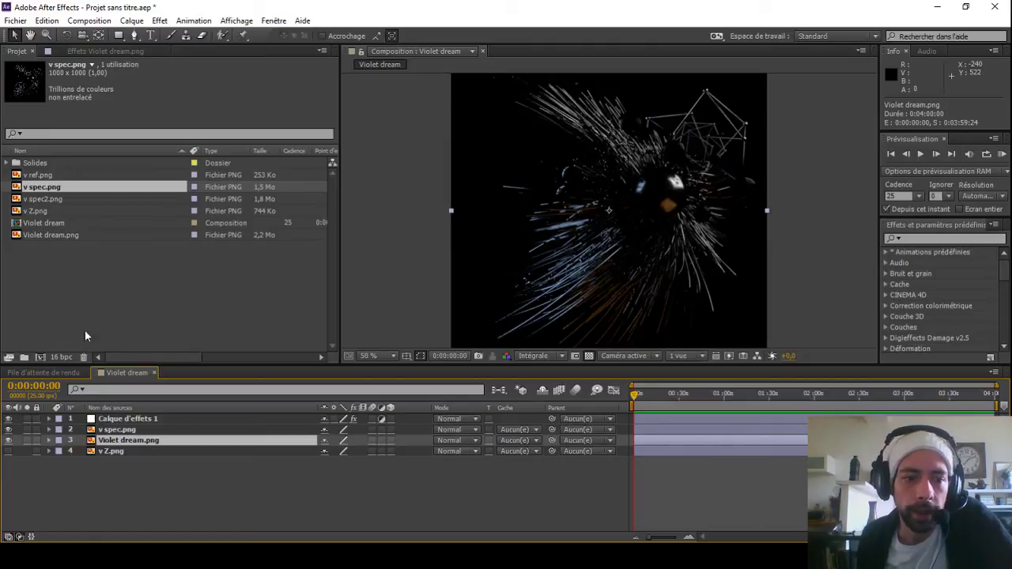
left_click(139, 428)
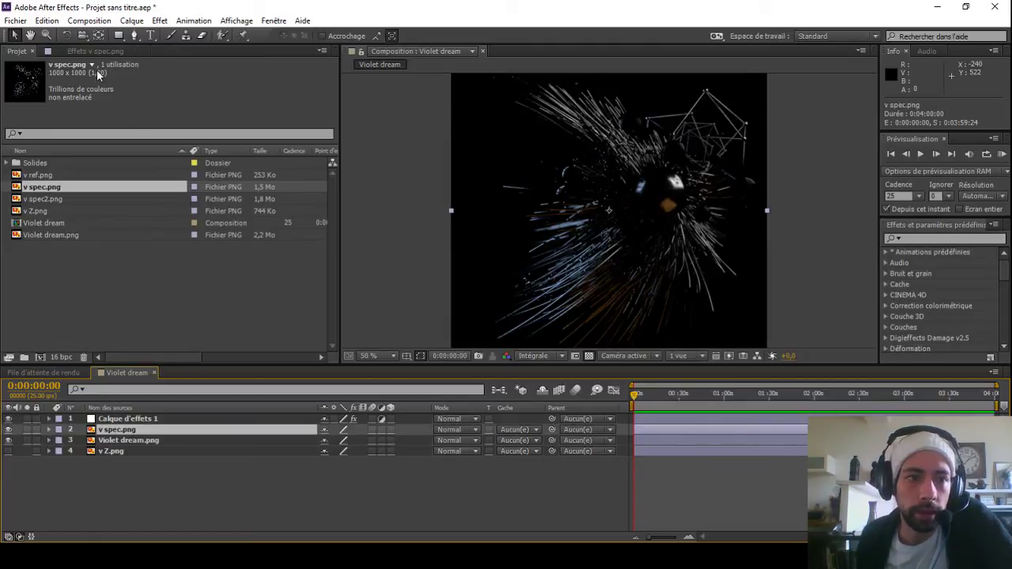
left_click(87, 52)
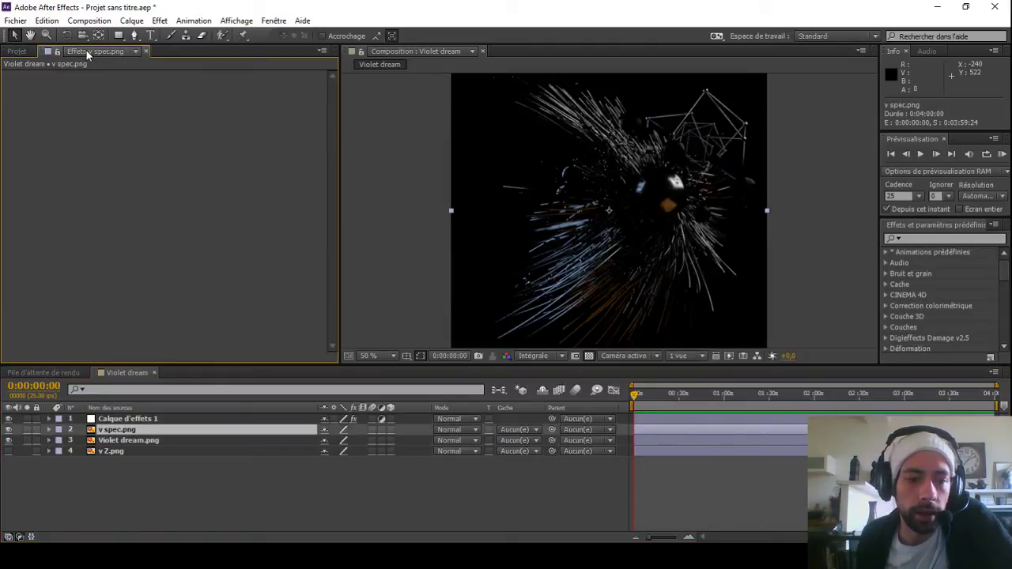
left_click(160, 20)
mouse_move(142, 525)
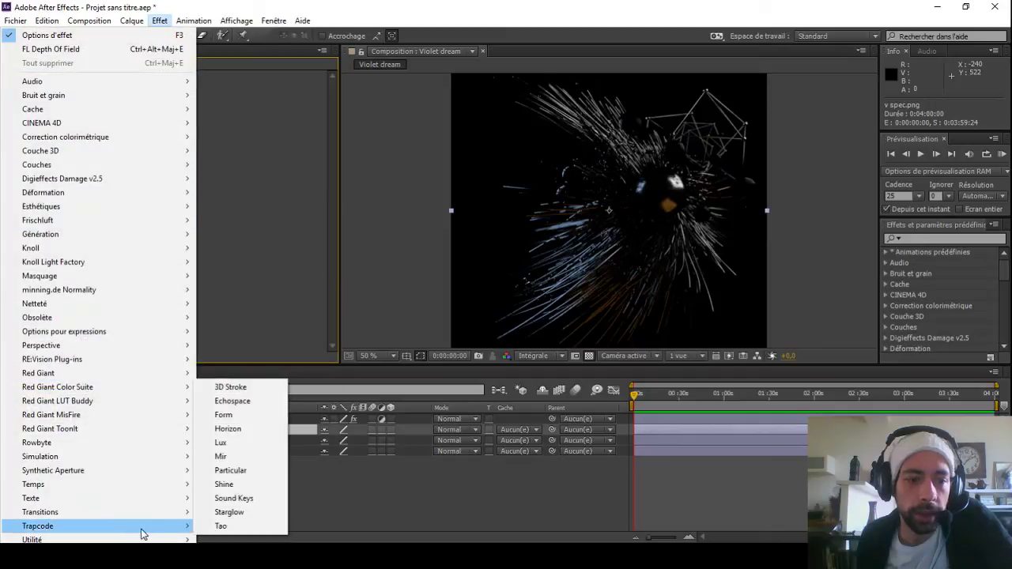
left_click(238, 512)
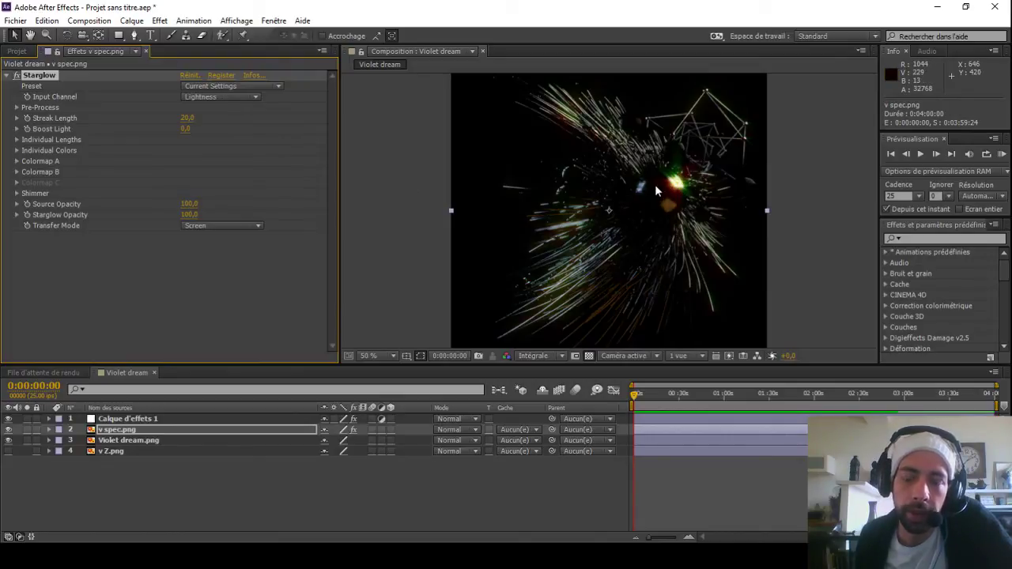
Step: Try the Xmas Star and Scope presets for the Starglow effect on the v spec.png layer
left_click(223, 86)
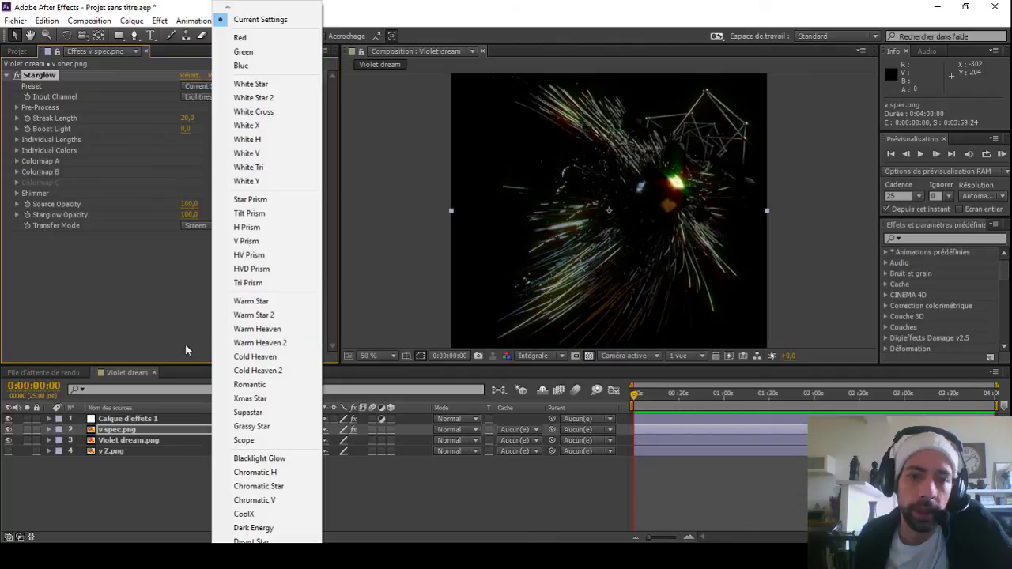
left_click(130, 323)
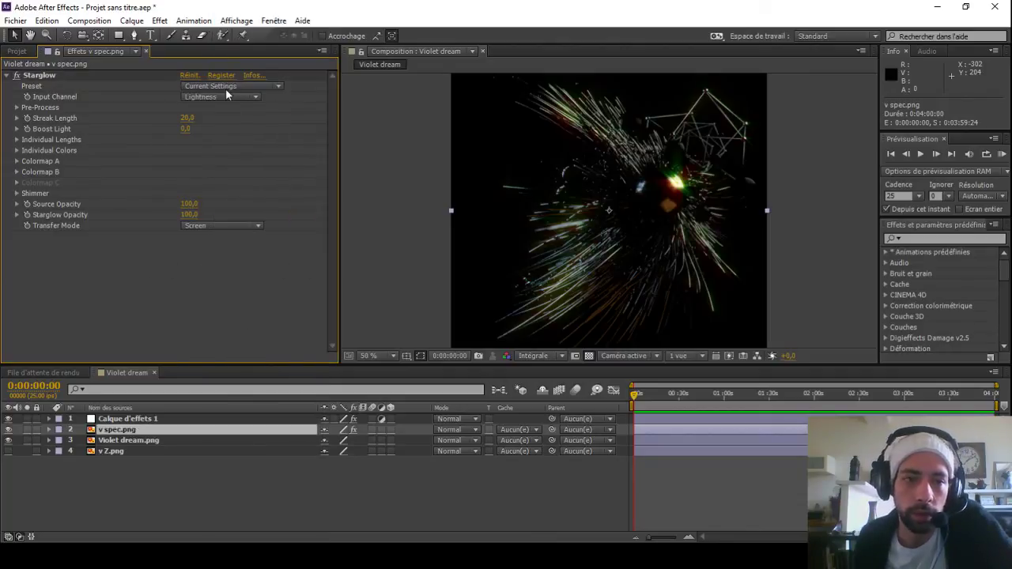
left_click(224, 93)
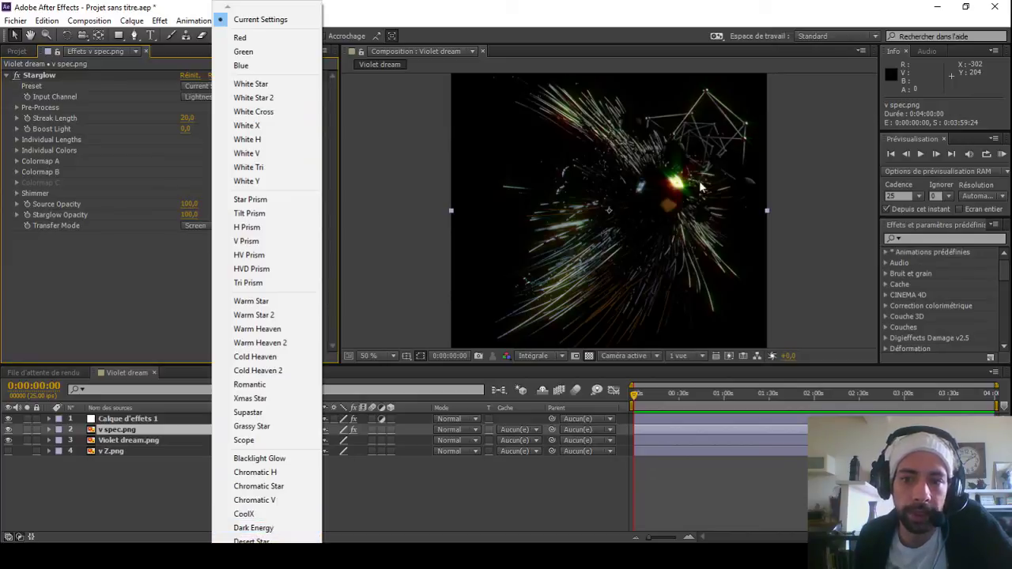
left_click(260, 400)
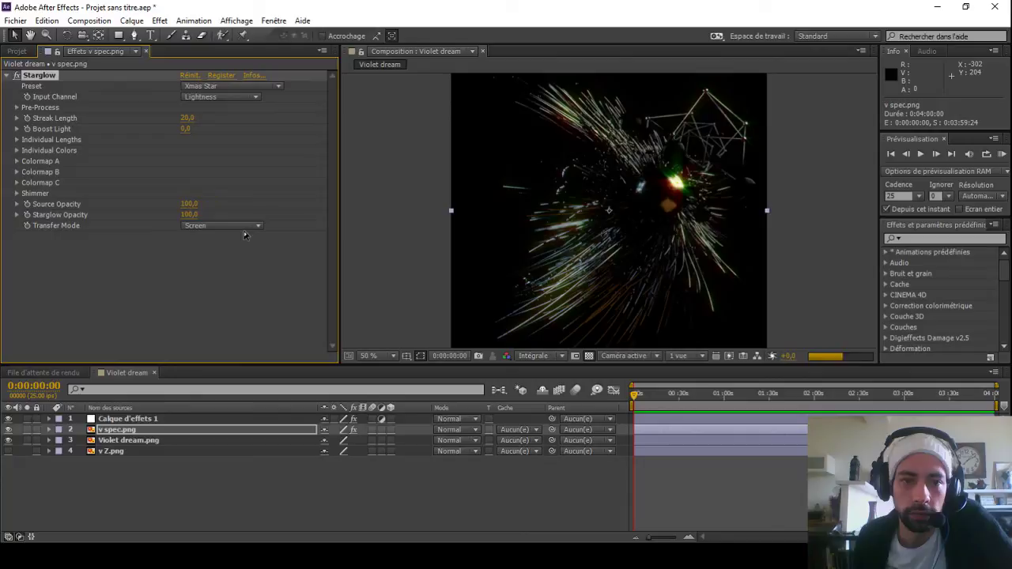
left_click(230, 85)
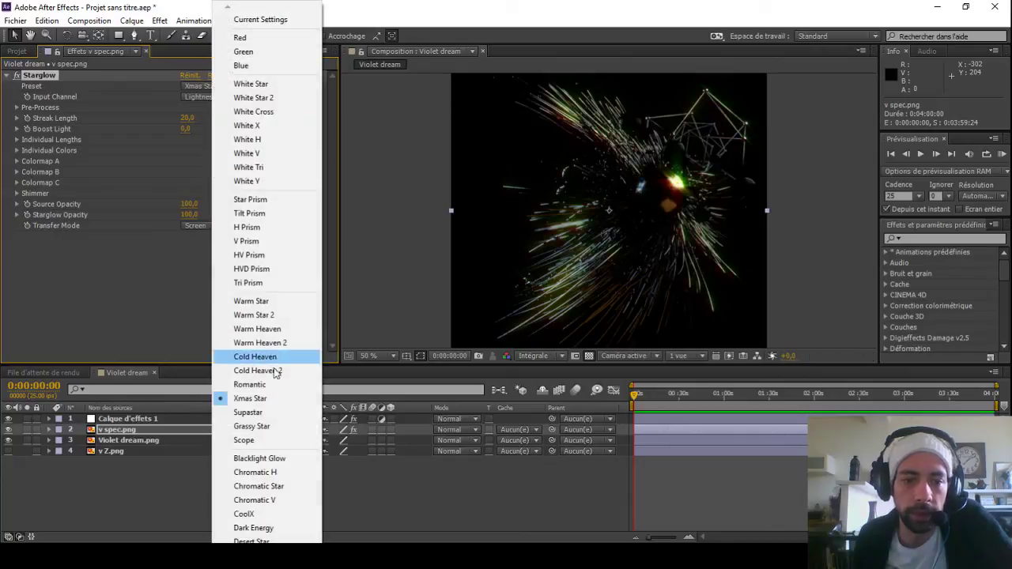
left_click(277, 440)
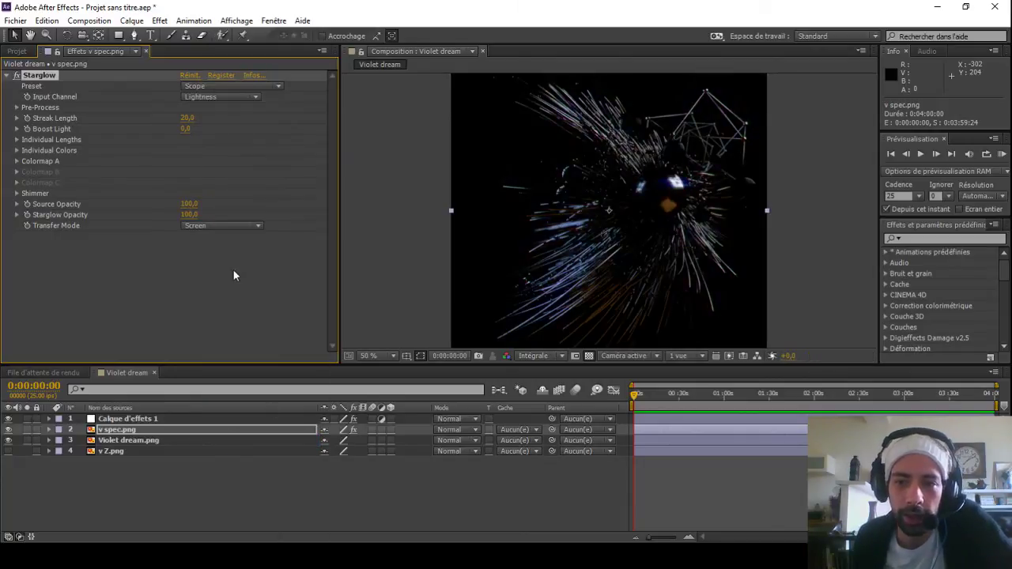
Step: Apply the Cold Heaven preset to the Starglow effect and set the v spec.png layer's blending mode to Ecran
left_click(226, 86)
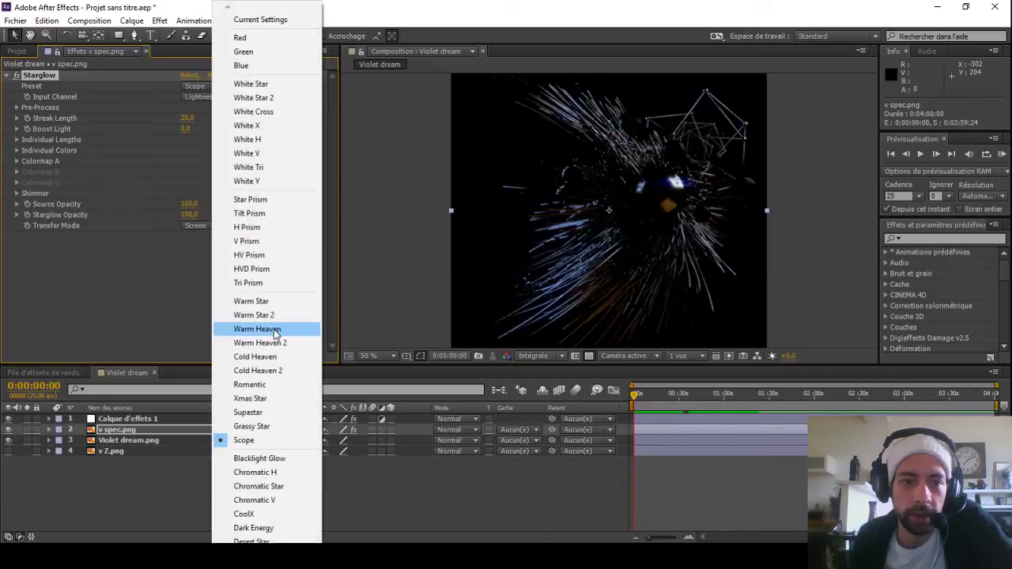
left_click(267, 357)
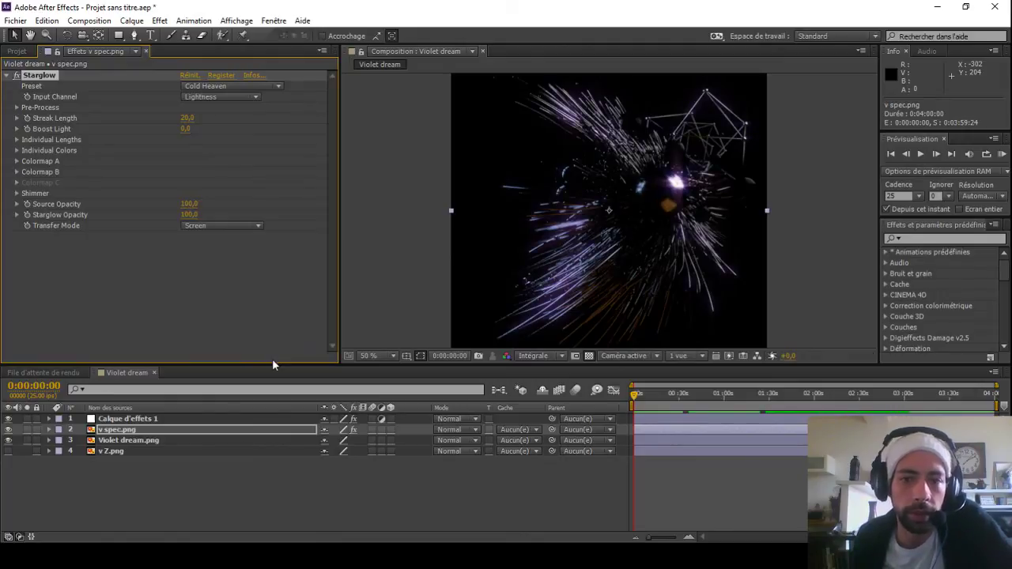
left_click(448, 430)
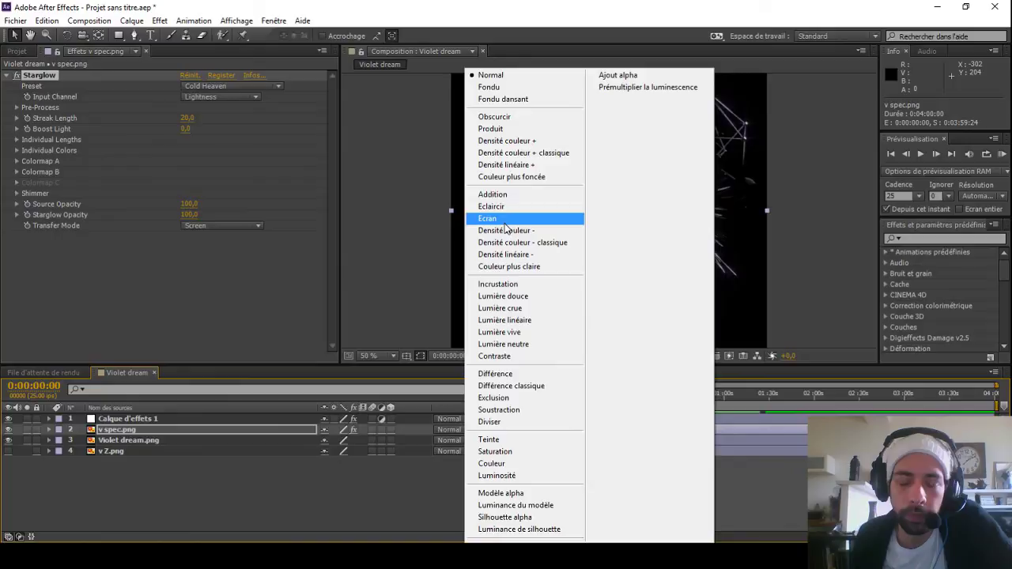
left_click(504, 224)
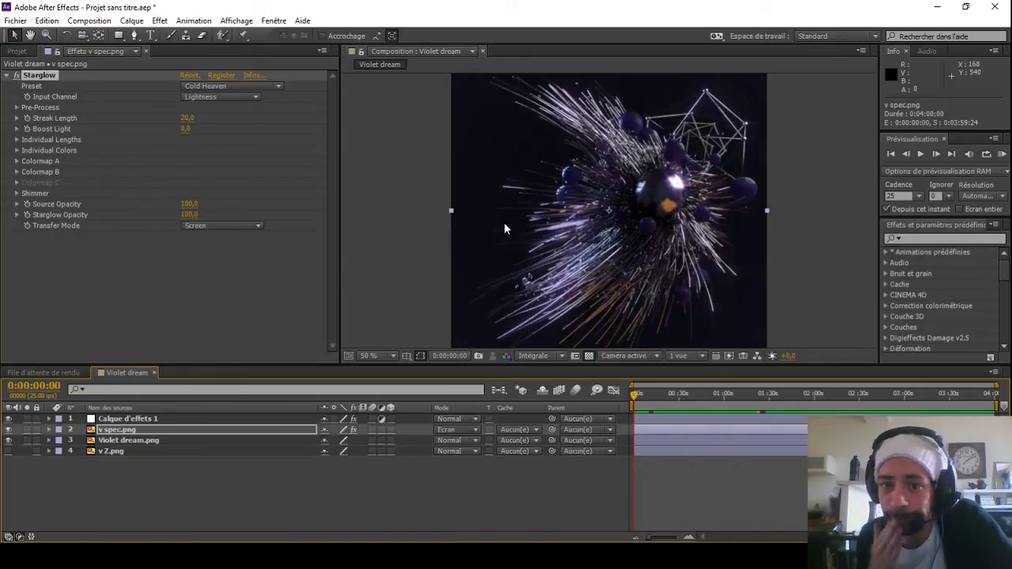
Step: Add v spec2.png to the composition directly above v spec.png and apply the Teinte/Saturation effect to it
left_click(16, 51)
left_click_drag(43, 198, 158, 423)
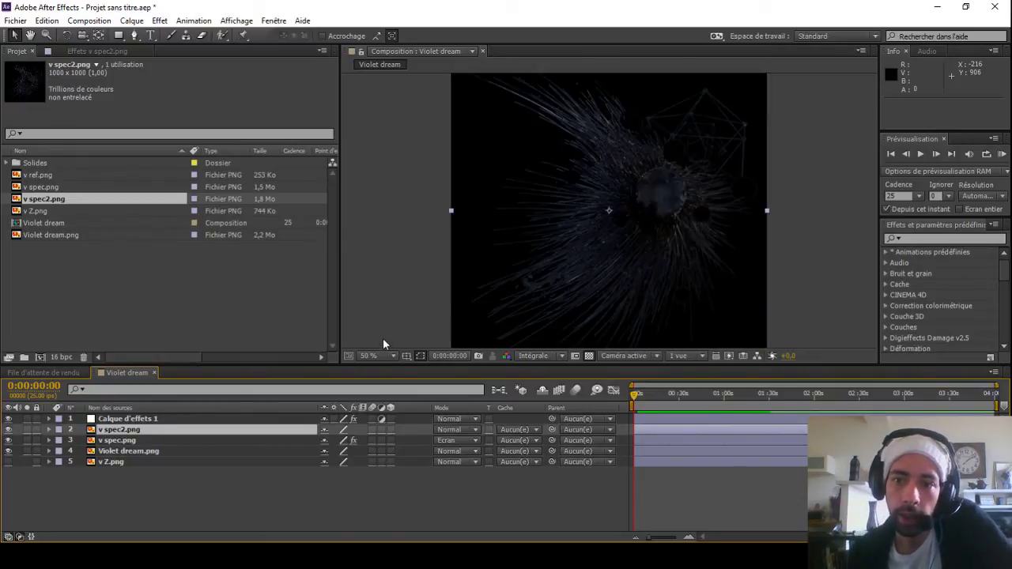
left_click(159, 20)
mouse_move(168, 196)
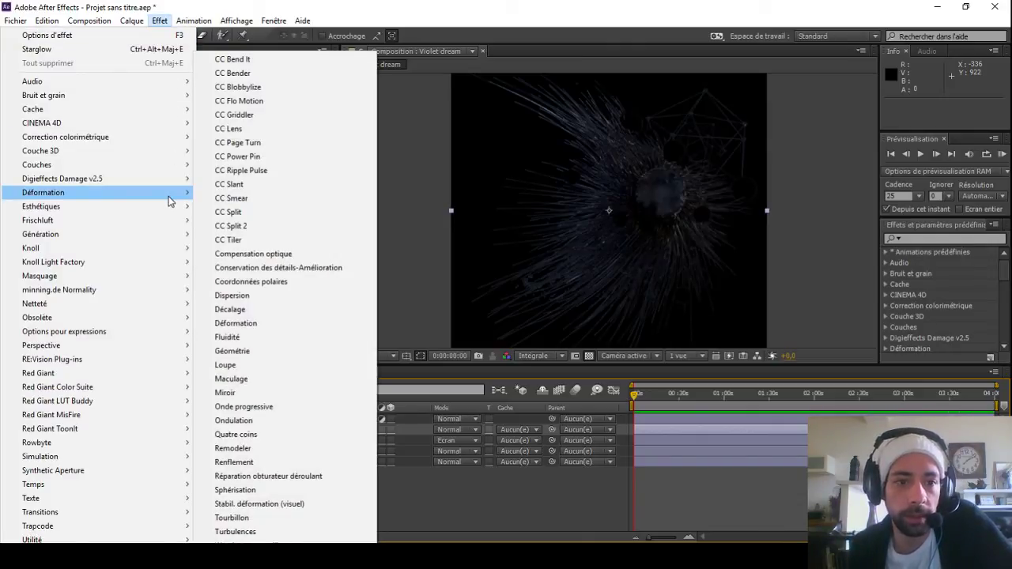
mouse_move(163, 138)
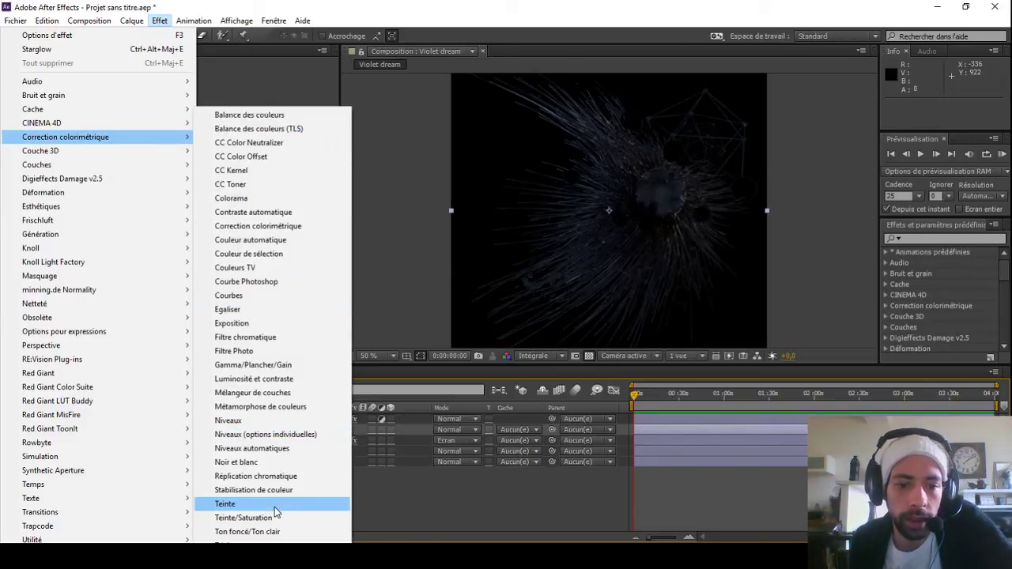
left_click(249, 518)
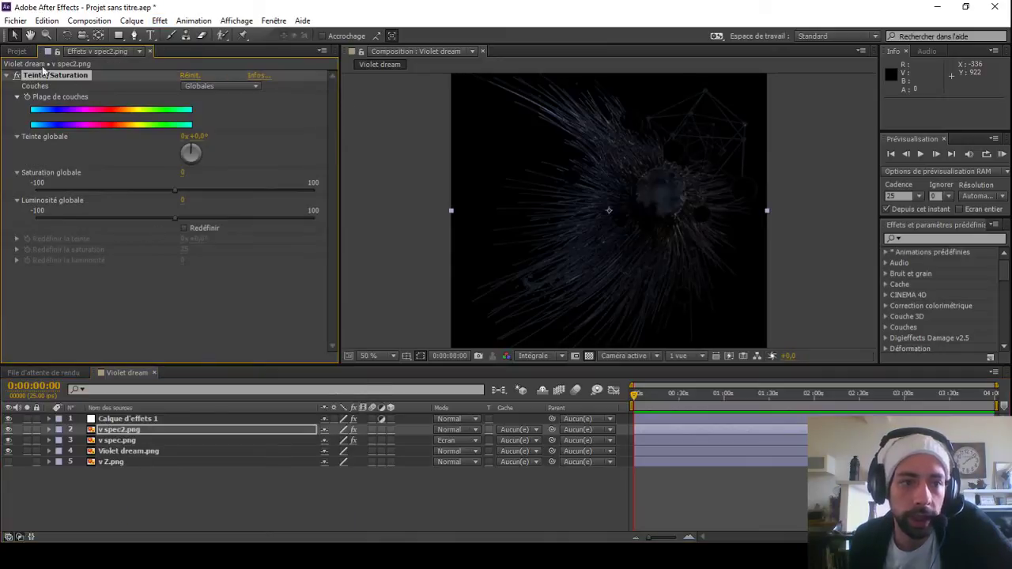
Step: Set the global saturation of v spec2.png to 53 and its blending mode to Ecran
left_click(231, 191)
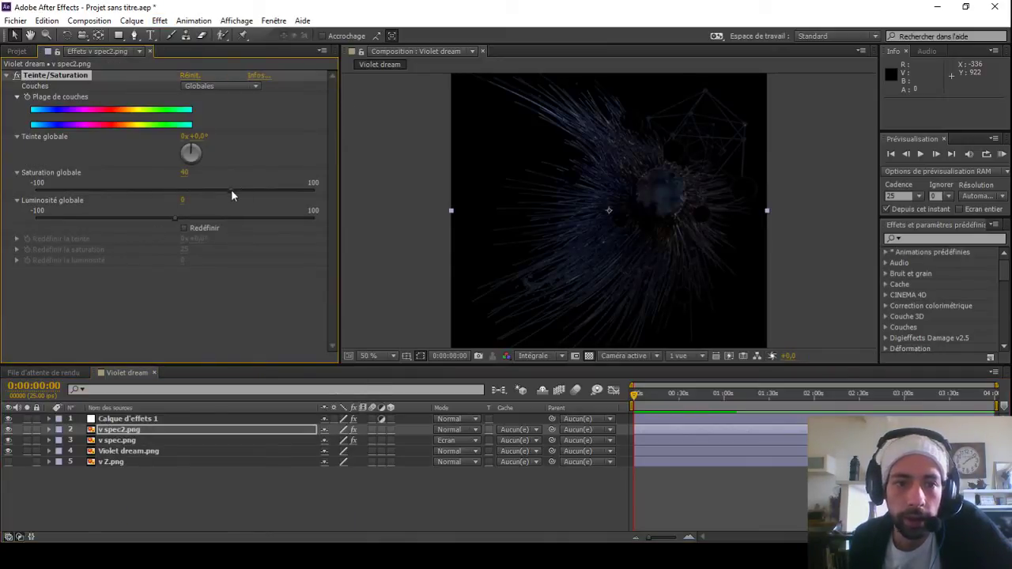
left_click(250, 191)
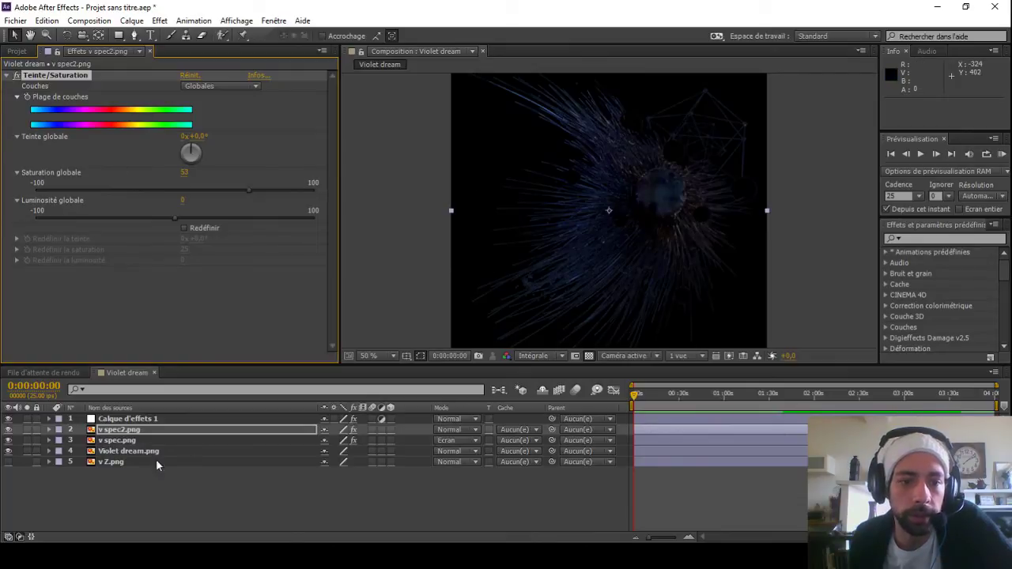
left_click(447, 432)
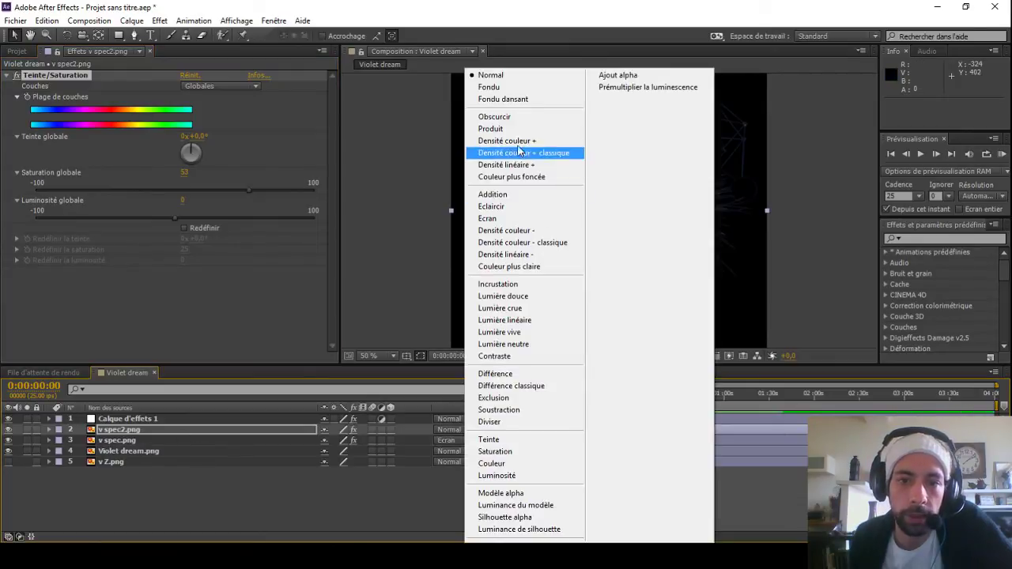
left_click(496, 219)
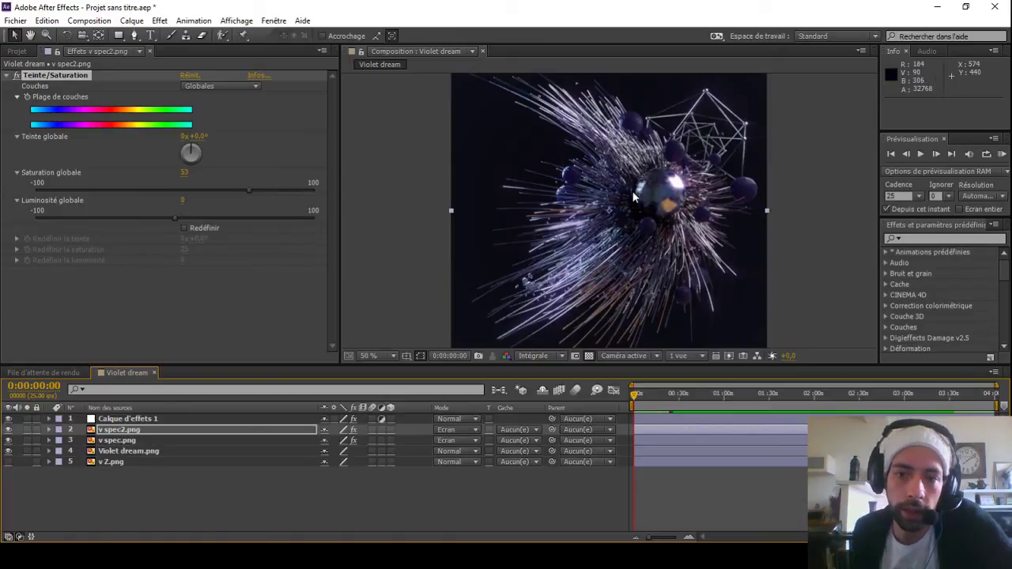
Step: Set the opacity of the v spec2.png layer to 55% and compare the image with the layer hidden and shown
left_click(105, 431)
key("t")
left_click(331, 439)
type("55")
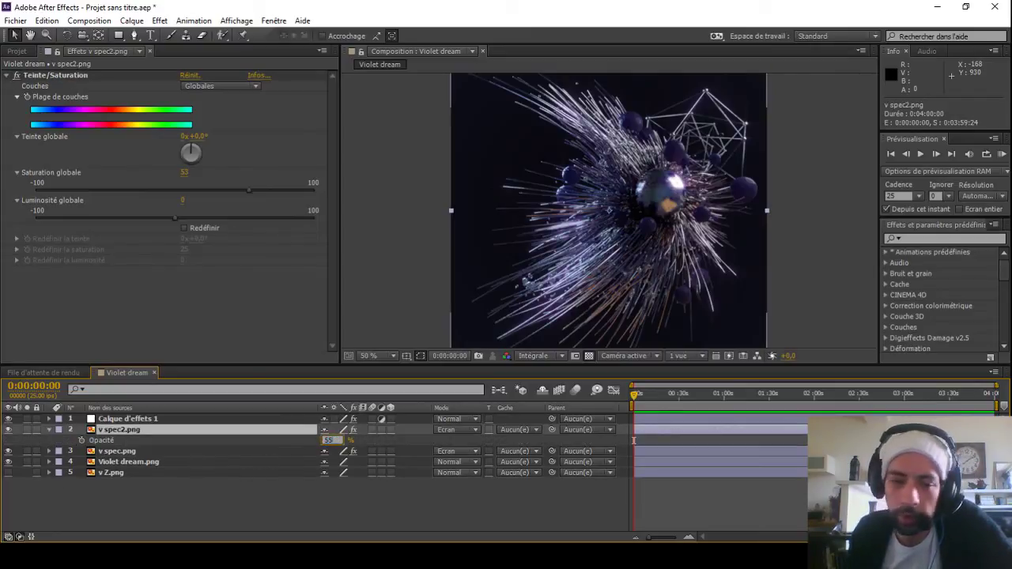
left_click(291, 500)
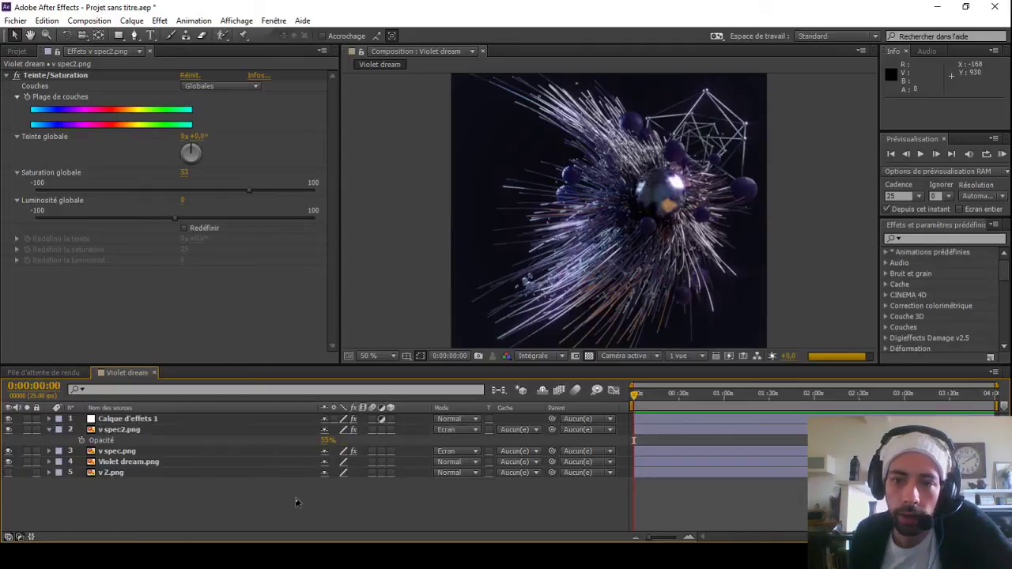
left_click(49, 429)
left_click(9, 430)
left_click(9, 430)
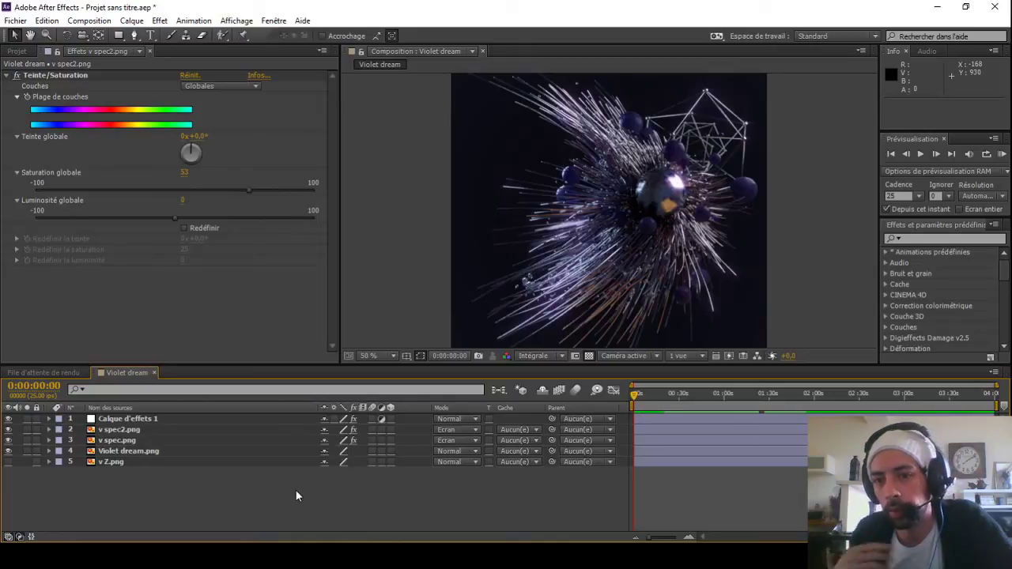
Step: Add v ref.png to the composition directly below the adjustment layer and inspect its particles up close
left_click(16, 50)
left_click_drag(41, 176, 158, 427)
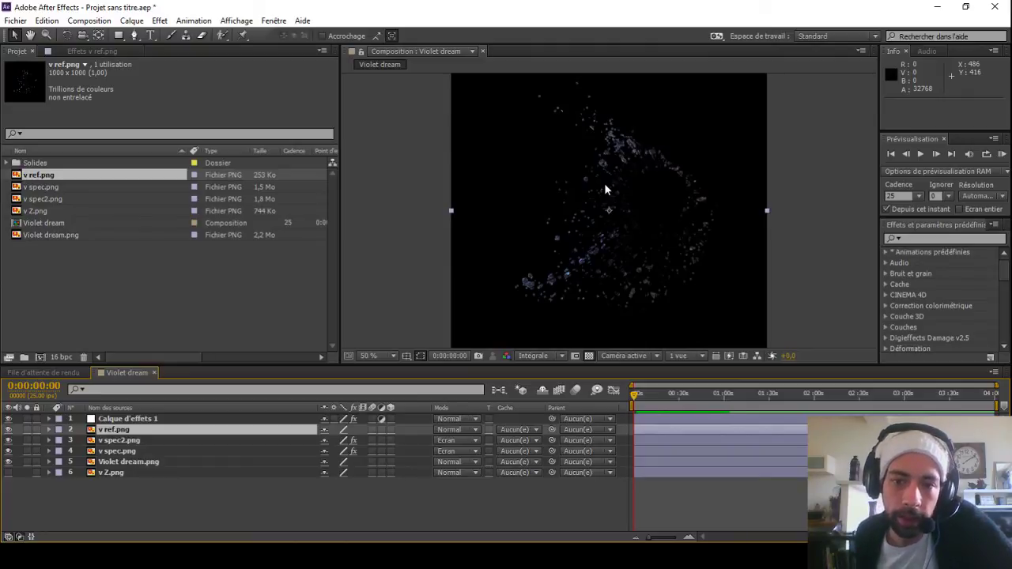
key("slash")
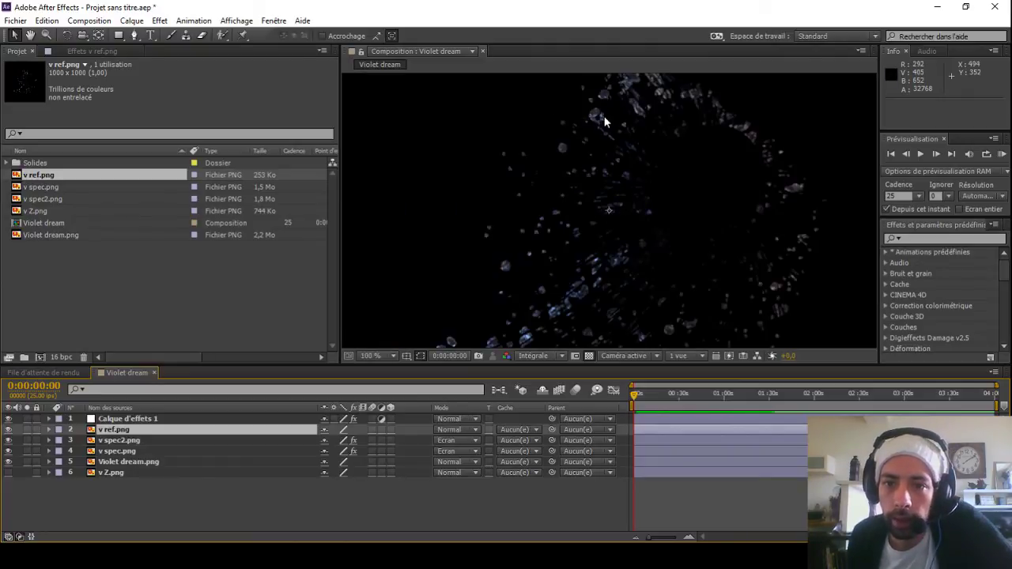
key("period")
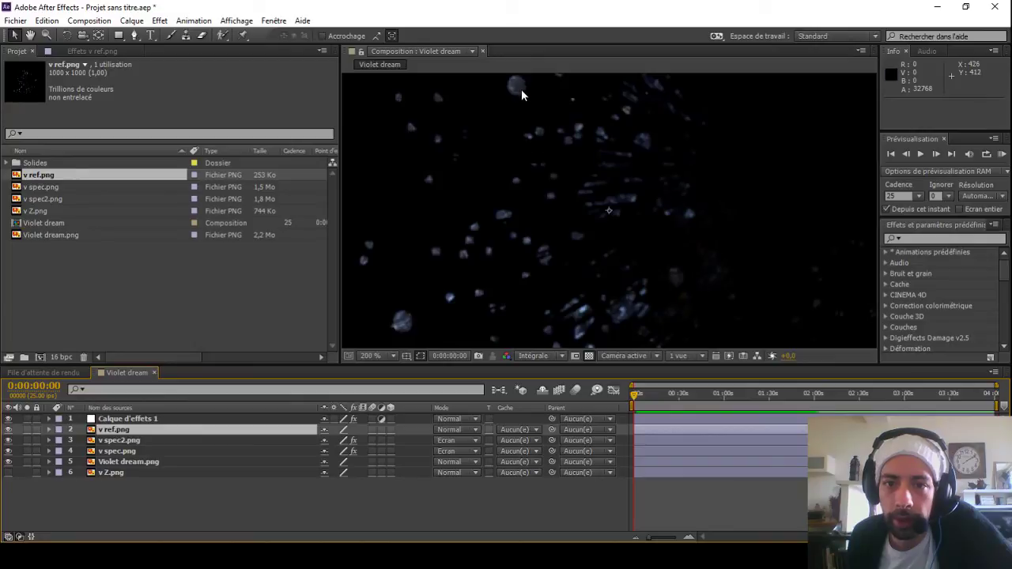
key("comma")
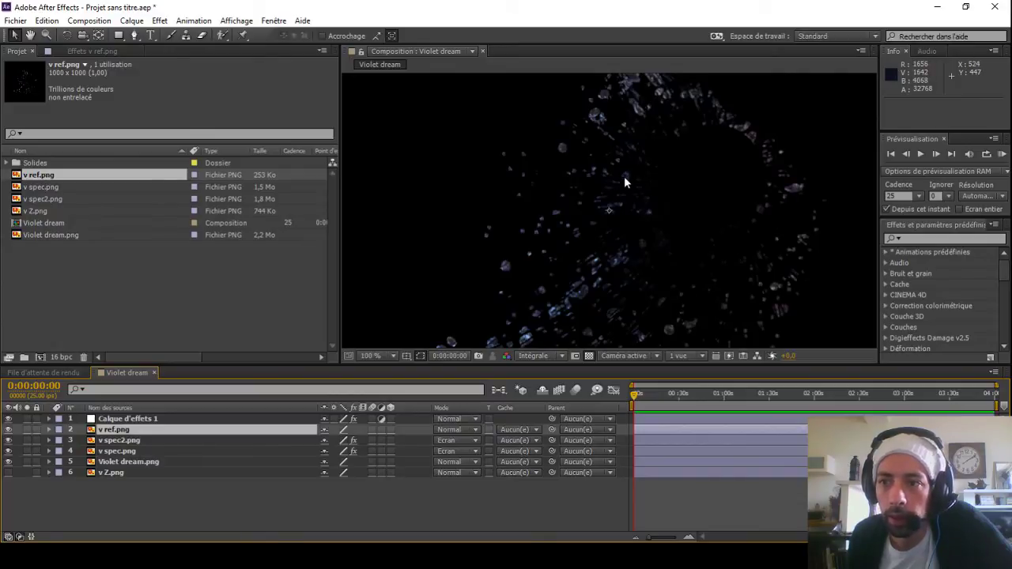
Step: Apply the Lueur diffuse effect from the Esthétiques category to the v ref.png layer
left_click(159, 21)
mouse_move(156, 197)
mouse_move(158, 220)
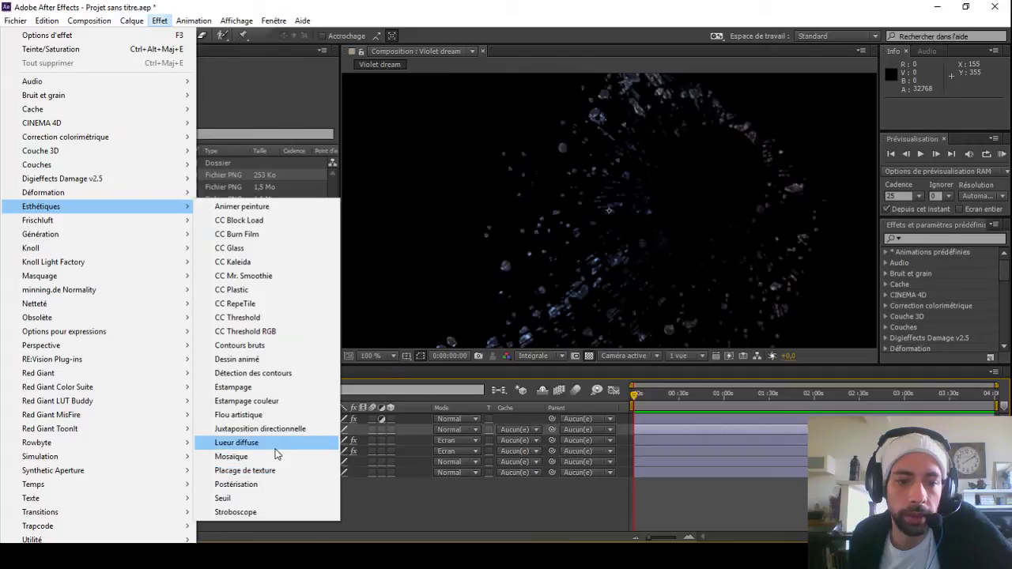
left_click(237, 443)
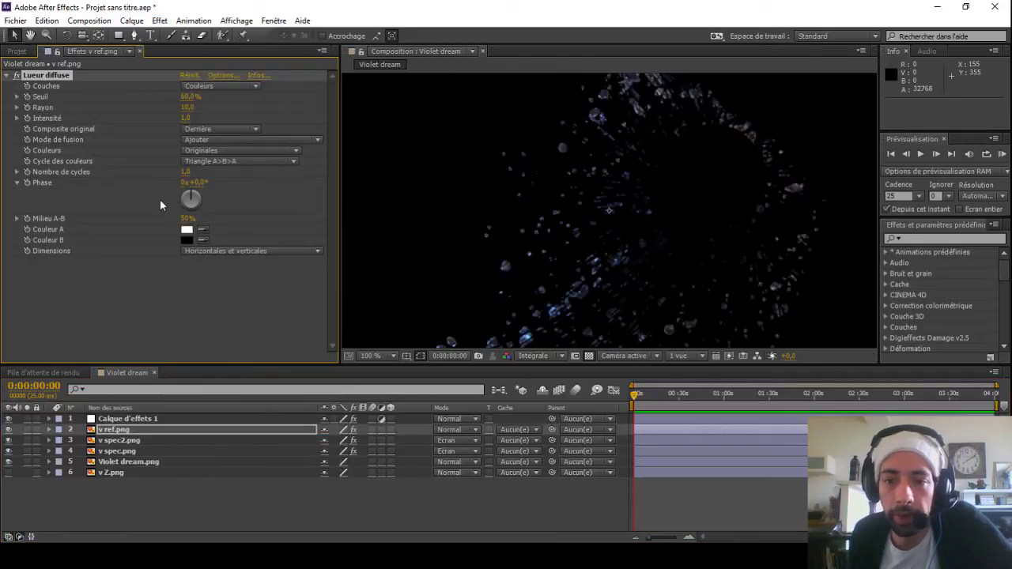
Step: Try Lueur diffuse threshold (Seuil) values of 40% and 20% on v ref.png
left_click(190, 97)
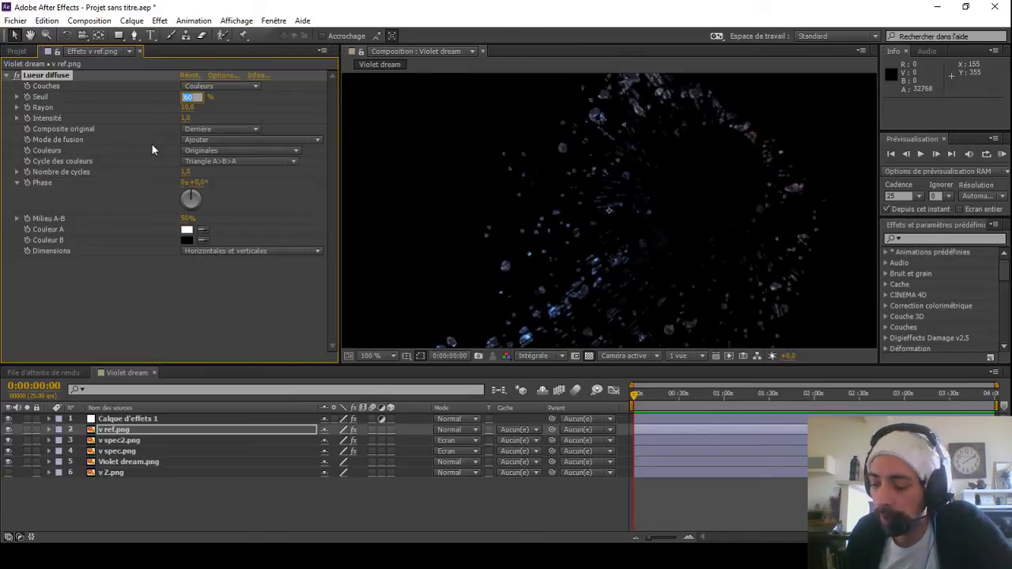
type("40")
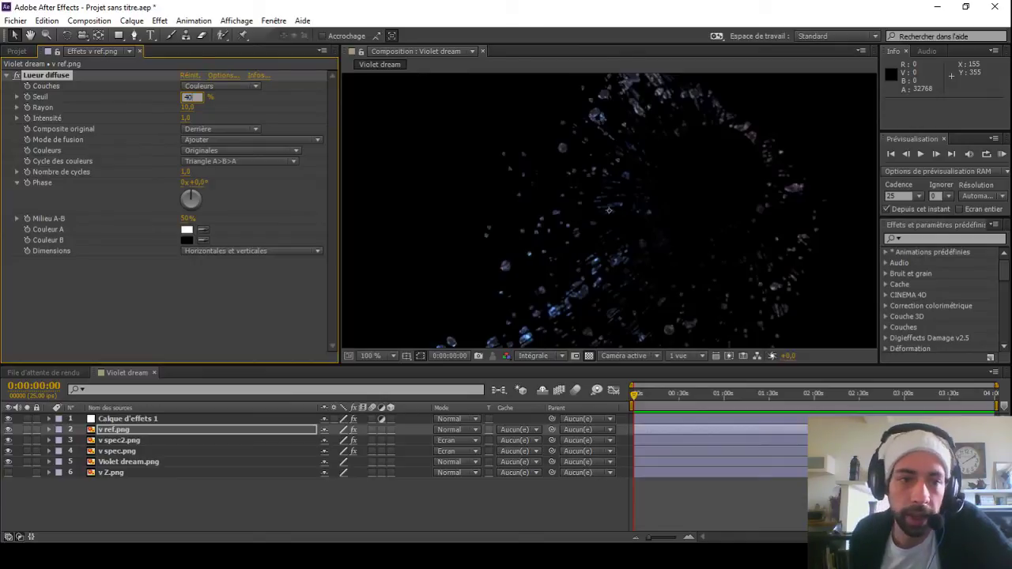
key("Return")
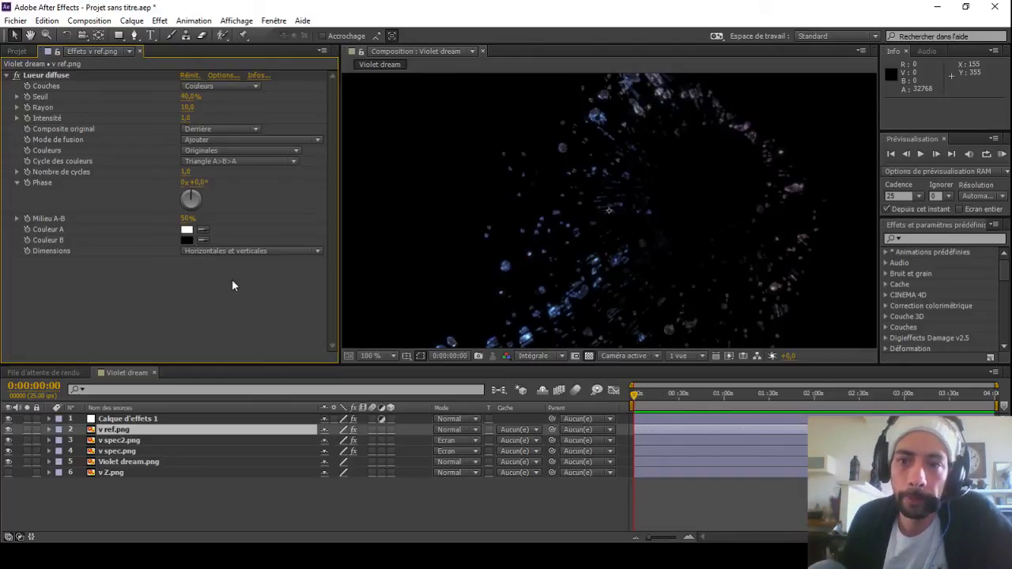
left_click(190, 97)
type("20")
left_click(146, 290)
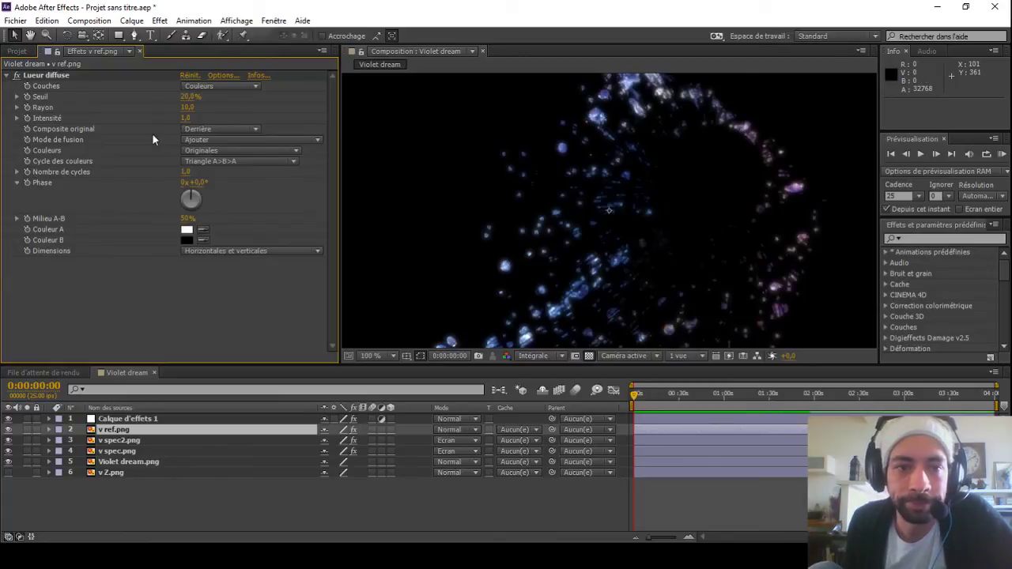
Step: Set the Lueur diffuse threshold (Seuil) on v ref.png to 30%
left_click(190, 97)
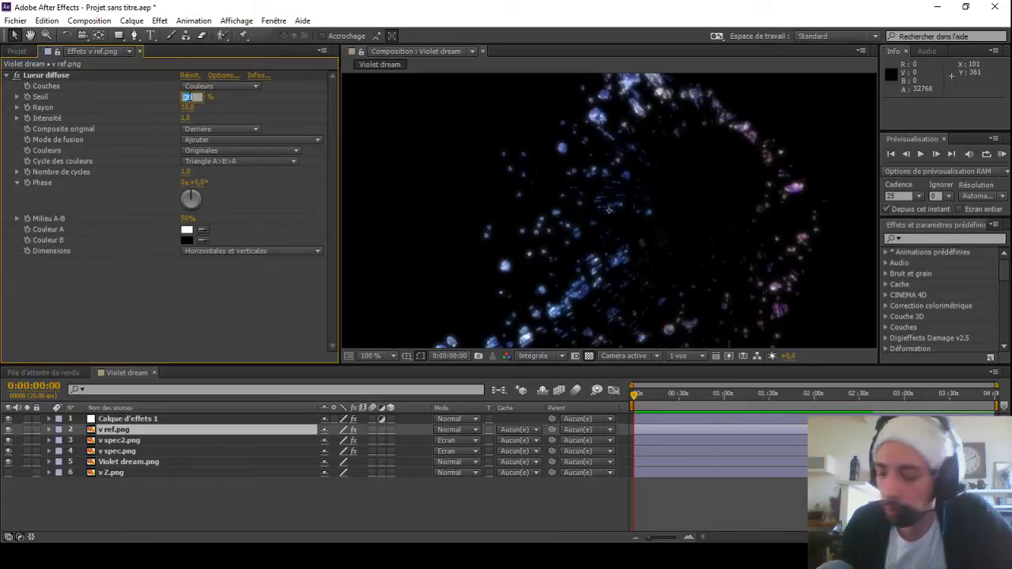
type("5")
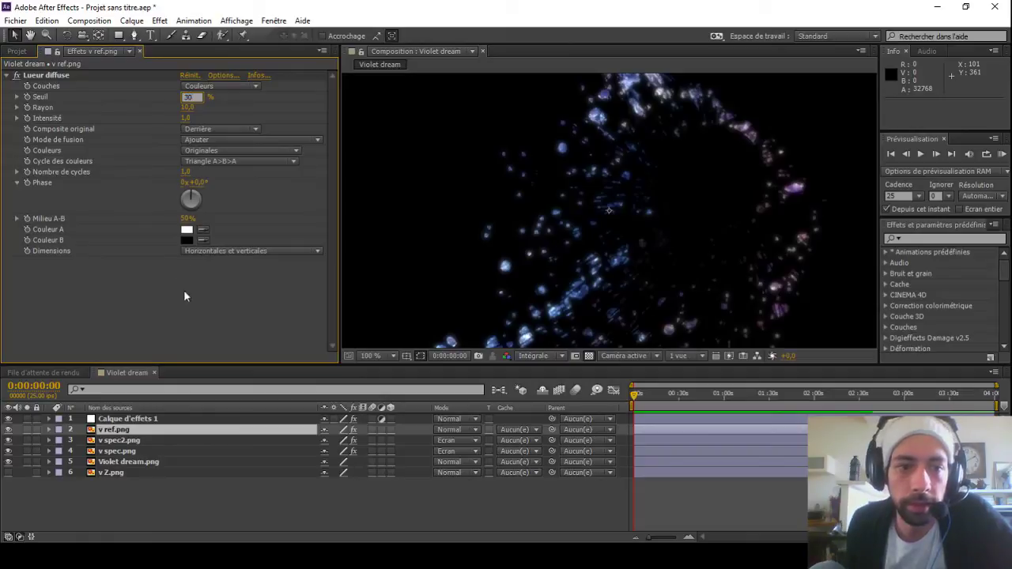
key("Return")
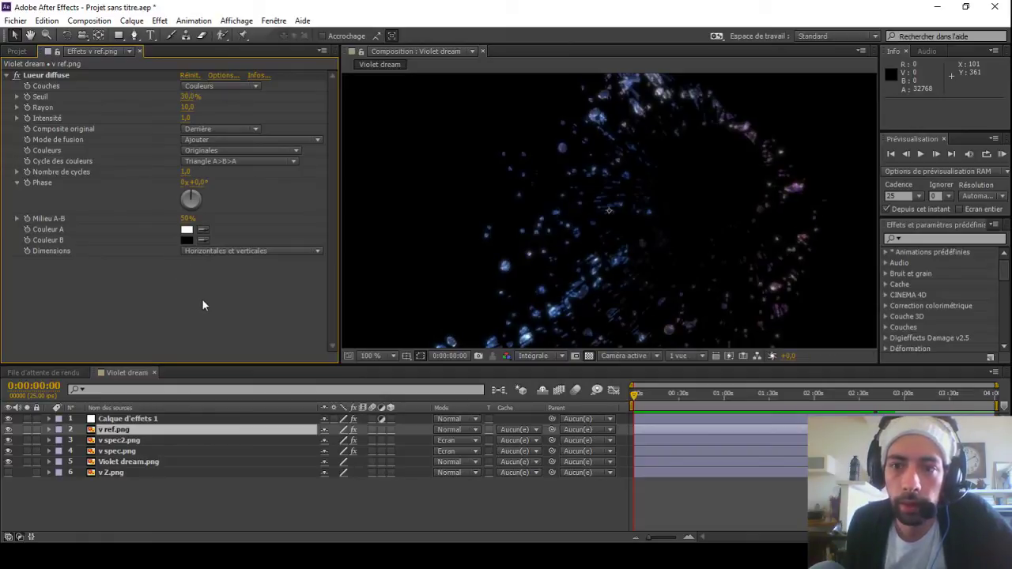
Step: Try a Lueur diffuse radius (Rayon) of 20 on v ref.png
left_click(190, 107)
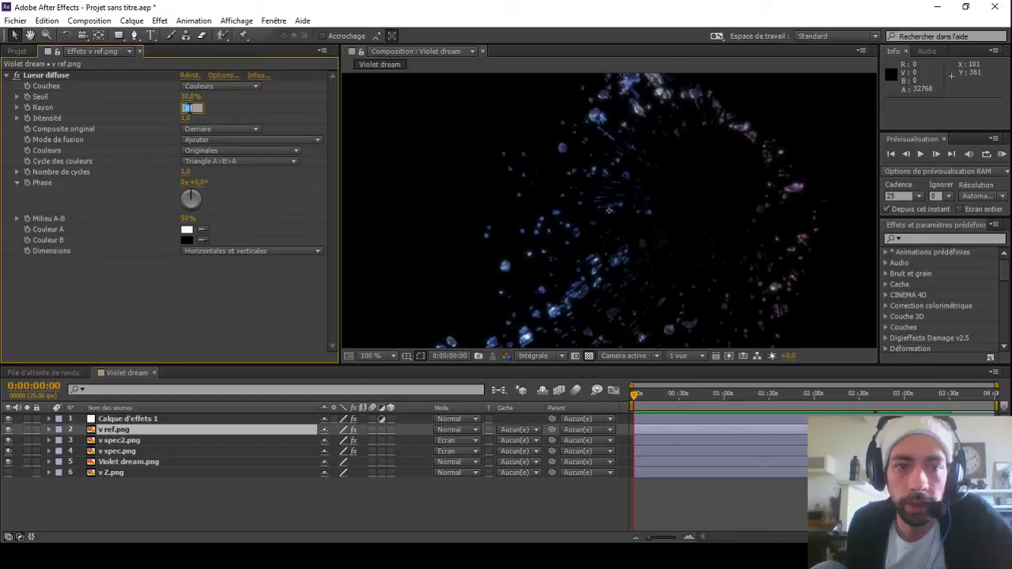
type("20")
key("Return")
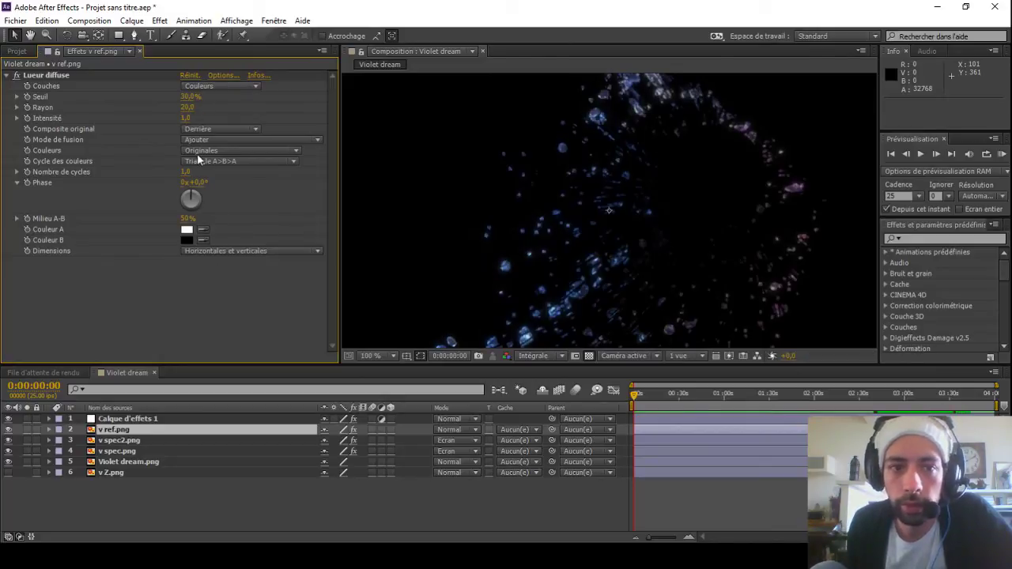
Step: Set the Lueur diffuse radius (Rayon) to 15 and its intensity (Intensité) to 1,5 on v ref.png
left_click(186, 107)
type("15")
key("Return")
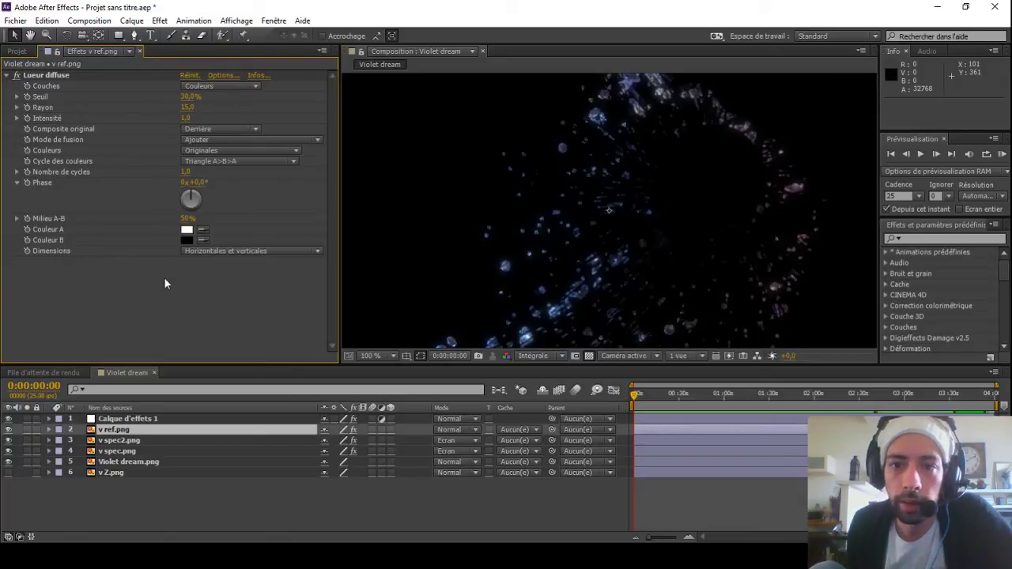
left_click(186, 118)
type("1,5")
key("Return")
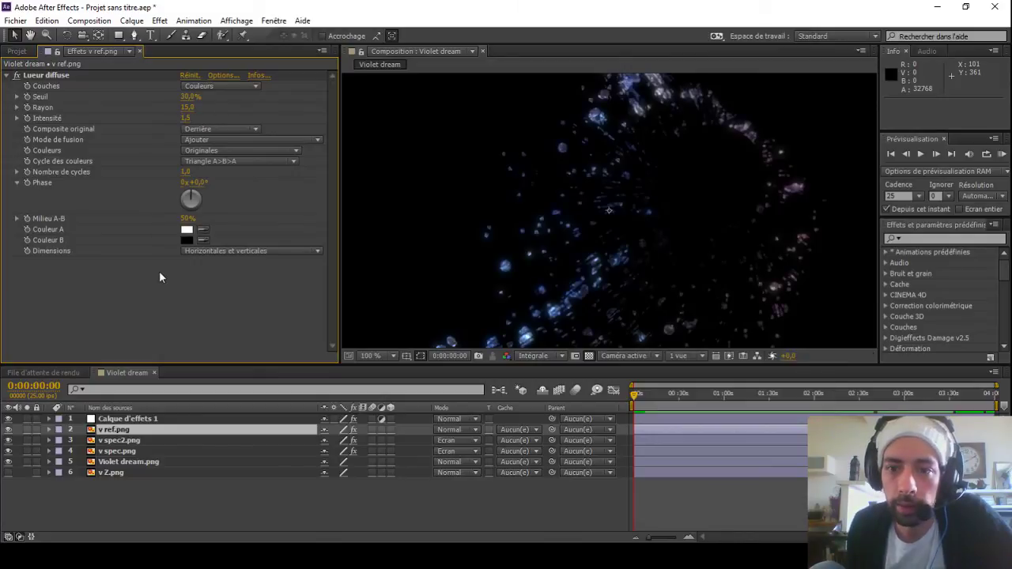
Step: Set the v ref.png layer's blending mode to Ecran and examine the blended glow on the composite
scroll(543, 226, "down", 2)
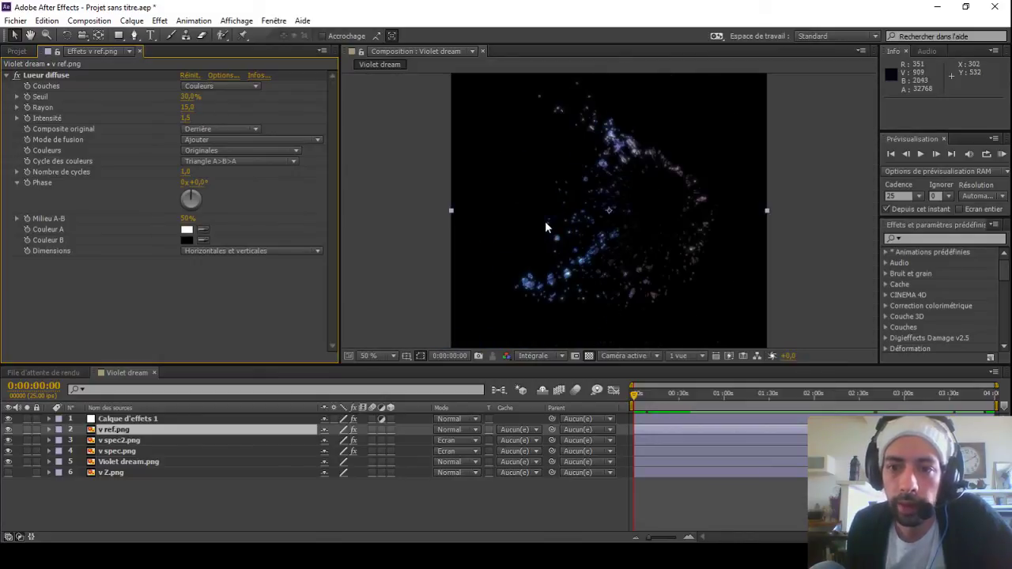
left_click(456, 432)
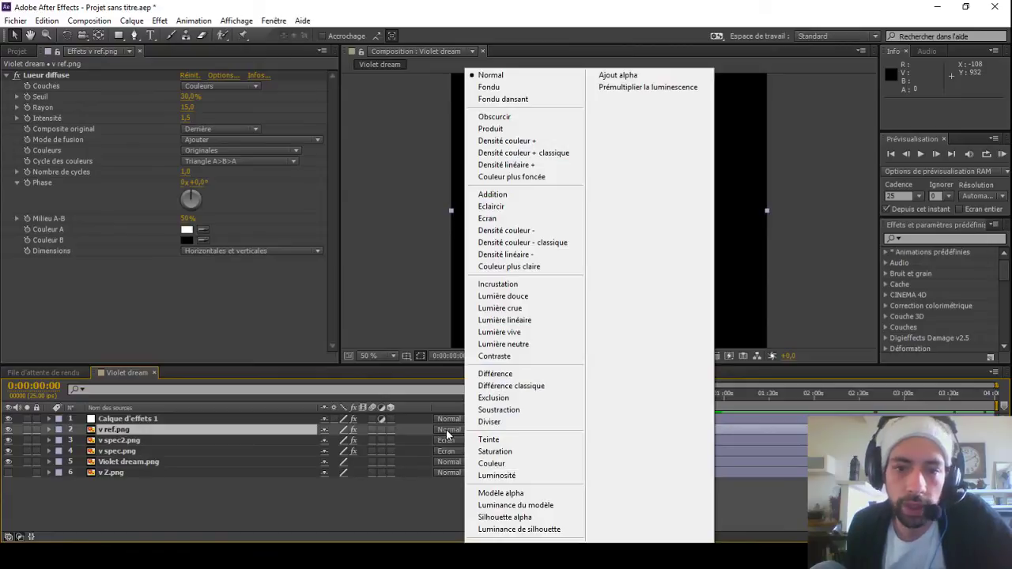
left_click(564, 221)
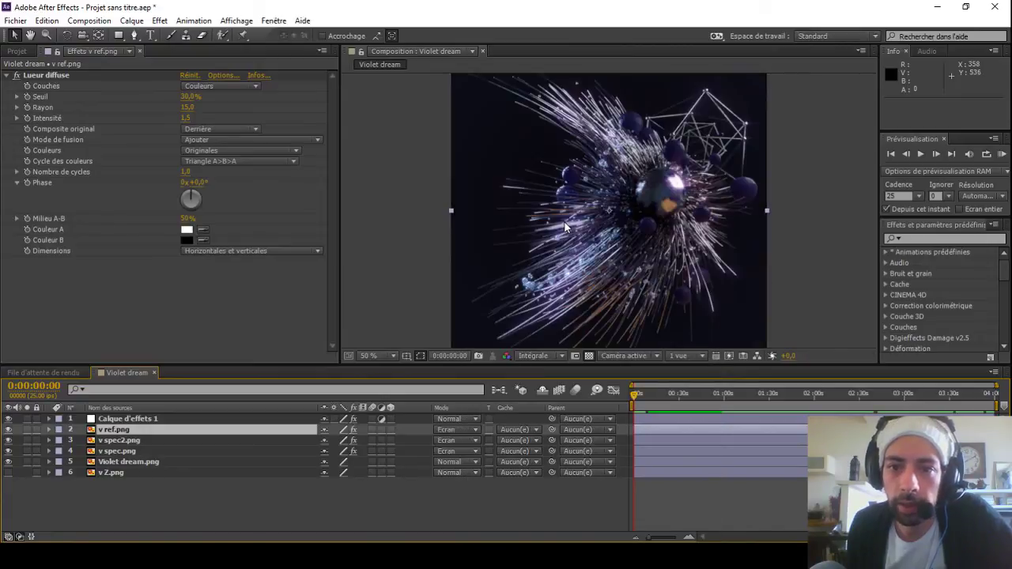
left_click(333, 503)
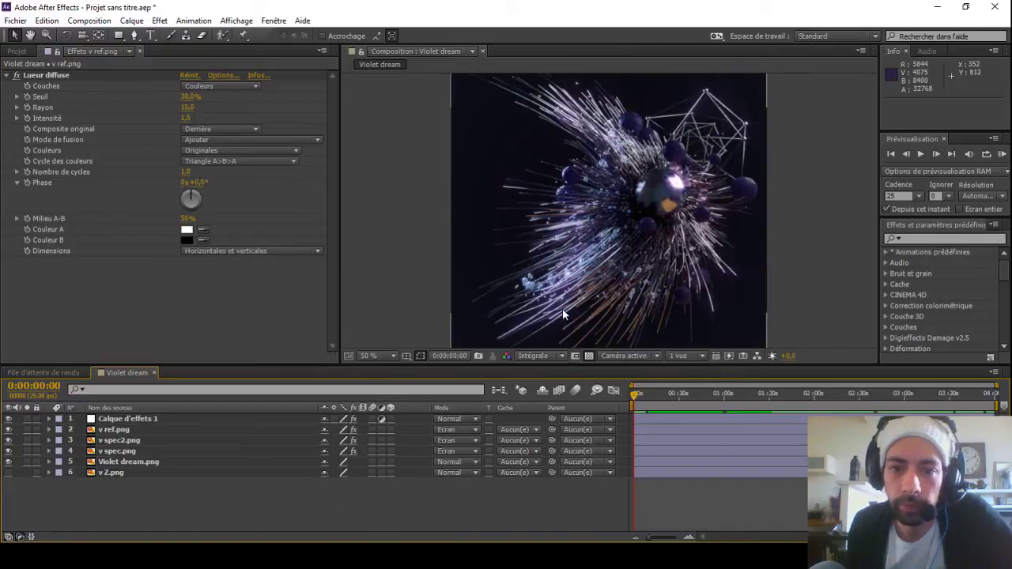
scroll(562, 309, "up", 2)
scroll(647, 261, "down", 2)
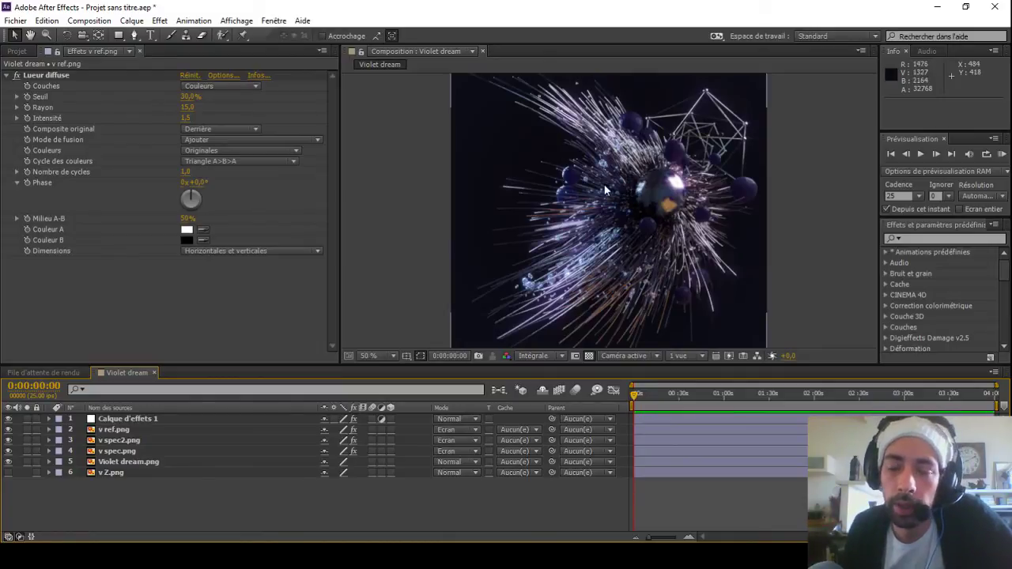
scroll(619, 198, "down", 1)
scroll(640, 190, "up", 3)
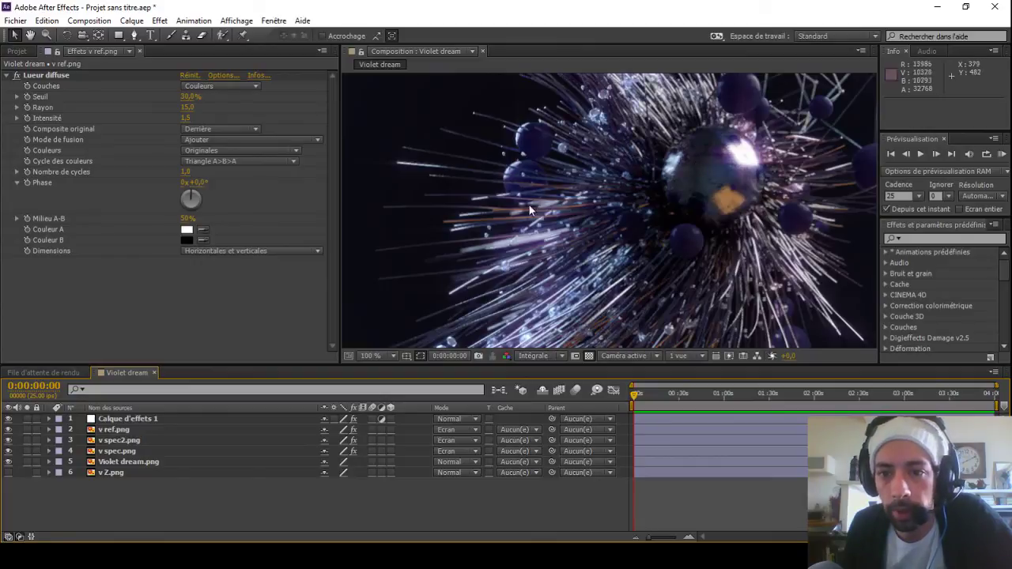
scroll(529, 211, "down", 2)
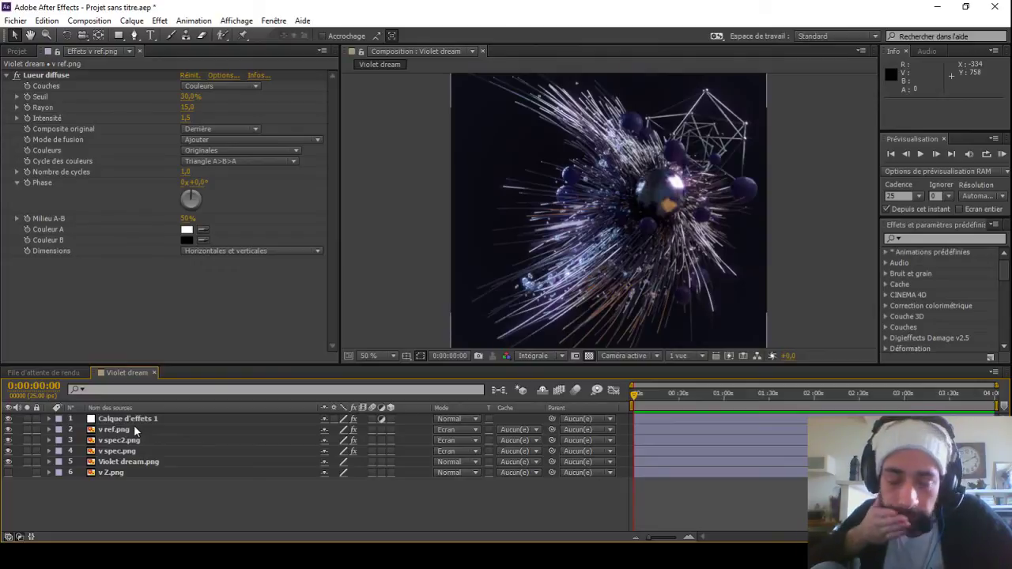
Step: Create a new adjustment layer above all others and apply the Luminosité et contraste effect from Correction colorimétrique to it
right_click(167, 497)
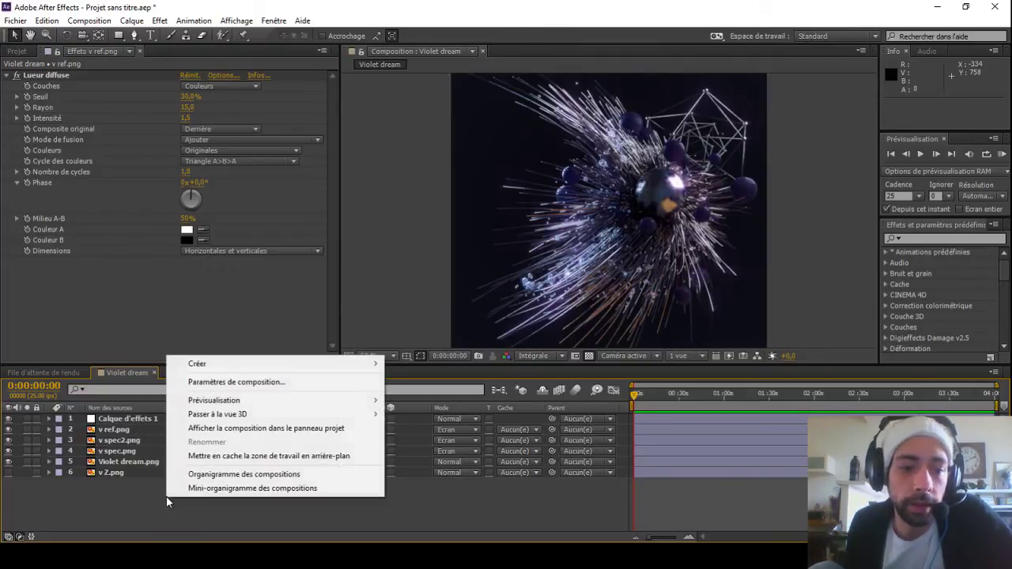
mouse_move(369, 363)
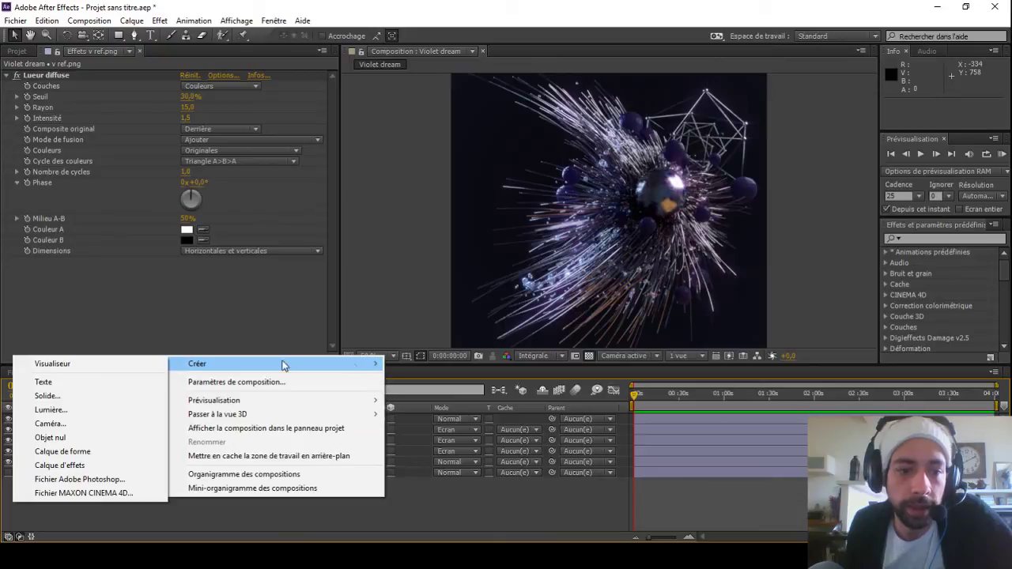
left_click(93, 466)
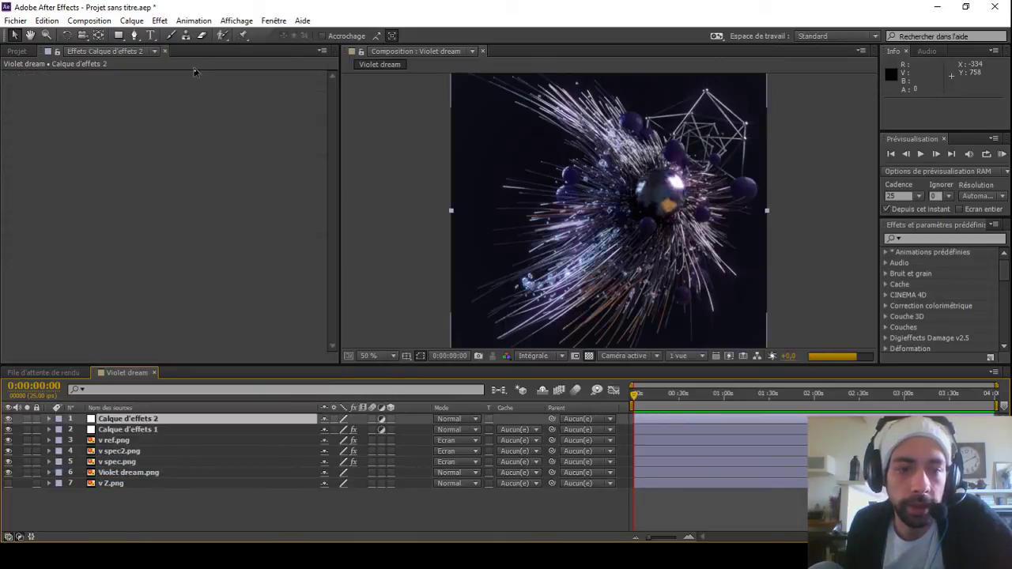
left_click(159, 21)
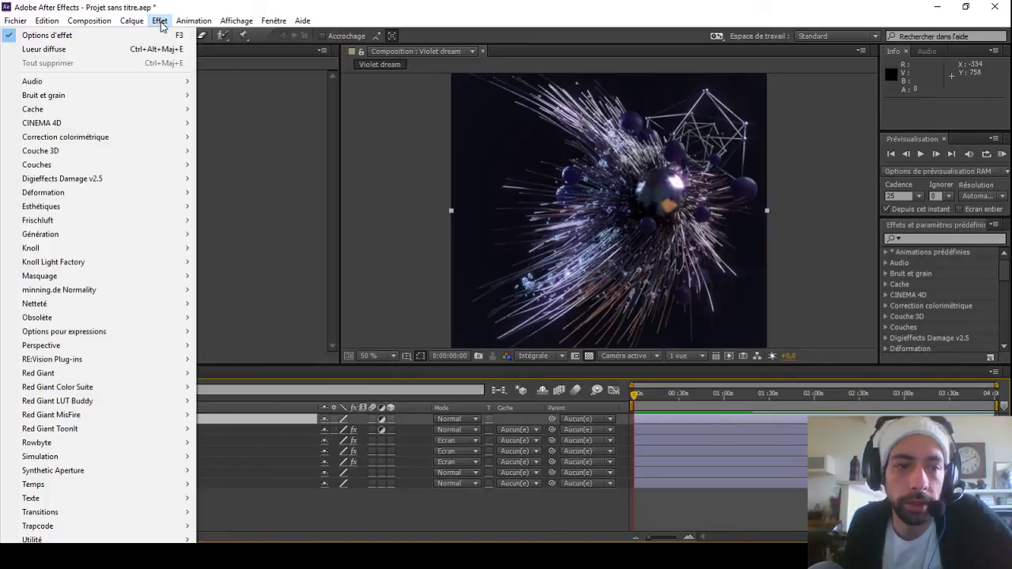
mouse_move(164, 137)
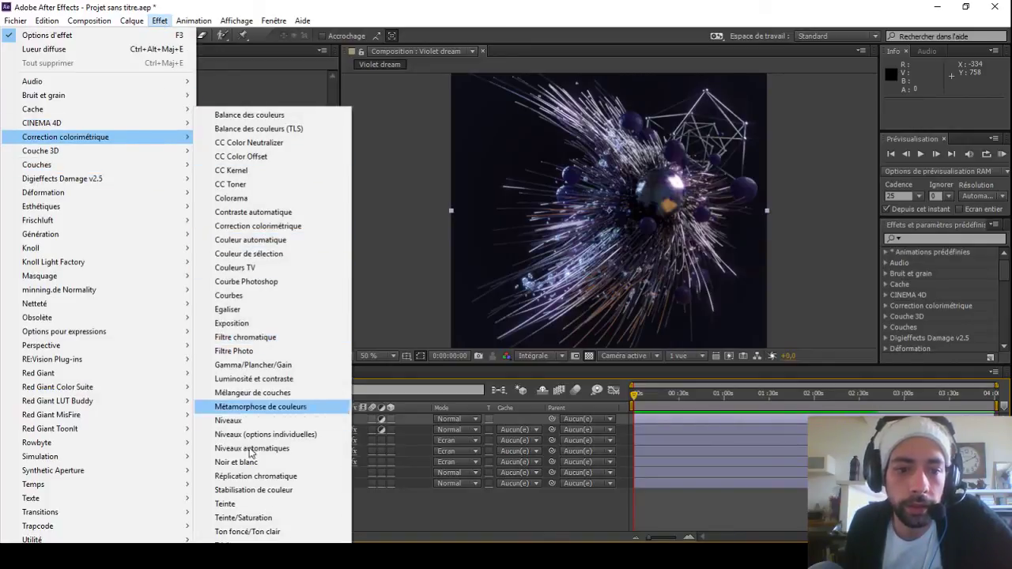
left_click(253, 379)
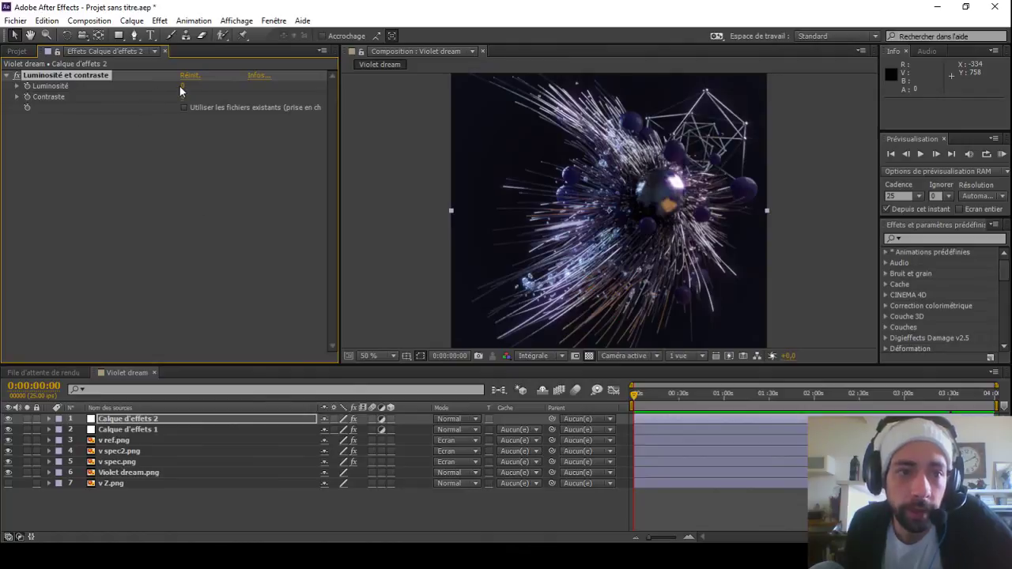
Step: Try Luminosité values of 14 and 26 on the new adjustment layer and check the particle detail
left_click_drag(185, 85, 193, 87)
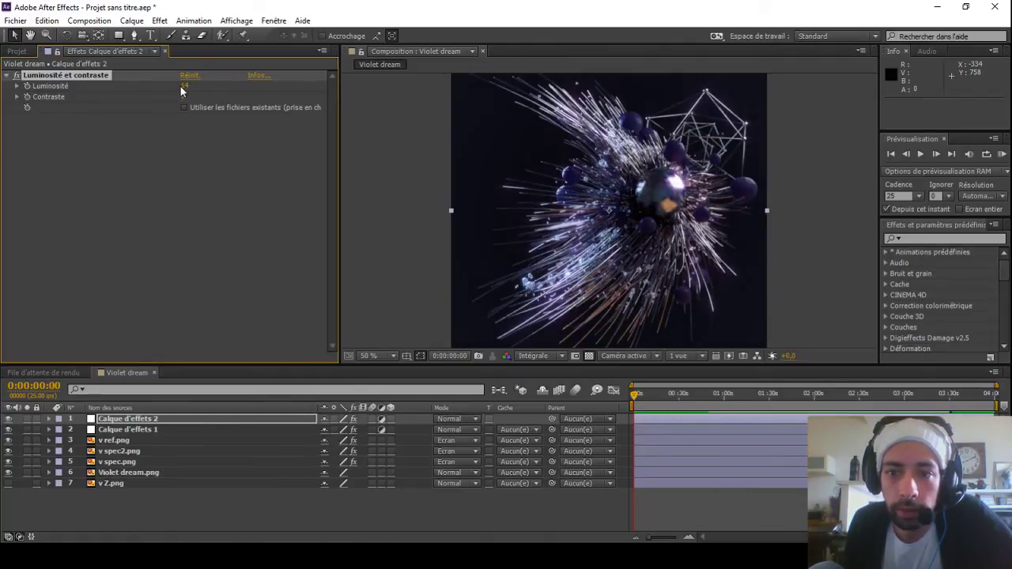
left_click_drag(180, 86, 192, 82)
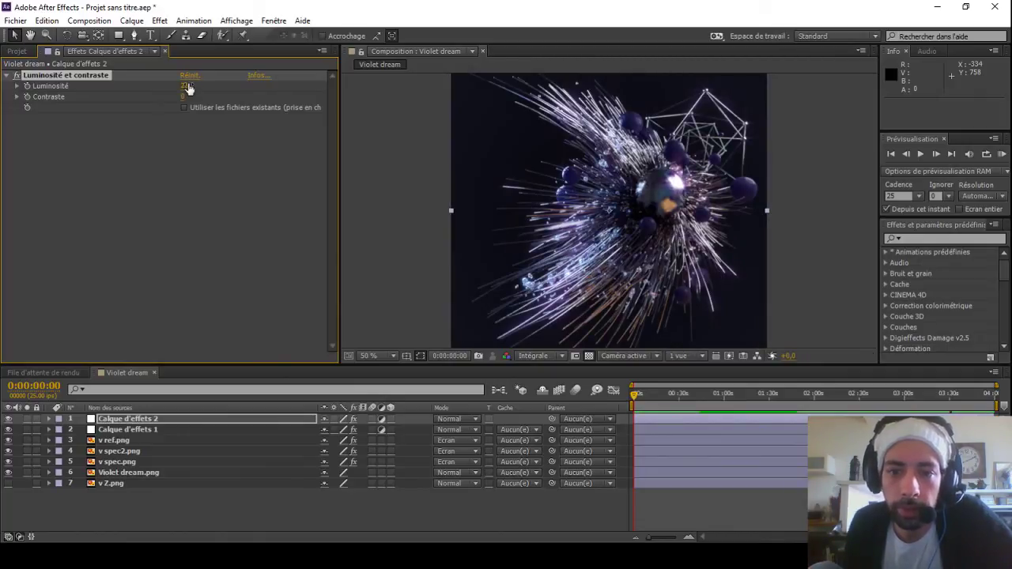
scroll(617, 229, "up", 2)
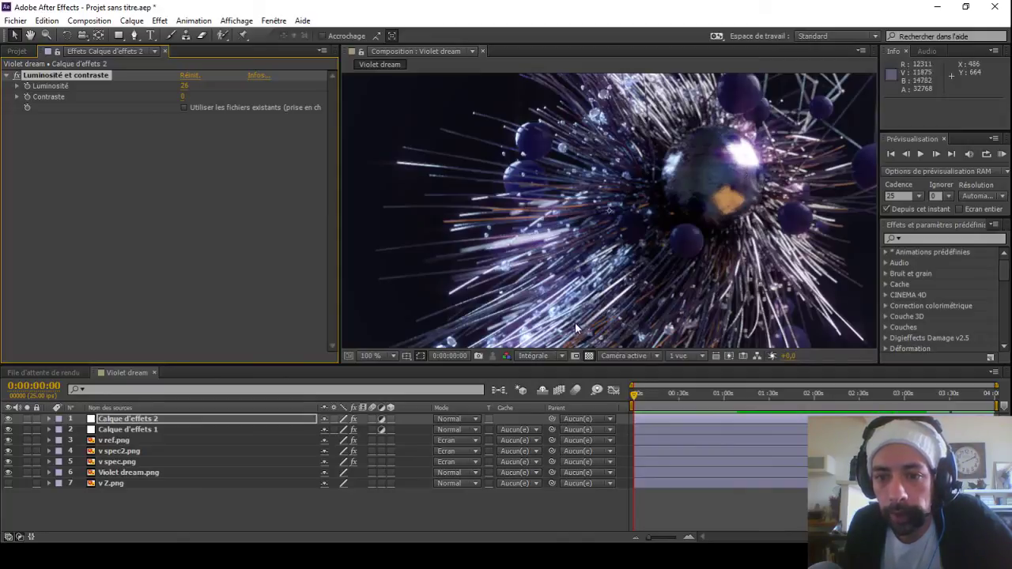
scroll(573, 279, "down", 2)
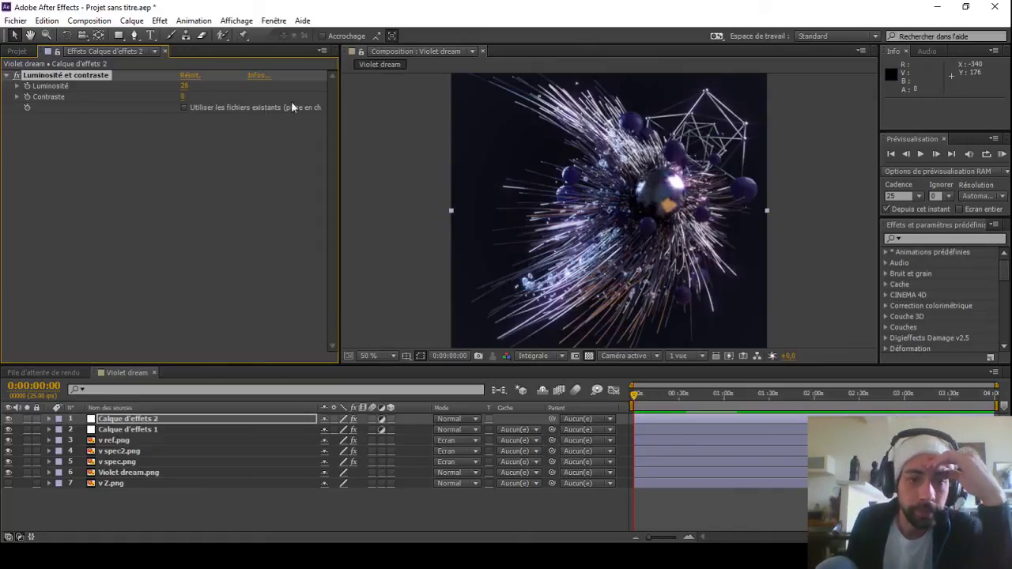
Step: Try Contraste values of 14 and -11 on the new adjustment layer
left_click_drag(183, 99, 174, 97)
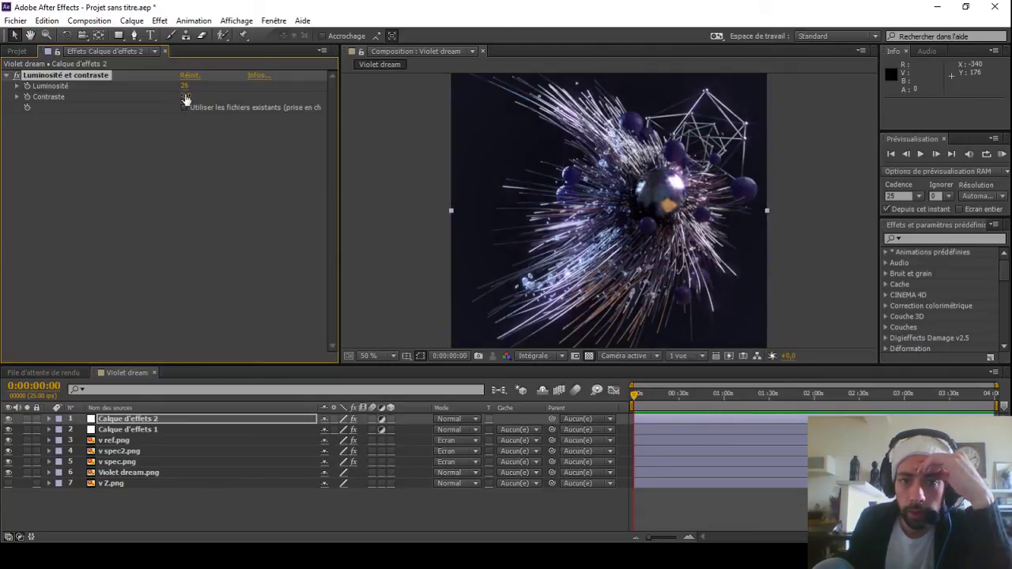
left_click_drag(186, 99, 212, 100)
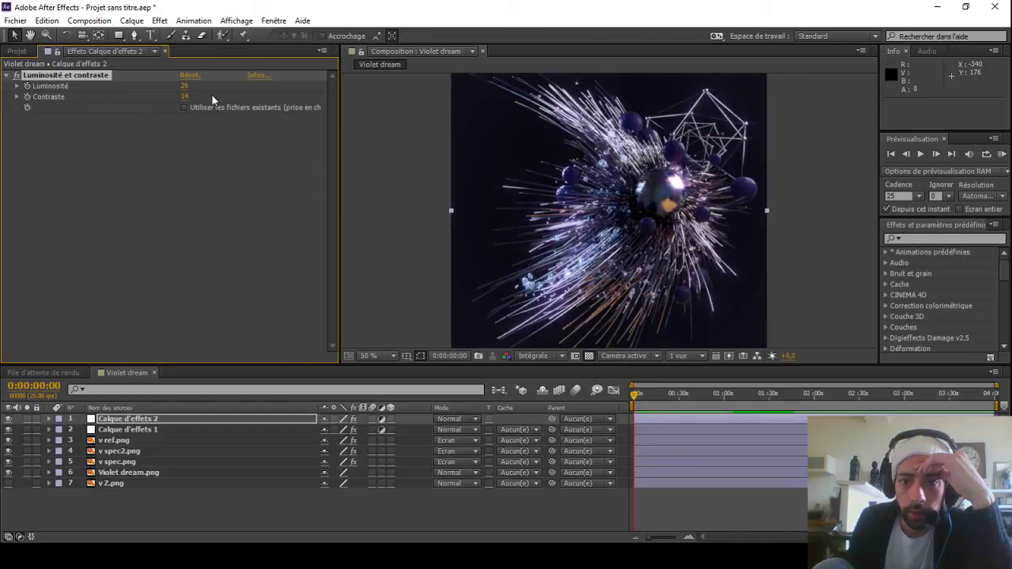
left_click_drag(185, 98, 169, 102)
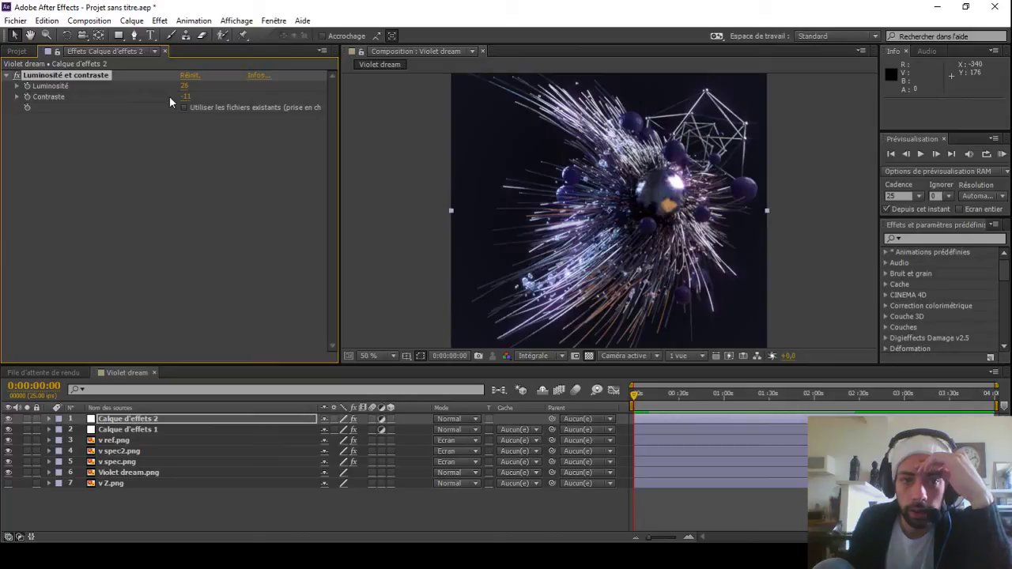
Step: Compare the image with and without Luminosité et contraste, and set Luminosité to 13 and Contraste to 17
left_click(17, 75)
left_click(16, 76)
left_click(17, 75)
left_click(16, 76)
left_click(17, 76)
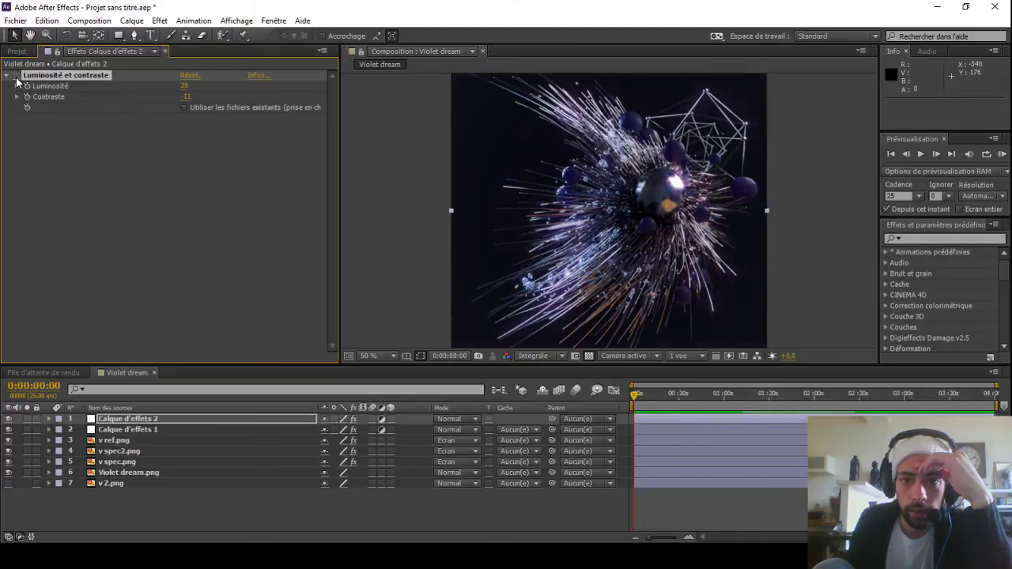
left_click(17, 76)
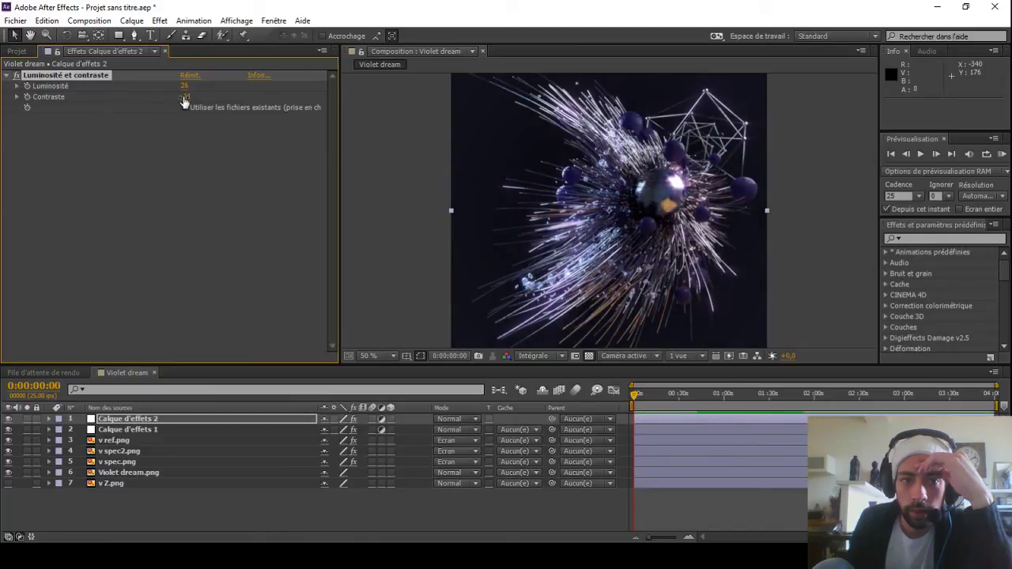
left_click_drag(186, 90, 178, 86)
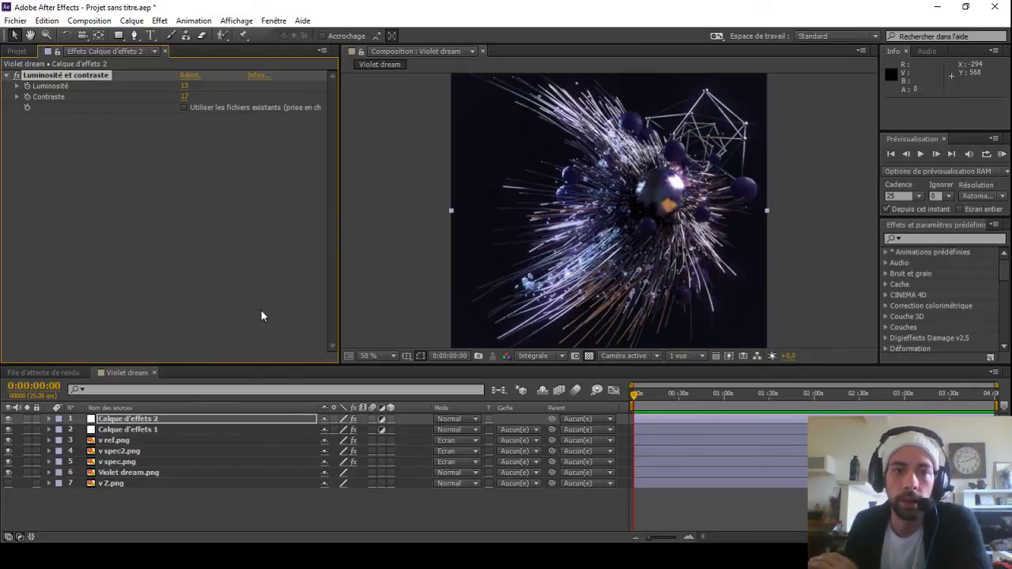
Step: Apply the Niveaux effect from Correction colorimétrique to Calque d'effets 2 and switch its channel (Couche) to Rouge
left_click(120, 422)
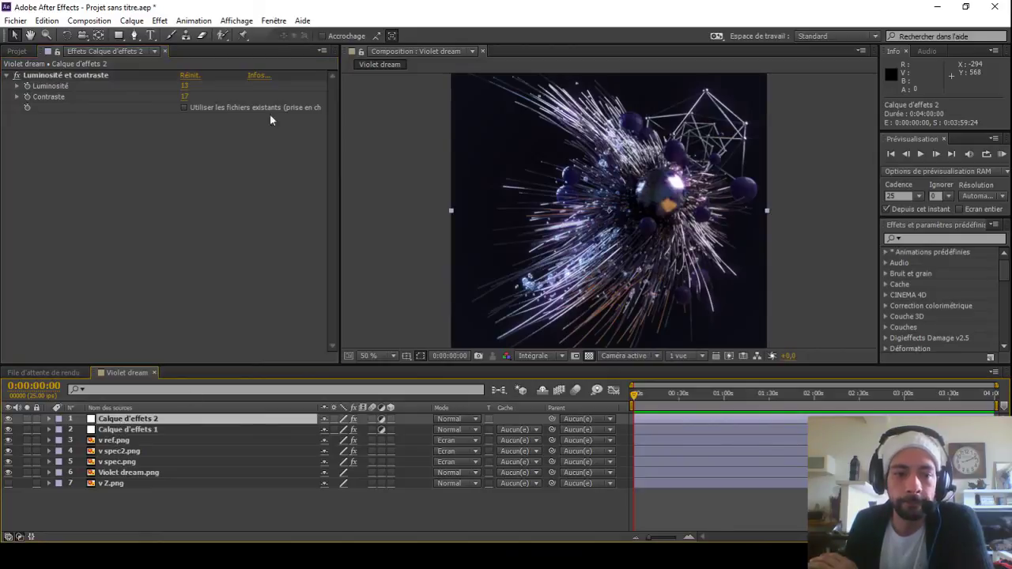
left_click(160, 21)
mouse_move(158, 136)
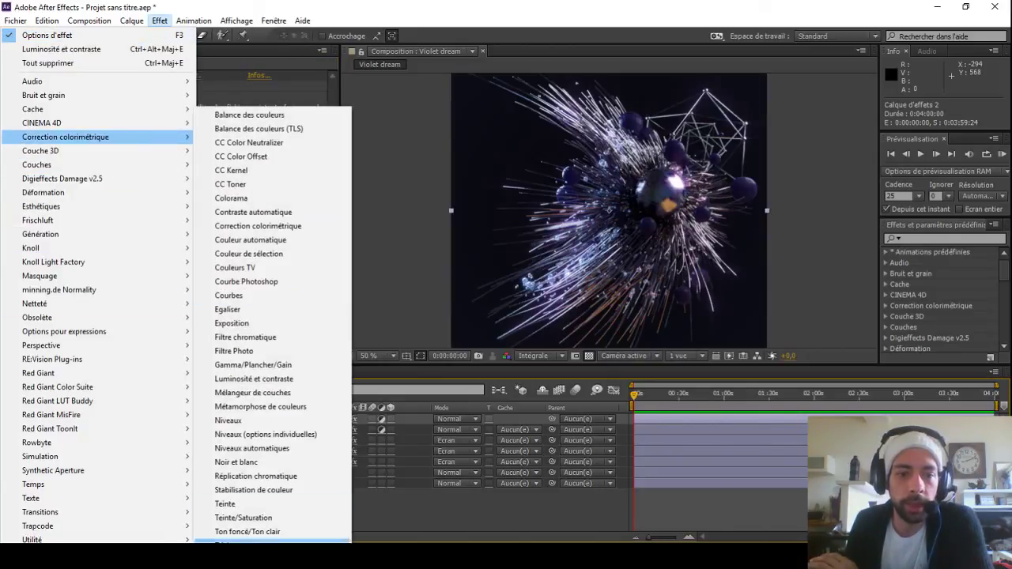
left_click(253, 419)
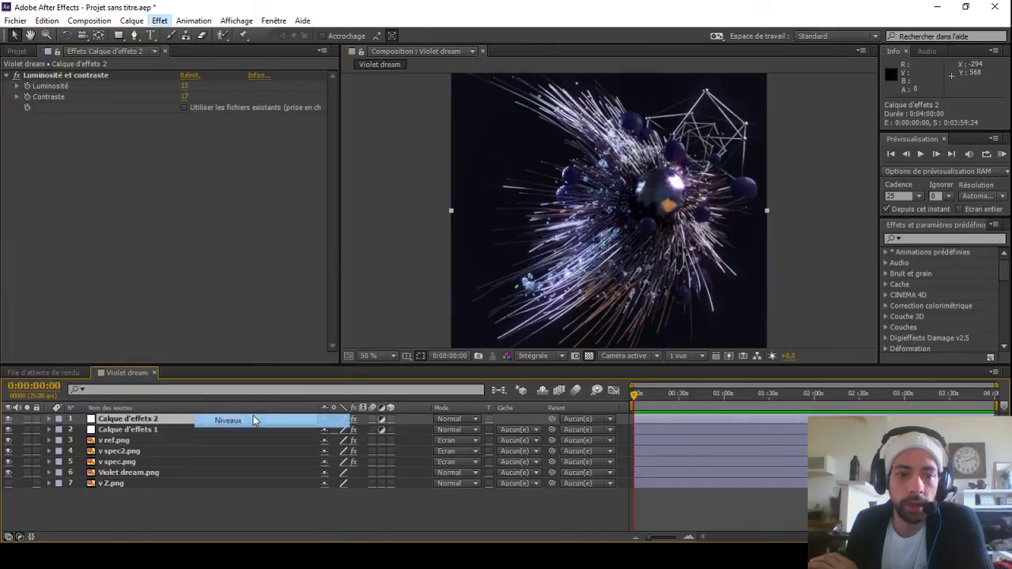
left_click(209, 130)
left_click(212, 153)
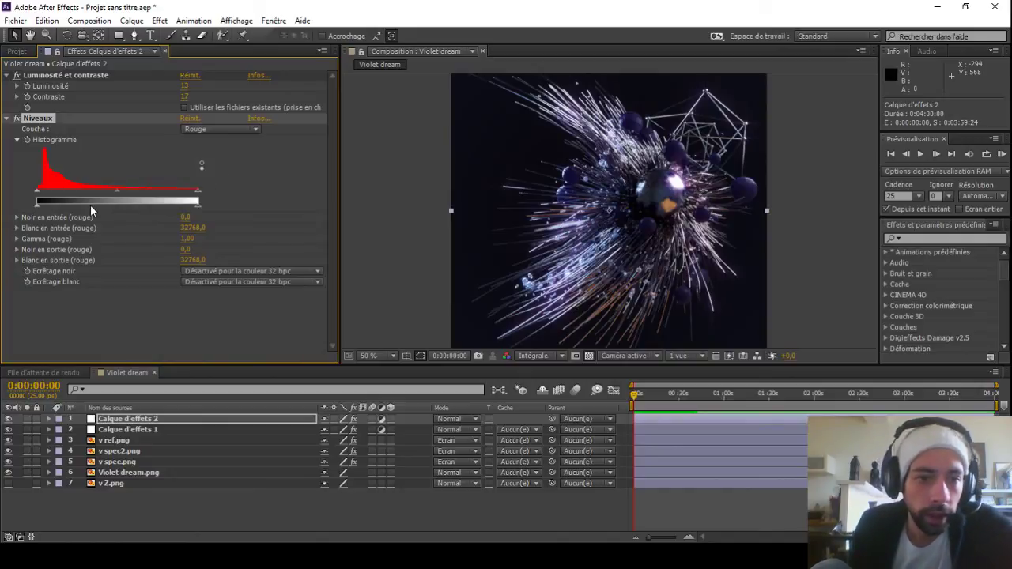
Step: Disable Luminosité et contraste on Calque d'effets 2 and move the Niveaux effect above it
left_click(16, 75)
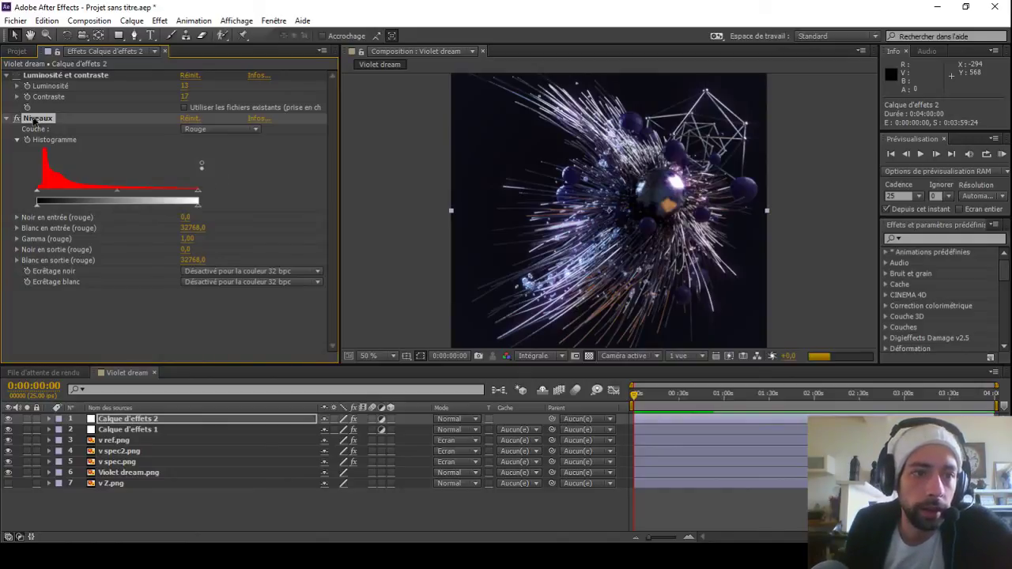
left_click_drag(22, 120, 42, 76)
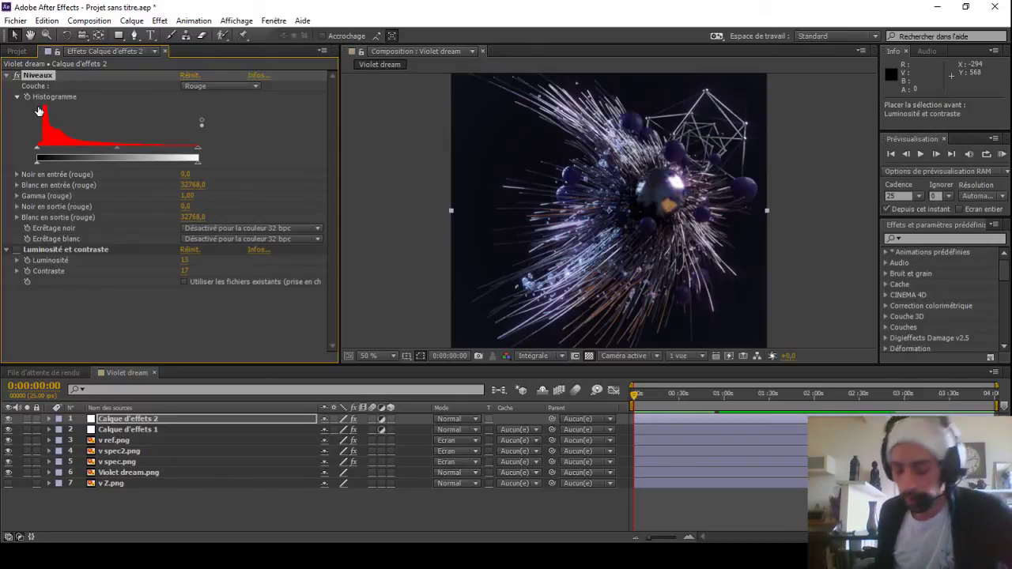
Step: Lower the red channel's input white (Blanc en entrée) in the Niveaux effect to 25443,4
left_click(210, 87)
left_click(287, 131)
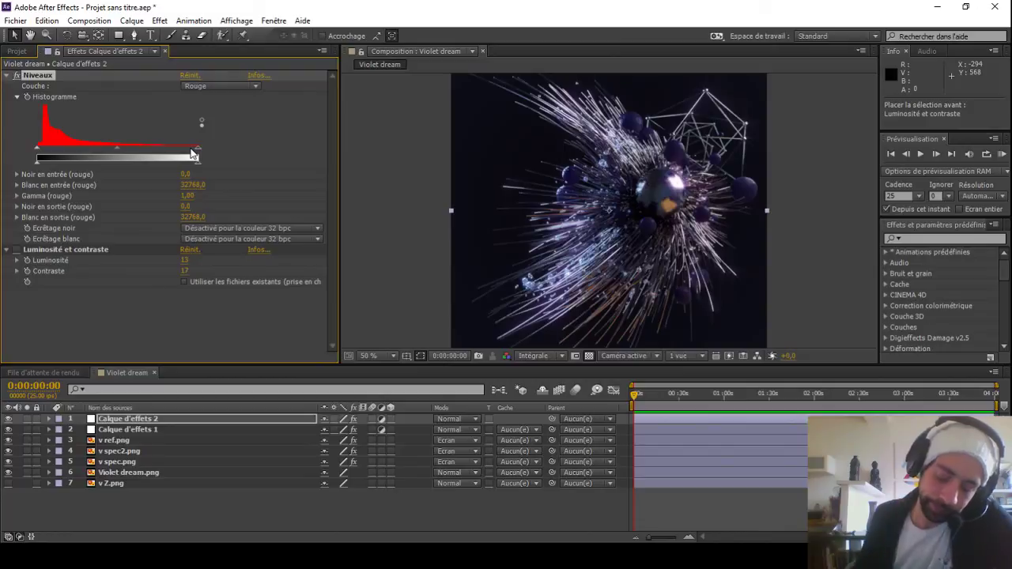
left_click_drag(198, 152, 165, 151)
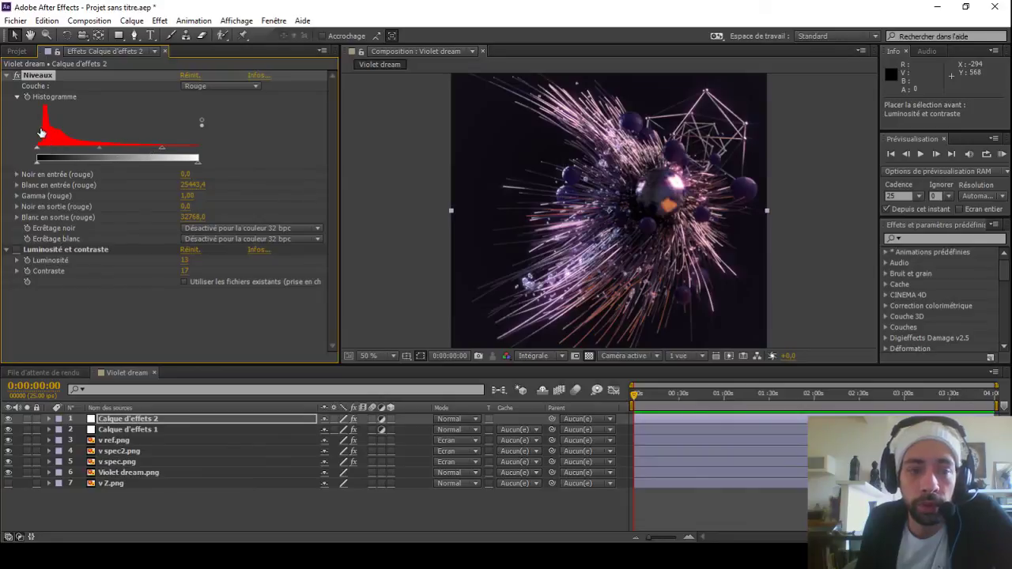
Step: Lower the input white (Blanc en entrée) in Niveaux to about 26595 for the Vert channel and about 29170 for the Bleu channel
left_click(217, 88)
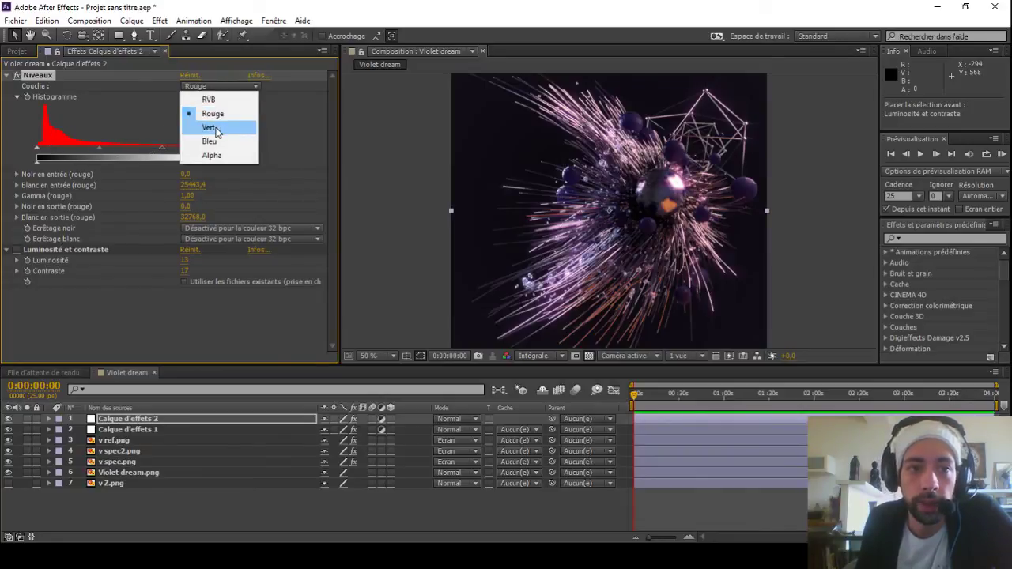
left_click(215, 126)
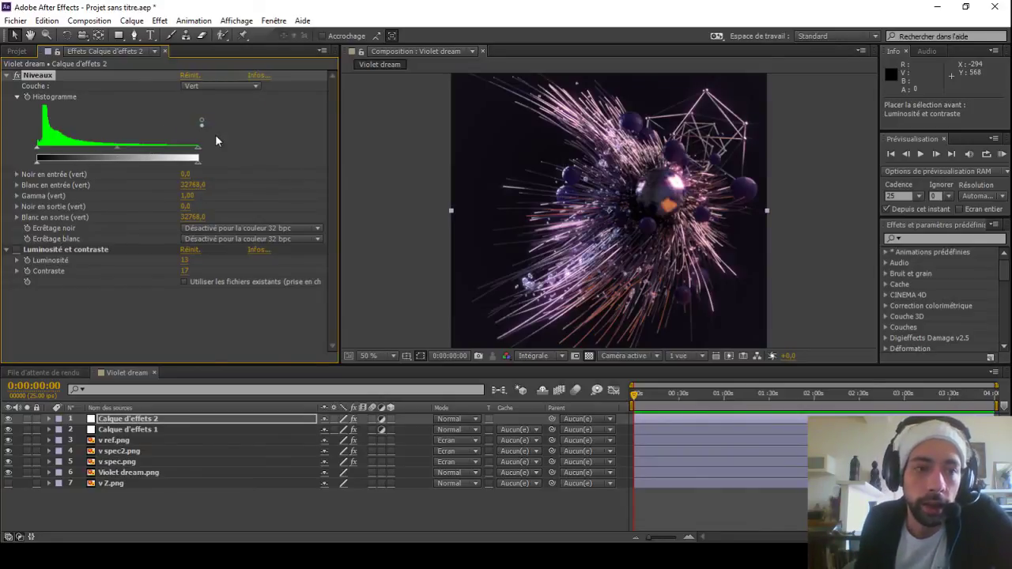
left_click_drag(198, 147, 166, 148)
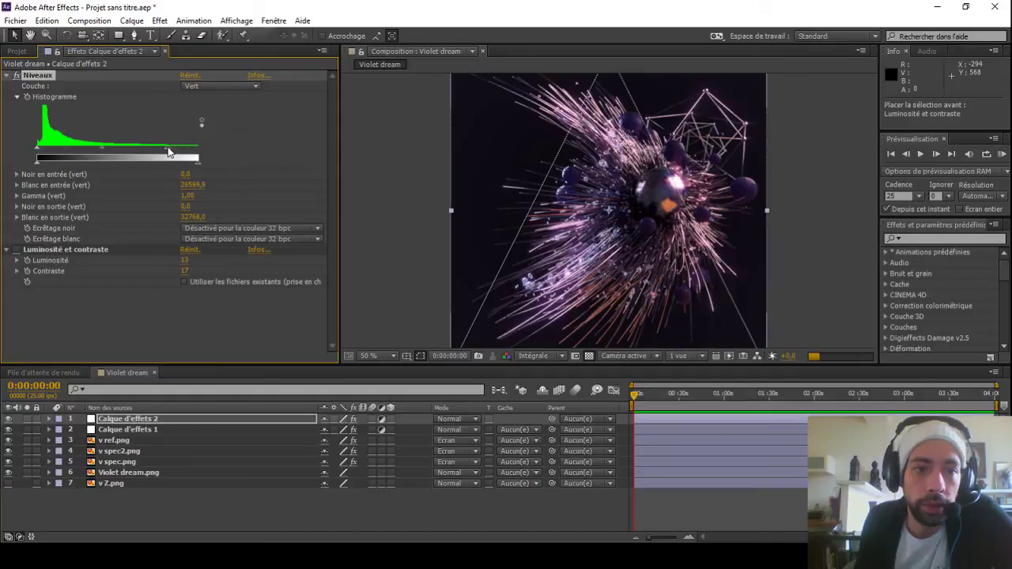
left_click(199, 86)
left_click(207, 140)
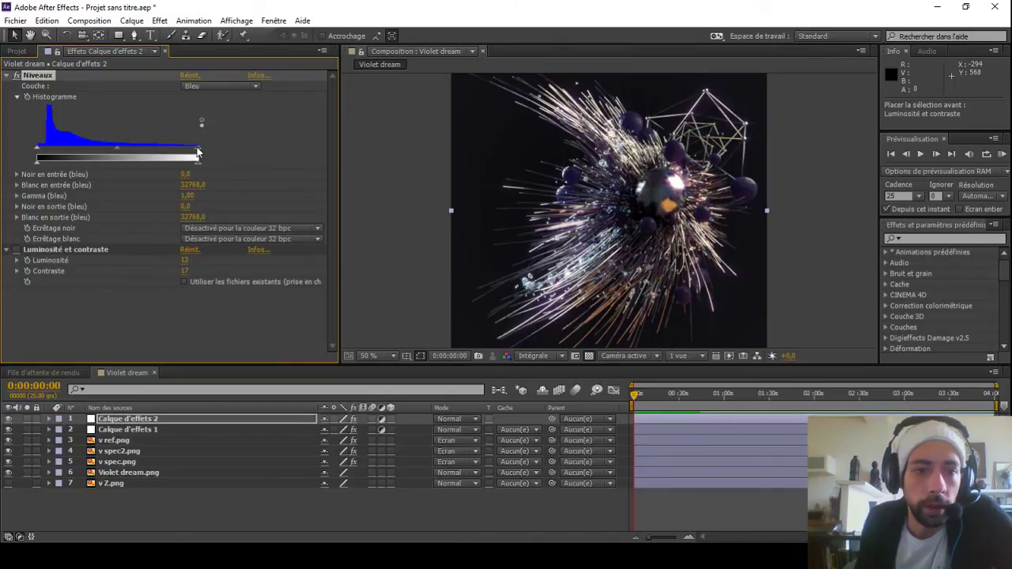
left_click_drag(196, 151, 182, 151)
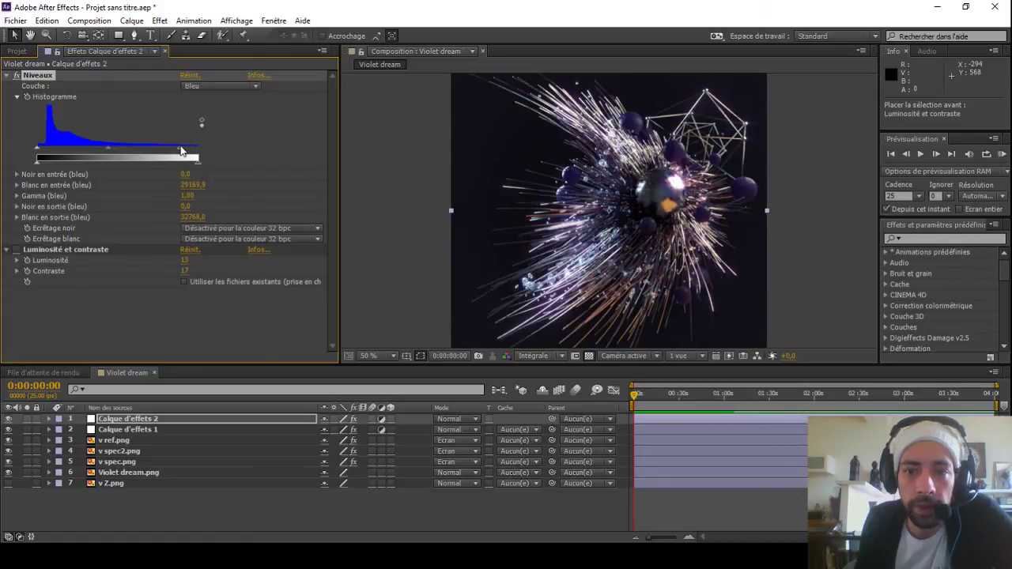
Step: Compare the image with and without the Niveaux effect on Calque d'effets 2
left_click(17, 75)
left_click(17, 75)
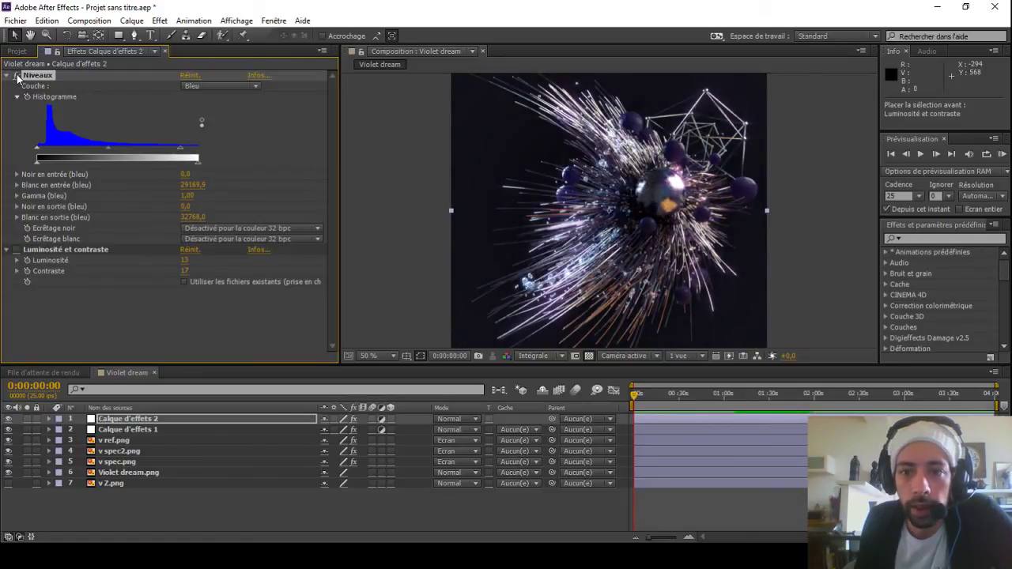
left_click(17, 75)
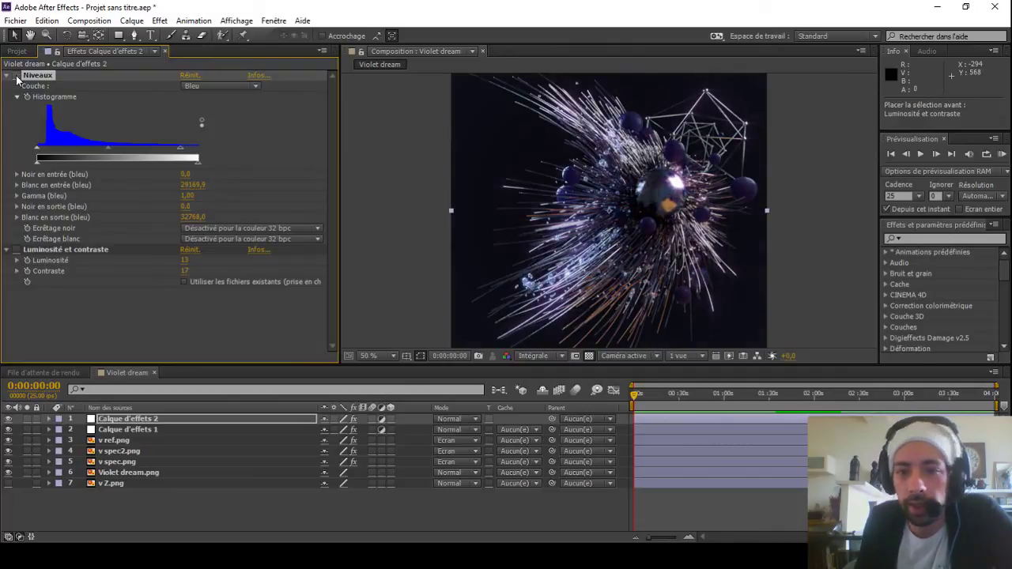
left_click(17, 75)
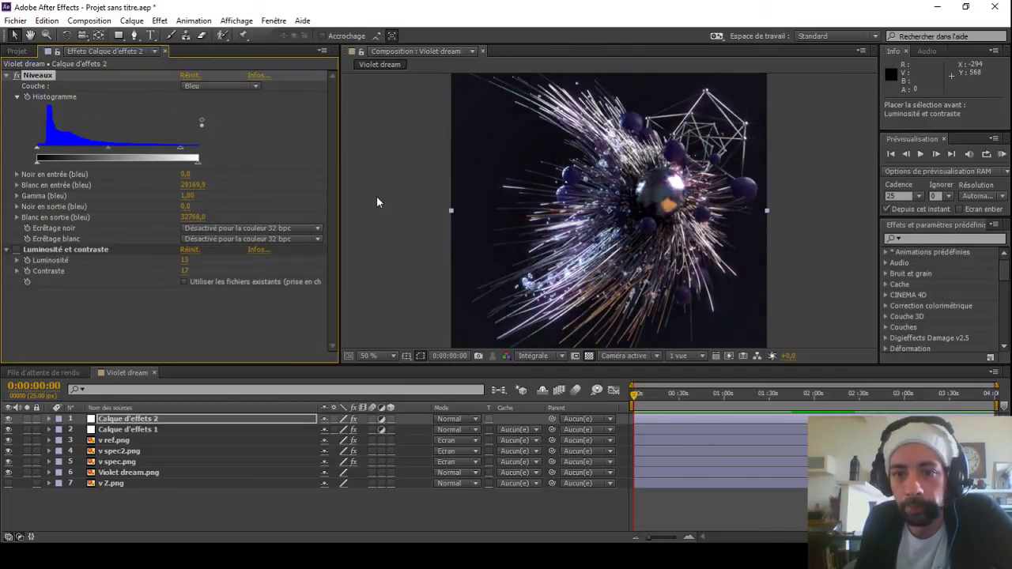
left_click(17, 76)
left_click(17, 75)
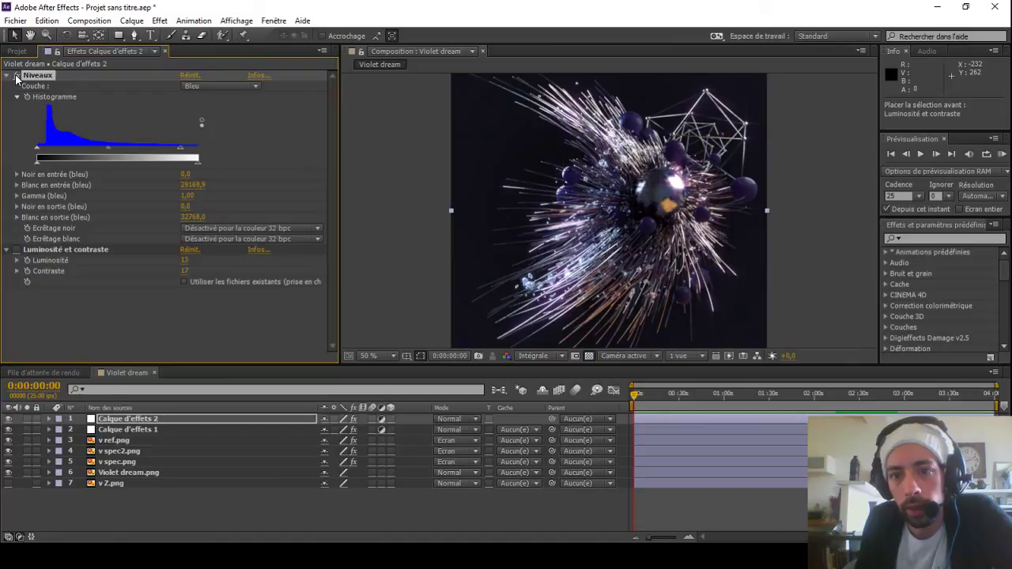
left_click(17, 75)
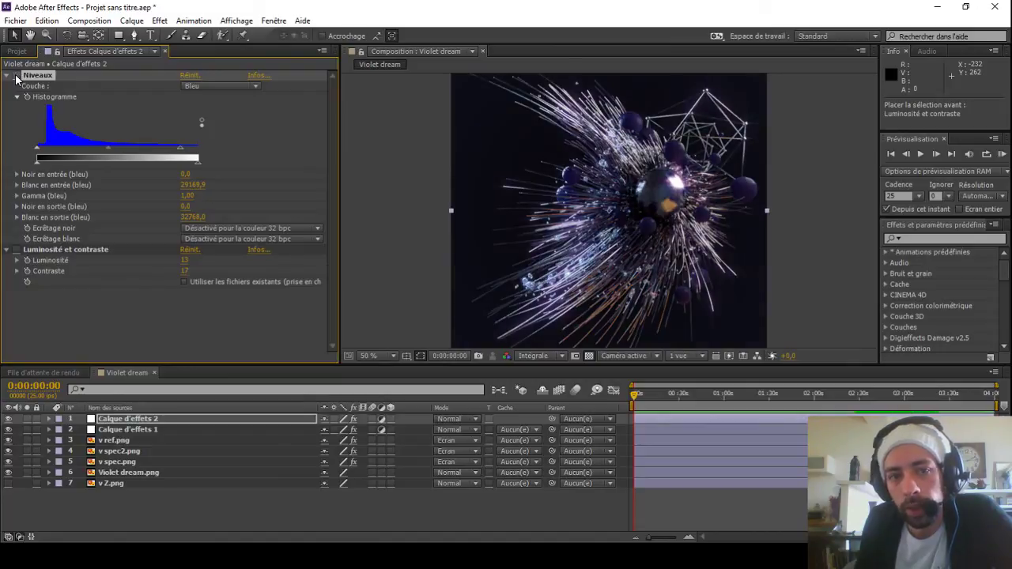
left_click(16, 76)
Step: Set the blue channel's input white to 29426,9 and Gamma to 1,11, checking the image with Niveaux off and on
mouse_move(181, 147)
left_mouse_down()
mouse_move(227, 150)
mouse_move(182, 152)
left_mouse_up()
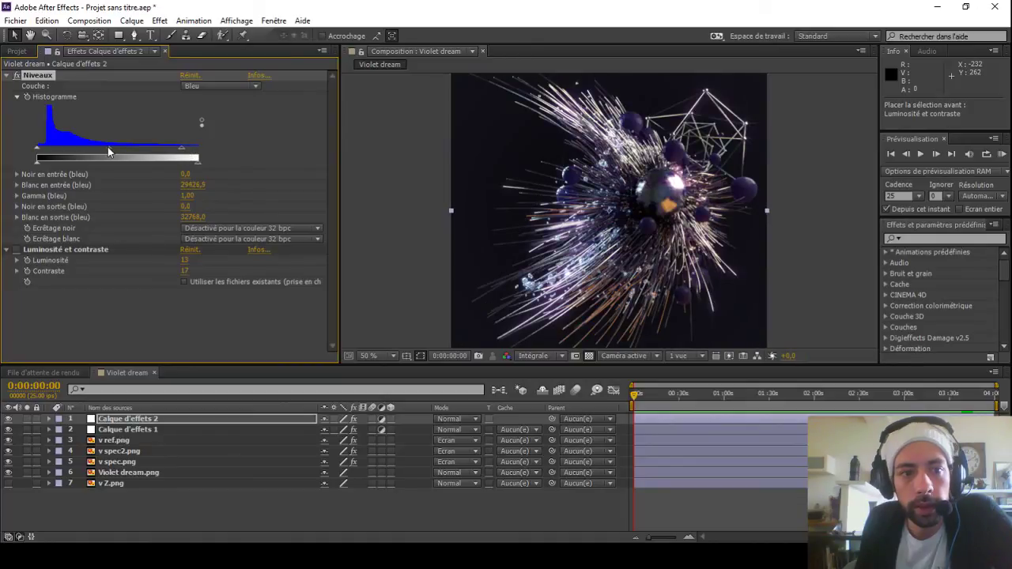
left_click_drag(98, 148, 106, 150)
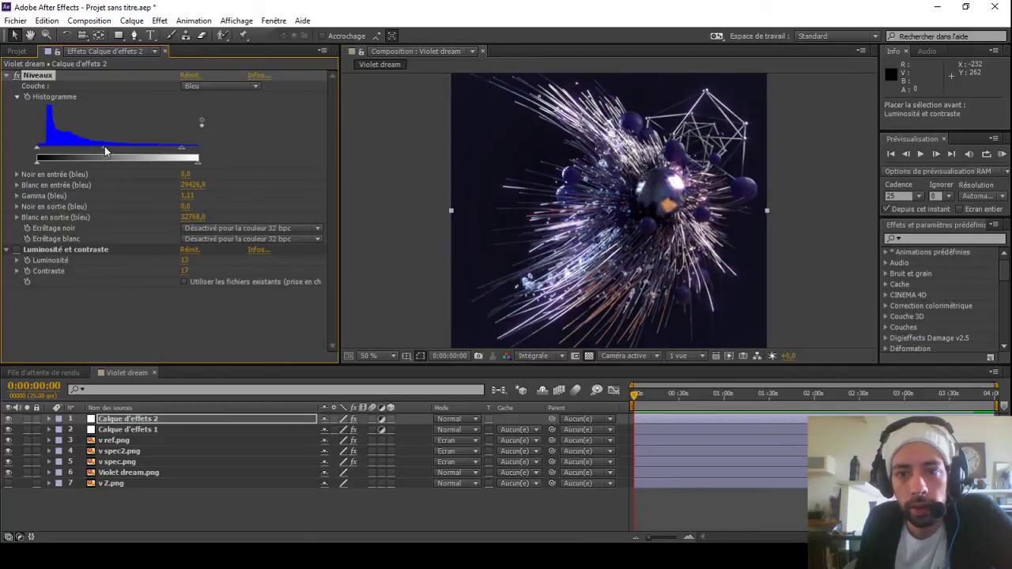
left_click(17, 75)
left_click(17, 76)
left_click(16, 76)
left_click(17, 76)
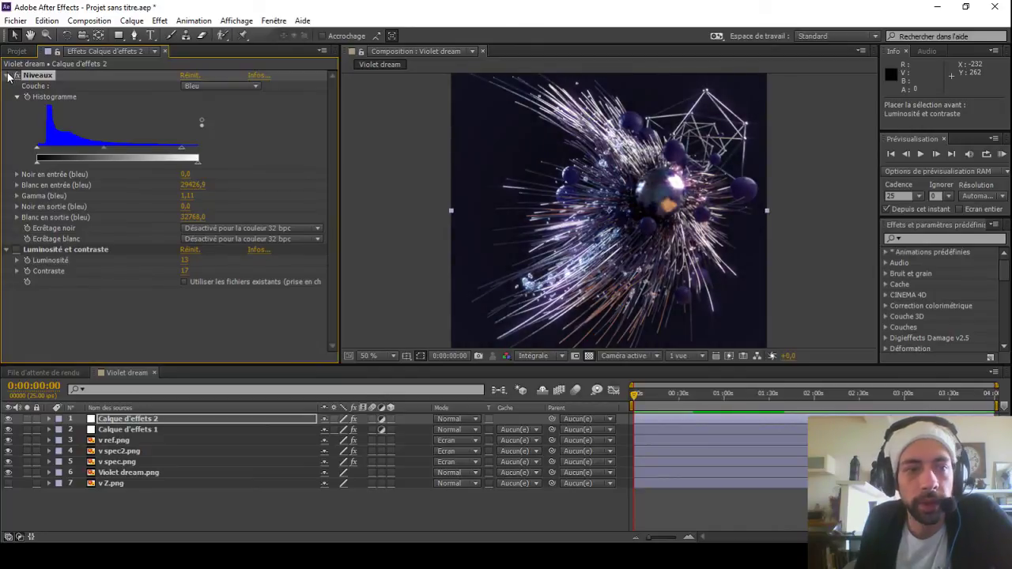
Step: Collapse the Niveaux settings and re-enable Luminosité et contraste, keeping its parameters expanded
left_click(7, 76)
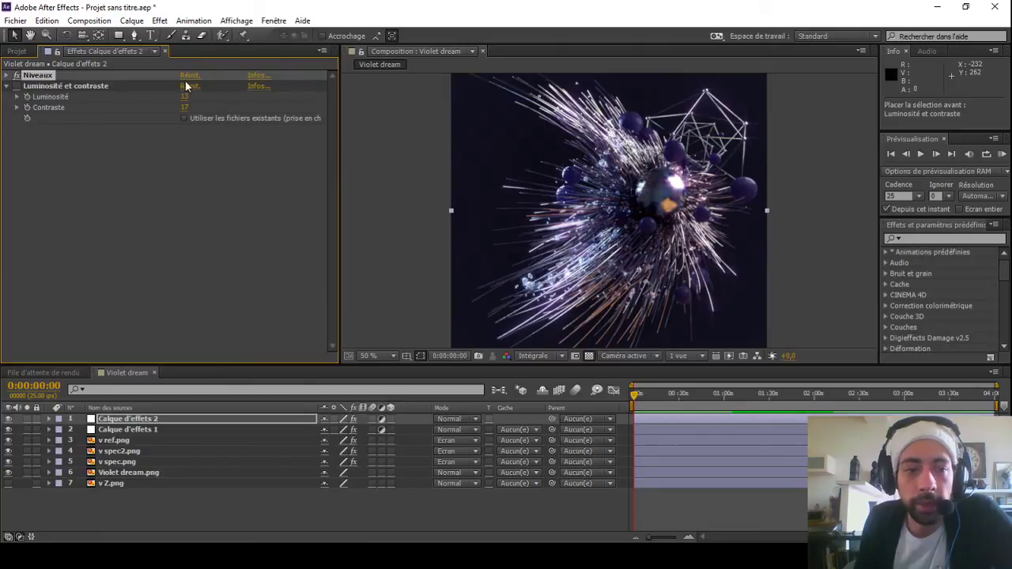
left_click(17, 87)
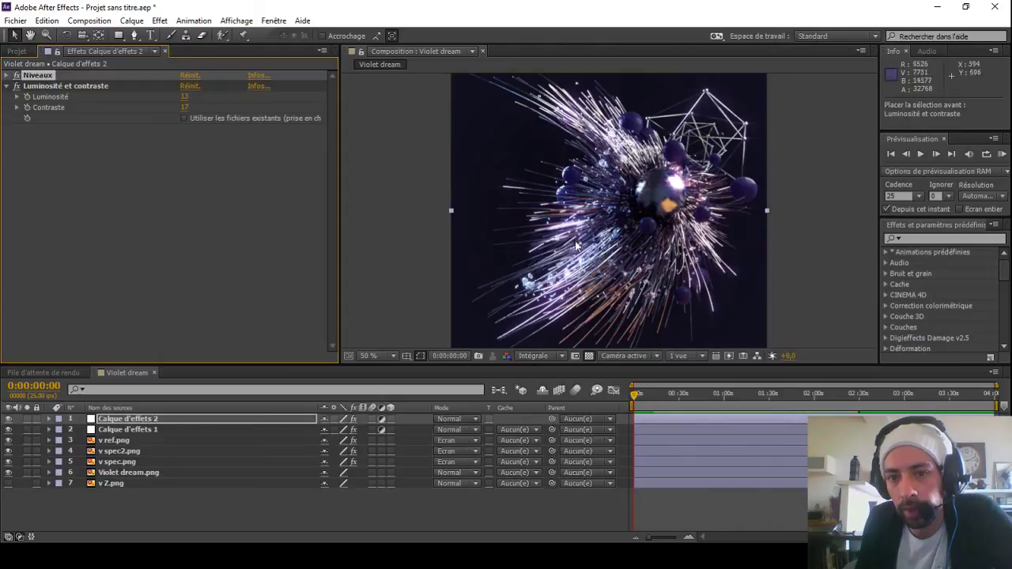
left_click(8, 87)
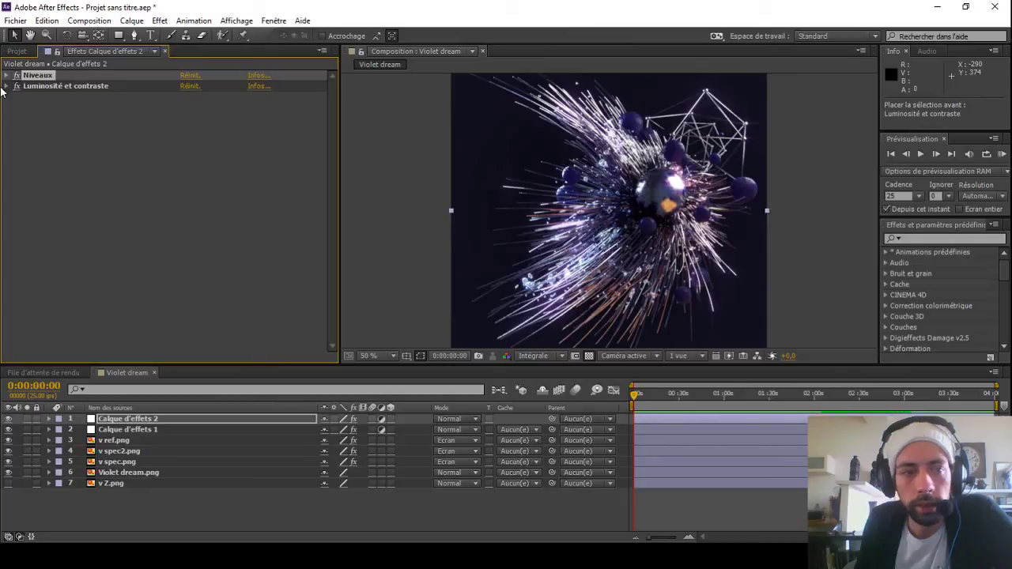
left_click(7, 85)
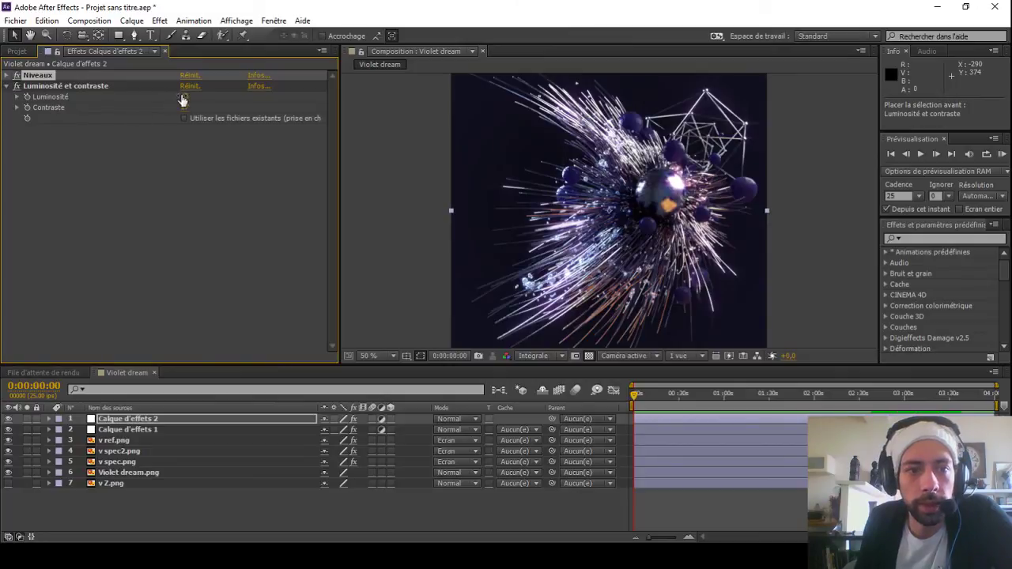
Step: Try Luminosité 3 and Contraste -21 in Luminosité et contraste and compare the image with the effect off and on
left_click_drag(181, 97, 178, 98)
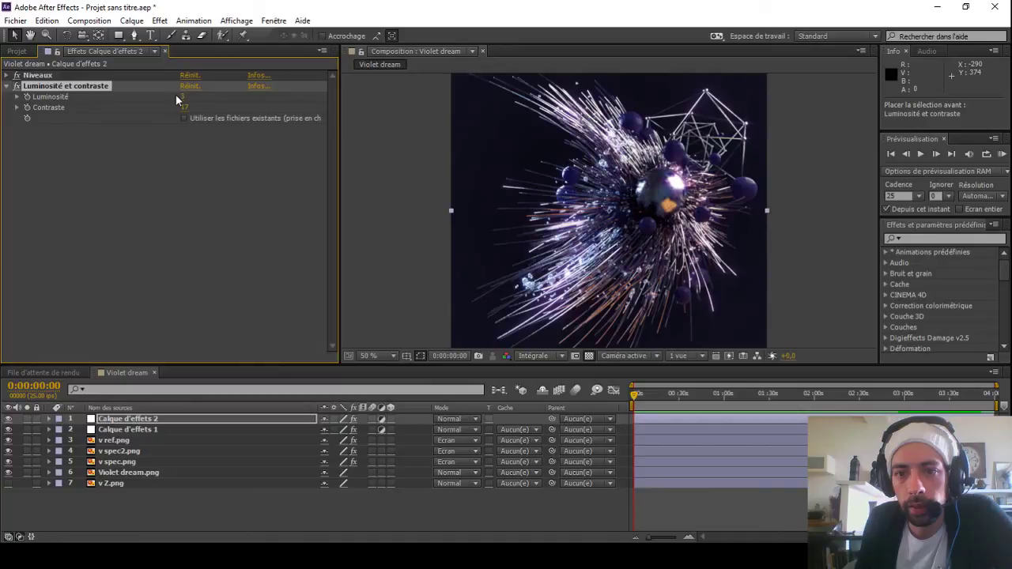
left_click_drag(184, 107, 164, 111)
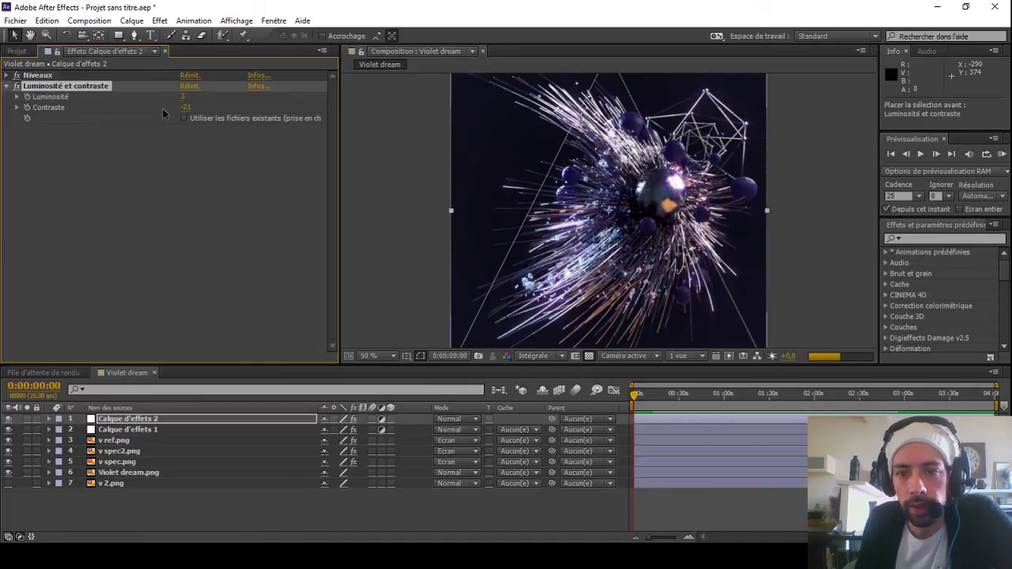
left_click(18, 88)
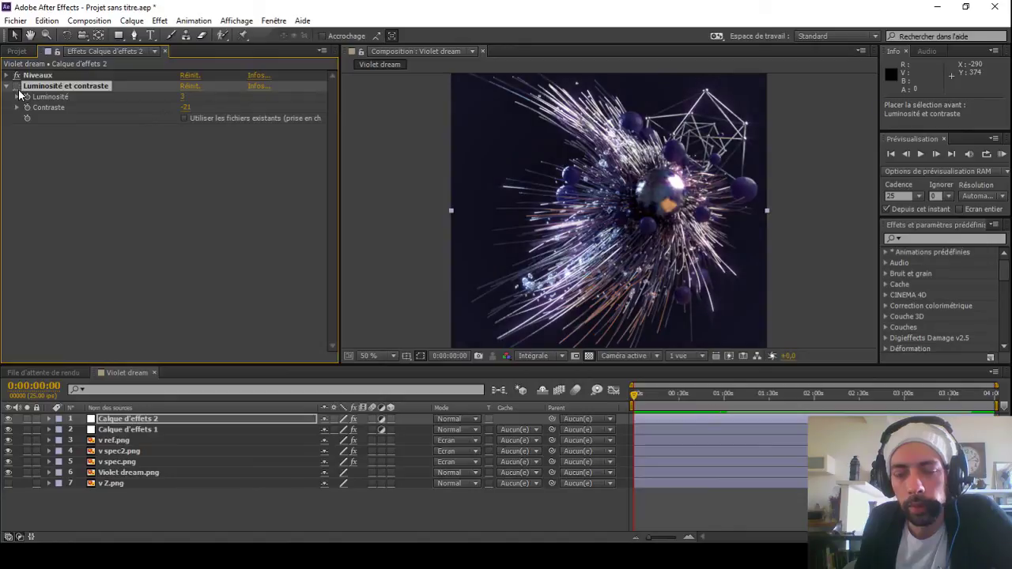
left_click(17, 86)
left_click(17, 86)
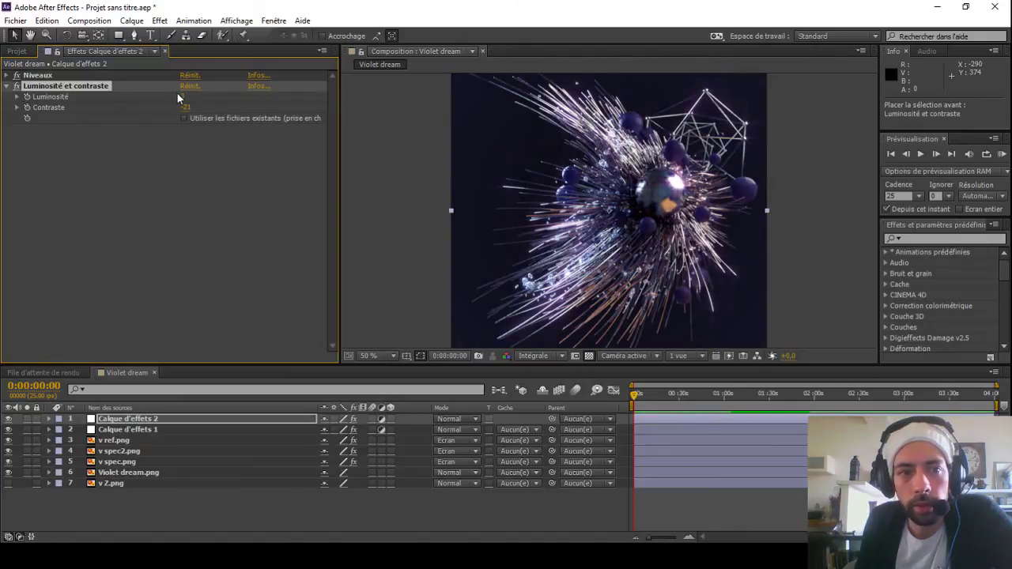
Step: Set Luminosité to 14 and Contraste to 17, compare the image with and without the effect, and collapse its settings
mouse_move(185, 107)
left_mouse_down()
mouse_move(210, 105)
mouse_move(191, 96)
left_mouse_up()
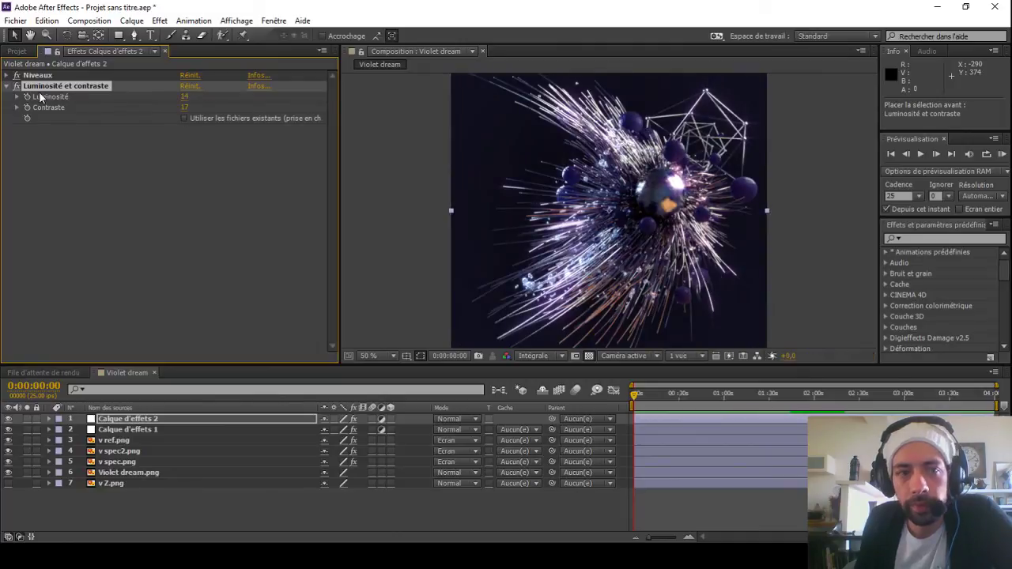
left_click(16, 88)
left_click(16, 89)
left_click(15, 89)
left_click(16, 89)
left_click(15, 89)
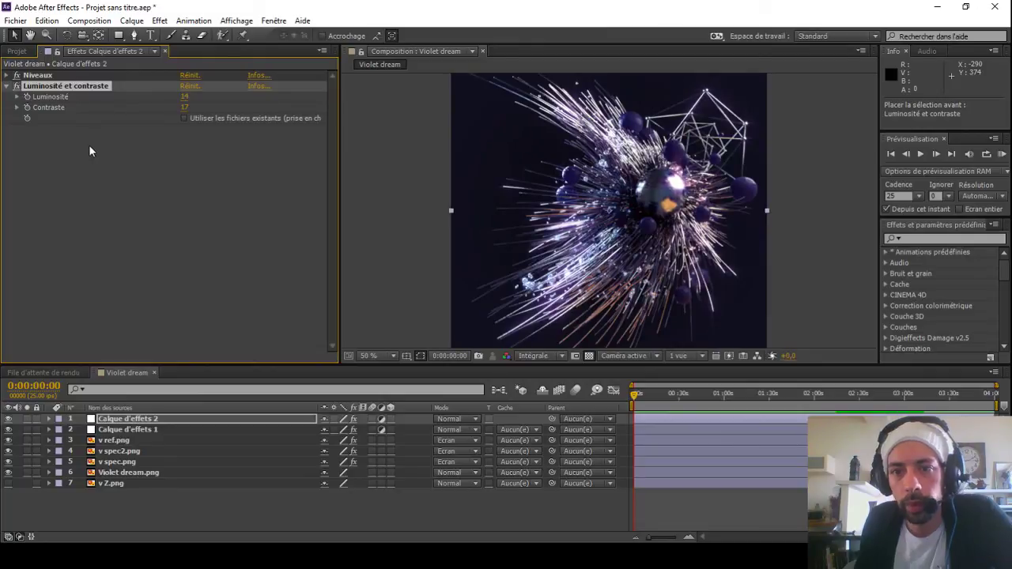
left_click(7, 85)
Step: Apply Teinte/Saturation from Correction colorimétrique to Calque d'effets 2 and set Saturation globale to 16
left_click(192, 270)
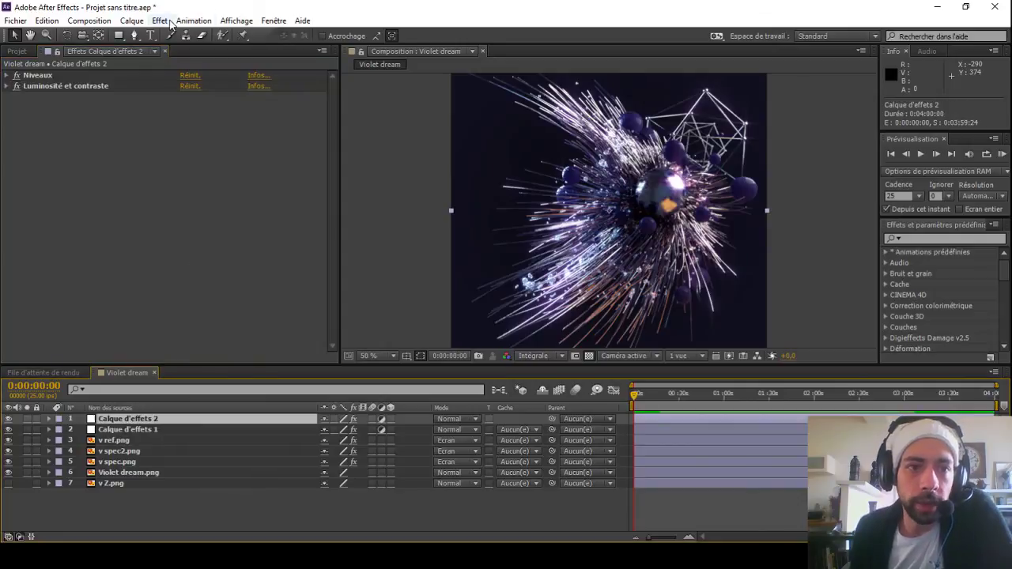
left_click(160, 21)
mouse_move(181, 137)
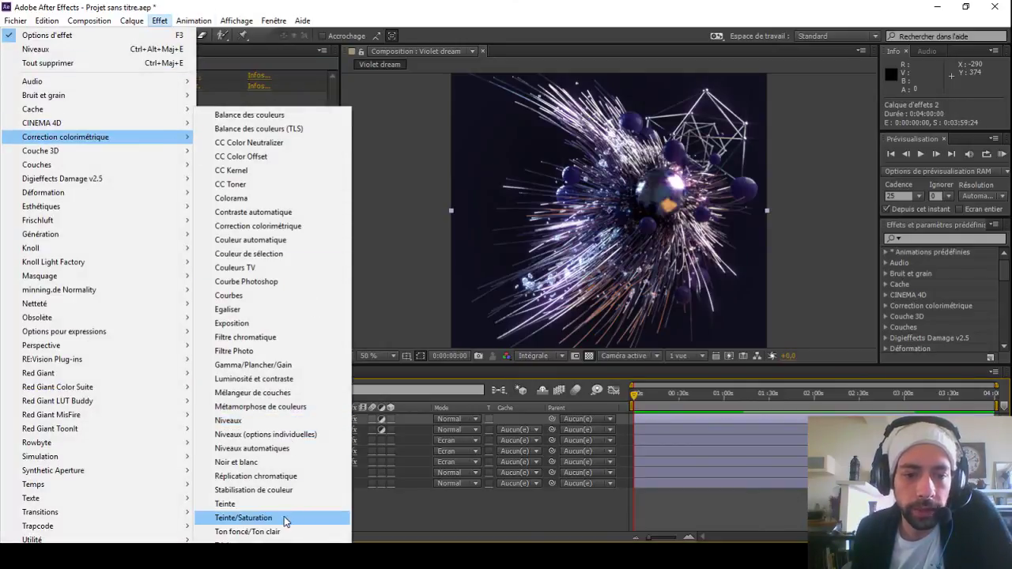
left_click(242, 518)
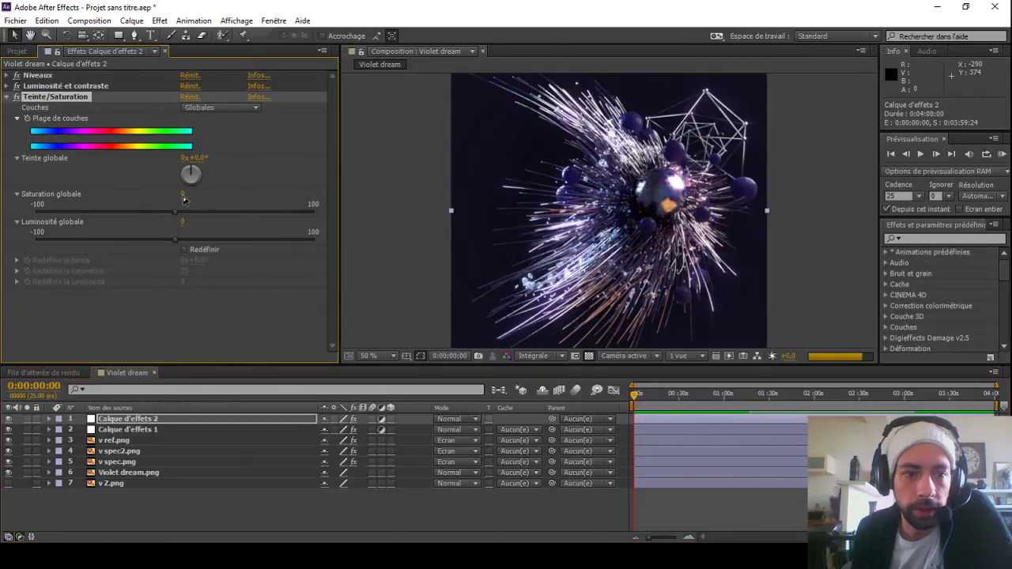
mouse_move(185, 193)
left_mouse_down()
mouse_move(185, 208)
mouse_move(195, 200)
left_mouse_up()
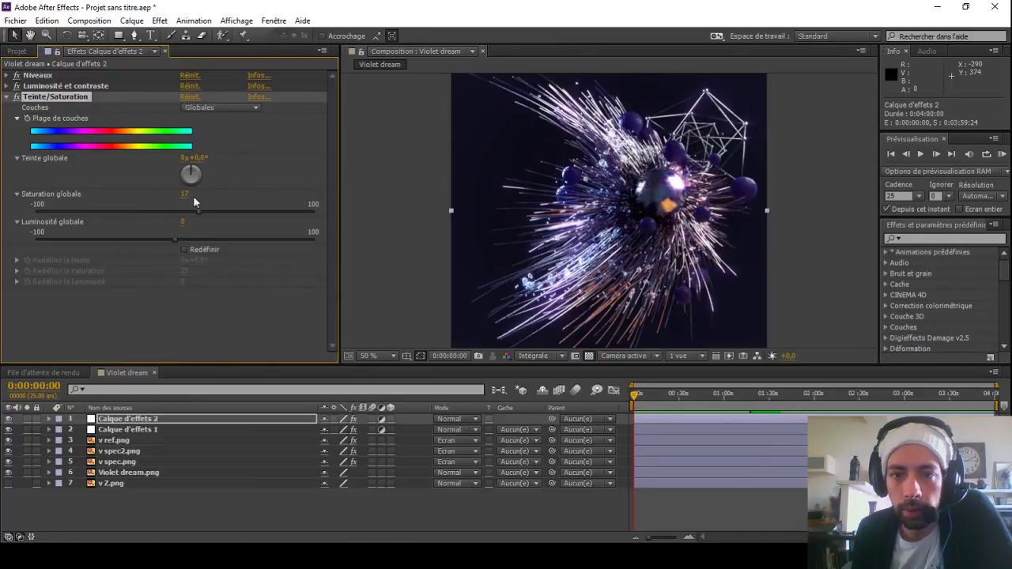
left_click_drag(207, 212, 212, 214)
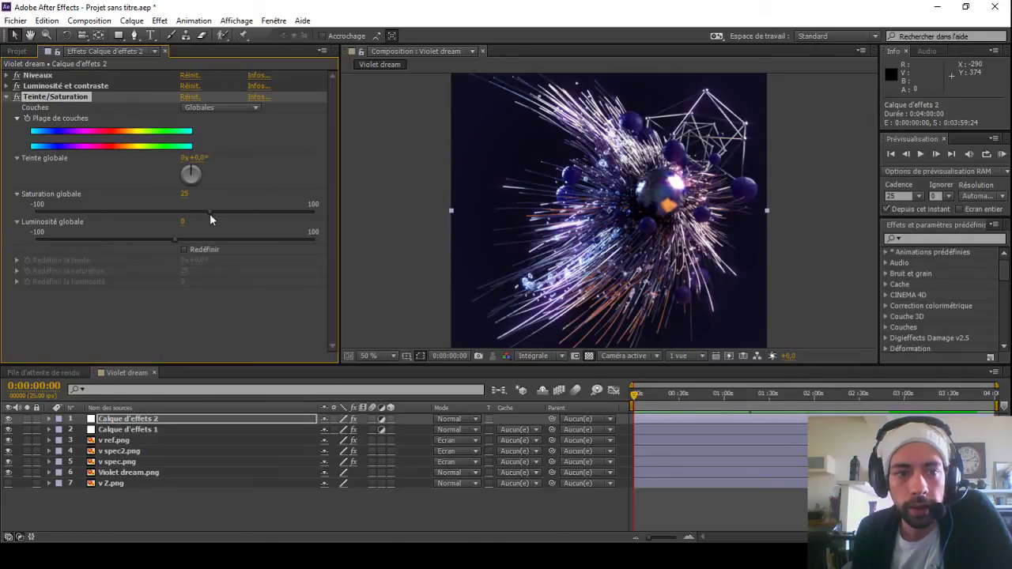
left_click_drag(203, 214, 197, 213)
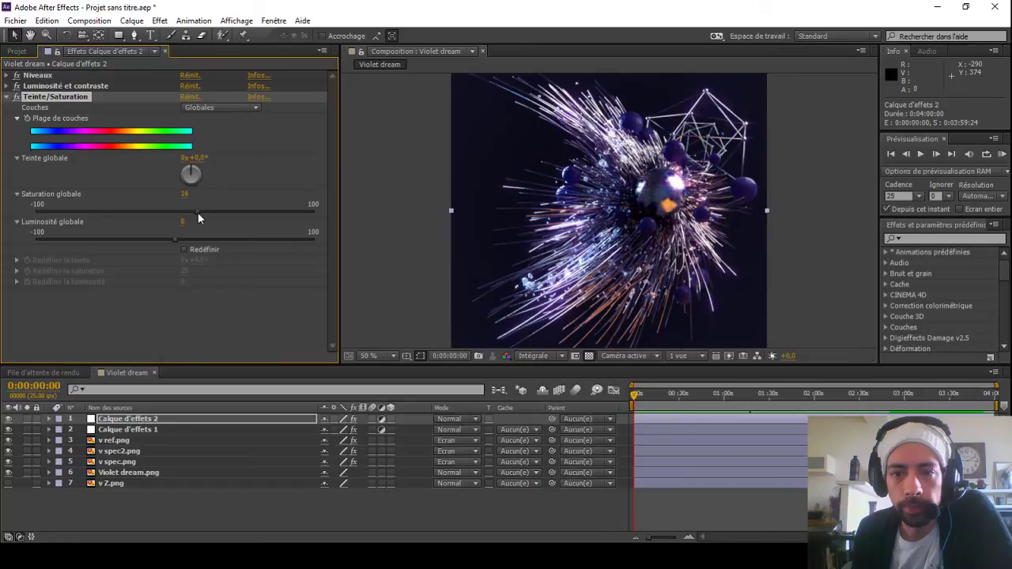
left_click(7, 96)
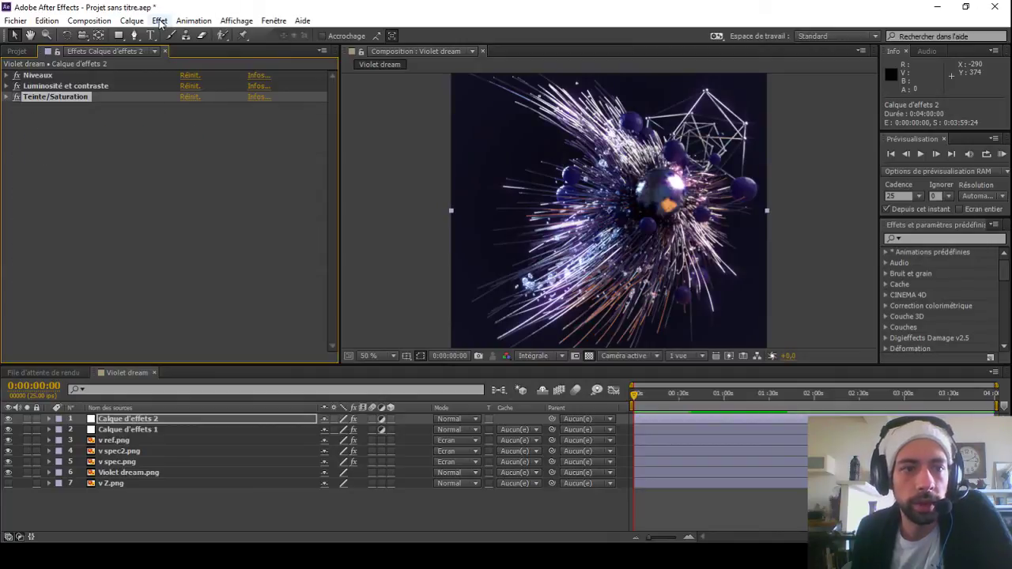
Step: Apply the Vibrance effect from Correction colorimétrique to Calque d'effets 2 and set its Vibrance to 37
left_click(159, 20)
mouse_move(178, 137)
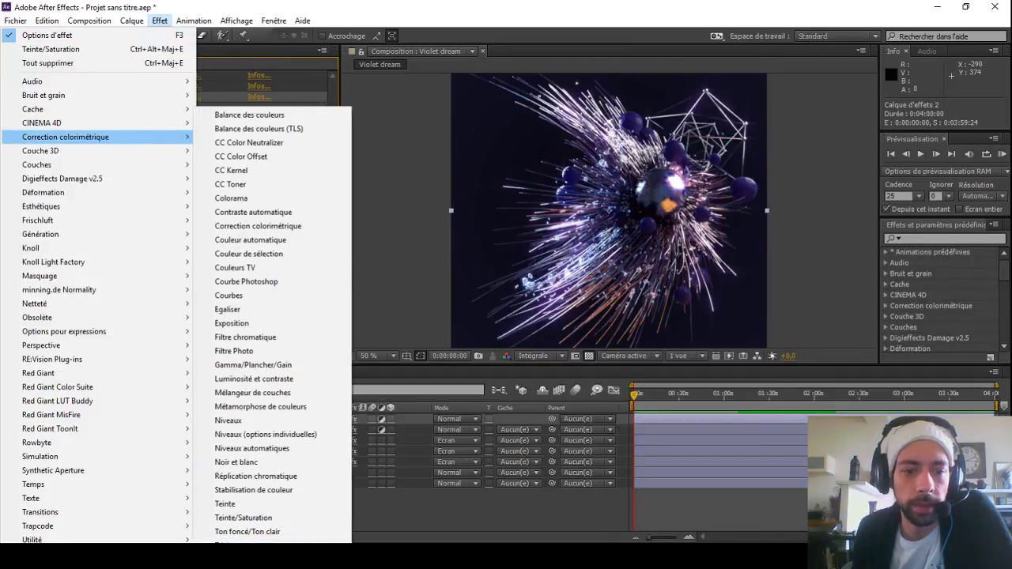
left_click(245, 541)
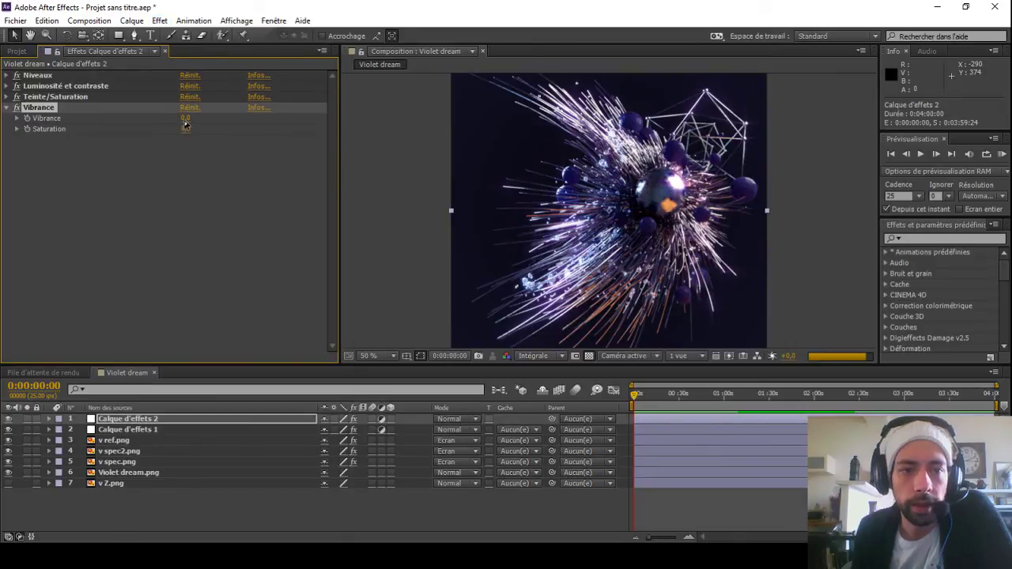
left_click_drag(185, 118, 207, 119)
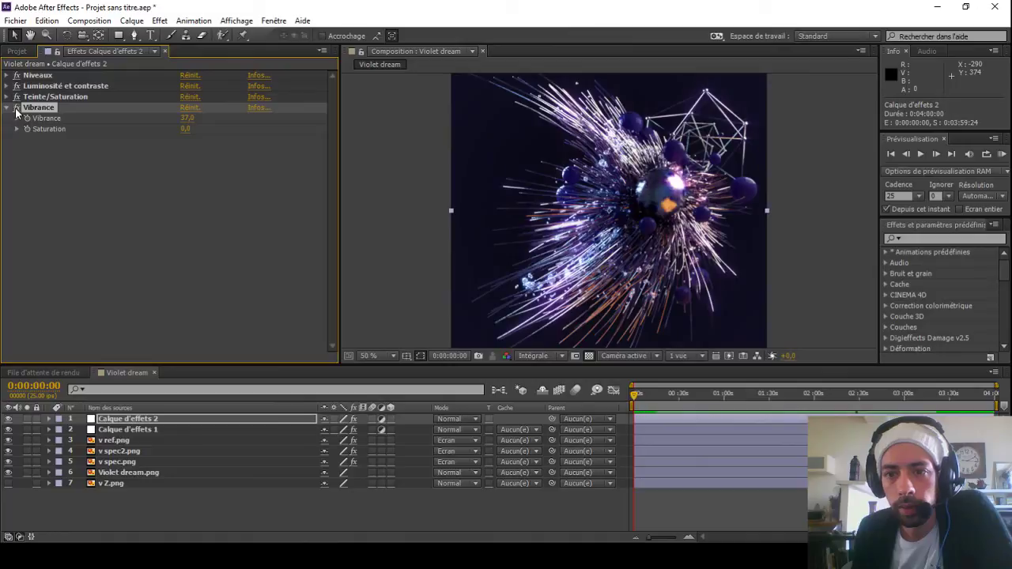
left_click(7, 108)
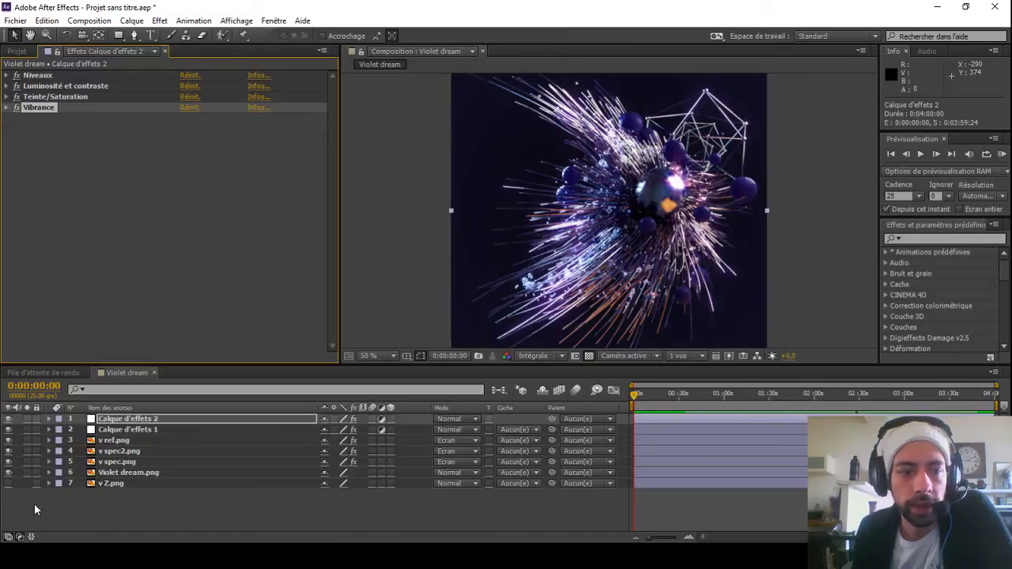
Step: Compare the composite with Calque d'effets 2 hidden and shown
left_click(8, 419)
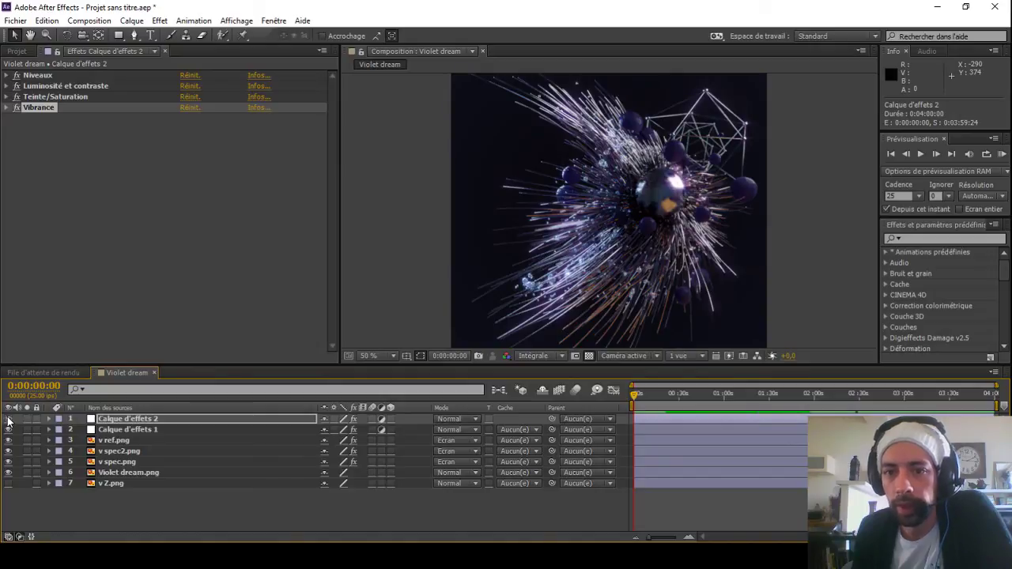
left_click(8, 419)
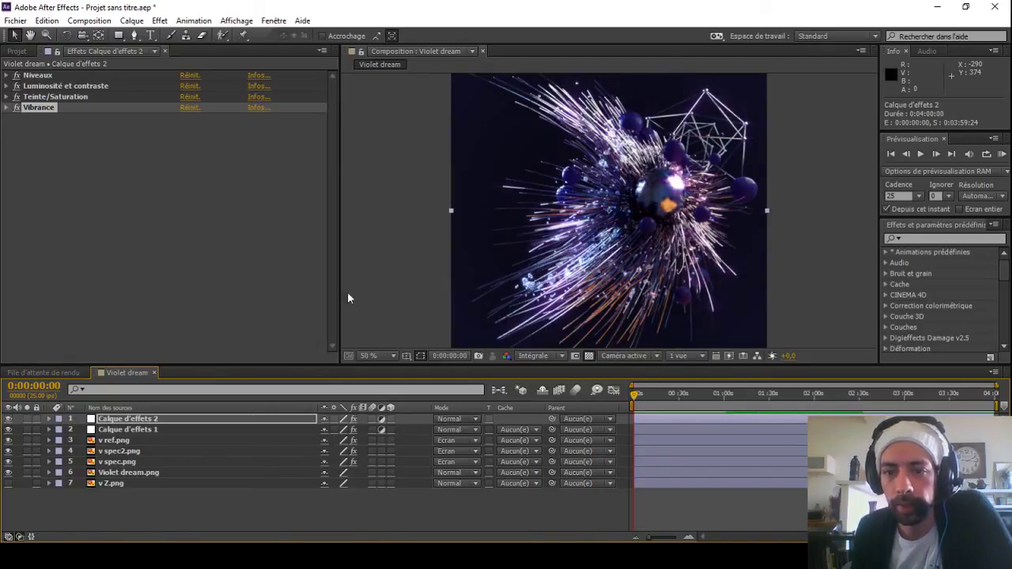
scroll(506, 242, "down", 1)
scroll(506, 242, "up", 1)
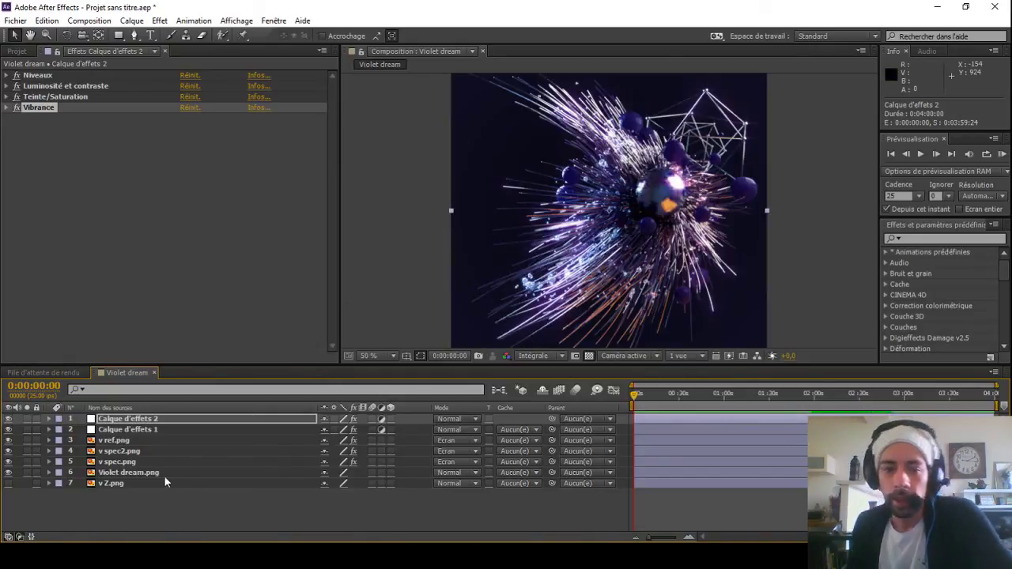
Step: Create a new adjustment layer, apply the Red Giant Color Suite Looks effect to it and open the Looks editor
right_click(150, 517)
mouse_move(285, 380)
left_click(427, 478)
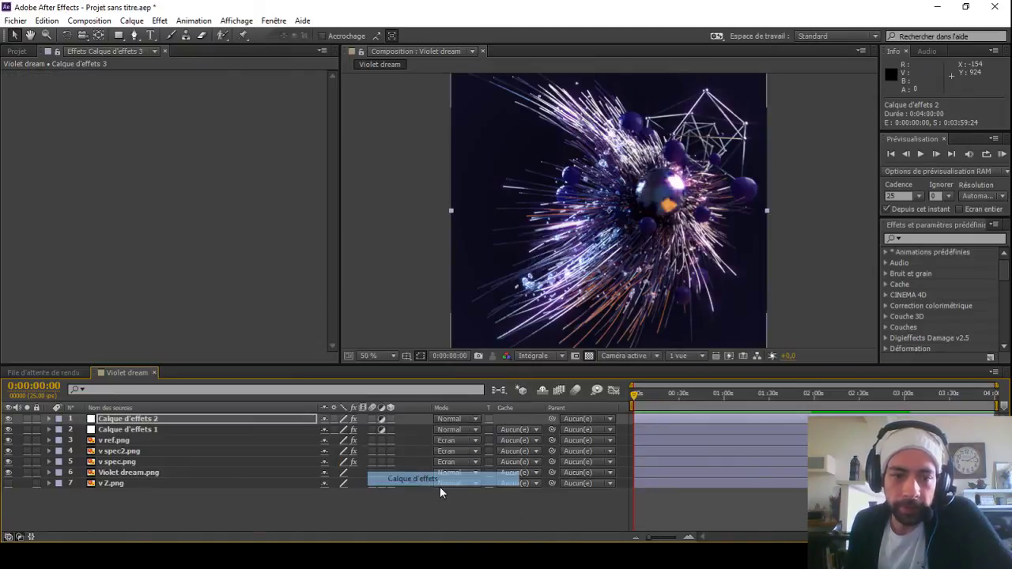
left_click(160, 21)
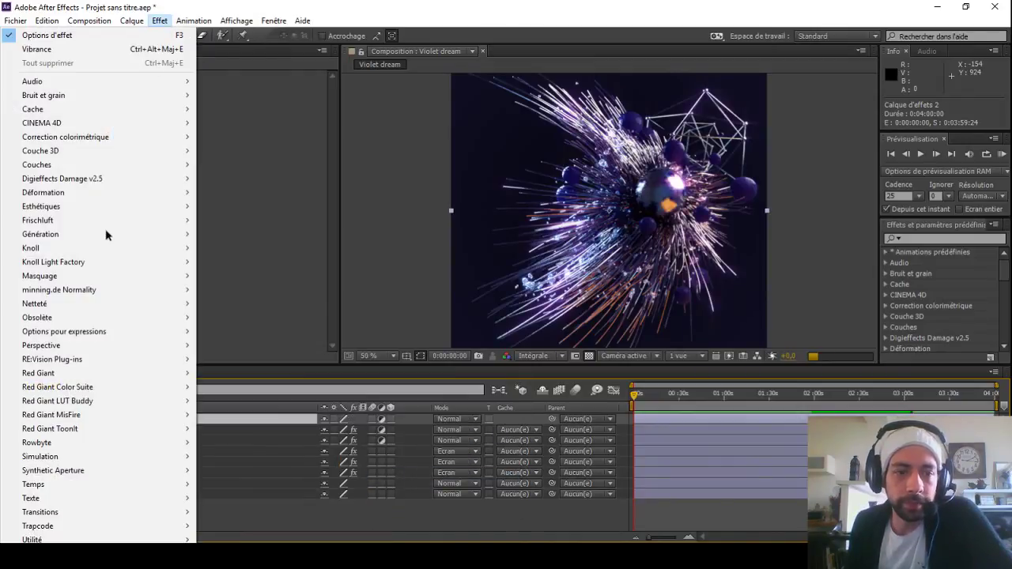
mouse_move(143, 388)
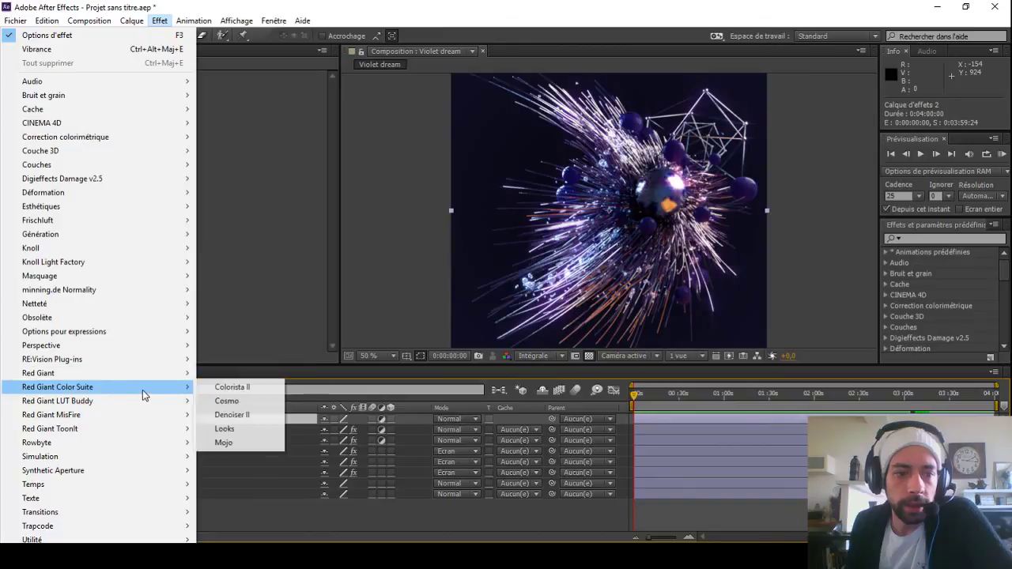
left_click(242, 427)
left_click(53, 111)
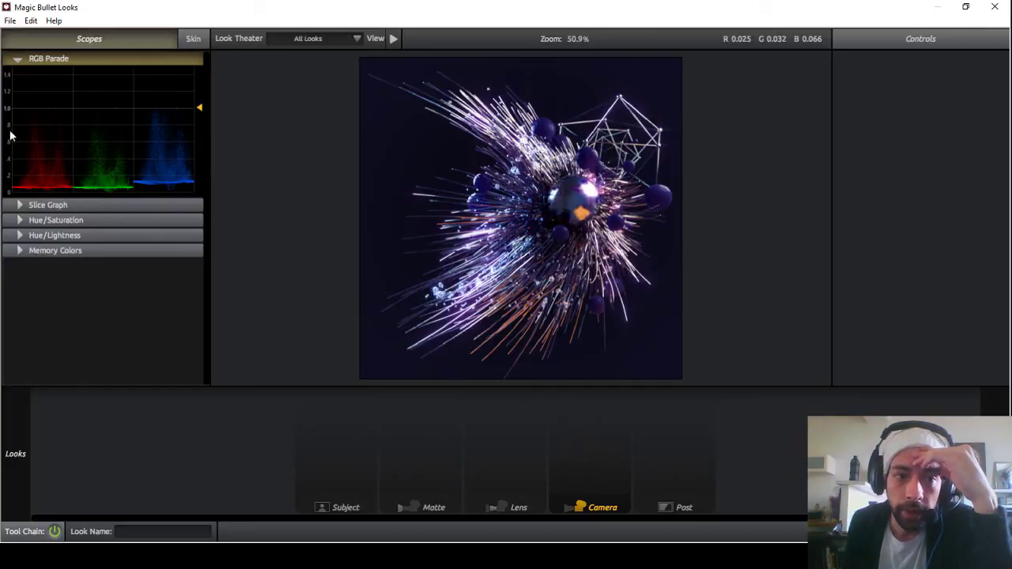
Step: Examine the Hue/Saturation, Hue/Lightness and Memory Colors scopes of the image, leaving only the RGB Parade expanded
left_click(20, 222)
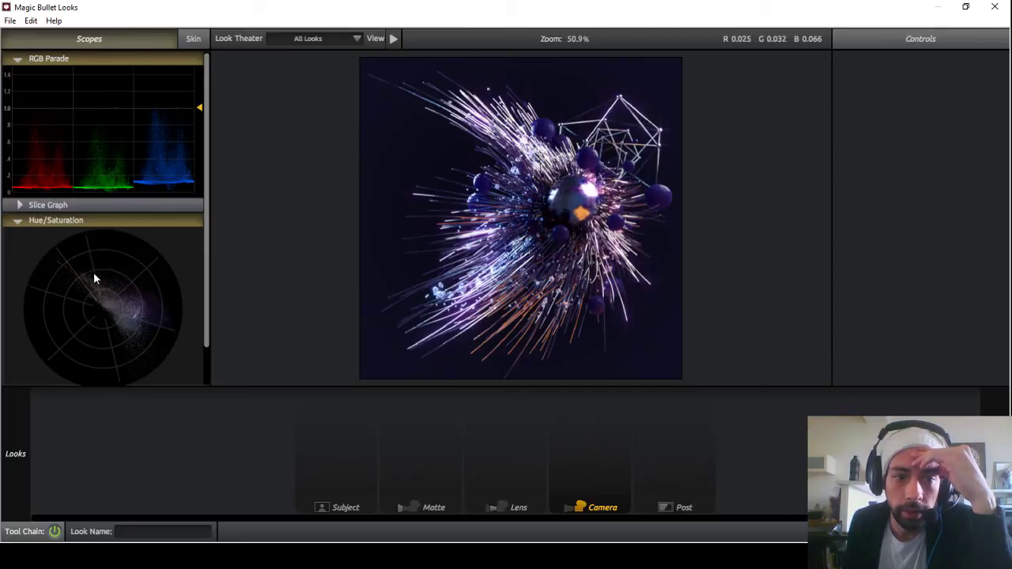
left_click(18, 221)
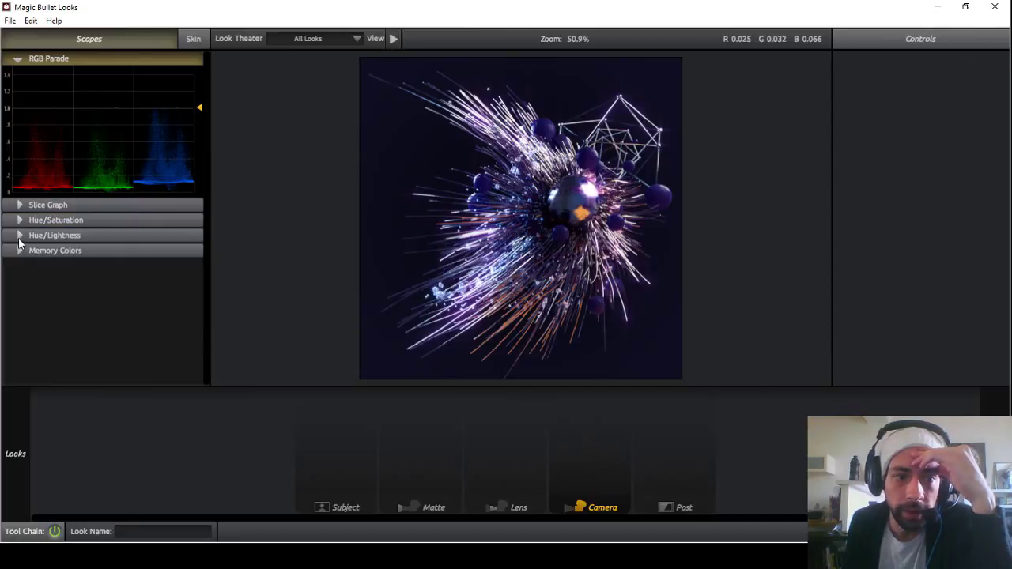
left_click(19, 239)
left_click(19, 239)
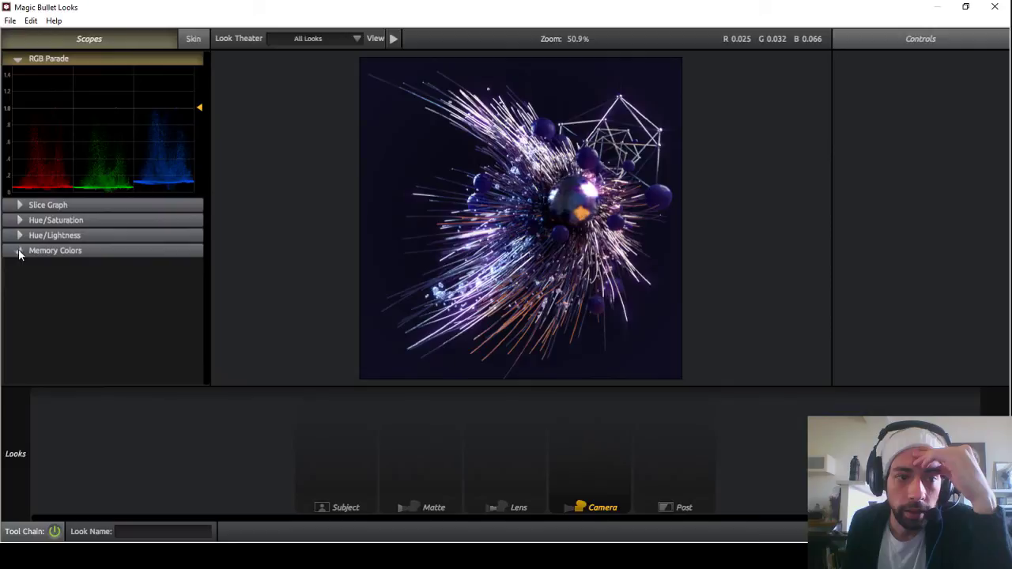
left_click(20, 251)
left_click(19, 251)
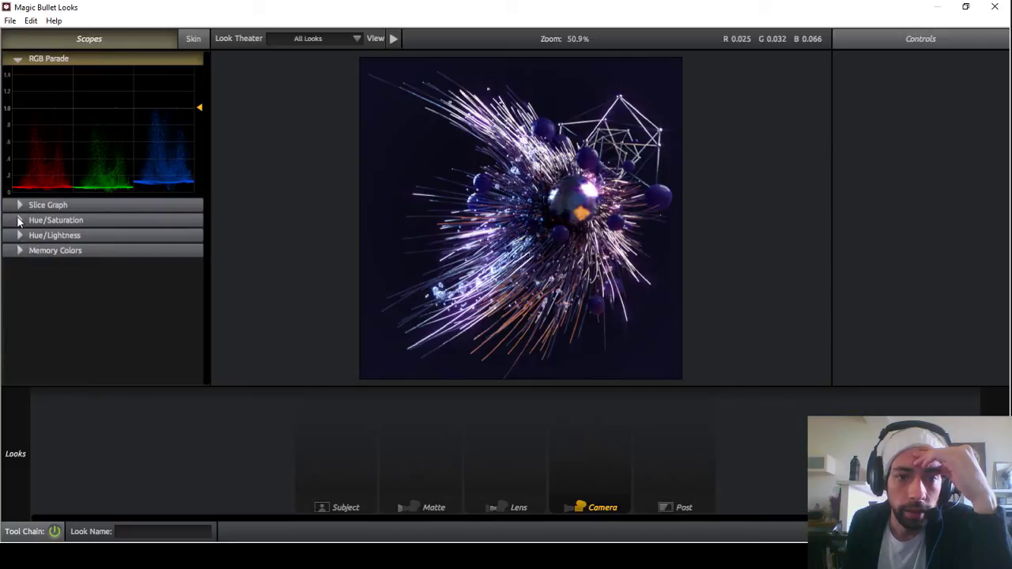
left_click(19, 252)
scroll(90, 324, "down", 3)
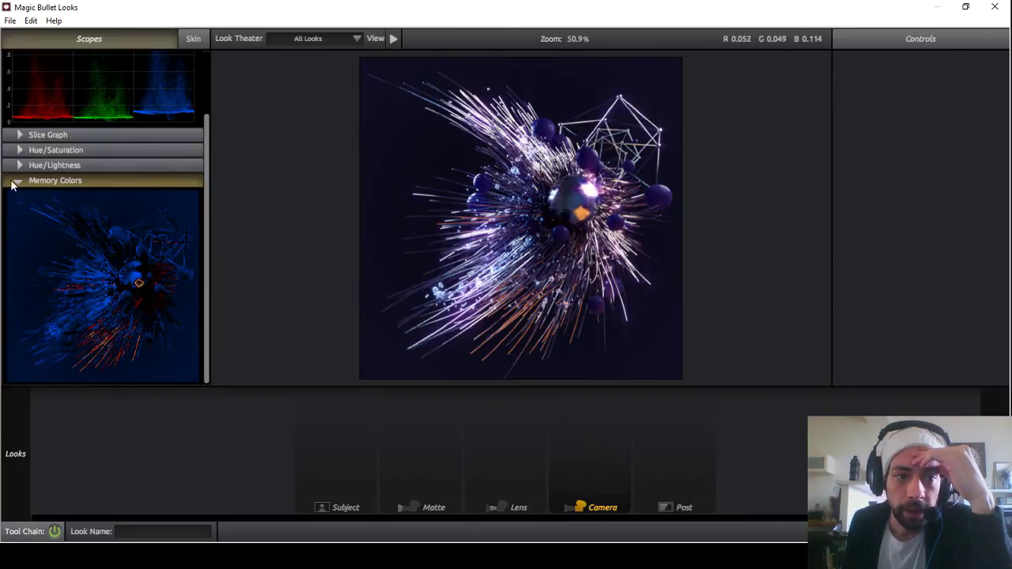
left_click(81, 182)
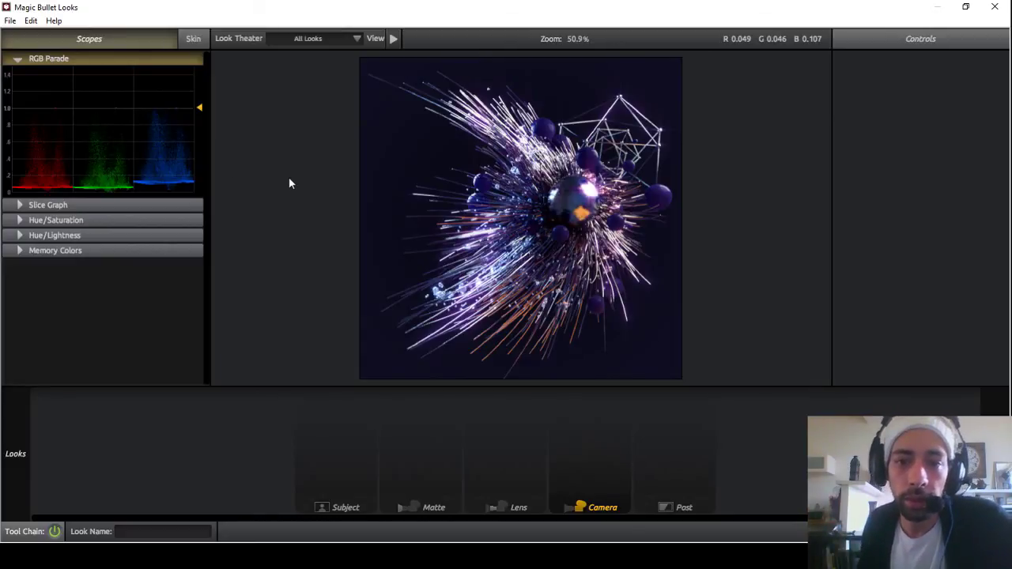
Step: Add the Saturation tool from the Subject tools to the Subject stage of the look
mouse_move(930, 385)
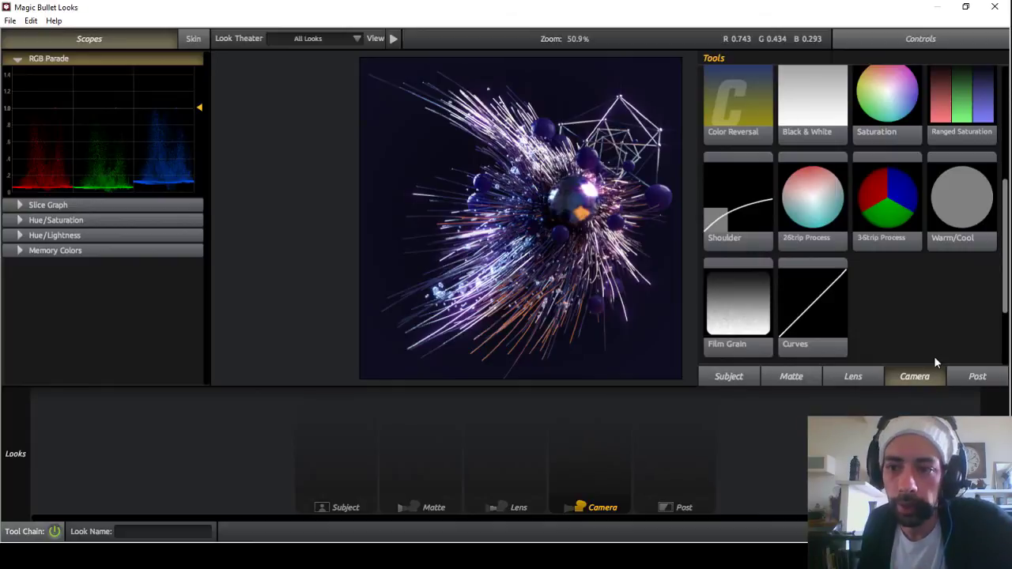
left_click(739, 377)
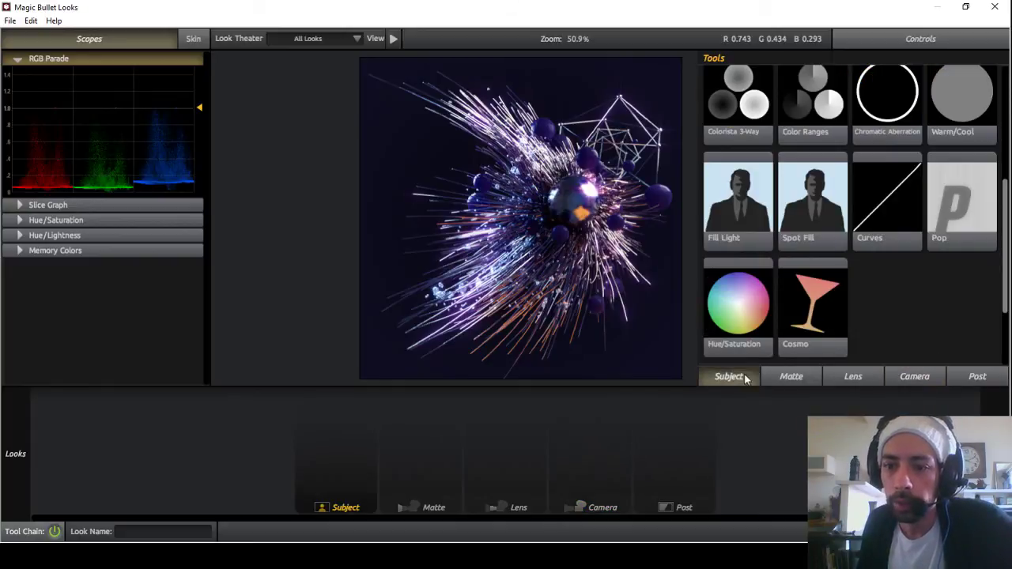
scroll(941, 227, "up", 2)
scroll(937, 226, "up", 2)
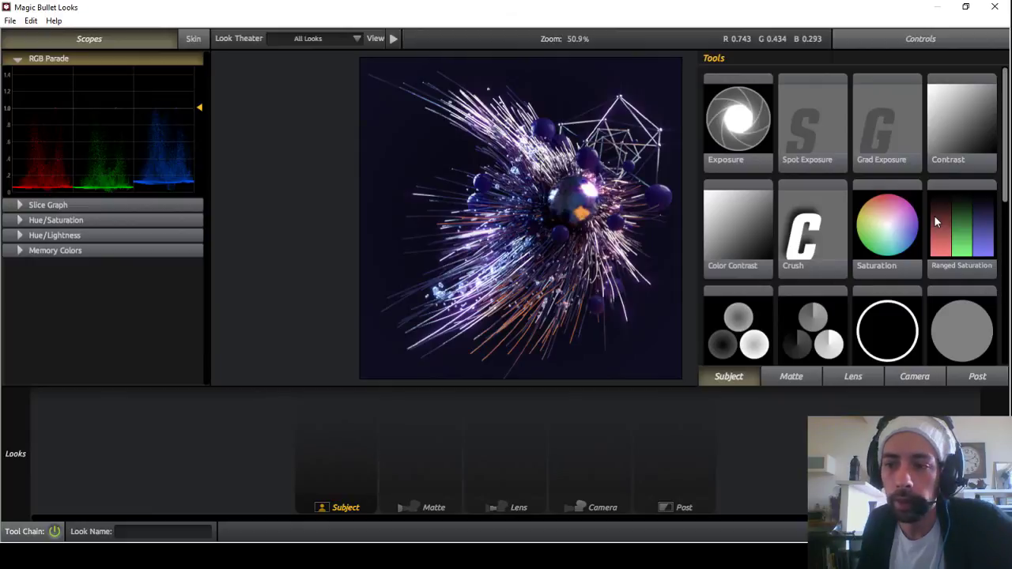
scroll(932, 226, "down", 1)
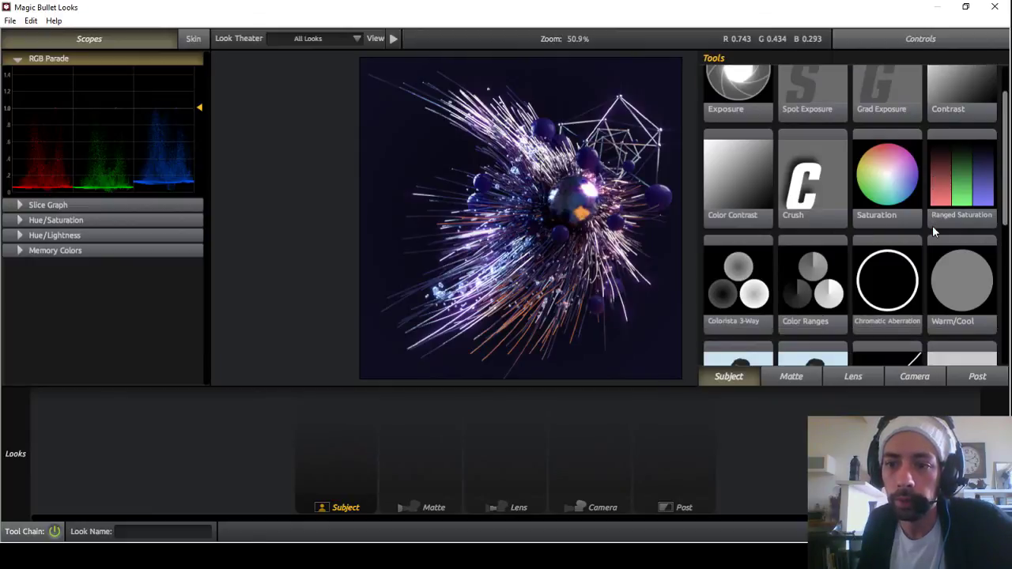
scroll(932, 225, "up", 1)
left_click_drag(885, 214, 355, 445)
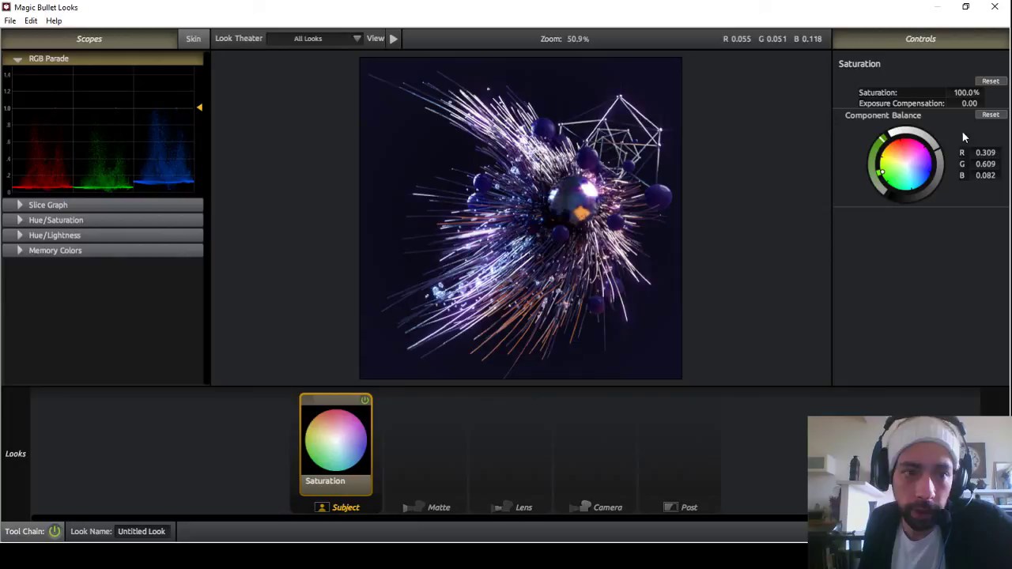
Step: Set the Saturation tool's Component Balance to R 0.149, G 0.609, B 0.158 and try a Saturation of 198%
left_click_drag(881, 172, 888, 181)
left_click_drag(965, 93, 1008, 93)
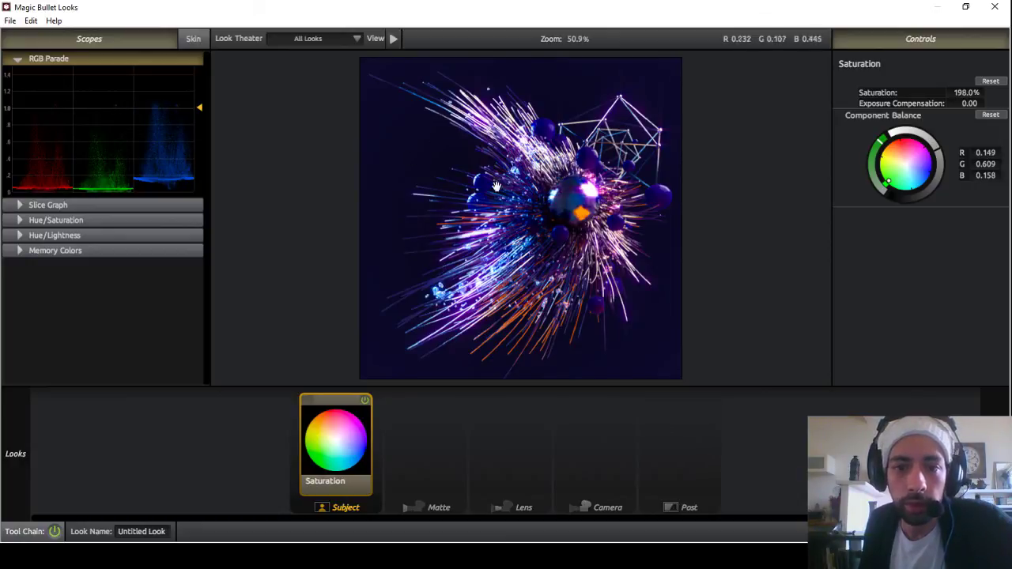
scroll(478, 189, "up", 1)
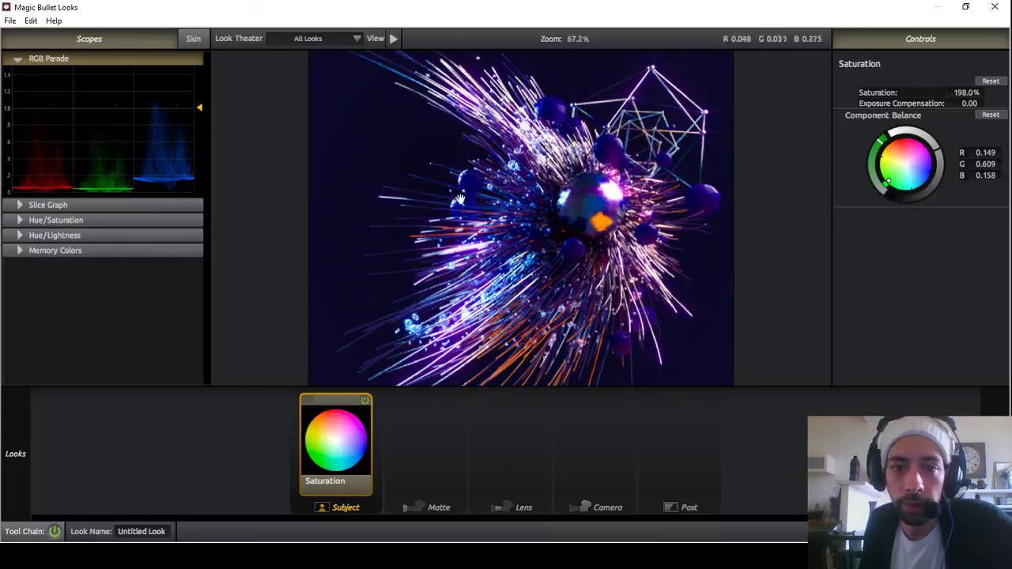
scroll(460, 198, "down", 1)
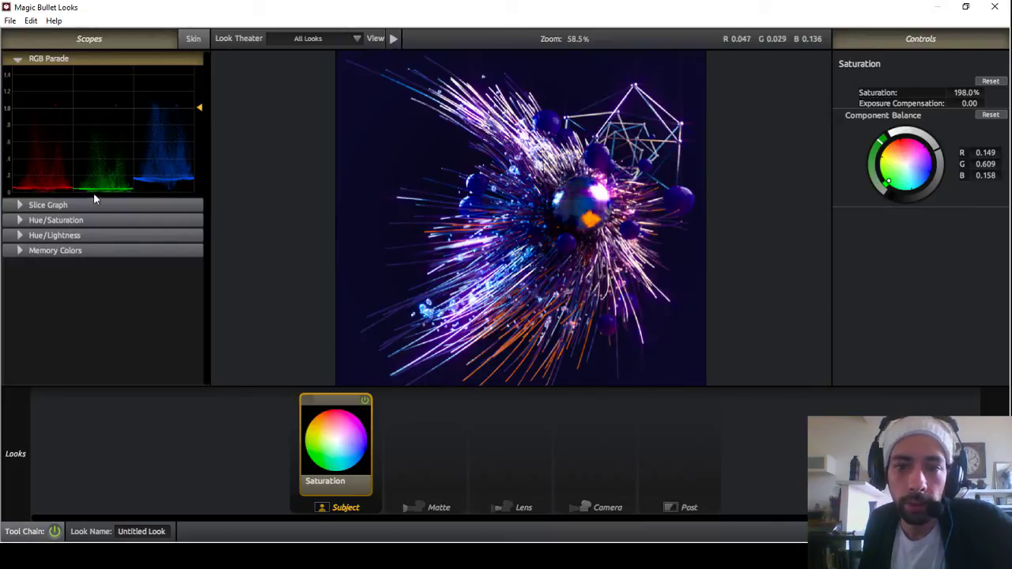
Step: Try a fully desaturated image at 0%, and set the Saturation tool's Saturation to 91%
left_click_drag(966, 92, 881, 93)
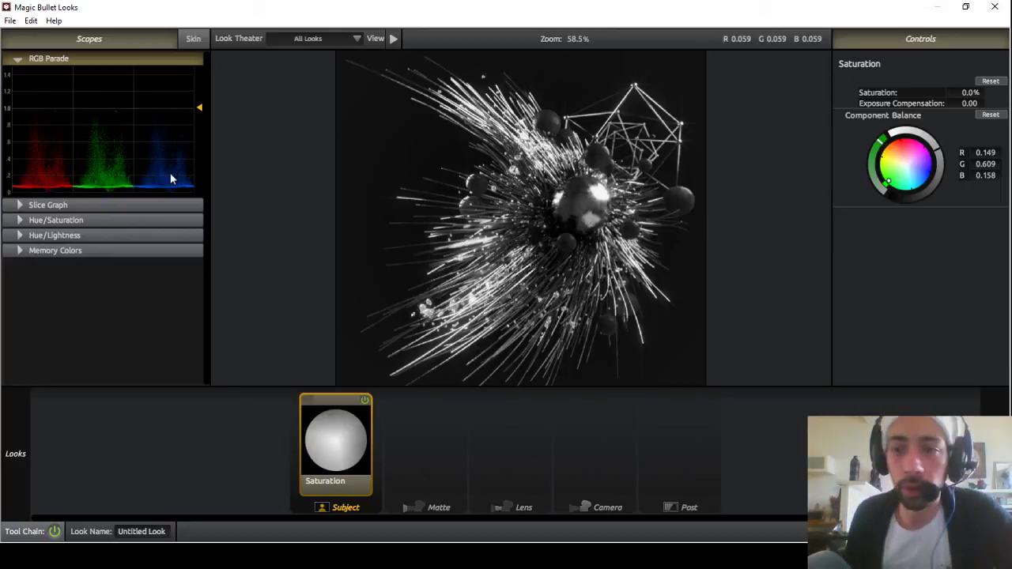
left_click_drag(974, 93, 996, 93)
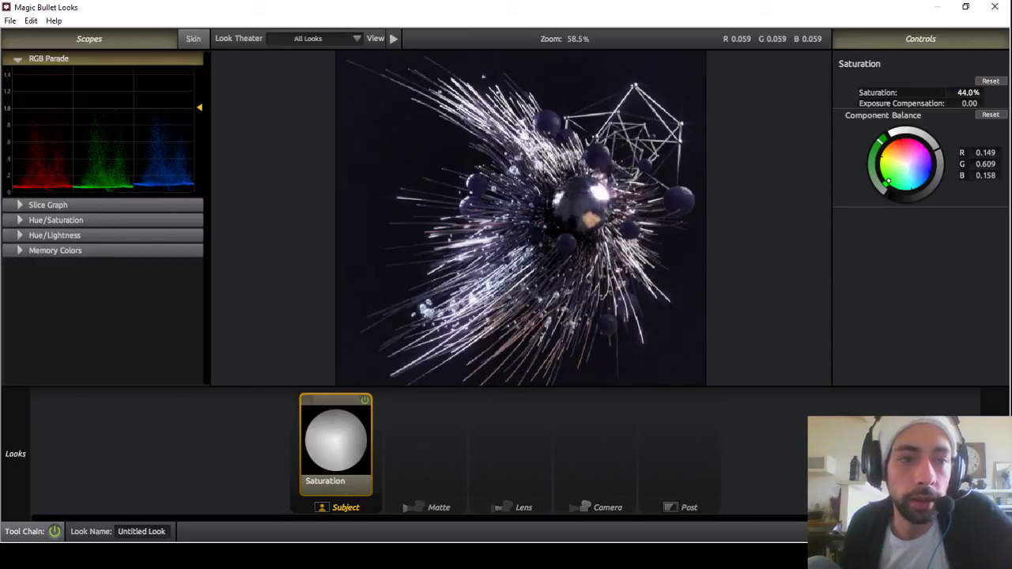
mouse_move(1004, 94)
left_mouse_down()
mouse_move(991, 93)
mouse_move(1000, 93)
left_mouse_up()
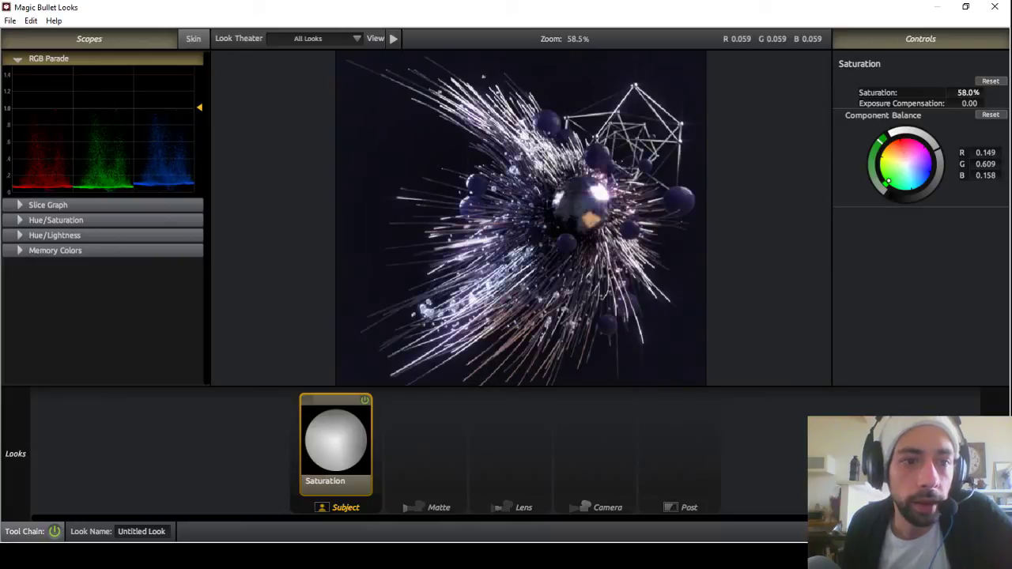
left_click_drag(1000, 93, 1003, 93)
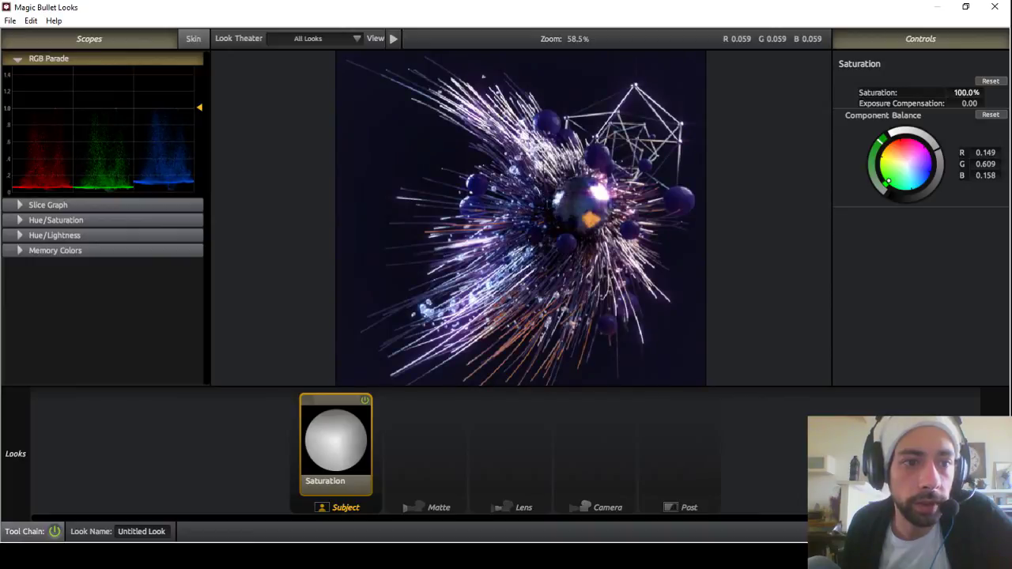
left_click_drag(1003, 94, 998, 93)
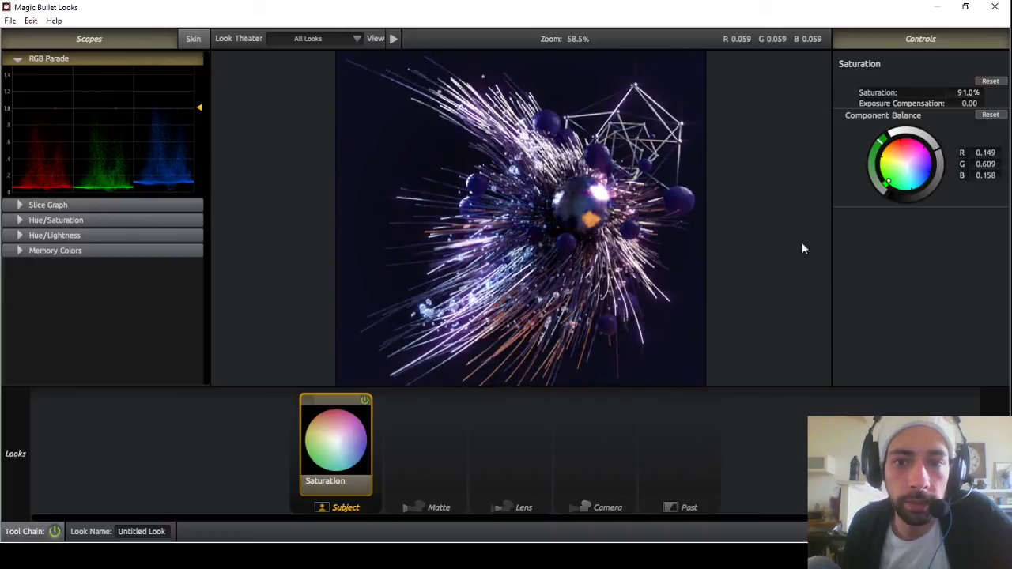
Step: Compare the image with the Saturation tool switched off and on, leaving the tool enabled
left_click(366, 400)
left_click(366, 400)
left_click(366, 400)
left_click(366, 400)
left_click(366, 400)
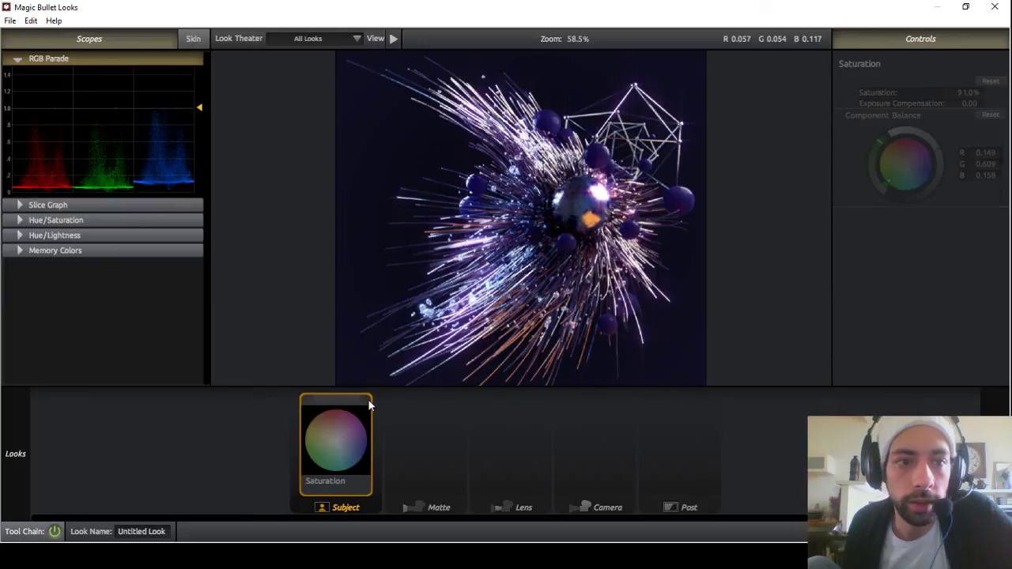
left_click(366, 400)
left_click(366, 400)
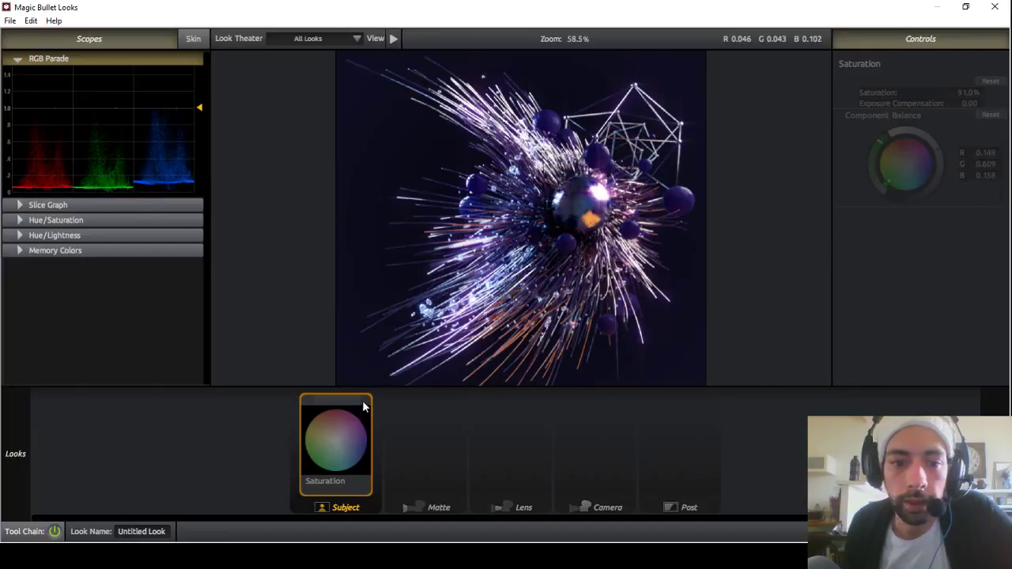
left_click(365, 401)
left_click(365, 401)
left_click(364, 401)
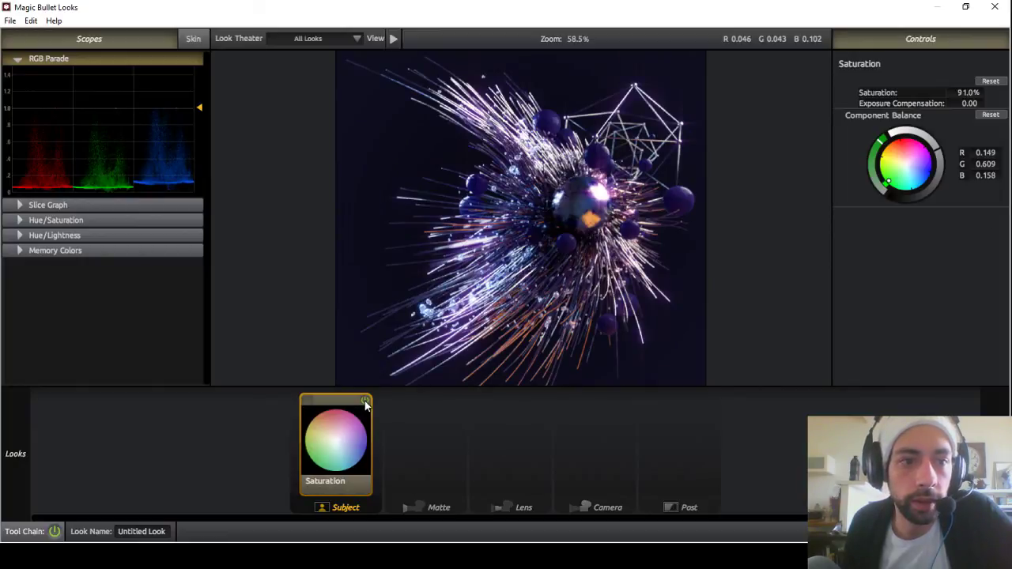
left_click(365, 401)
left_click(365, 401)
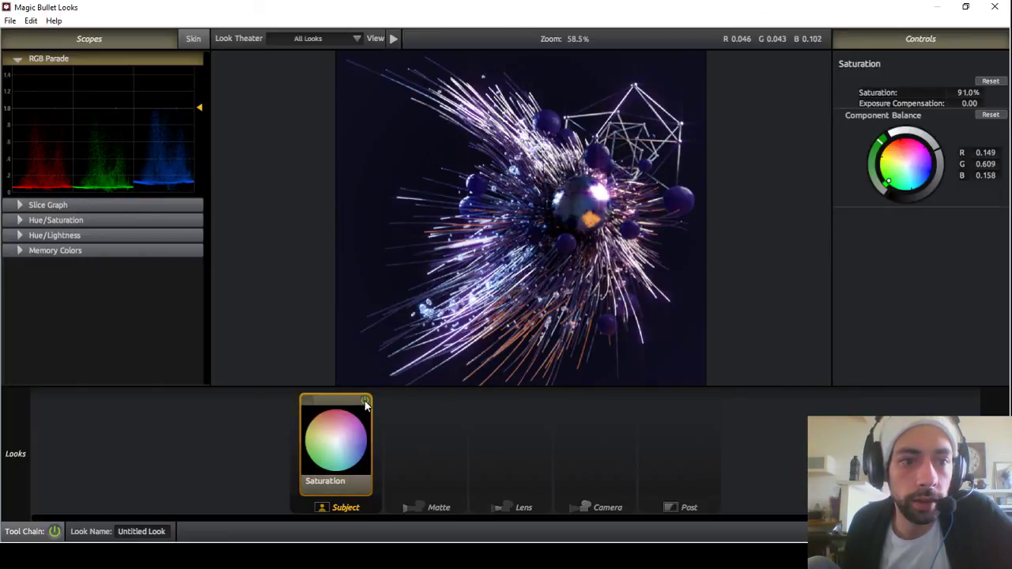
Step: Add the Hue/Saturation tool from the Subject tools after the Saturation tool in the Subject stage
mouse_move(1000, 237)
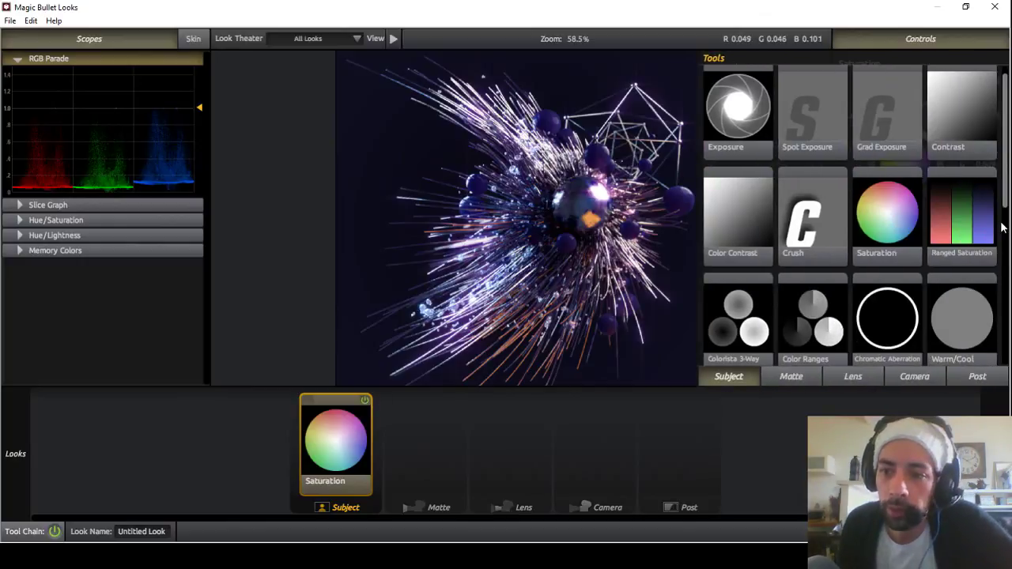
scroll(978, 245, "down", 1)
scroll(976, 238, "down", 1)
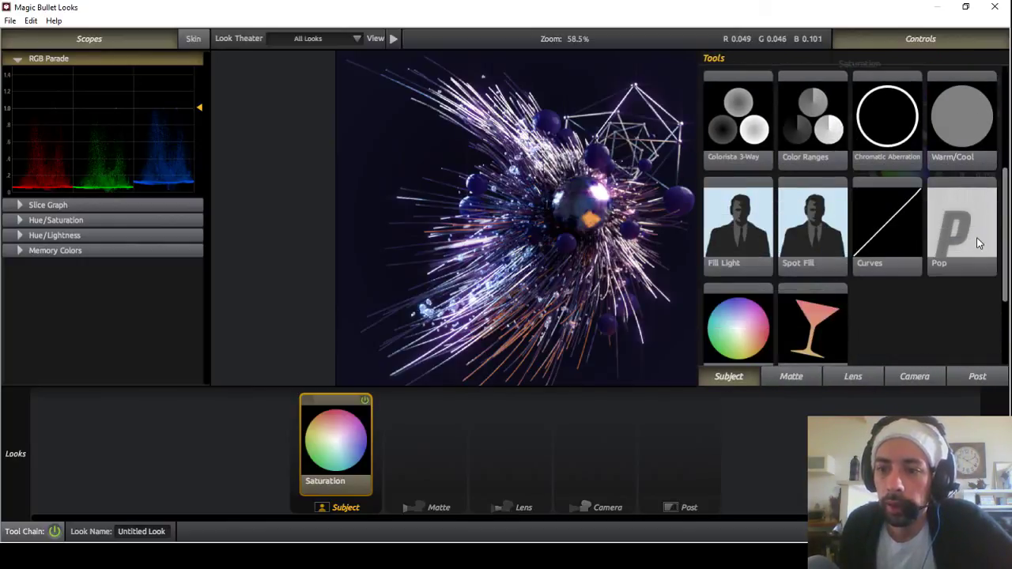
left_click_drag(738, 328, 368, 420)
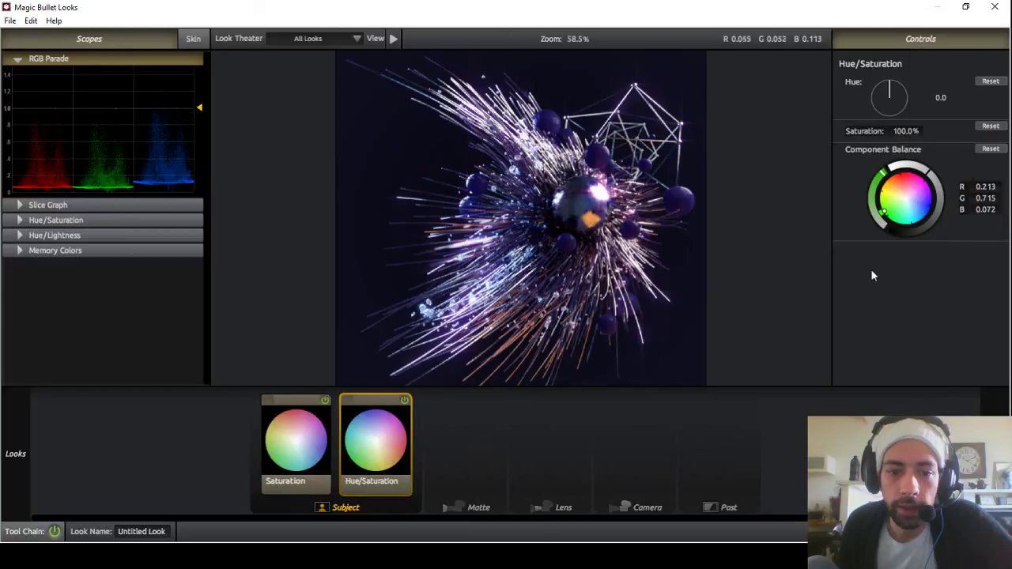
Step: Try Hue shifts of -28 and -180, and set the Hue/Saturation tool's Hue to -24
mouse_move(889, 96)
left_mouse_down()
mouse_move(889, 75)
mouse_move(906, 94)
mouse_move(898, 84)
left_mouse_up()
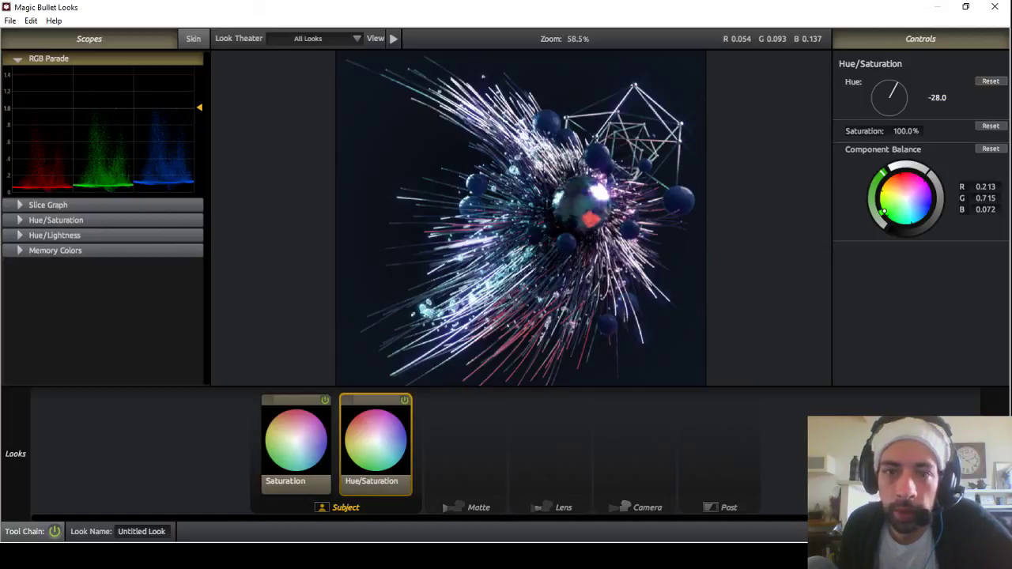
left_click(937, 98)
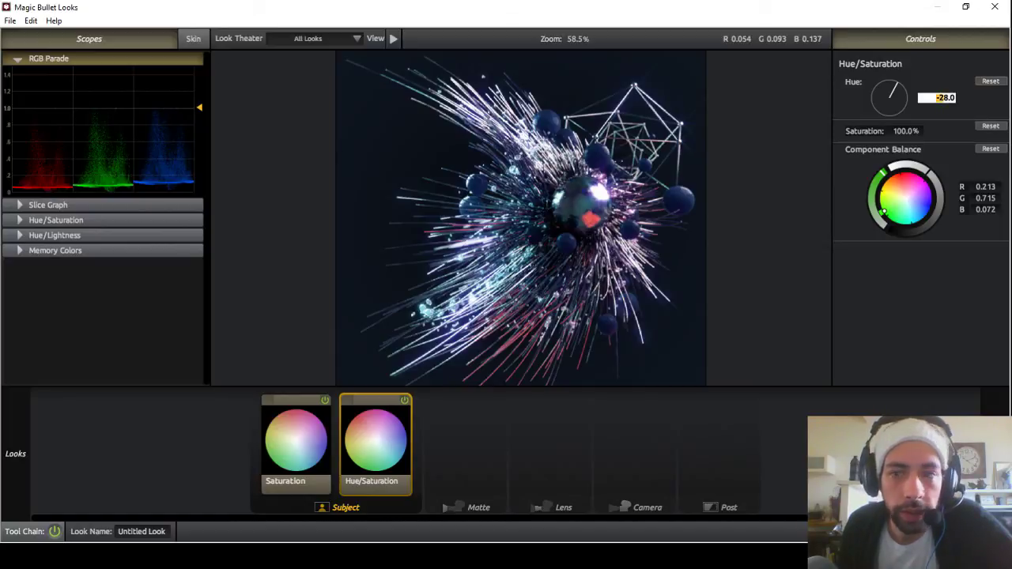
left_click_drag(939, 99, 819, 100)
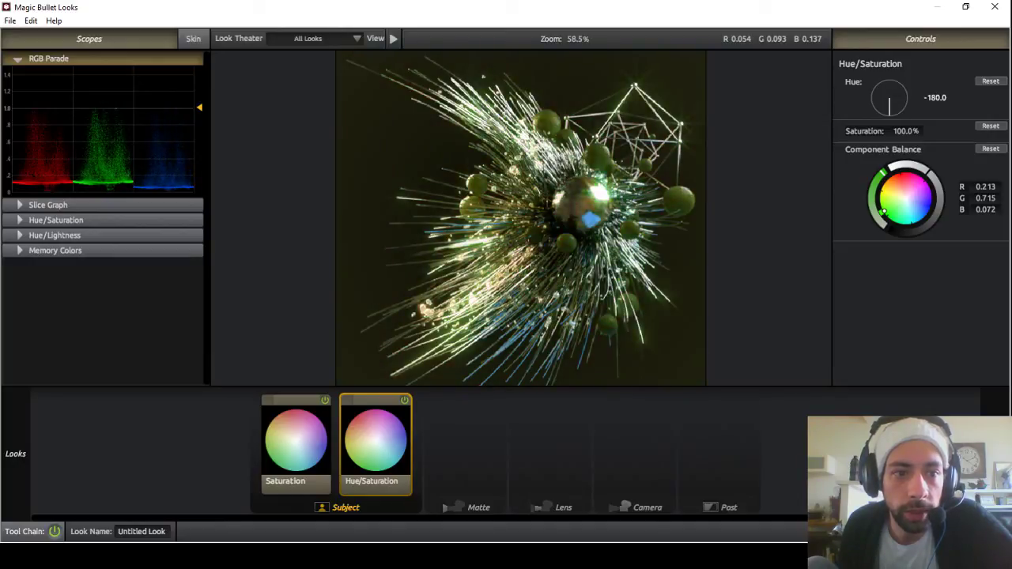
left_click_drag(819, 100, 943, 100)
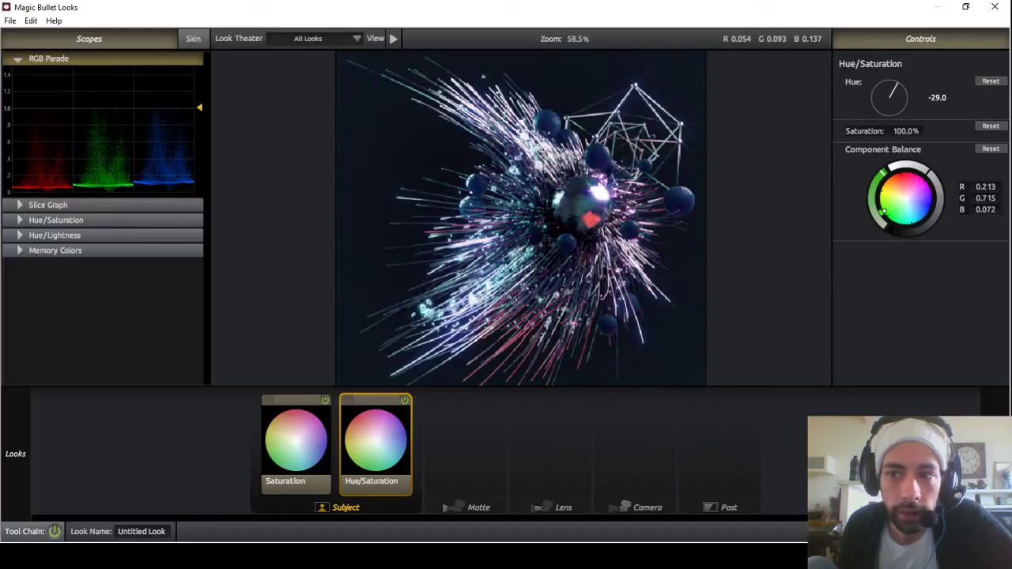
left_click_drag(942, 99, 942, 99)
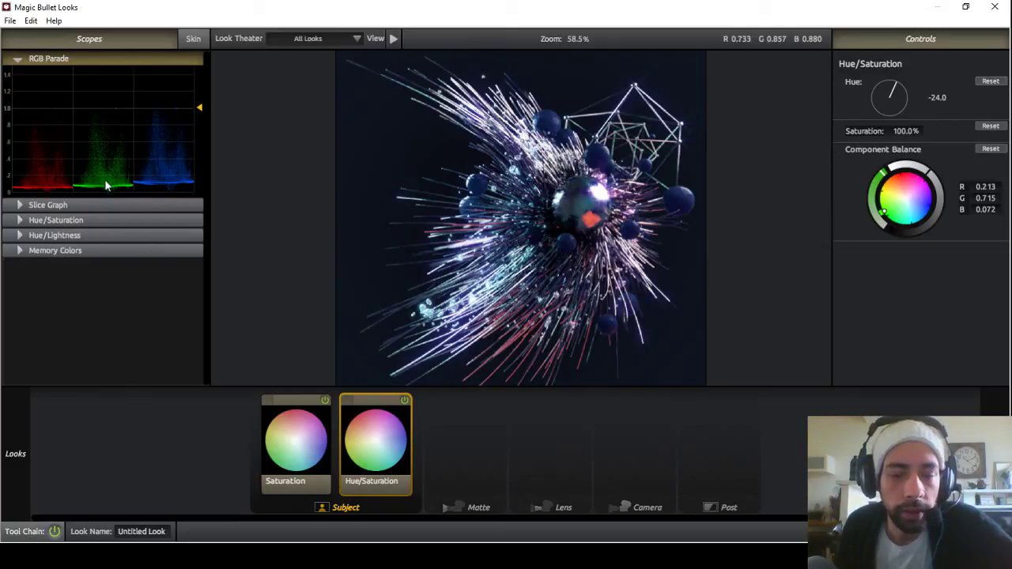
Step: Compare the image with the Hue/Saturation tool switched off and on, leaving the tool enabled
left_click(404, 400)
left_click(405, 397)
left_click(405, 397)
left_click(406, 398)
left_click(406, 400)
left_click(406, 400)
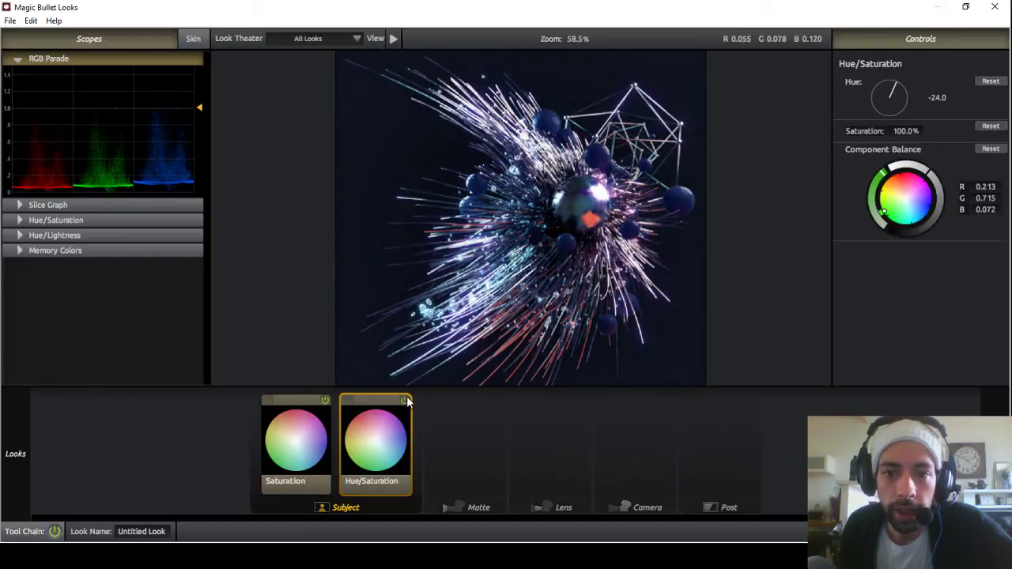
left_click(406, 400)
left_click(405, 400)
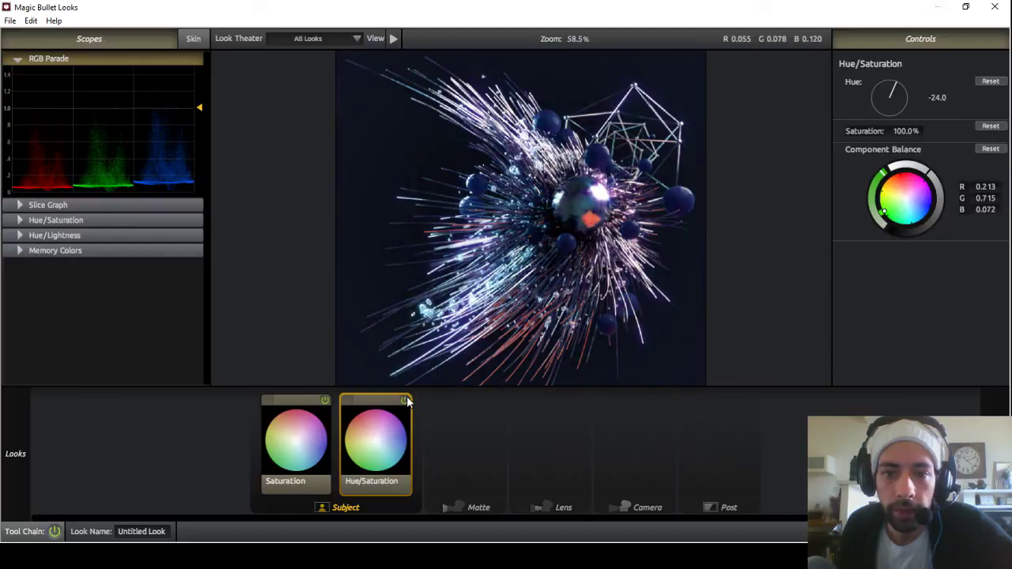
Step: Browse the Post and Camera tools, and add the Edge Softness tool from the Lens tools to the Lens stage
mouse_move(997, 325)
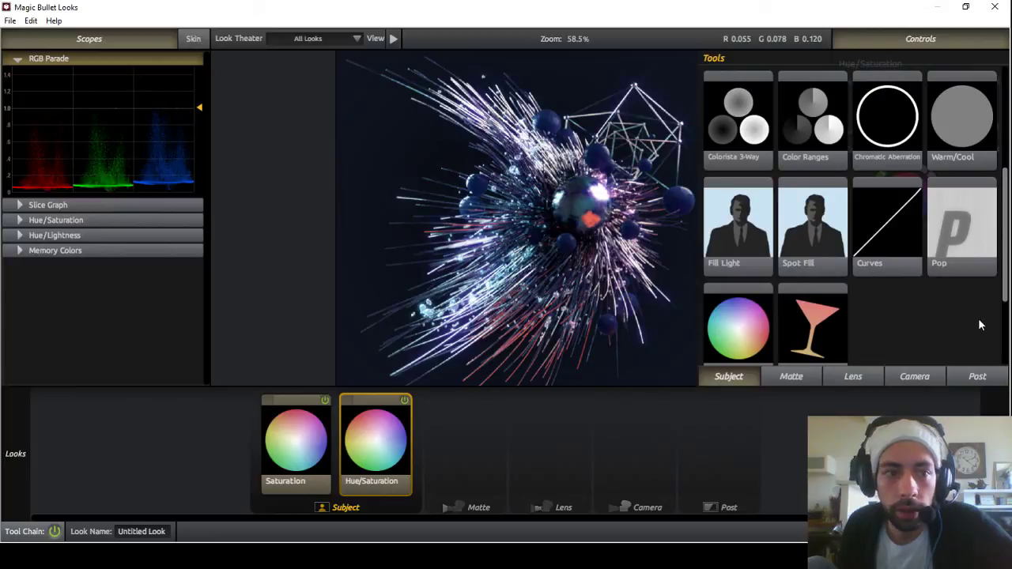
scroll(976, 320, "up", 1)
scroll(974, 324, "up", 1)
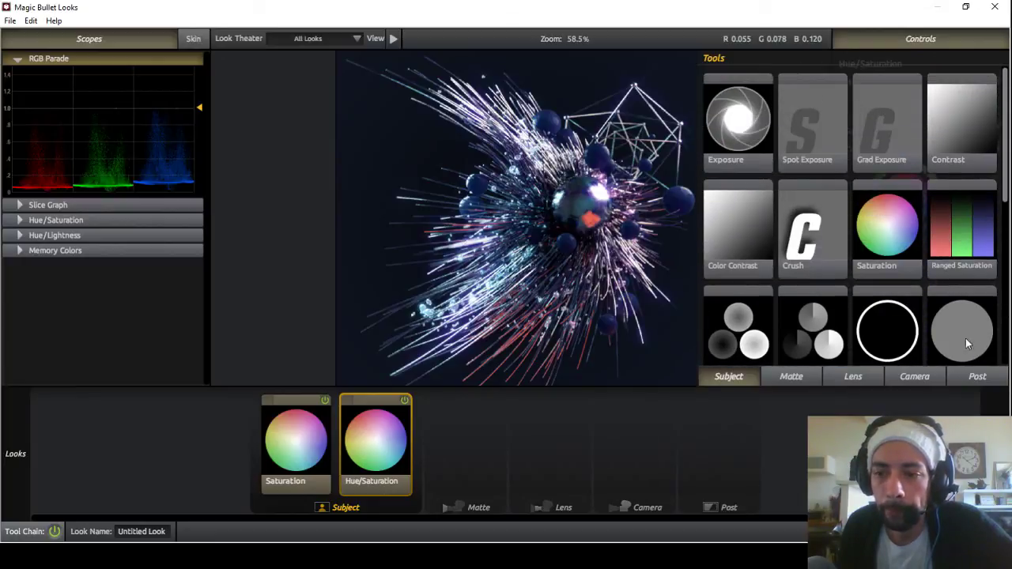
left_click(977, 378)
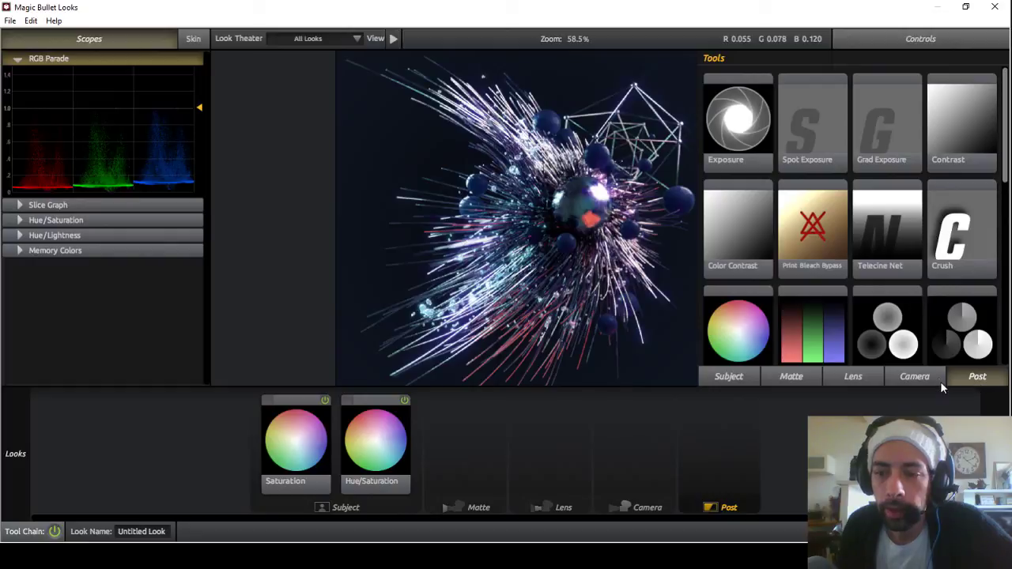
scroll(874, 230, "down", 3)
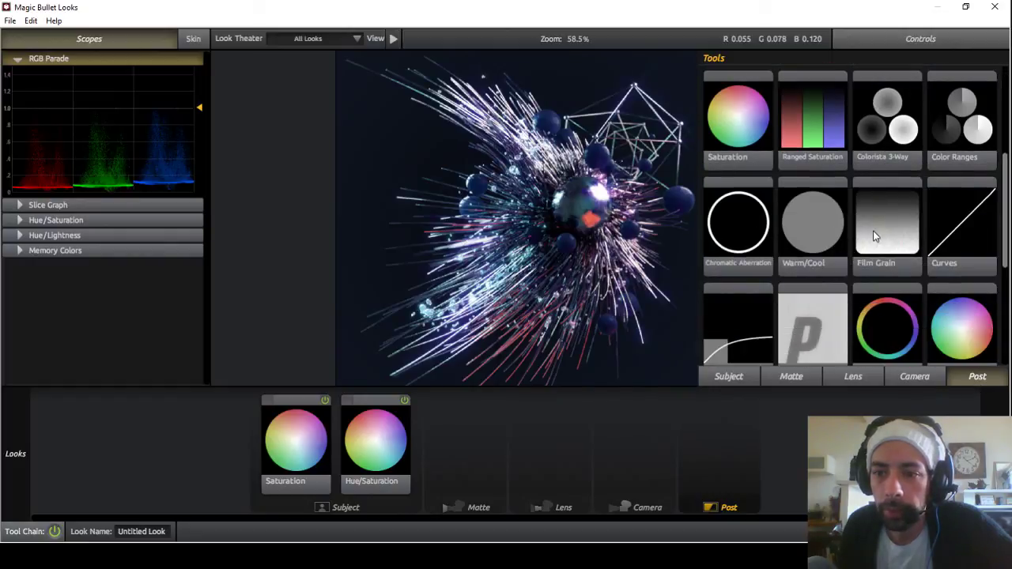
scroll(873, 231, "down", 1)
left_click(905, 375)
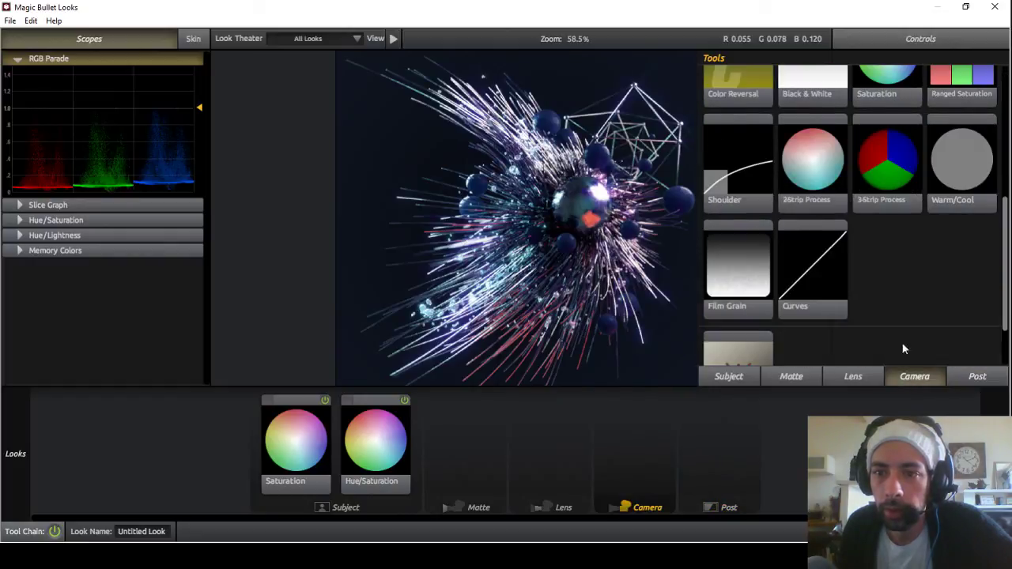
scroll(913, 276, "up", 6)
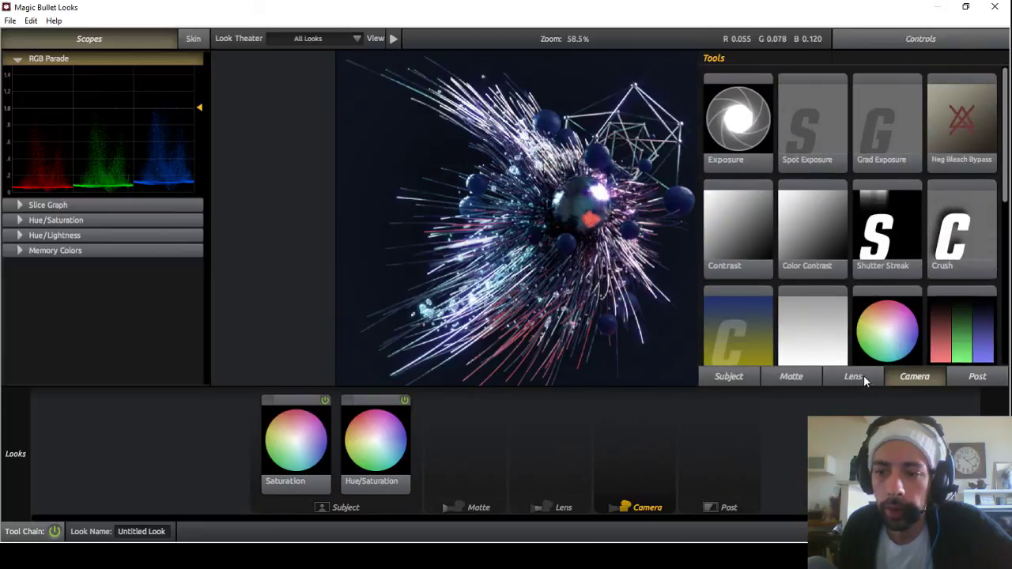
left_click(861, 378)
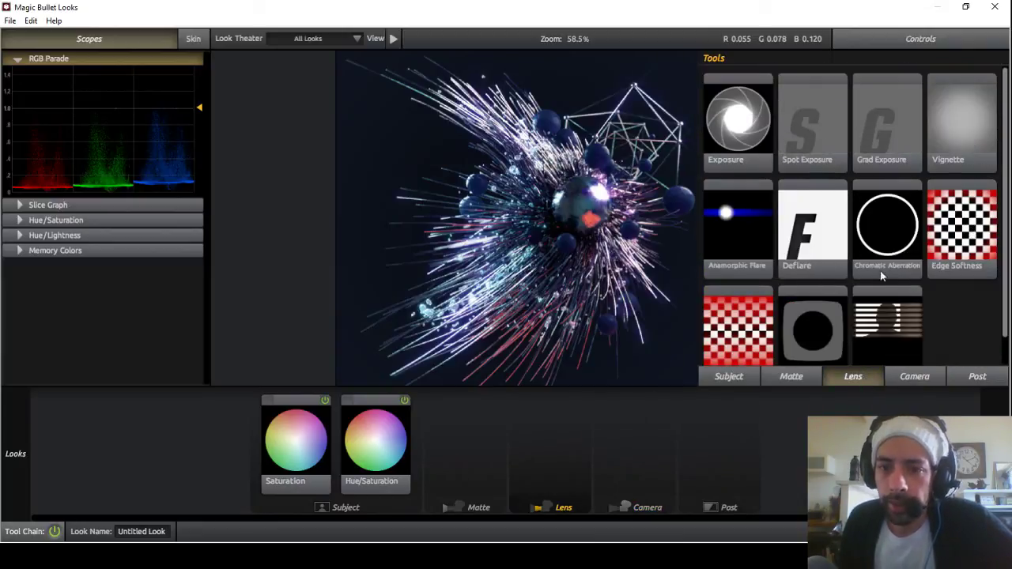
left_click_drag(932, 251, 577, 445)
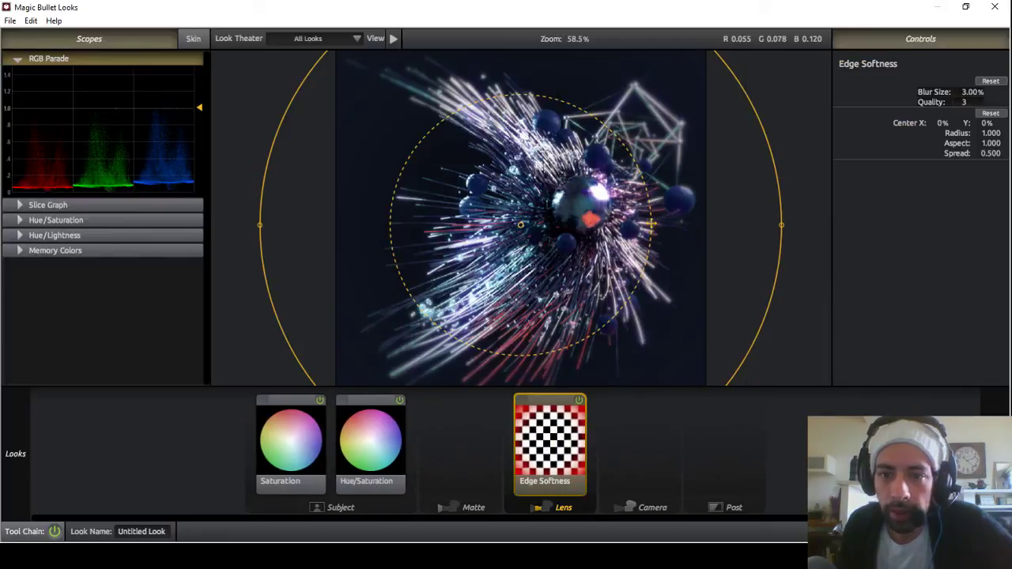
Step: Try the Edge Softness tool with a Spread of 0.338, a Blur Size of 1.77% and a Quality of 10
left_click_drag(653, 223, 693, 225)
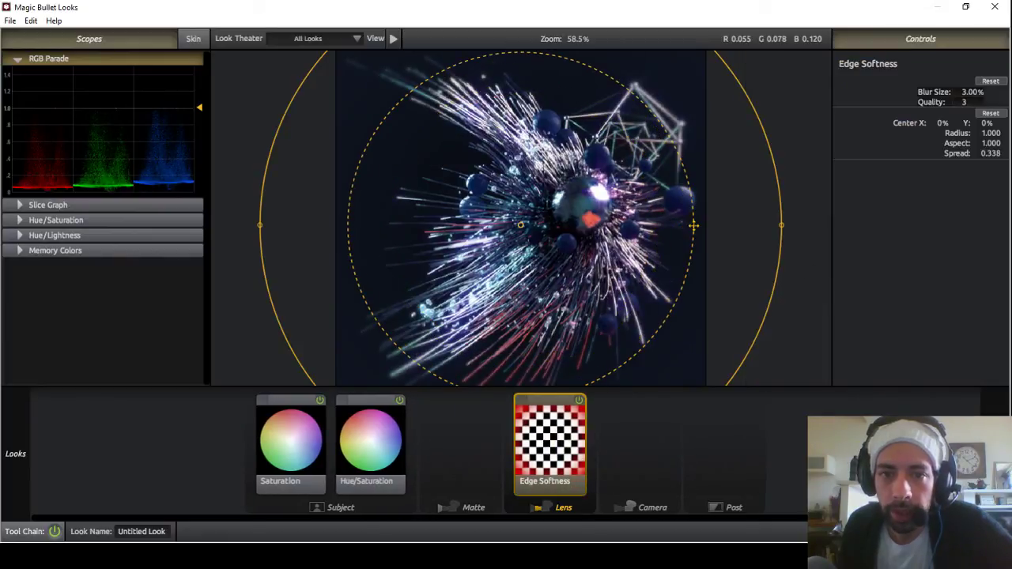
mouse_move(968, 93)
left_mouse_down()
mouse_move(917, 93)
mouse_move(976, 102)
left_mouse_up()
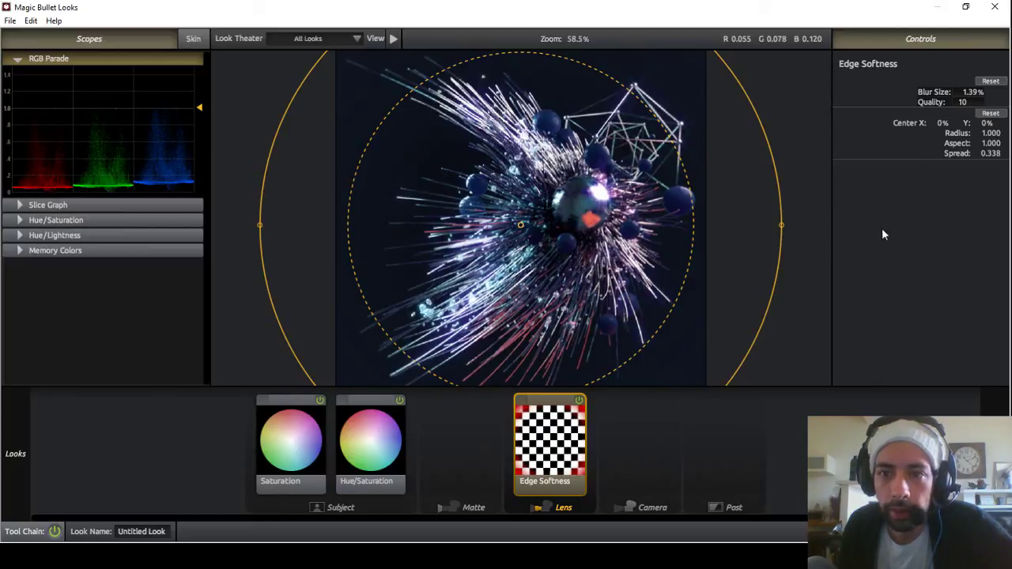
left_click_drag(980, 93, 987, 92)
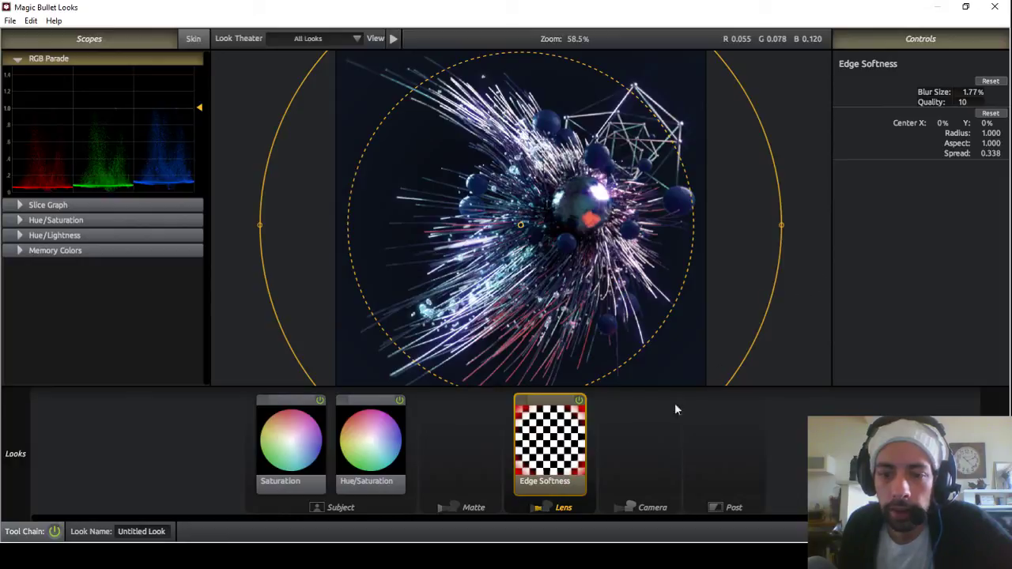
Step: Compare the image with the Edge Softness tool switched off and on, leaving the tool enabled
left_click(616, 435)
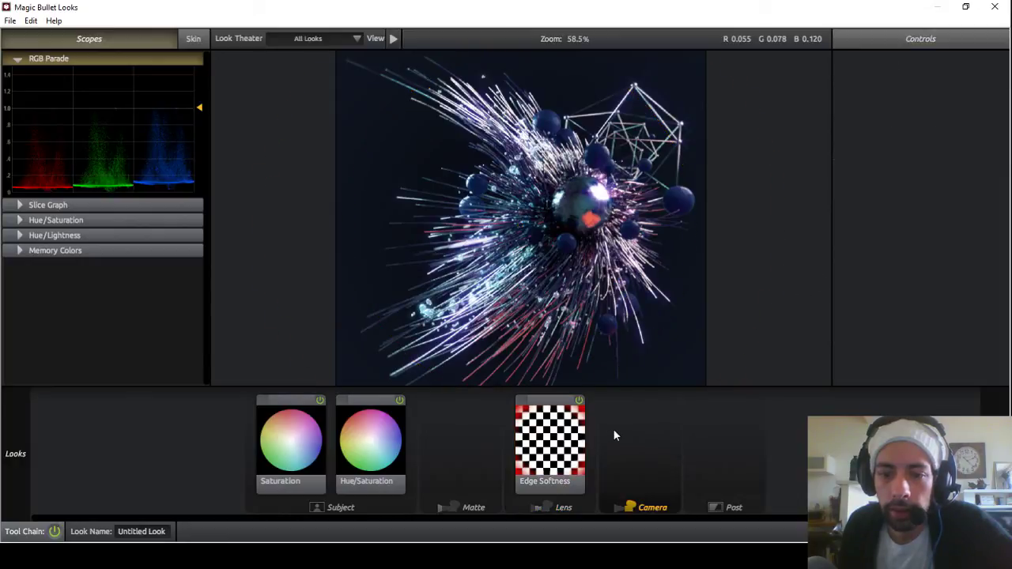
left_click(578, 404)
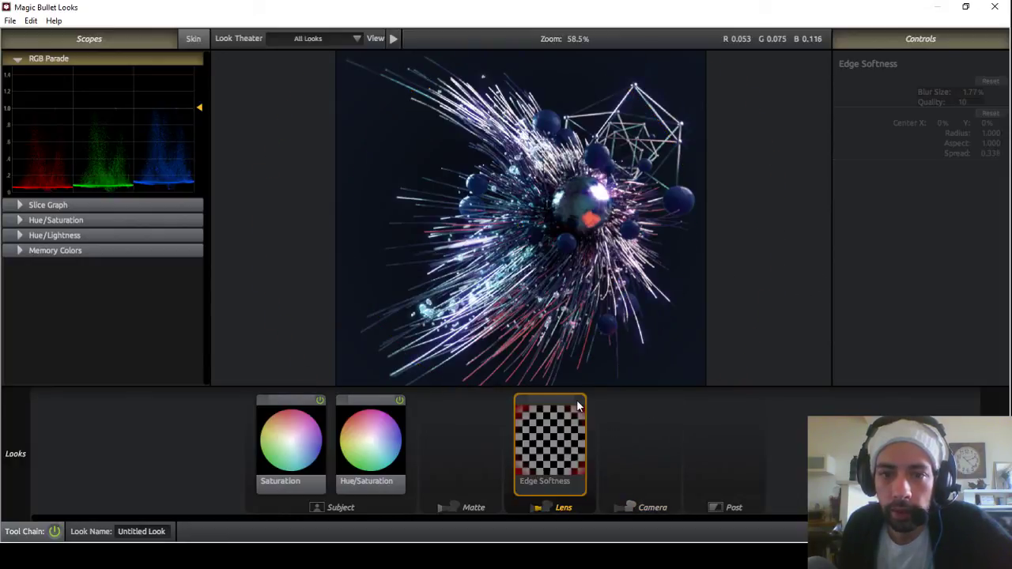
left_click(578, 400)
left_click(578, 401)
left_click(578, 400)
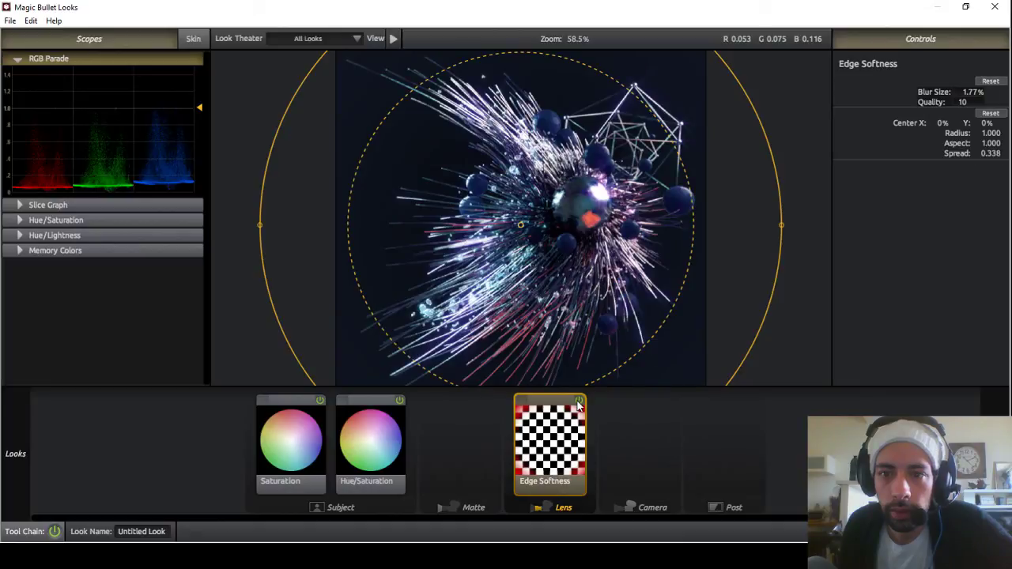
left_click(578, 401)
left_click(578, 401)
Step: Set the Edge Softness Blur Size to 2.22% and Quality to 6, and compare the image with the tool off and on
left_click_drag(971, 92, 957, 102)
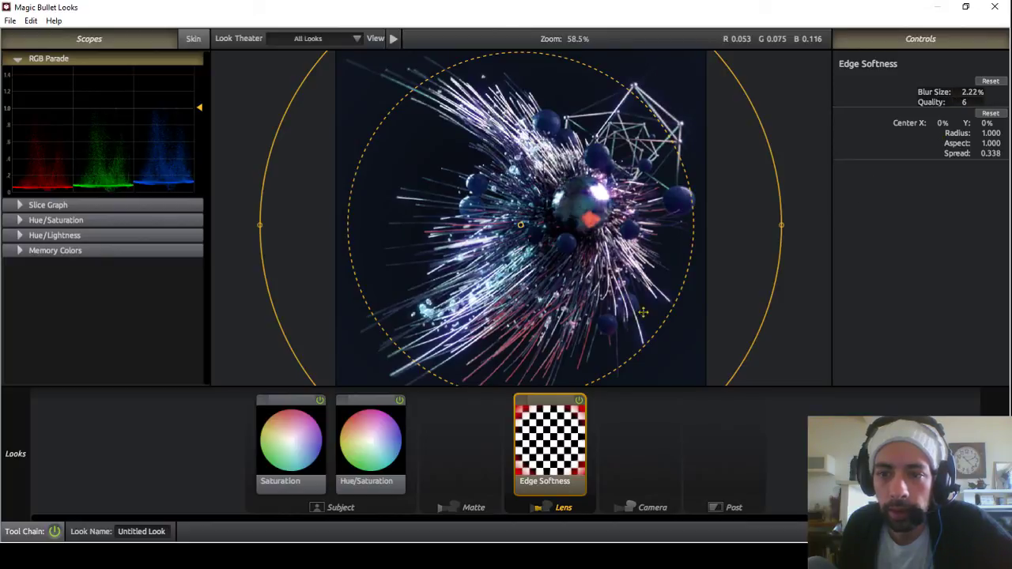
left_click(466, 430)
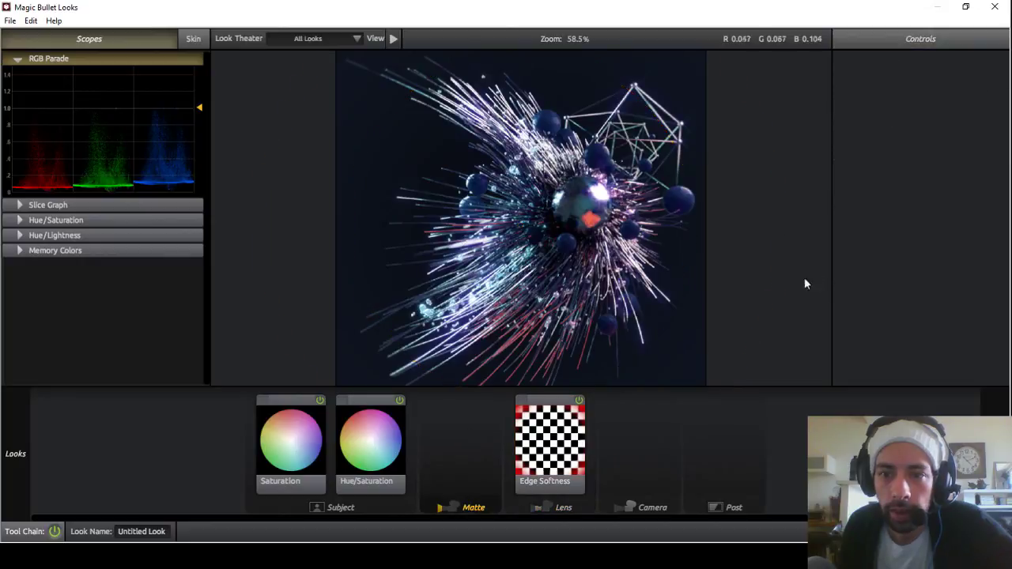
left_click(578, 400)
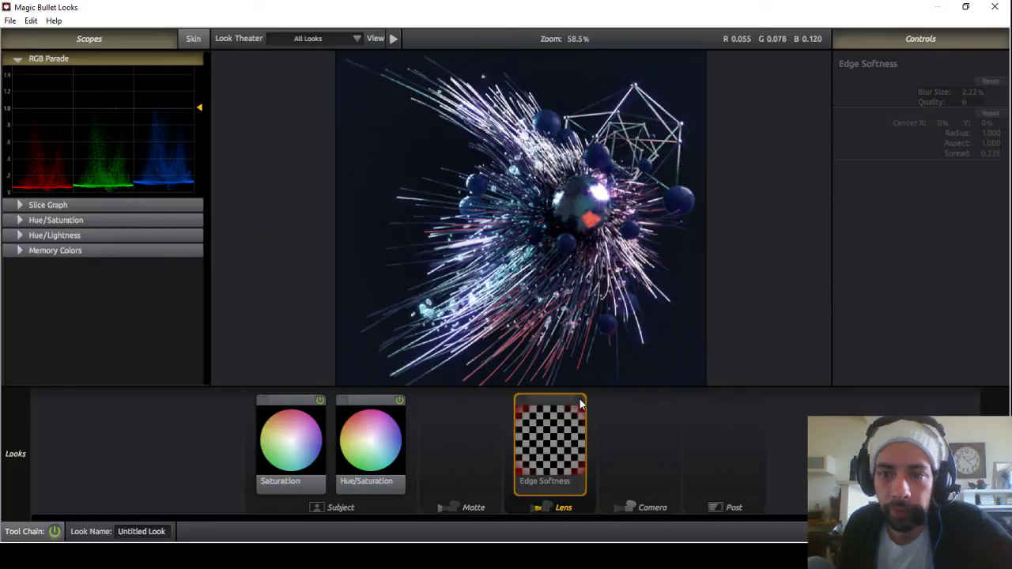
left_click(579, 401)
left_click(579, 399)
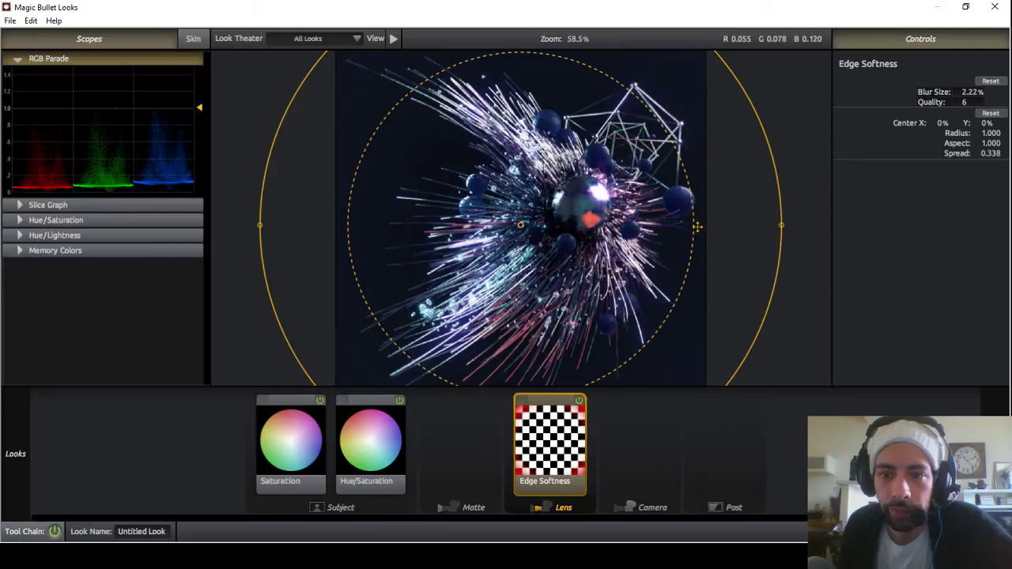
Step: Widen the Edge Softness falloff to a Spread of 0.506 and compare the image with the tool off and on
left_click_drag(695, 226, 650, 234)
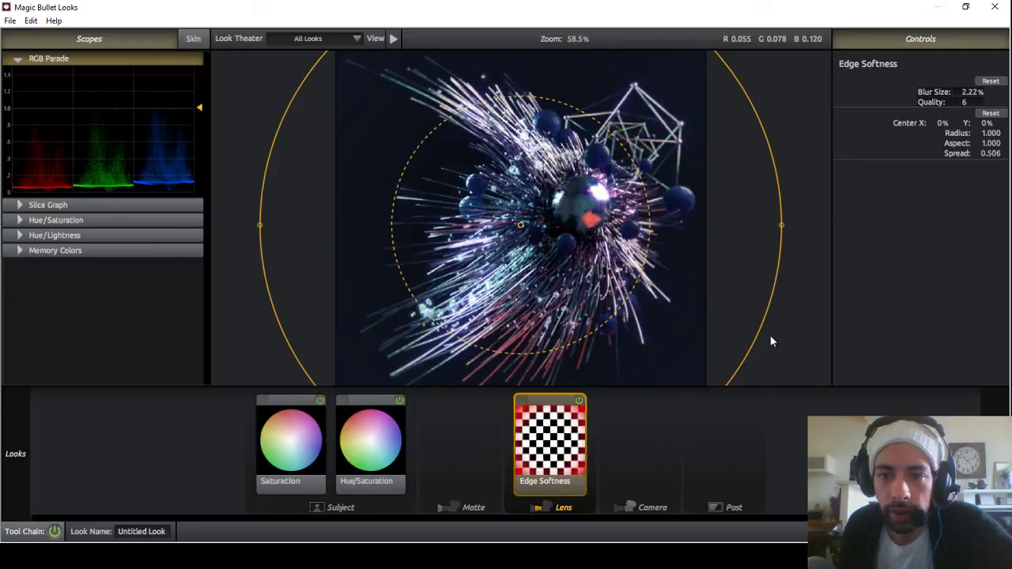
left_click(579, 400)
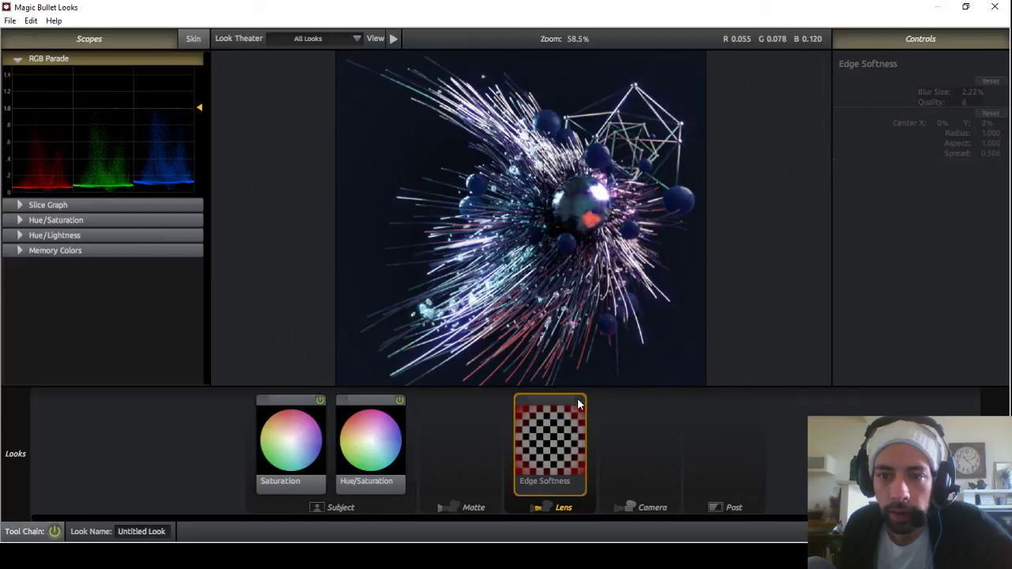
left_click(579, 400)
left_click(629, 441)
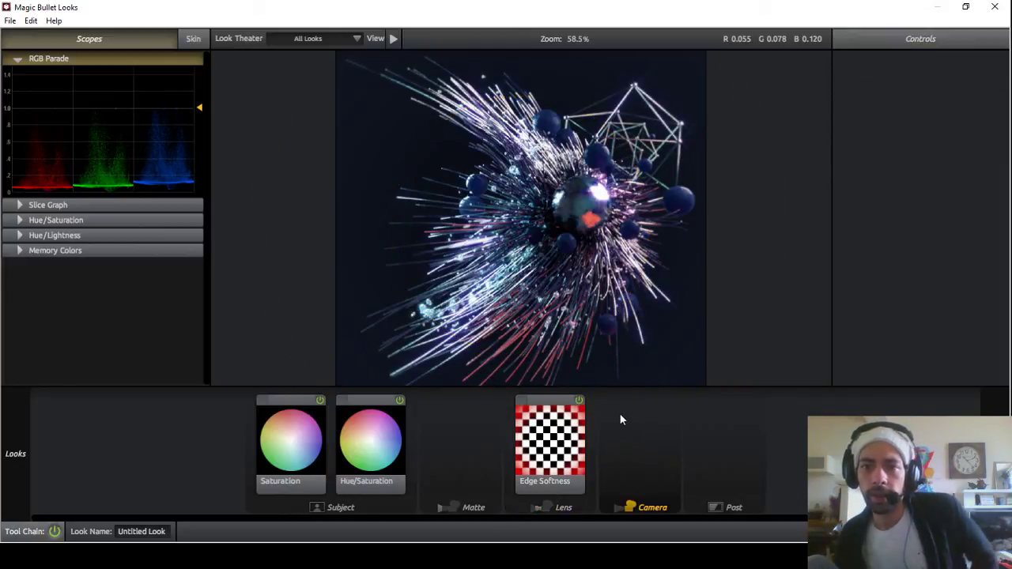
scroll(637, 273, "down", 1)
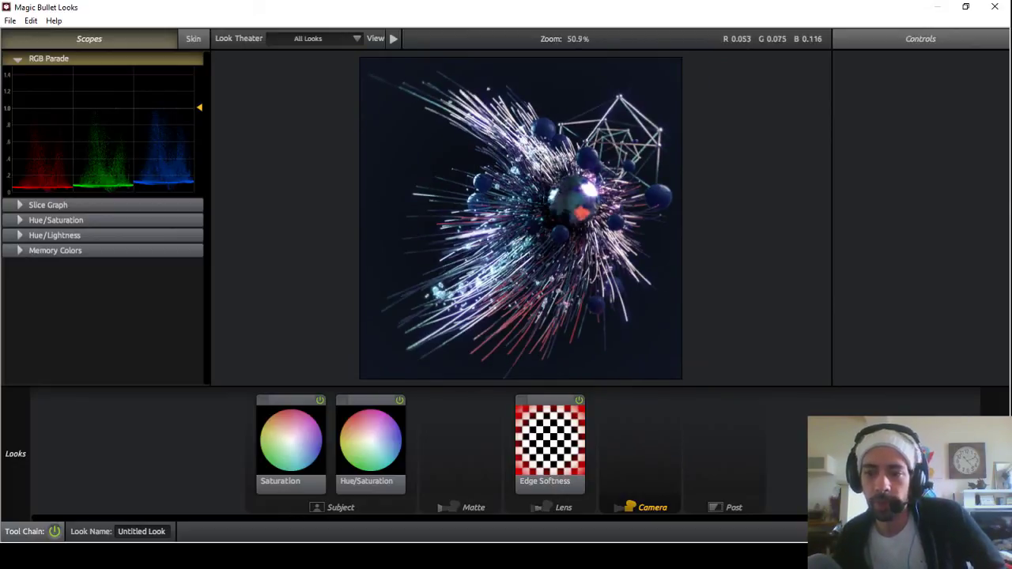
Step: Accept the edited look and set the opacity of the Calque d'effets 3 layer to 75%
left_click(988, 531)
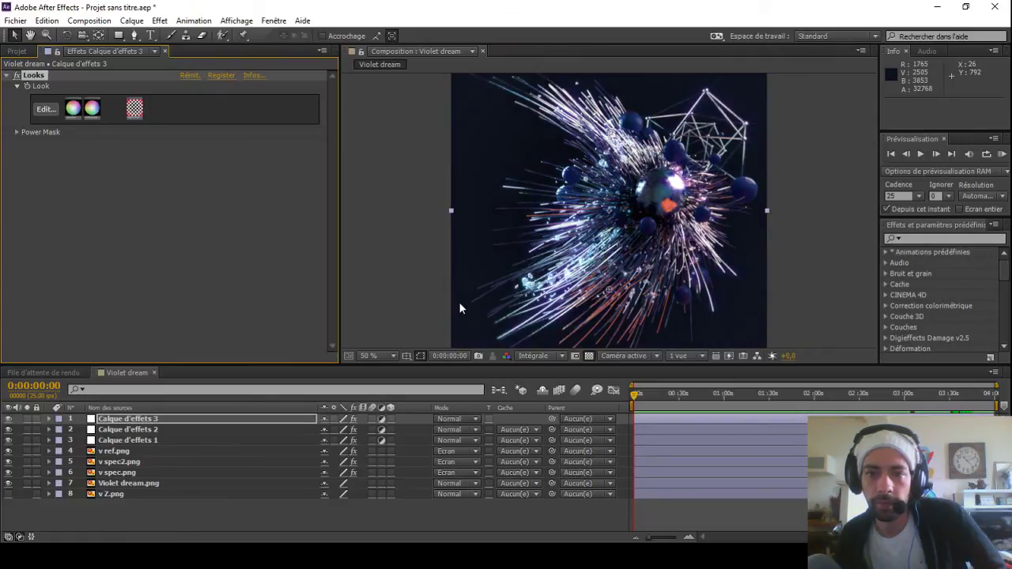
left_click(122, 419)
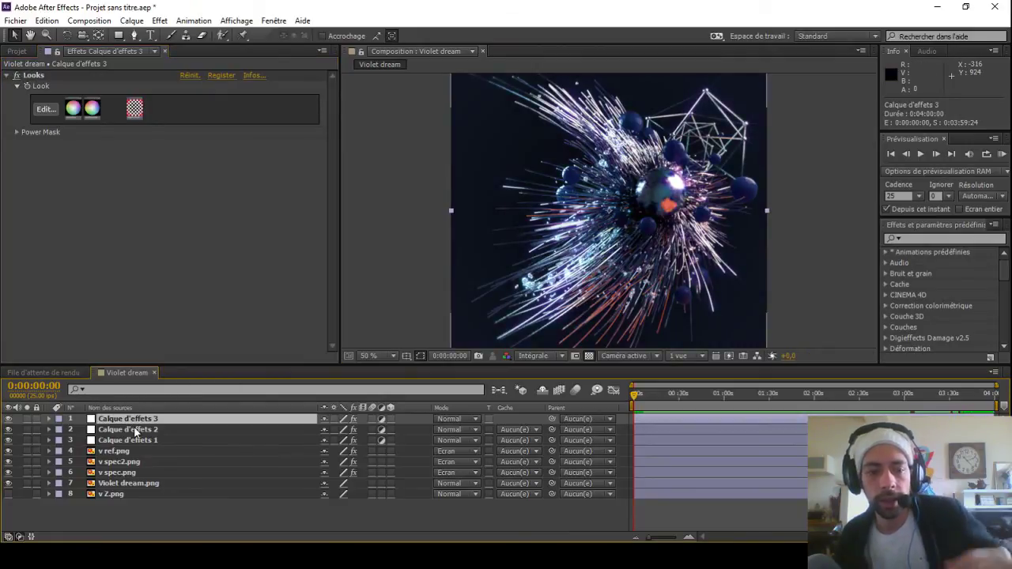
key("t")
left_click(331, 430)
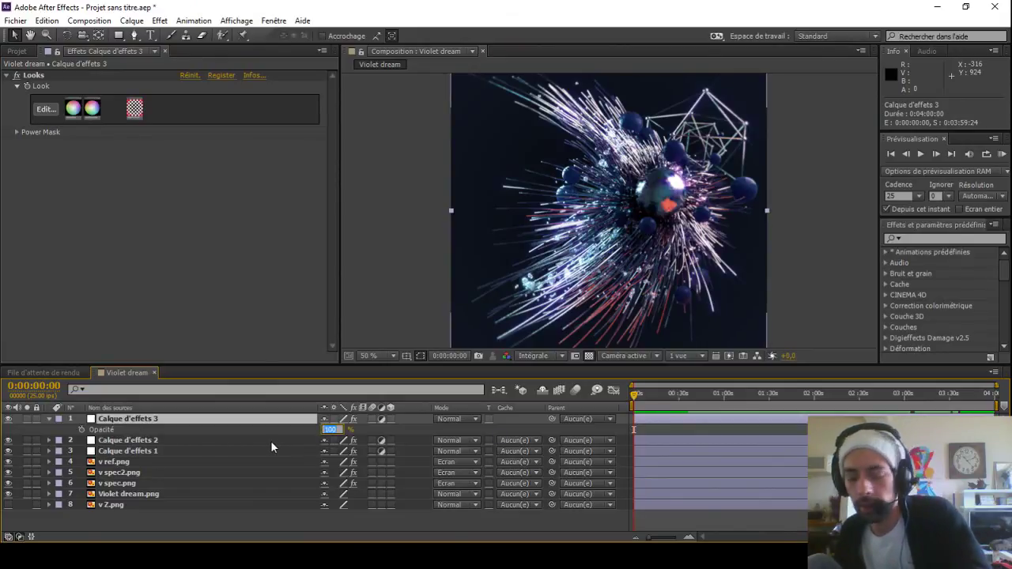
type("75")
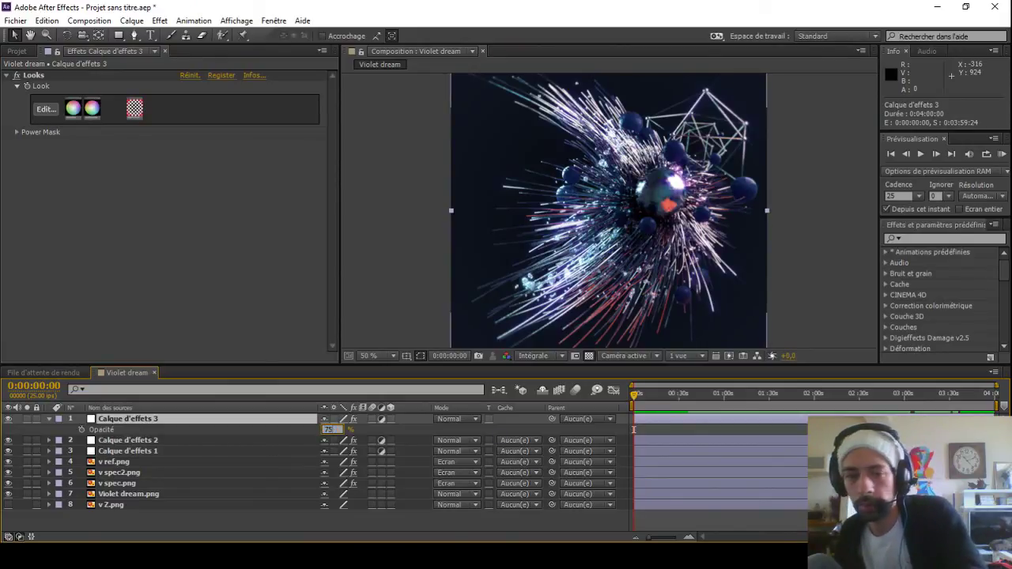
left_click(208, 518)
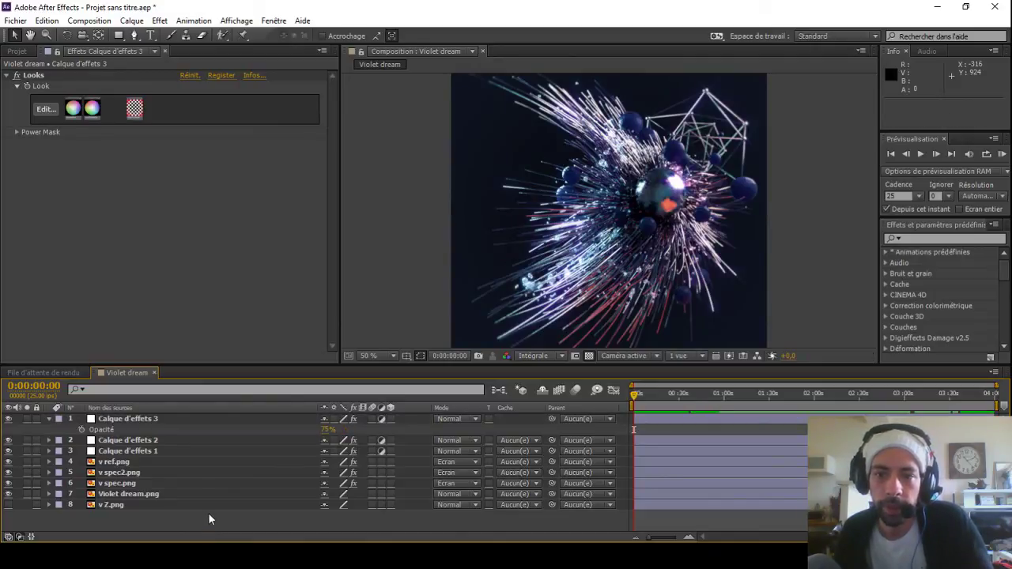
left_click(49, 419)
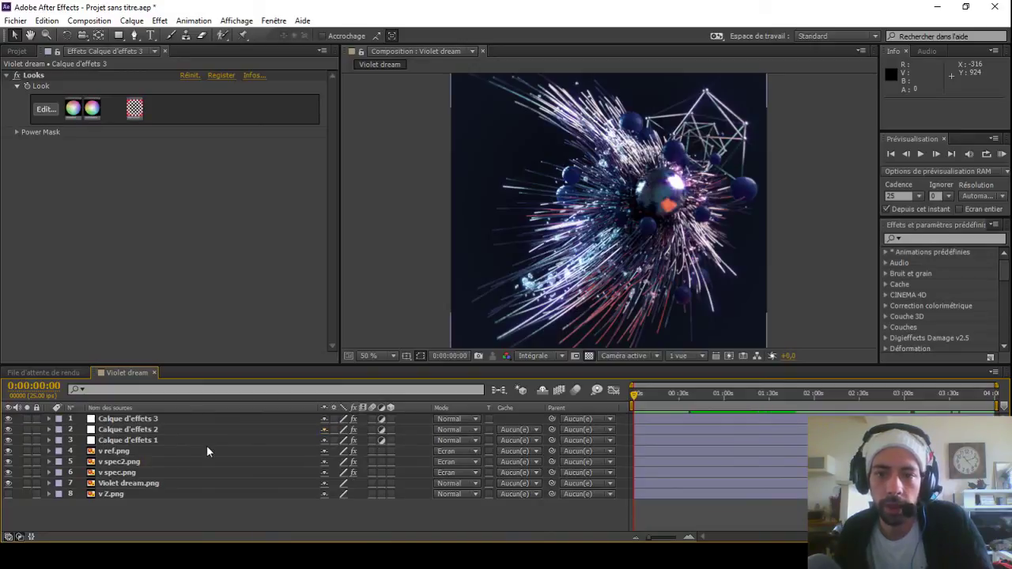
Step: Compare the composition with the Calque d'effets 3 layer hidden and shown, leaving it visible
left_click(7, 419)
left_click(8, 419)
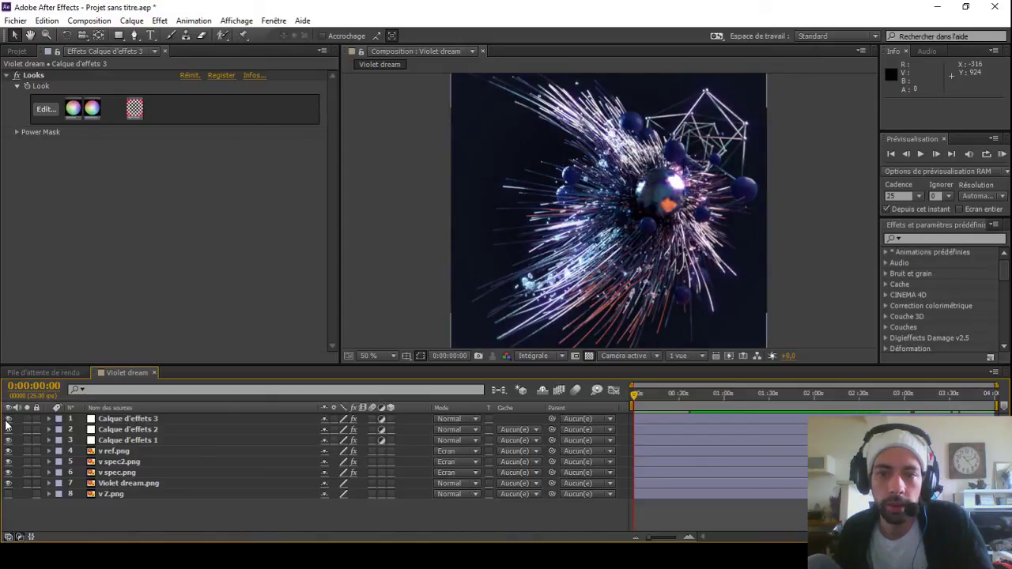
left_click(5, 424)
left_click(8, 420)
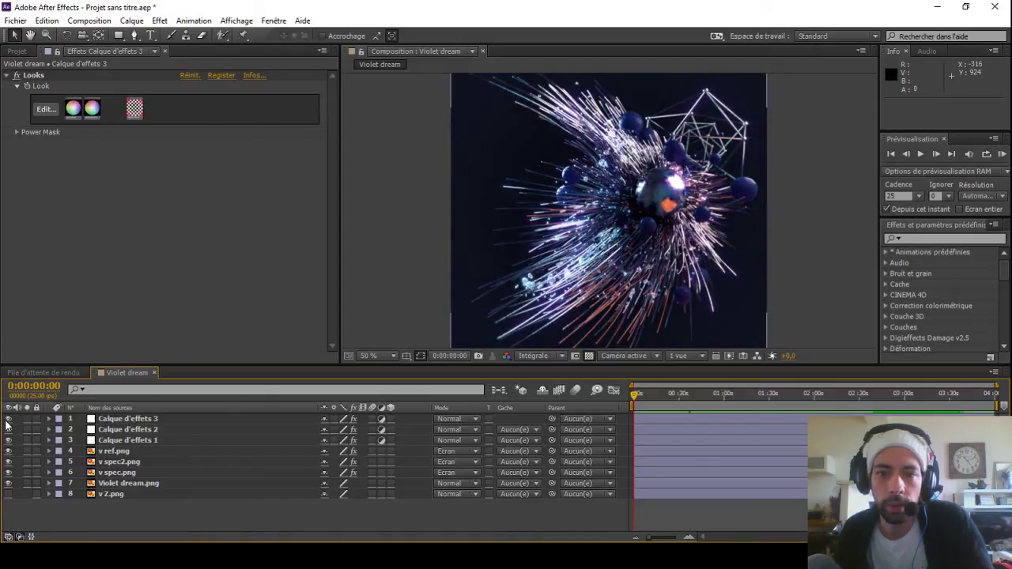
Step: Add a new adjustment layer to the Violet dream composition, apply the Looks effect to it and open the look editor
right_click(130, 520)
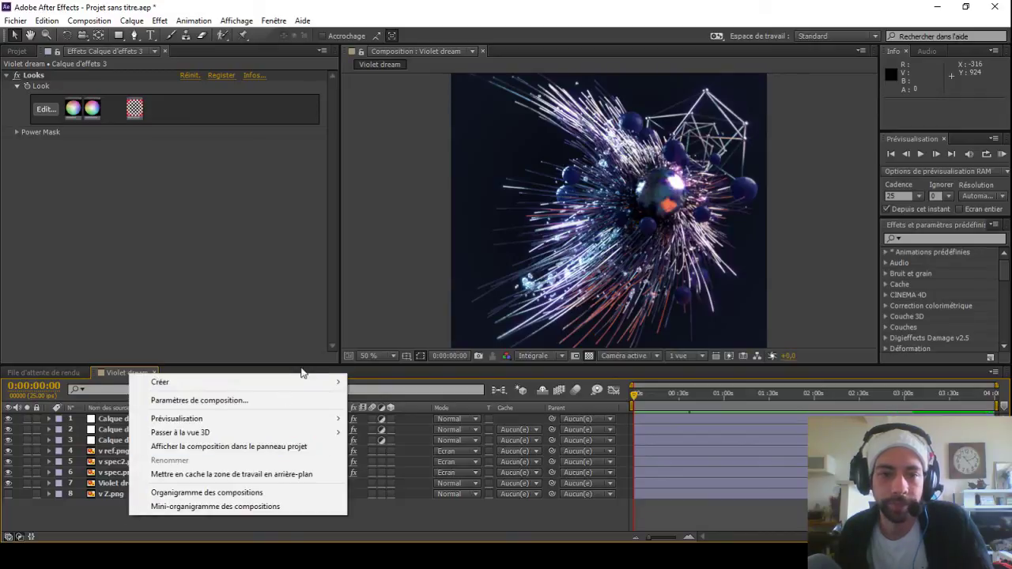
mouse_move(158, 382)
left_click(411, 483)
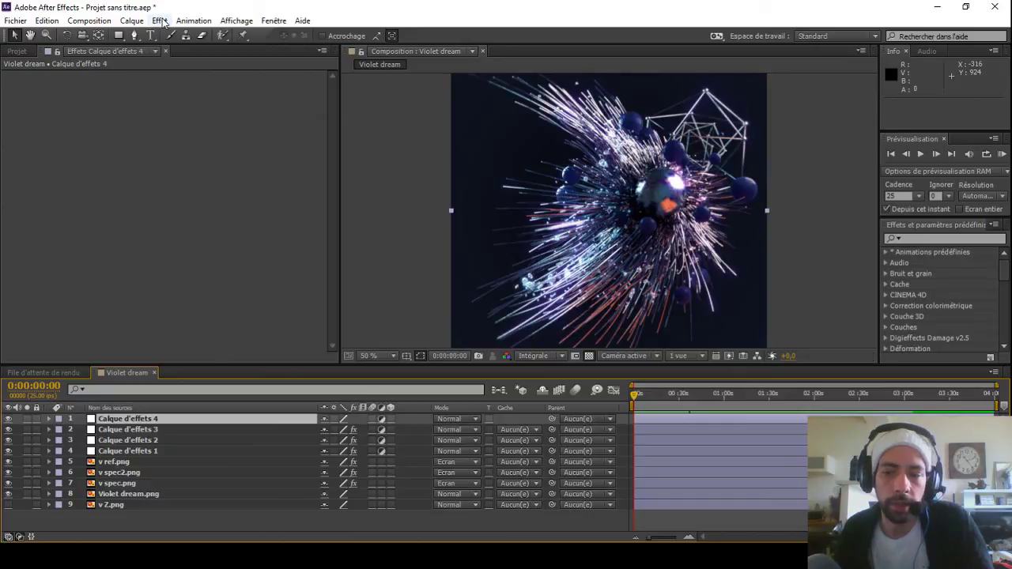
left_click(161, 21)
left_click(35, 50)
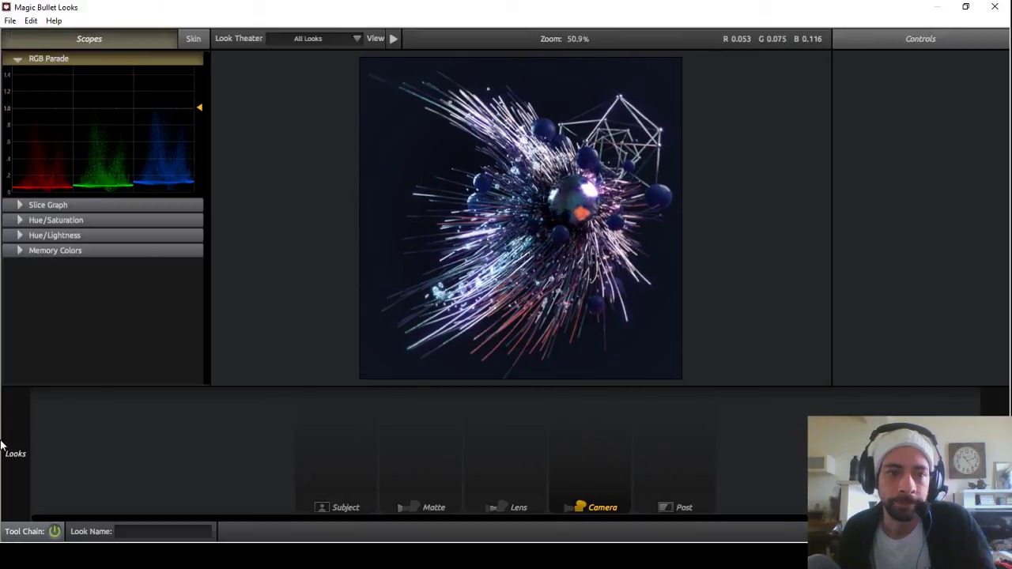
Step: Try the custom looks Dynamic colors, Color soft Boost and Mirkwood on the image
mouse_move(2, 447)
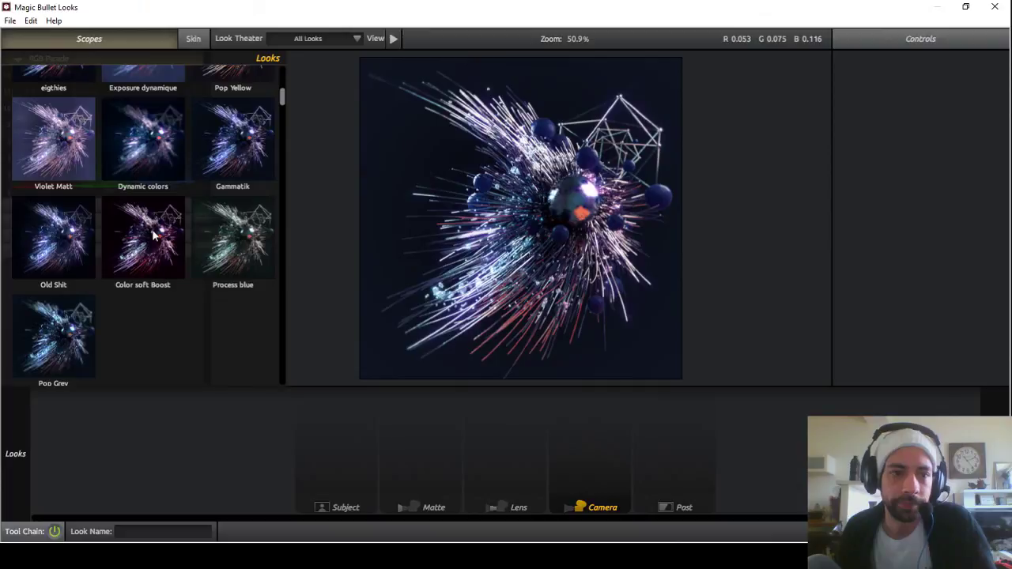
left_click(158, 160)
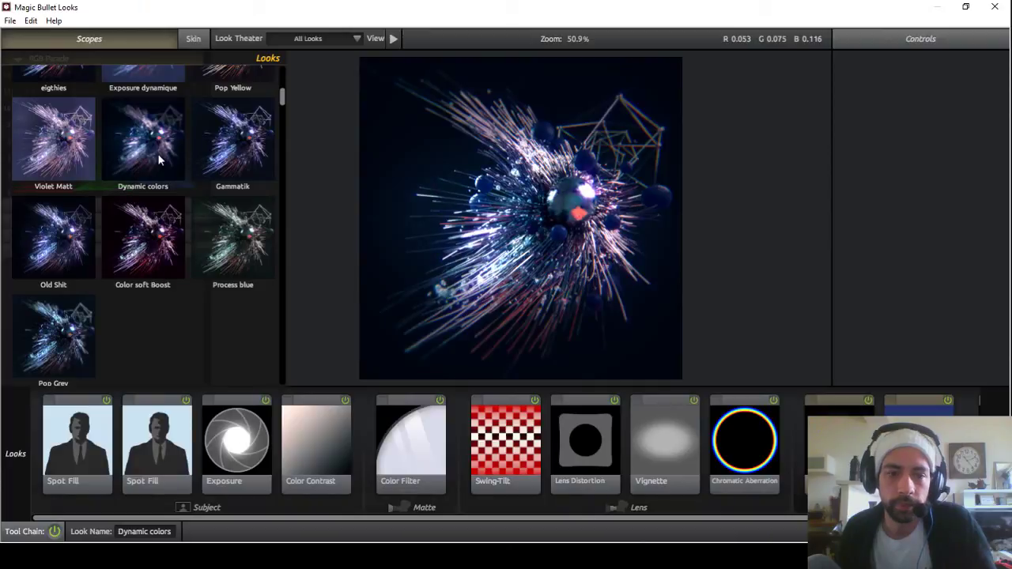
left_click(126, 257)
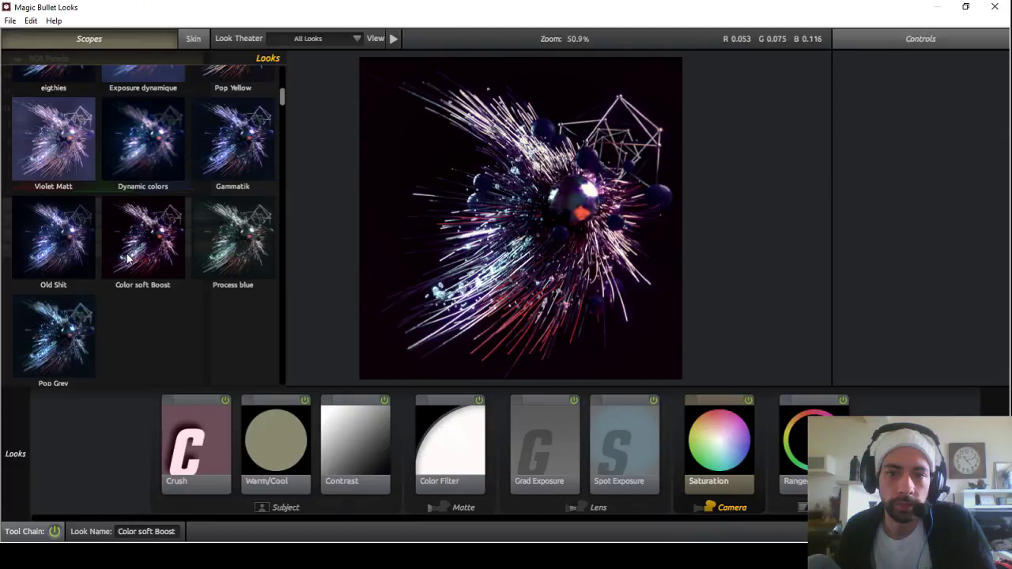
scroll(123, 259, "up", 2)
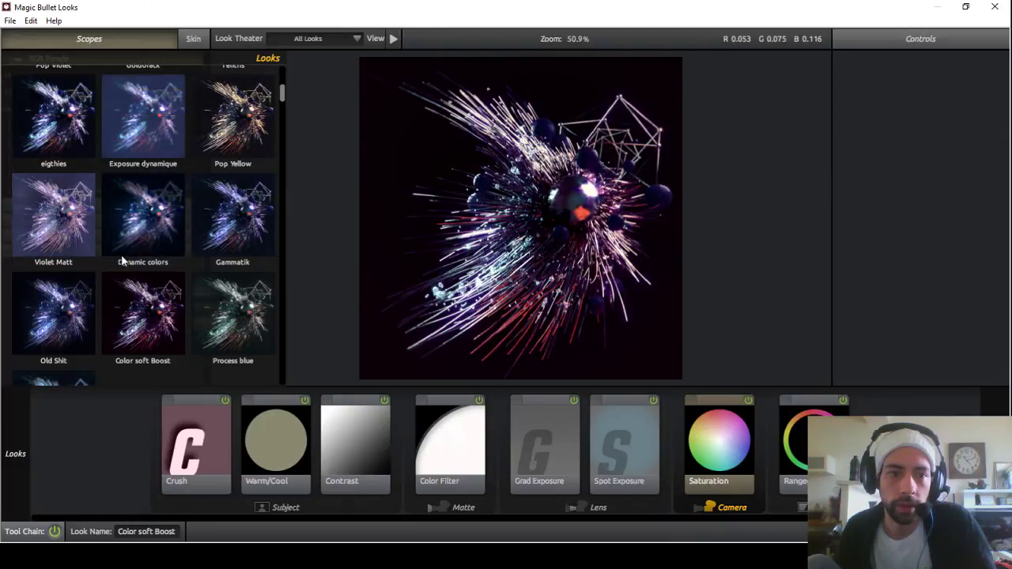
scroll(122, 257, "up", 5)
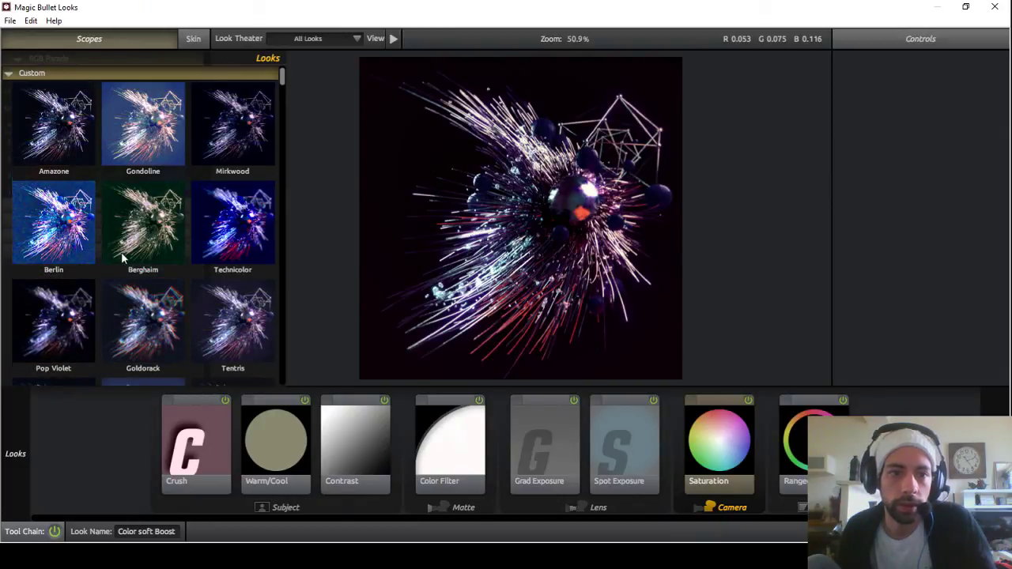
left_click(247, 132)
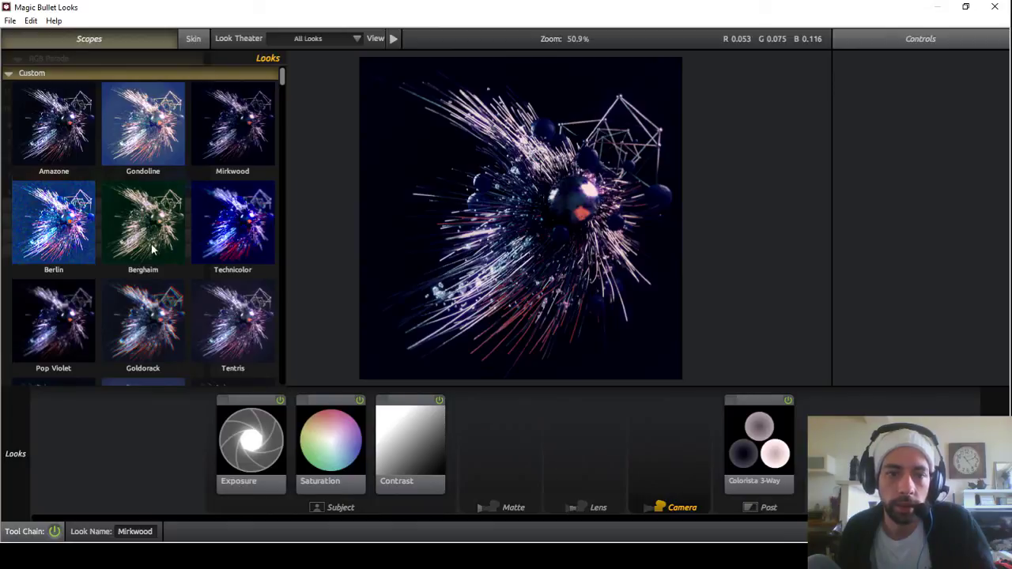
Step: Try the custom looks Pop Violet, Technicolor and eigthies on the image
scroll(154, 250, "down", 2)
left_click(37, 274)
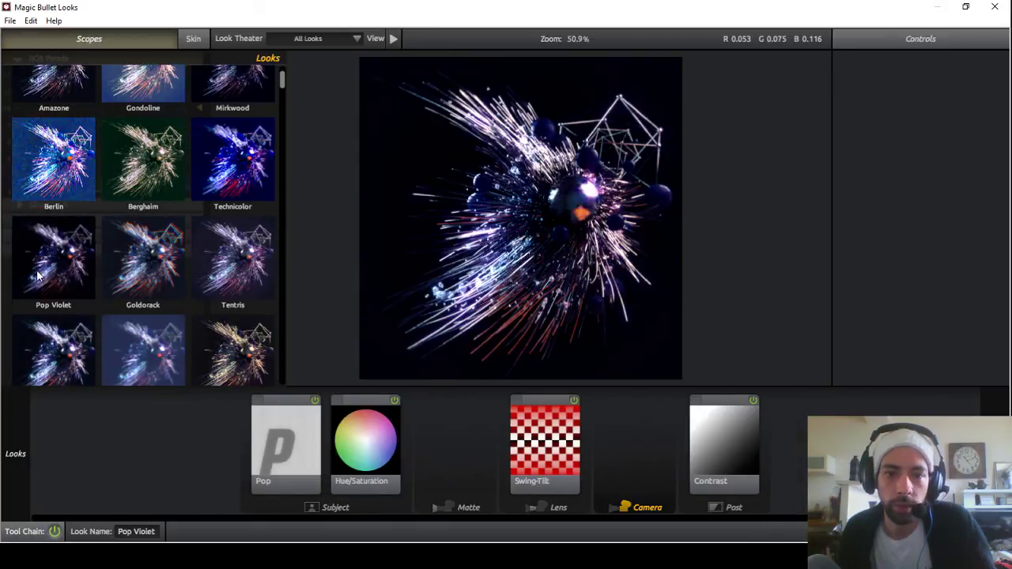
left_click(253, 158)
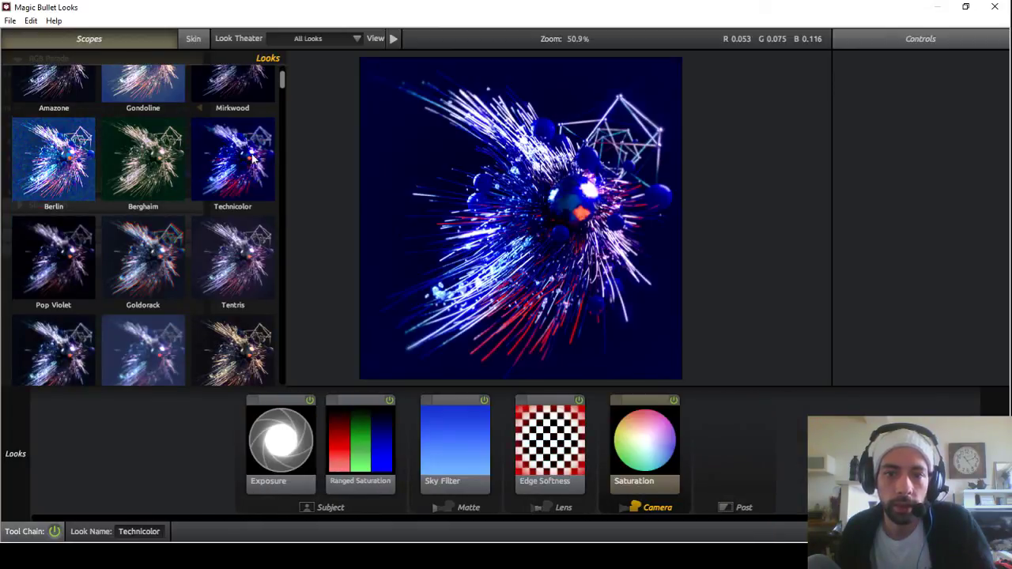
scroll(140, 250, "down", 4)
left_click(59, 221)
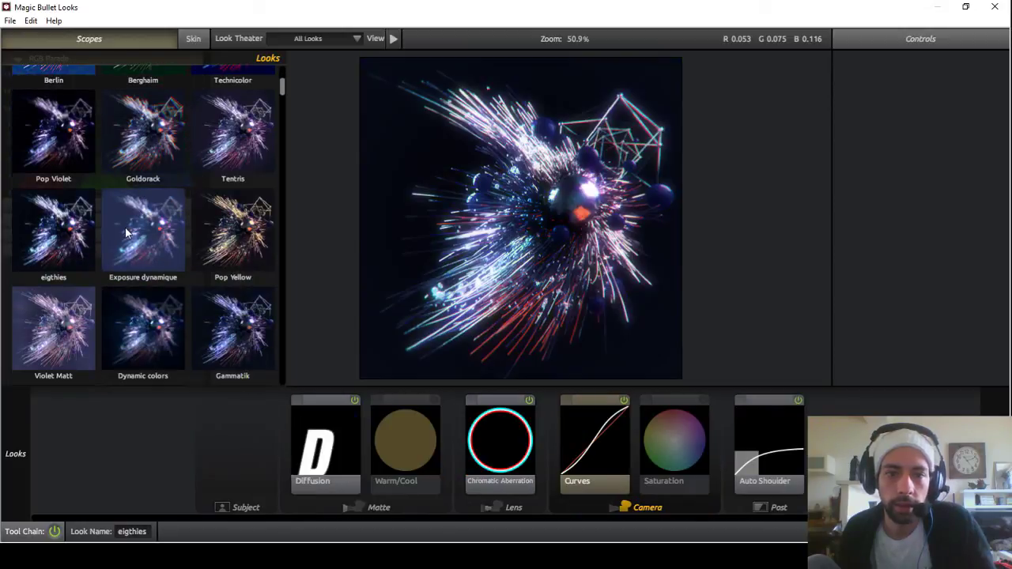
Step: Compare the custom looks Dynamic colors, Color soft Boost and Old Shit on the image
scroll(122, 235, "down", 1)
left_click(136, 265)
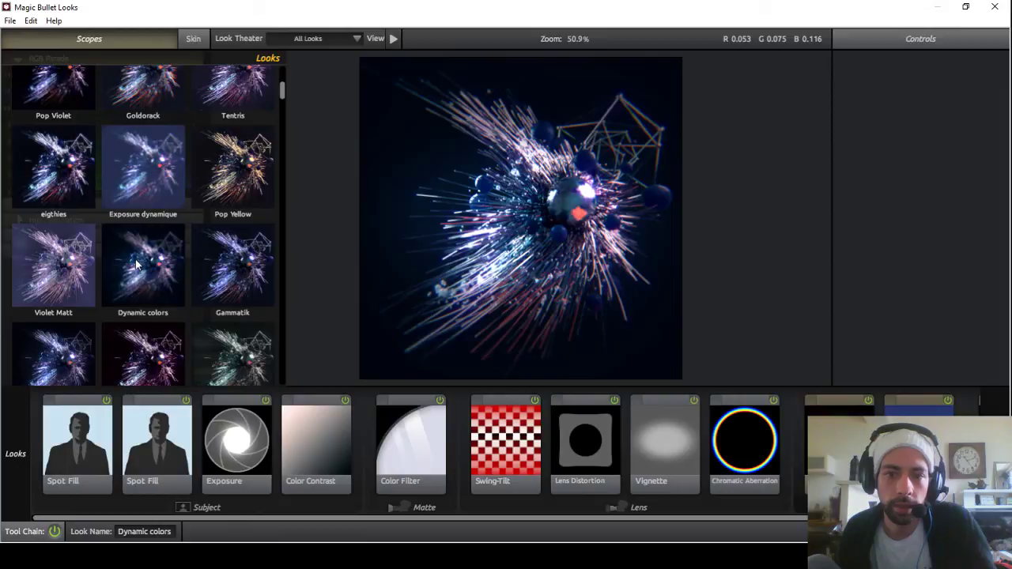
scroll(136, 265, "down", 2)
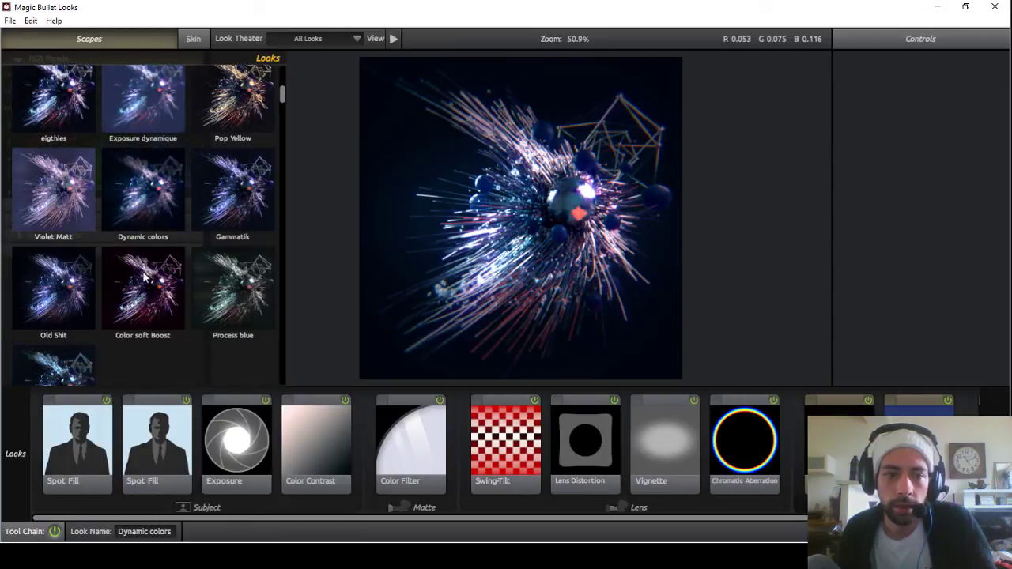
left_click(144, 275)
left_click(75, 289)
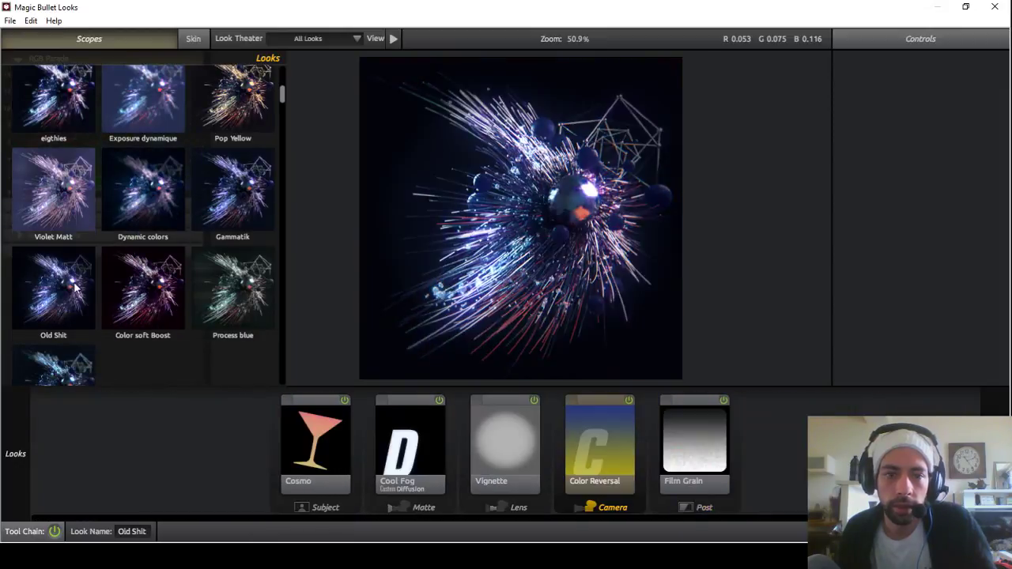
Step: Try the Pop Grey look with its Color Filter and Sky Filter tools switched off
scroll(73, 283, "down", 1)
left_click(58, 340)
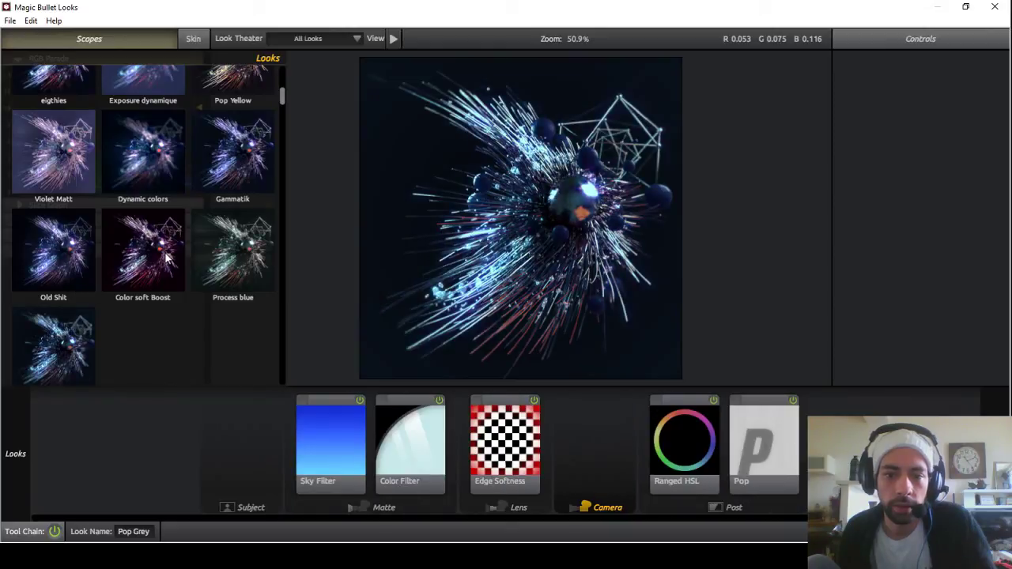
left_click(440, 401)
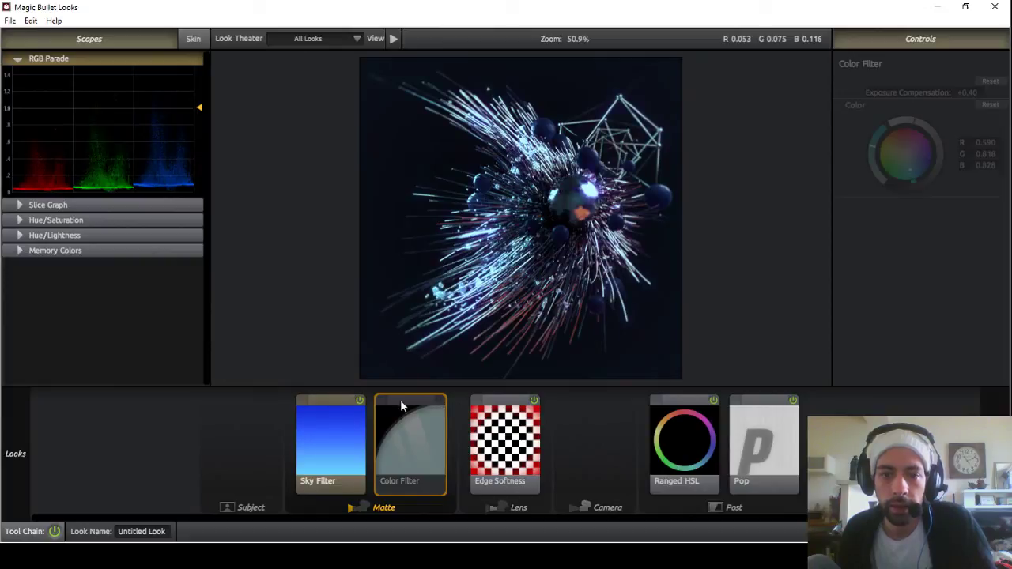
left_click(359, 402)
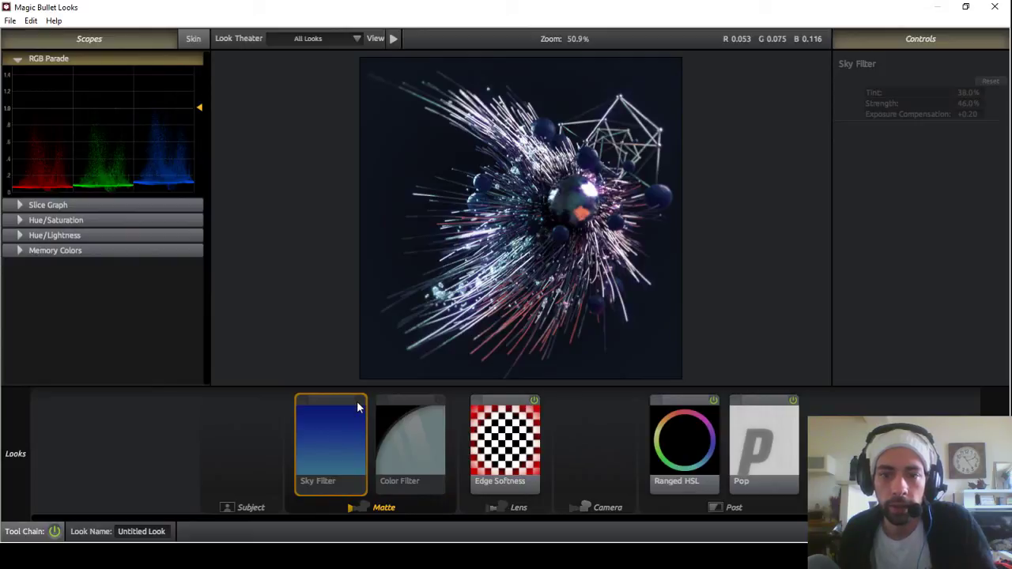
Step: Apply the custom Dynamic colors look and accept it for the new adjustment layer
mouse_move(4, 407)
left_click(162, 209)
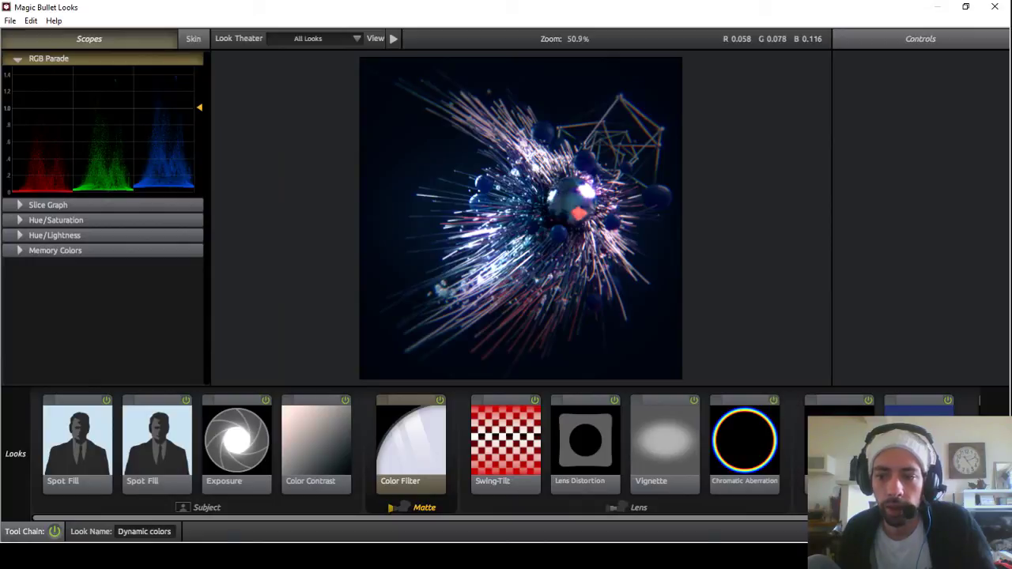
left_click(980, 532)
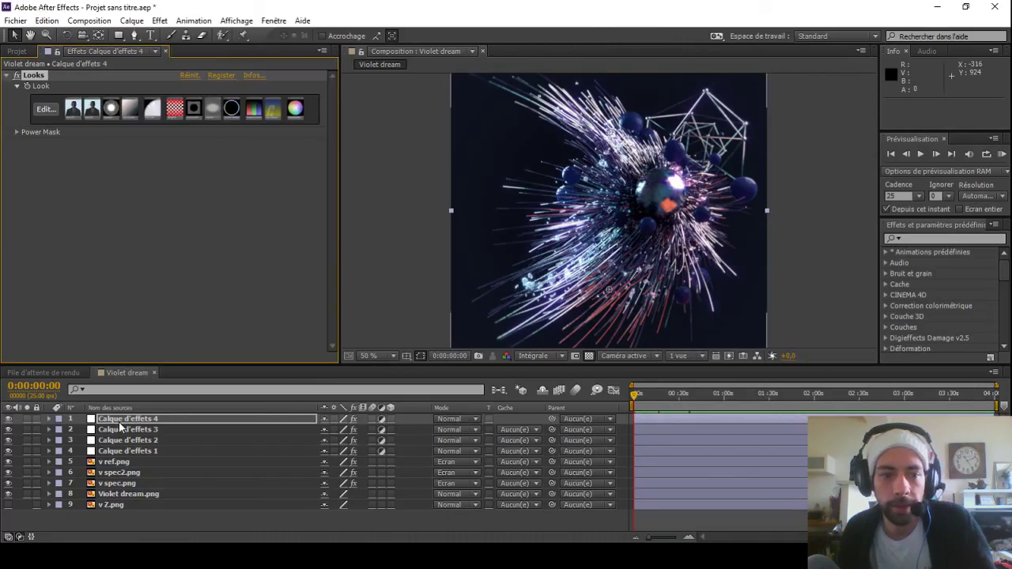
Step: Lower the opacity of the Calque d'effets 4 layer to 45% and compare the image with the layer hidden and shown
key("t")
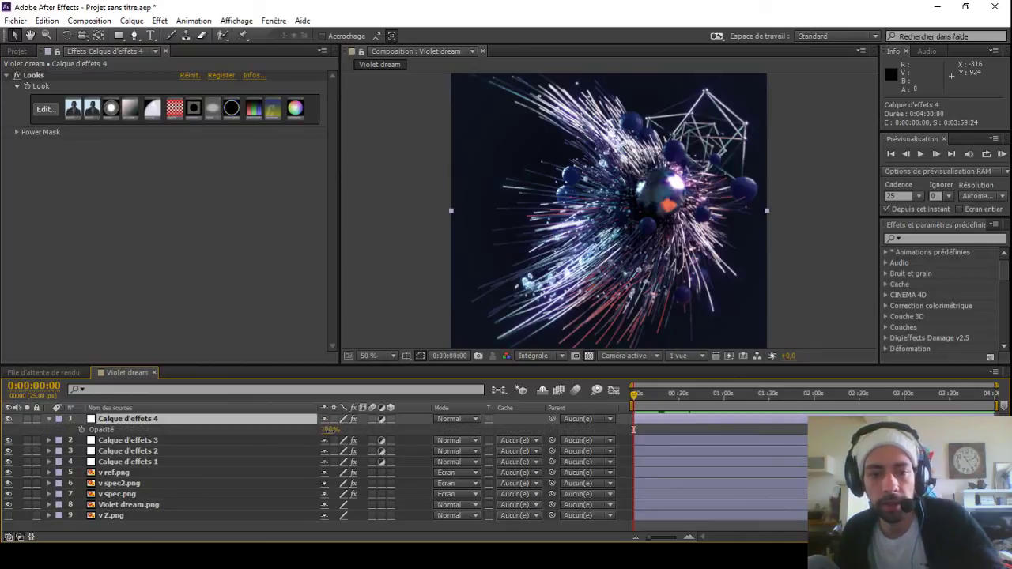
left_click_drag(334, 424, 307, 440)
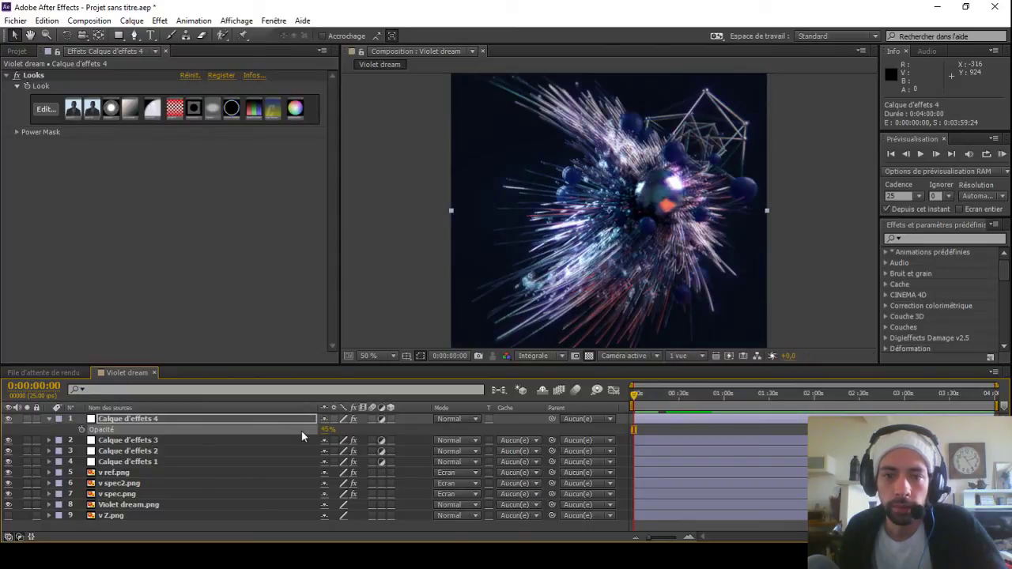
left_click(125, 421)
left_click(8, 419)
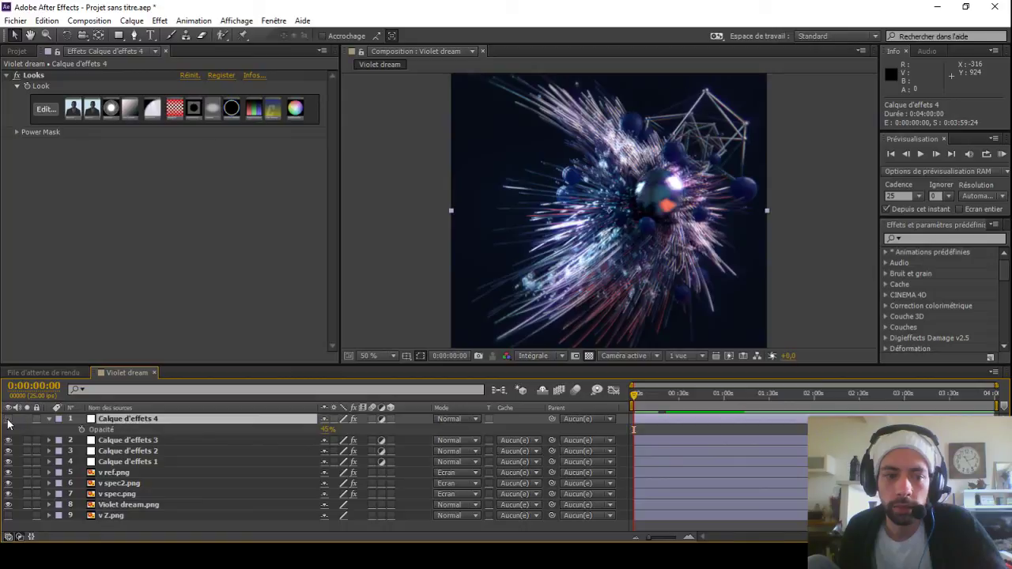
left_click(8, 419)
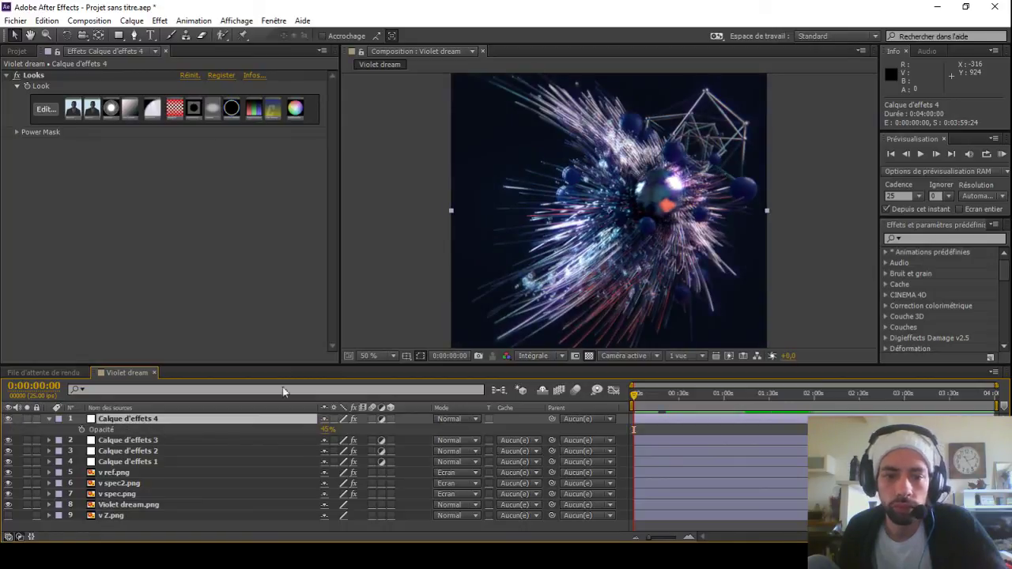
Step: Reopen the look of the Calque d'effets 4 layer for editing and switch off its Lens Distortion tool
left_click(43, 111)
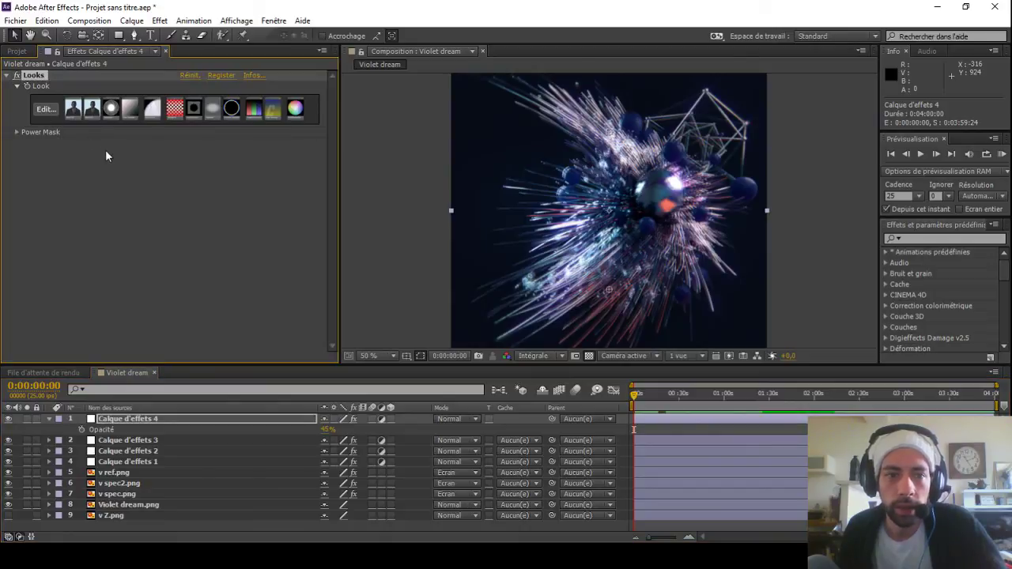
left_click(46, 110)
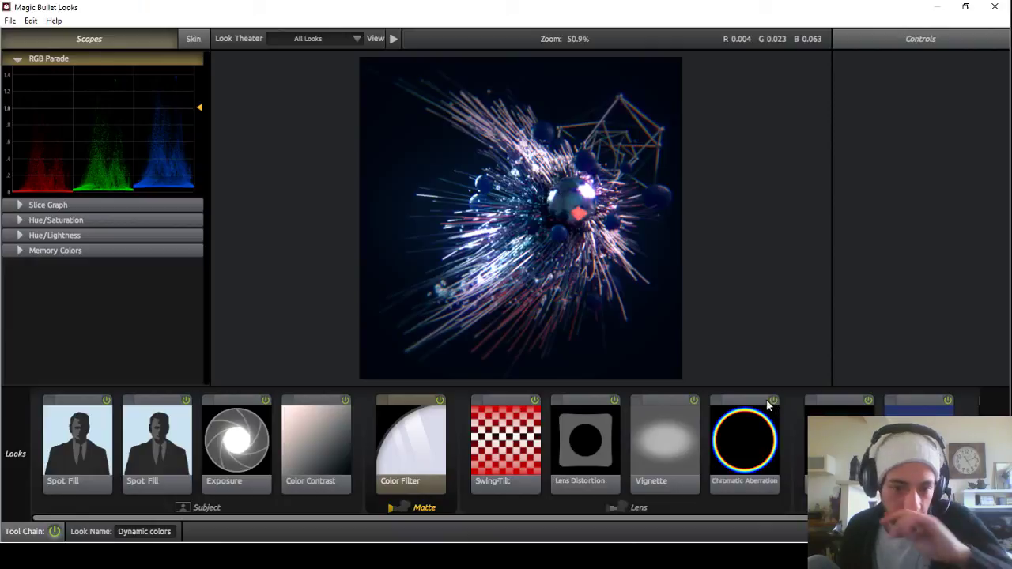
left_click(611, 407)
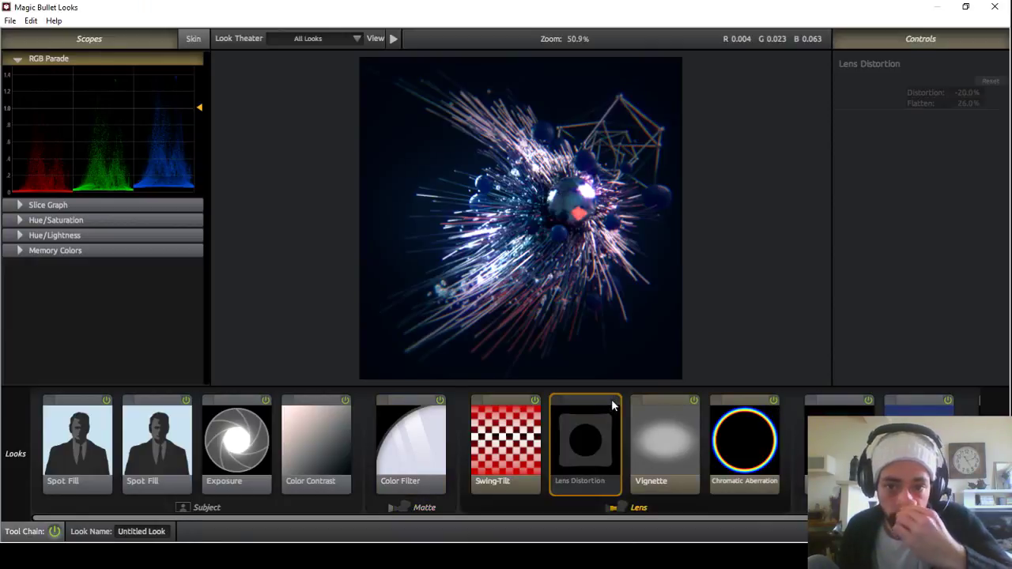
Step: Compare the image with the Chromatic Aberration tool on and off, and leave it switched off
left_click(776, 400)
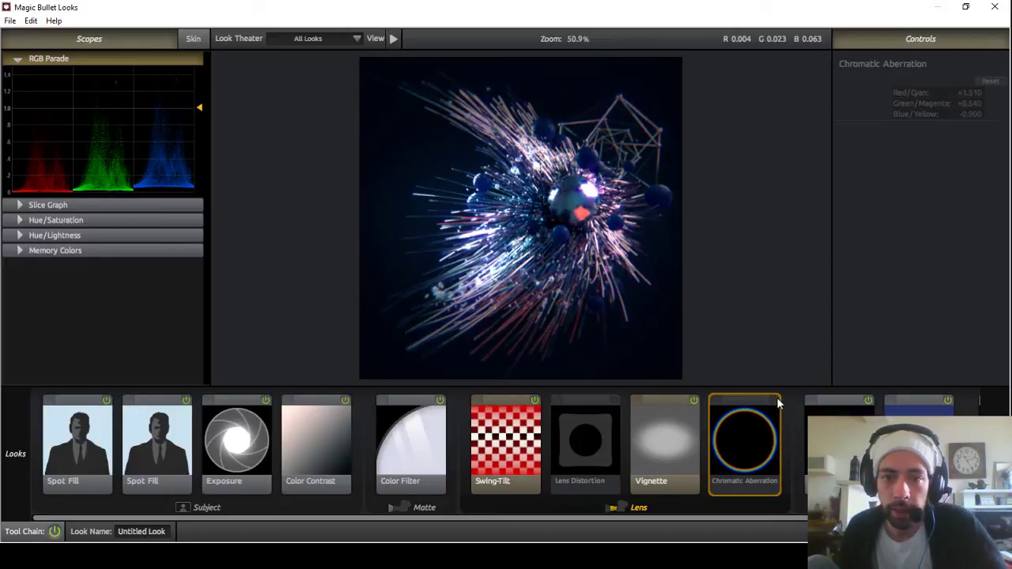
left_click(775, 401)
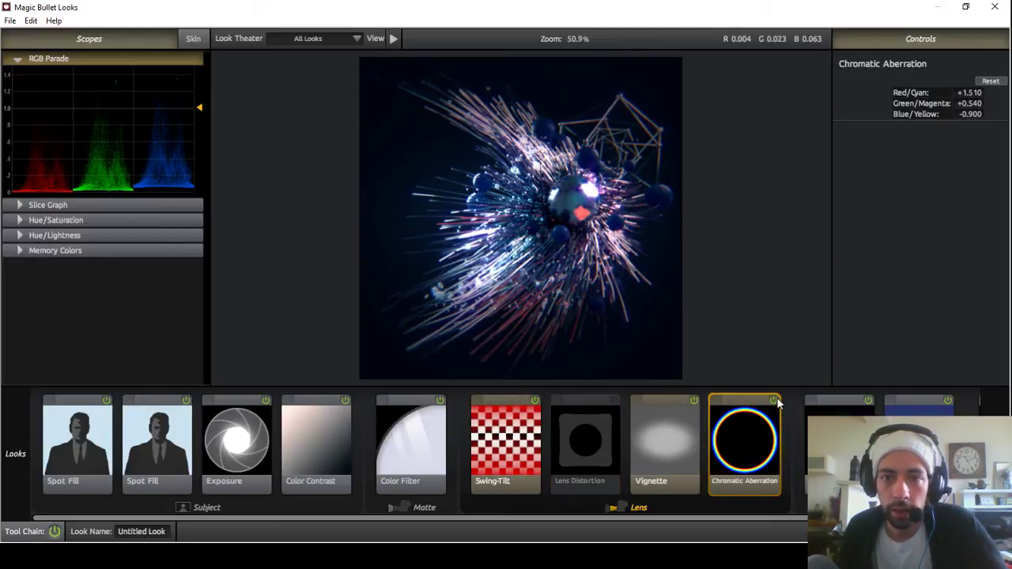
left_click(776, 401)
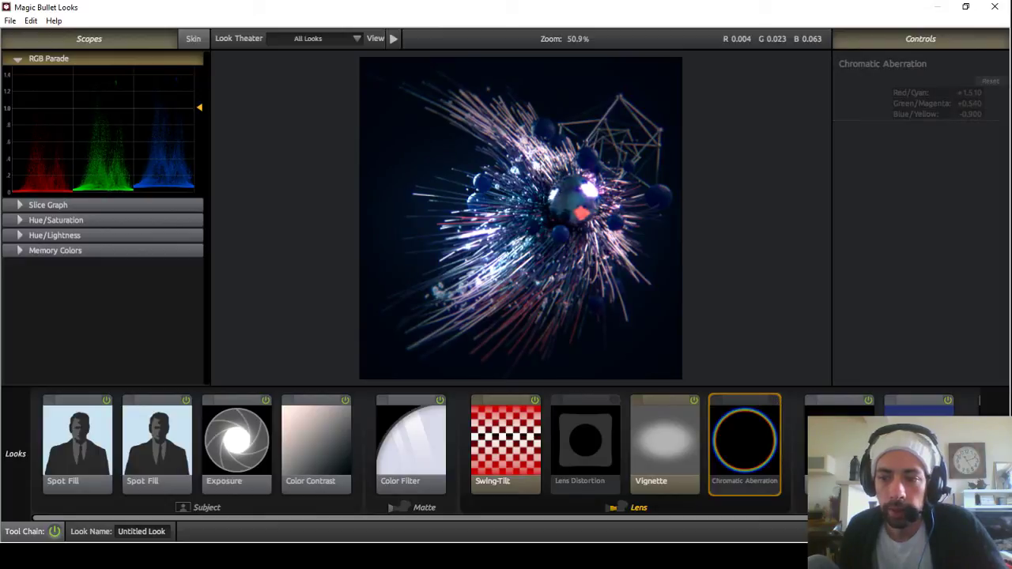
Step: Compare the image with the Color Reversal tool on and off, leave it switched off, and accept the look
left_click(949, 402)
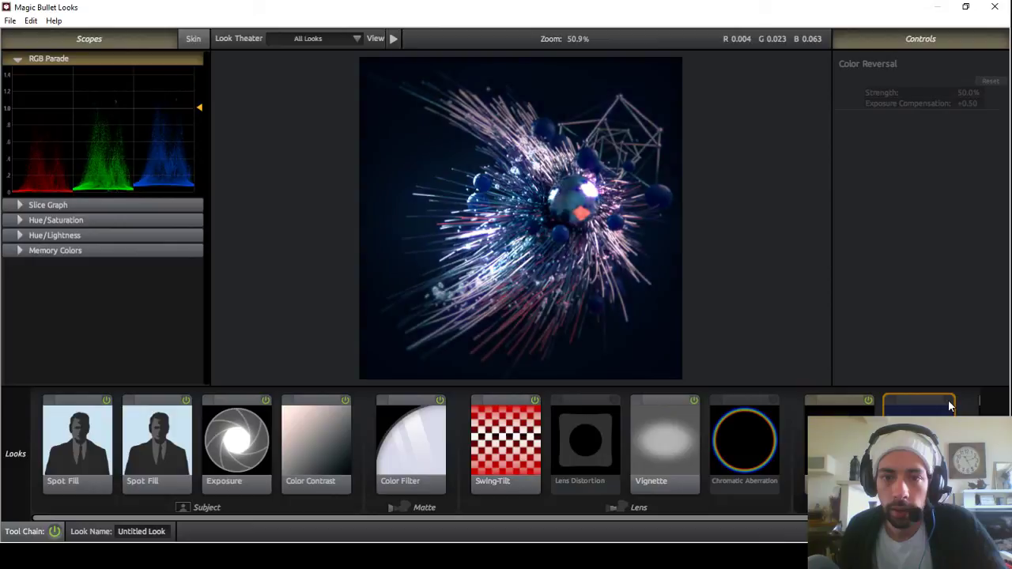
left_click(948, 401)
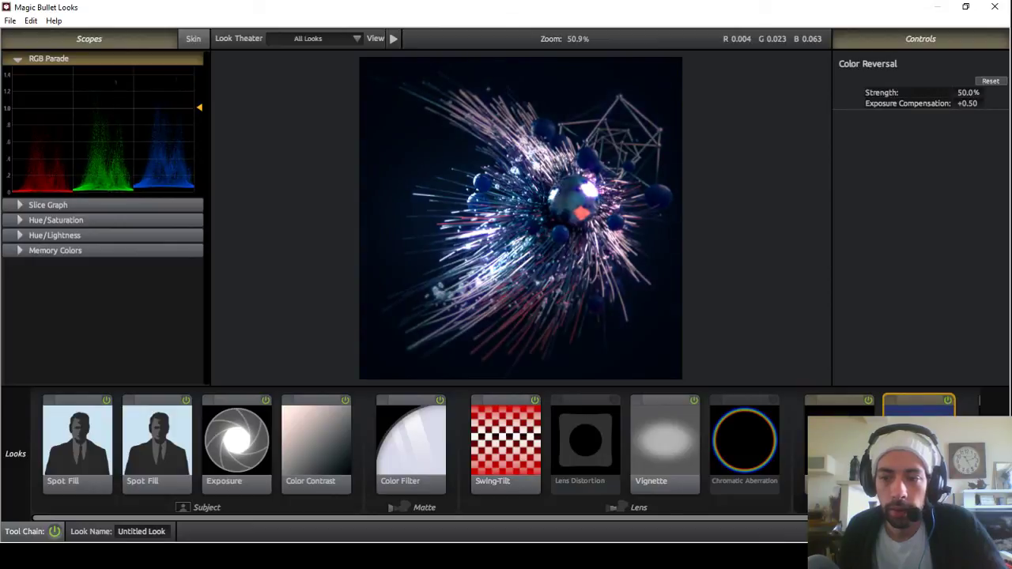
left_click(949, 401)
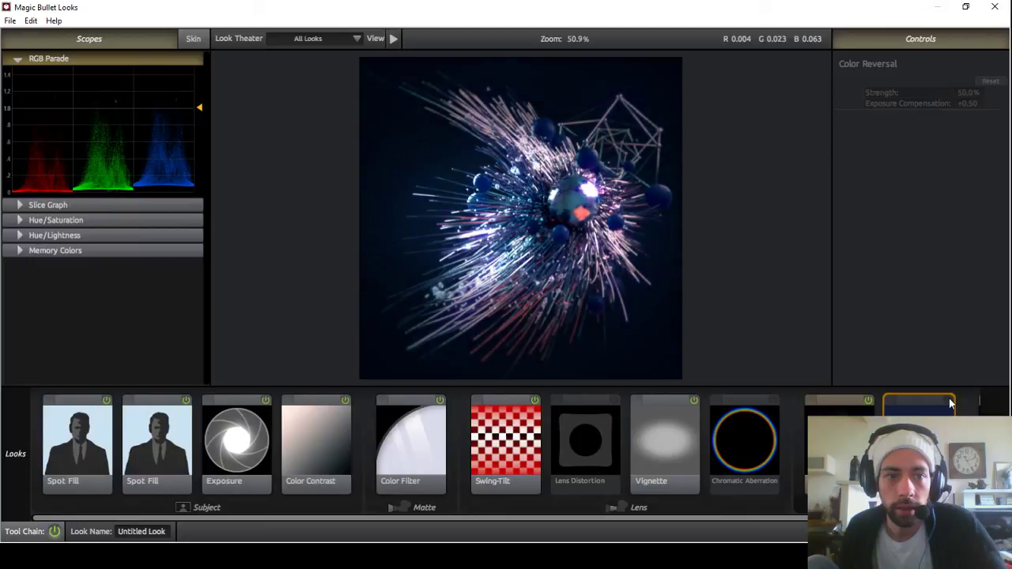
left_click(949, 402)
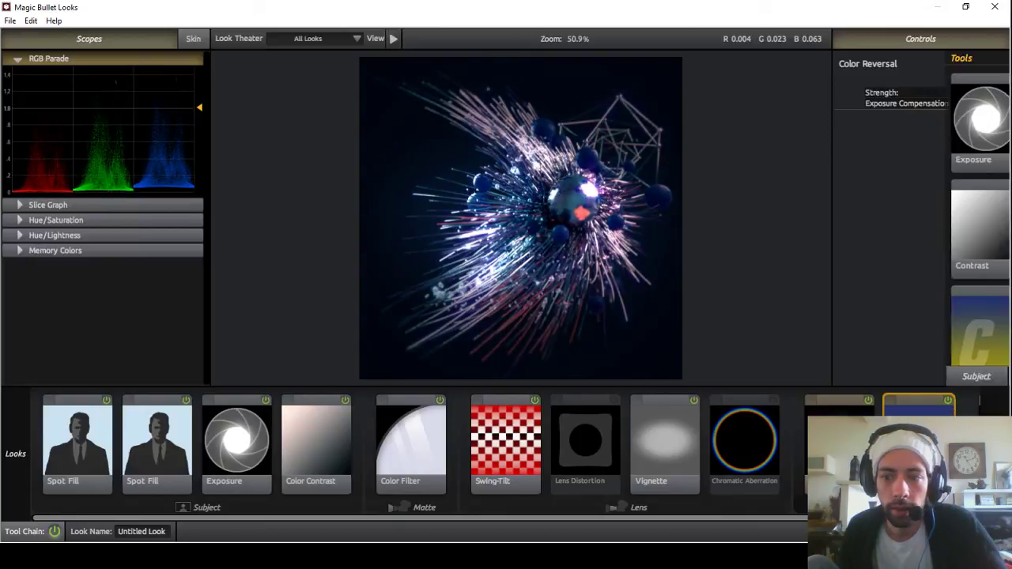
left_click(951, 403)
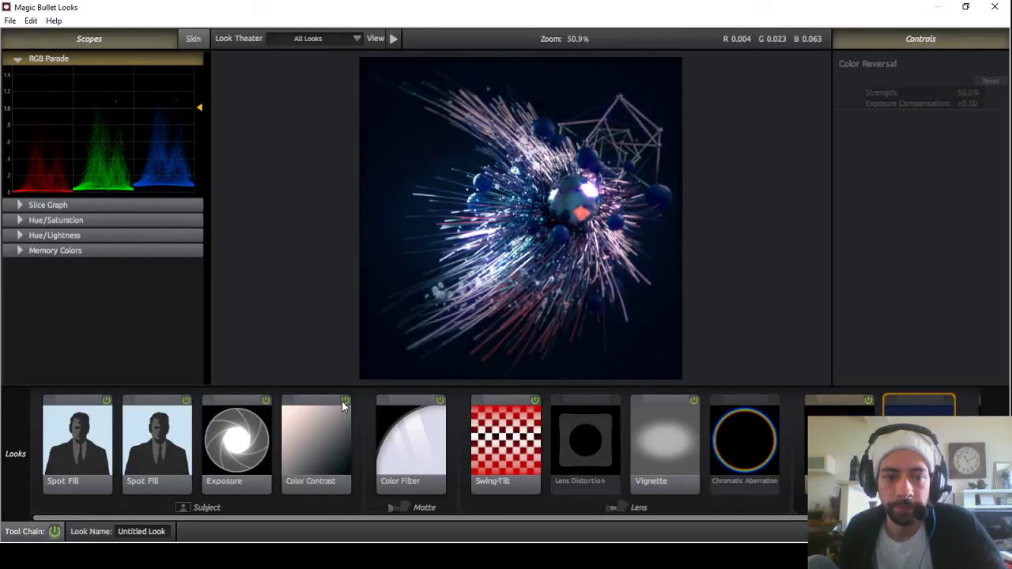
left_click(981, 531)
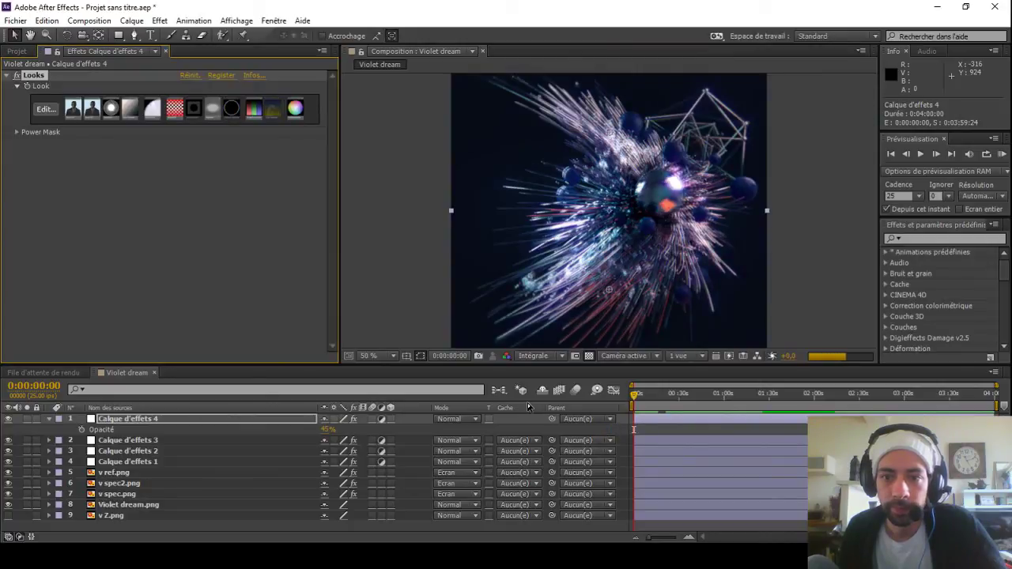
Step: Compare the composition with the Calque d'effets 4 layer hidden and shown, and inspect the image with the layer active
left_click(8, 420)
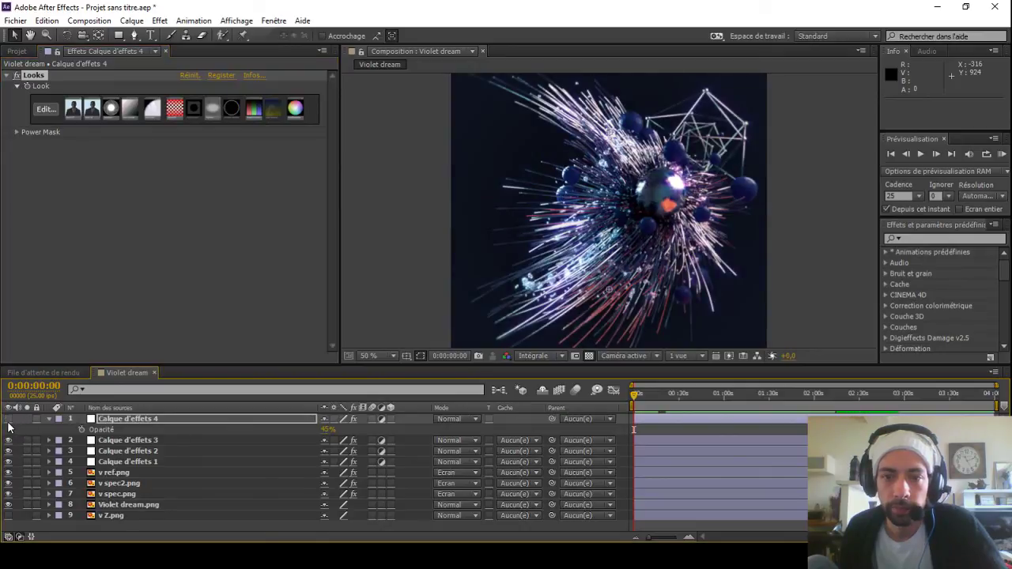
left_click(8, 423)
left_click(9, 421)
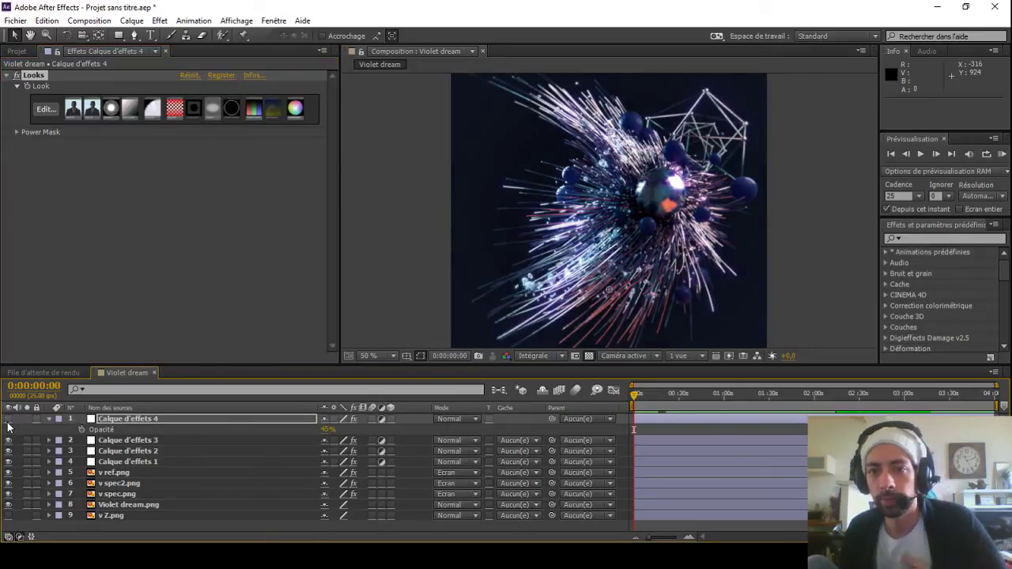
left_click(8, 421)
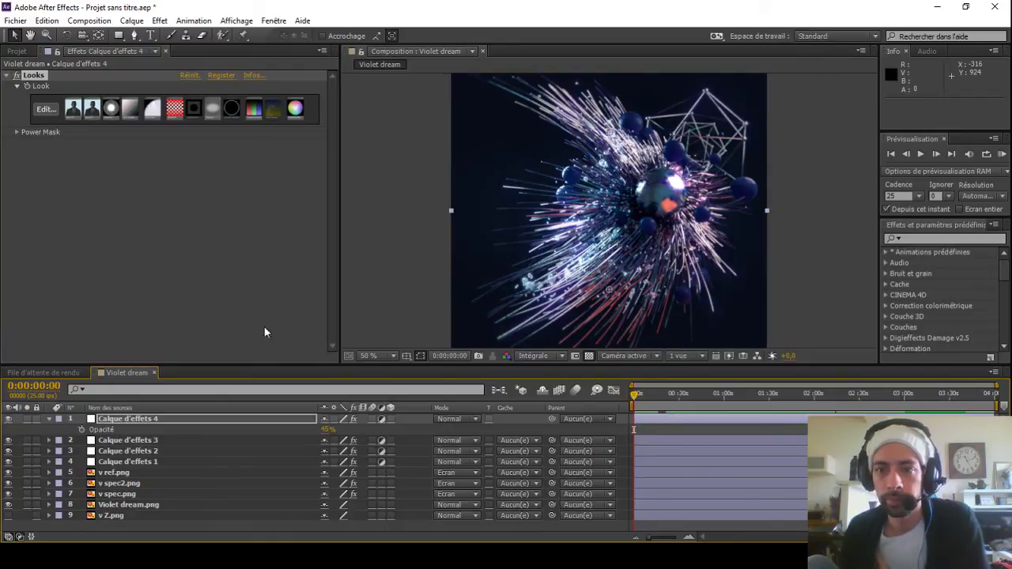
key("comma")
key("comma")
key("comma")
key("comma")
key("period")
key("period")
key("period")
key("period")
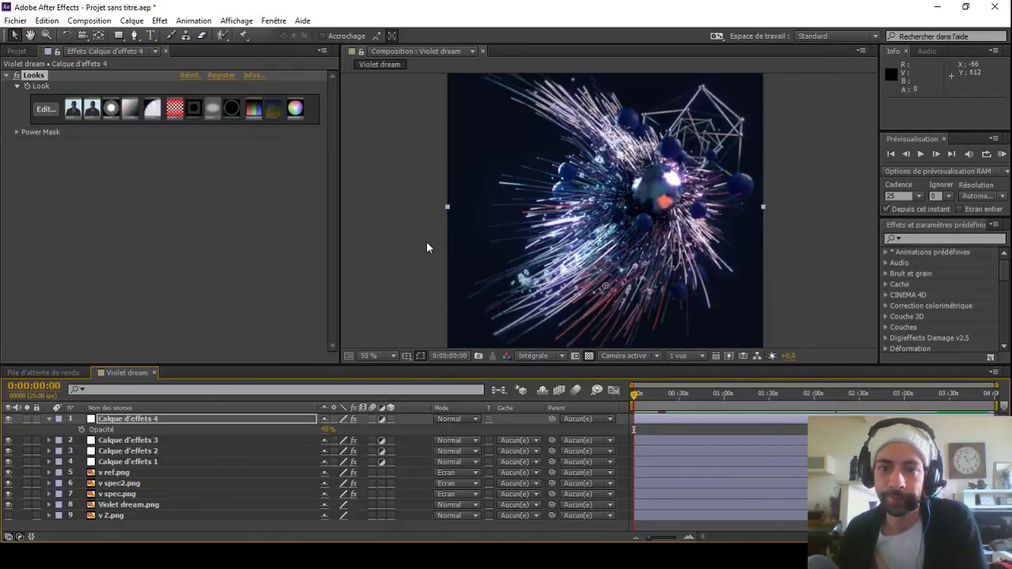
left_click(403, 218)
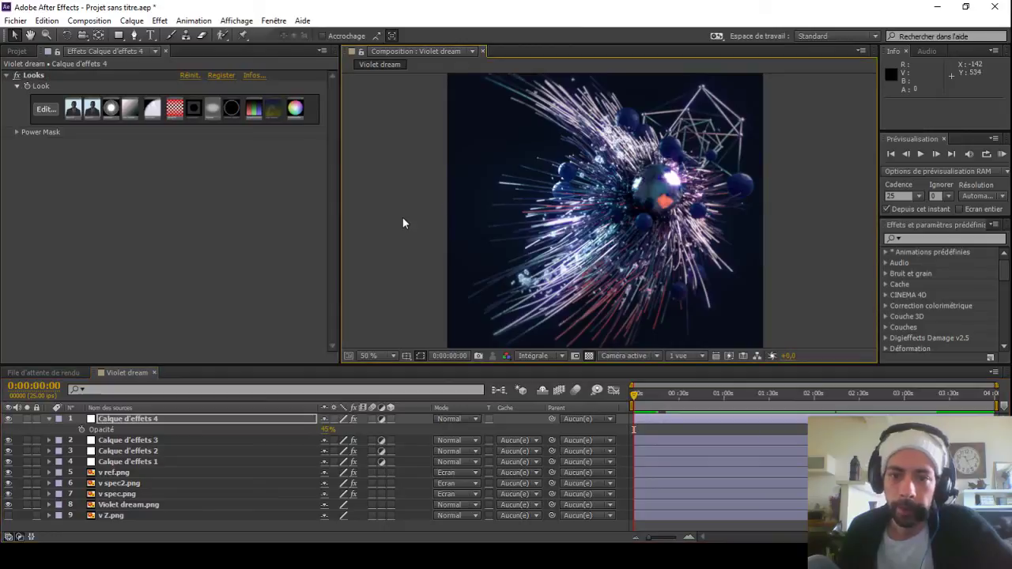
Step: Create a new adjustment layer above the others and apply the Ajout de grain effect to it
left_click(131, 21)
mouse_move(181, 36)
left_click(355, 119)
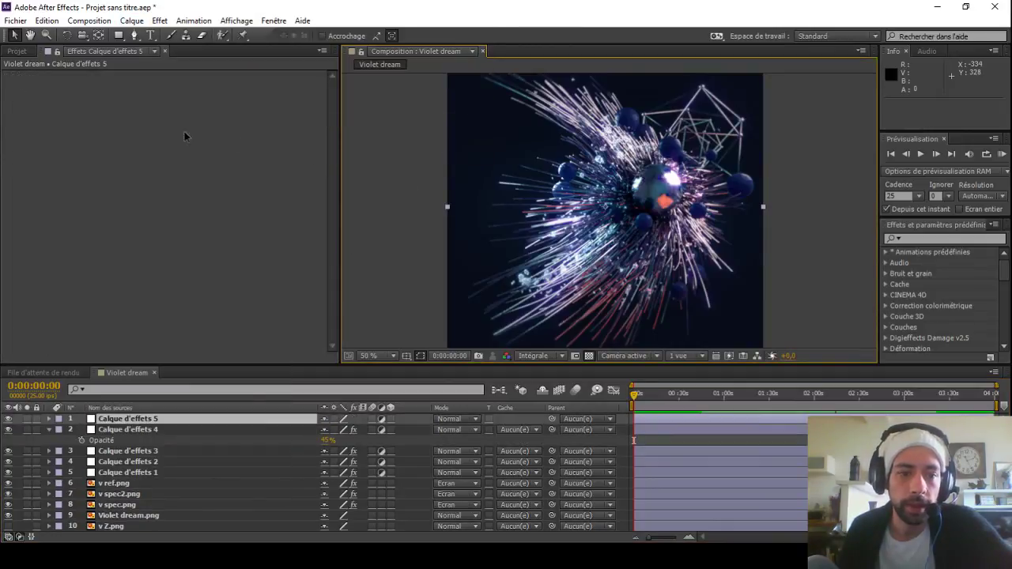
left_click(159, 20)
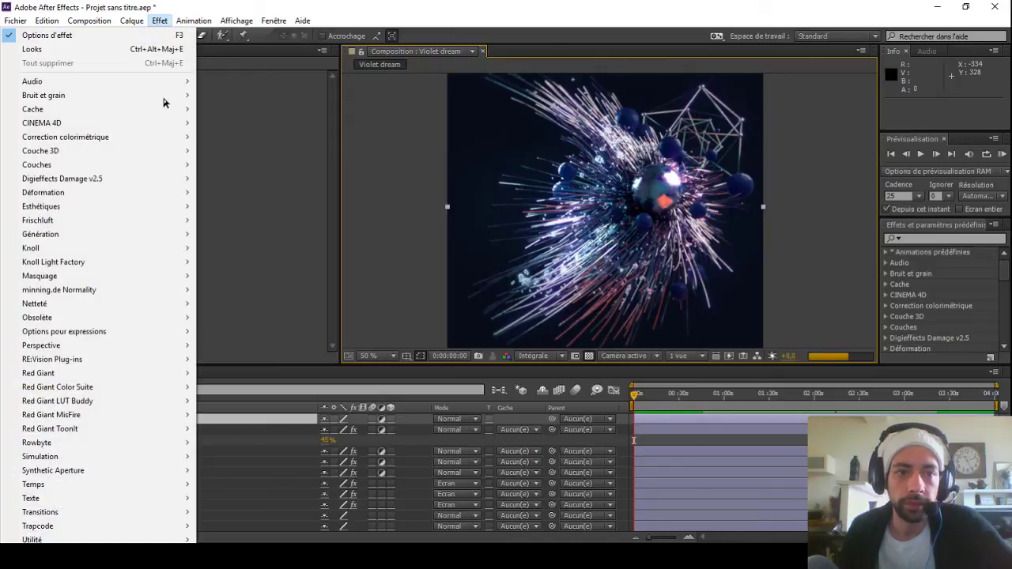
mouse_move(163, 96)
left_click(241, 96)
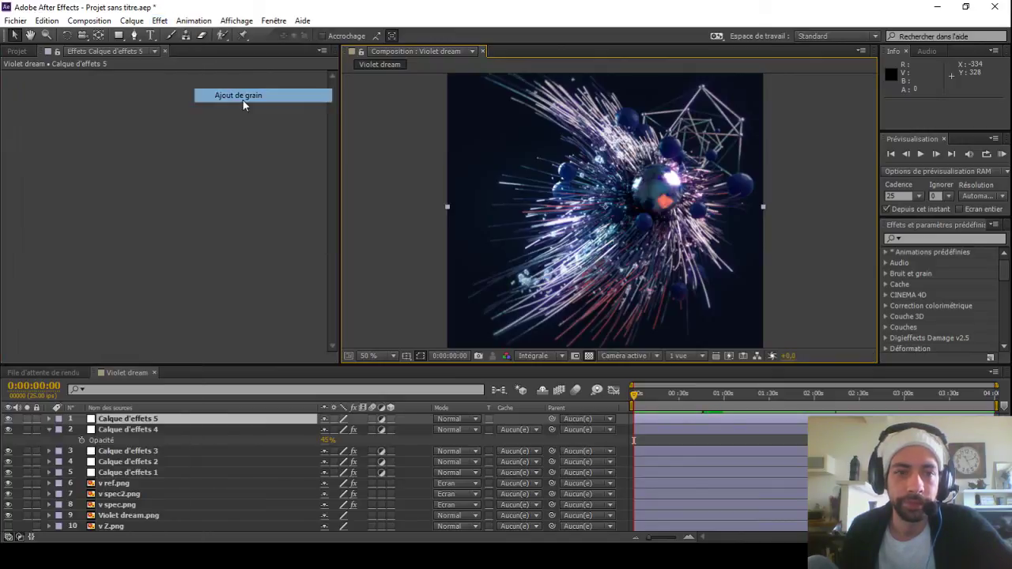
Step: Set the grain effect's display mode to Résultat final and its preset to Eastman EXR 500T (5296)
left_click(207, 89)
left_click(225, 126)
left_click(217, 97)
left_click(261, 256)
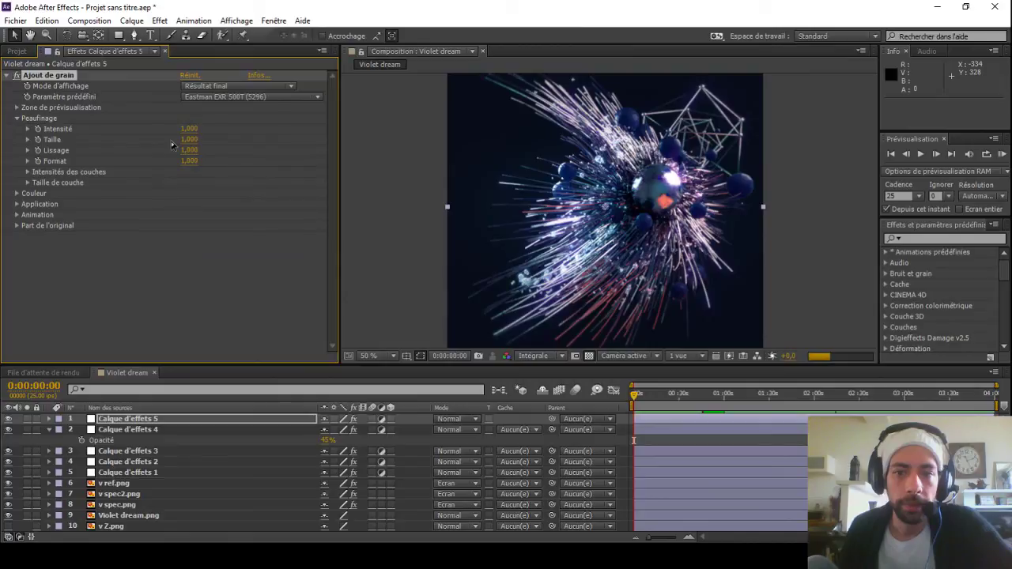
Step: Reveal the opacity of the Calque d'effets 5 layer and set it to 55%
key("t")
left_click(125, 424)
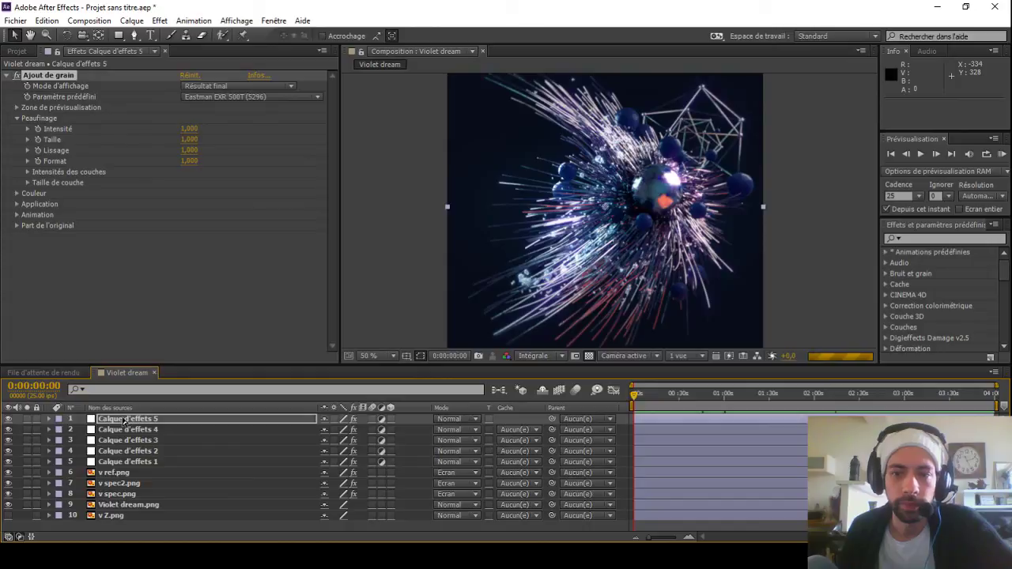
left_click(124, 421)
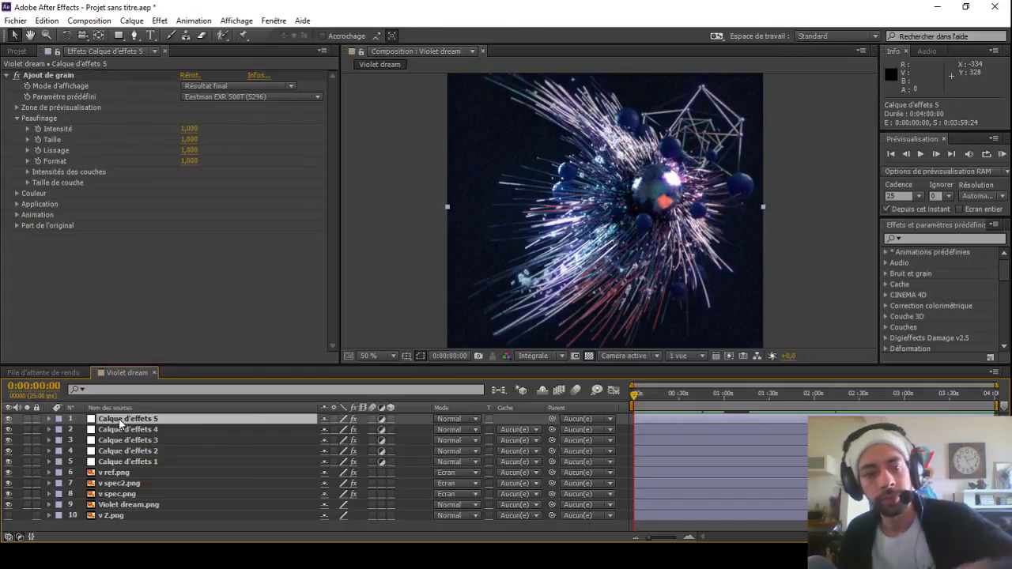
key("t")
left_click(331, 429)
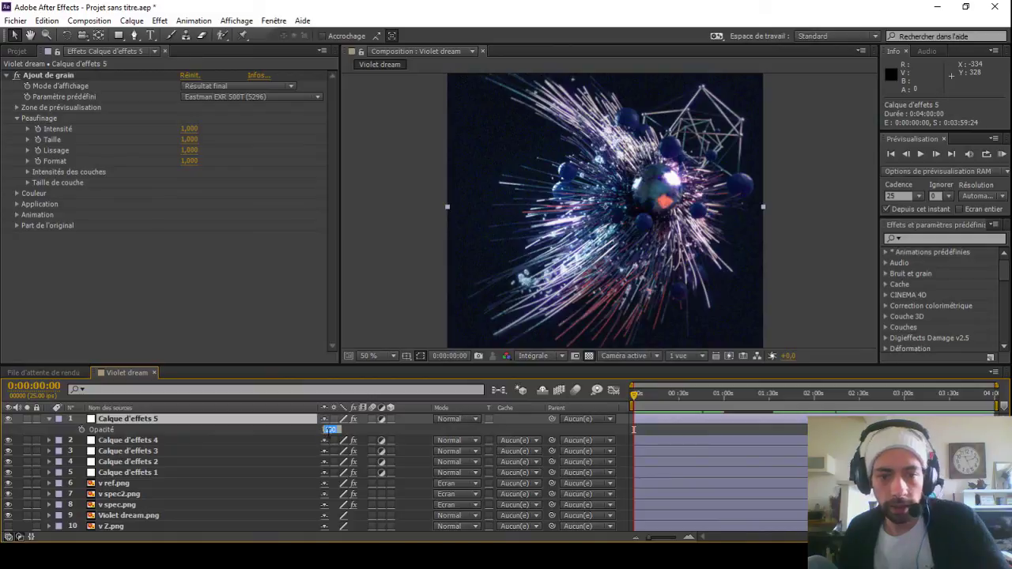
type("55")
key("Return")
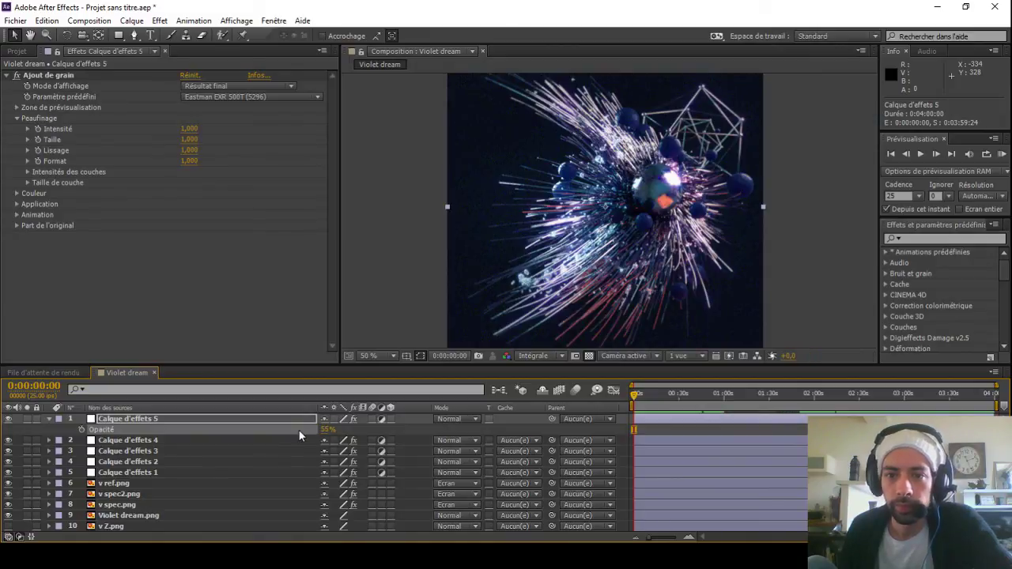
Step: Change the grain preset to Kodak Vision 500T (5279) and lower the Calque d'effets 5 layer's opacity to 45%
left_click(234, 98)
left_click(236, 227)
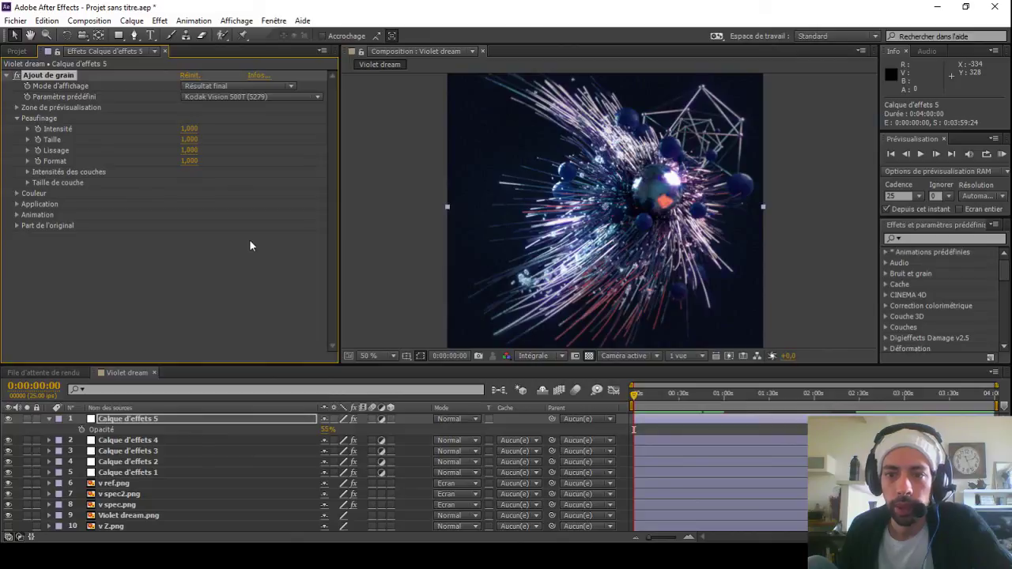
left_click(325, 429)
type("45")
left_click(288, 429)
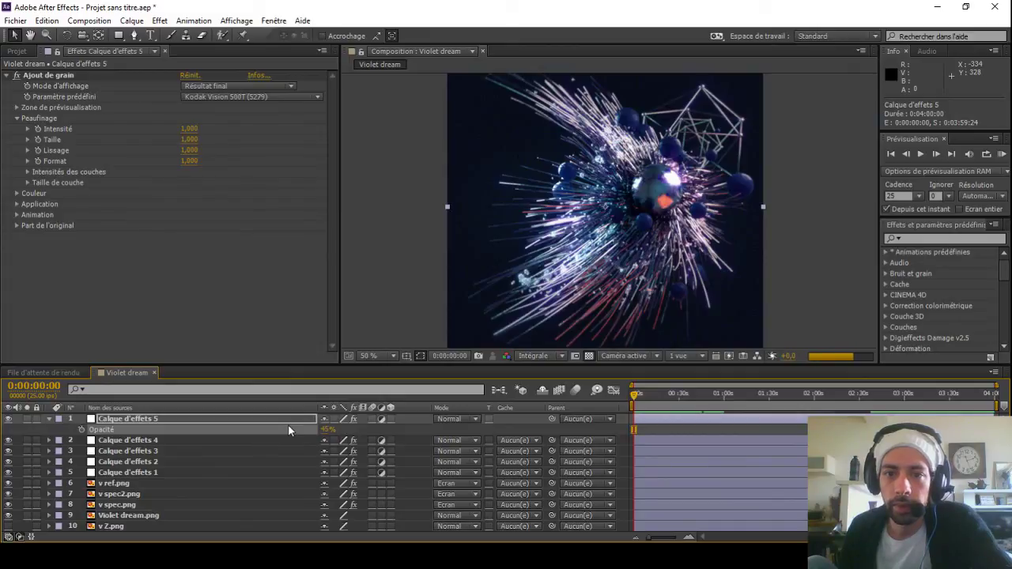
Step: Set the opacity of the Calque d'effets 5 layer to 35% and collapse its properties
left_click(328, 429)
type("35")
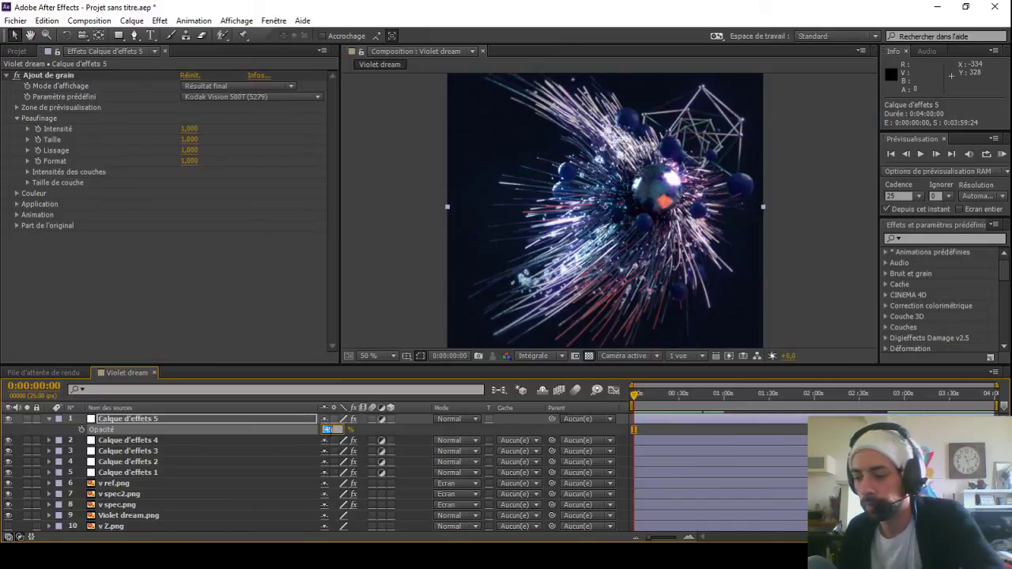
key("Return")
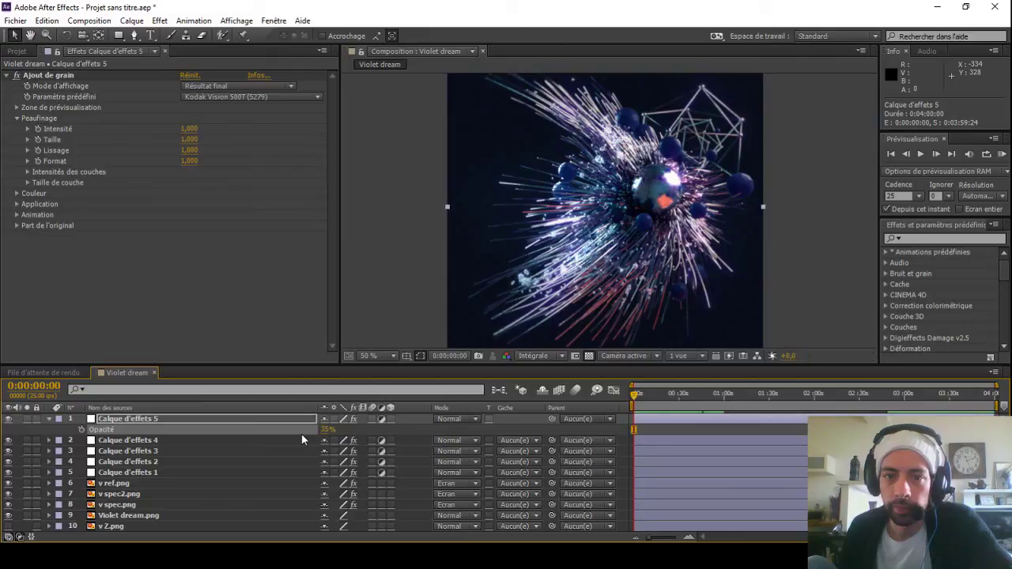
left_click(48, 418)
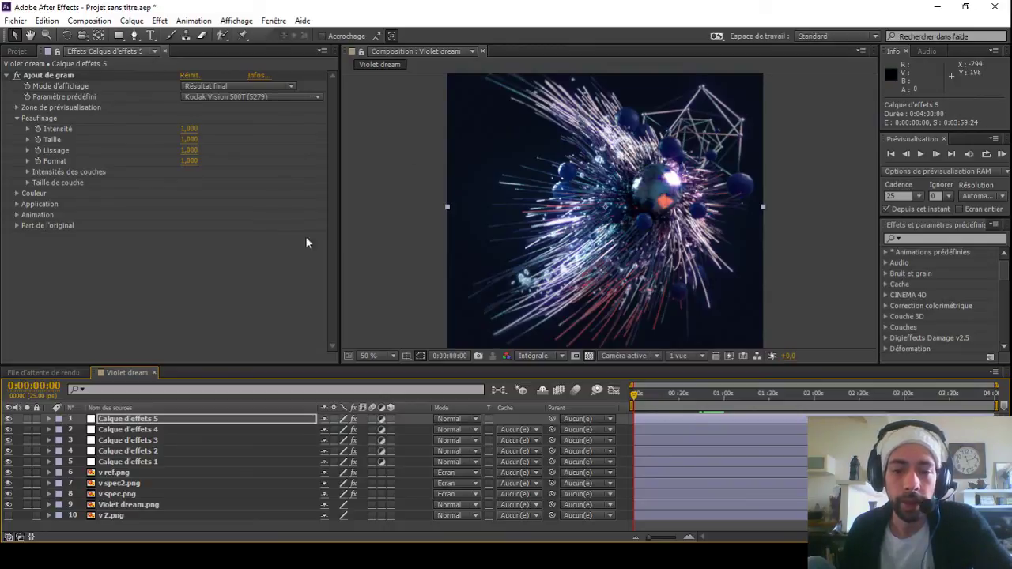
Step: Switch to the browser, approve the pending membership requests of the Motion Designers Community Facebook group, and return to the group's discussion page
key("alt+Tab")
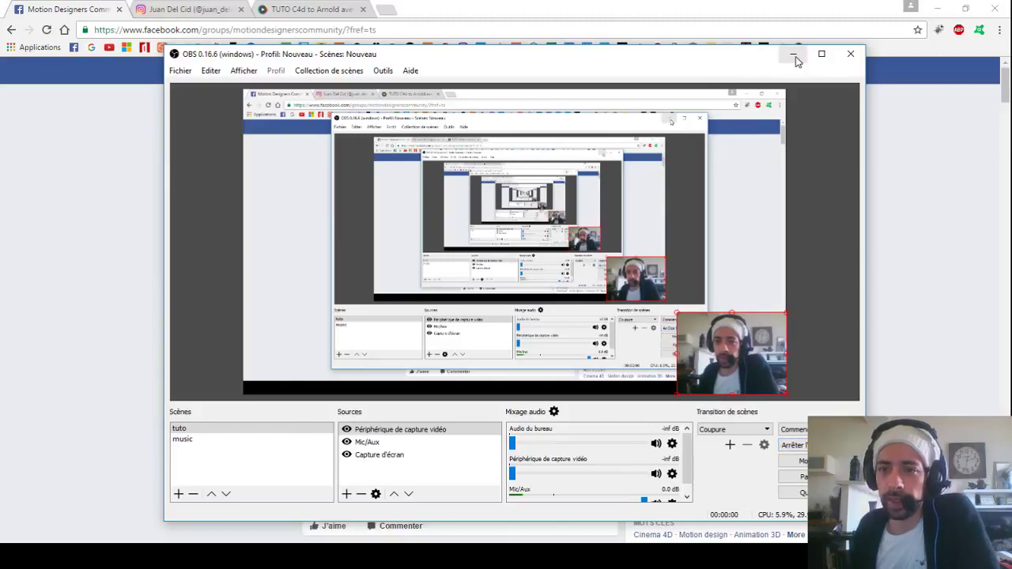
left_click(796, 59)
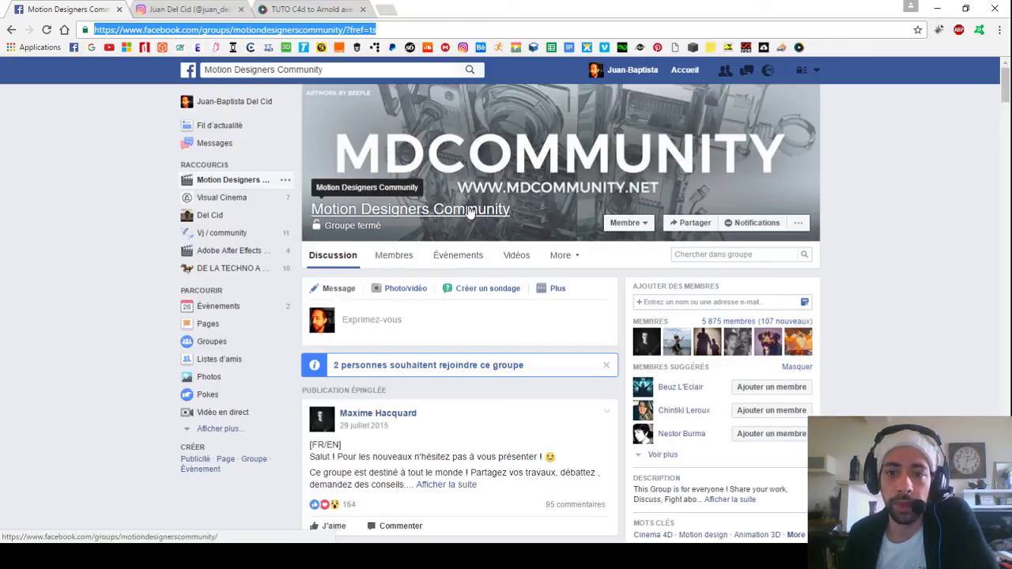
left_click(407, 365)
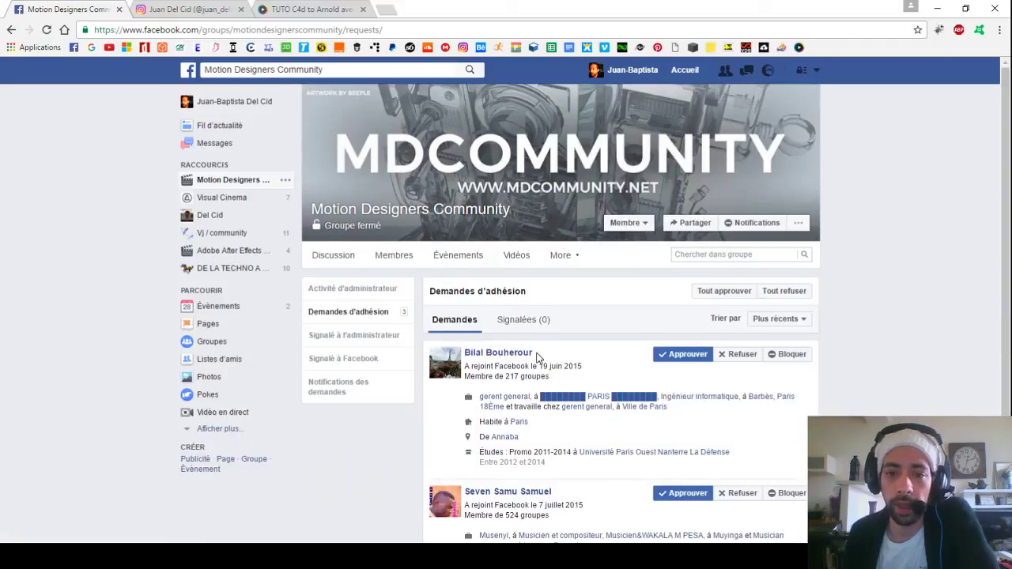
scroll(474, 340, "down", 1)
left_click(666, 292)
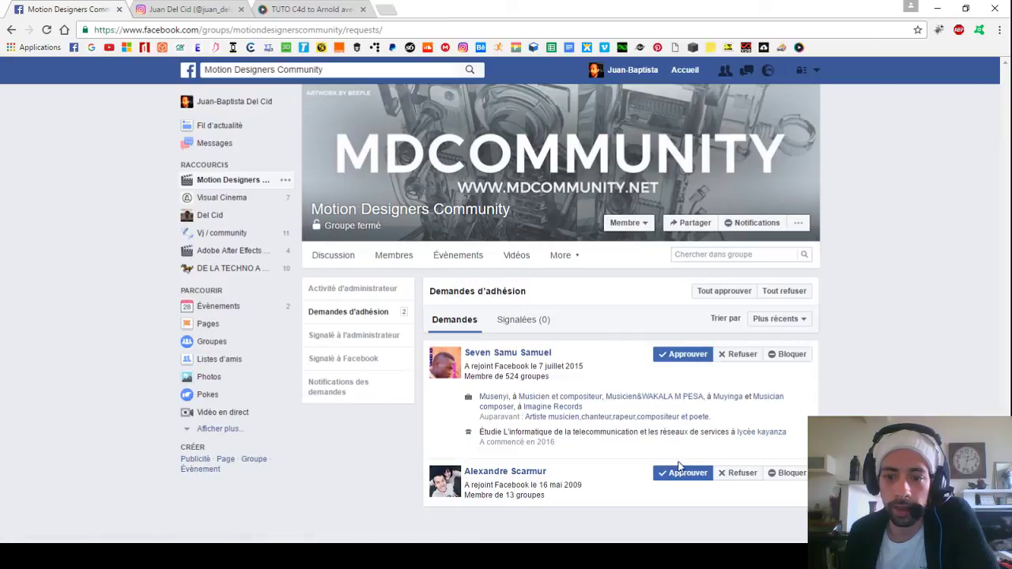
left_click(674, 355)
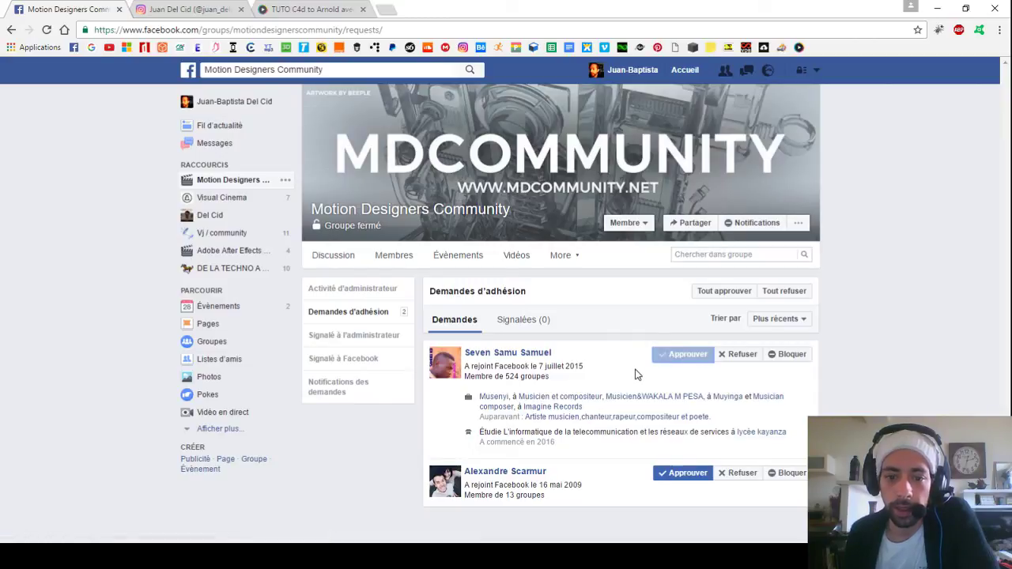
left_click(665, 357)
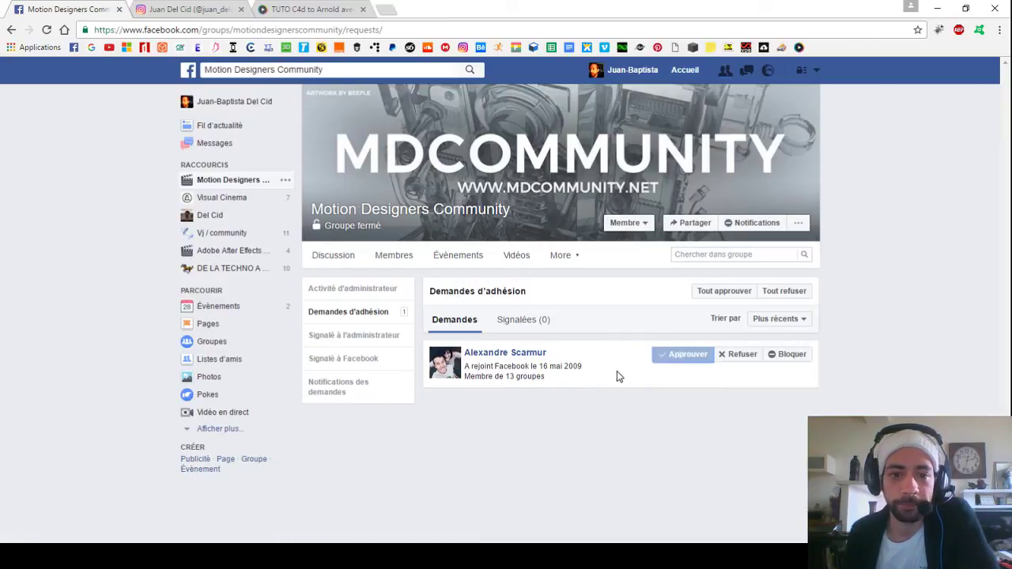
left_click(418, 212)
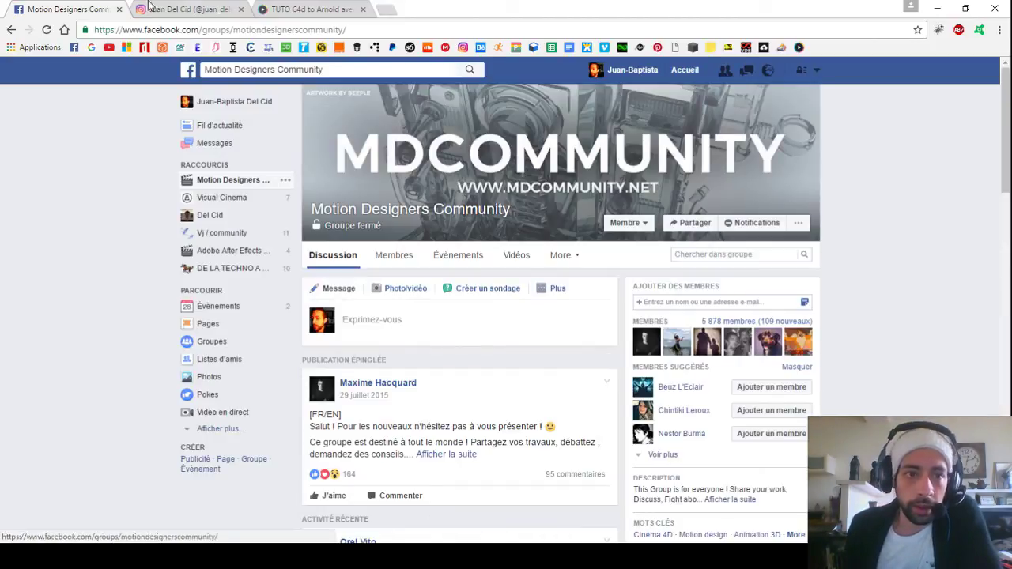
Step: Open the Instagram profile and look through its published artworks
left_click(149, 6)
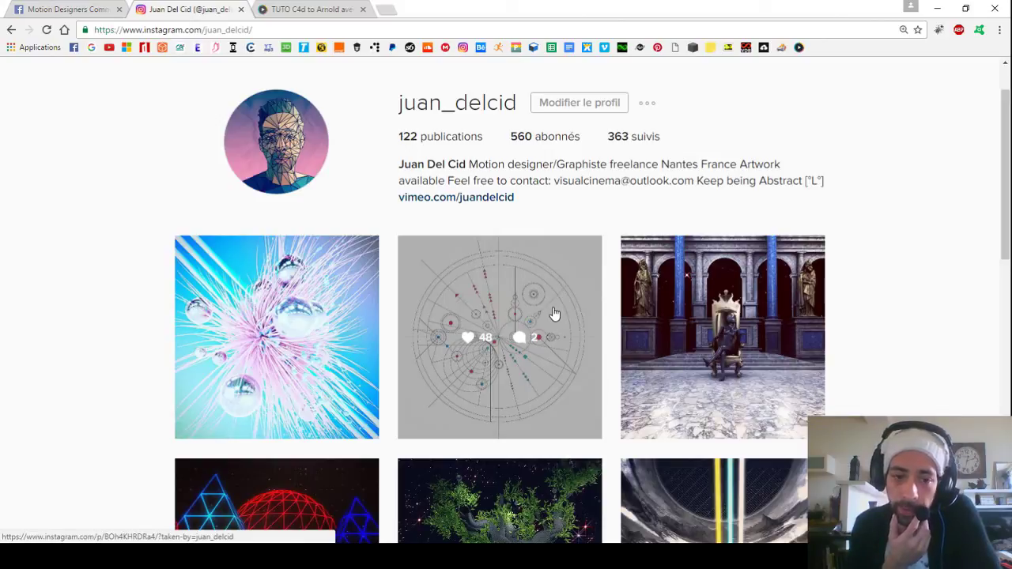
scroll(365, 343, "down", 9)
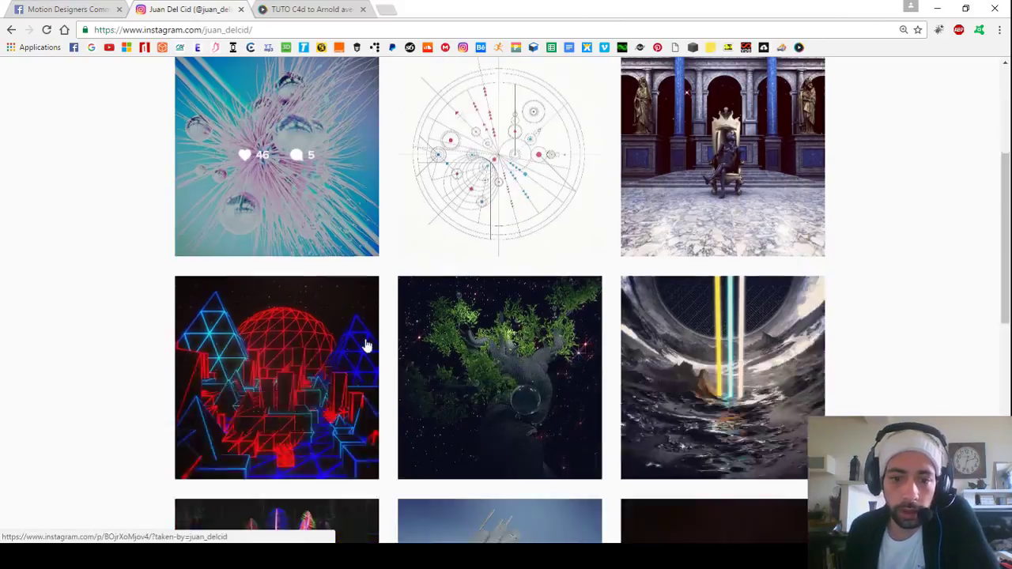
scroll(362, 341, "up", 10)
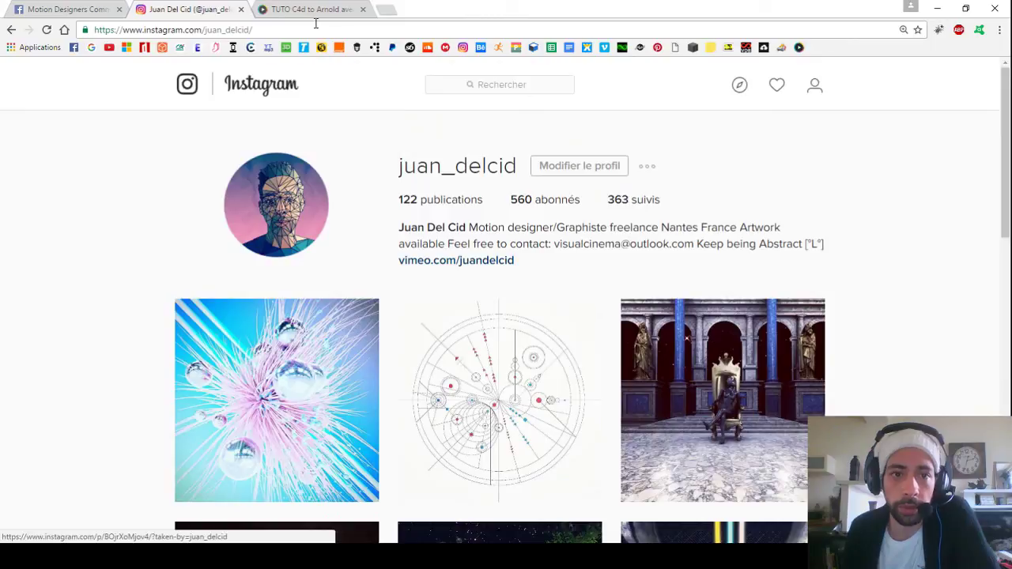
Step: Open the Tuto C4d to Arnold course page and review its description and table of contents
left_click(312, 8)
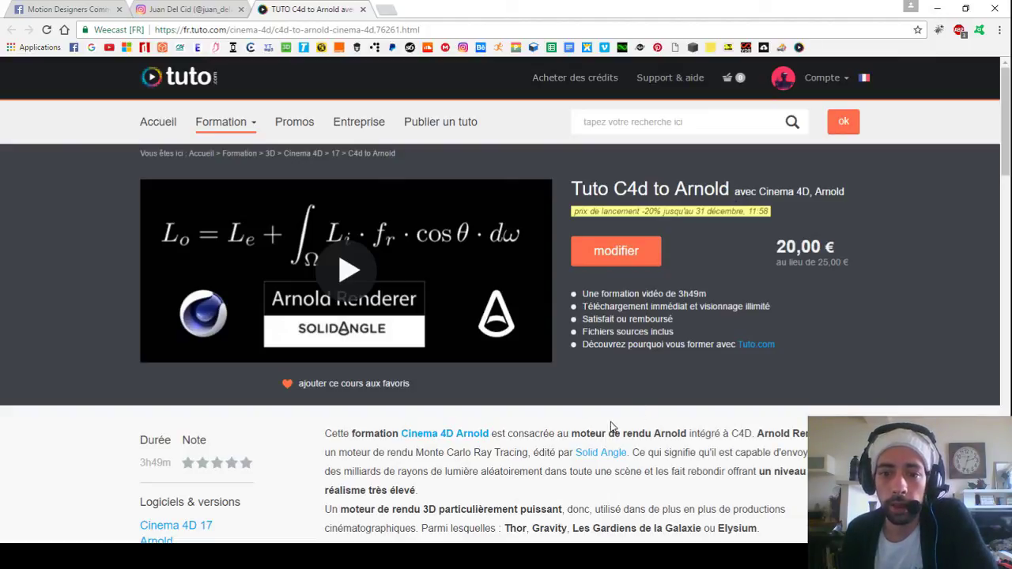
scroll(640, 411, "down", 9)
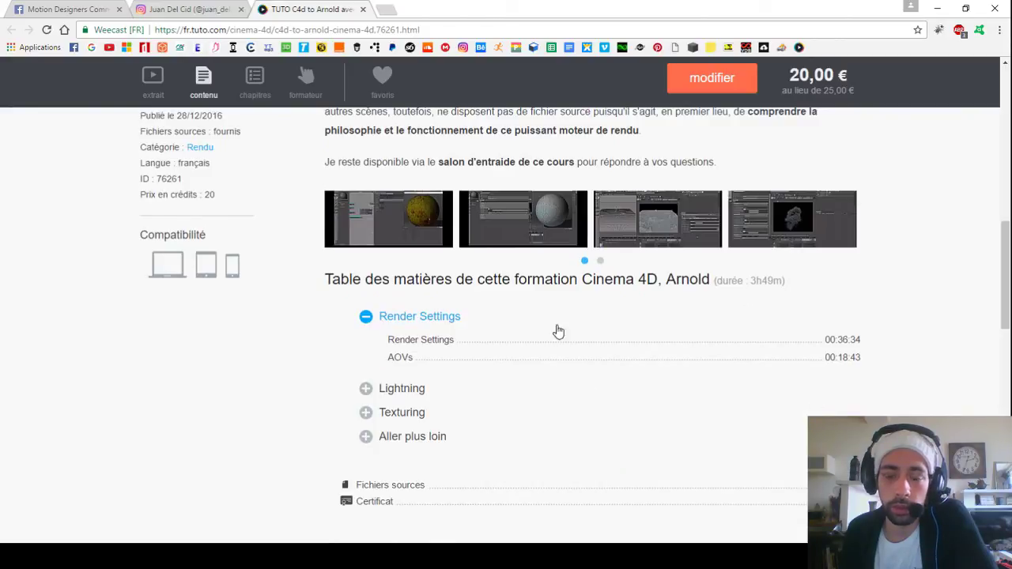
scroll(553, 332, "down", 2)
scroll(544, 342, "down", 1)
scroll(544, 342, "up", 12)
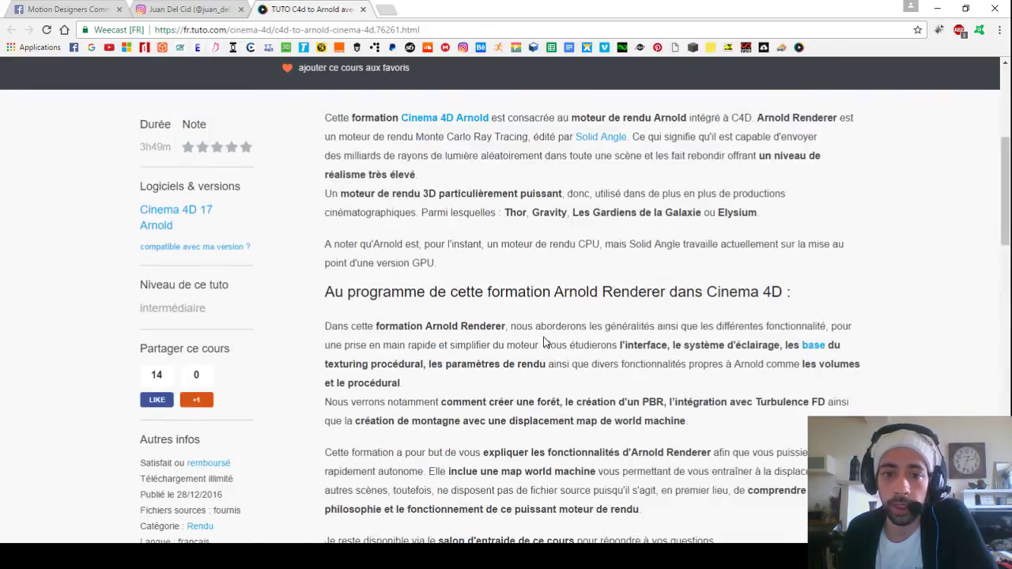